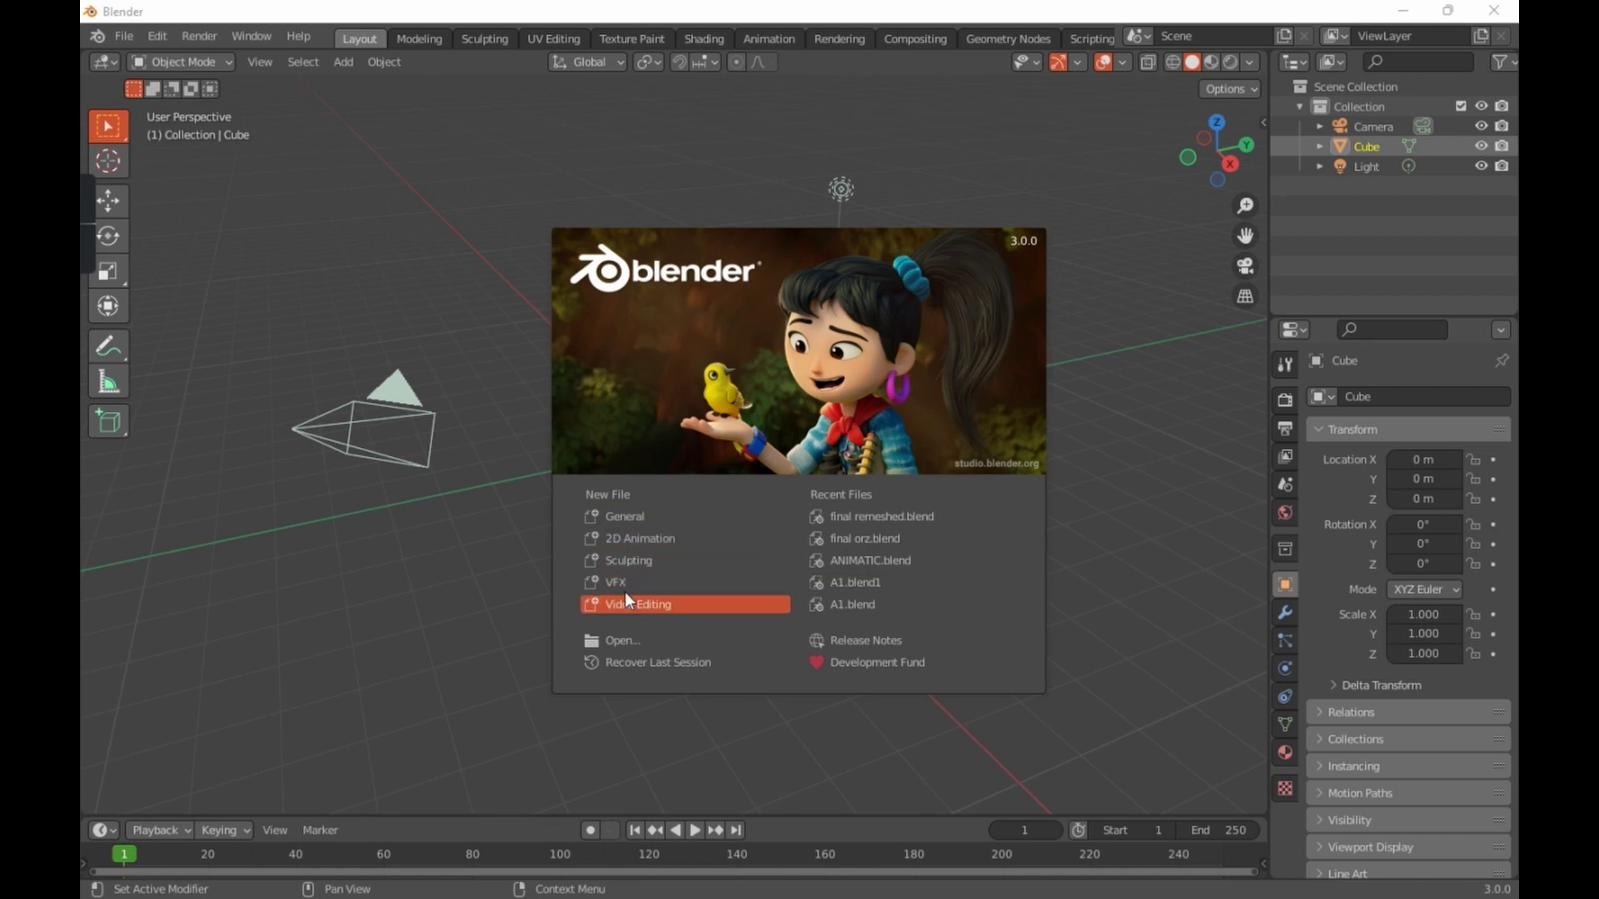
Step: Create a new 2D Animation file and open the Preferences
{"action": "left_click", "coordinate": [643, 542]}
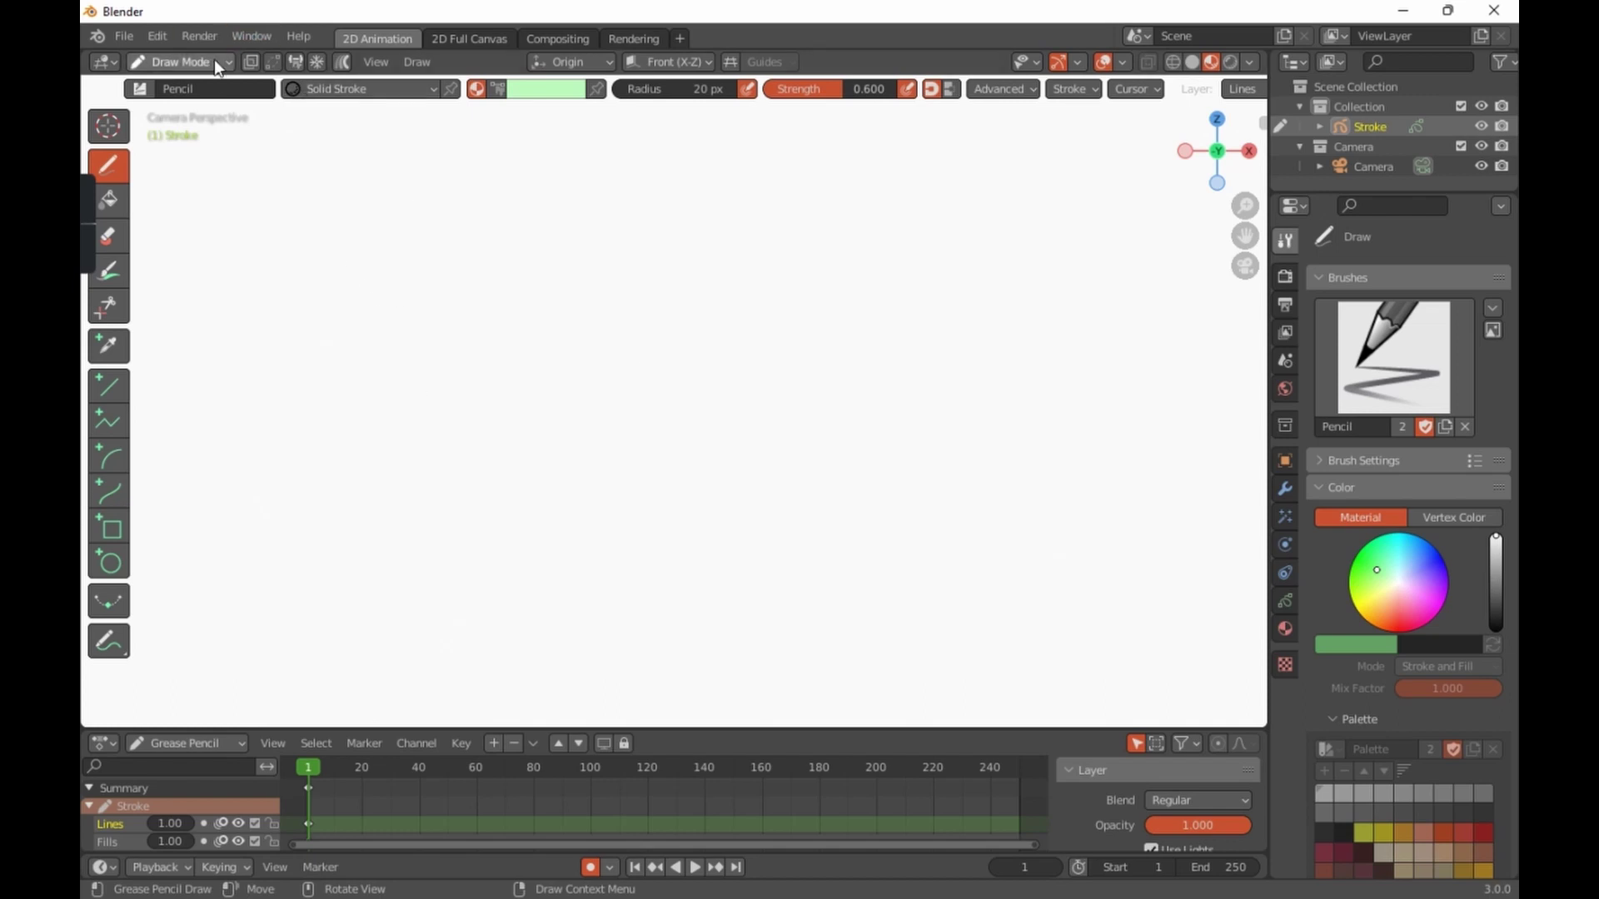
{"action": "left_click", "coordinate": [163, 34]}
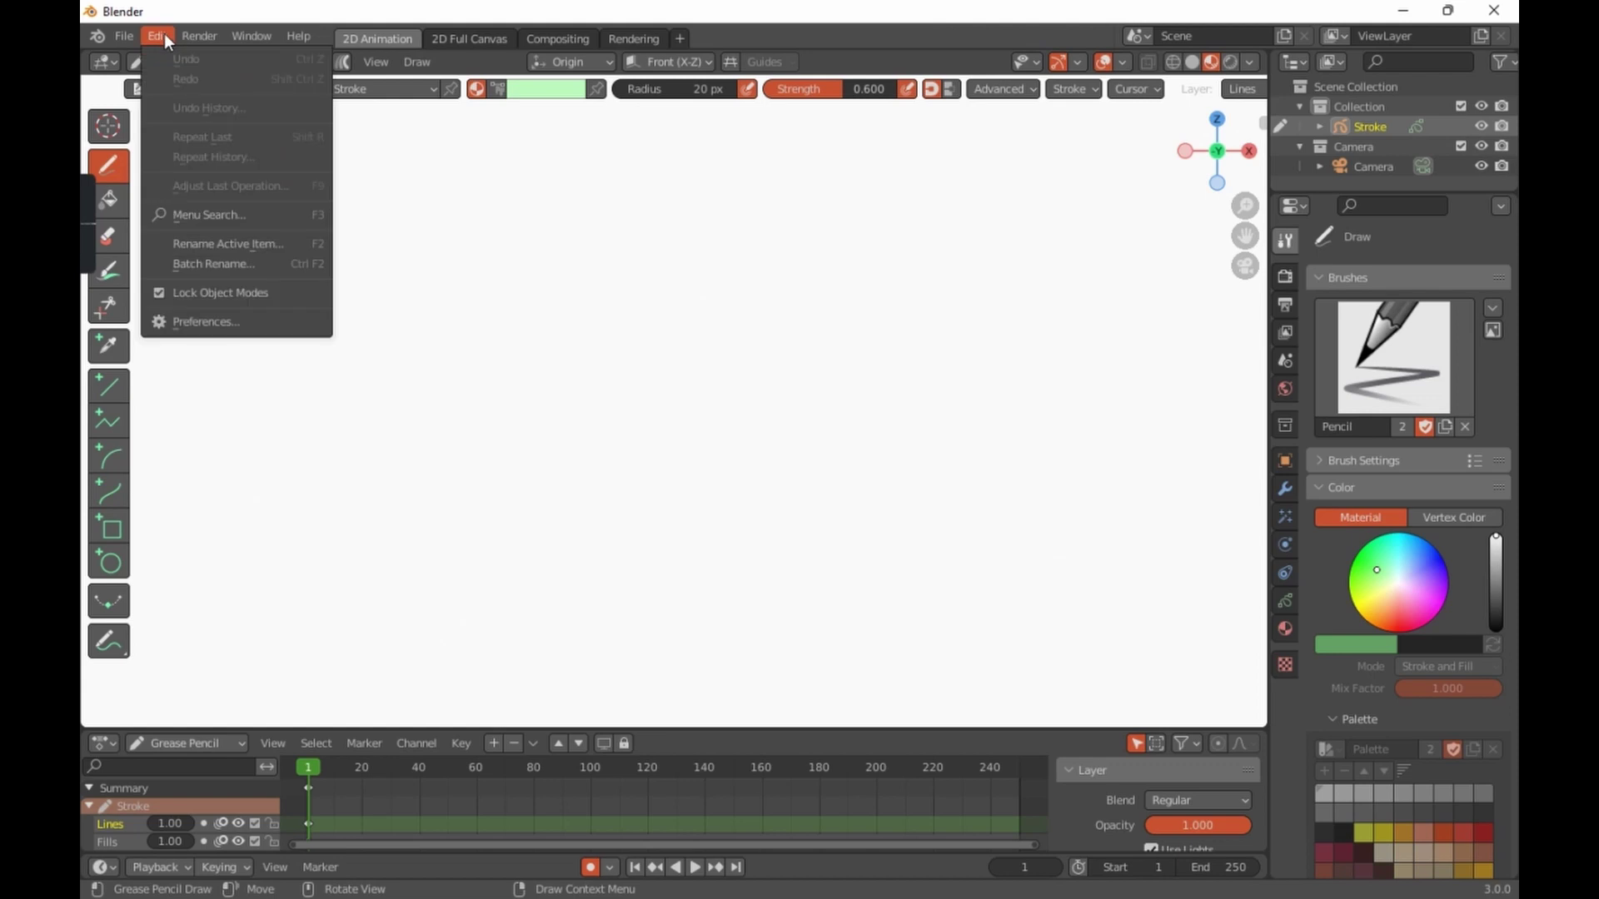
{"action": "left_click", "coordinate": [216, 325]}
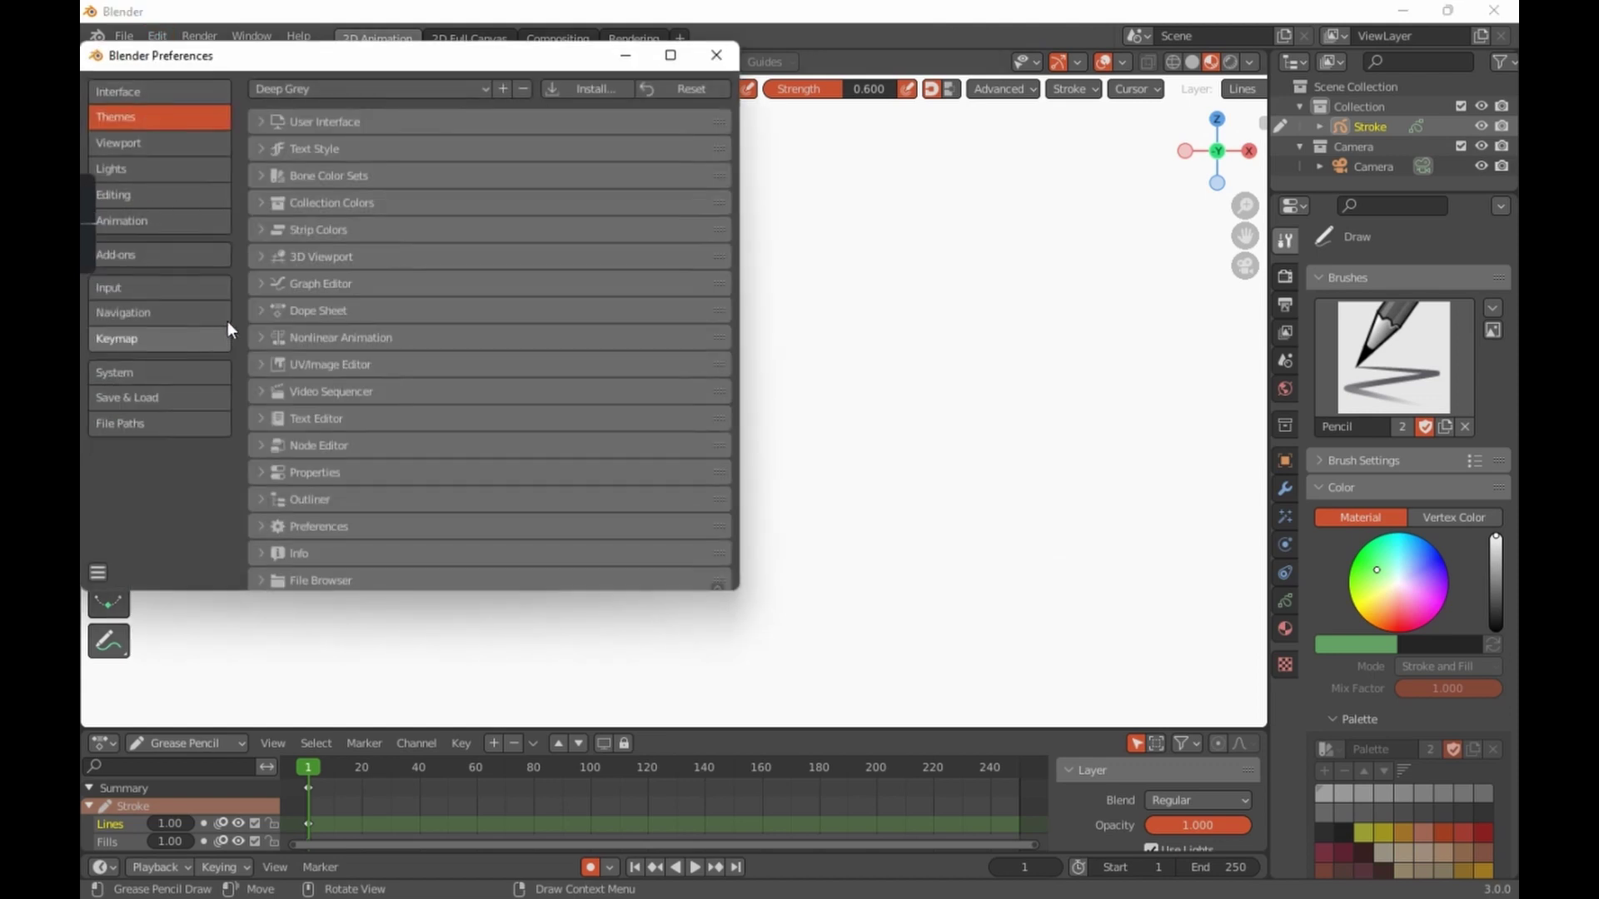
Step: Try the Maya and Blender Light interface themes, returning to the Deep Grey theme
{"action": "left_click", "coordinate": [453, 88]}
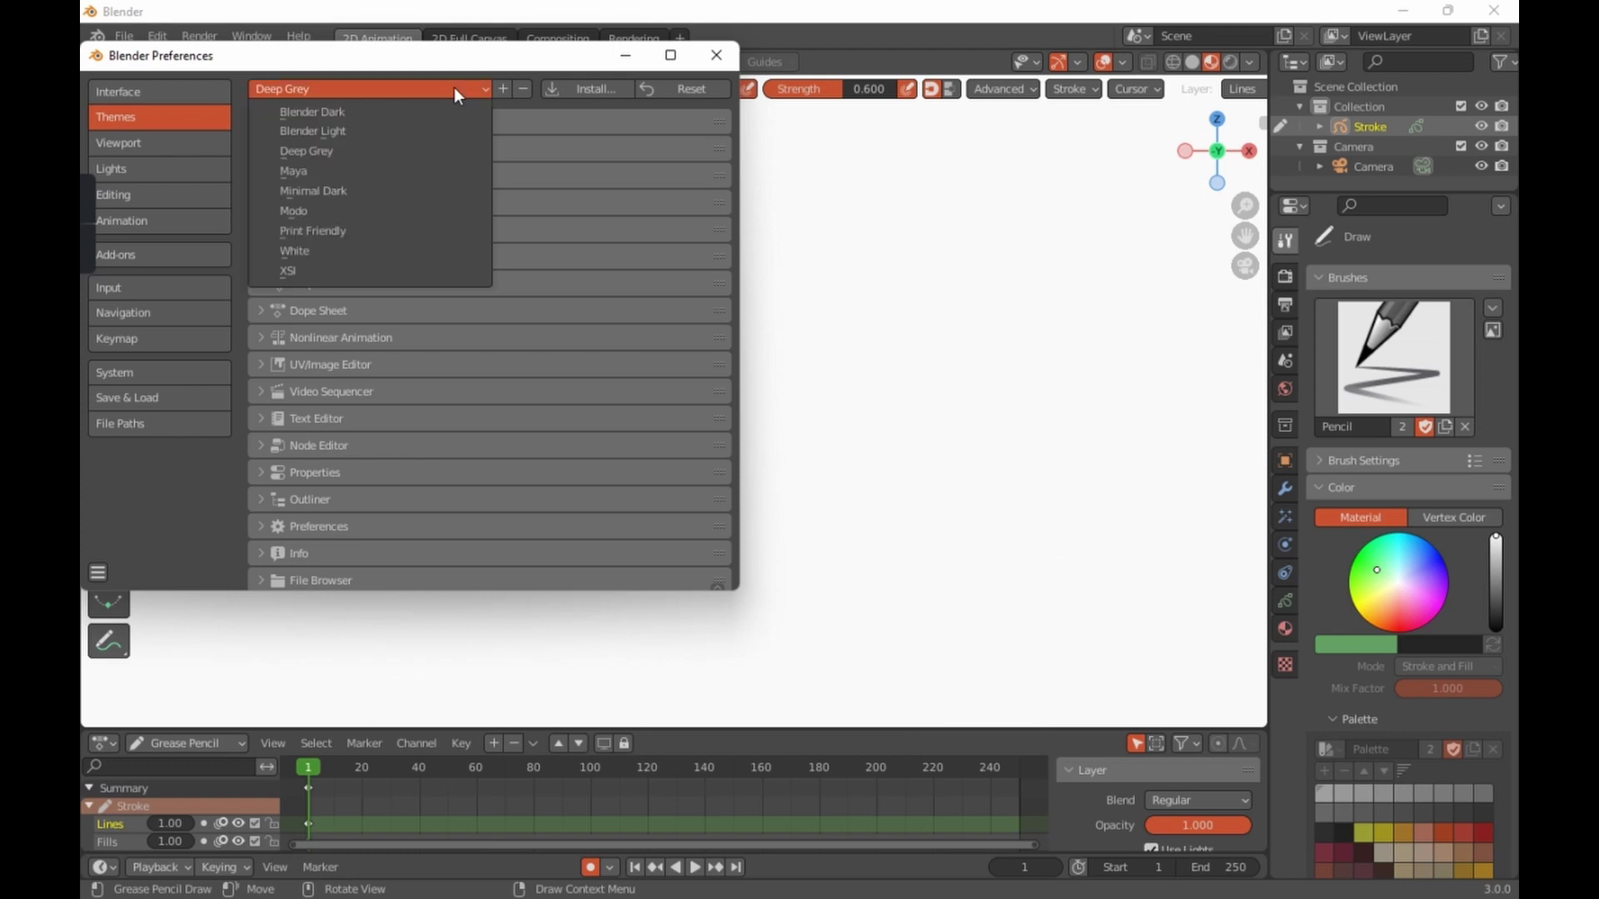
{"action": "left_click", "coordinate": [360, 173]}
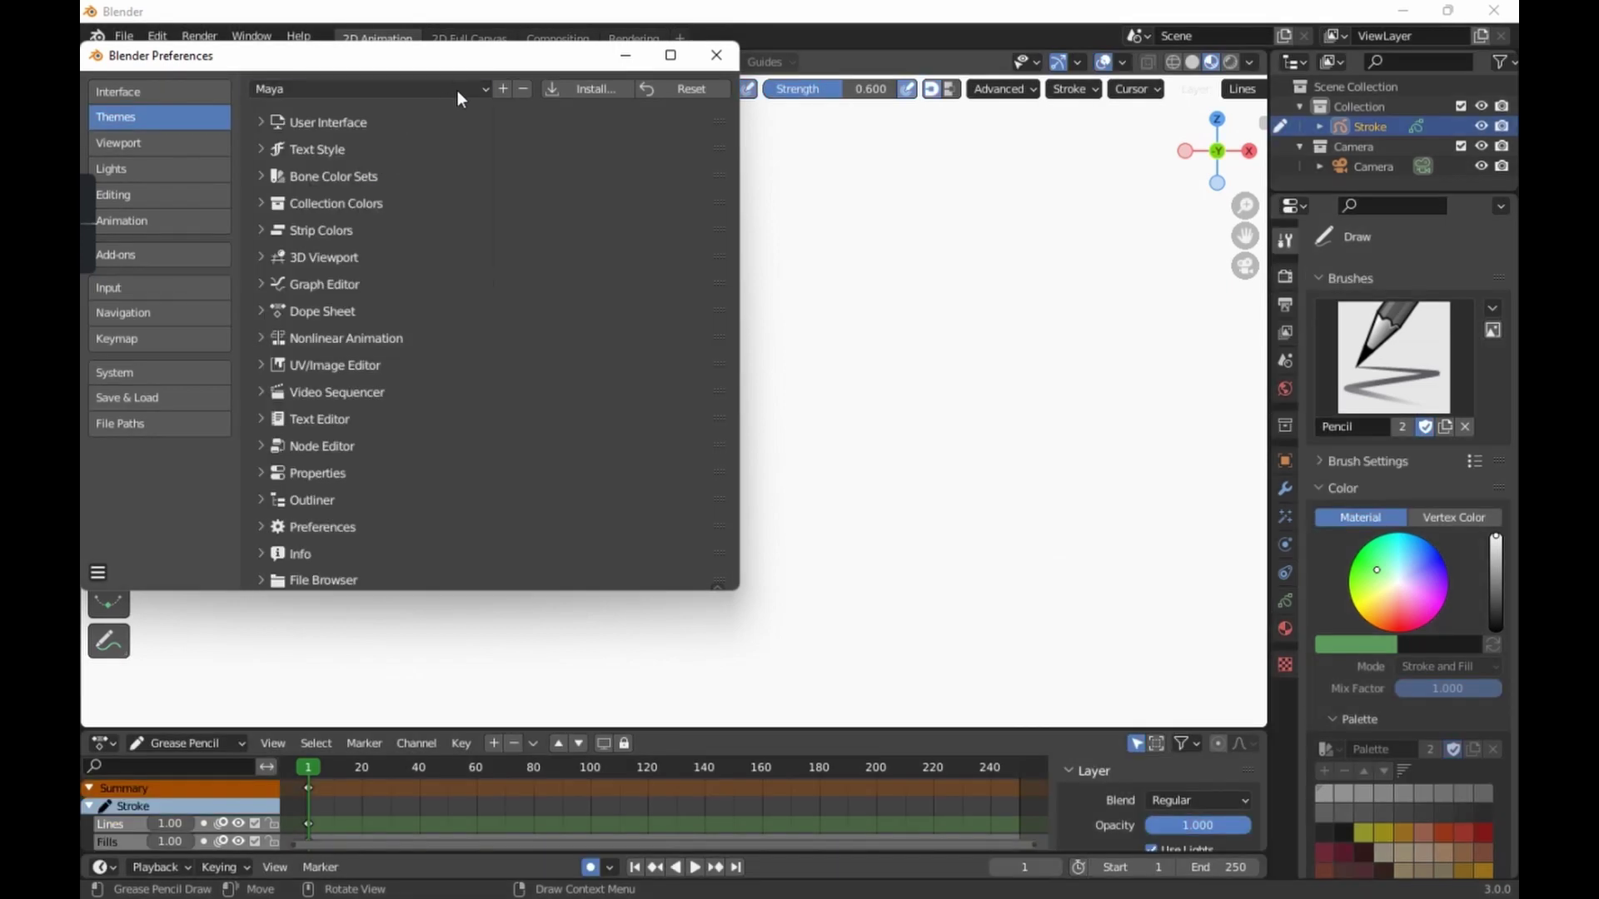
{"action": "left_click", "coordinate": [456, 89]}
{"action": "left_click", "coordinate": [360, 147]}
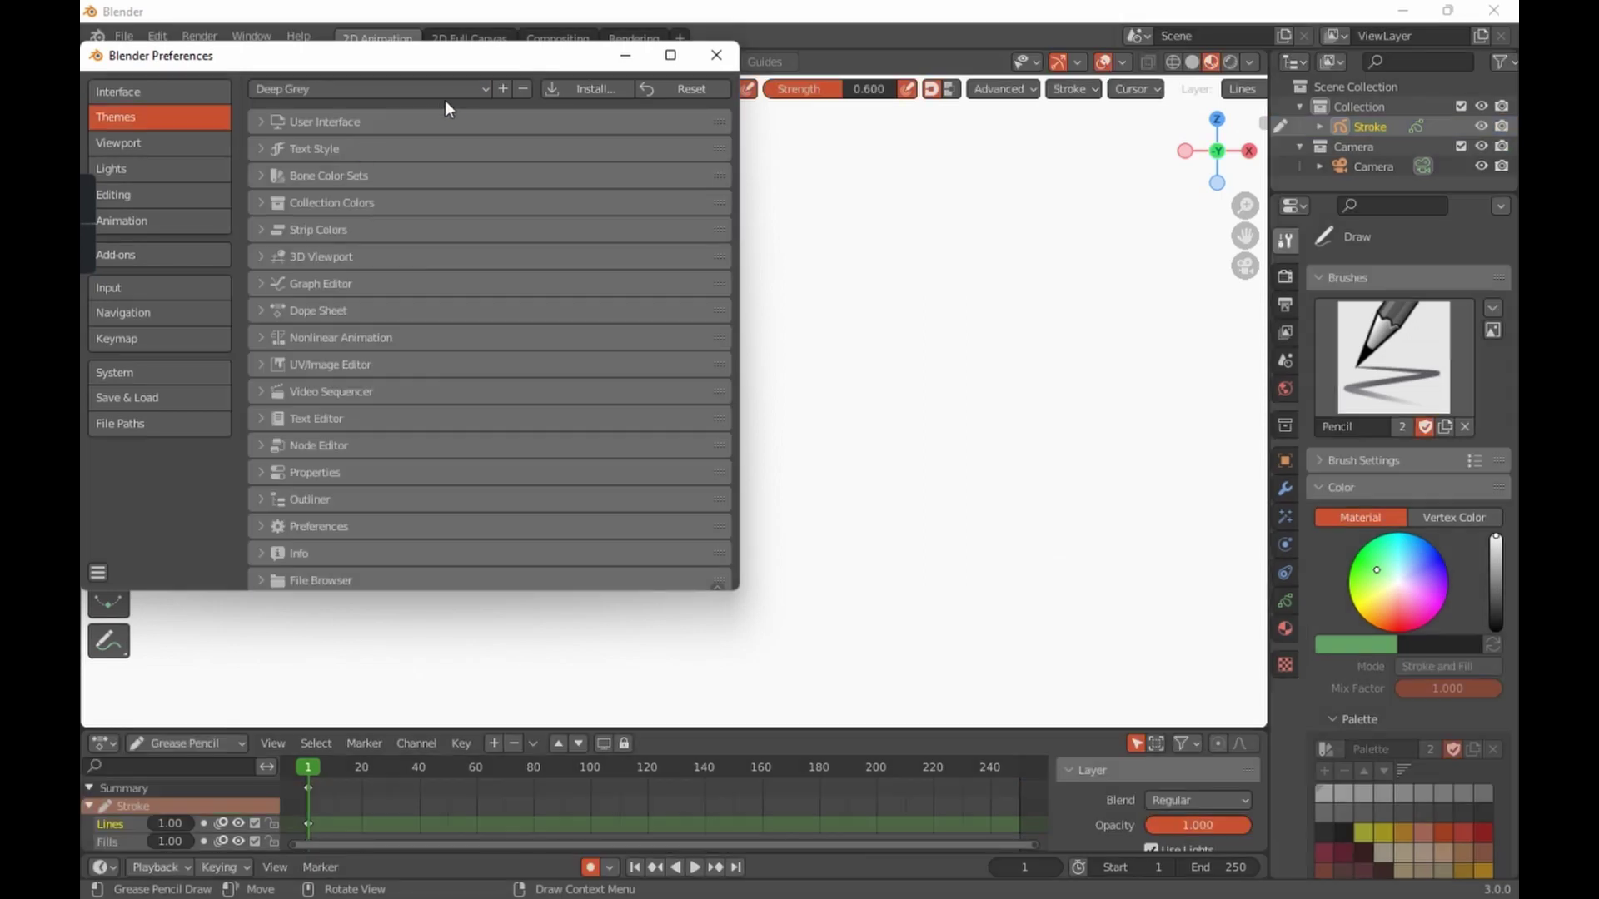
{"action": "left_click", "coordinate": [446, 93]}
{"action": "left_click", "coordinate": [340, 138]}
{"action": "left_click", "coordinate": [462, 88]}
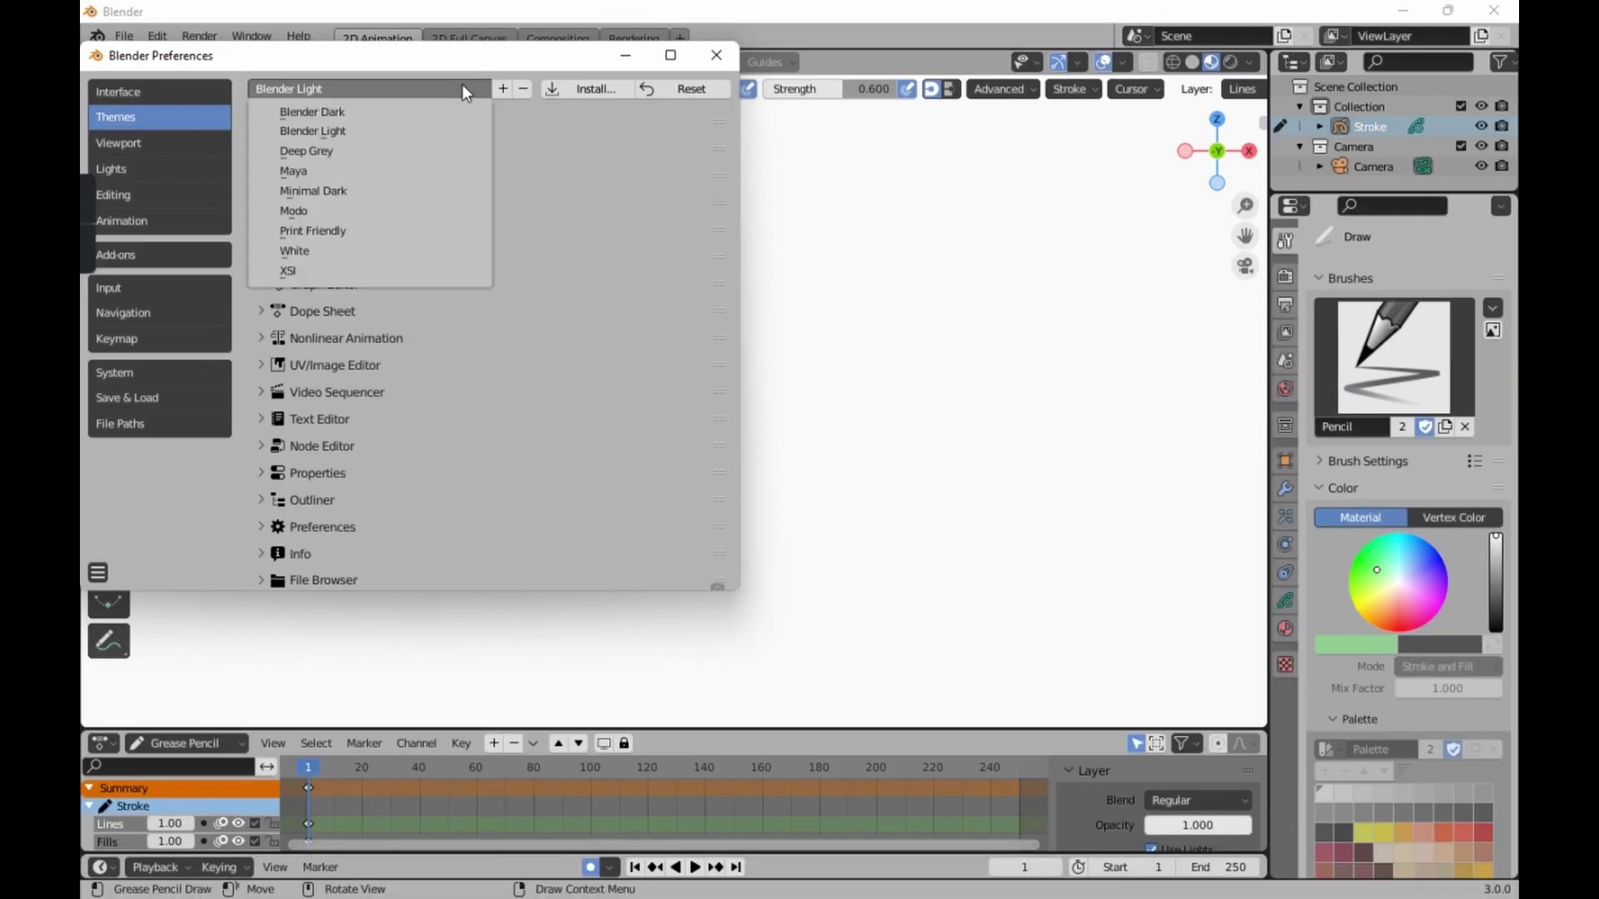
{"action": "left_click", "coordinate": [343, 151]}
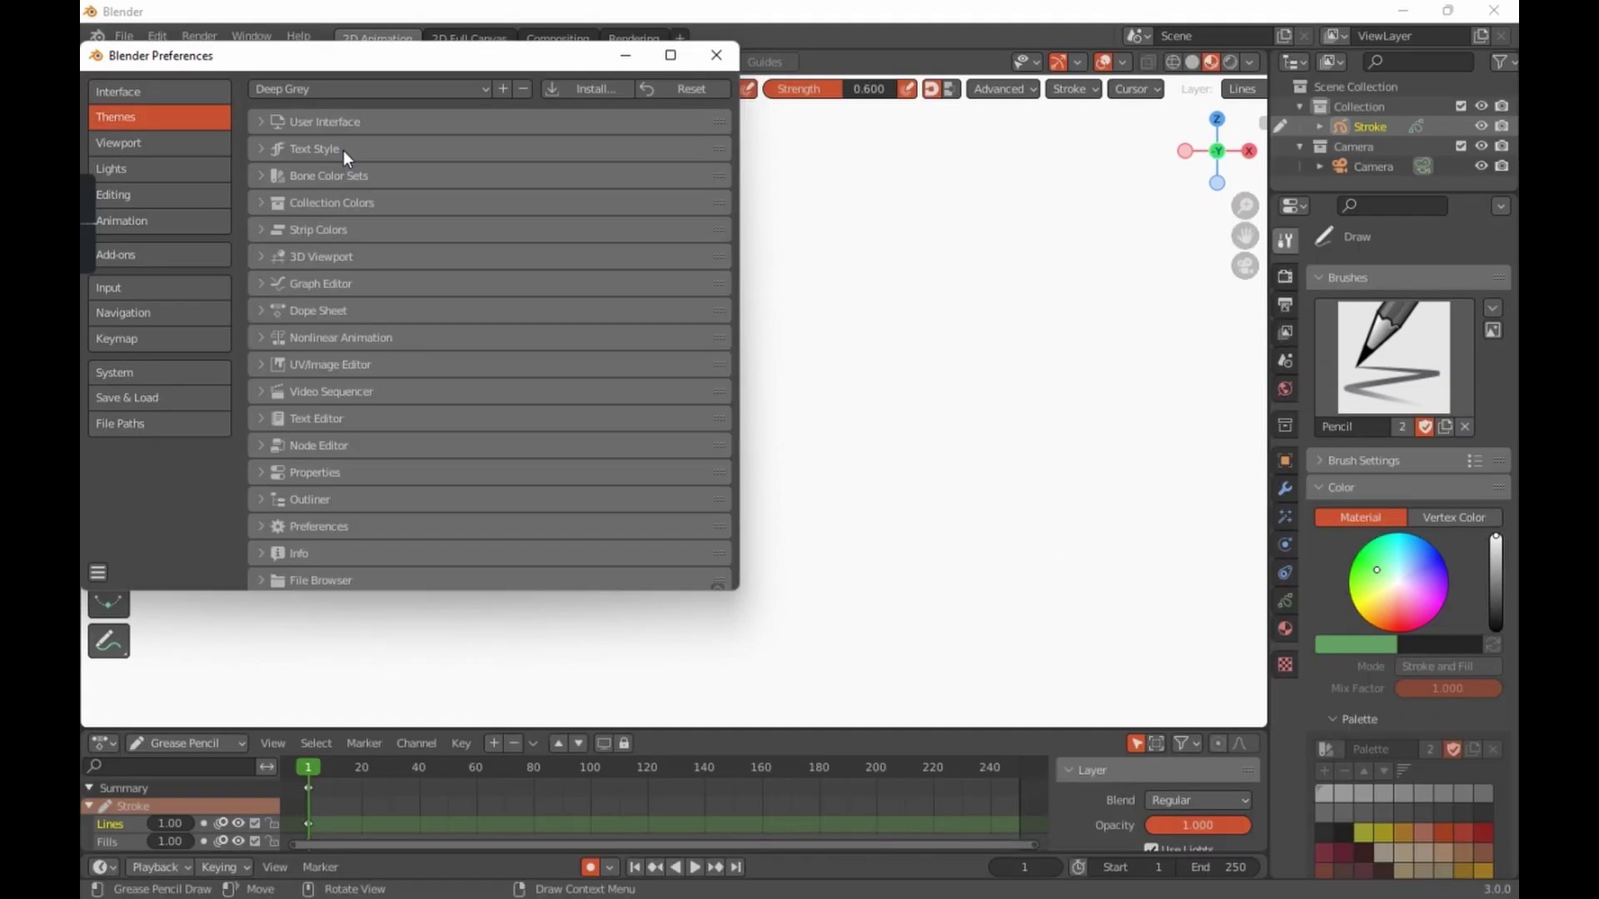
Step: Examine the Navigation preferences and browse the list of available add-ons
{"action": "left_click", "coordinate": [152, 317]}
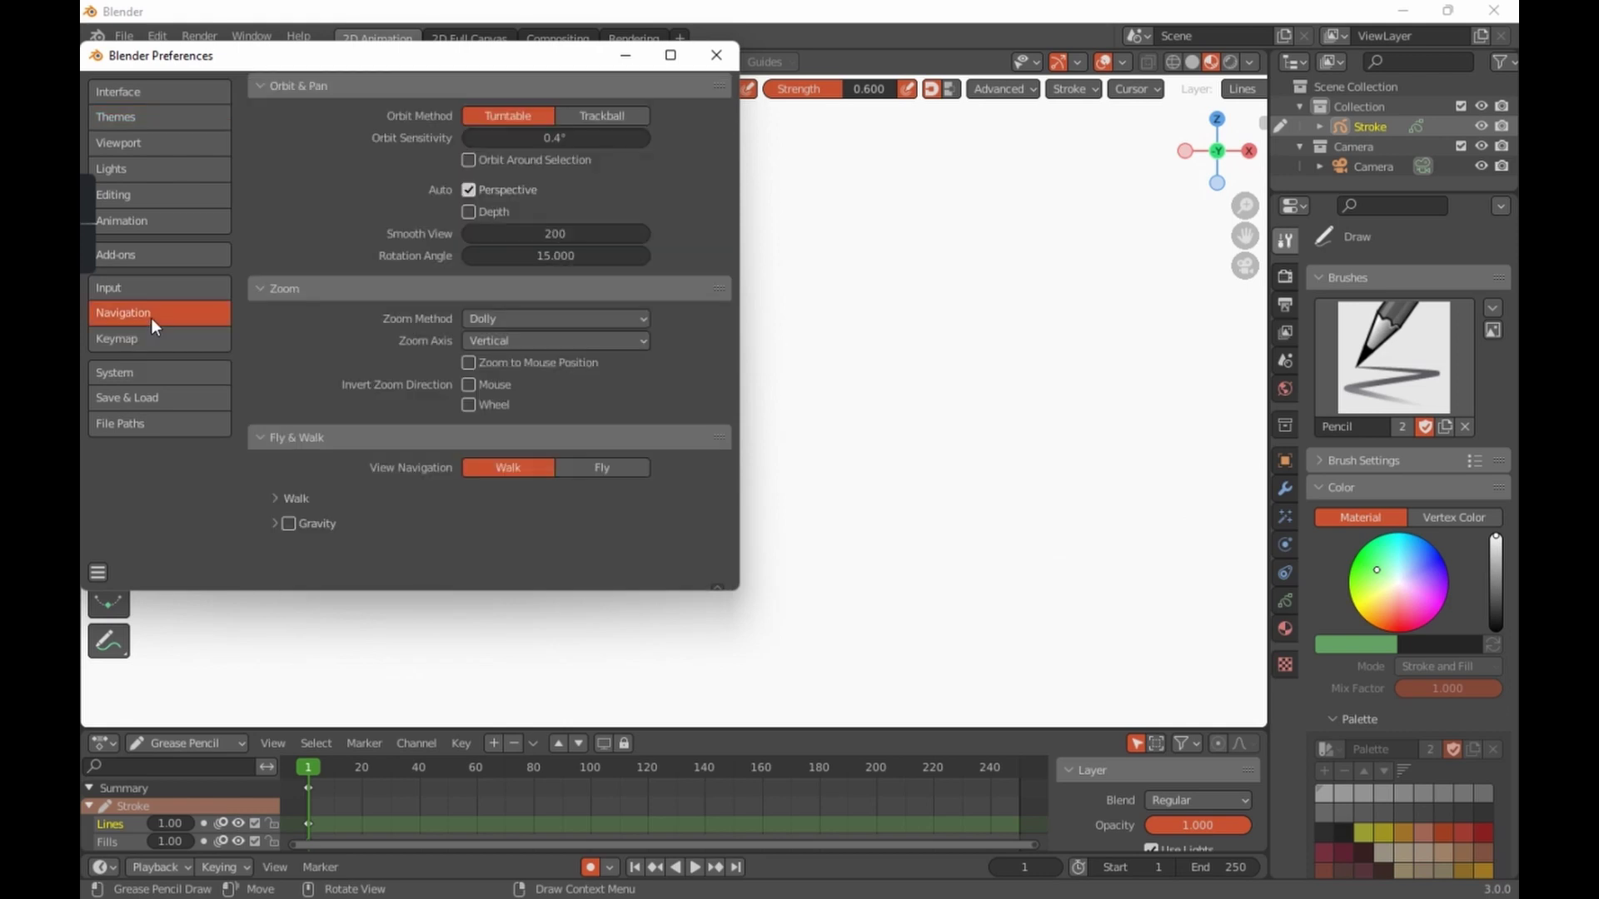
{"action": "left_click", "coordinate": [165, 256]}
{"action": "scroll", "coordinate": [478, 285], "scroll_direction": "down", "scroll_amount": 12}
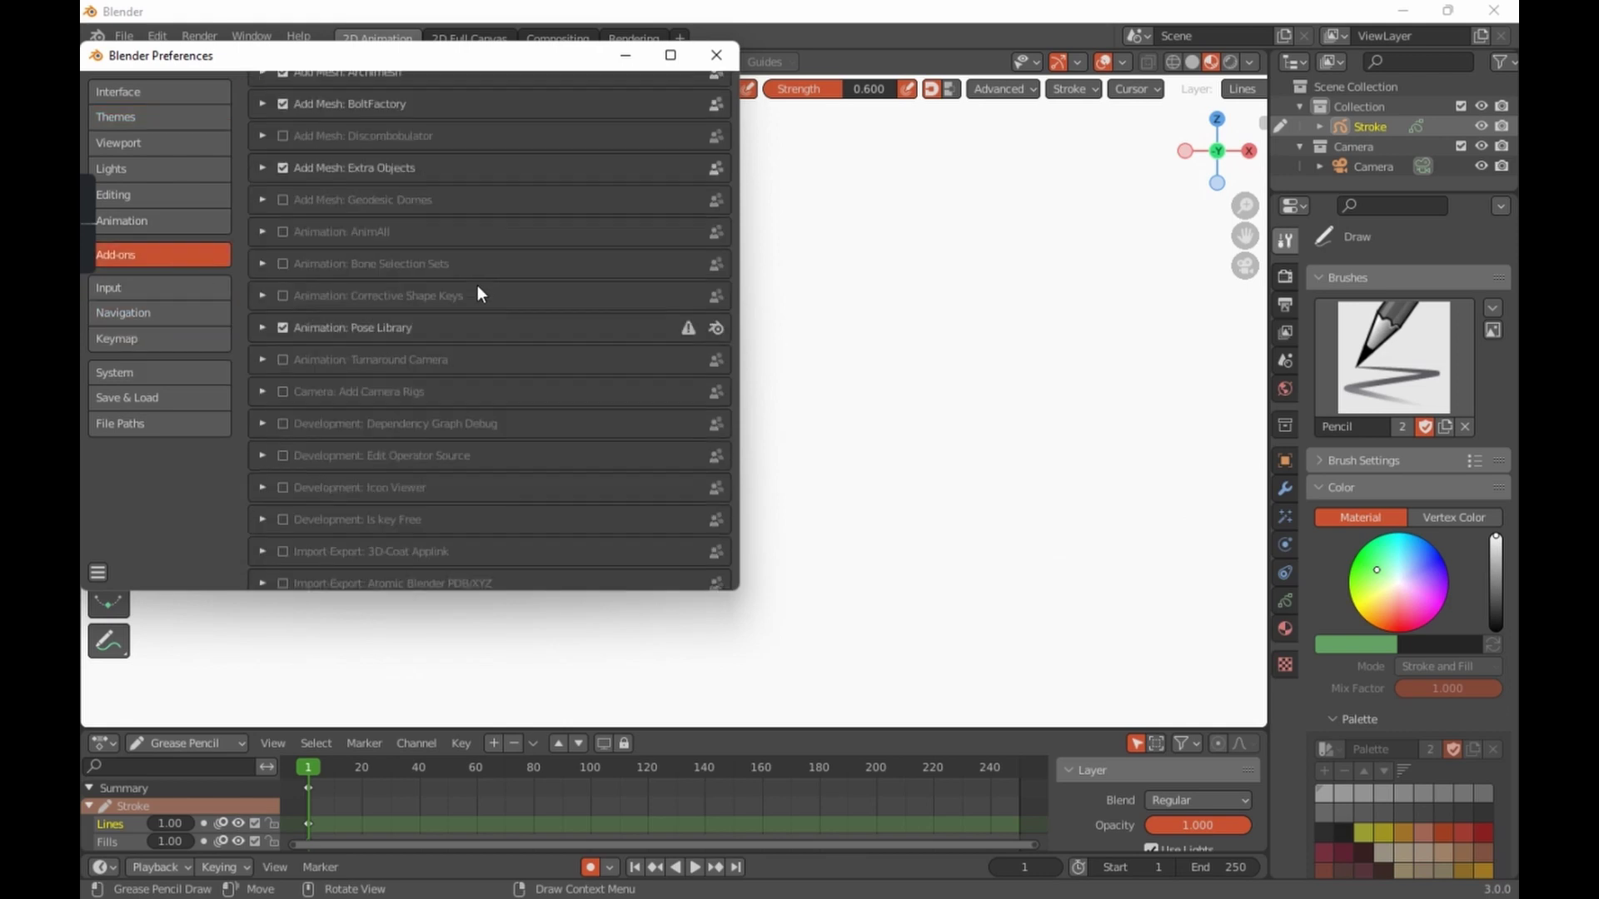
{"action": "scroll", "coordinate": [478, 285], "scroll_direction": "up", "scroll_amount": 15}
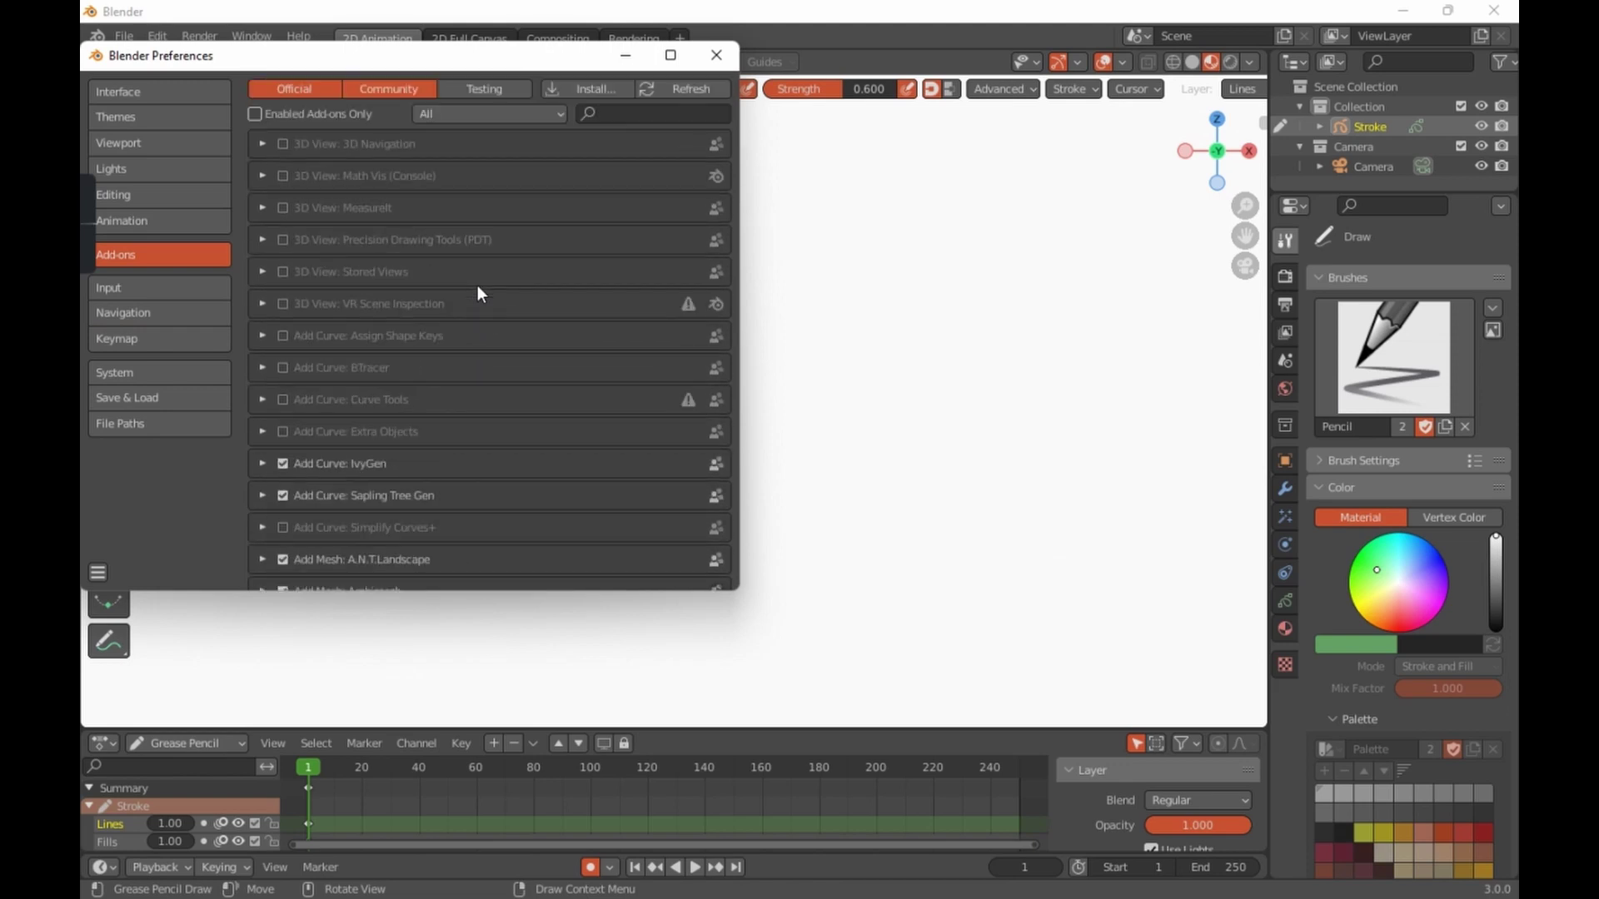
{"action": "scroll", "coordinate": [477, 285], "scroll_direction": "down", "scroll_amount": 20}
{"action": "scroll", "coordinate": [477, 300], "scroll_direction": "up", "scroll_amount": 15}
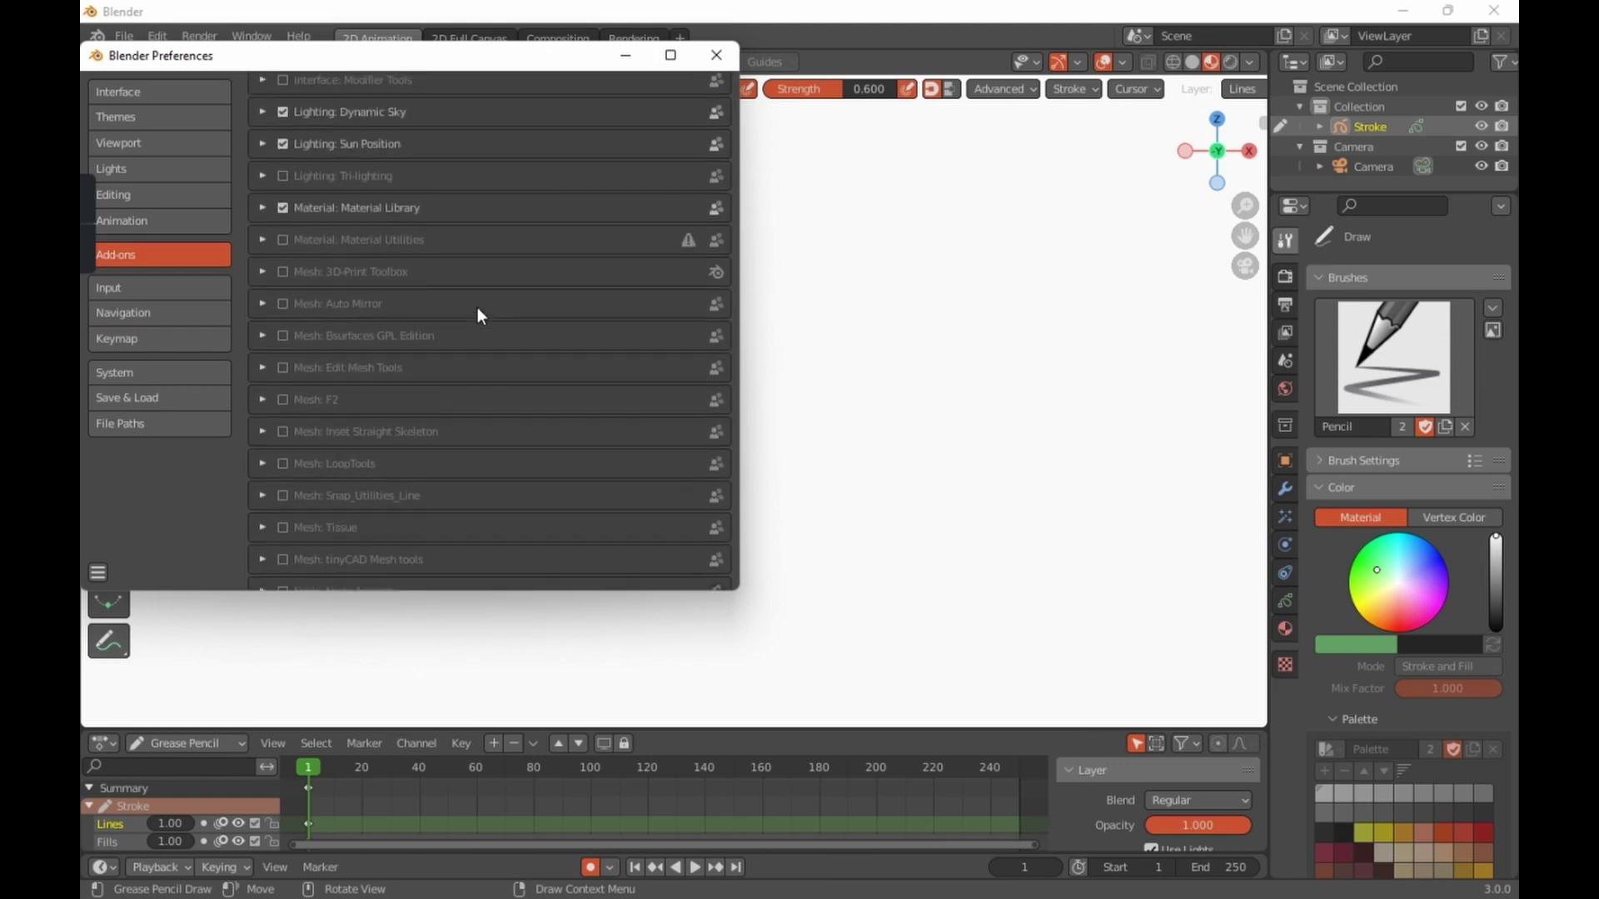
{"action": "scroll", "coordinate": [478, 310], "scroll_direction": "up", "scroll_amount": 8}
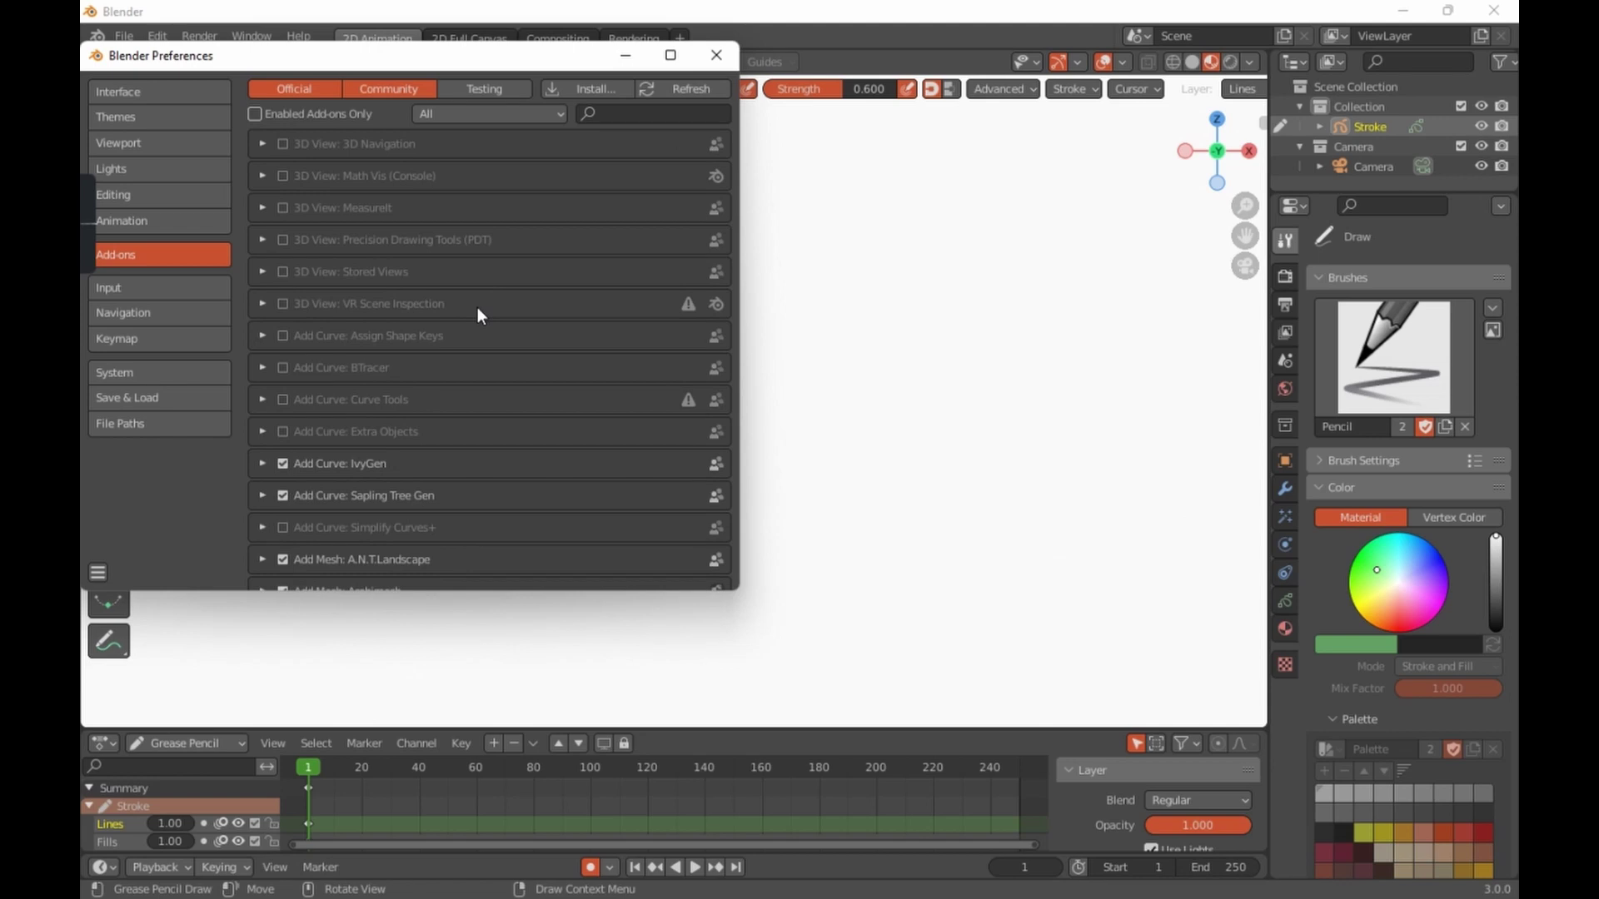
Step: In the keymap preferences, try Pan as the middle mouse action and return it to Orbit
{"action": "left_click", "coordinate": [153, 345]}
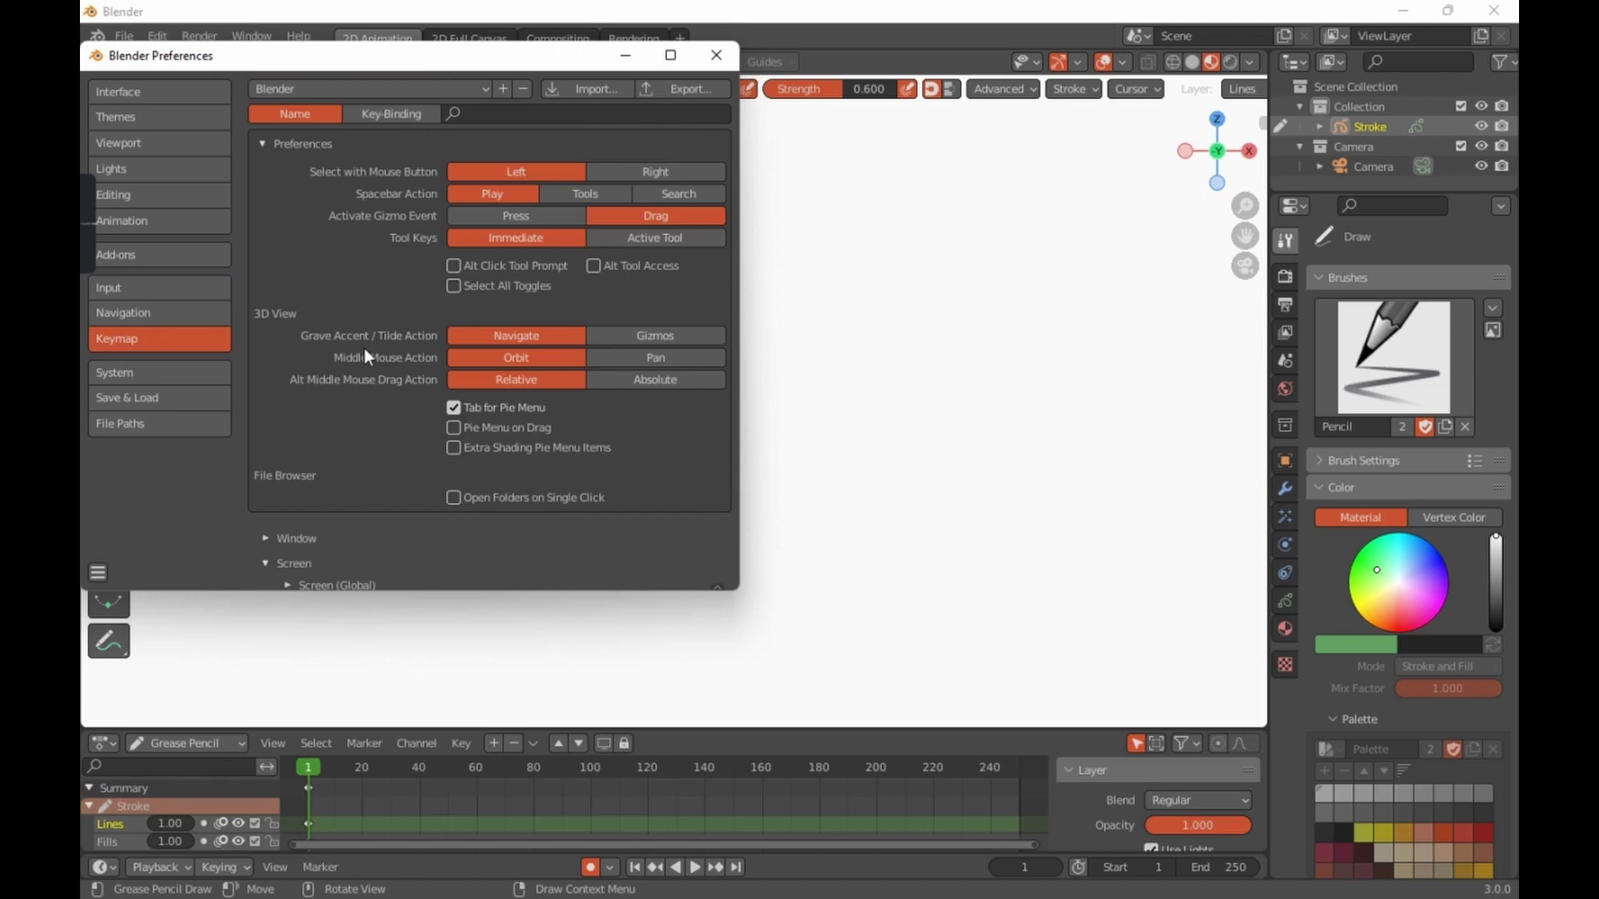
{"action": "left_click", "coordinate": [627, 359]}
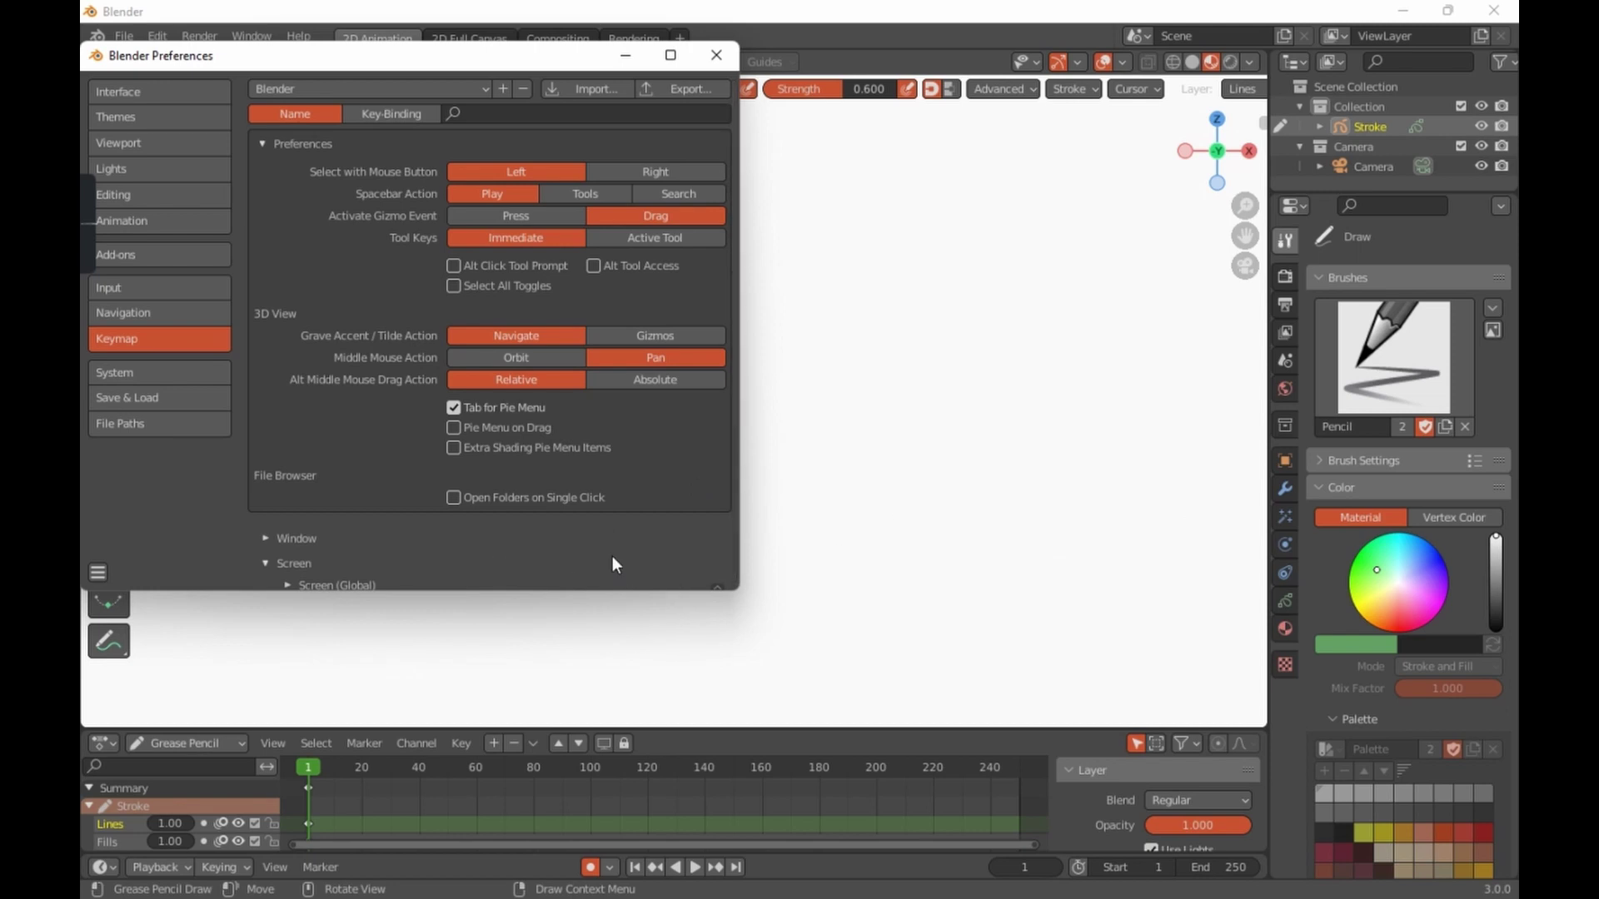
{"action": "scroll", "coordinate": [475, 477], "scroll_direction": "down", "scroll_amount": 1}
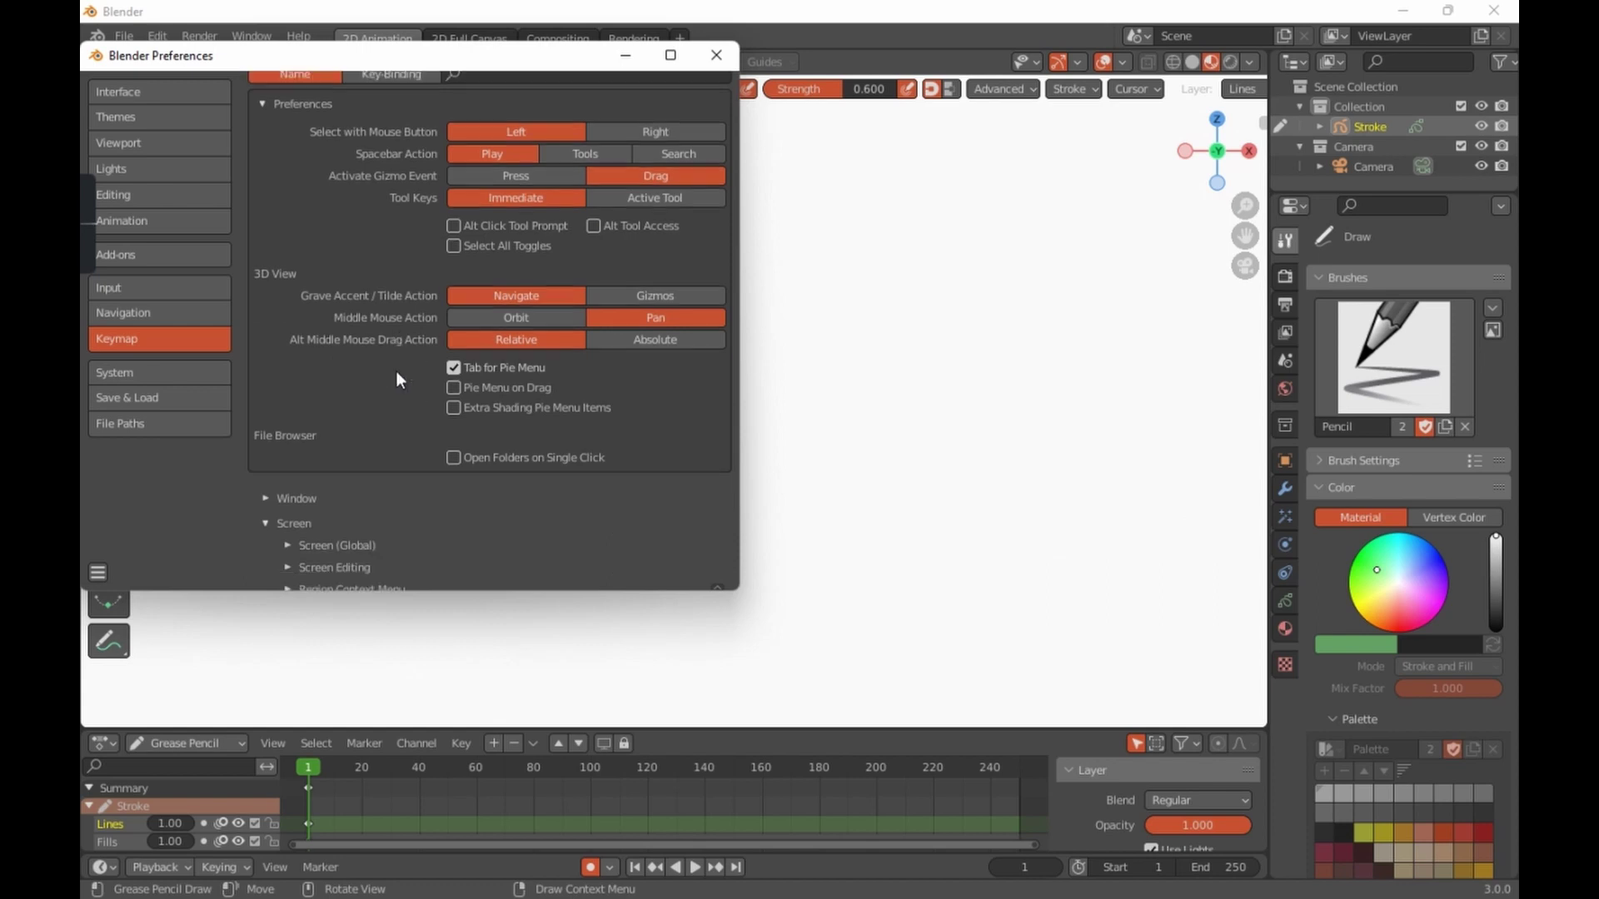
{"action": "left_click", "coordinate": [498, 319]}
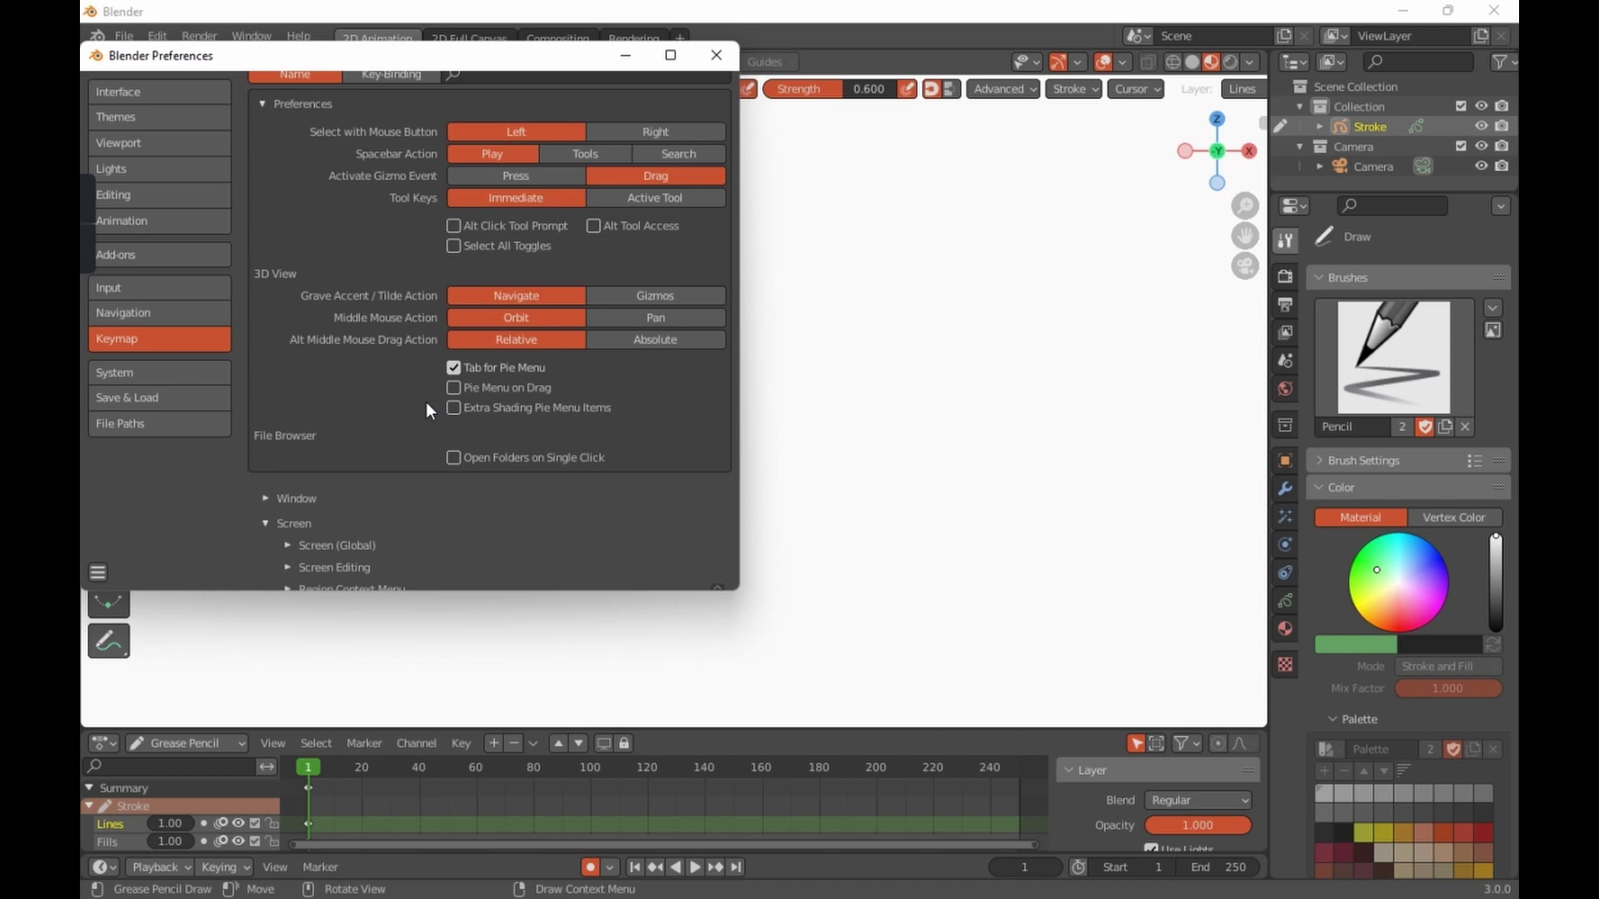
Step: Browse the keymap categories and examine the shortcuts in the View2D Buttons List
{"action": "scroll", "coordinate": [344, 471], "scroll_direction": "down", "scroll_amount": 20}
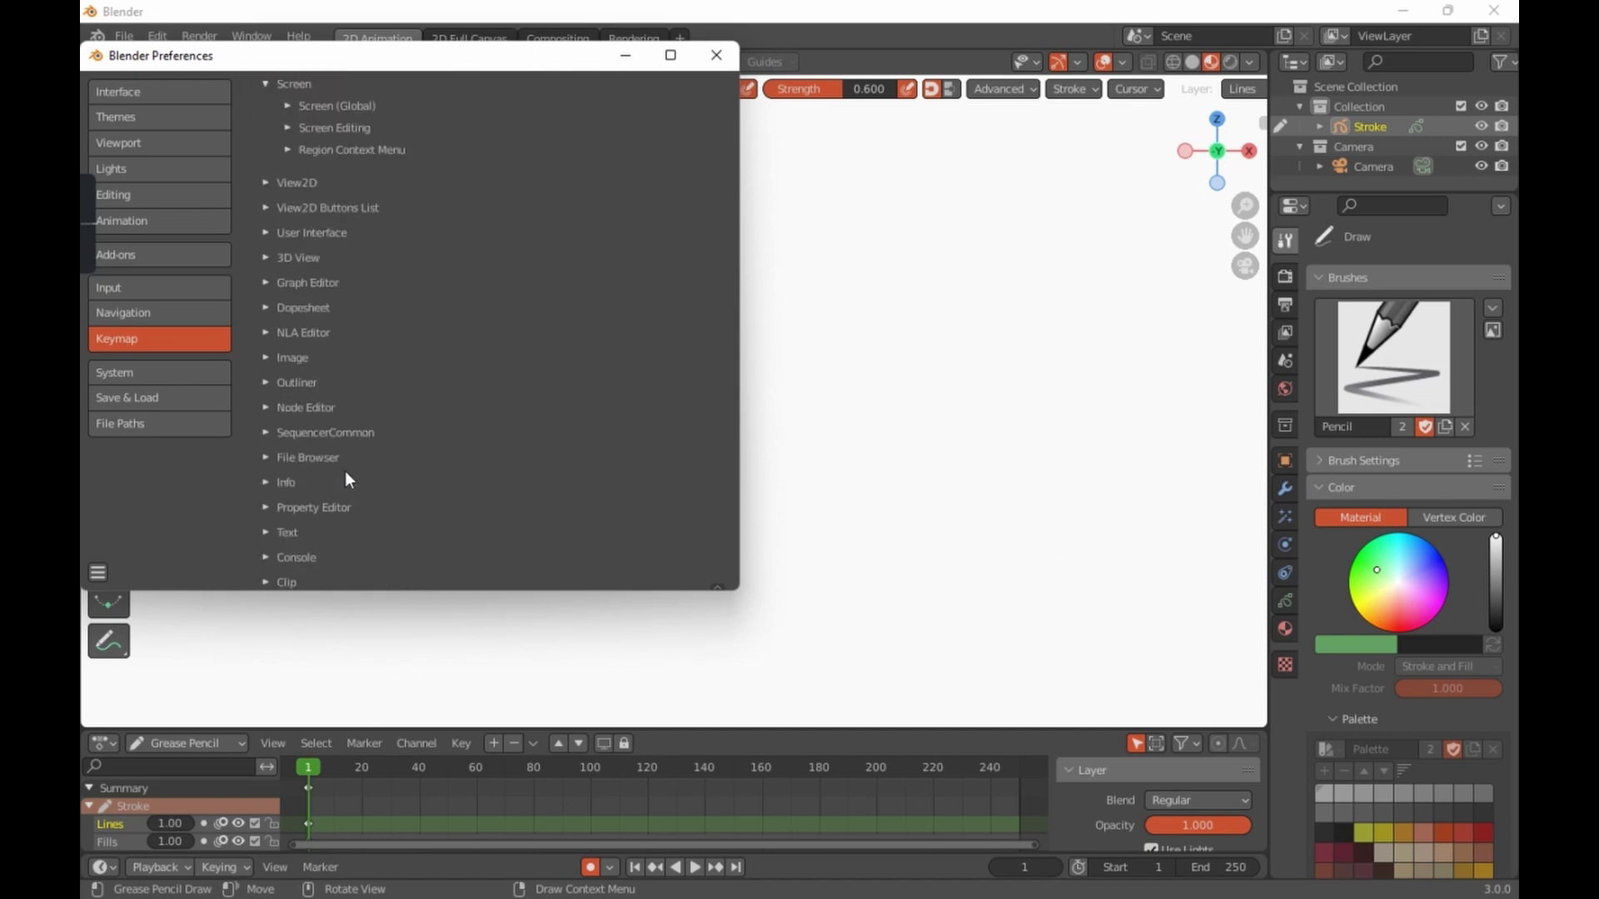
{"action": "scroll", "coordinate": [345, 472], "scroll_direction": "up", "scroll_amount": 12}
{"action": "scroll", "coordinate": [264, 285], "scroll_direction": "up", "scroll_amount": 2}
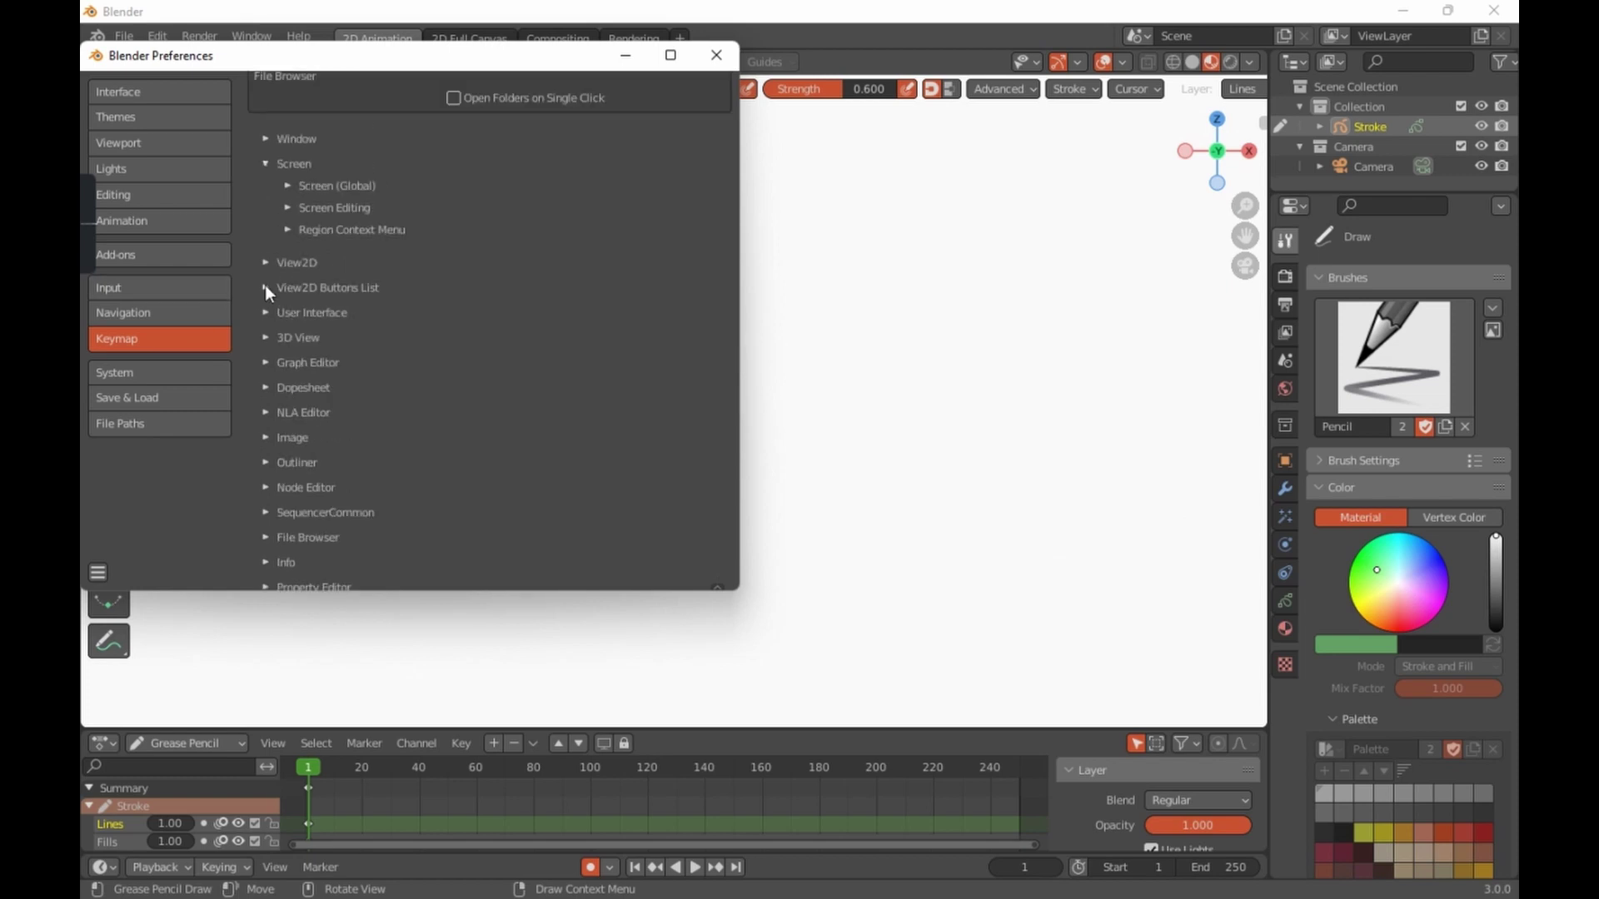
{"action": "left_click", "coordinate": [266, 287]}
{"action": "scroll", "coordinate": [312, 303], "scroll_direction": "down", "scroll_amount": 8}
{"action": "scroll", "coordinate": [366, 301], "scroll_direction": "up", "scroll_amount": 6}
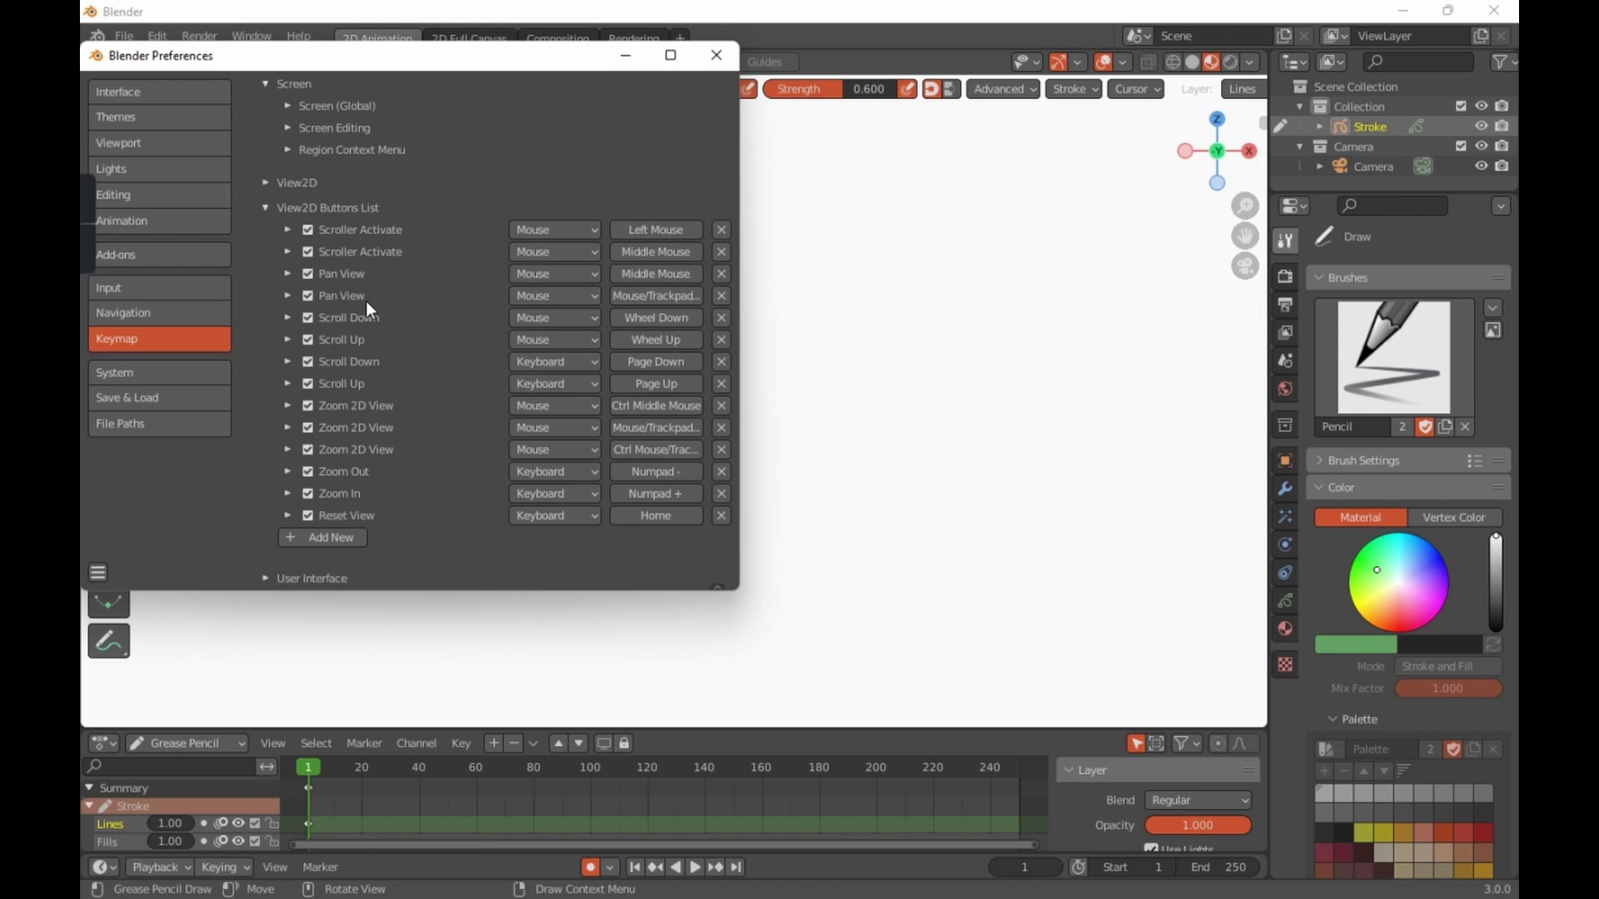
Step: Revert to the saved preferences, save them and close the Preferences window
{"action": "left_click", "coordinate": [100, 572]}
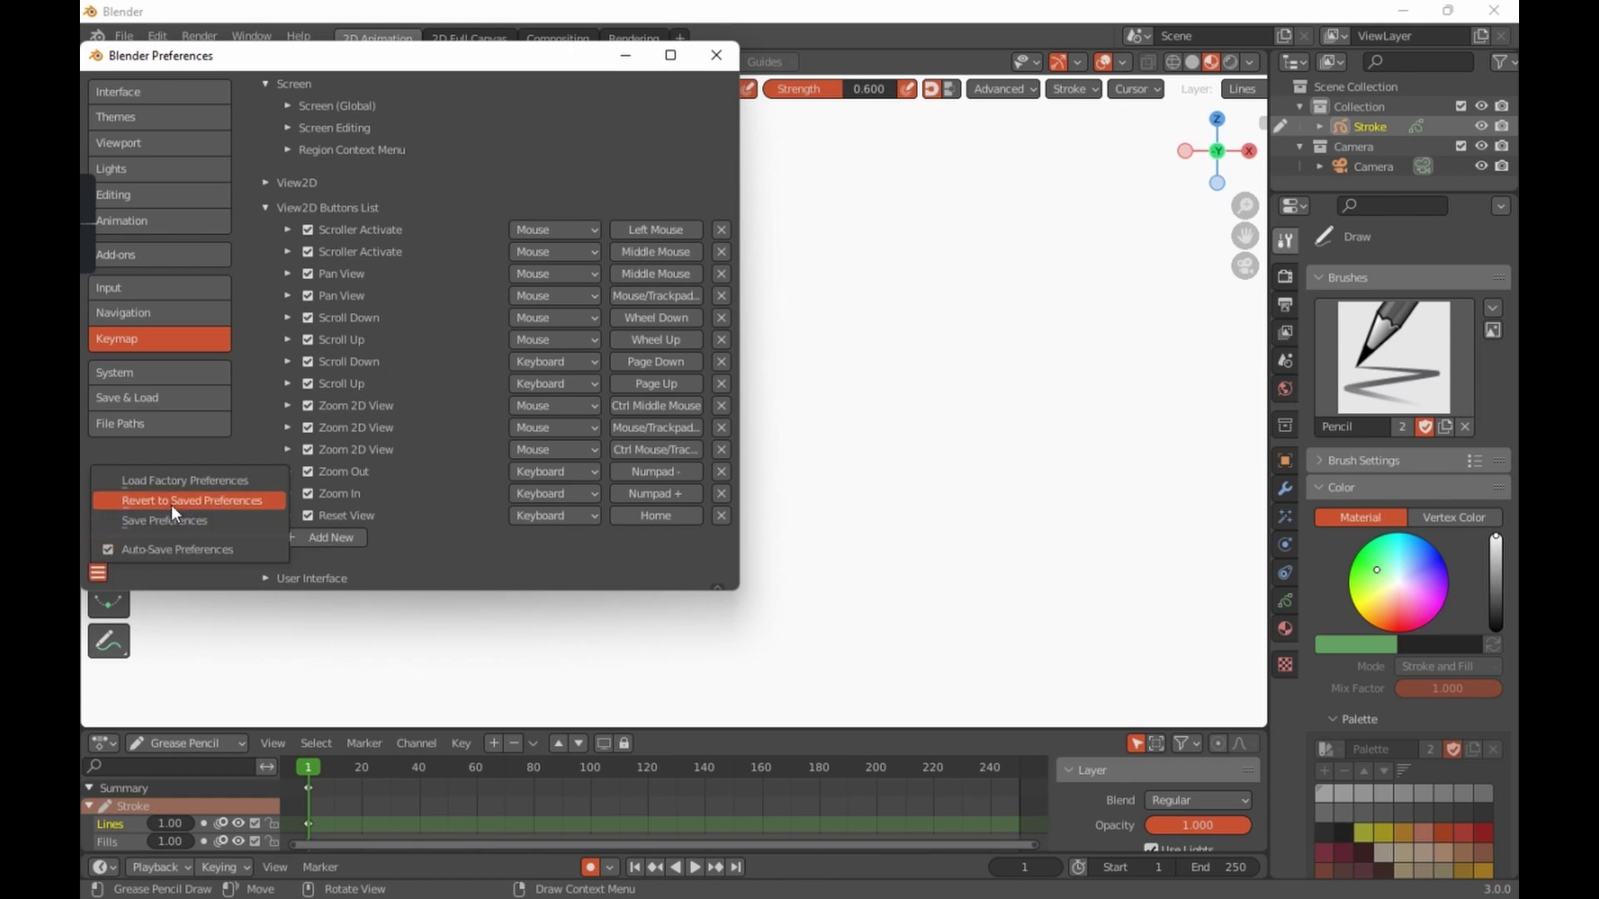
{"action": "left_click", "coordinate": [172, 502]}
{"action": "left_click", "coordinate": [100, 573]}
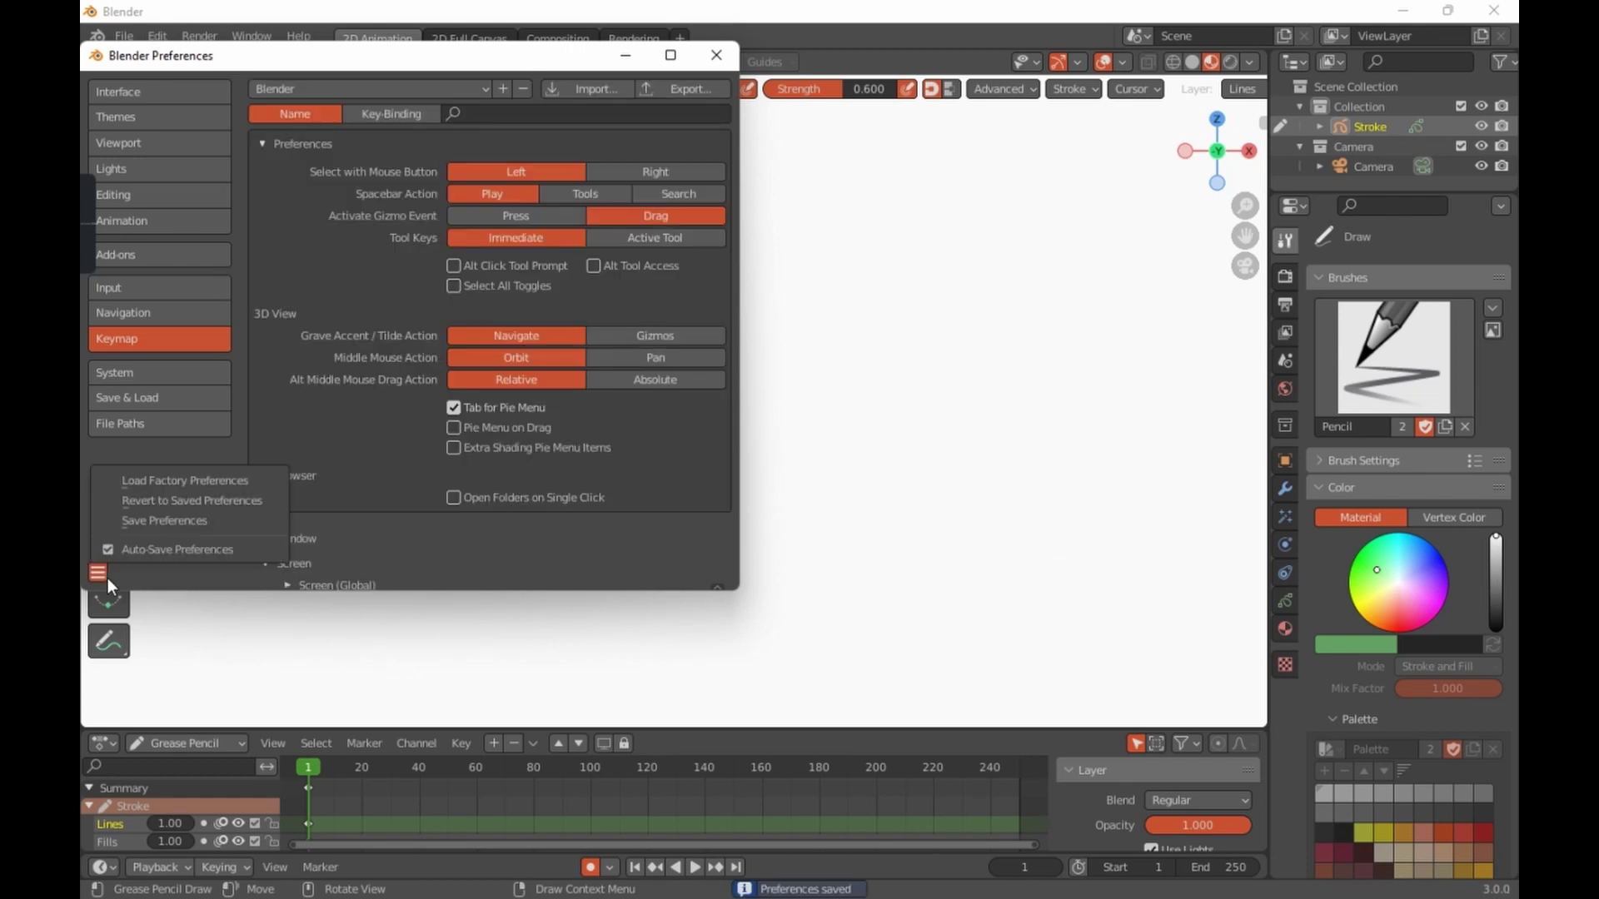
{"action": "left_click", "coordinate": [185, 523]}
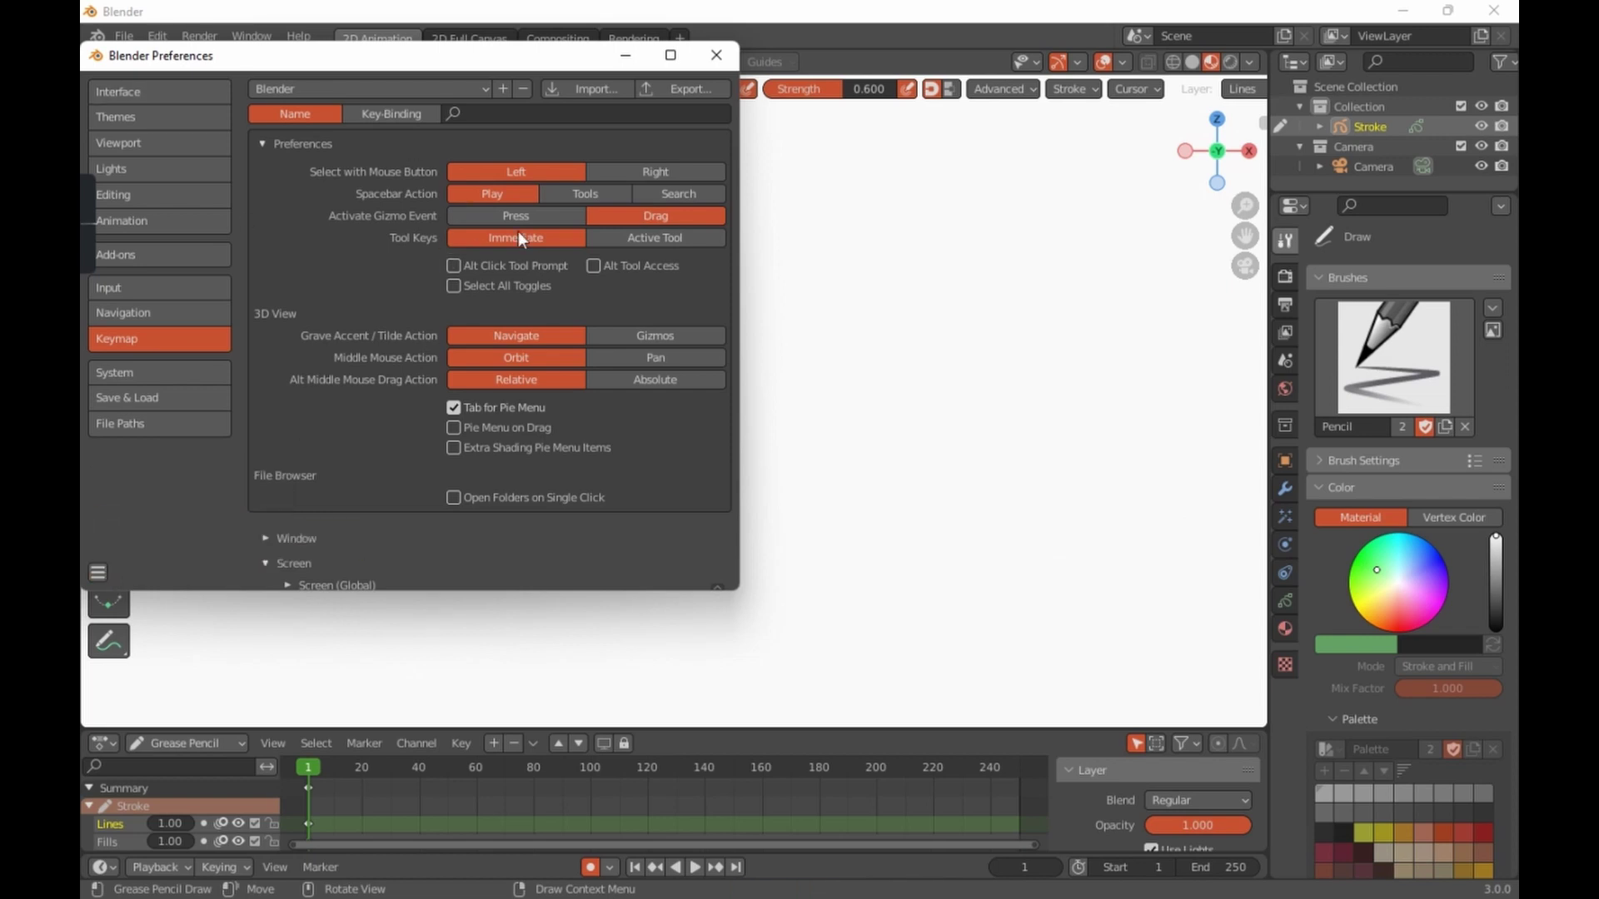
{"action": "left_click", "coordinate": [715, 56]}
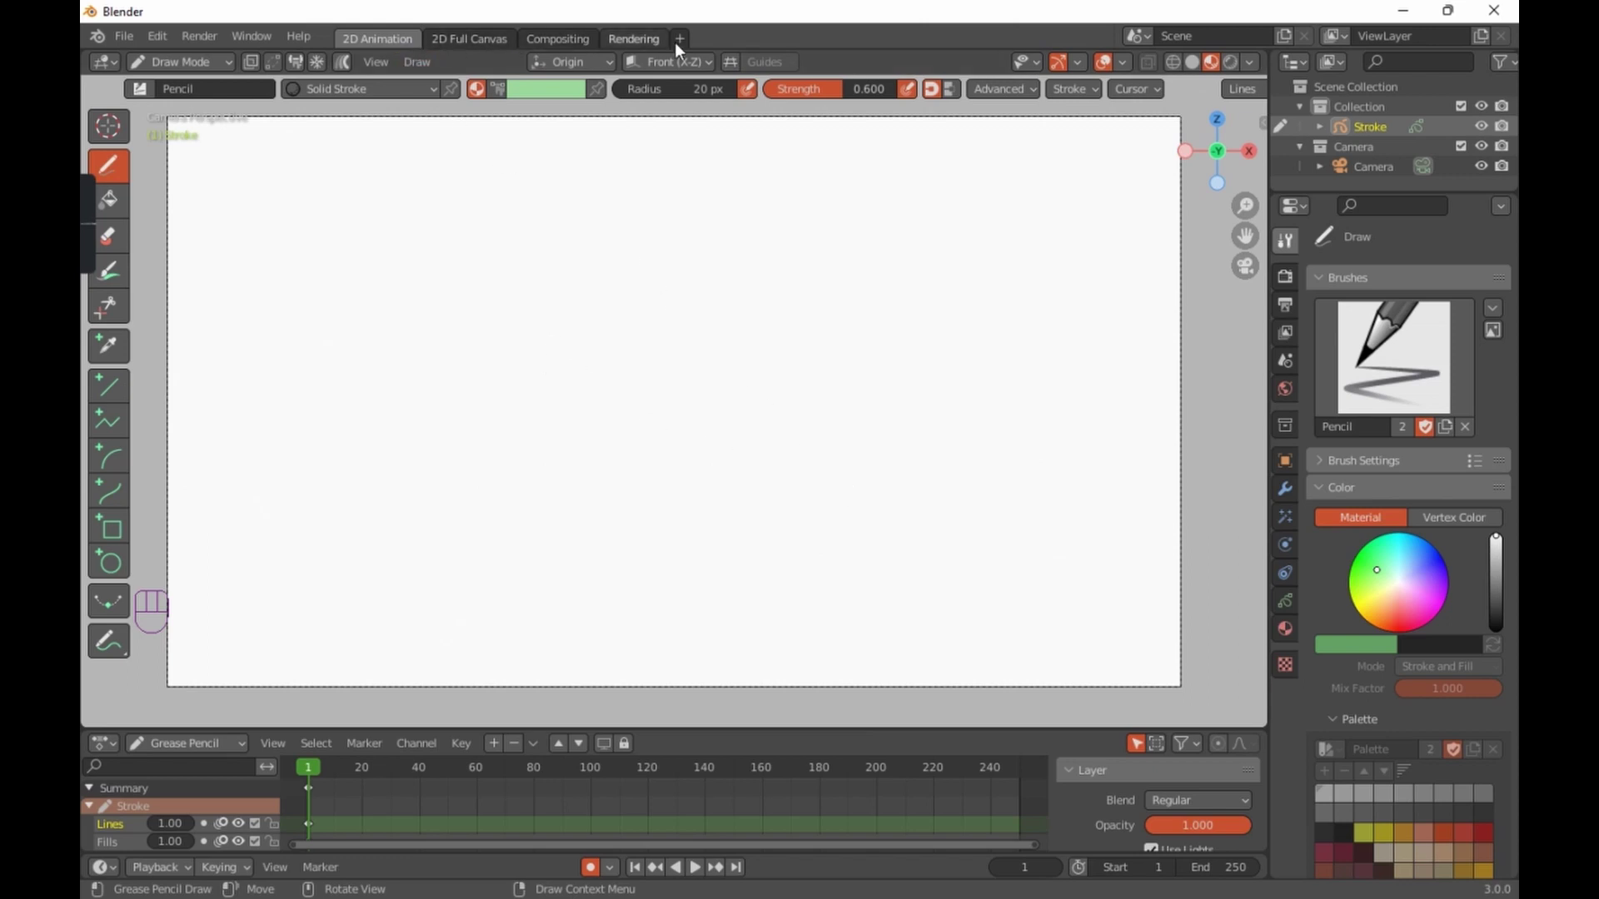
Step: View the 2D Full Canvas, Compositing and Rendering workspaces and return to the 2D Animation workspace
{"action": "left_click", "coordinate": [478, 42]}
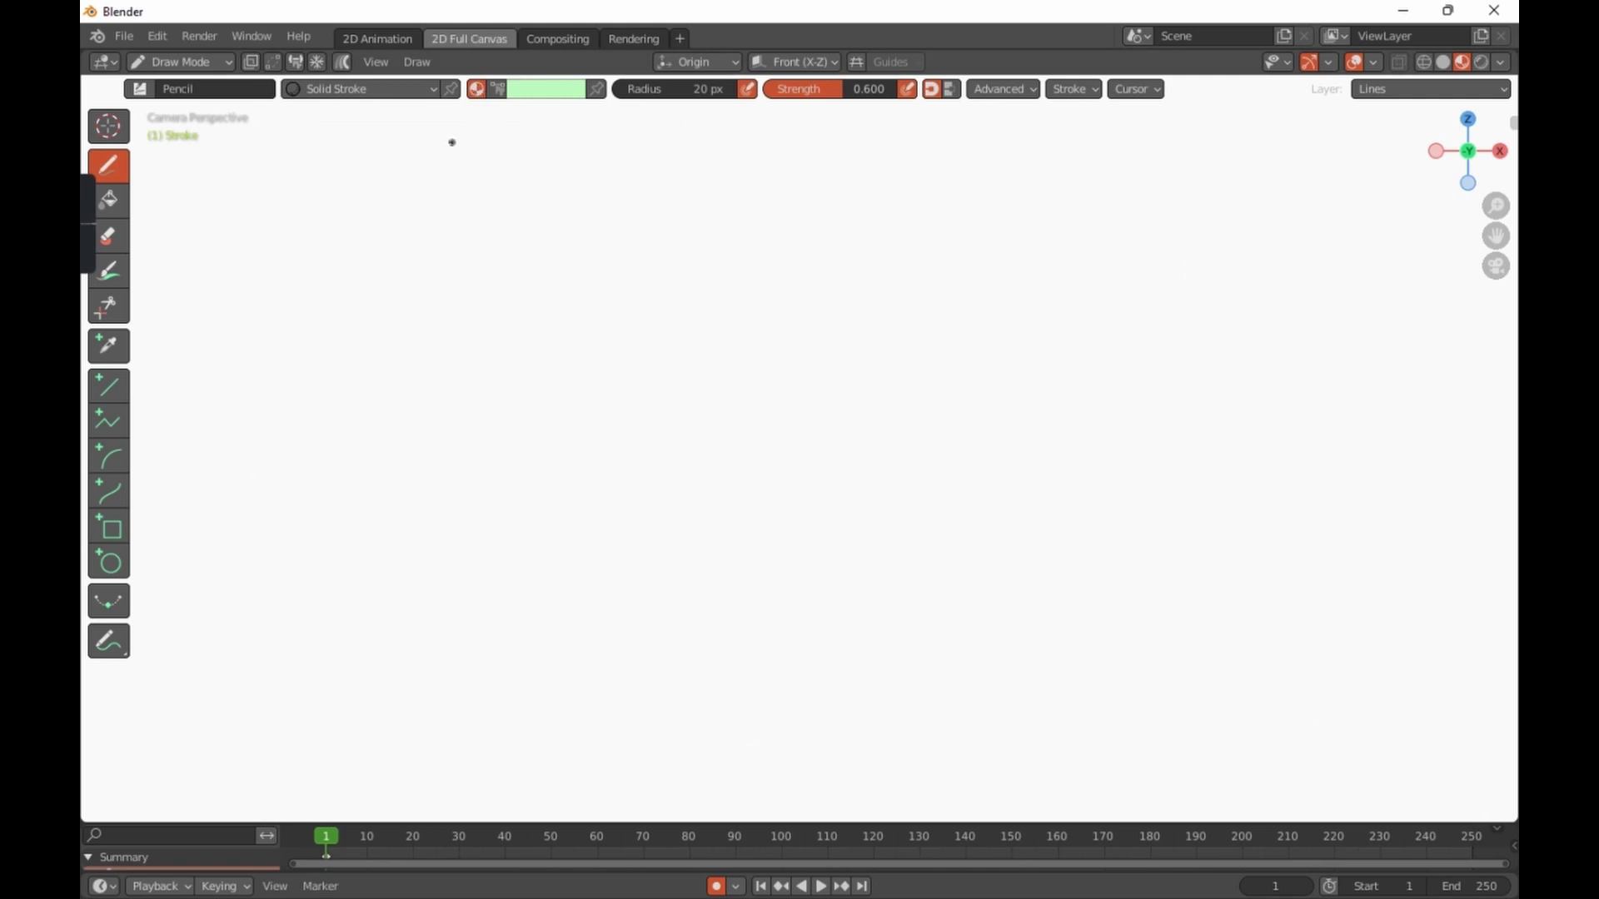
{"action": "left_click", "coordinate": [541, 39]}
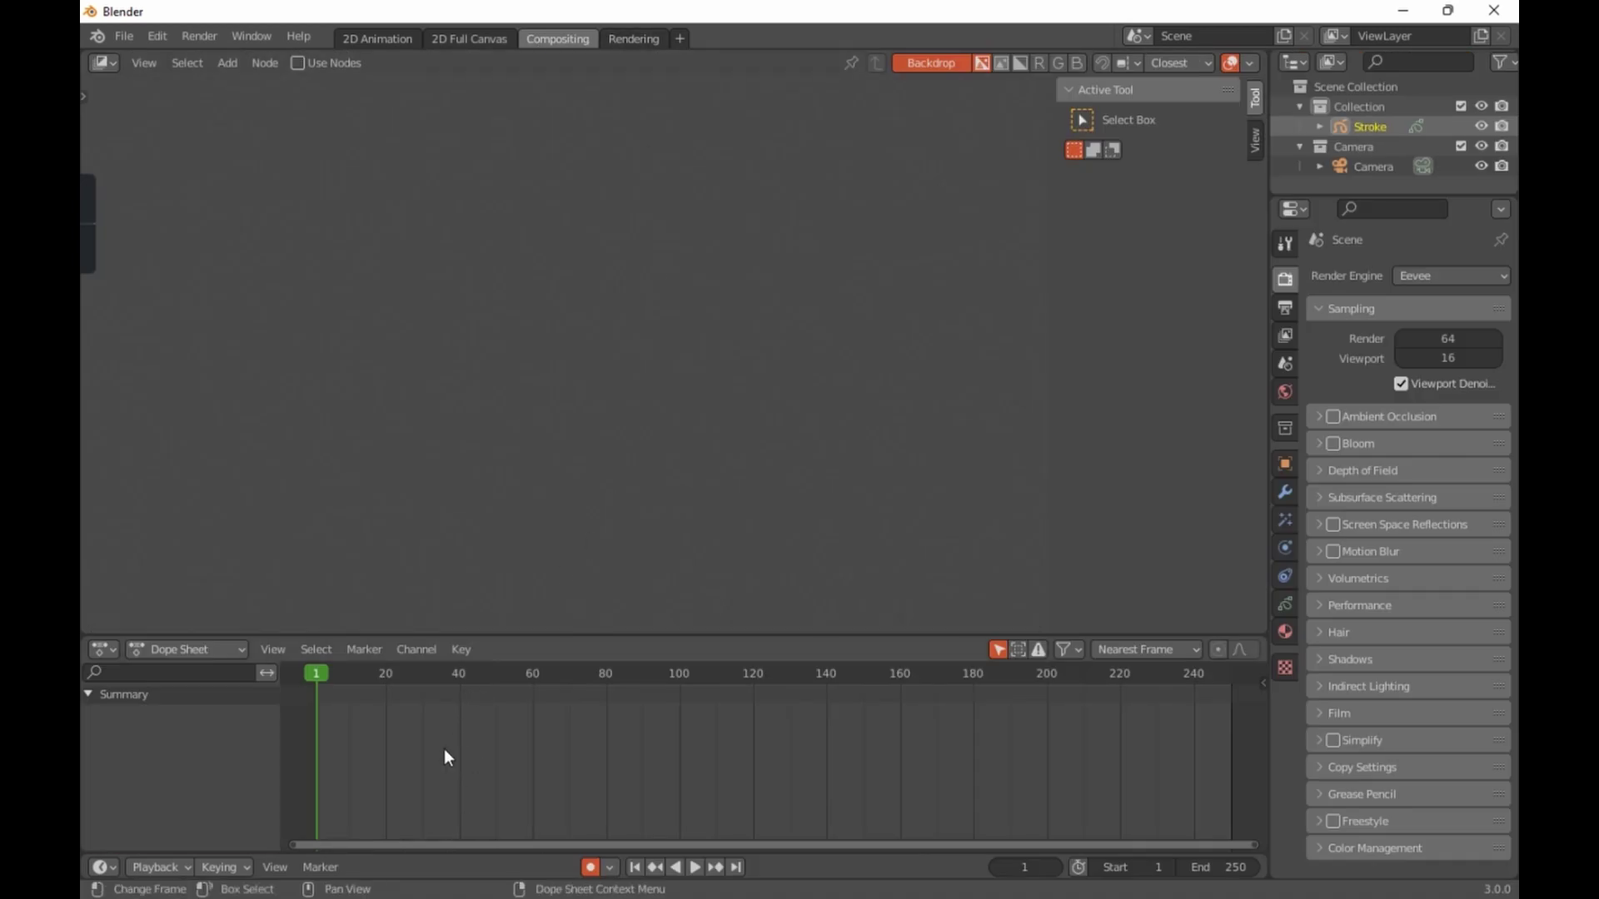
{"action": "left_click", "coordinate": [634, 39]}
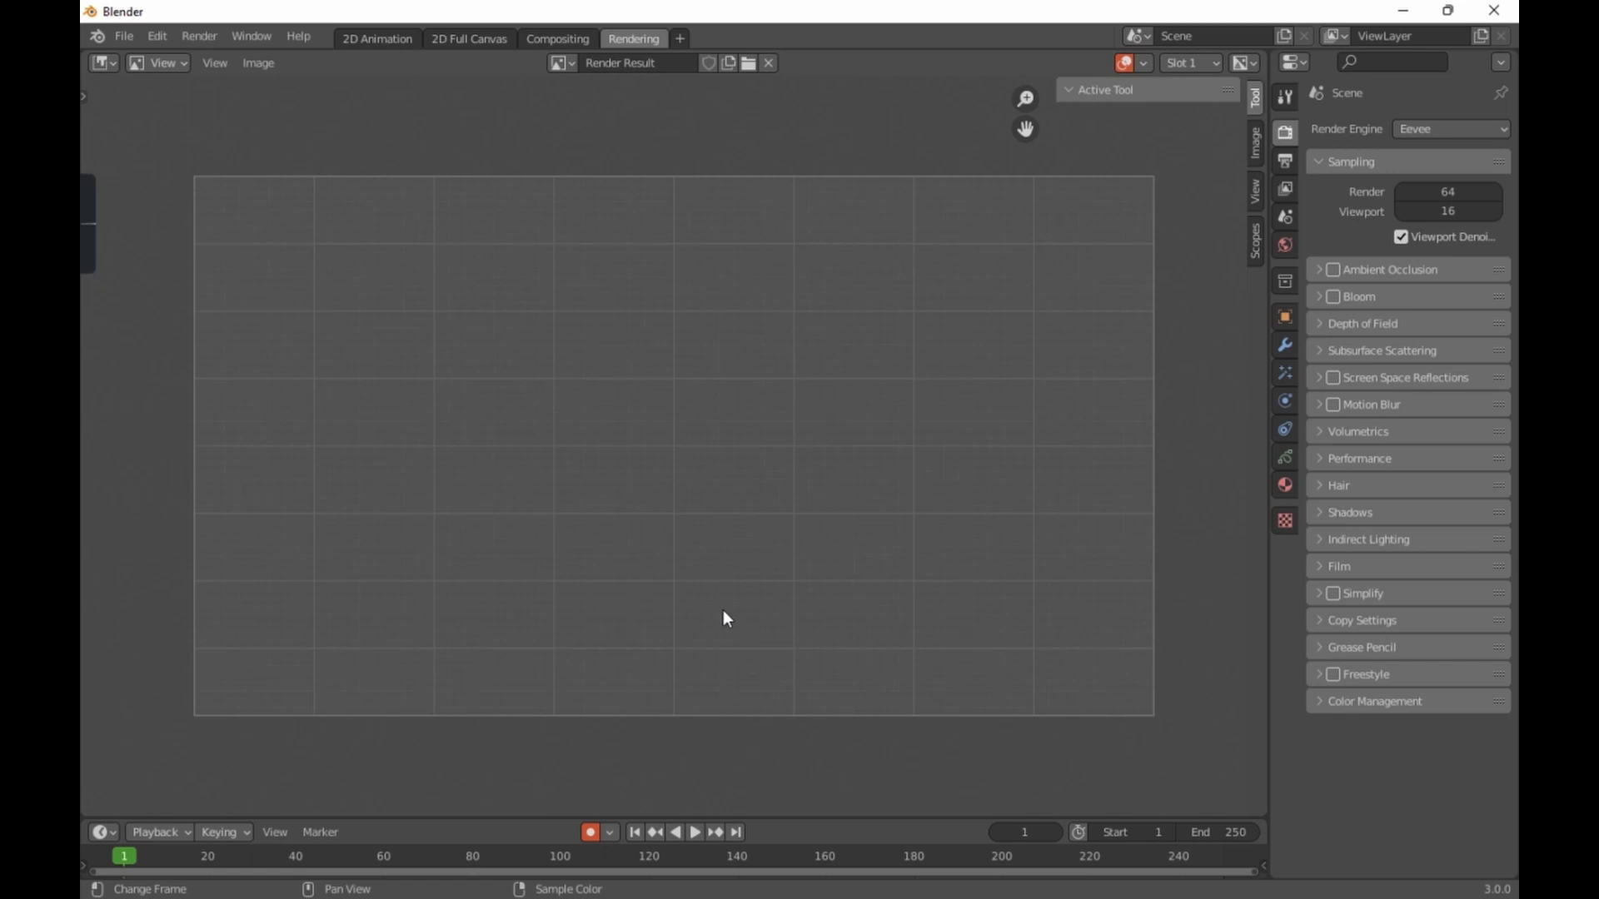
{"action": "left_click", "coordinate": [362, 39]}
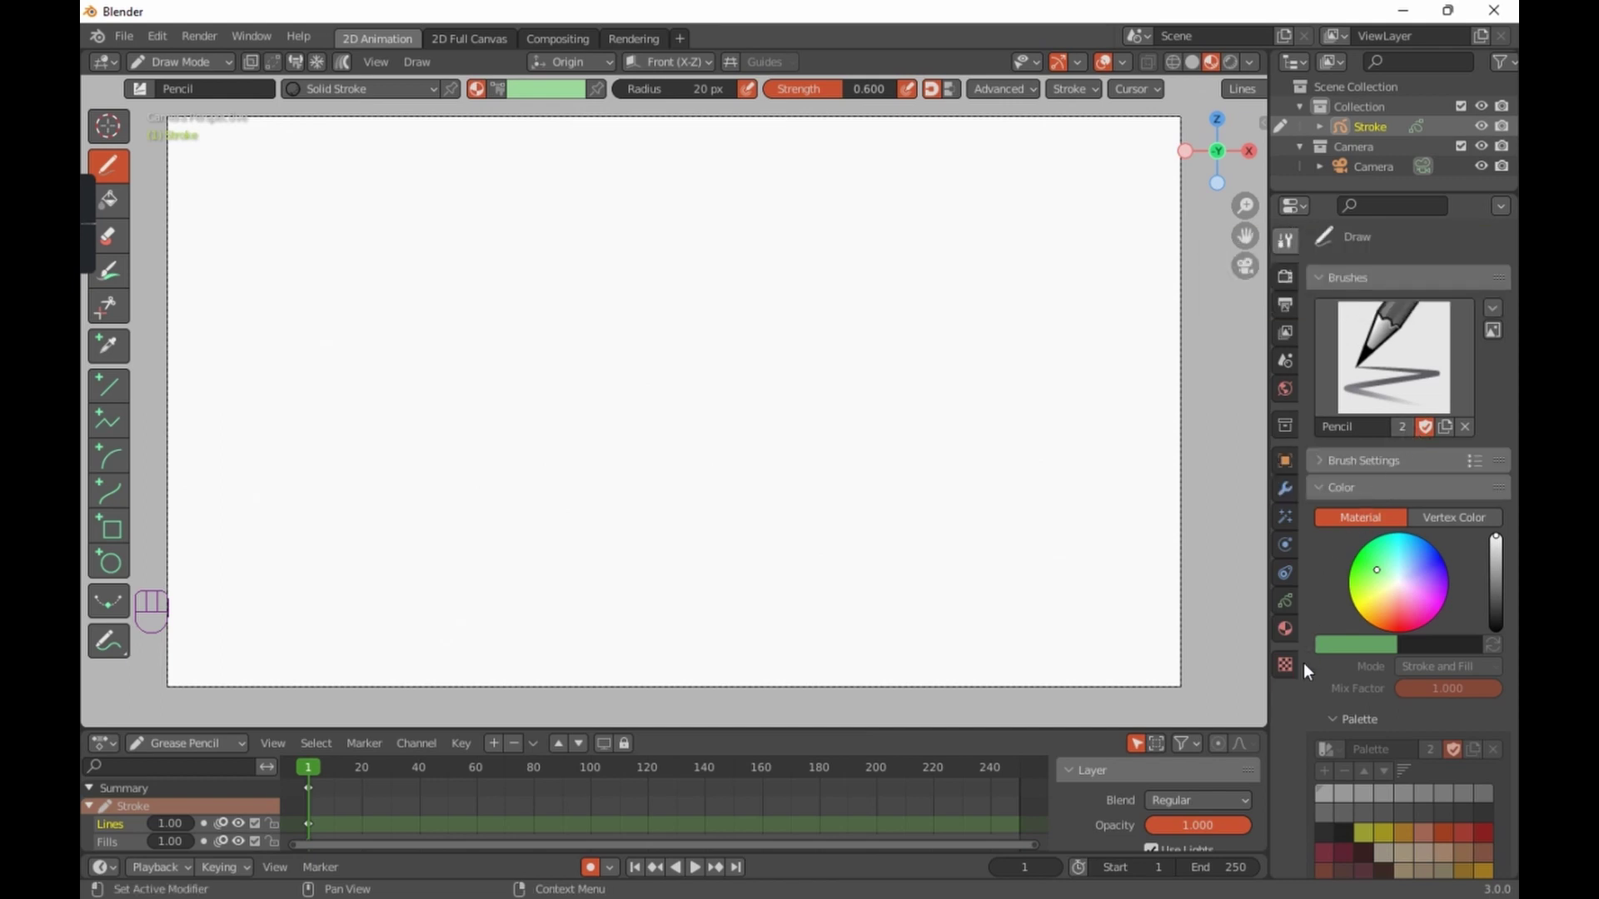
Step: Examine the Stroke object's material, data, constraint, physics, modifier and object properties
{"action": "left_click", "coordinate": [1287, 631]}
{"action": "left_click", "coordinate": [1287, 602]}
{"action": "left_click", "coordinate": [1285, 573]}
{"action": "left_click", "coordinate": [1282, 544]}
{"action": "left_click", "coordinate": [1287, 498]}
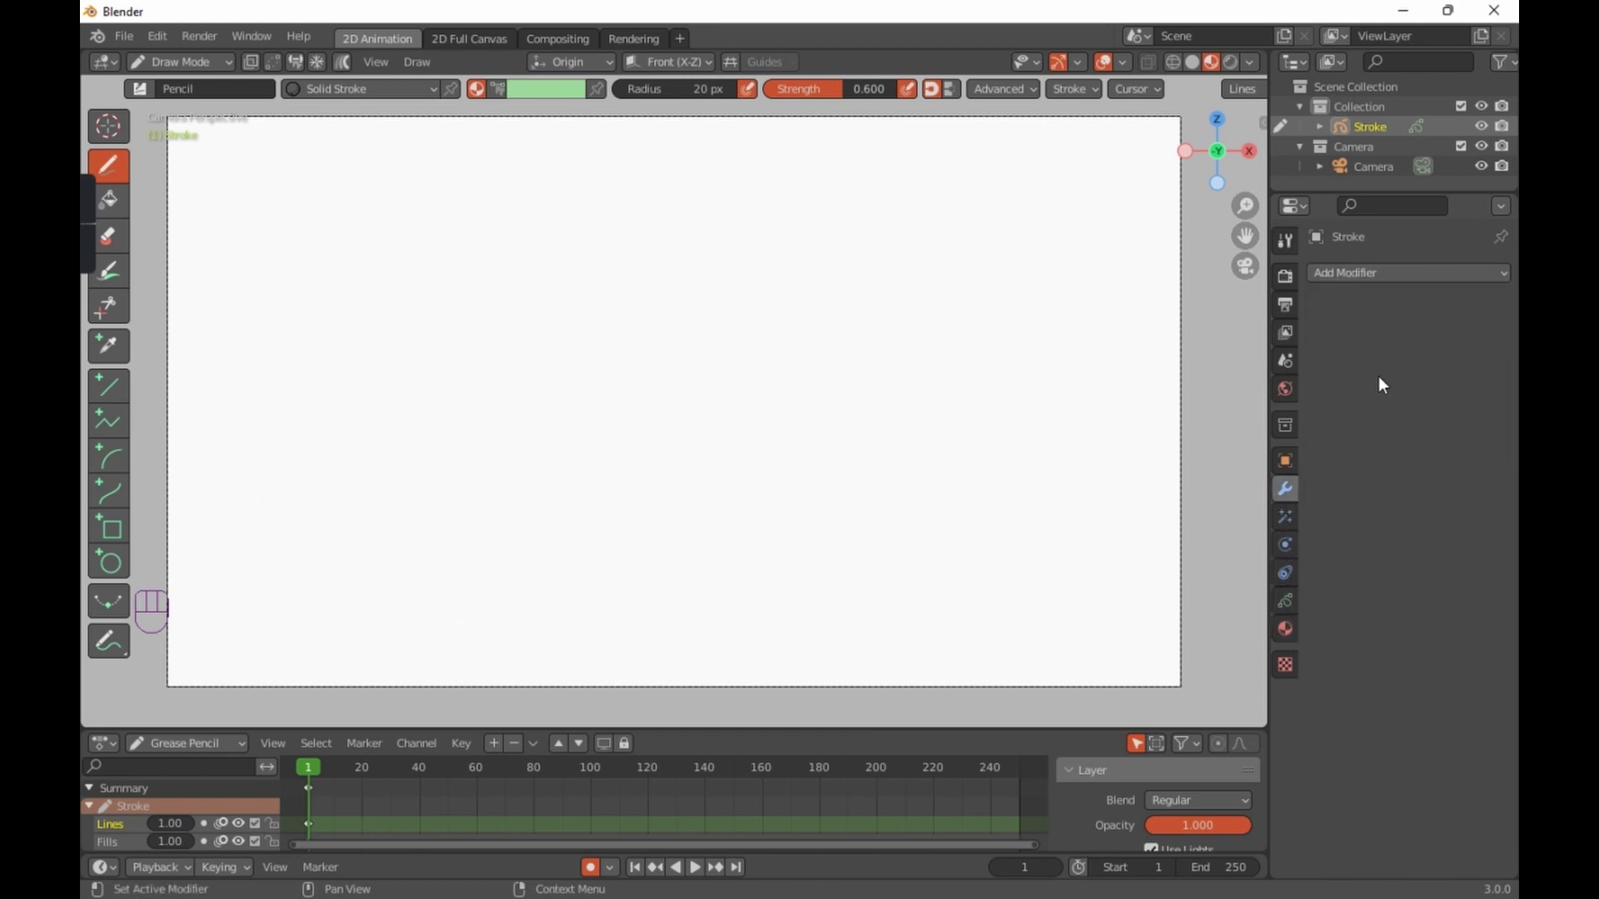
{"action": "left_click", "coordinate": [1293, 465]}
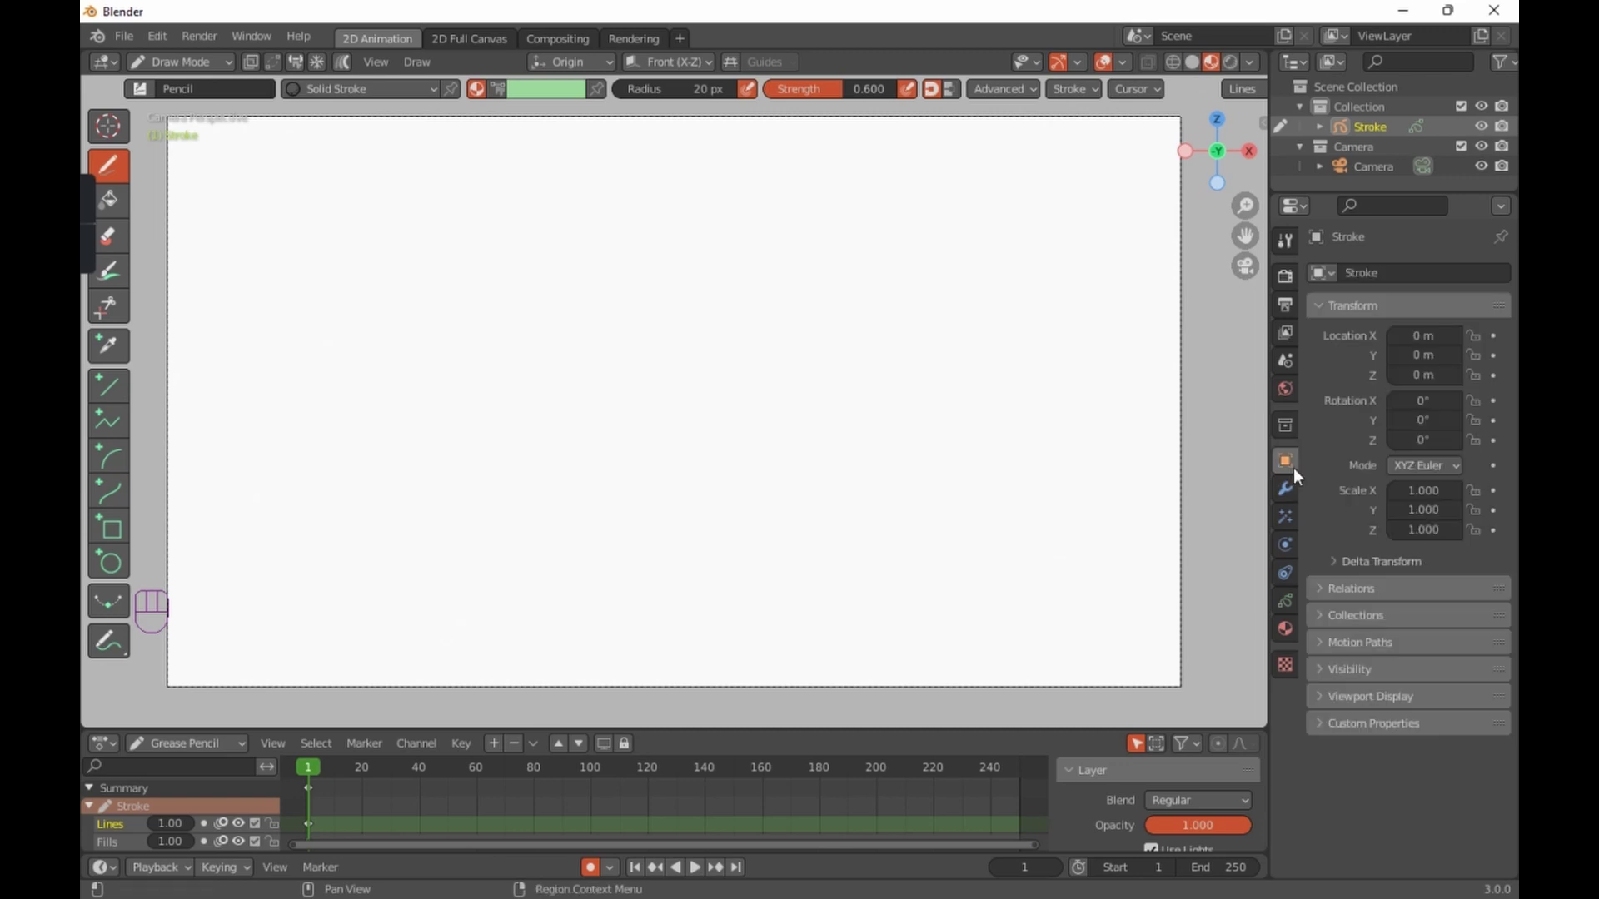
{"action": "left_click", "coordinate": [1286, 635]}
Step: Try picking a different background colour for the world surface
{"action": "left_click", "coordinate": [1284, 389]}
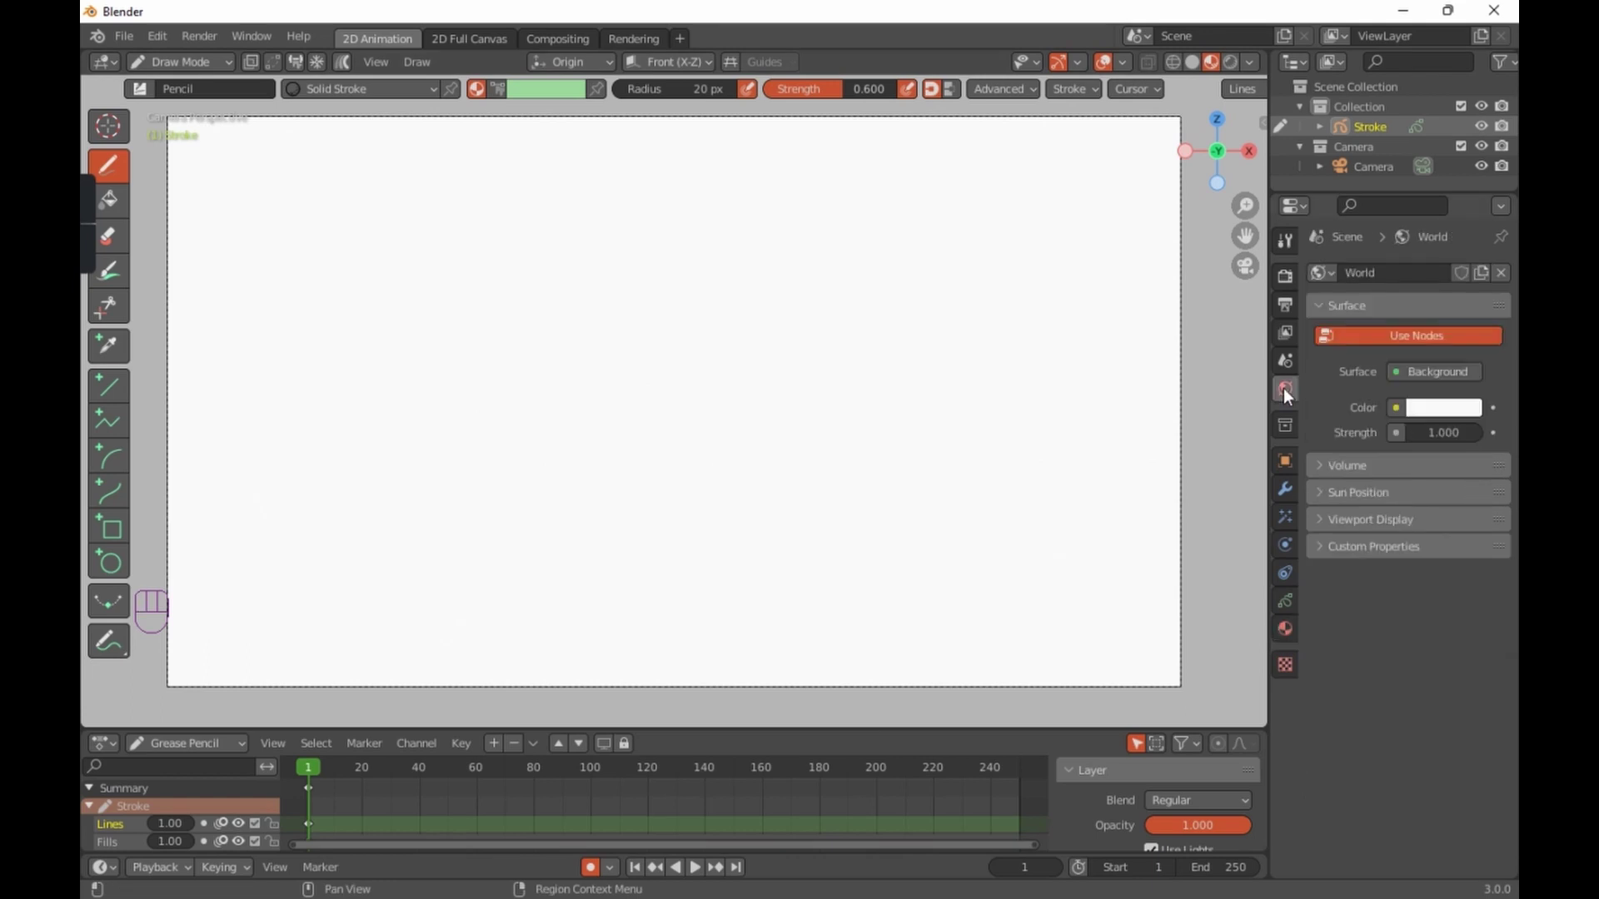
{"action": "left_click", "coordinate": [1421, 408]}
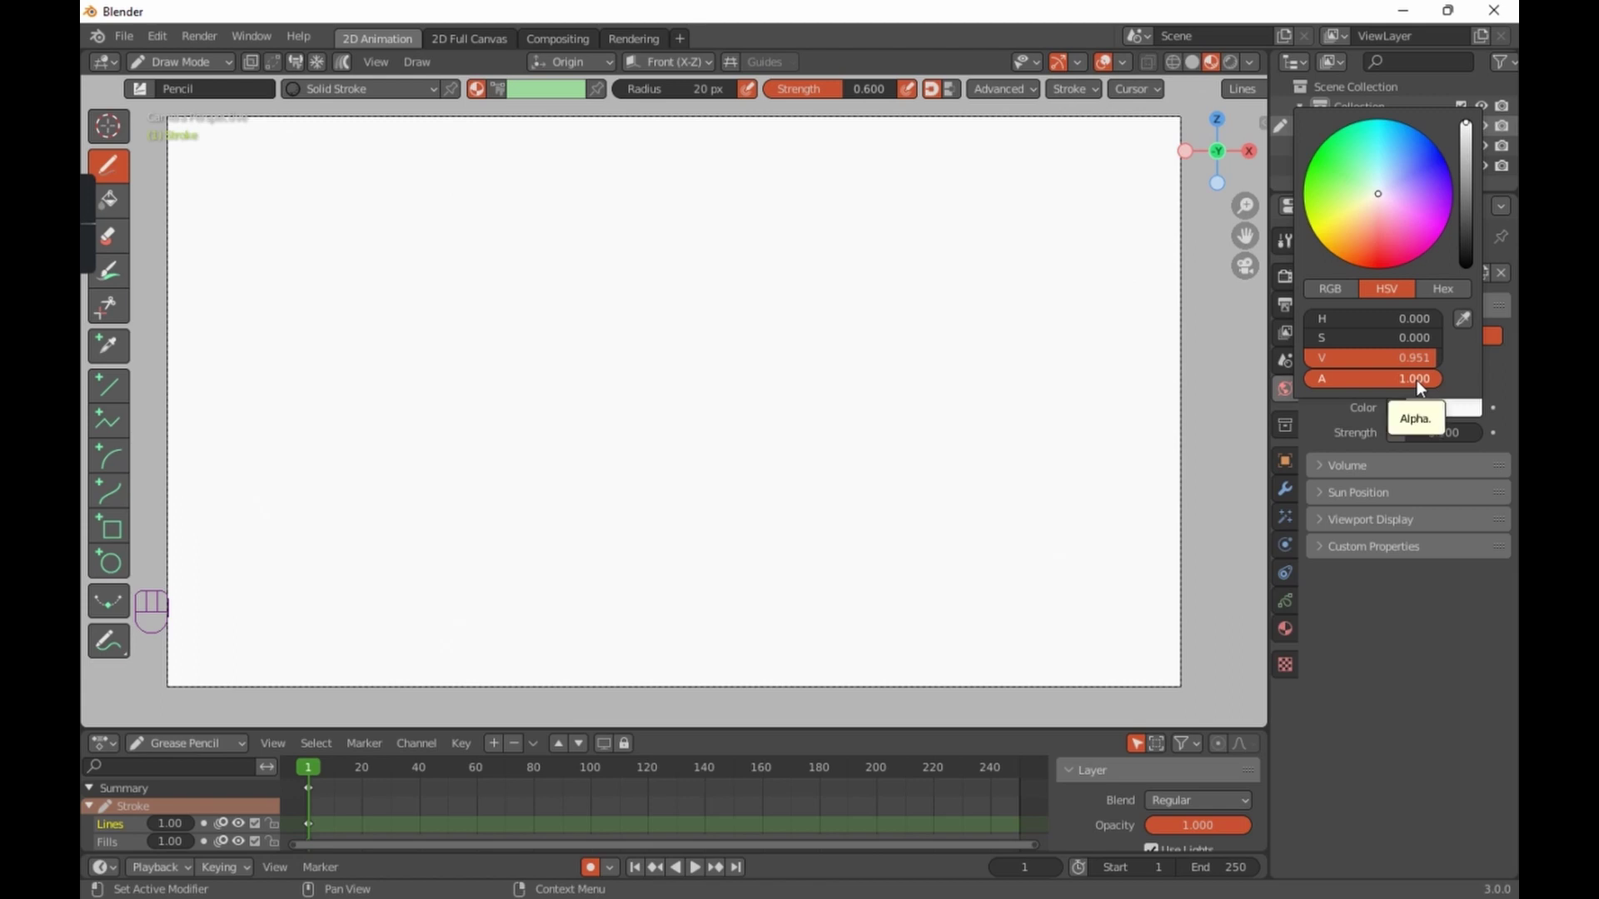
{"action": "mouse_move", "coordinate": [1382, 150]}
{"action": "left_mouse_down"}
{"action": "mouse_move", "coordinate": [1354, 155]}
{"action": "mouse_move", "coordinate": [1431, 209]}
{"action": "mouse_move", "coordinate": [1357, 200]}
{"action": "mouse_move", "coordinate": [1415, 177]}
{"action": "mouse_move", "coordinate": [1398, 229]}
{"action": "mouse_move", "coordinate": [1378, 194]}
{"action": "mouse_move", "coordinate": [1391, 209]}
{"action": "mouse_move", "coordinate": [1342, 190]}
{"action": "mouse_move", "coordinate": [1396, 188]}
{"action": "mouse_move", "coordinate": [1346, 214]}
{"action": "mouse_move", "coordinate": [1364, 176]}
{"action": "mouse_move", "coordinate": [1391, 179]}
{"action": "left_mouse_up"}
{"action": "right_click", "coordinate": [1391, 179]}
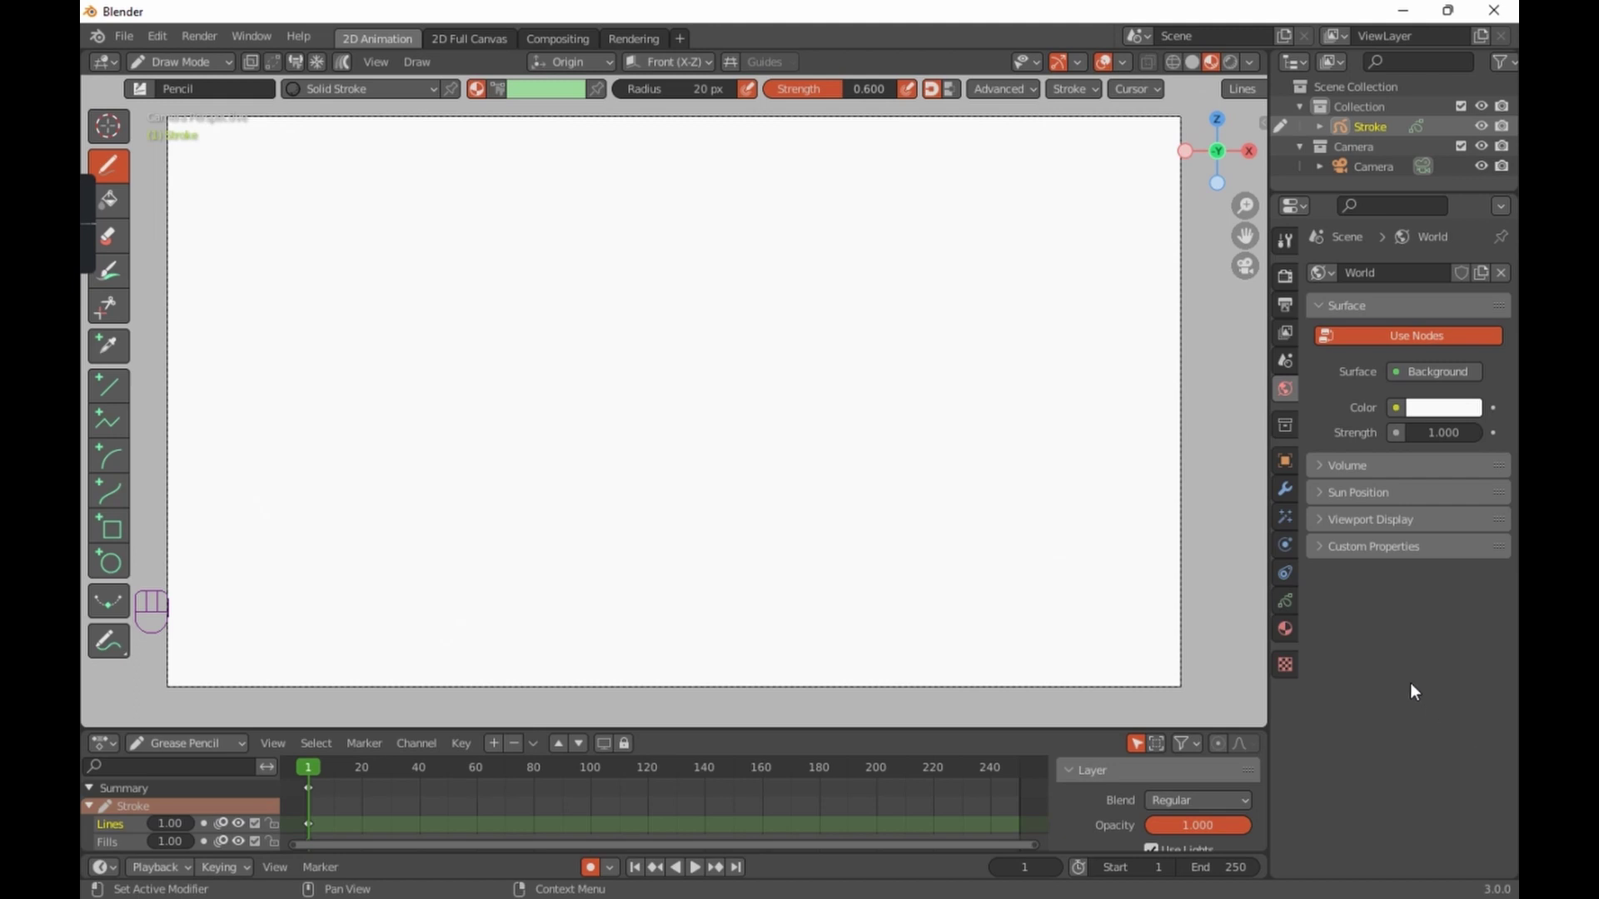
Step: Examine the Stroke object's layer and onion skinning settings in its data properties
{"action": "left_click", "coordinate": [1285, 600]}
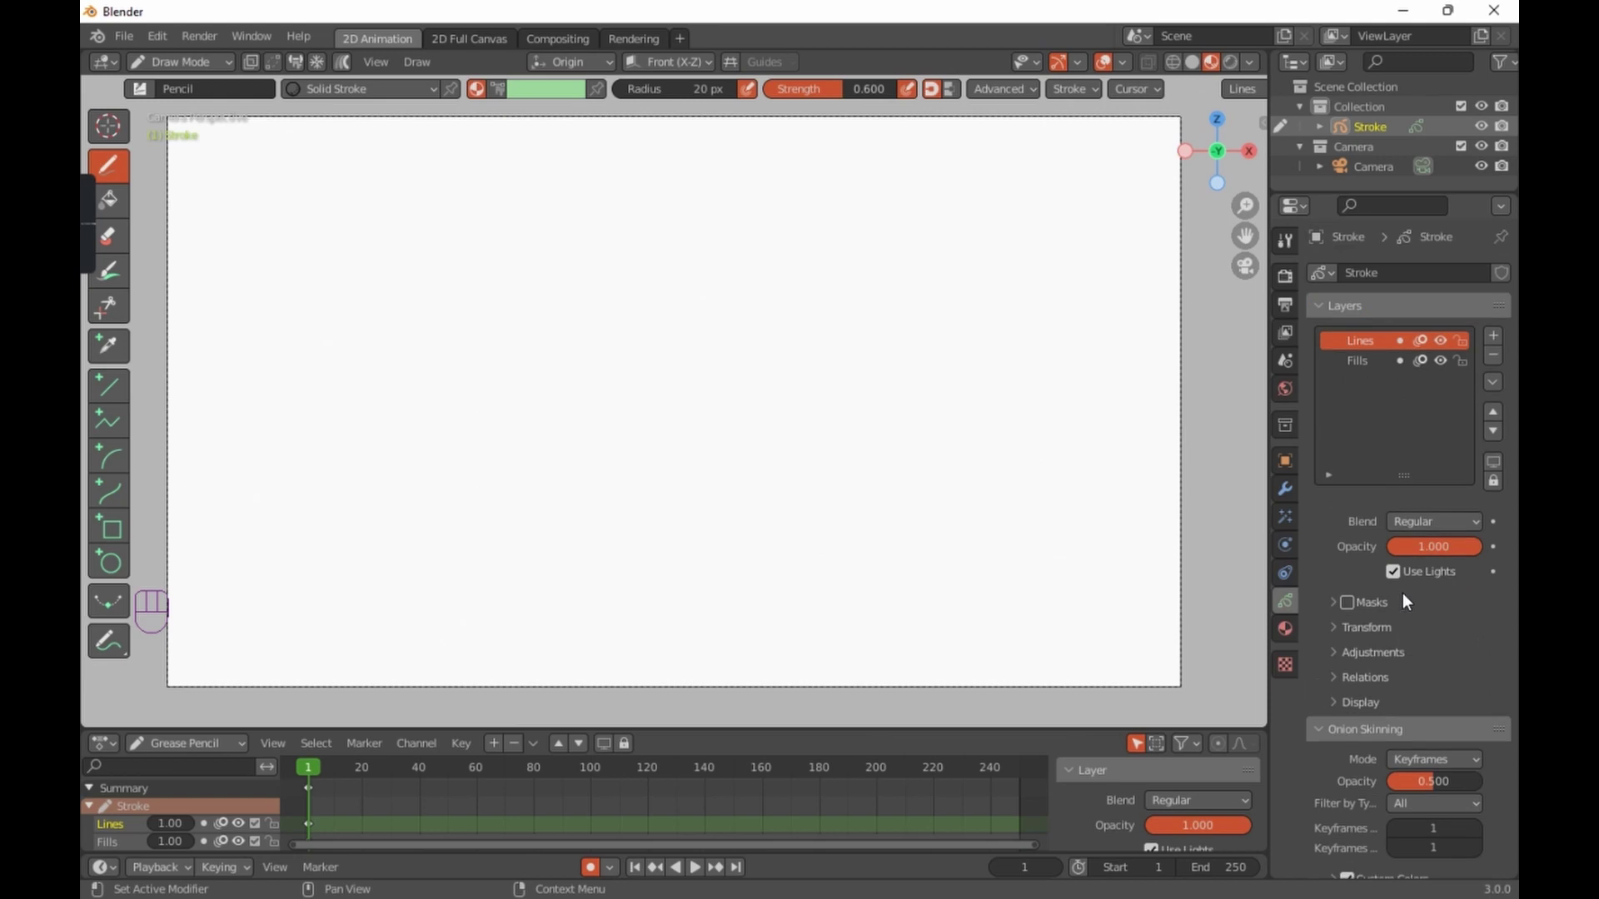
{"action": "scroll", "coordinate": [138, 808], "scroll_direction": "down", "scroll_amount": 1}
{"action": "scroll", "coordinate": [198, 832], "scroll_direction": "up", "scroll_amount": 1}
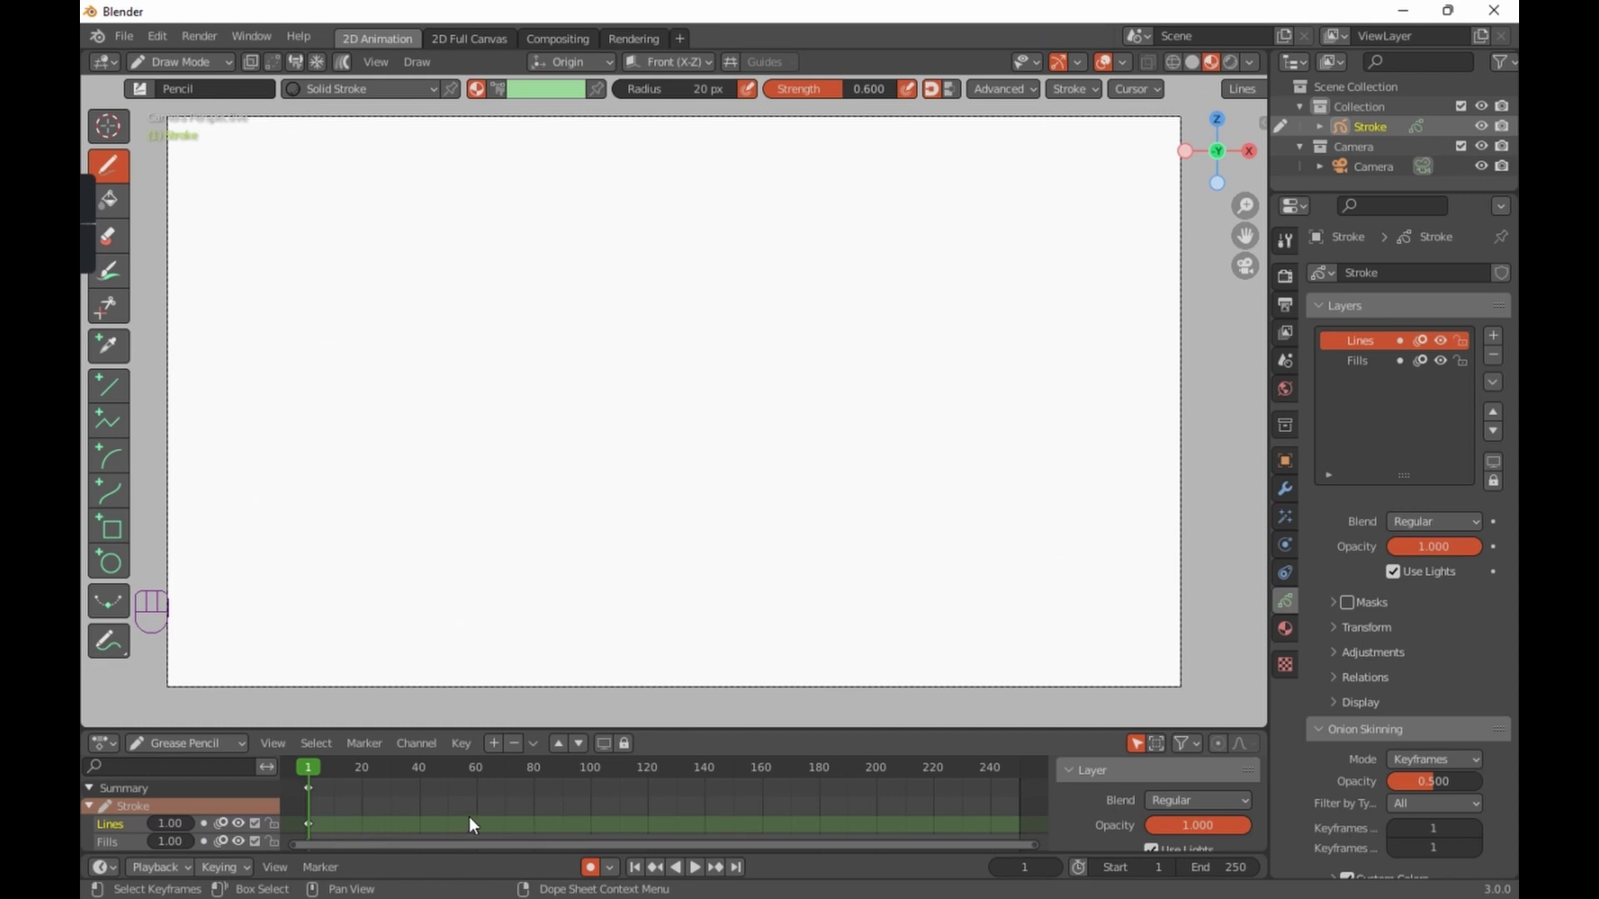
Step: Examine the frame range and the Lines and Fills channels in the Grease Pencil timeline
{"action": "scroll", "coordinate": [468, 817], "scroll_direction": "down", "scroll_amount": 1}
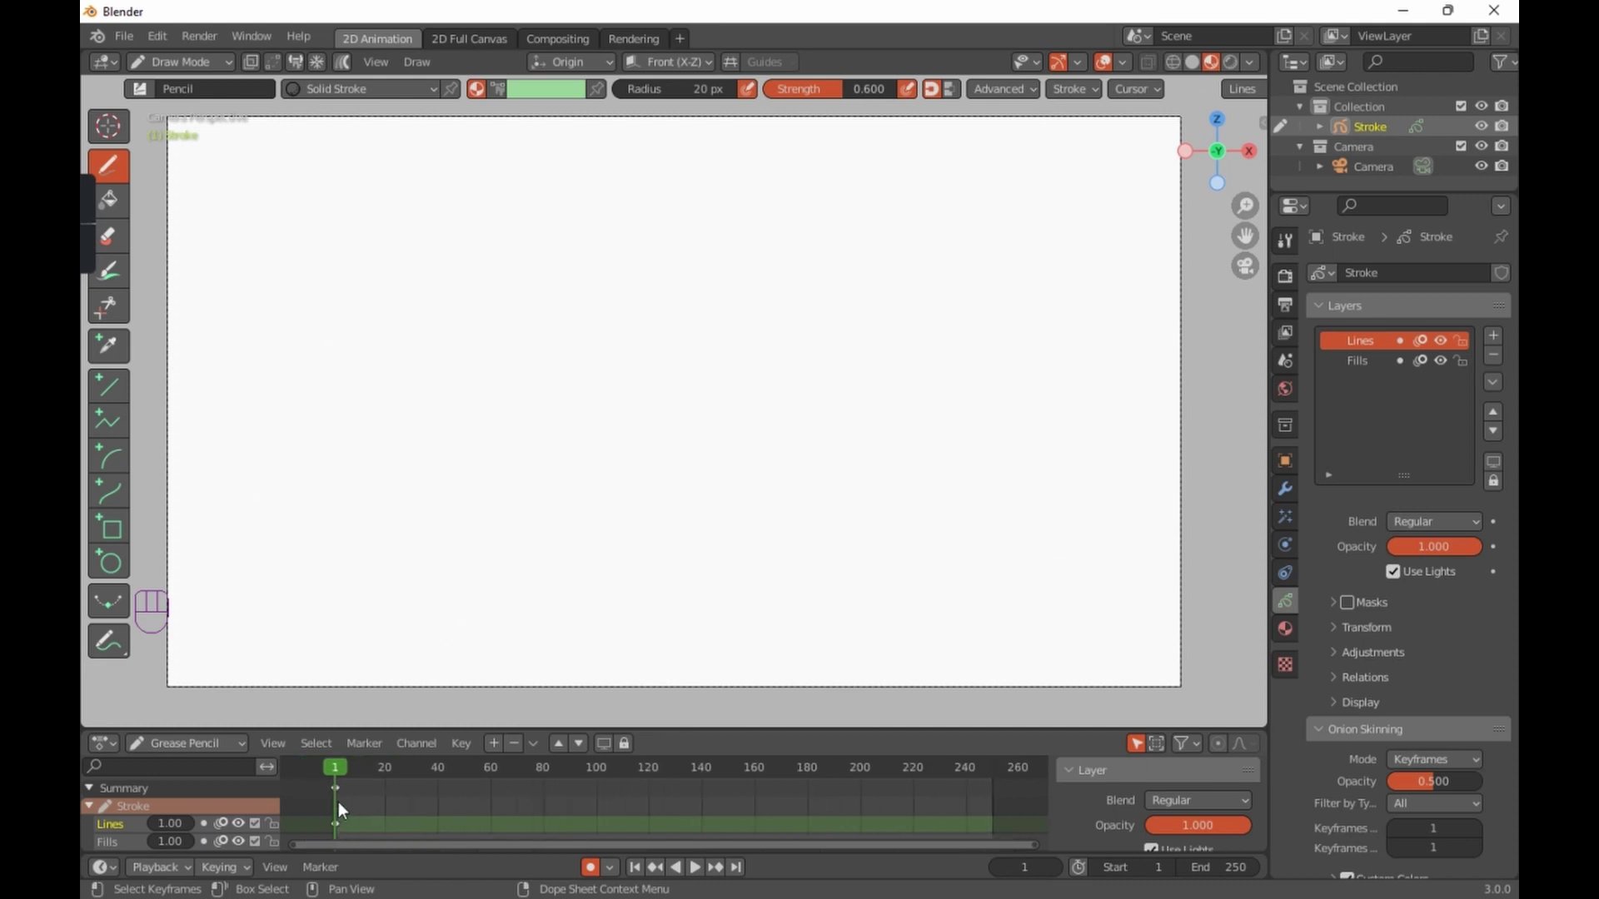
{"action": "mouse_move", "coordinate": [336, 791]}
{"action": "left_mouse_down"}
{"action": "mouse_move", "coordinate": [400, 796]}
{"action": "mouse_move", "coordinate": [330, 813]}
{"action": "mouse_move", "coordinate": [362, 813]}
{"action": "mouse_move", "coordinate": [336, 795]}
{"action": "left_mouse_up"}
{"action": "scroll", "coordinate": [471, 803], "scroll_direction": "up", "scroll_amount": 3}
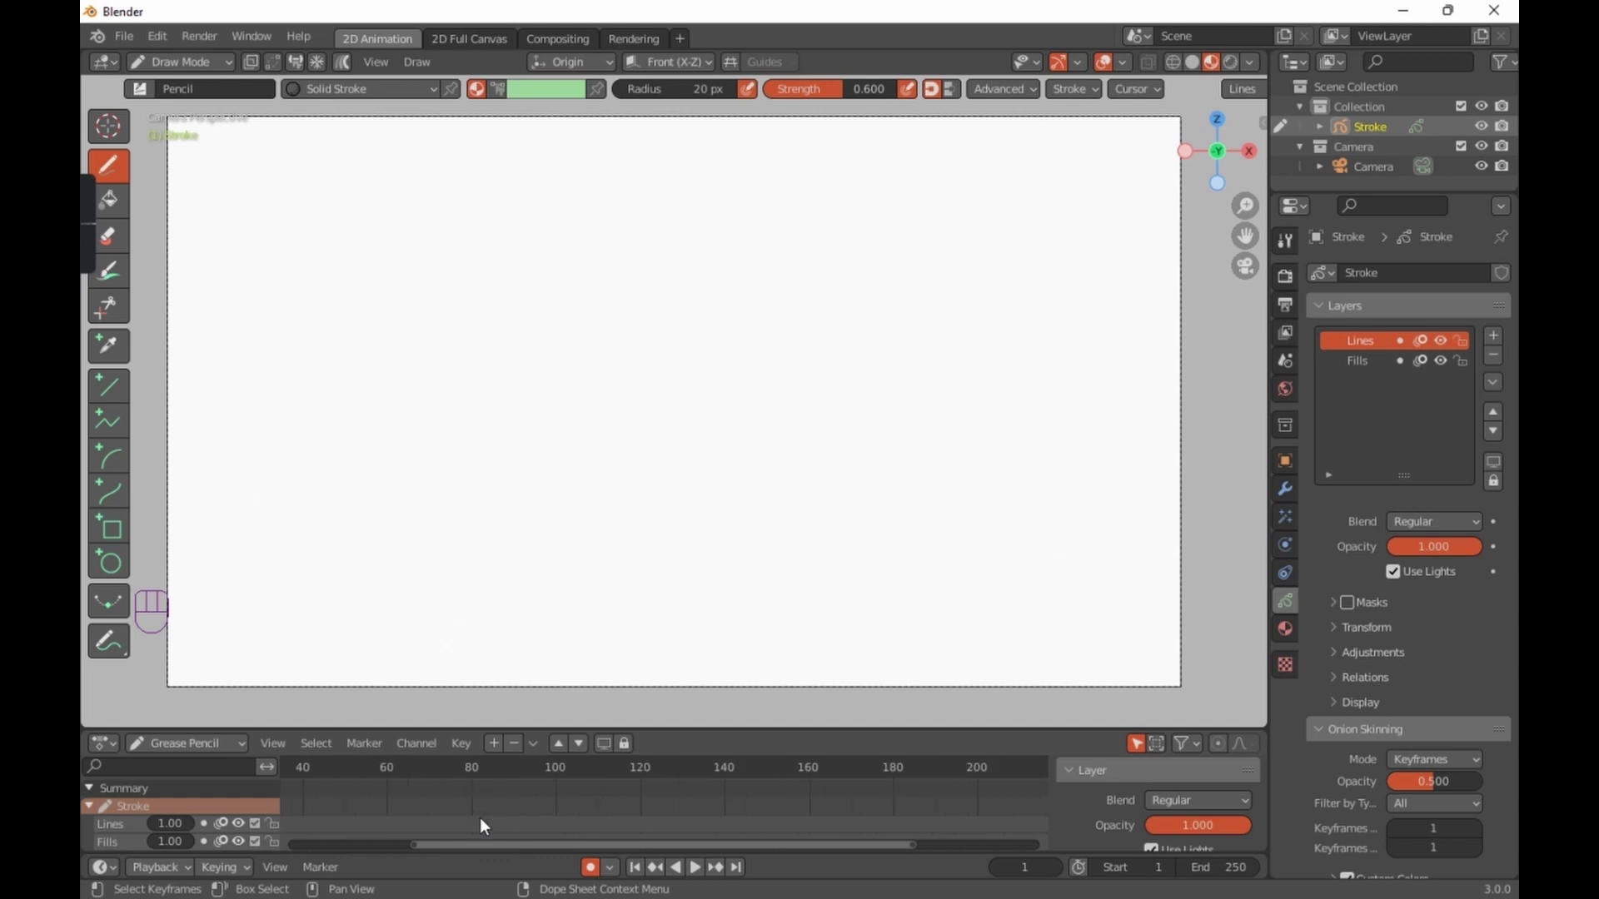
{"action": "left_click_drag", "start_coordinate": [492, 842], "coordinate": [385, 831]}
{"action": "scroll", "coordinate": [404, 806], "scroll_direction": "down", "scroll_amount": 1}
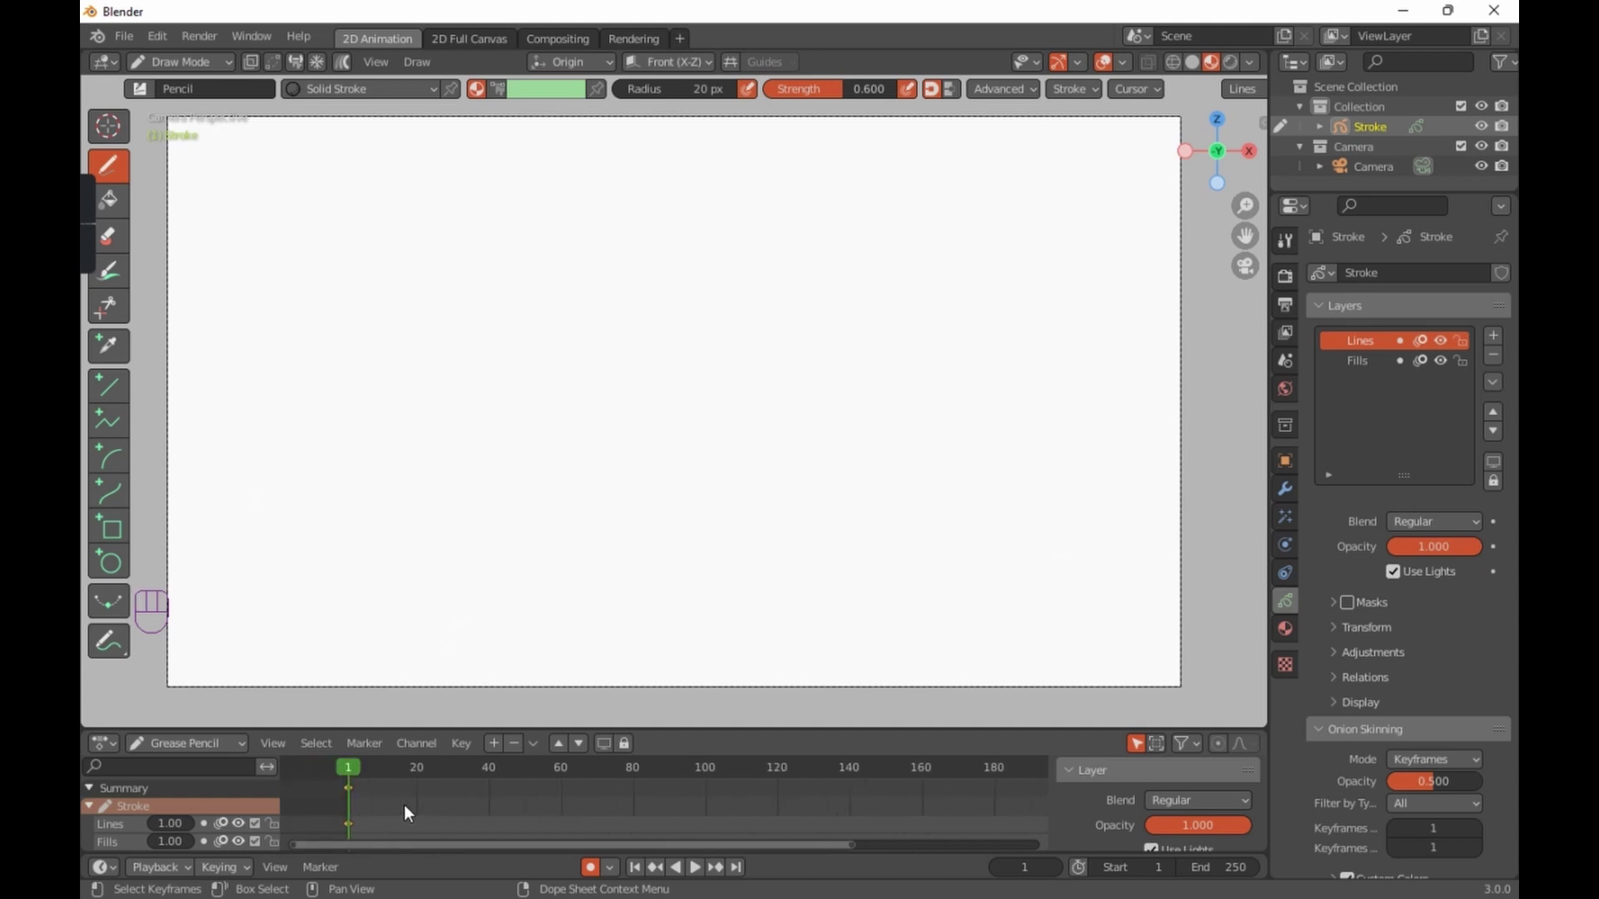
{"action": "scroll", "coordinate": [404, 805], "scroll_direction": "up", "scroll_amount": 2}
{"action": "mouse_move", "coordinate": [404, 804]}
{"action": "middle_mouse_down"}
{"action": "mouse_move", "coordinate": [308, 777]}
{"action": "mouse_move", "coordinate": [351, 805]}
{"action": "mouse_move", "coordinate": [450, 820]}
{"action": "mouse_move", "coordinate": [458, 841]}
{"action": "middle_mouse_up"}
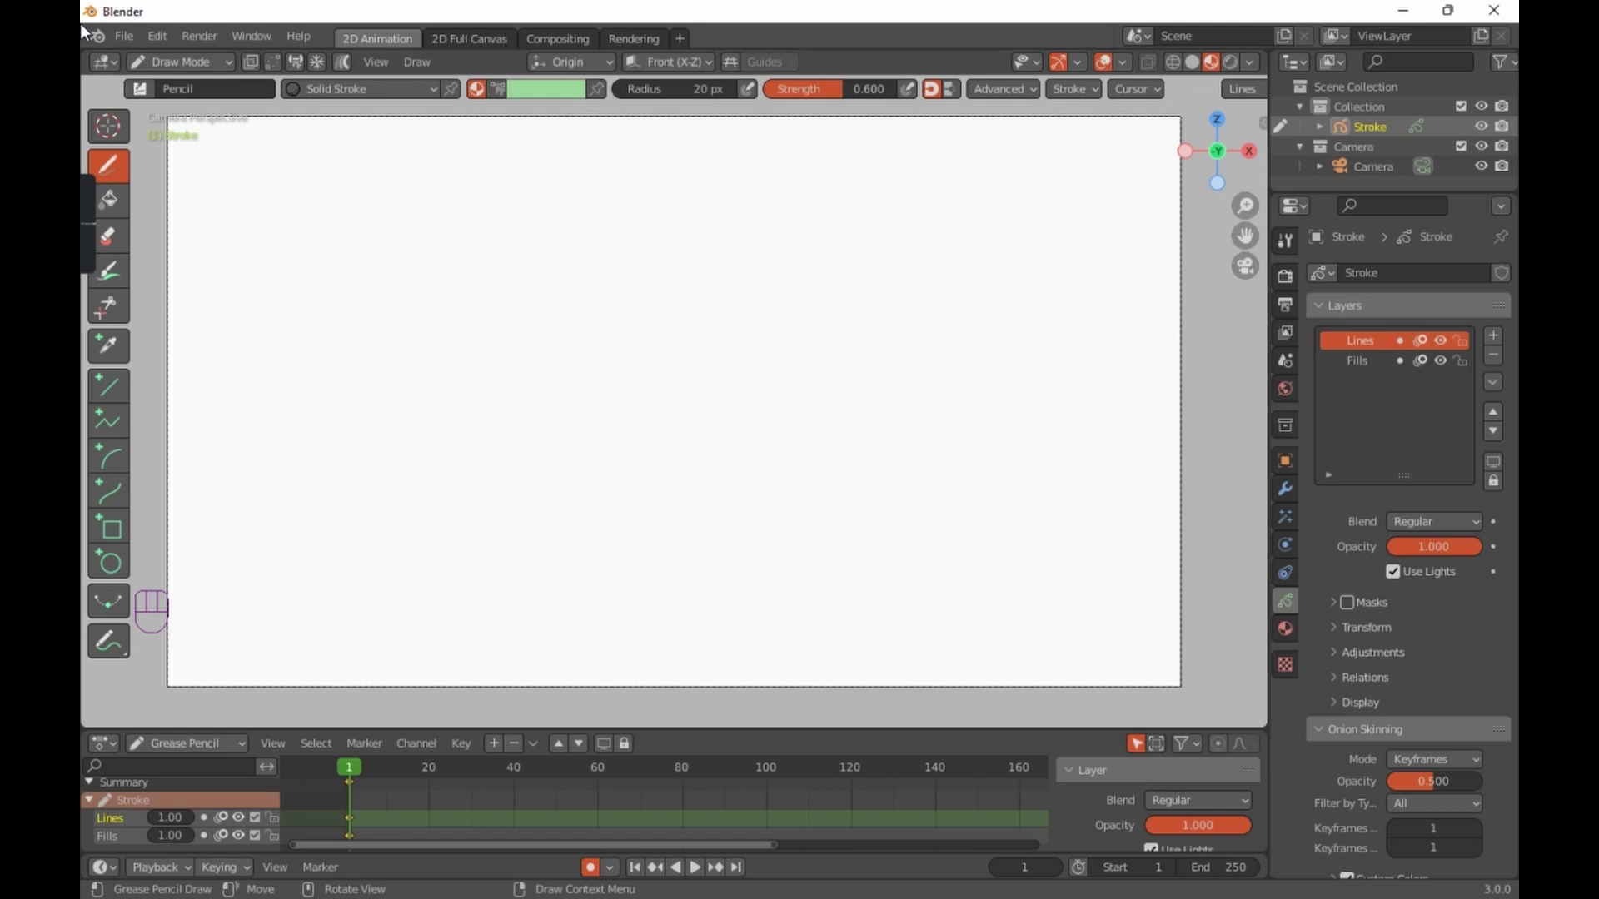
Step: Look through the available interaction modes and the library of drawing brushes
{"action": "left_click", "coordinate": [208, 65]}
{"action": "mouse_move", "coordinate": [107, 240]}
{"action": "left_click", "coordinate": [260, 94]}
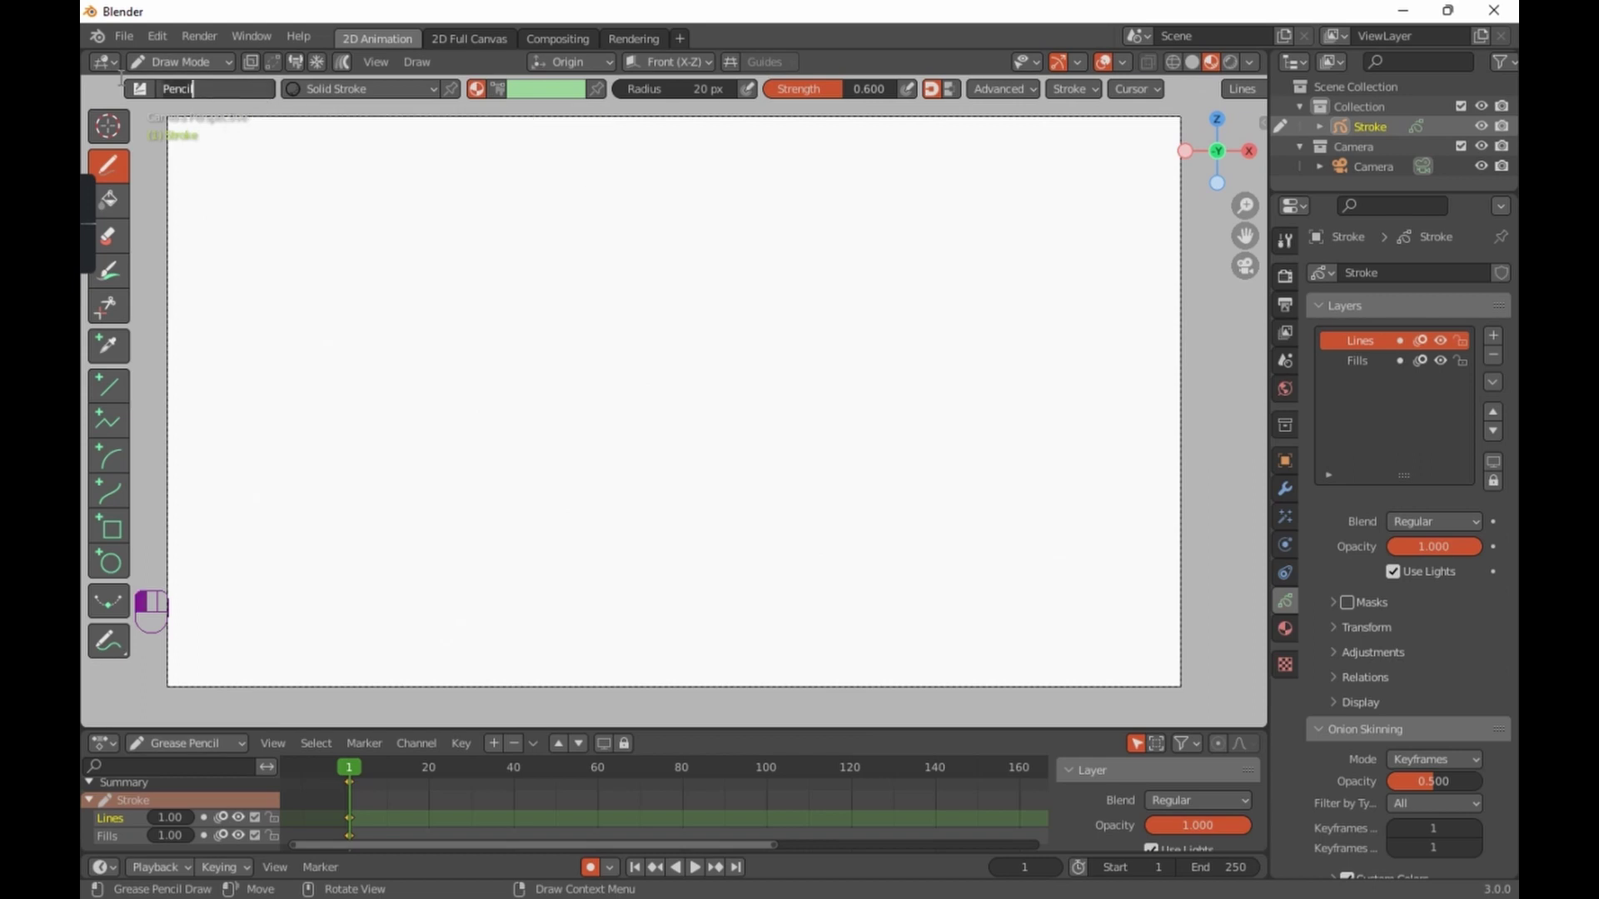
{"action": "left_click", "coordinate": [140, 93]}
{"action": "left_click", "coordinate": [140, 94]}
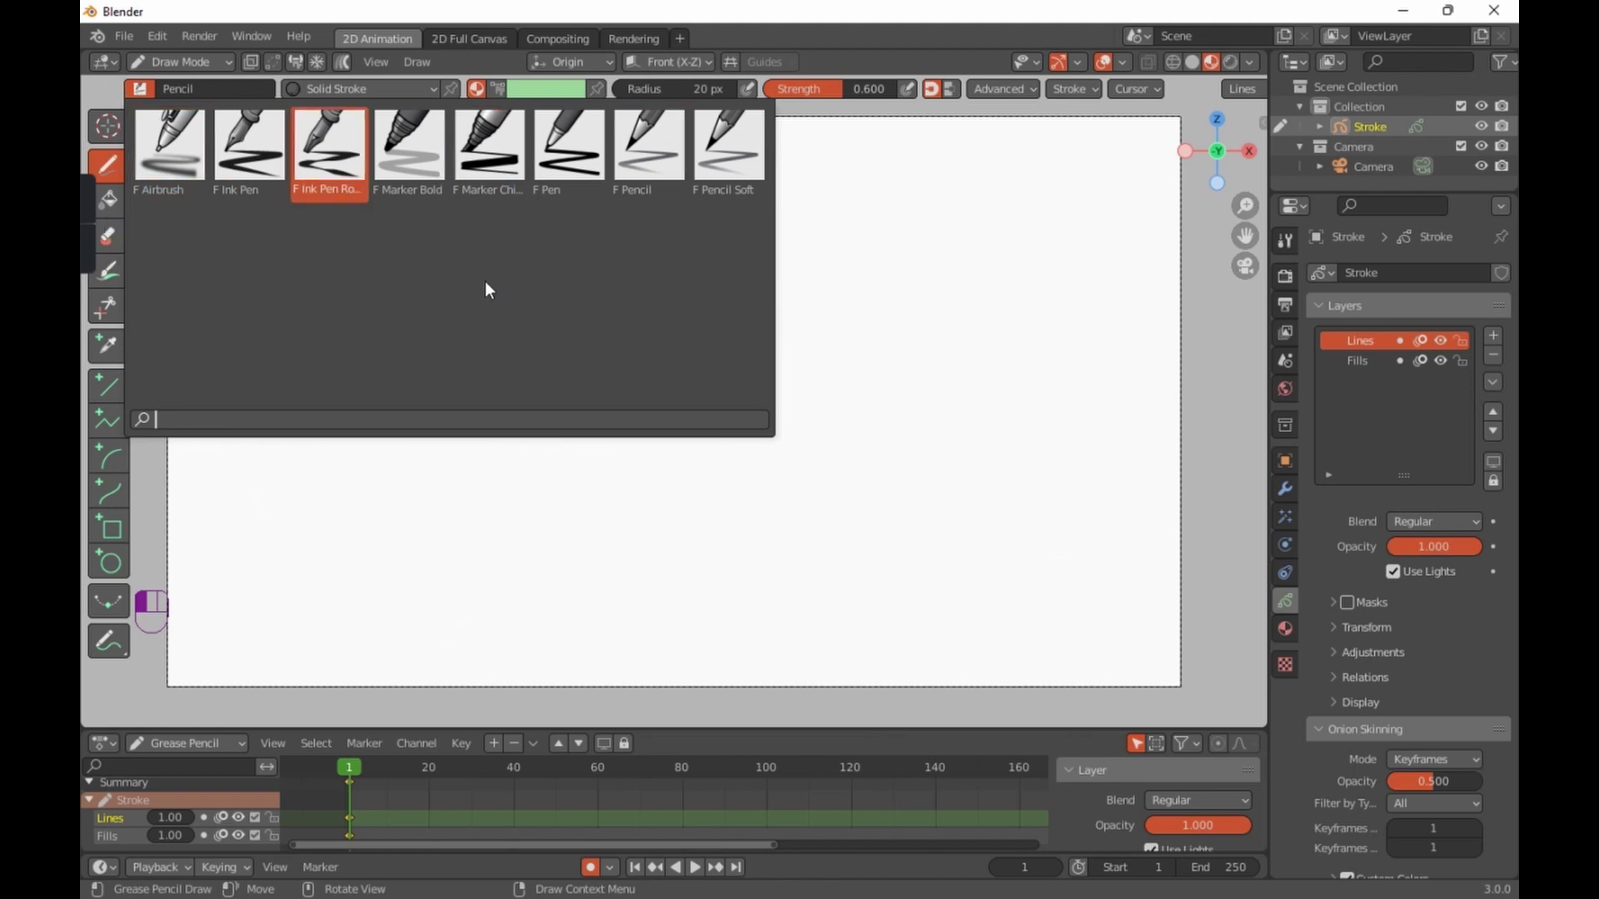
{"action": "key", "text": "Escape"}
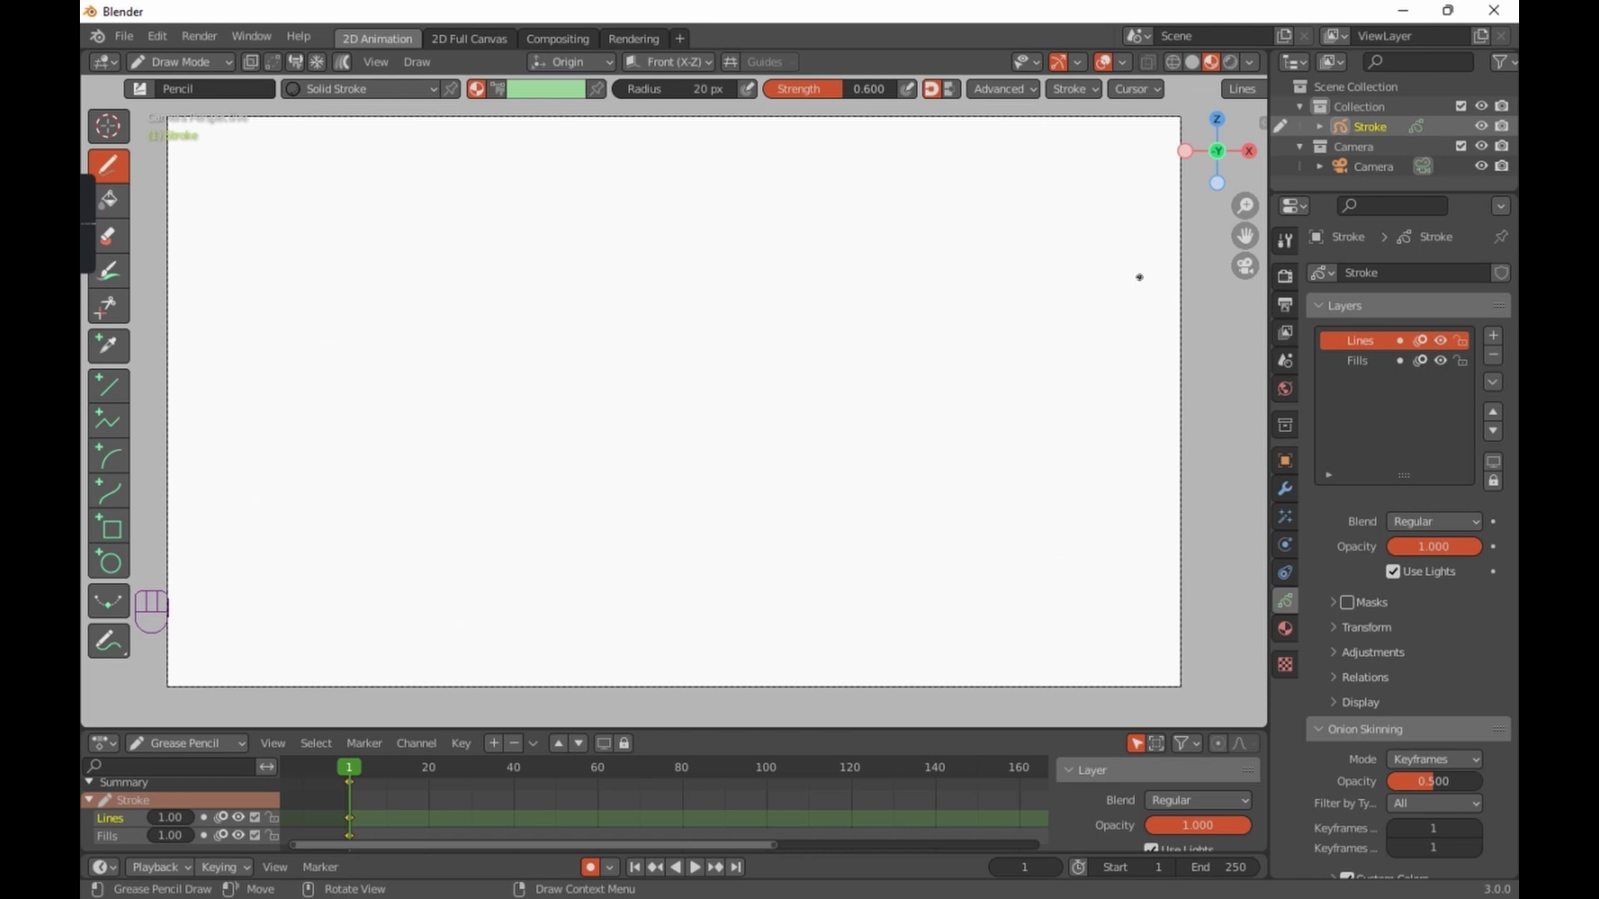
Step: Download and import the texture brush pack for the Draw tool and view the expanded brush list
{"action": "key", "text": "n"}
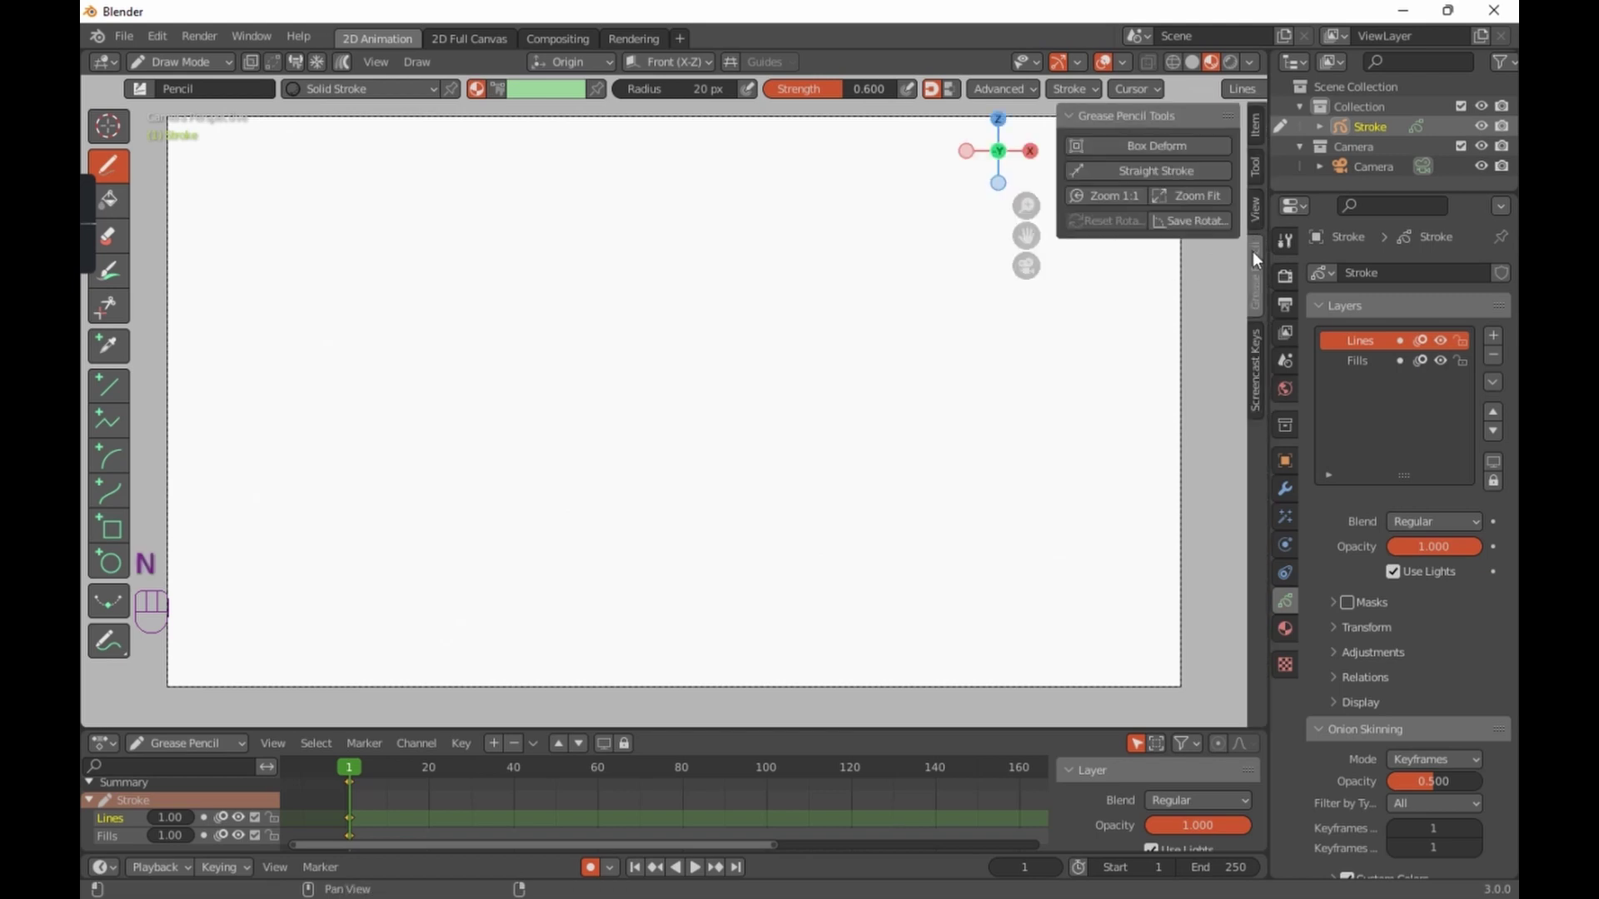
{"action": "left_click", "coordinate": [1254, 179]}
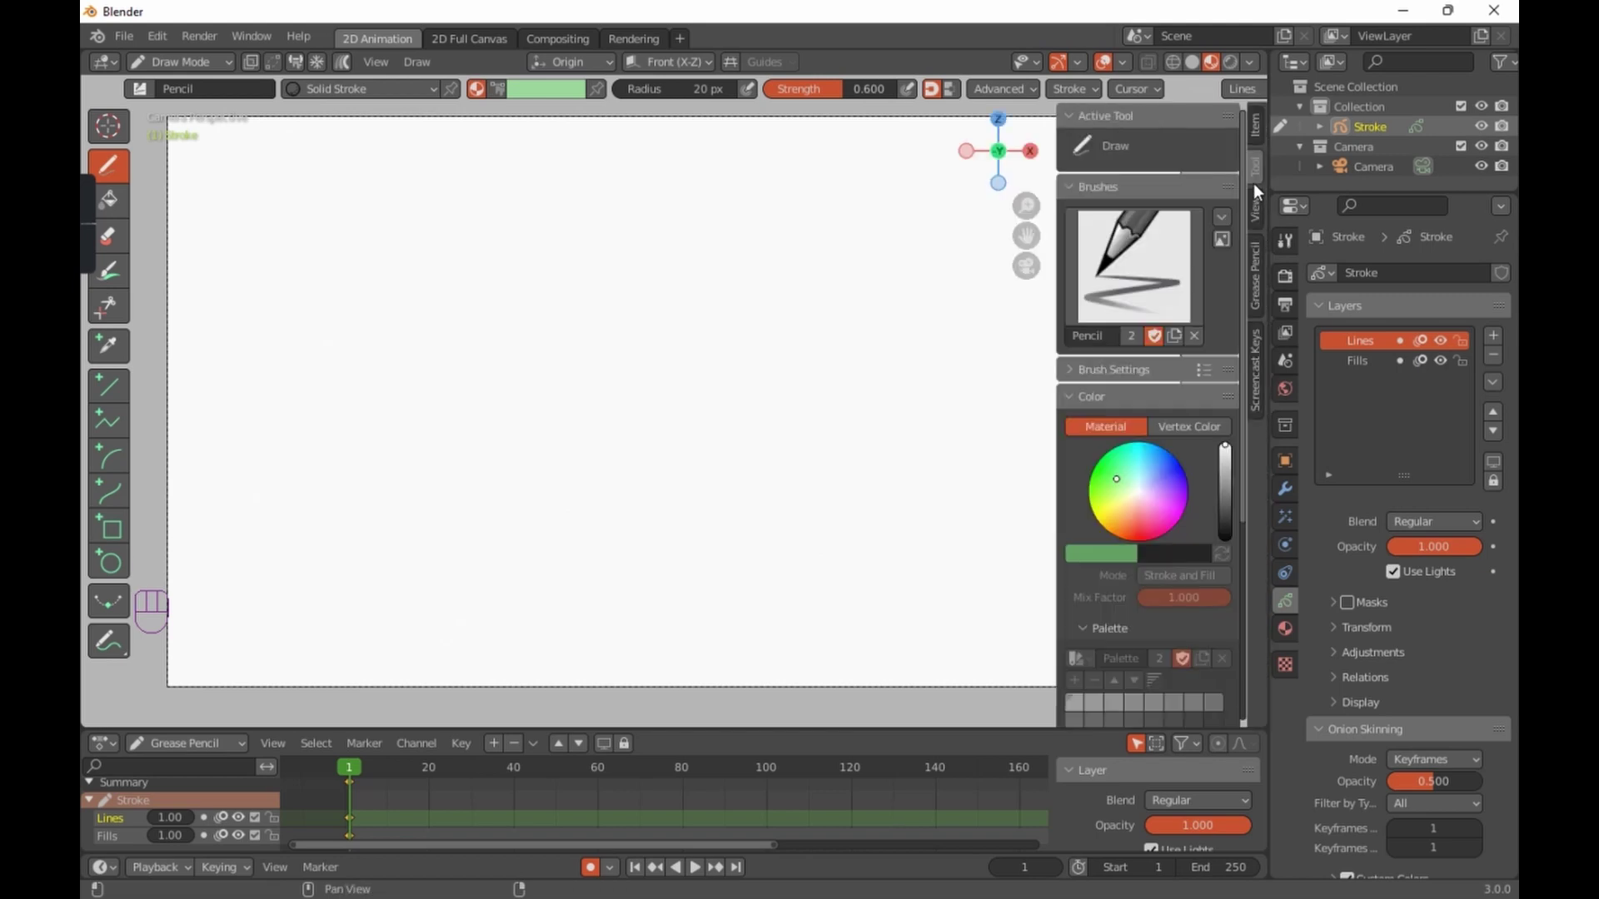
{"action": "left_click", "coordinate": [1166, 242]}
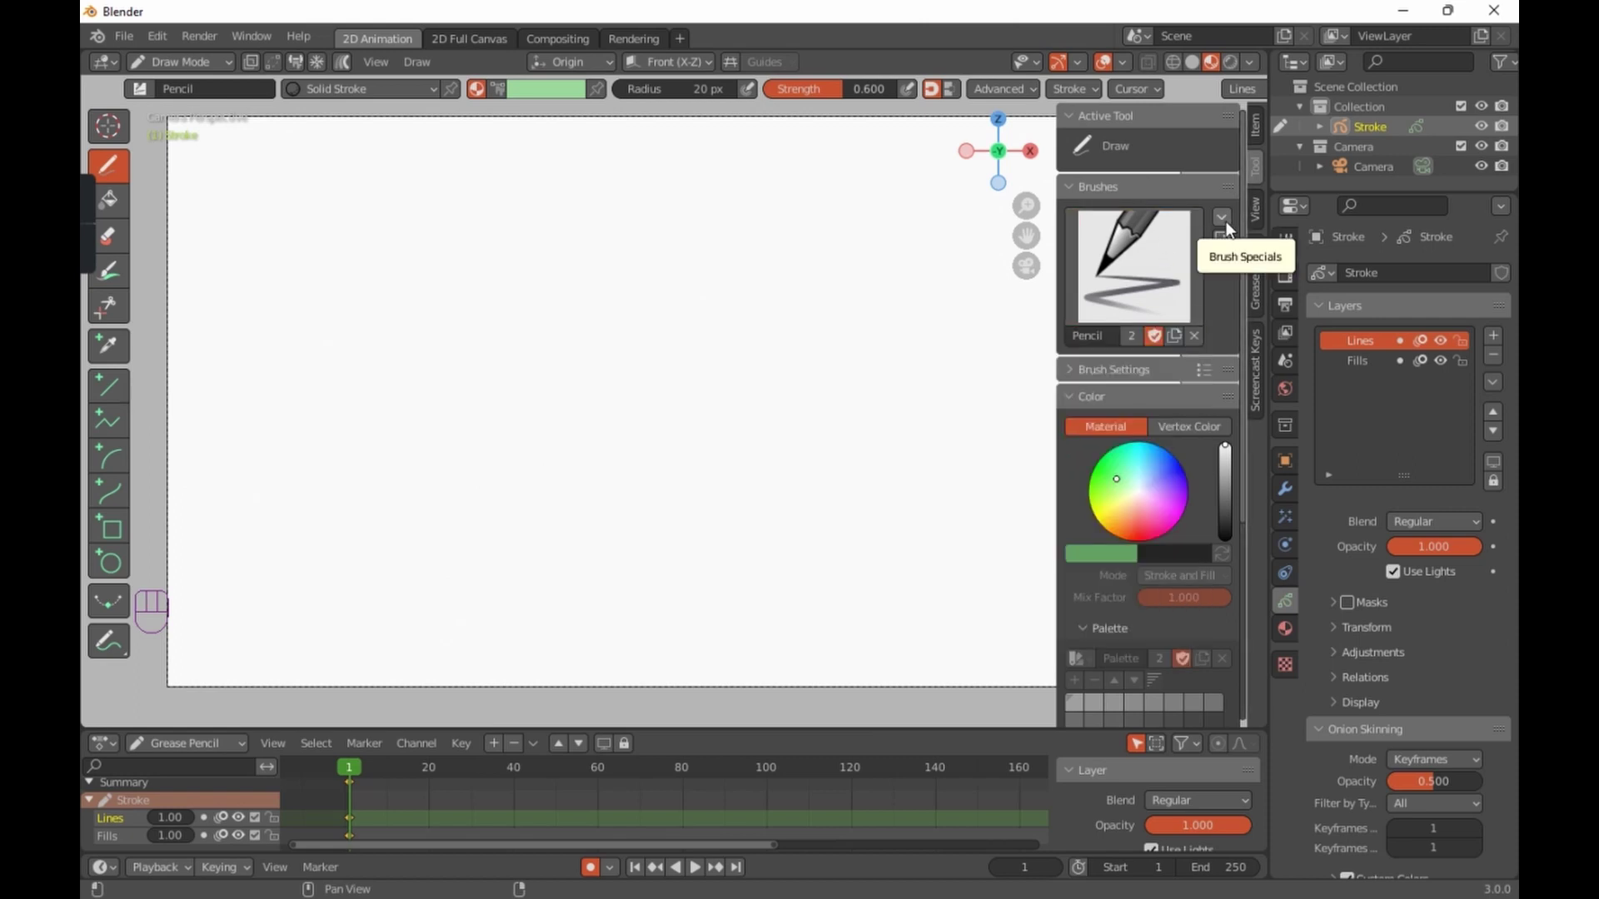
{"action": "left_click", "coordinate": [1224, 219]}
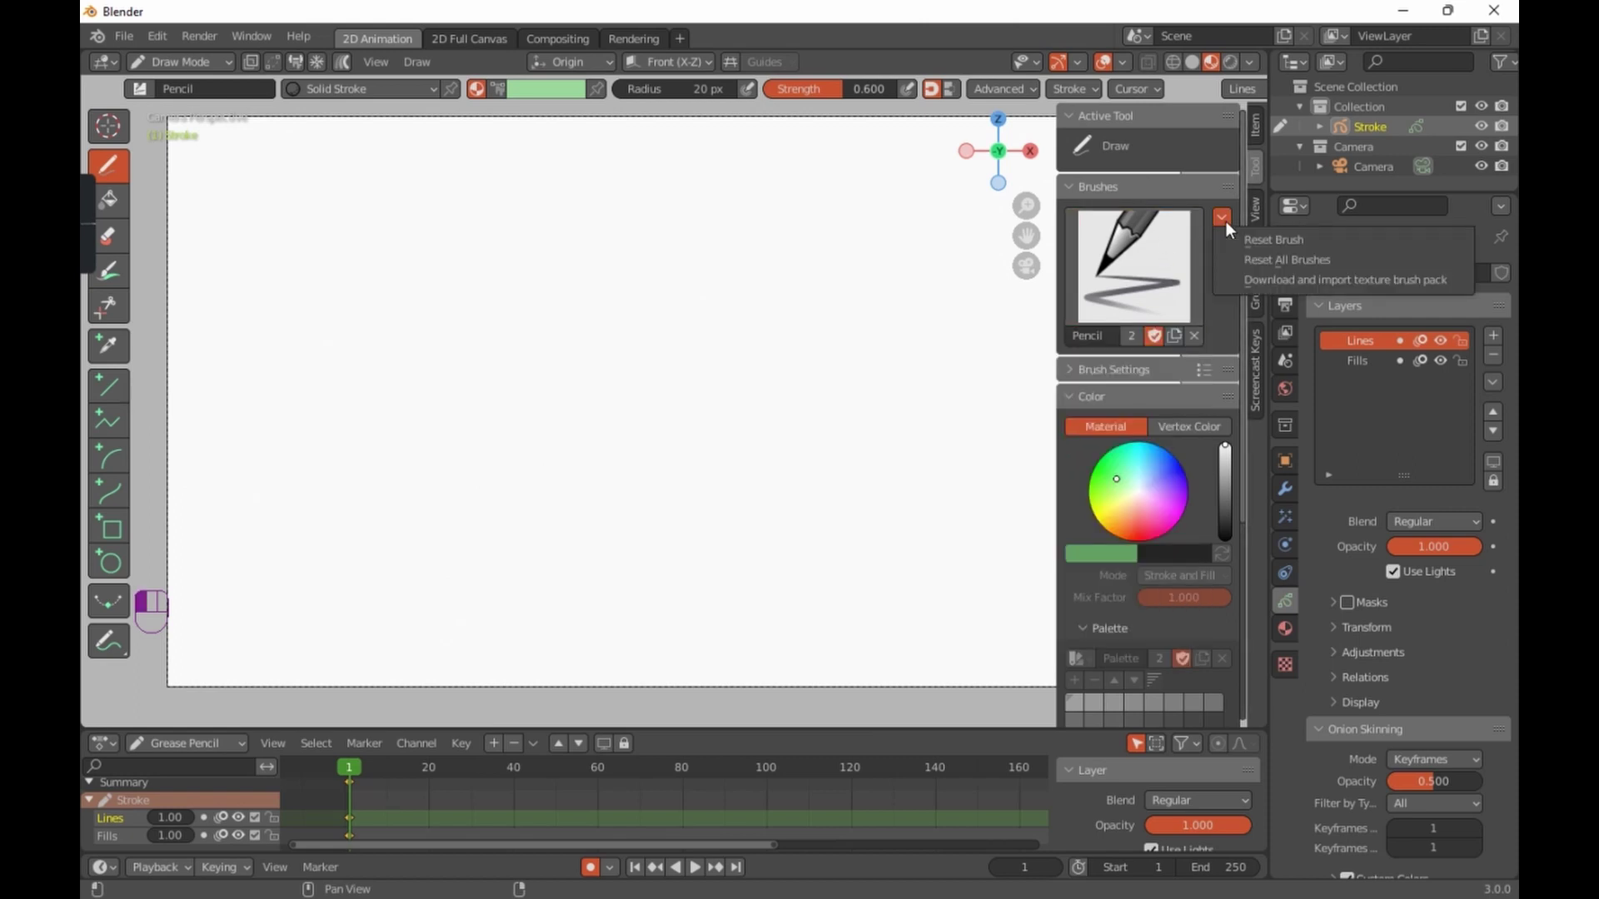
{"action": "left_click", "coordinate": [1258, 279]}
{"action": "left_click", "coordinate": [1167, 294]}
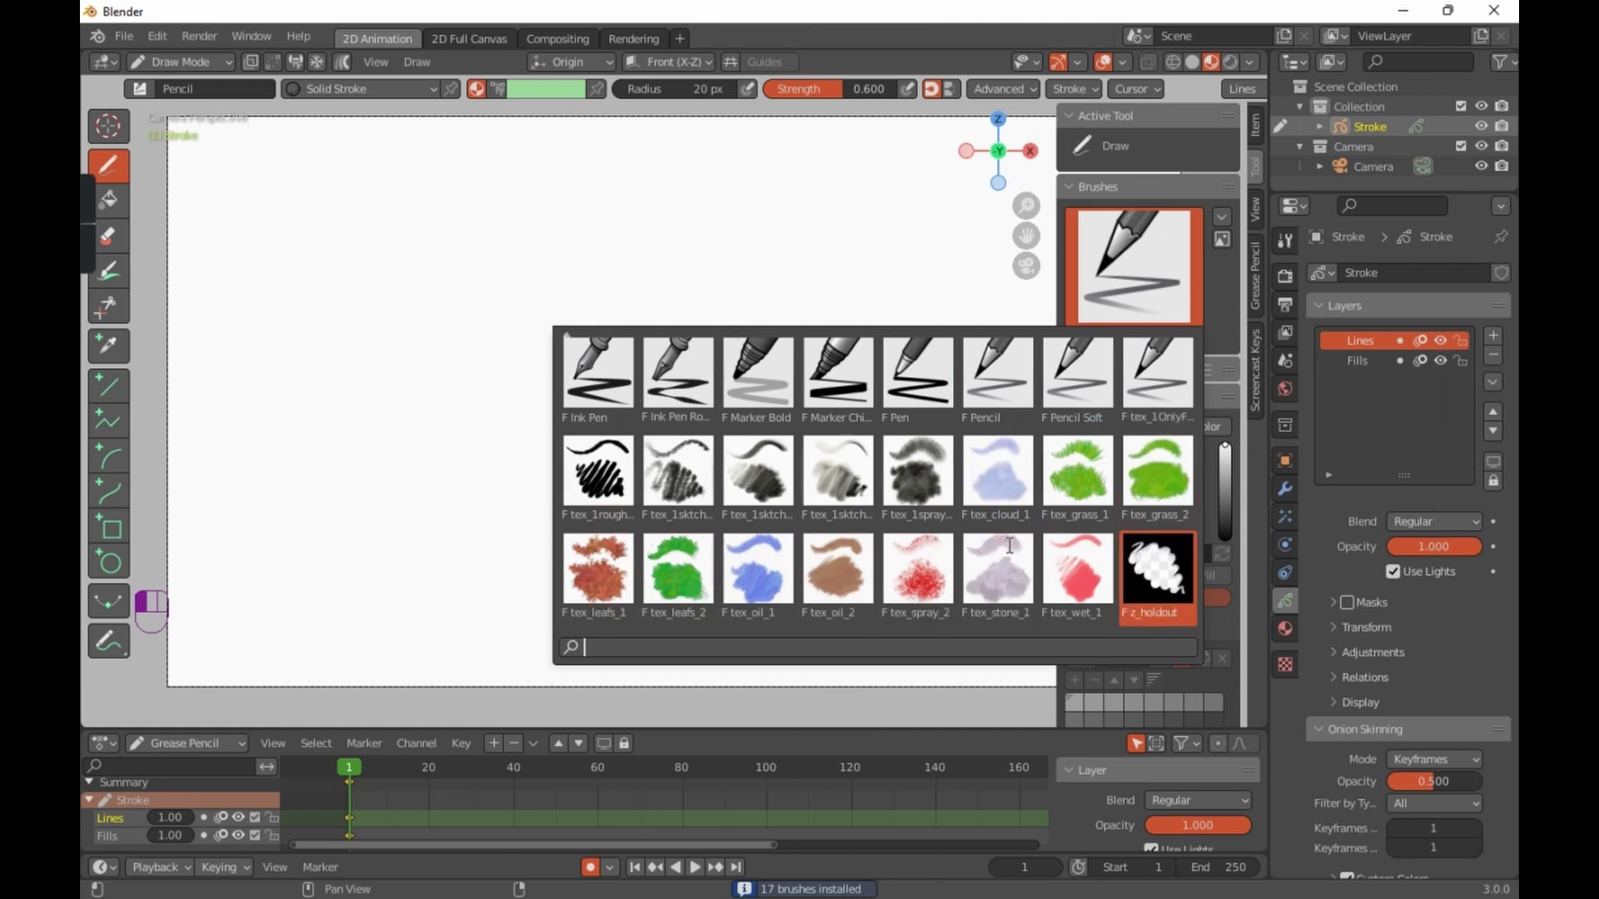
{"action": "left_click", "coordinate": [1217, 292]}
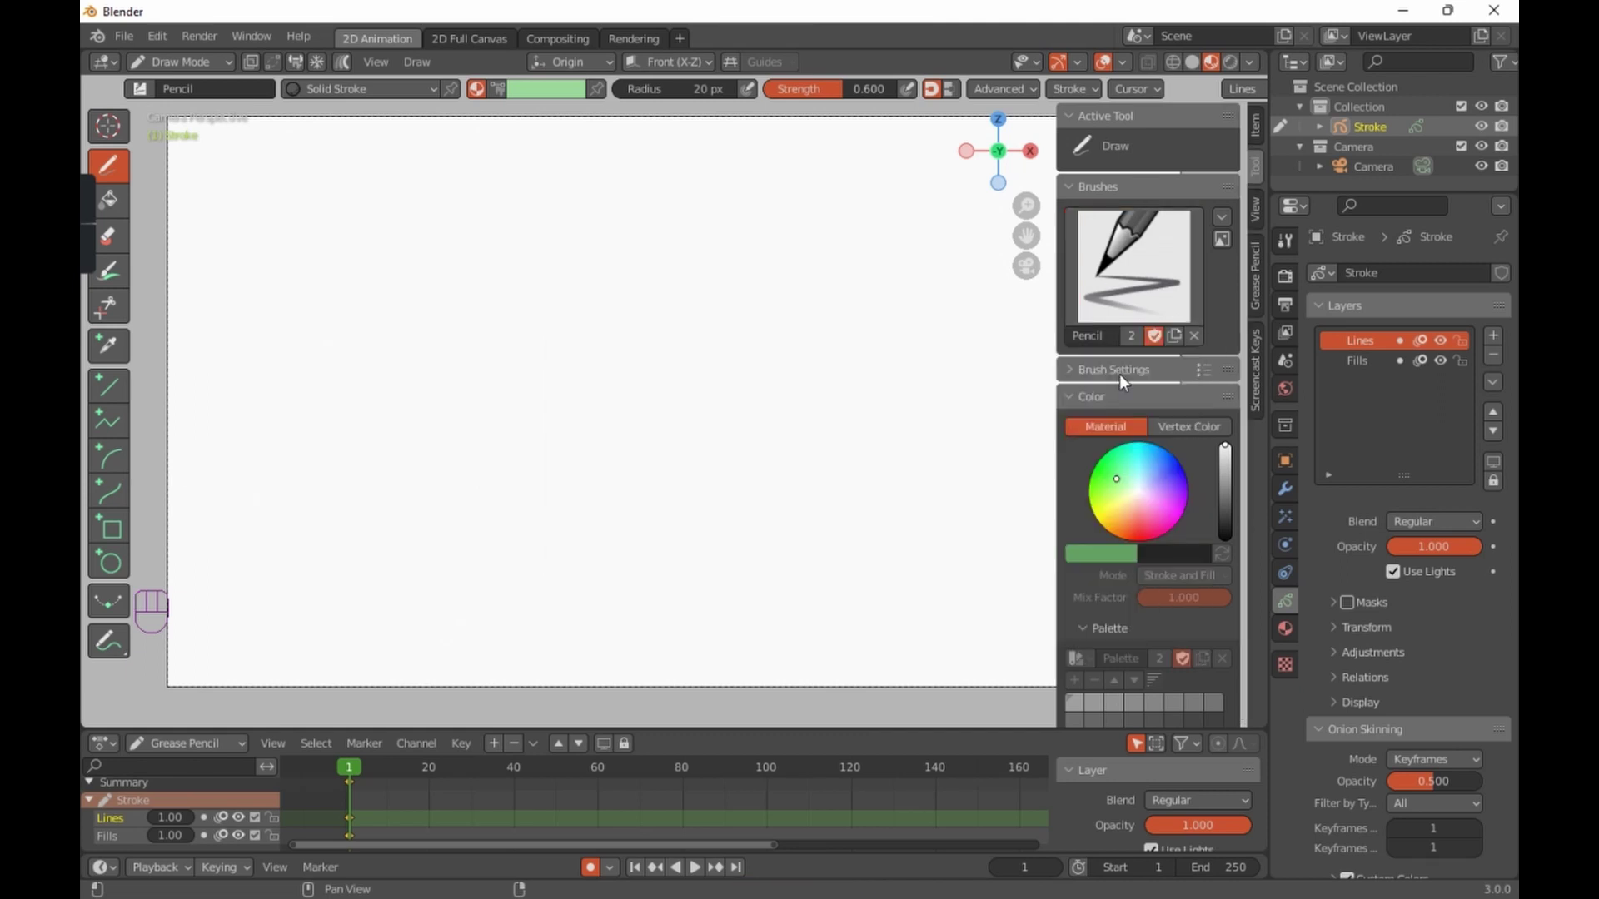
Step: Review the Draw tool's colour palette and the Stroke object's material slots, and hide the viewport sidebar
{"action": "scroll", "coordinate": [1181, 463], "scroll_direction": "down", "scroll_amount": 6}
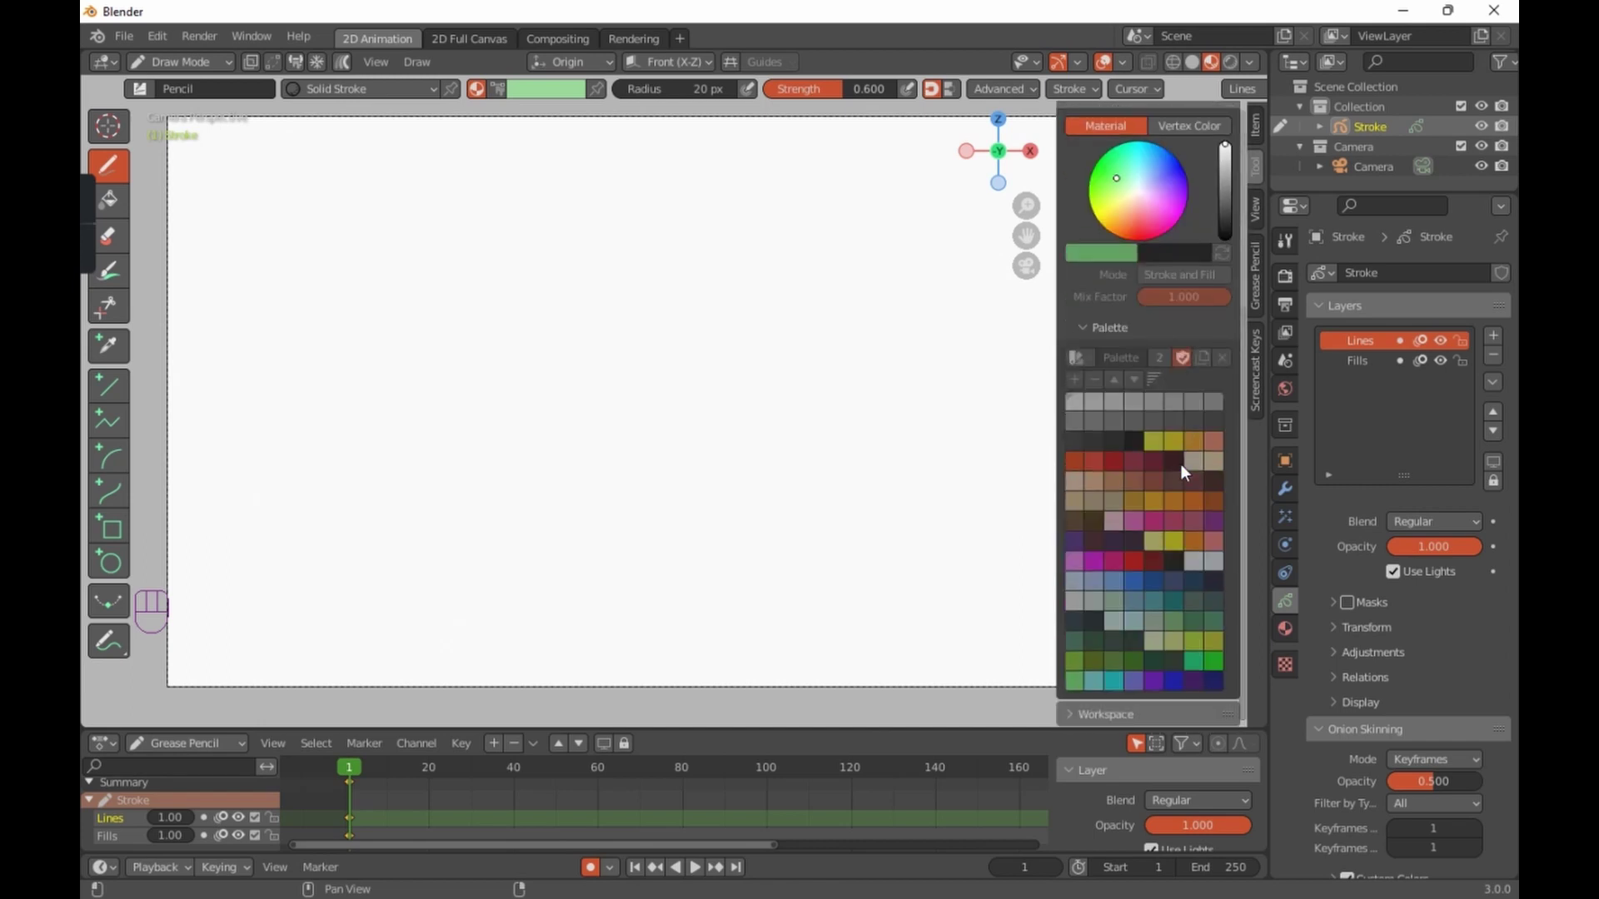
{"action": "scroll", "coordinate": [1181, 463], "scroll_direction": "up", "scroll_amount": 6}
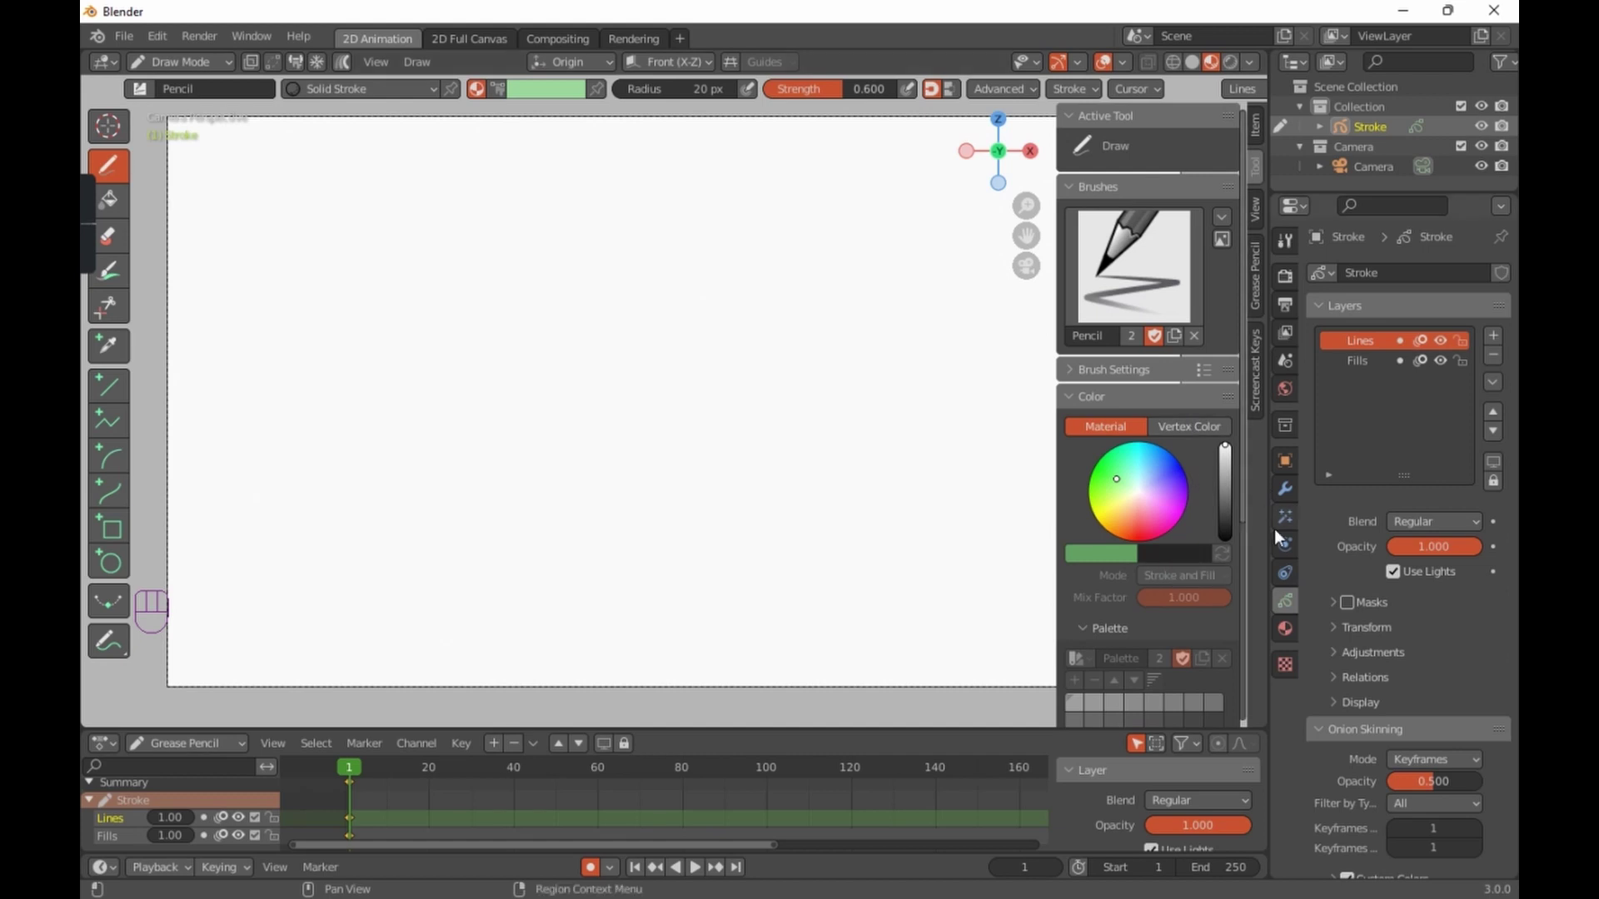
{"action": "left_click", "coordinate": [1288, 628]}
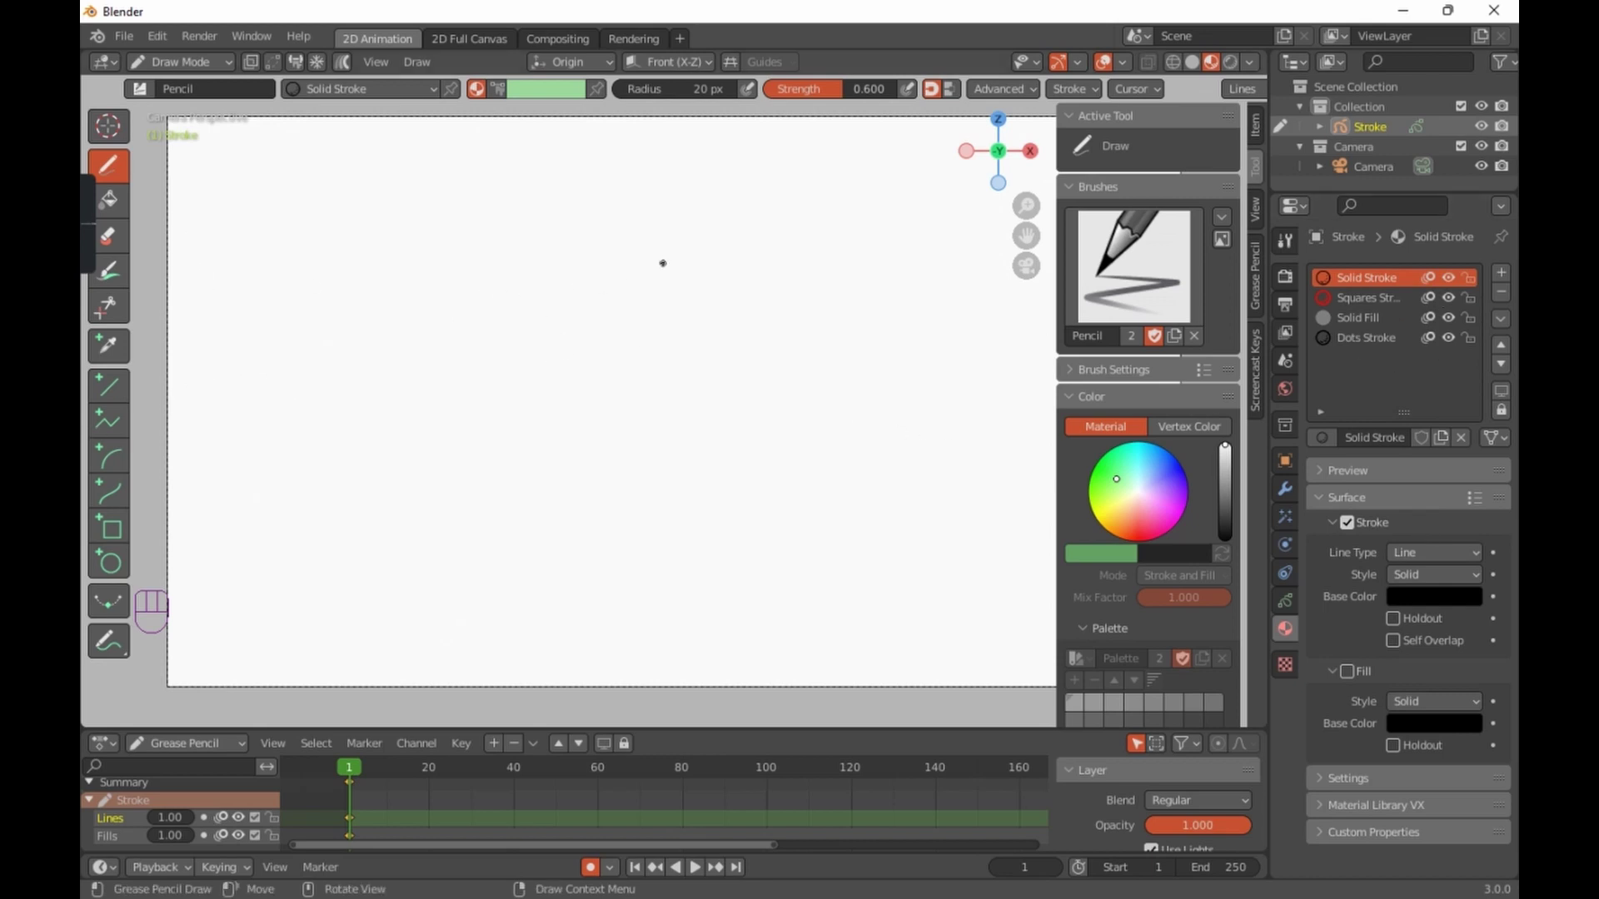
{"action": "key", "text": "n"}
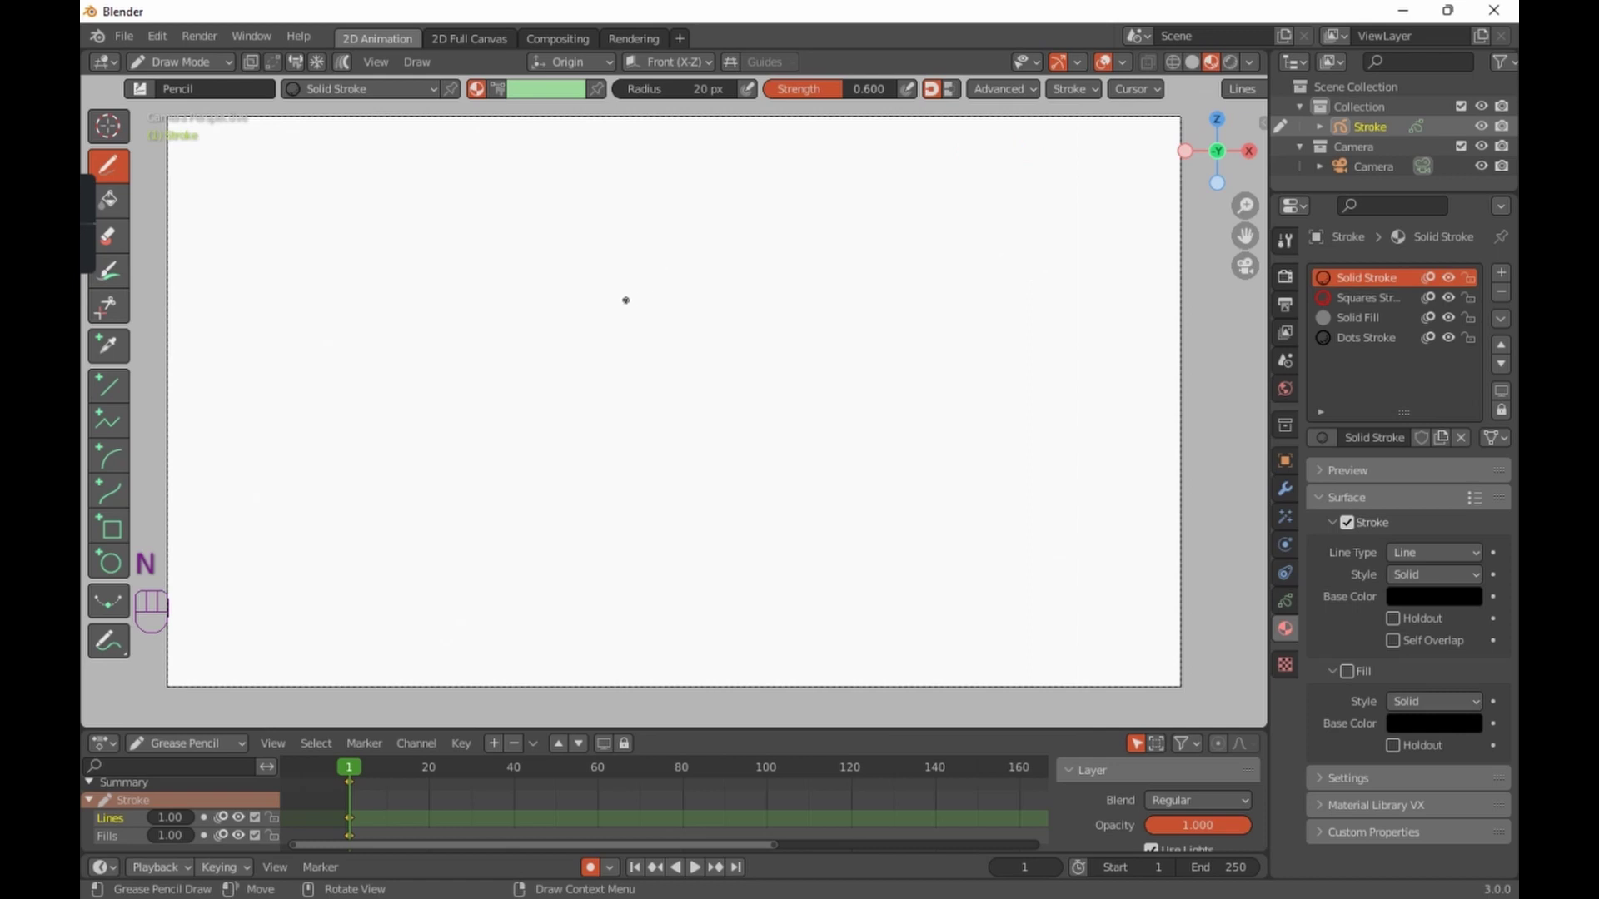
Step: Draw a small smiley face near the middle of the canvas with the Pencil brush and Solid Stroke material
{"action": "key", "text": "t"}
{"action": "key", "text": "t"}
{"action": "key", "text": "t"}
{"action": "key", "text": "t"}
{"action": "mouse_move", "coordinate": [598, 356]}
{"action": "left_mouse_down"}
{"action": "mouse_move", "coordinate": [553, 357]}
{"action": "mouse_move", "coordinate": [624, 453]}
{"action": "mouse_move", "coordinate": [603, 358]}
{"action": "mouse_move", "coordinate": [577, 389]}
{"action": "mouse_move", "coordinate": [607, 394]}
{"action": "mouse_move", "coordinate": [602, 429]}
{"action": "left_mouse_up"}
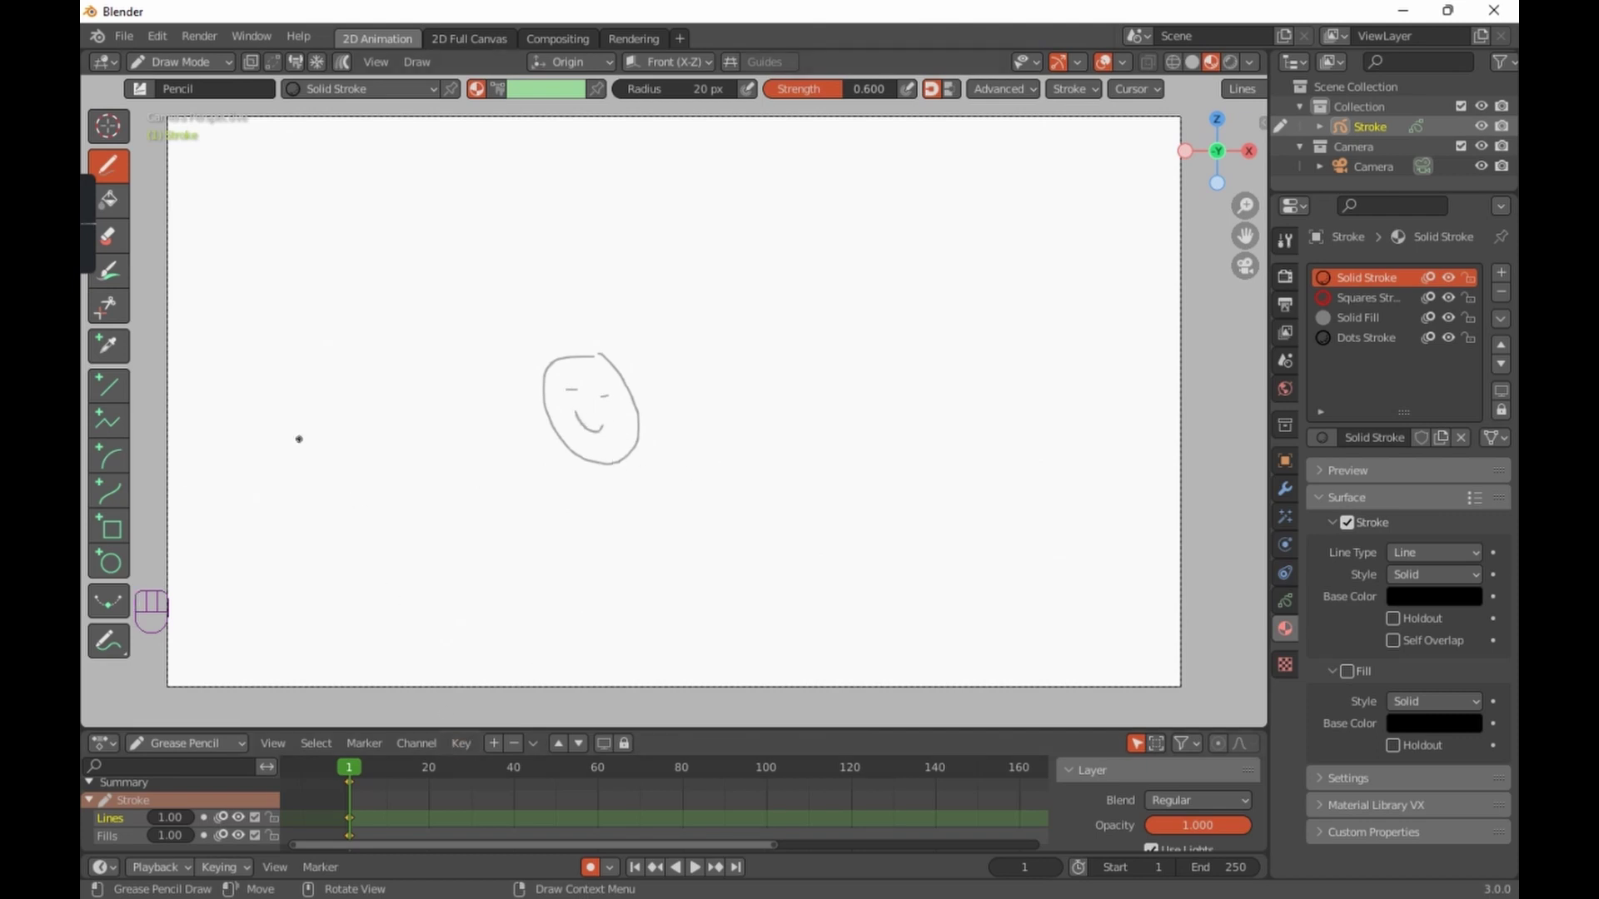
Step: Look at the settings of the Fill, Erase and Tint tools
{"action": "left_click", "coordinate": [112, 200]}
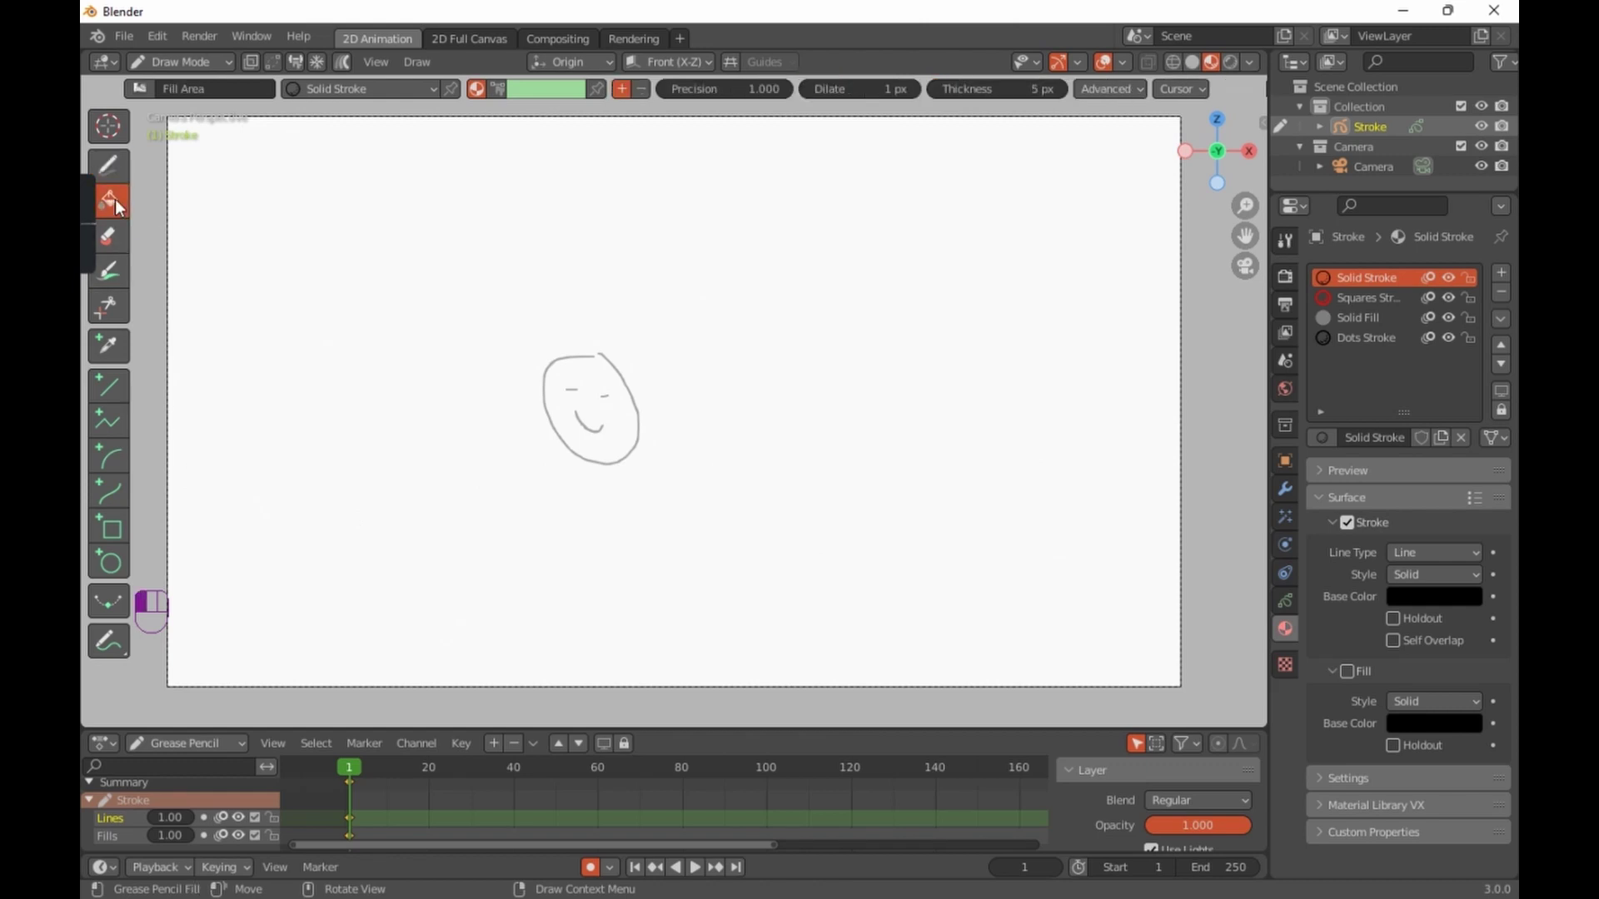
{"action": "left_click", "coordinate": [115, 243]}
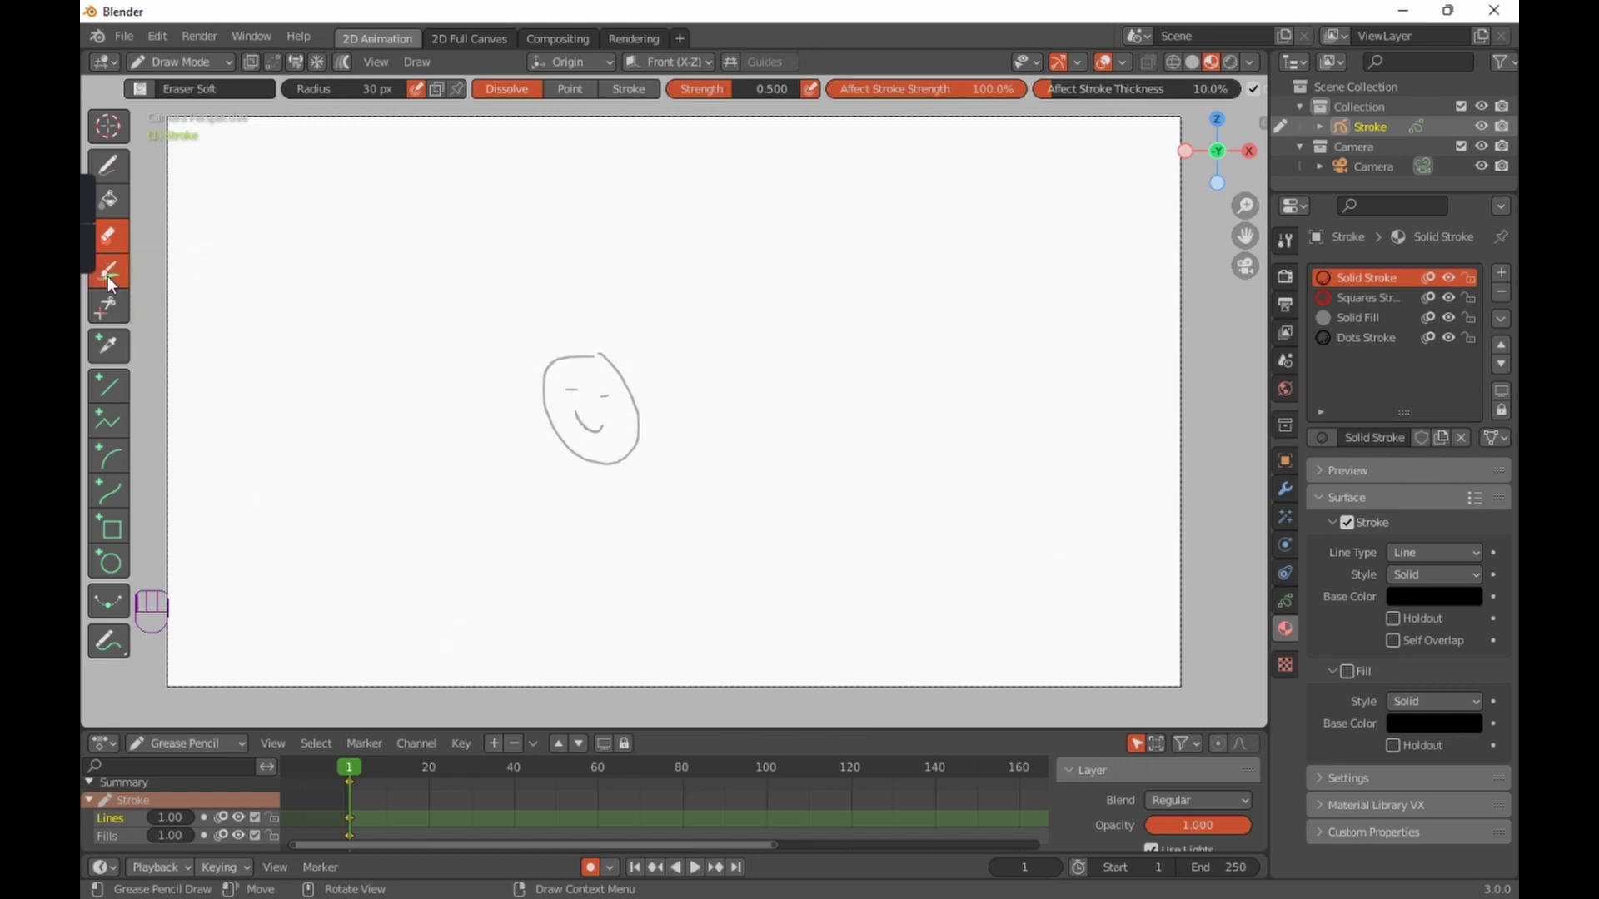
{"action": "left_click", "coordinate": [108, 276]}
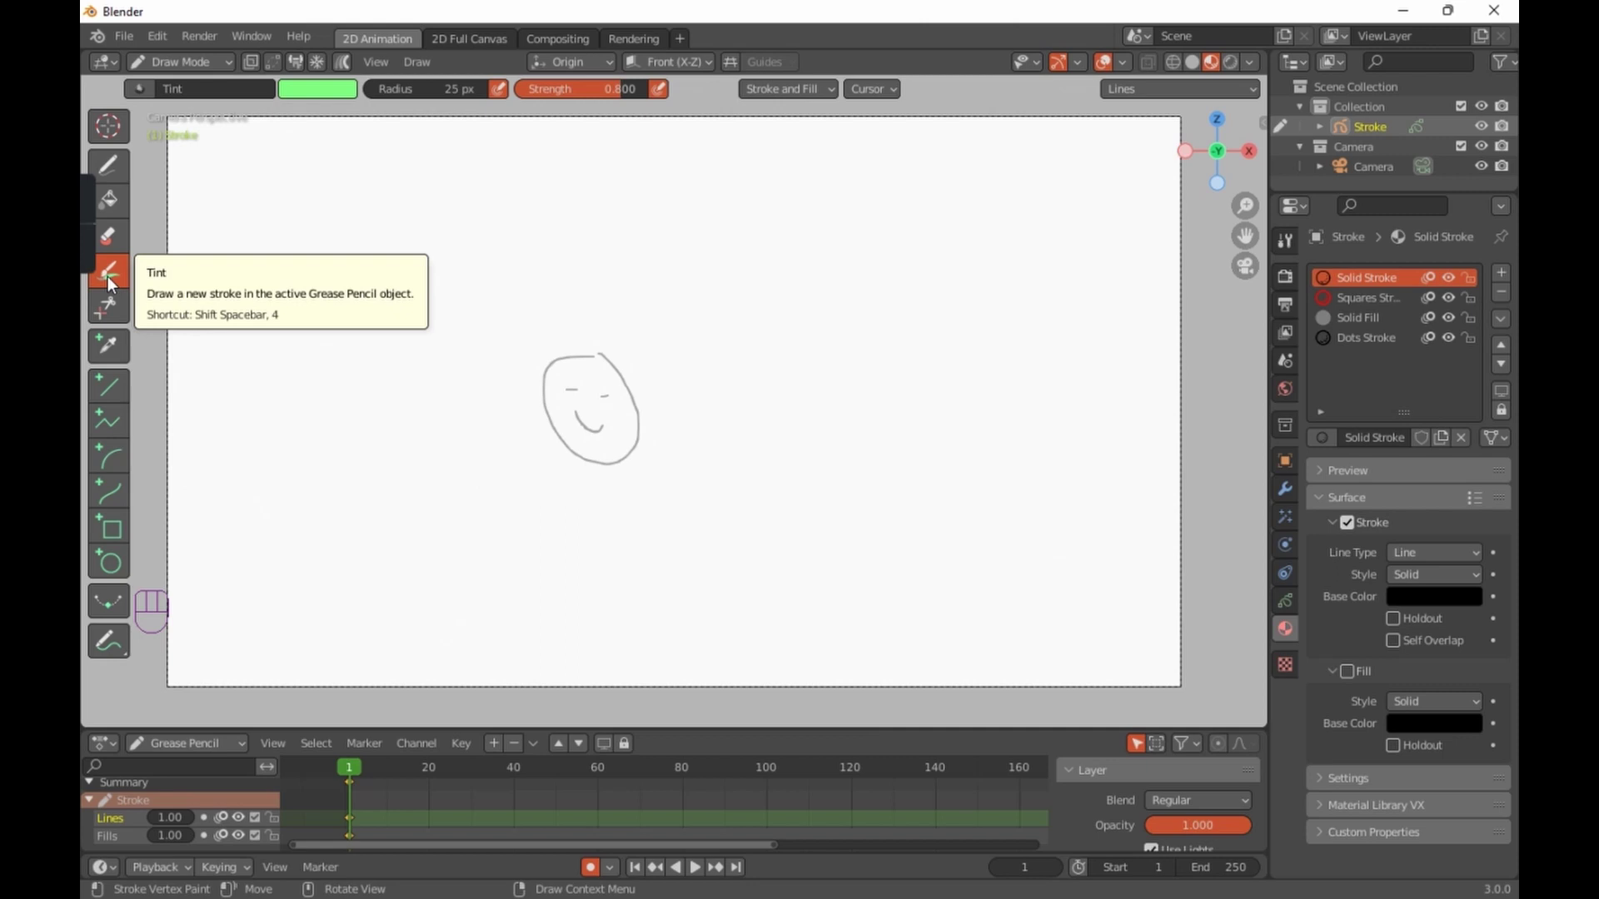
Step: Try cutting the lower edge of the face outline with the Cutter tool and undo the cut
{"action": "left_click", "coordinate": [105, 306]}
{"action": "mouse_move", "coordinate": [597, 493]}
{"action": "left_mouse_down"}
{"action": "mouse_move", "coordinate": [589, 457]}
{"action": "mouse_move", "coordinate": [624, 458]}
{"action": "mouse_move", "coordinate": [617, 478]}
{"action": "left_mouse_up"}
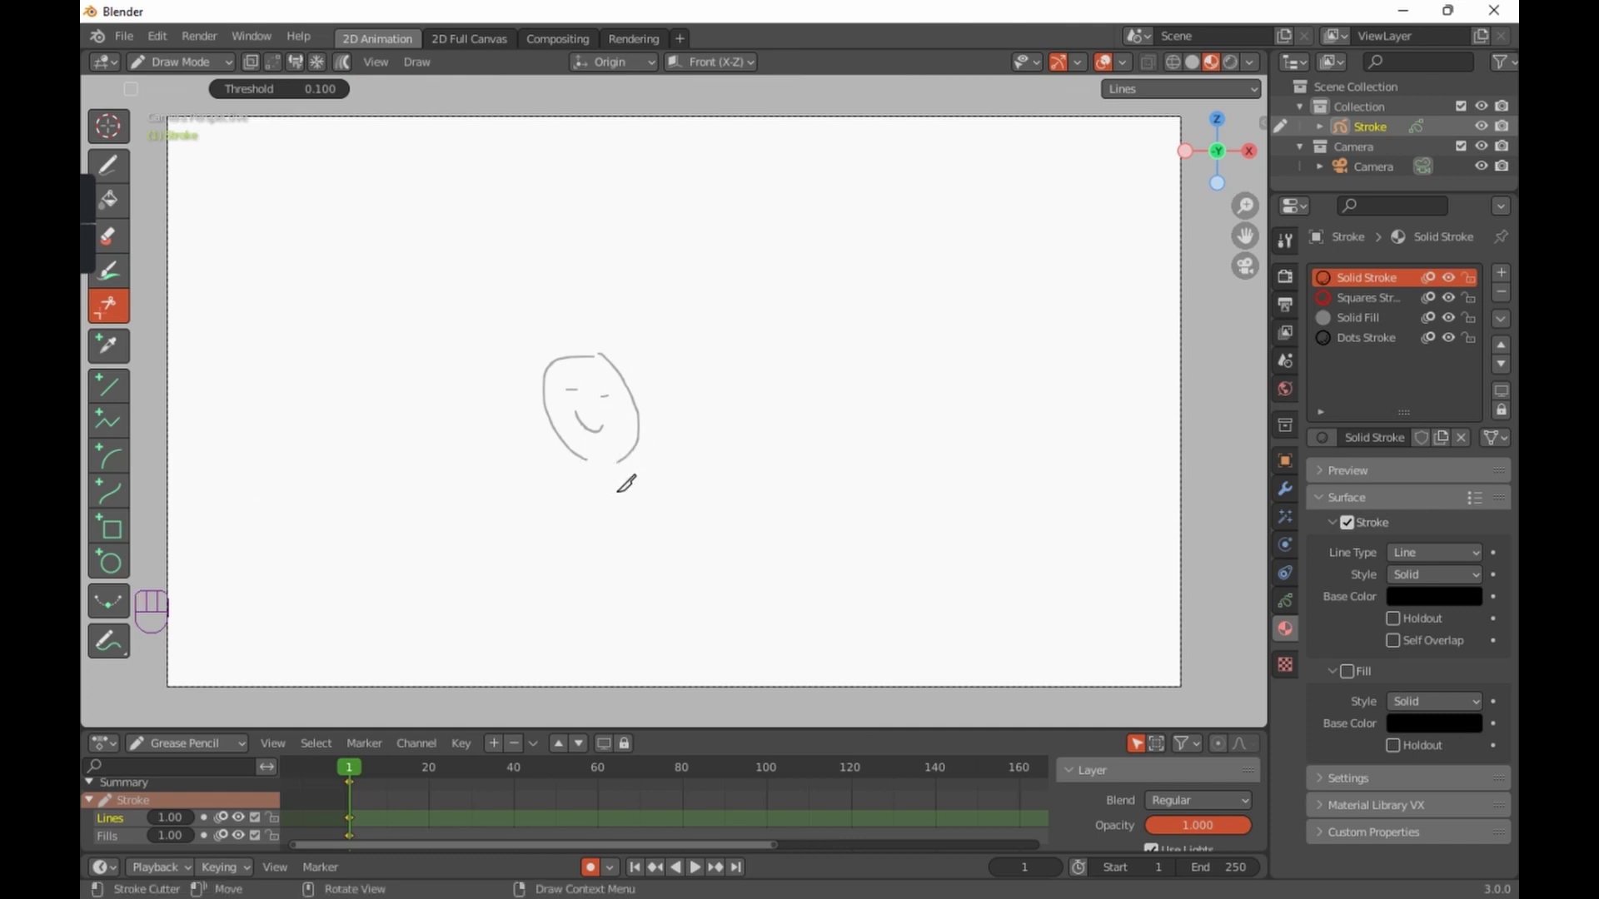
{"action": "key", "text": "ctrl+z"}
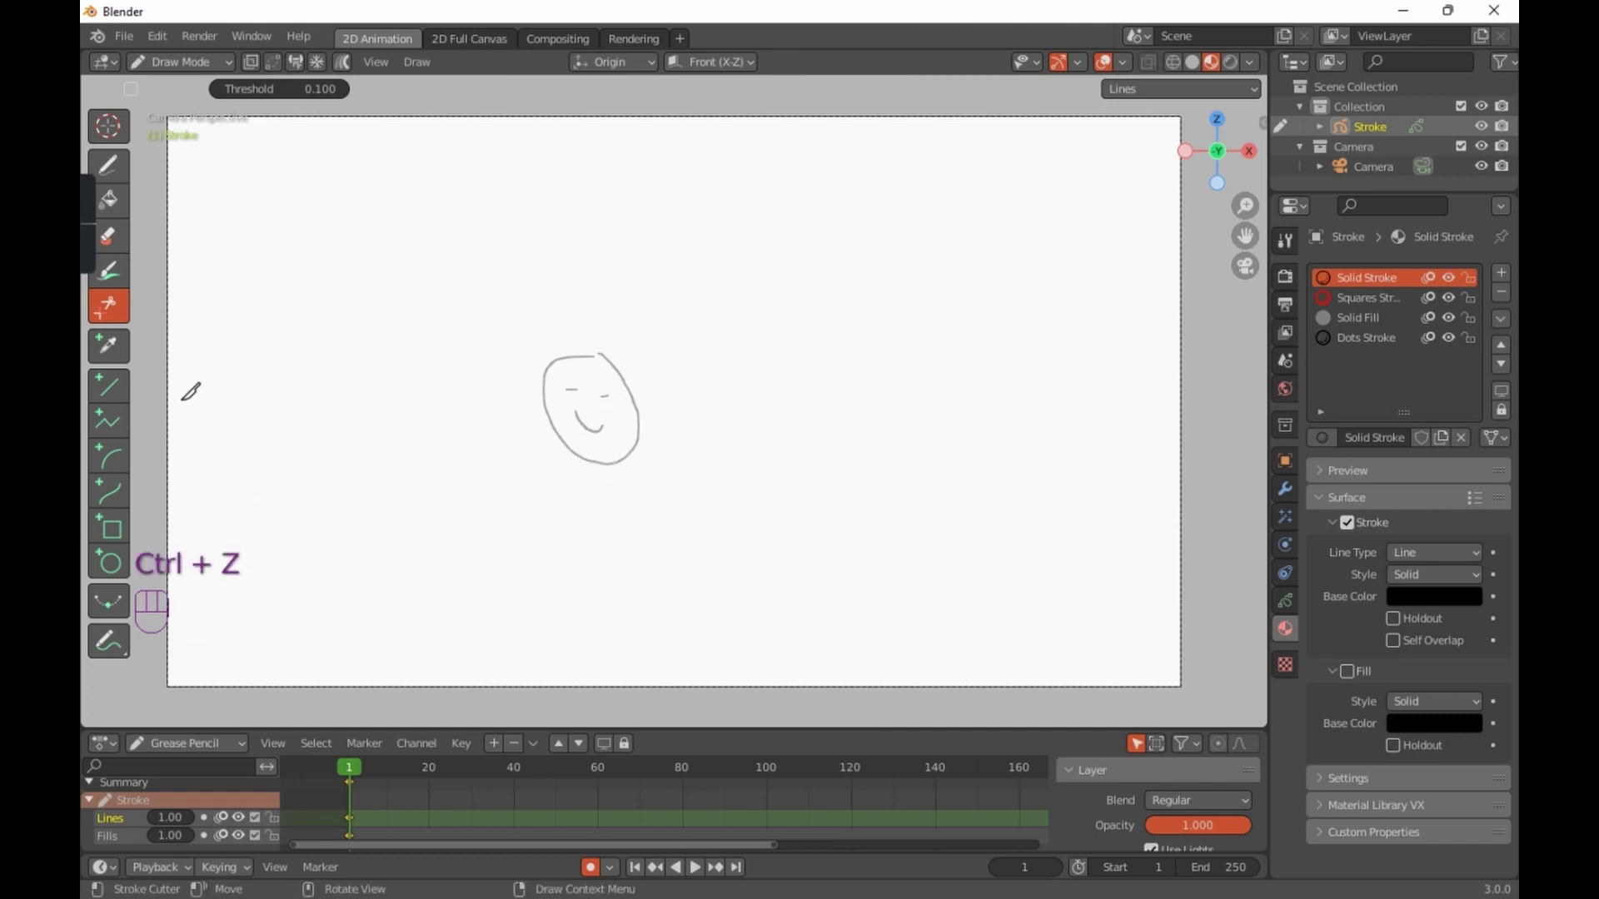
Step: Look at the Eyedropper, Line, Polyline and Arc tools and their settings
{"action": "left_click", "coordinate": [105, 348]}
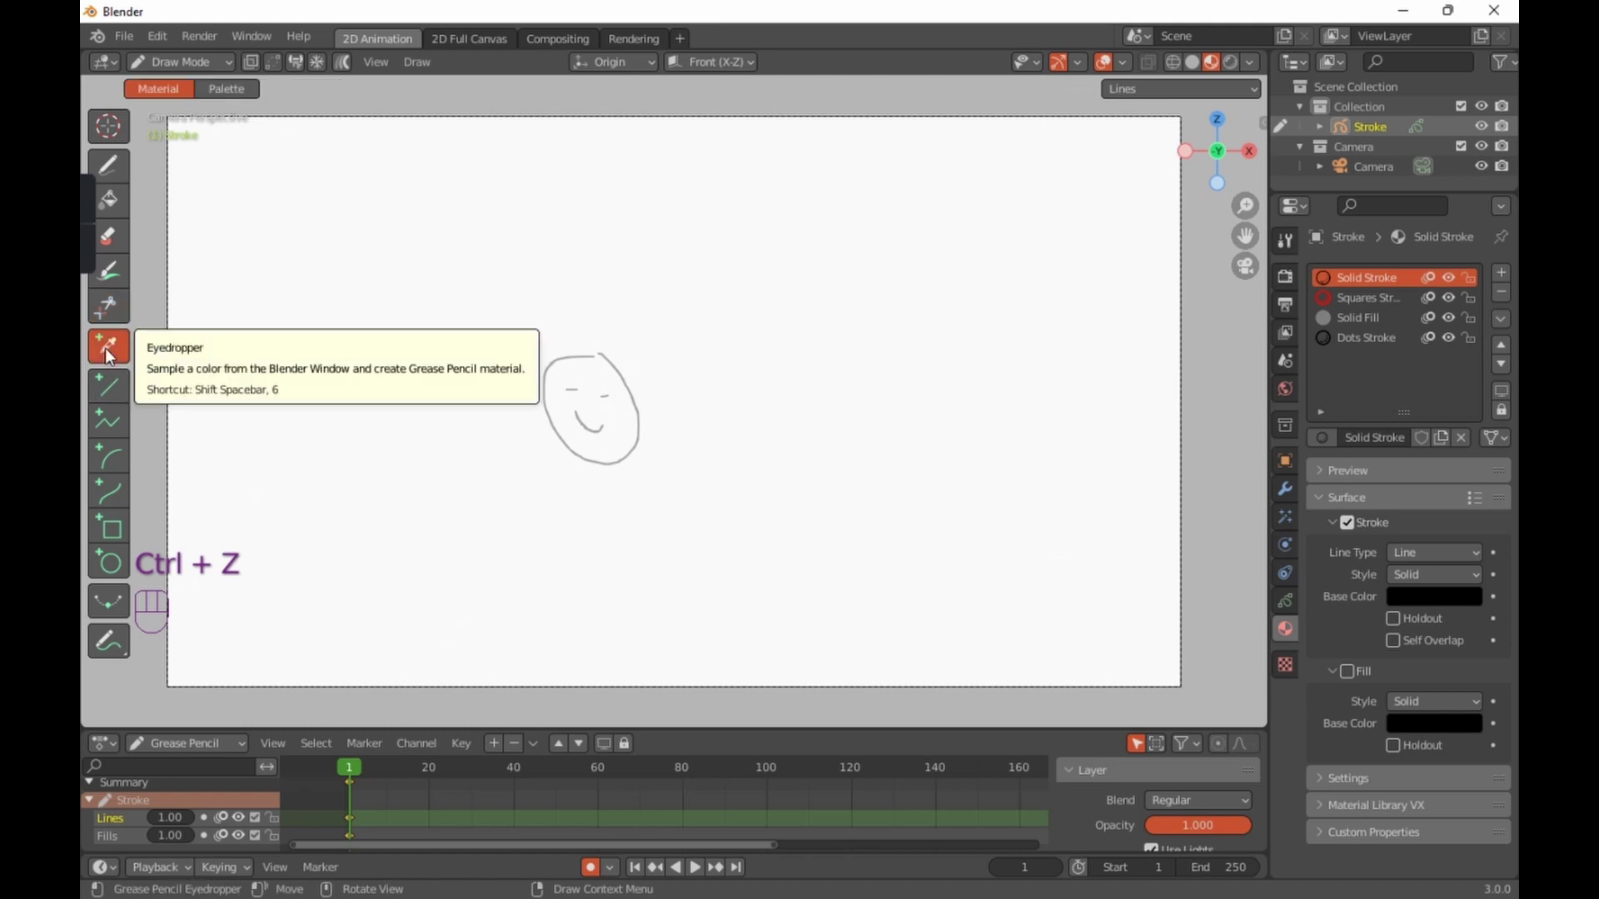
{"action": "left_click", "coordinate": [112, 391]}
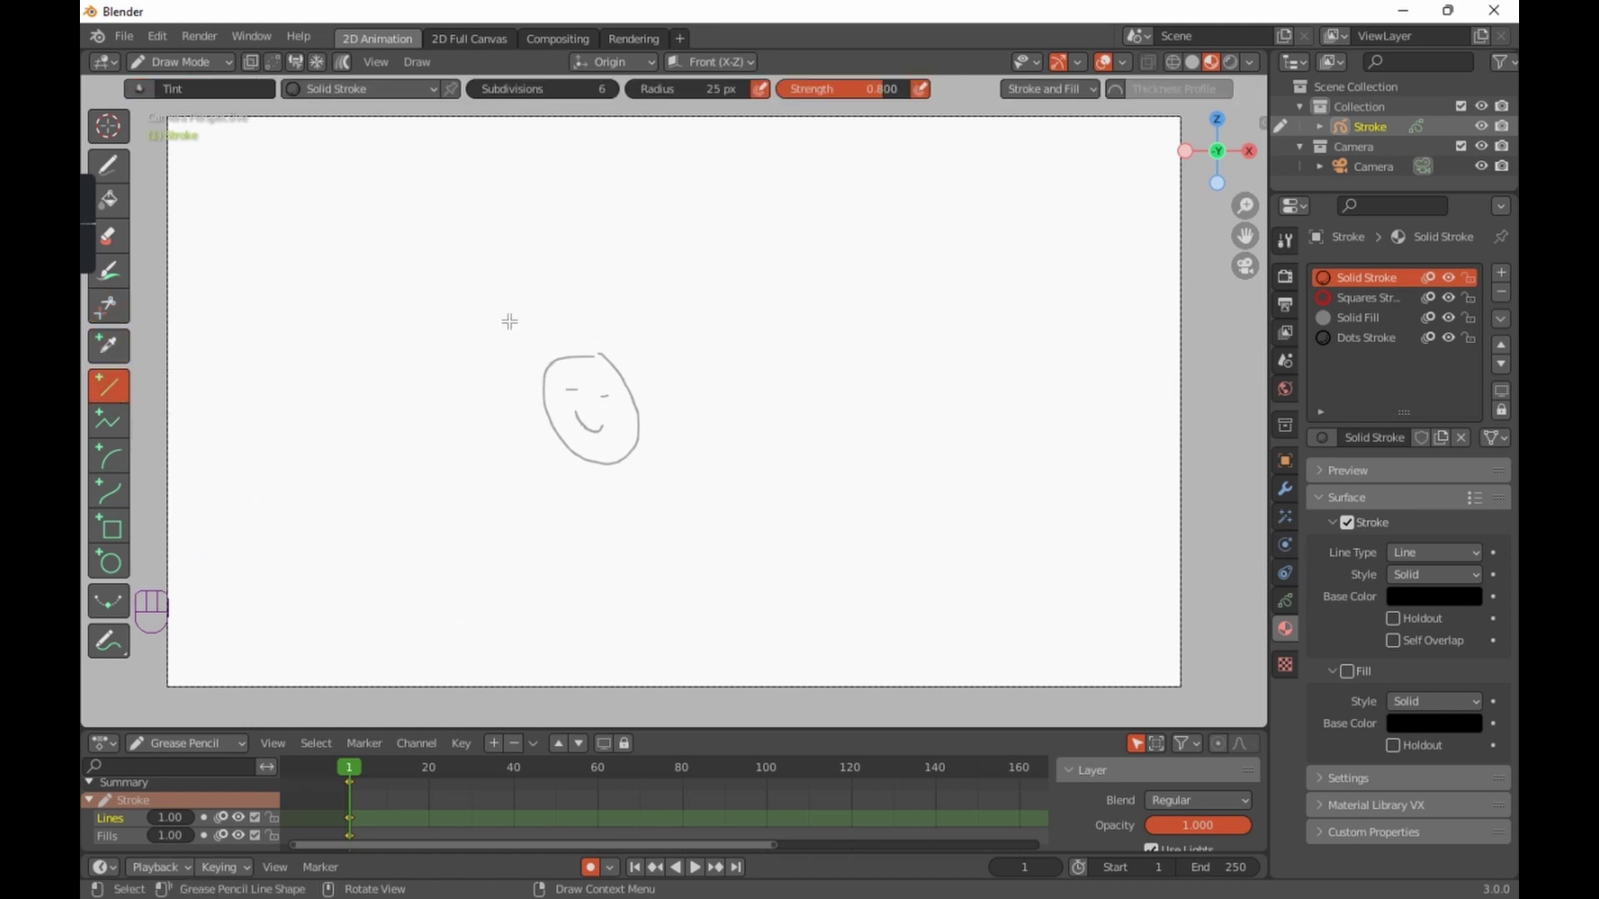
{"action": "left_click", "coordinate": [109, 422]}
{"action": "left_click", "coordinate": [113, 459]}
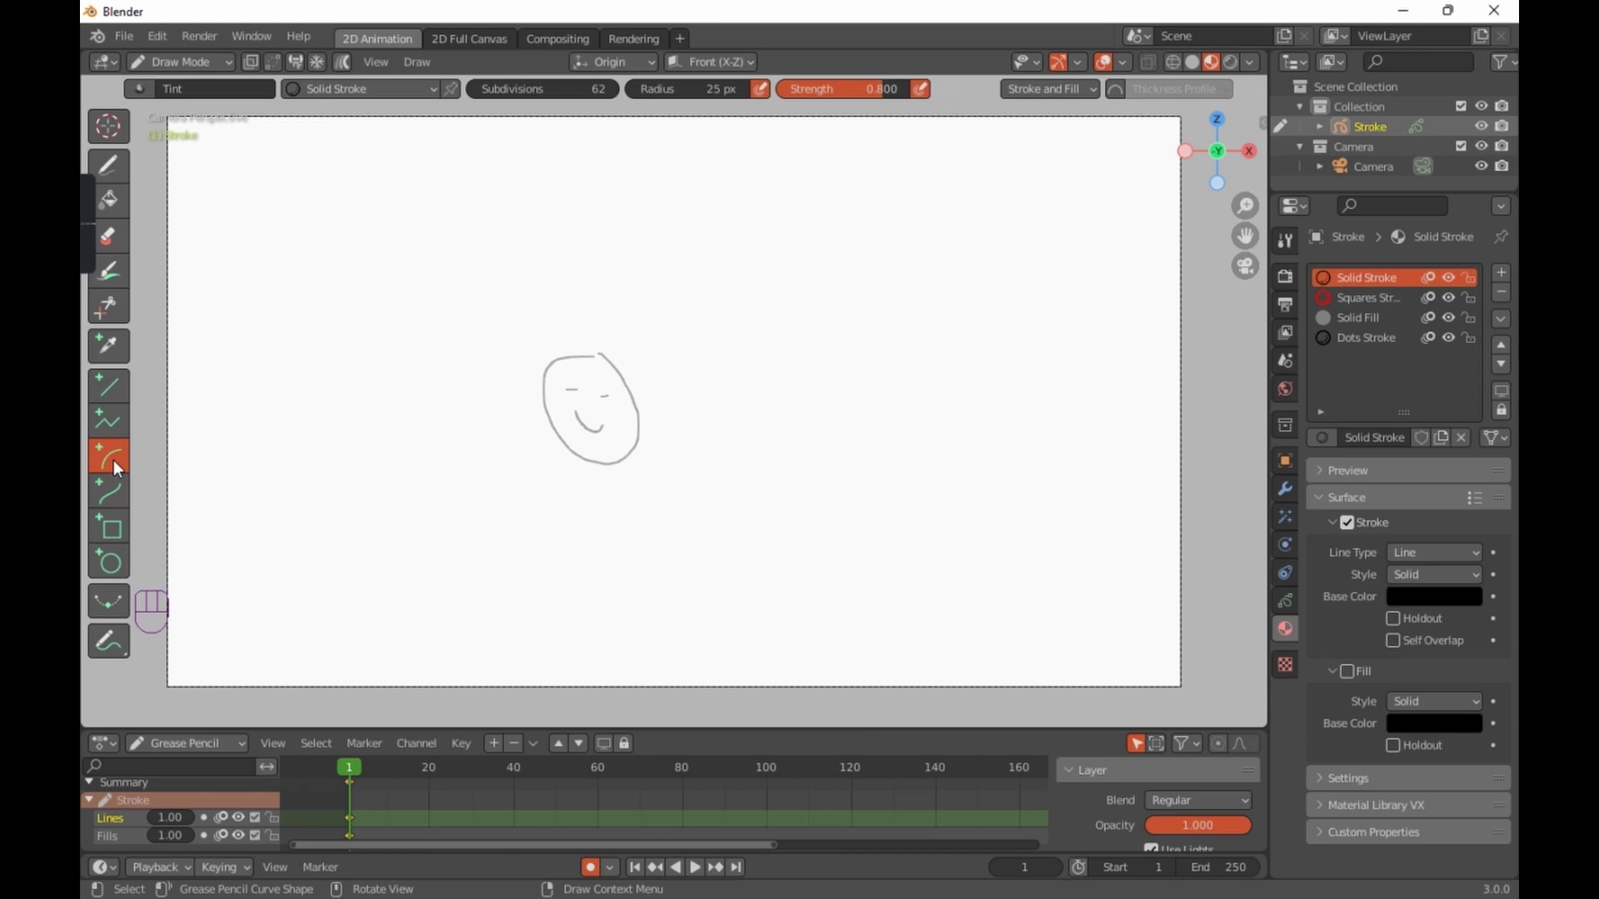
{"action": "left_click", "coordinate": [117, 429]}
{"action": "left_click", "coordinate": [110, 463]}
Step: Draw a rectangle on the canvas to the left of the smiley face with the Box tool
{"action": "left_click", "coordinate": [112, 527]}
{"action": "left_click_drag", "start_coordinate": [271, 318], "coordinate": [373, 369]}
{"action": "mouse_move", "coordinate": [686, 465]}
{"action": "left_mouse_down"}
{"action": "mouse_move", "coordinate": [385, 457]}
{"action": "mouse_move", "coordinate": [450, 557]}
{"action": "mouse_move", "coordinate": [503, 575]}
{"action": "left_mouse_up"}
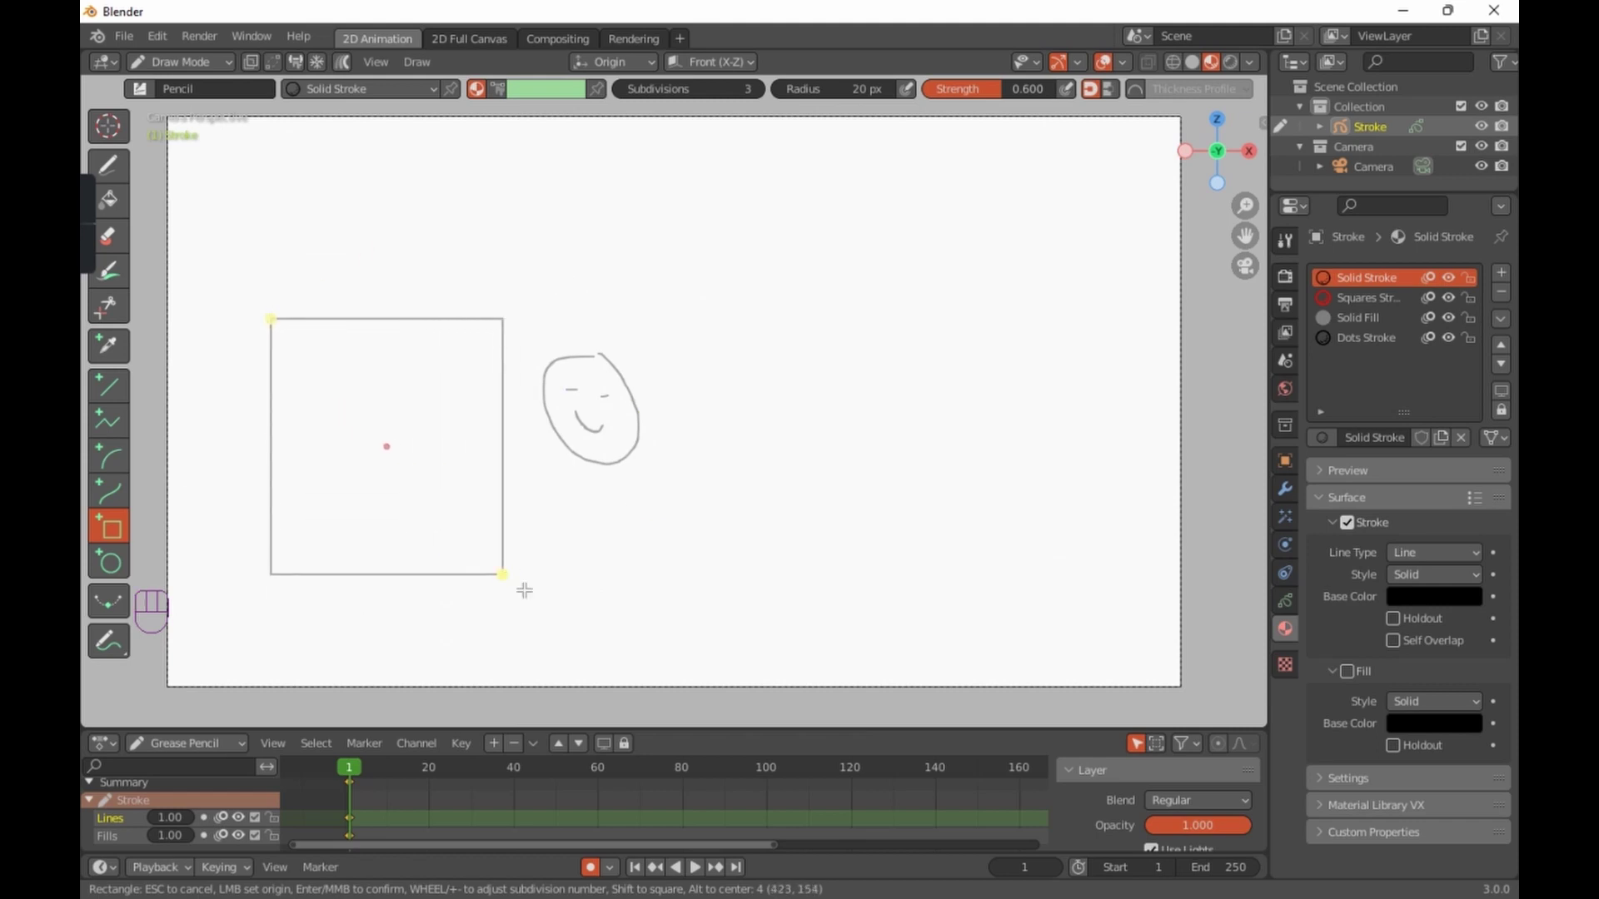
{"action": "key", "text": "Return"}
Step: Draw an arc over the smiley face with the Arc tool and undo both the arc and the rectangle
{"action": "left_click", "coordinate": [109, 457]}
{"action": "left_click_drag", "start_coordinate": [420, 245], "coordinate": [756, 467]}
{"action": "key", "text": "Return"}
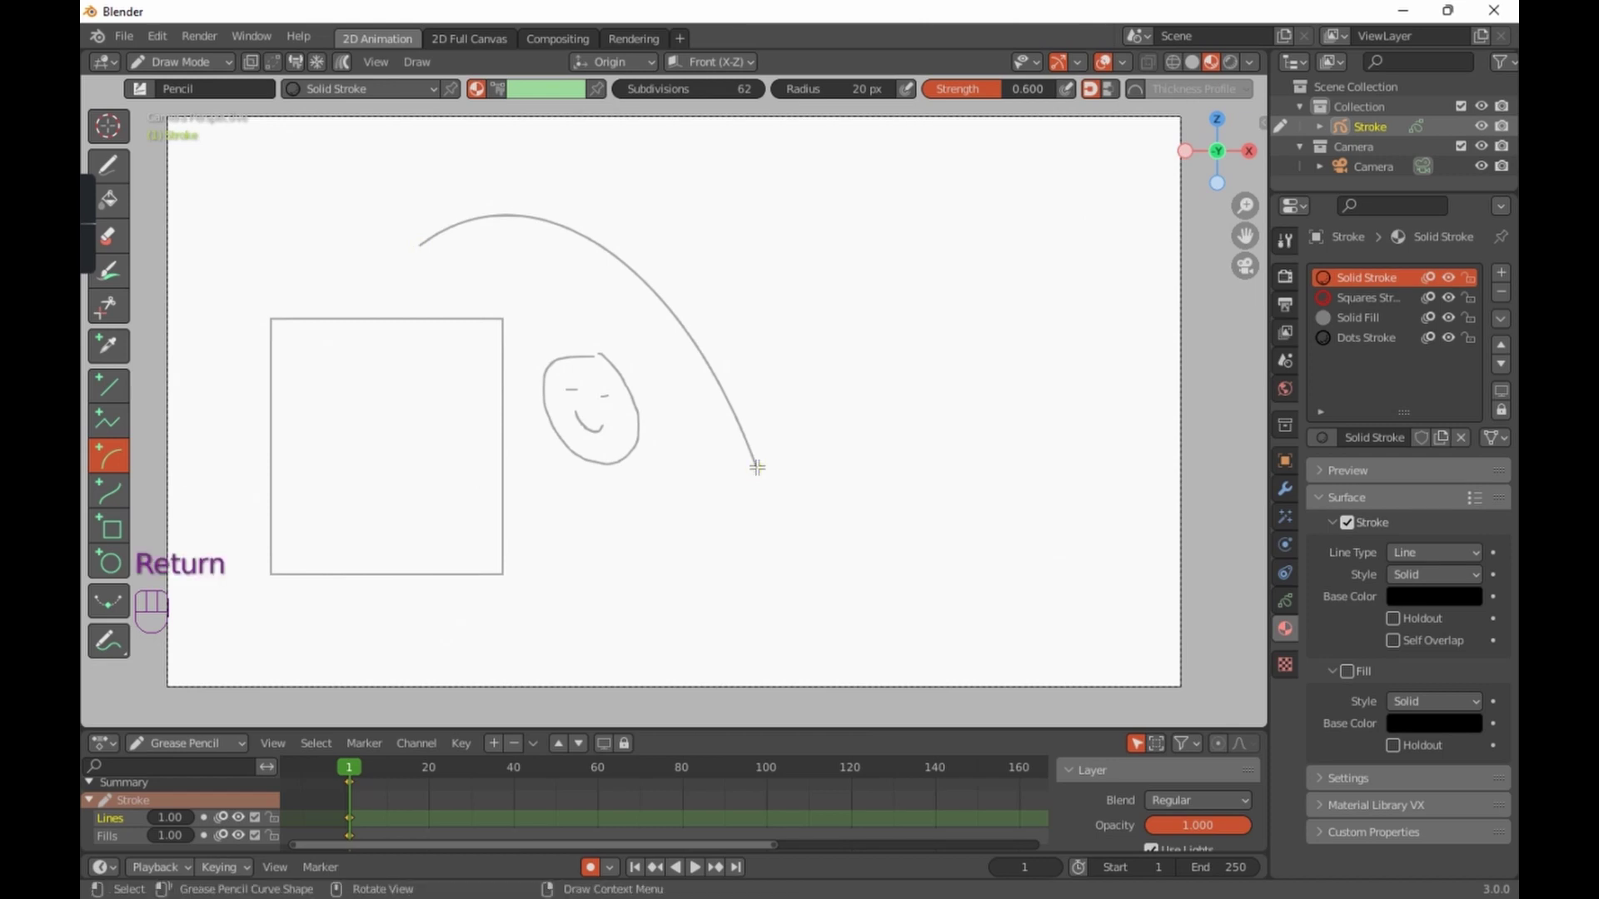
{"action": "key", "text": "ctrl+z"}
{"action": "key", "text": "ctrl+z"}
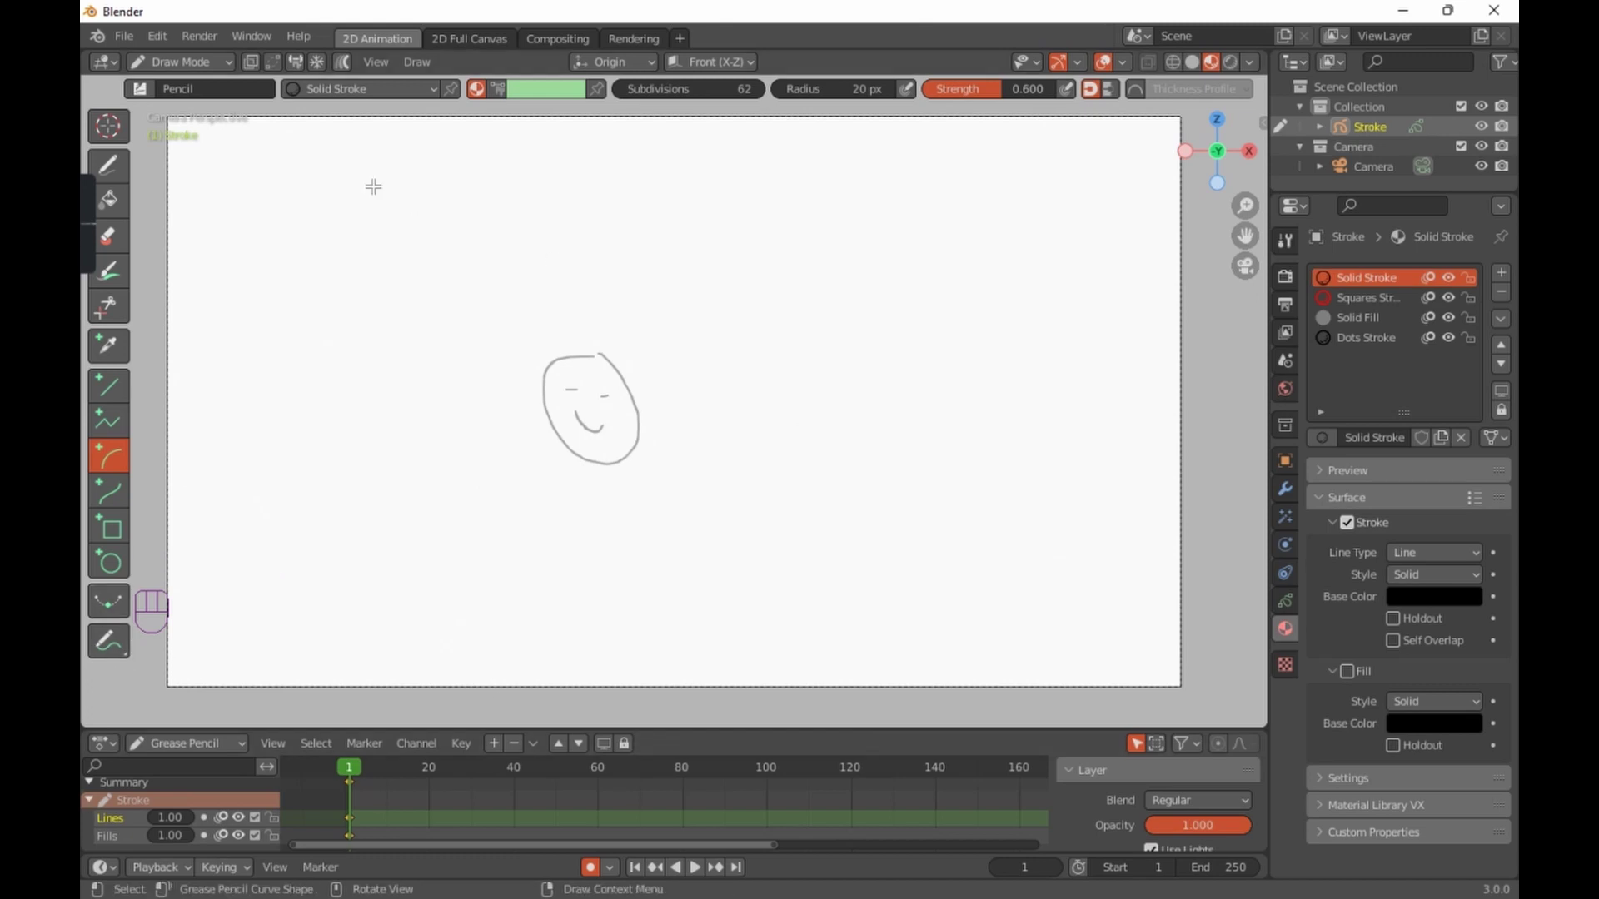
Step: Draw freehand looping strokes around the smiley face with the Draw tool and Solid Stroke material
{"action": "left_click", "coordinate": [431, 90]}
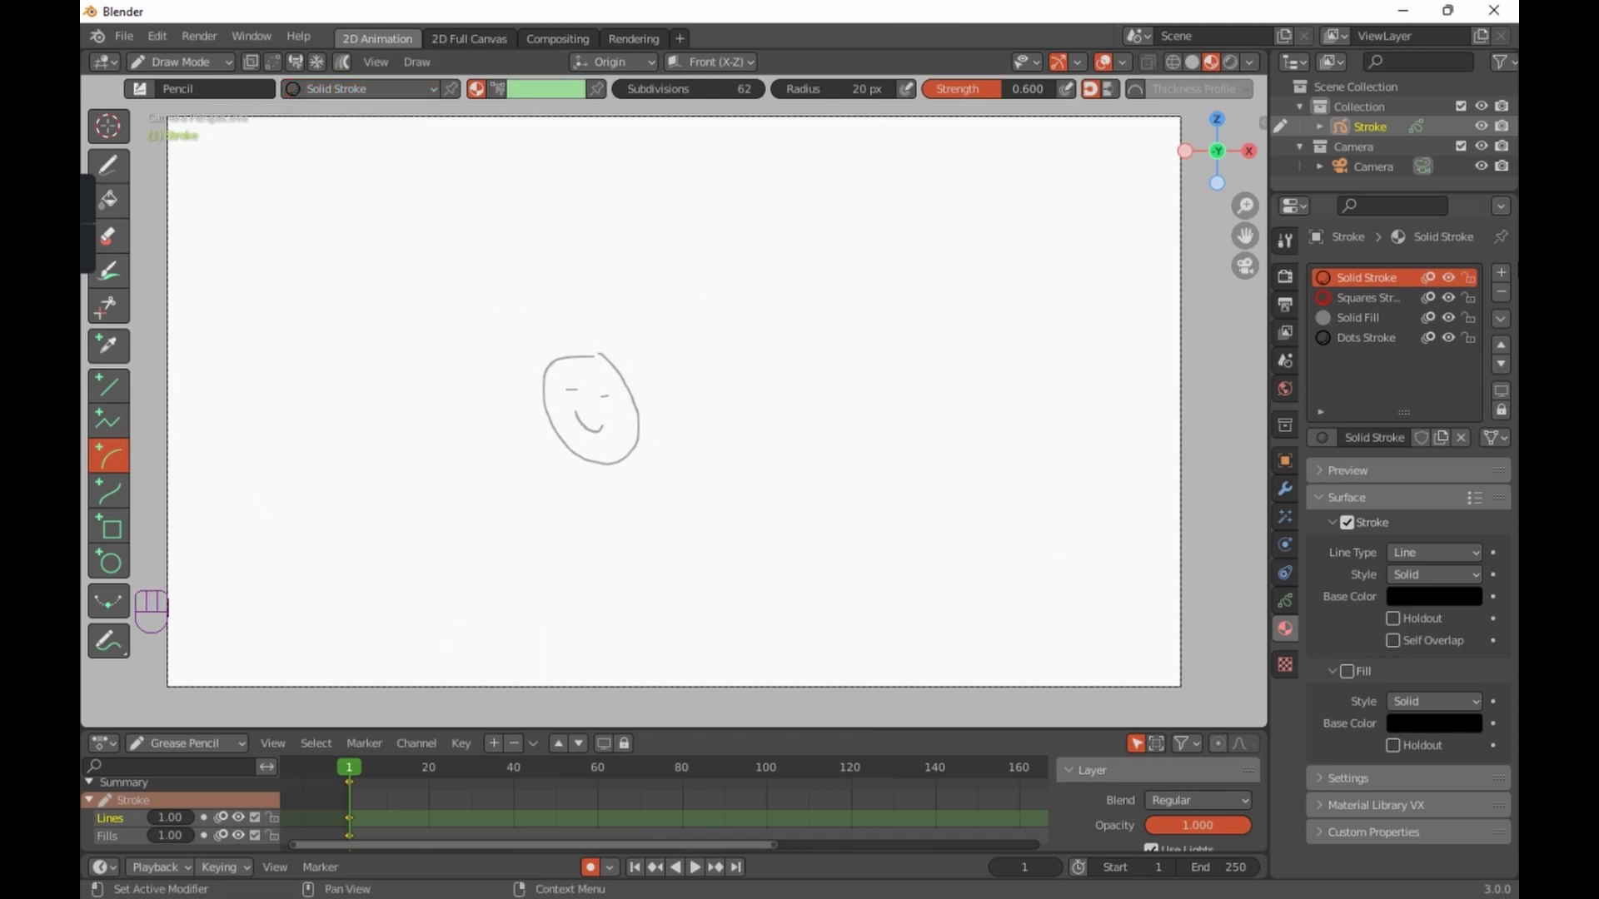
{"action": "left_click", "coordinate": [436, 91]}
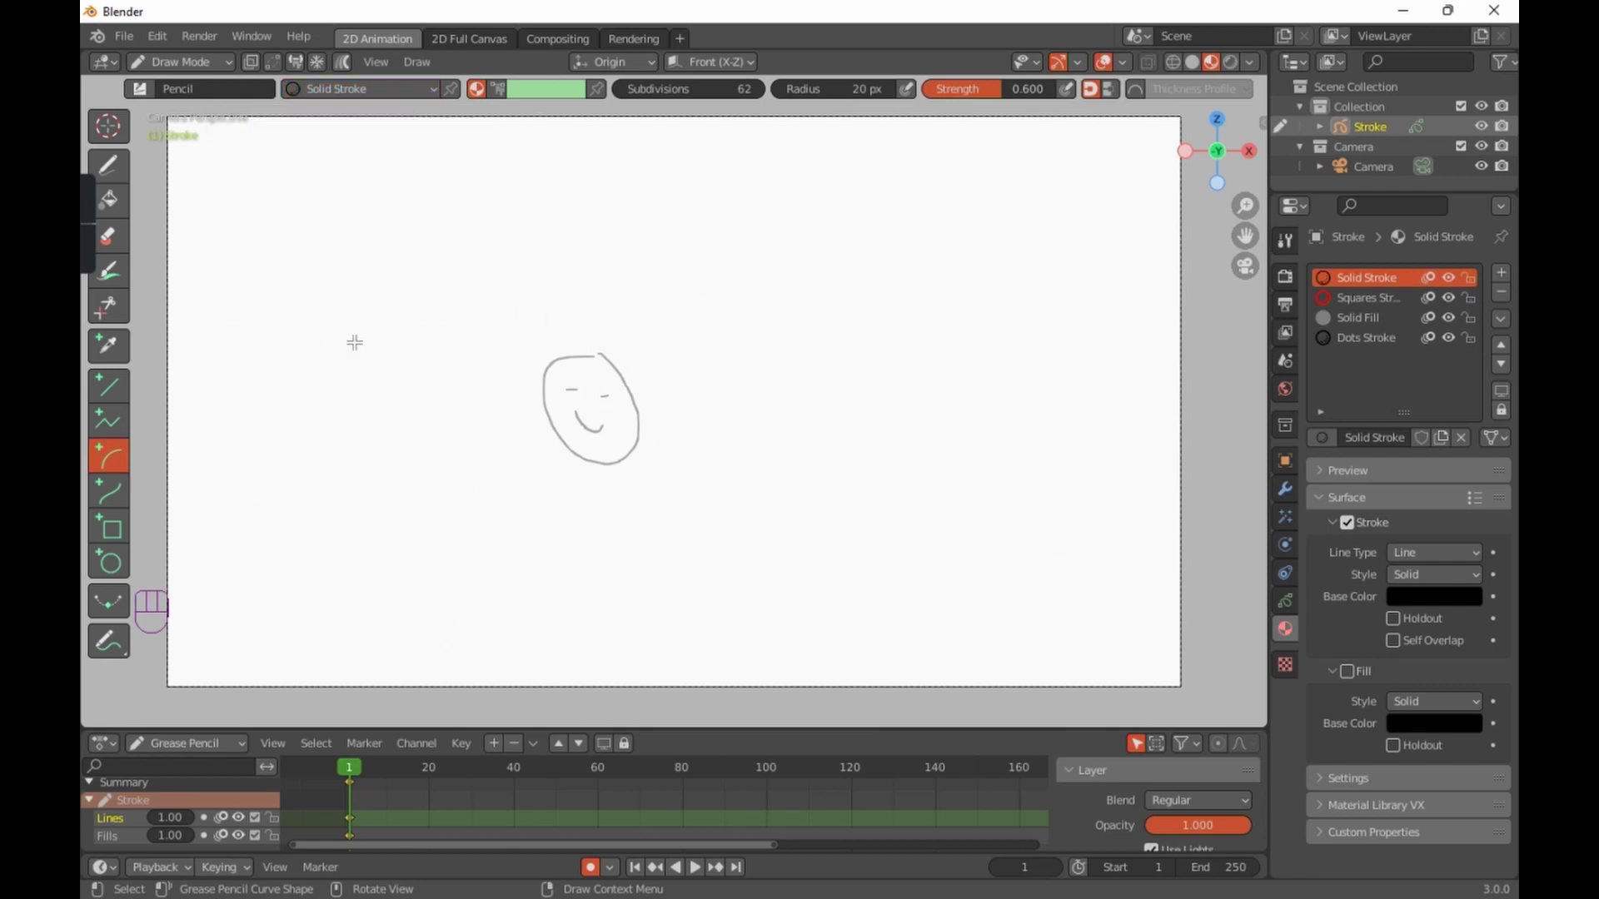
{"action": "left_click", "coordinate": [110, 166]}
{"action": "left_click_drag", "start_coordinate": [519, 373], "coordinate": [541, 463]}
{"action": "mouse_move", "coordinate": [592, 514]}
{"action": "left_mouse_down"}
{"action": "mouse_move", "coordinate": [677, 546]}
{"action": "mouse_move", "coordinate": [671, 564]}
{"action": "left_mouse_up"}
Step: Set the Pencil brush radius to 22 px in the viewport's quick brush settings
{"action": "right_click", "coordinate": [696, 452]}
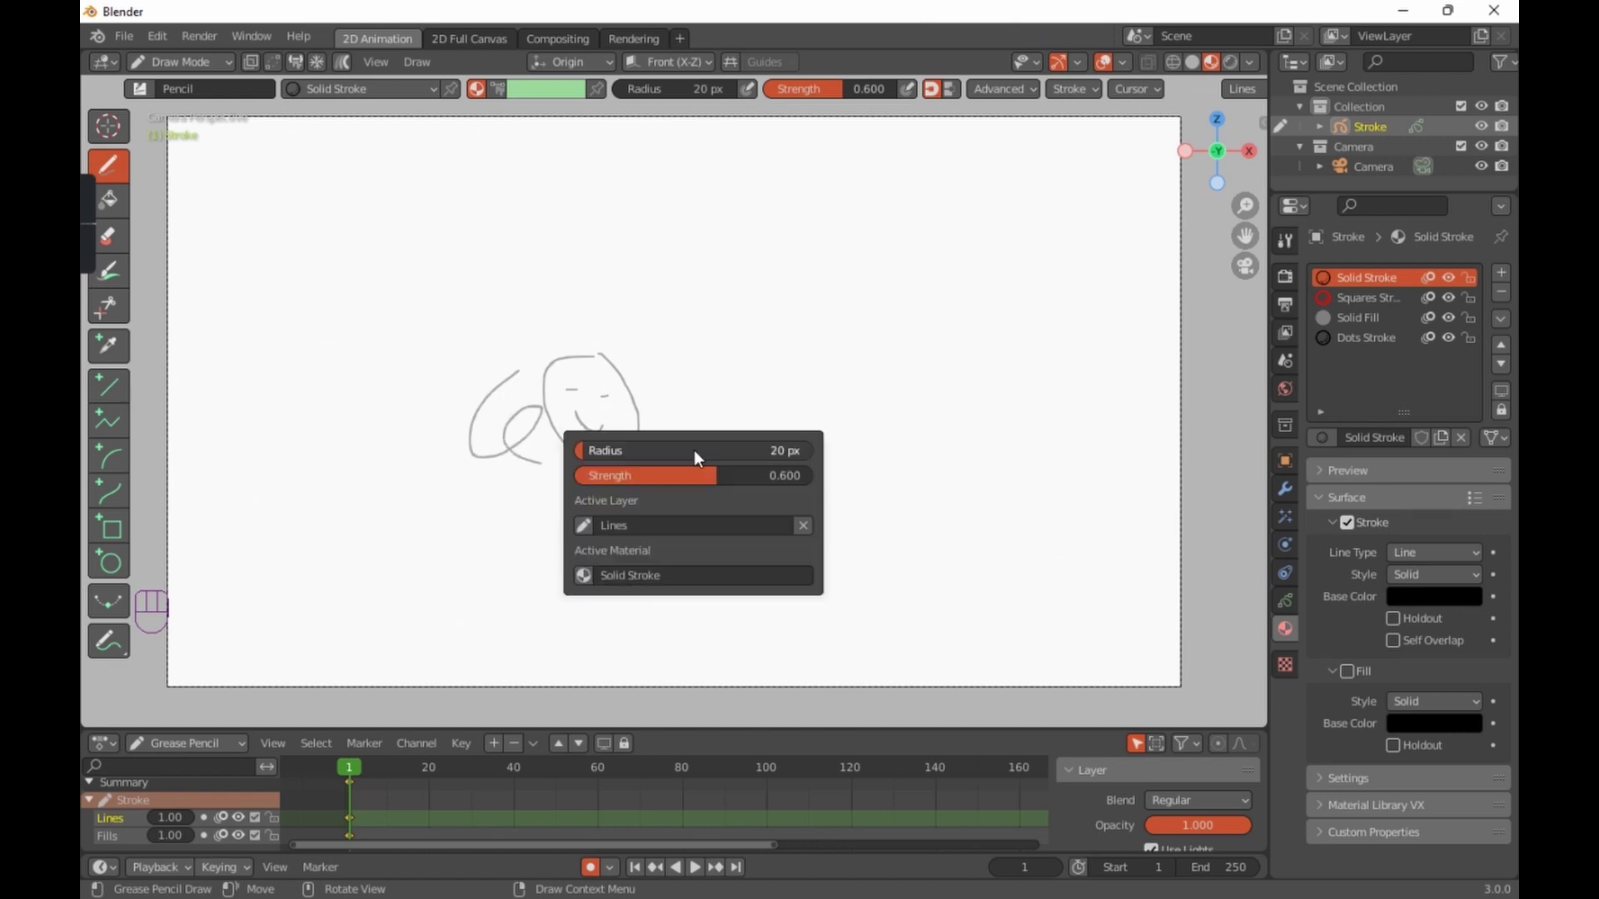
{"action": "right_click", "coordinate": [693, 450]}
{"action": "key", "text": "Escape"}
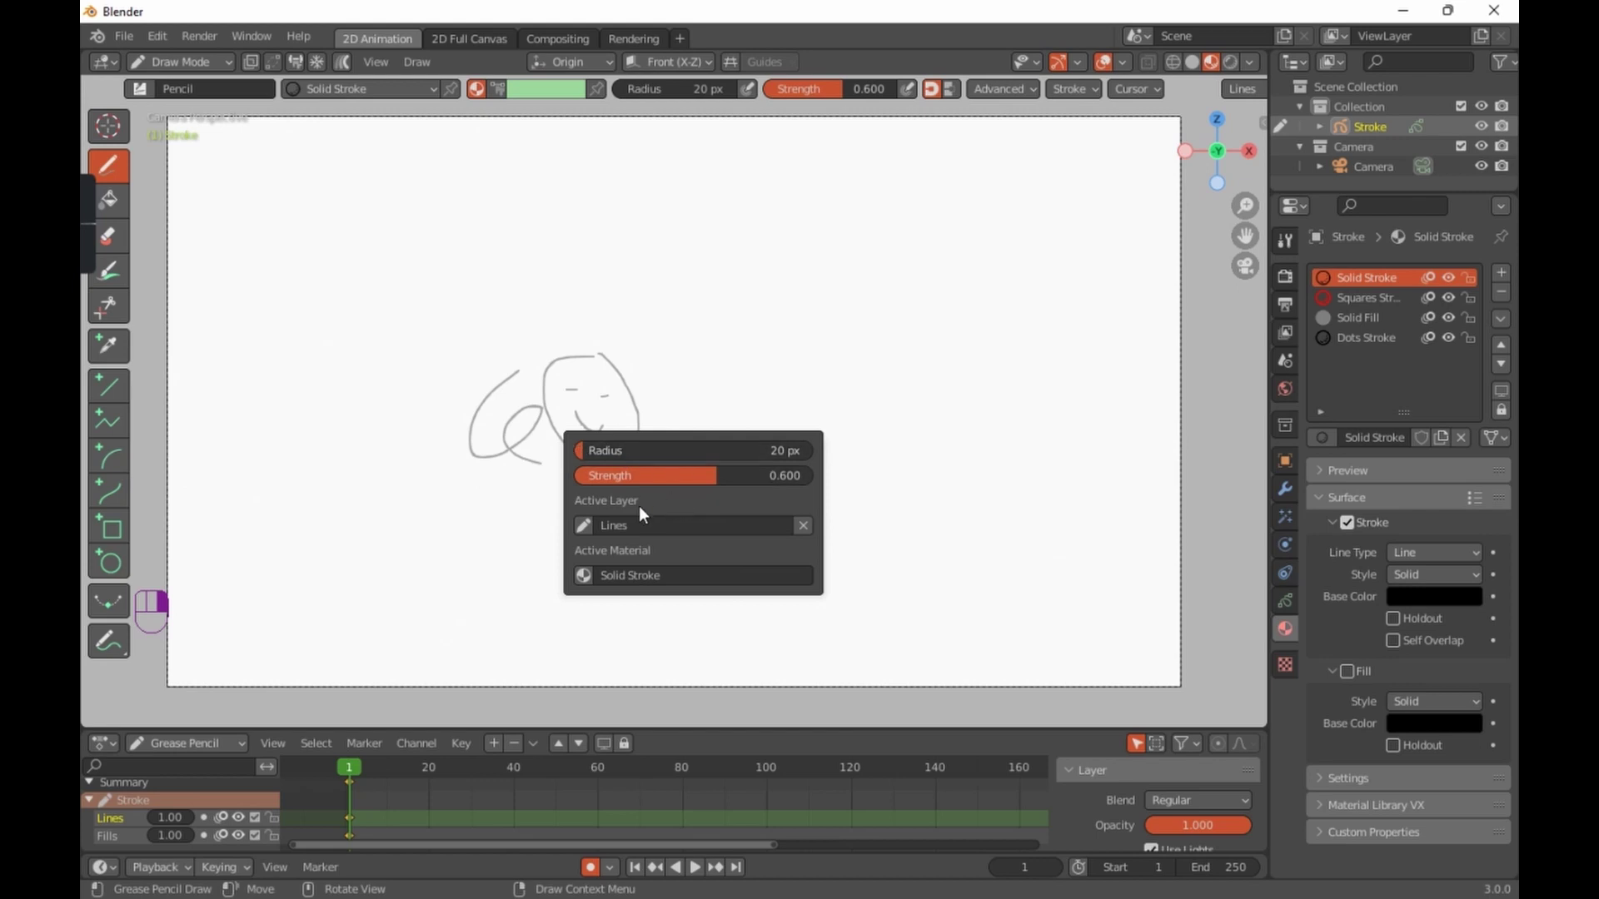
{"action": "left_click_drag", "start_coordinate": [585, 450], "coordinate": [618, 451]}
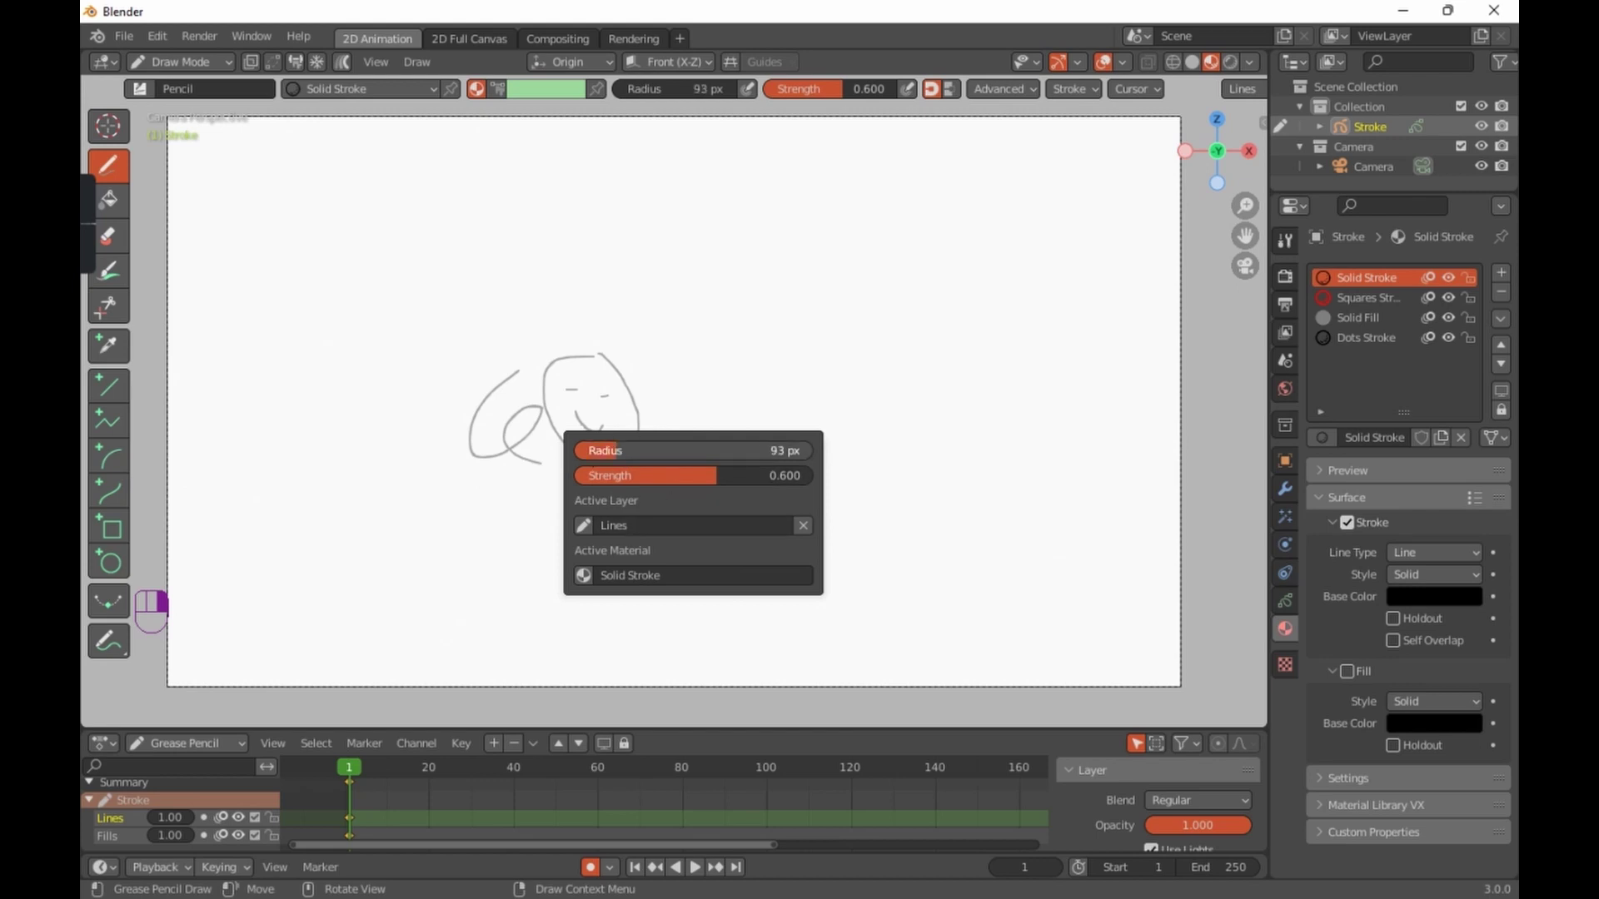
{"action": "right_click", "coordinate": [618, 449]}
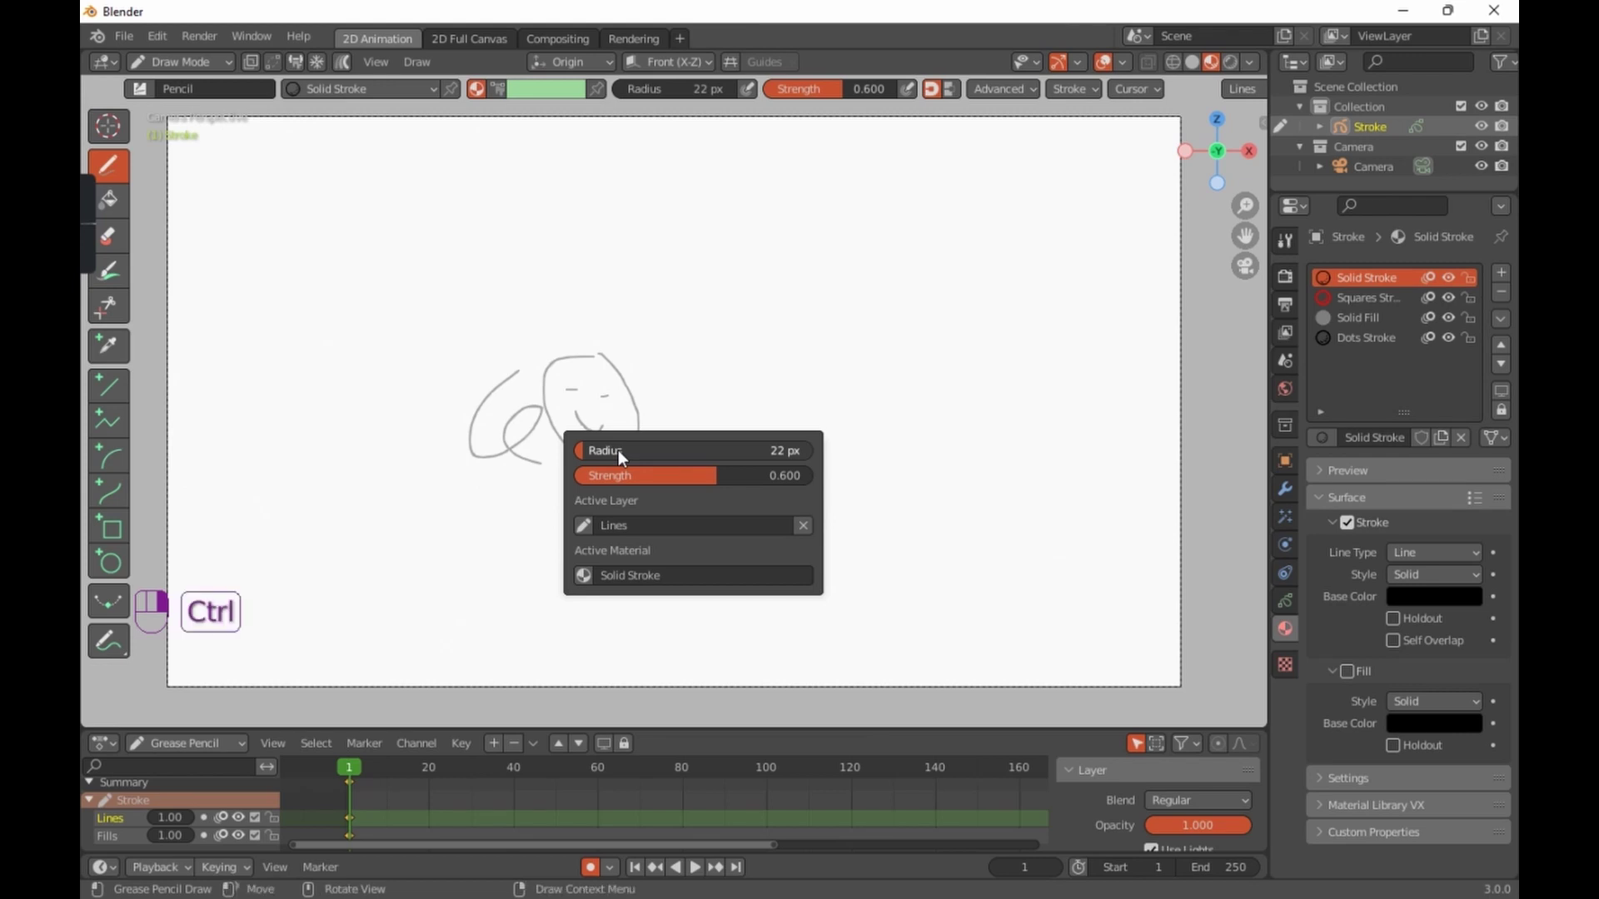
Step: Check the brush, active layer and active material options in the quick brush settings, and undo the looping strokes around the smiley face
{"action": "left_click_drag", "start_coordinate": [583, 448], "coordinate": [783, 449]}
{"action": "right_click", "coordinate": [783, 449]}
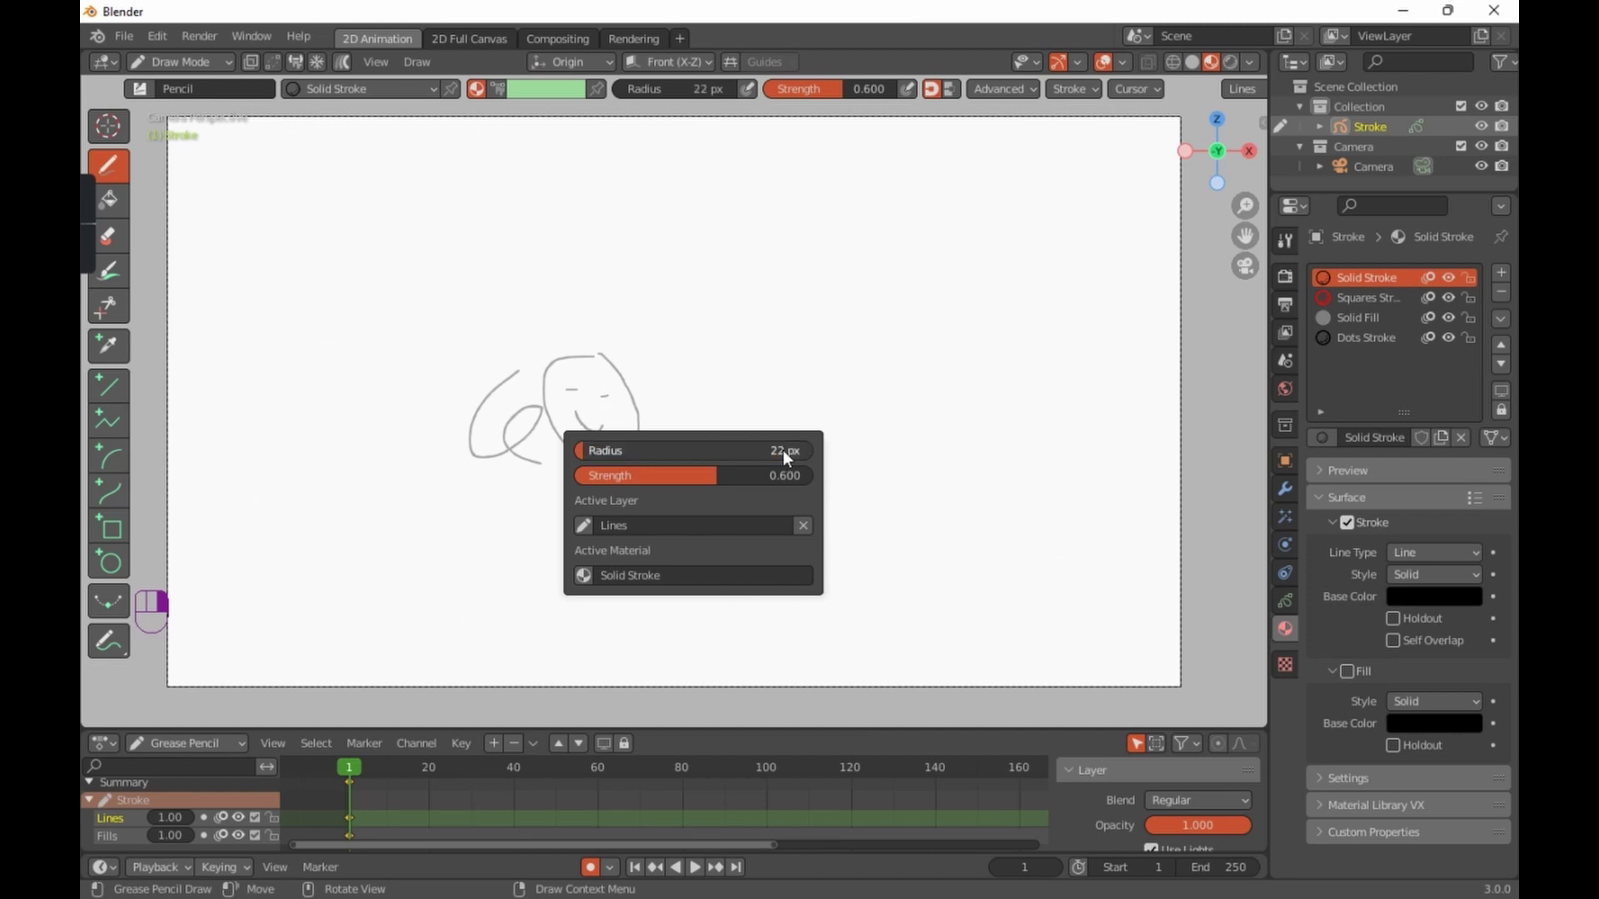
{"action": "left_click", "coordinate": [580, 528]}
{"action": "left_click", "coordinate": [587, 548]}
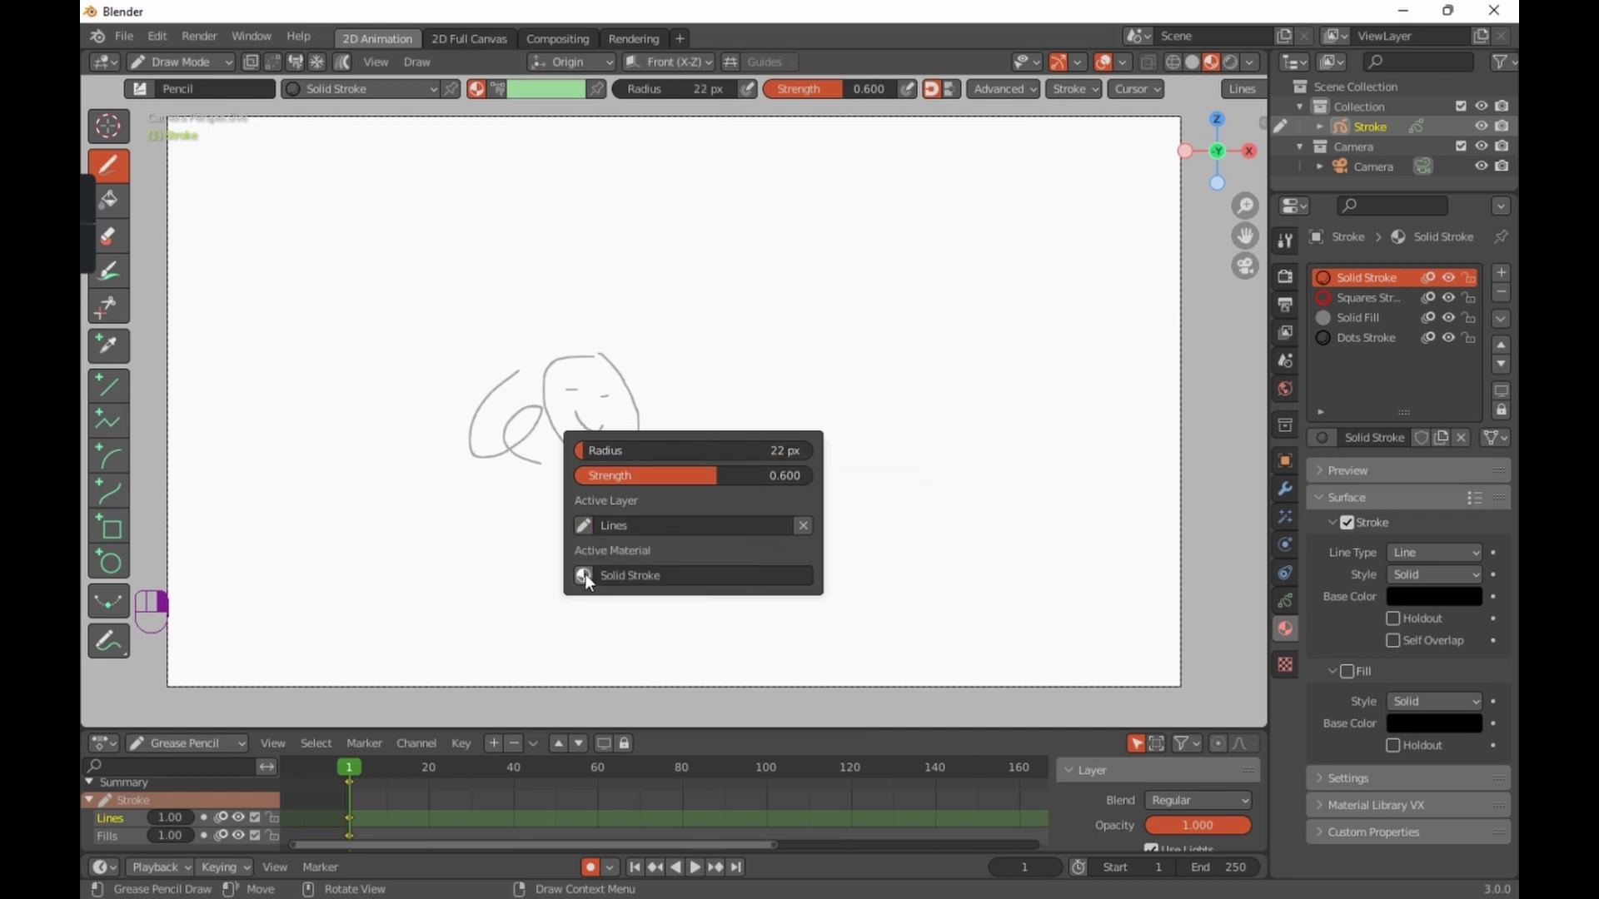
{"action": "left_click", "coordinate": [584, 574]}
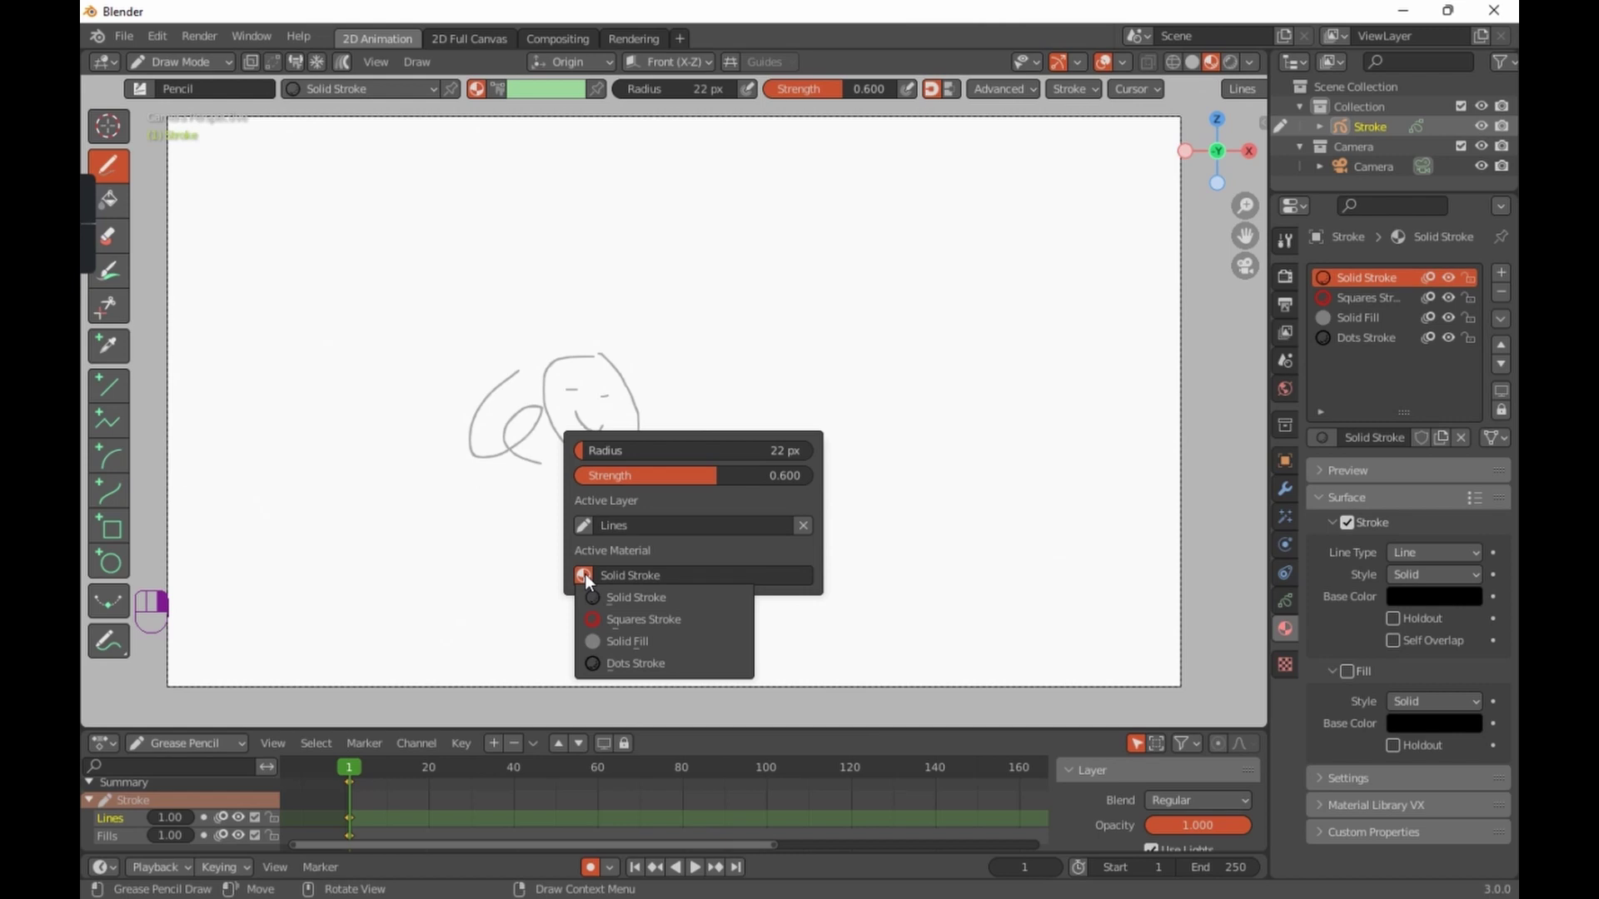
{"action": "left_click", "coordinate": [585, 574]}
{"action": "left_click", "coordinate": [585, 575]}
{"action": "left_click", "coordinate": [584, 575]}
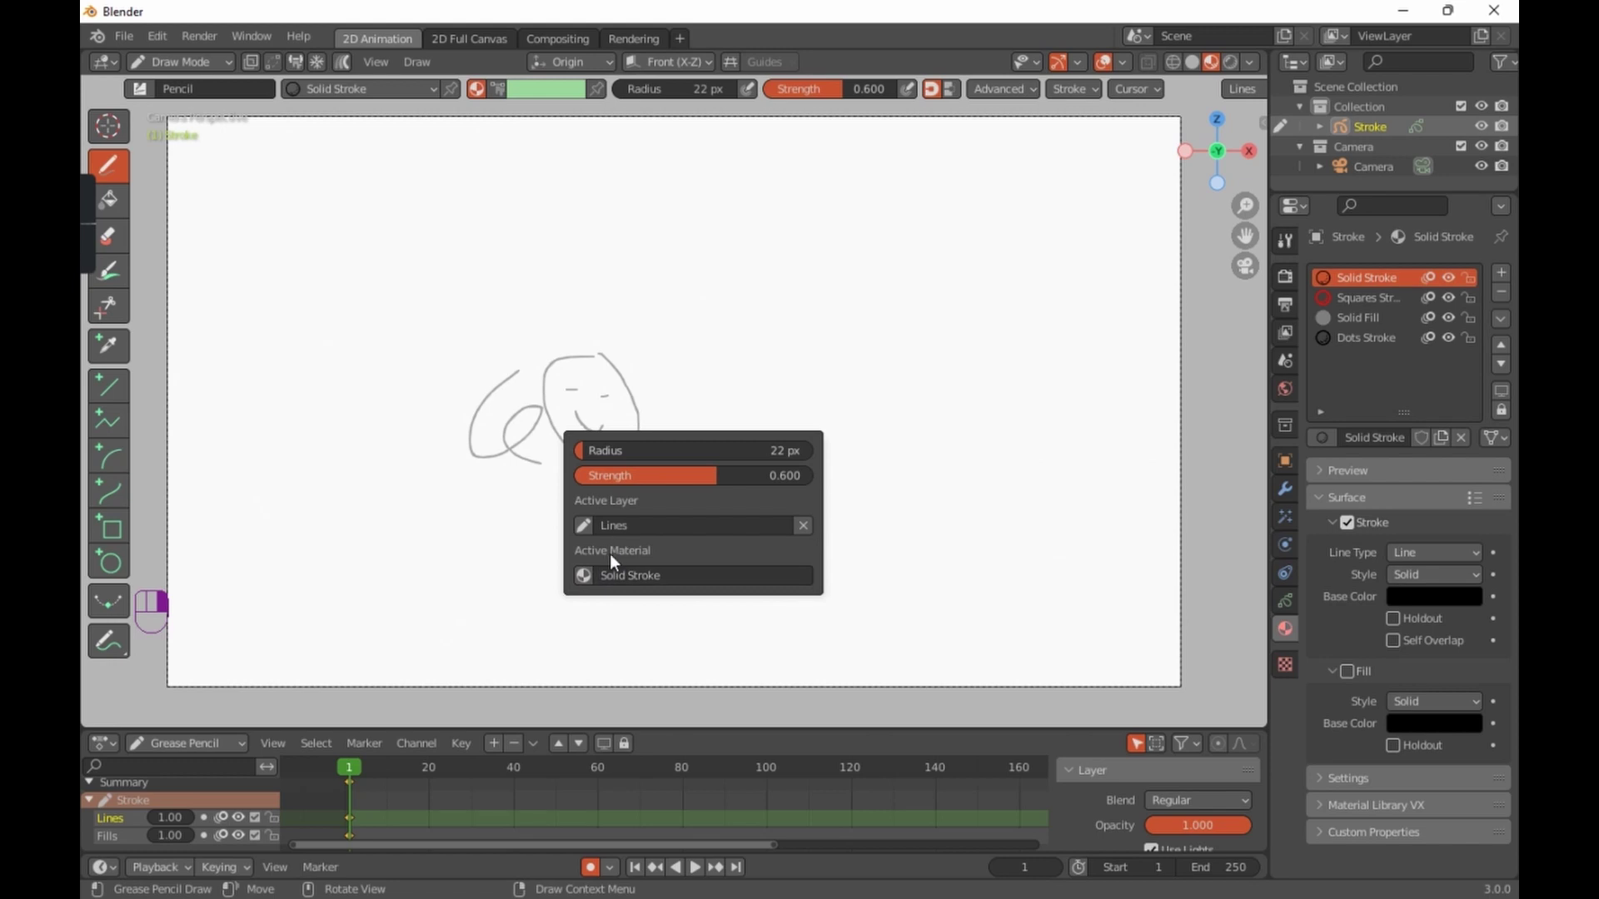
{"action": "key", "text": "ctrl+z"}
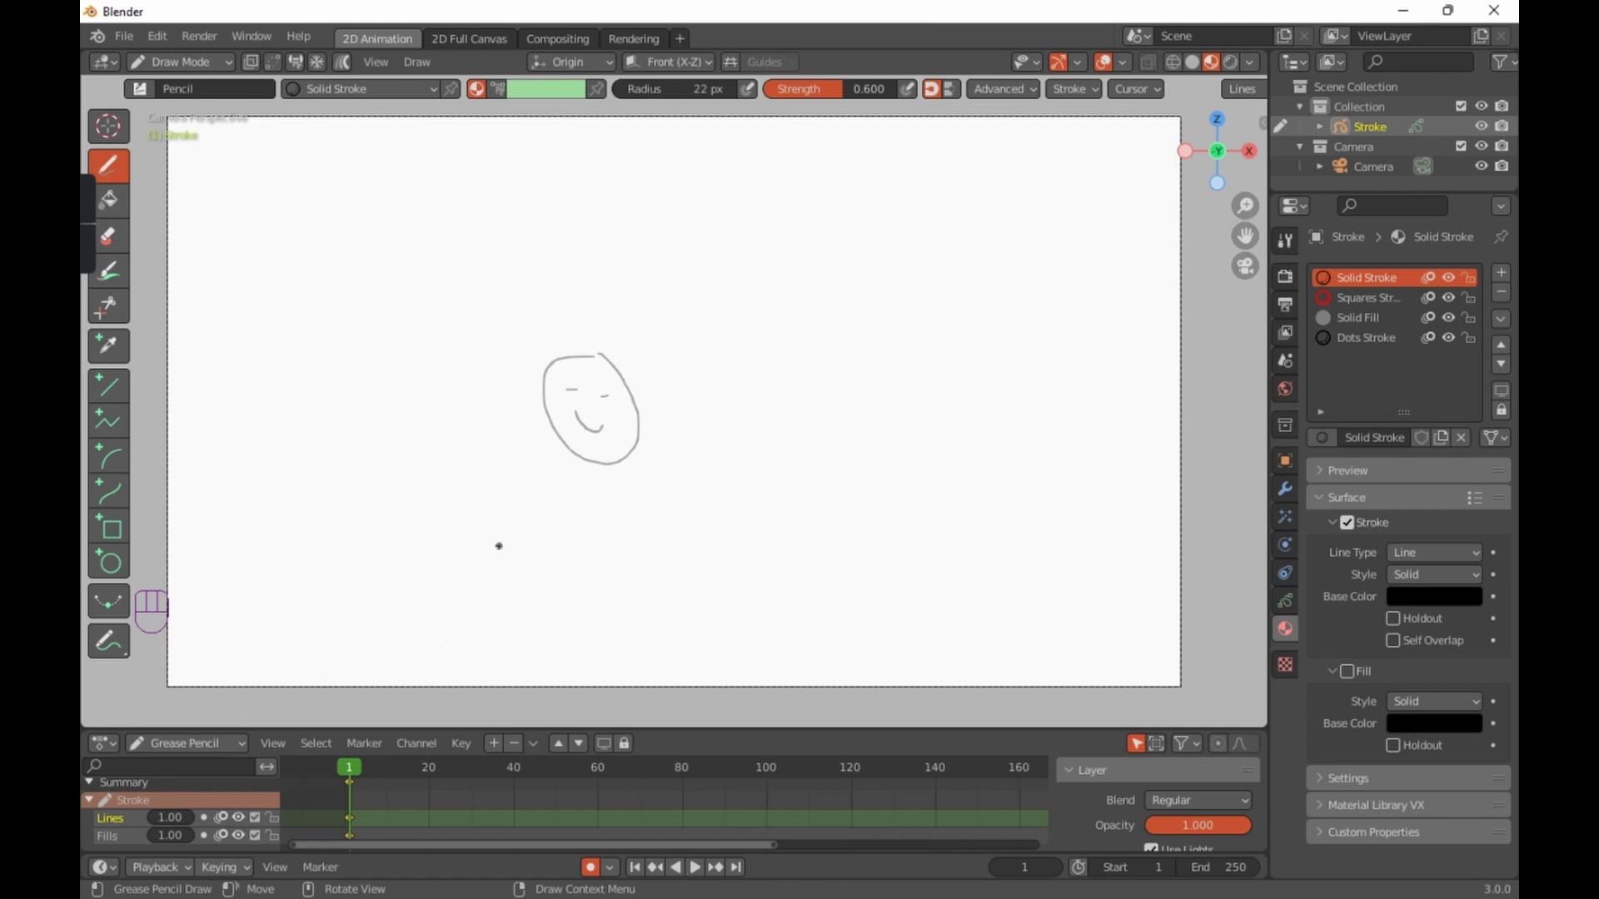
Step: Add a new layer above Lines in the Grease Pencil object's data properties
{"action": "left_click", "coordinate": [1277, 602]}
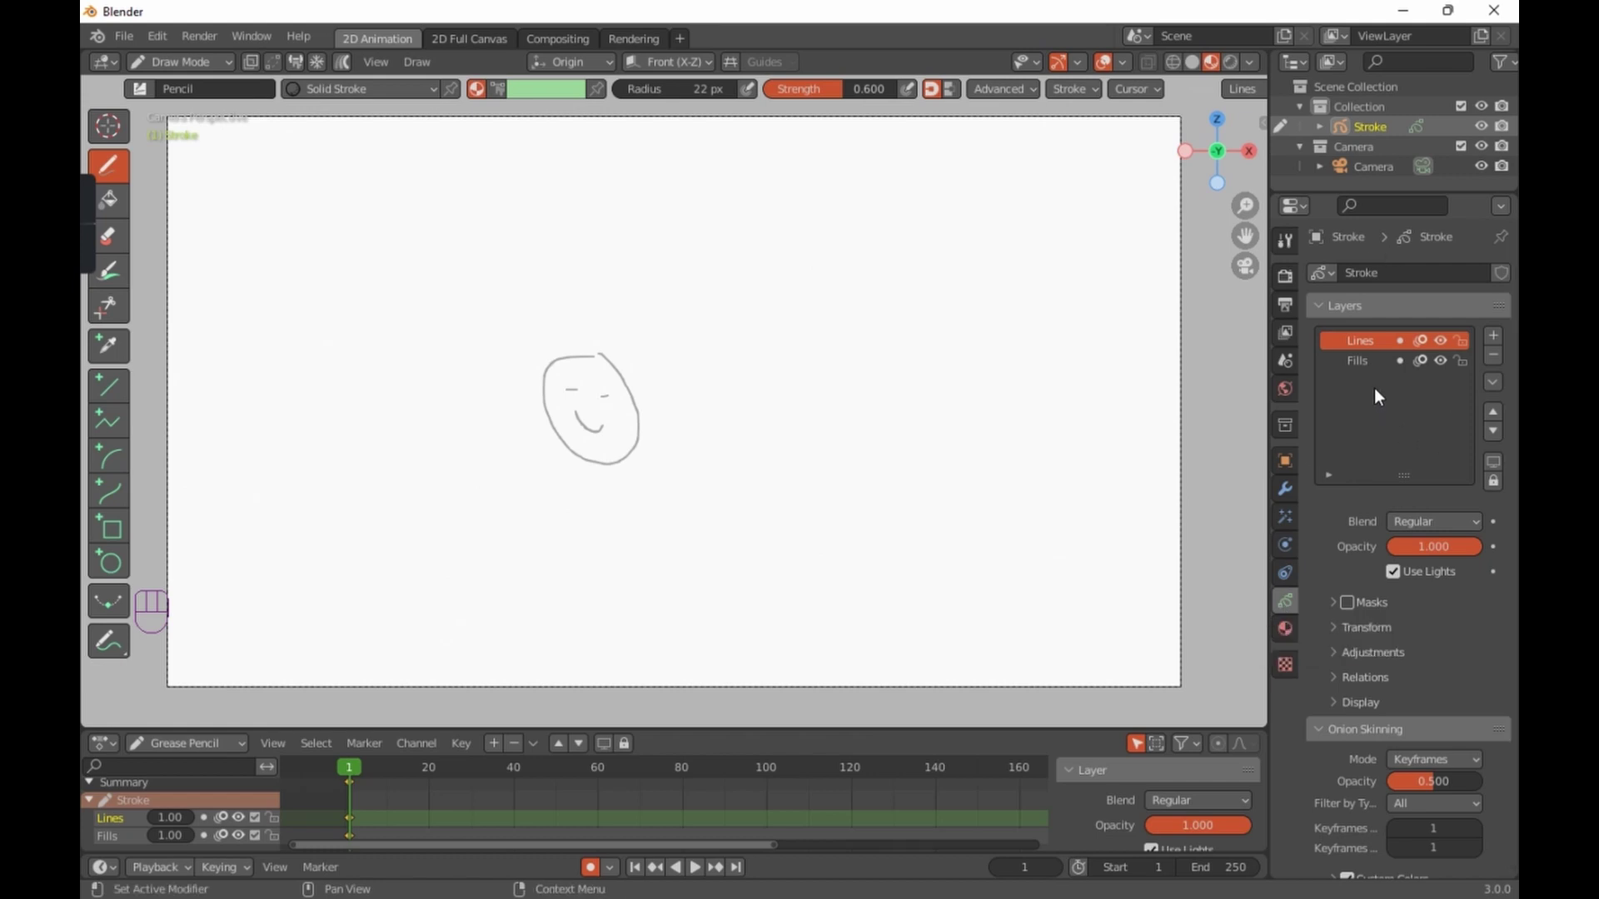
{"action": "left_click", "coordinate": [1492, 337]}
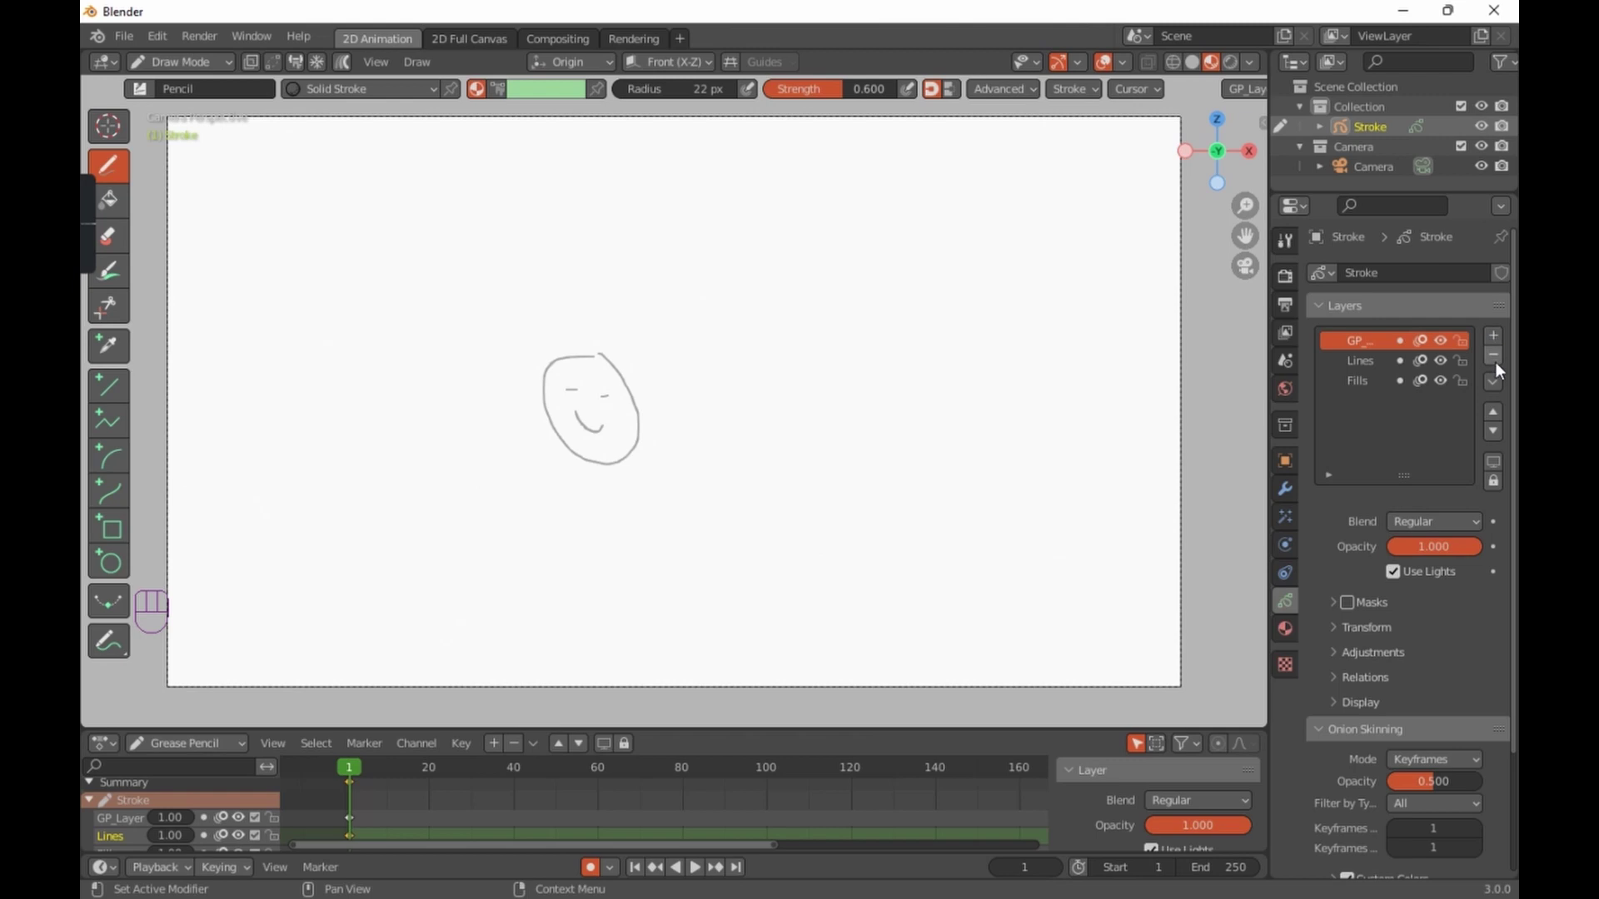
{"action": "left_click", "coordinate": [1493, 356]}
{"action": "left_click", "coordinate": [1493, 336]}
Step: Rename the Lines layer as sketch
{"action": "double_click", "coordinate": [1360, 341]}
{"action": "double_click", "coordinate": [1355, 360]}
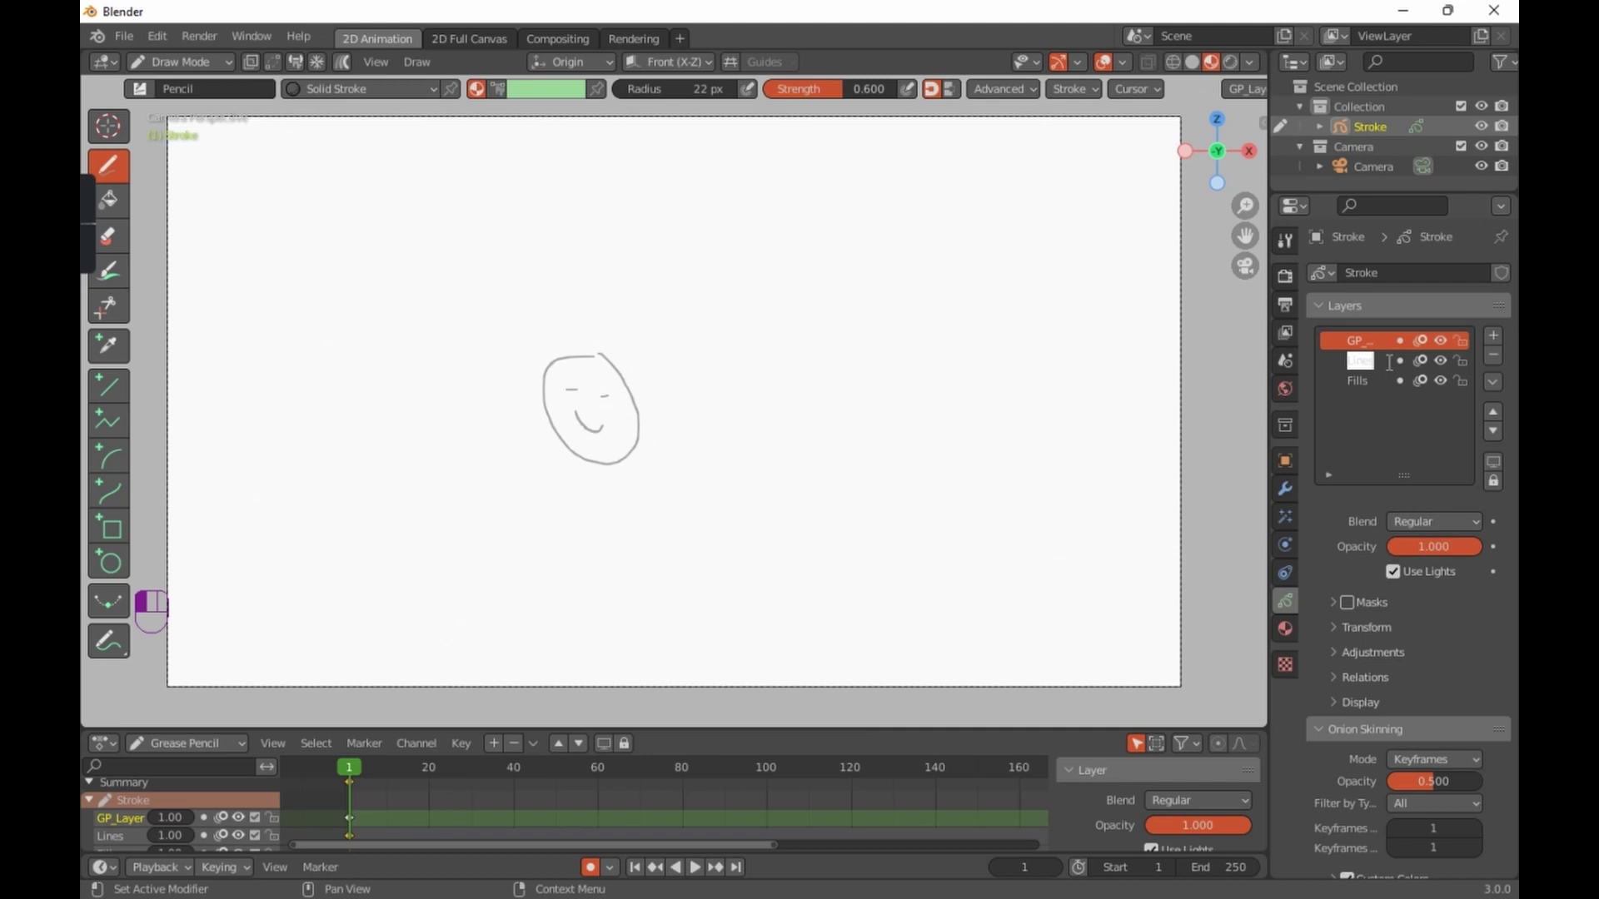
{"action": "type", "text": "sketch"}
{"action": "key", "text": "Return"}
Step: Add another layer on top of the stack and draw a long wavy stroke across the whole canvas on it
{"action": "left_click", "coordinate": [1494, 336]}
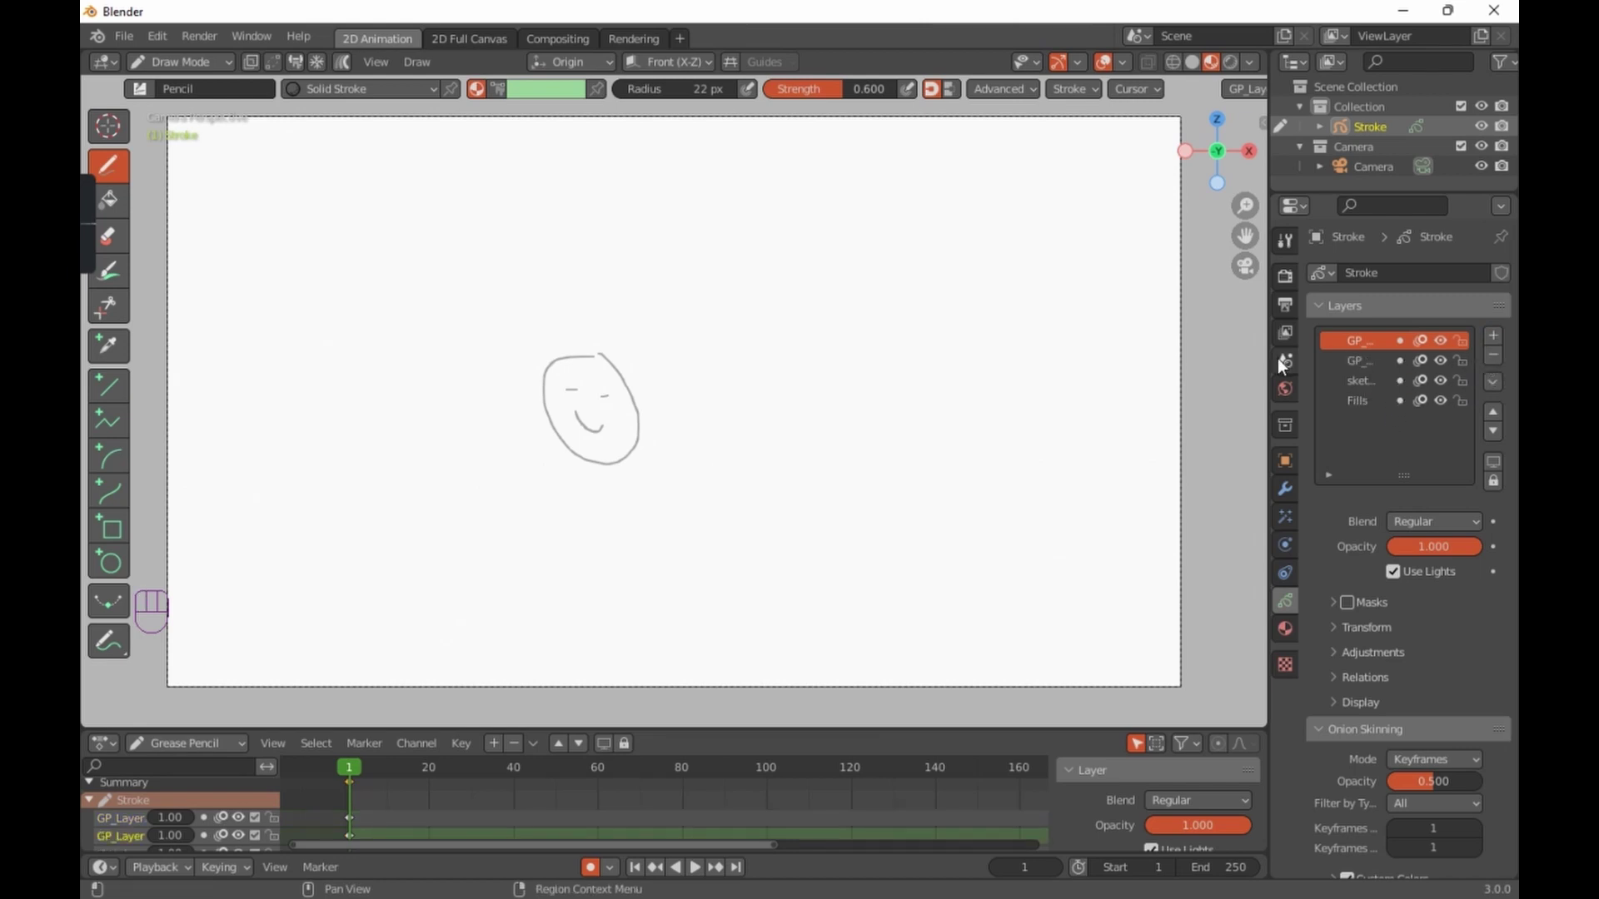
{"action": "mouse_move", "coordinate": [201, 273]}
{"action": "left_mouse_down"}
{"action": "mouse_move", "coordinate": [439, 521]}
{"action": "mouse_move", "coordinate": [882, 448]}
{"action": "mouse_move", "coordinate": [1078, 622]}
{"action": "left_mouse_up"}
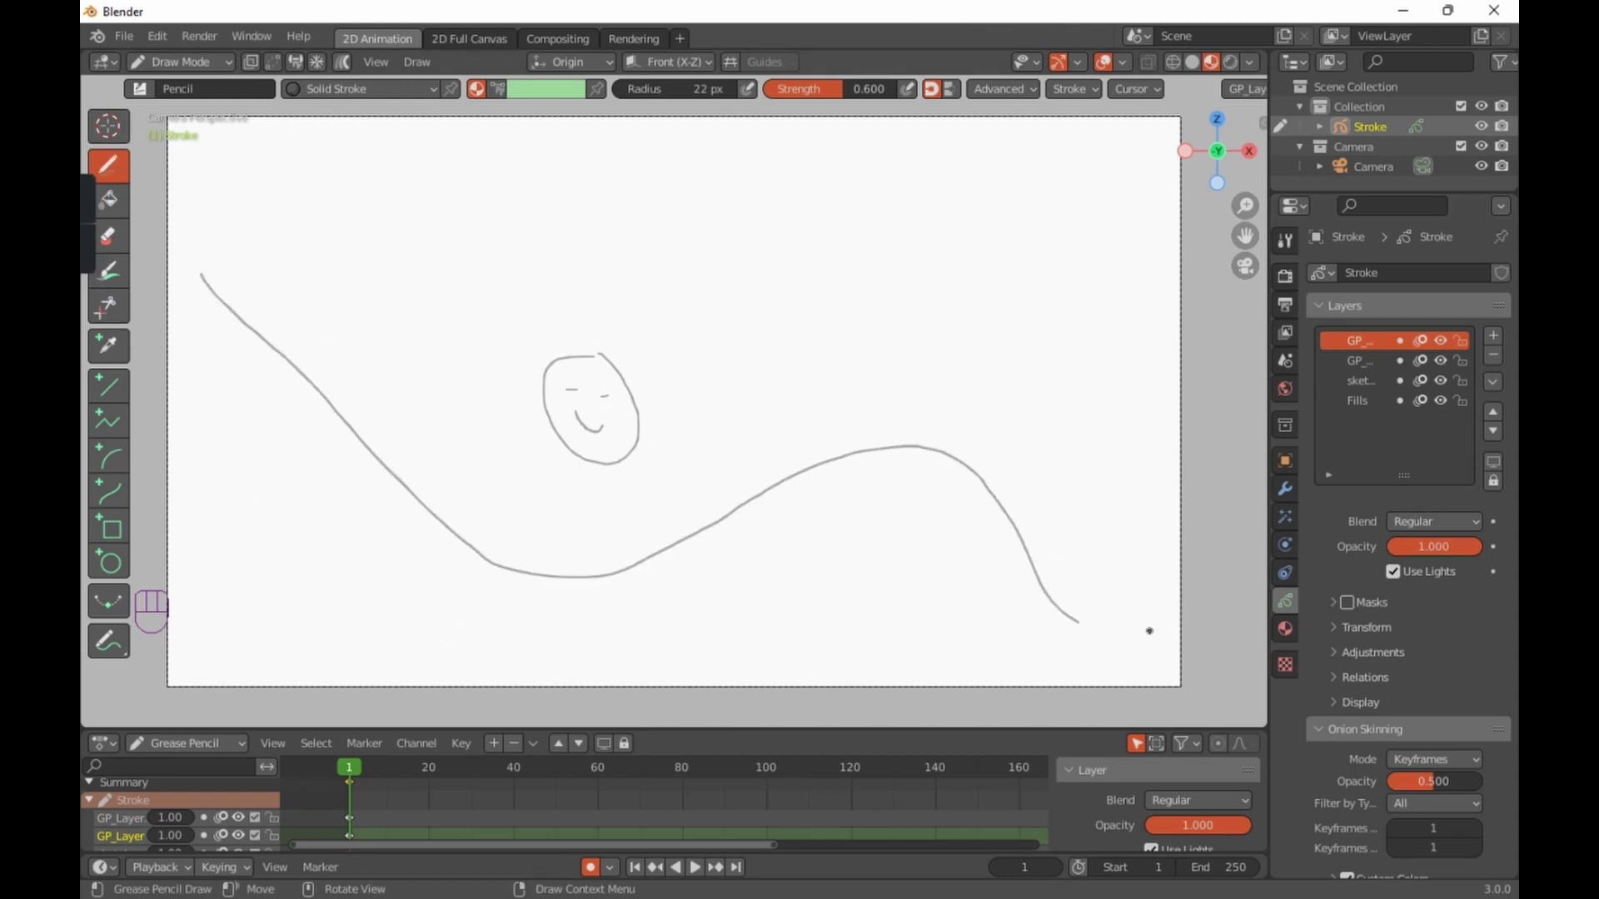
Step: Lock the topmost layer in the timeline's channel list and toggle its visibility off and on
{"action": "scroll", "coordinate": [349, 784], "scroll_direction": "down", "scroll_amount": 2}
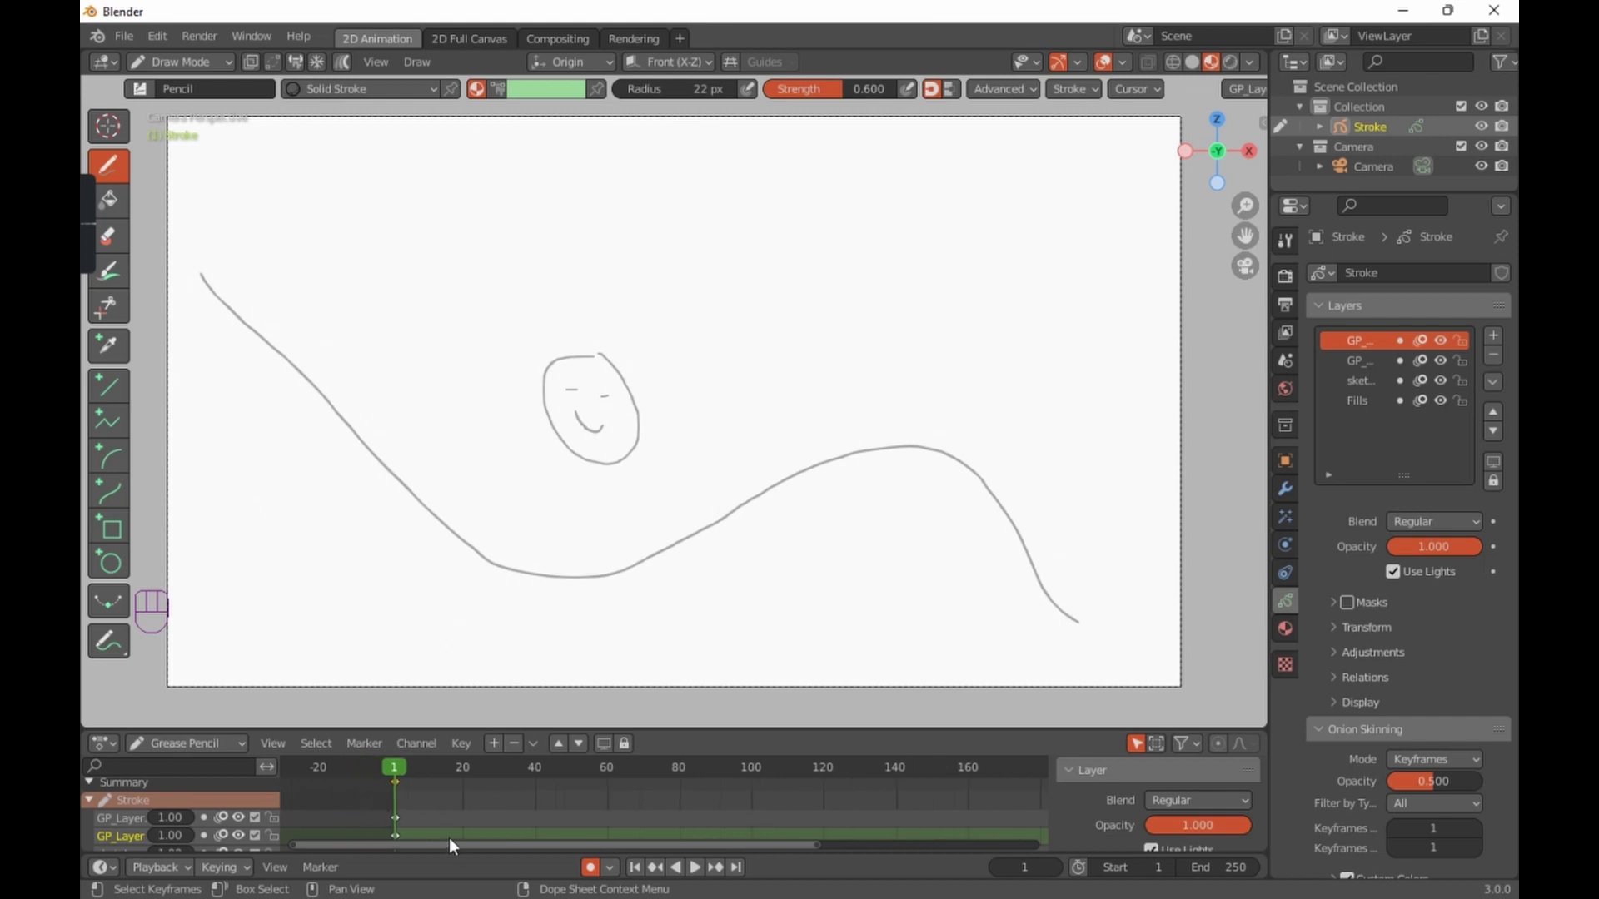
{"action": "scroll", "coordinate": [702, 832], "scroll_direction": "up", "scroll_amount": 1}
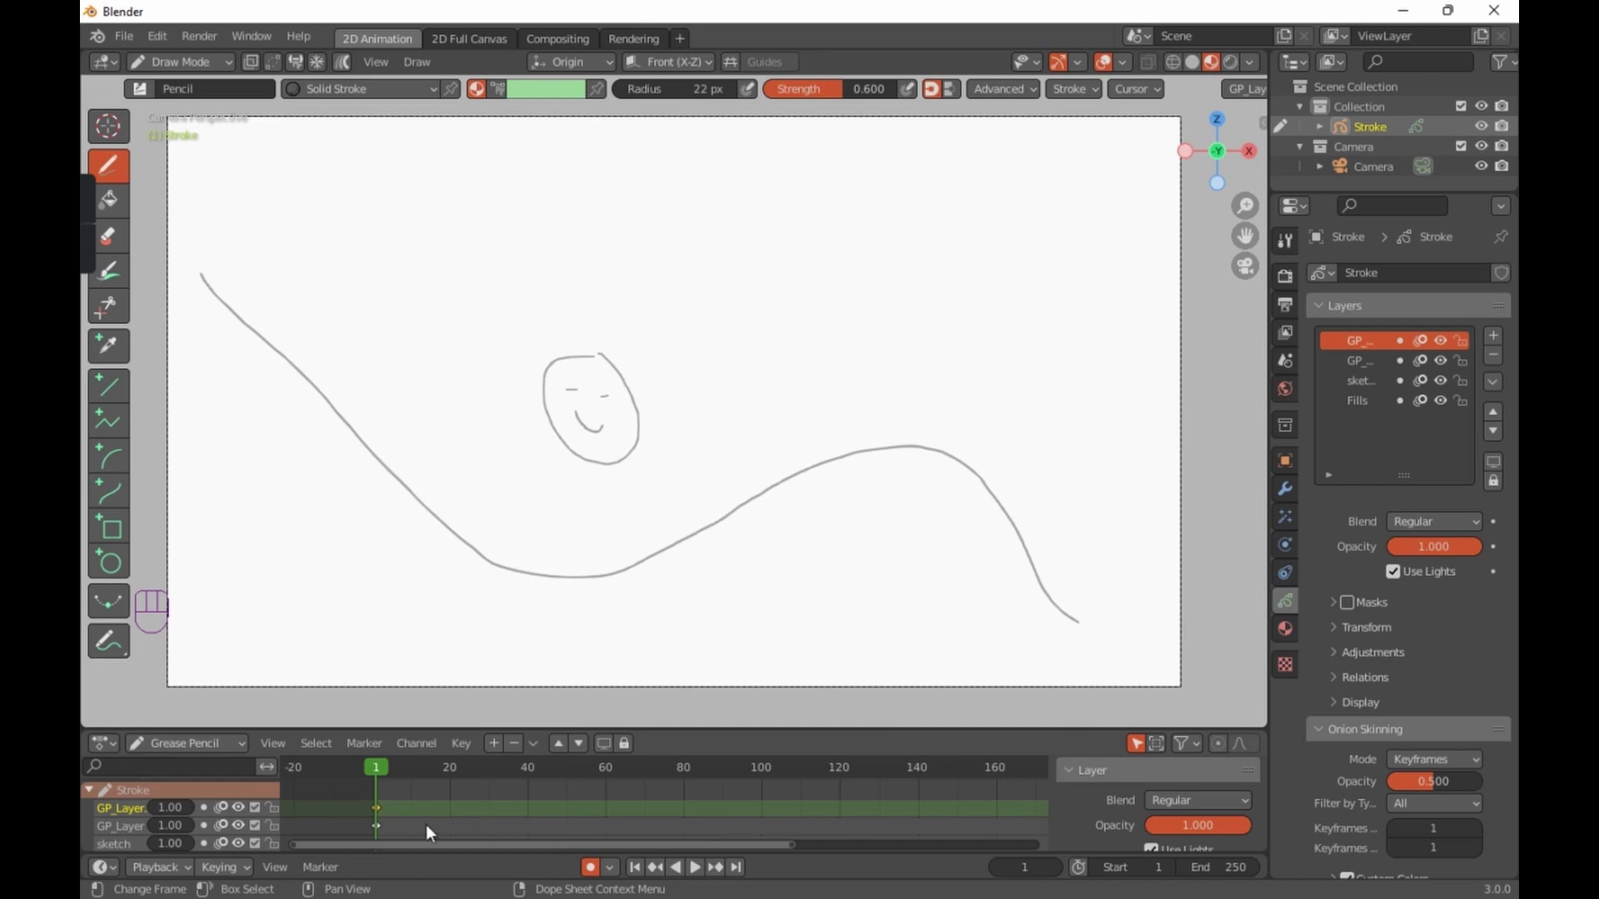
{"action": "left_click", "coordinate": [273, 806]}
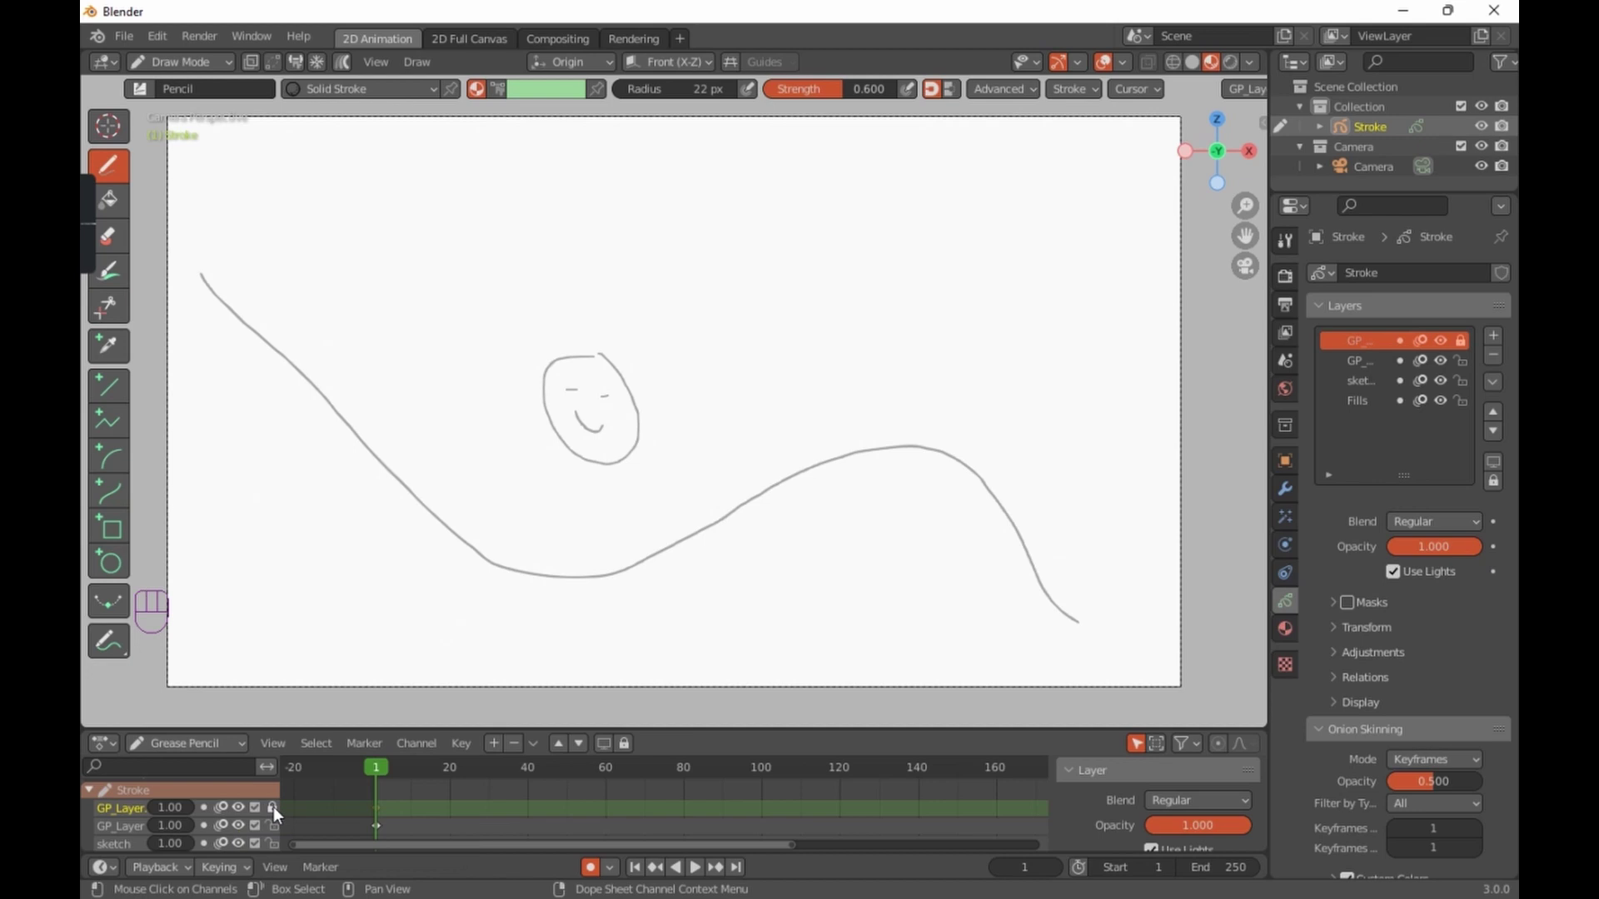
{"action": "left_click", "coordinate": [238, 807]}
{"action": "left_click", "coordinate": [238, 807]}
{"action": "left_click", "coordinate": [238, 807]}
{"action": "left_click", "coordinate": [238, 807]}
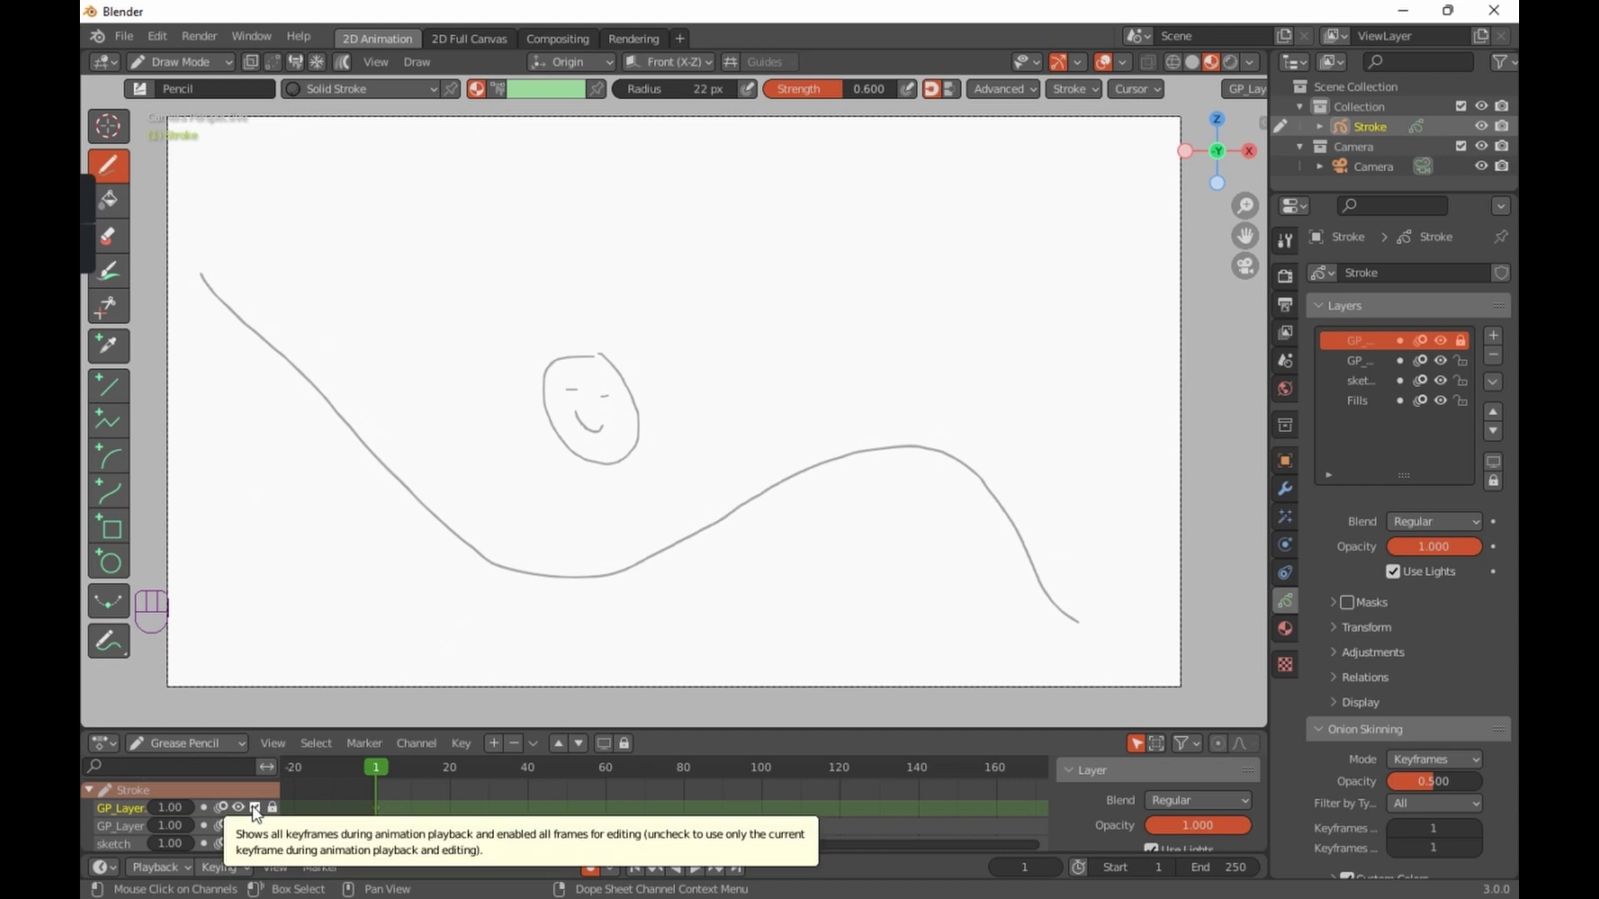
{"action": "left_click", "coordinate": [223, 807]}
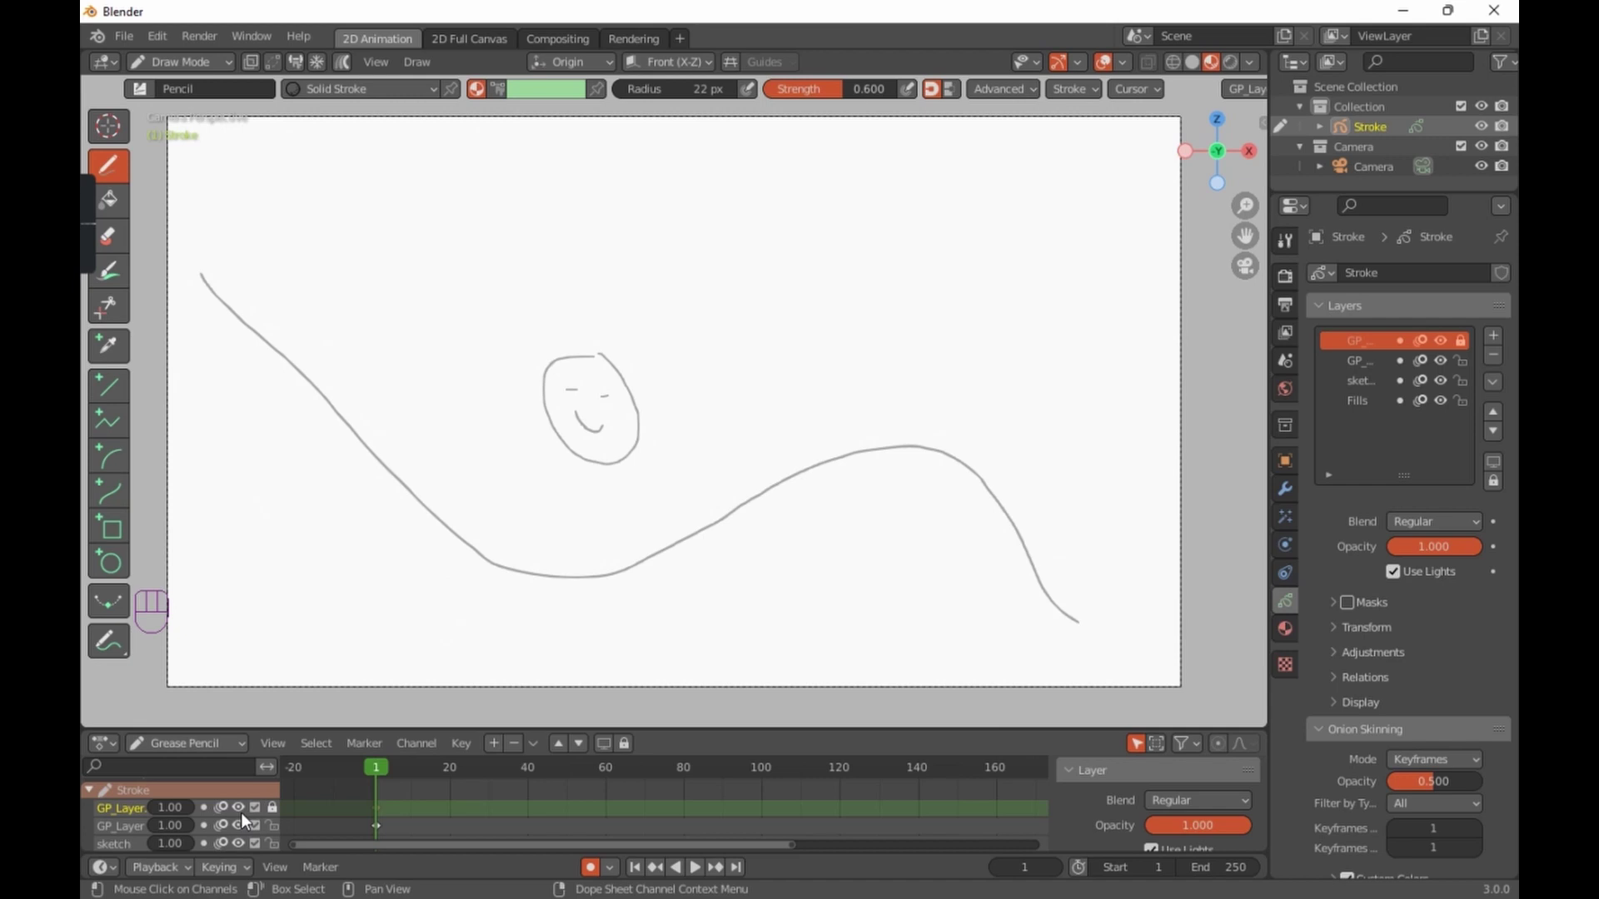
Step: Toggle the topmost layer's lock in the data properties' layer list, leaving the layer locked
{"action": "left_click", "coordinate": [1459, 347]}
{"action": "left_click", "coordinate": [1459, 346]}
{"action": "left_click", "coordinate": [1459, 348]}
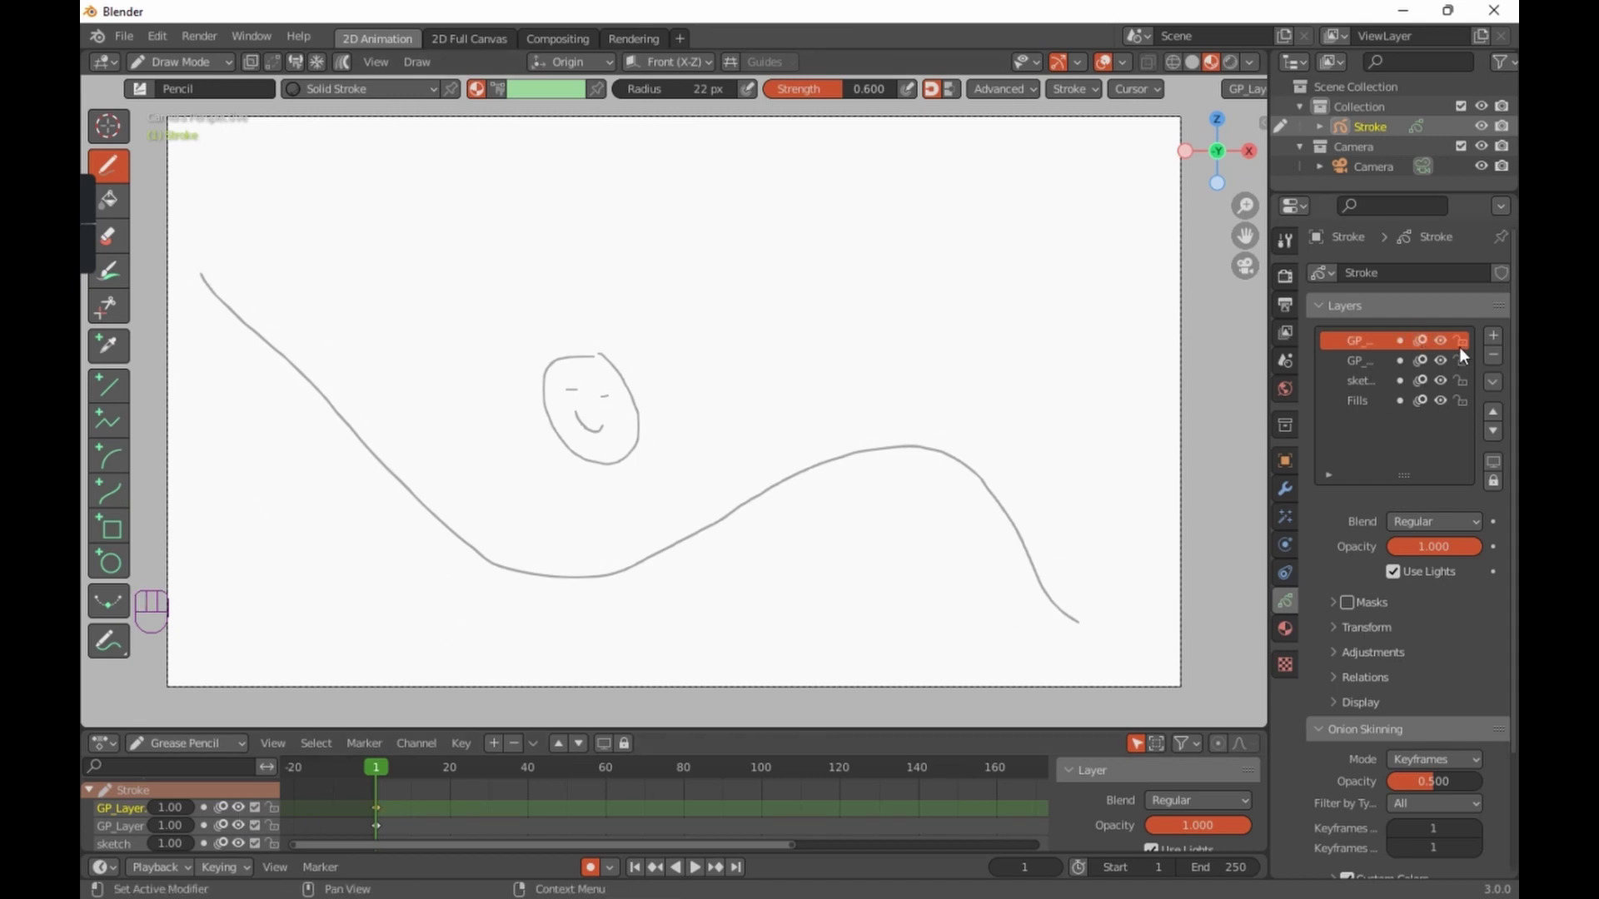
{"action": "left_click", "coordinate": [1458, 346]}
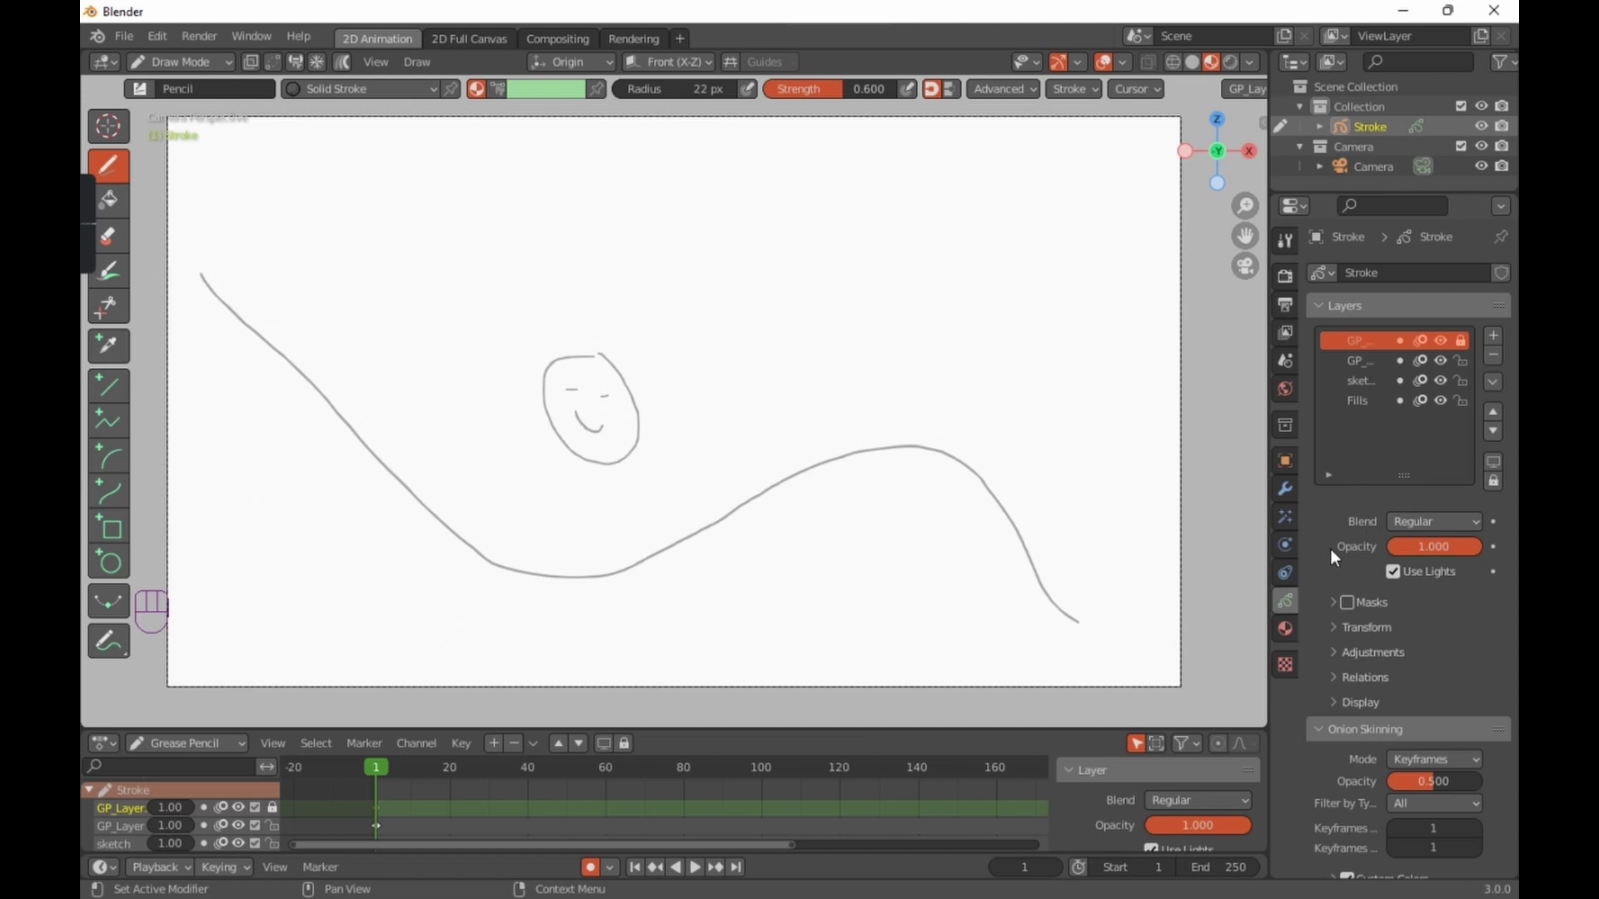
Step: Make the sketch layer the active layer in the layer list
{"action": "scroll", "coordinate": [1314, 553], "scroll_direction": "down", "scroll_amount": 4}
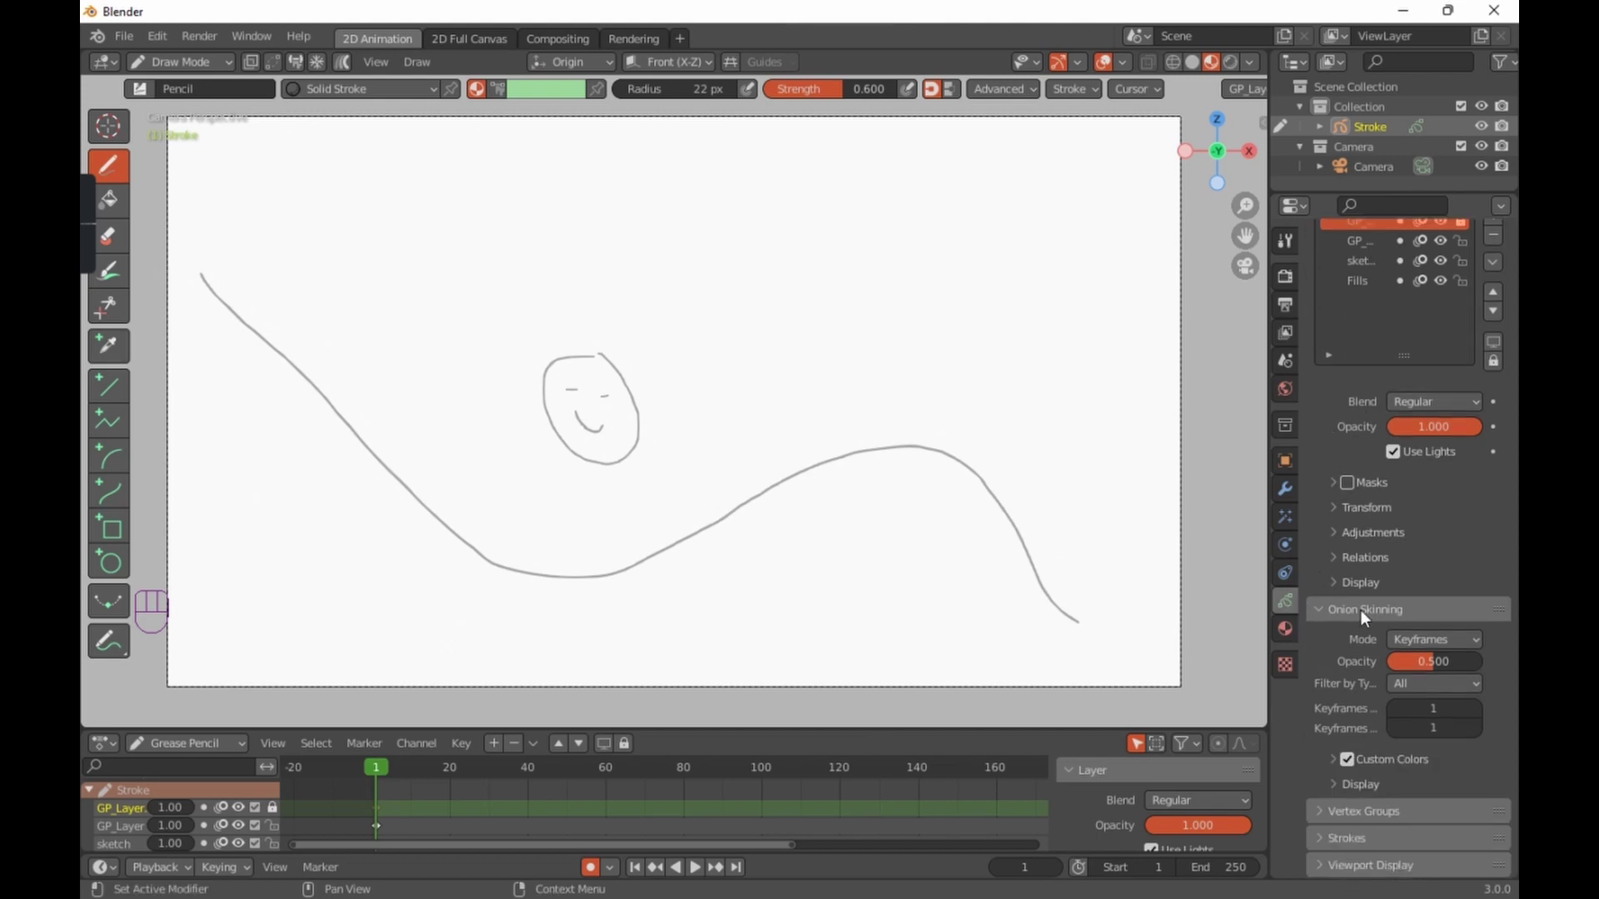
{"action": "scroll", "coordinate": [1377, 423], "scroll_direction": "up", "scroll_amount": 4}
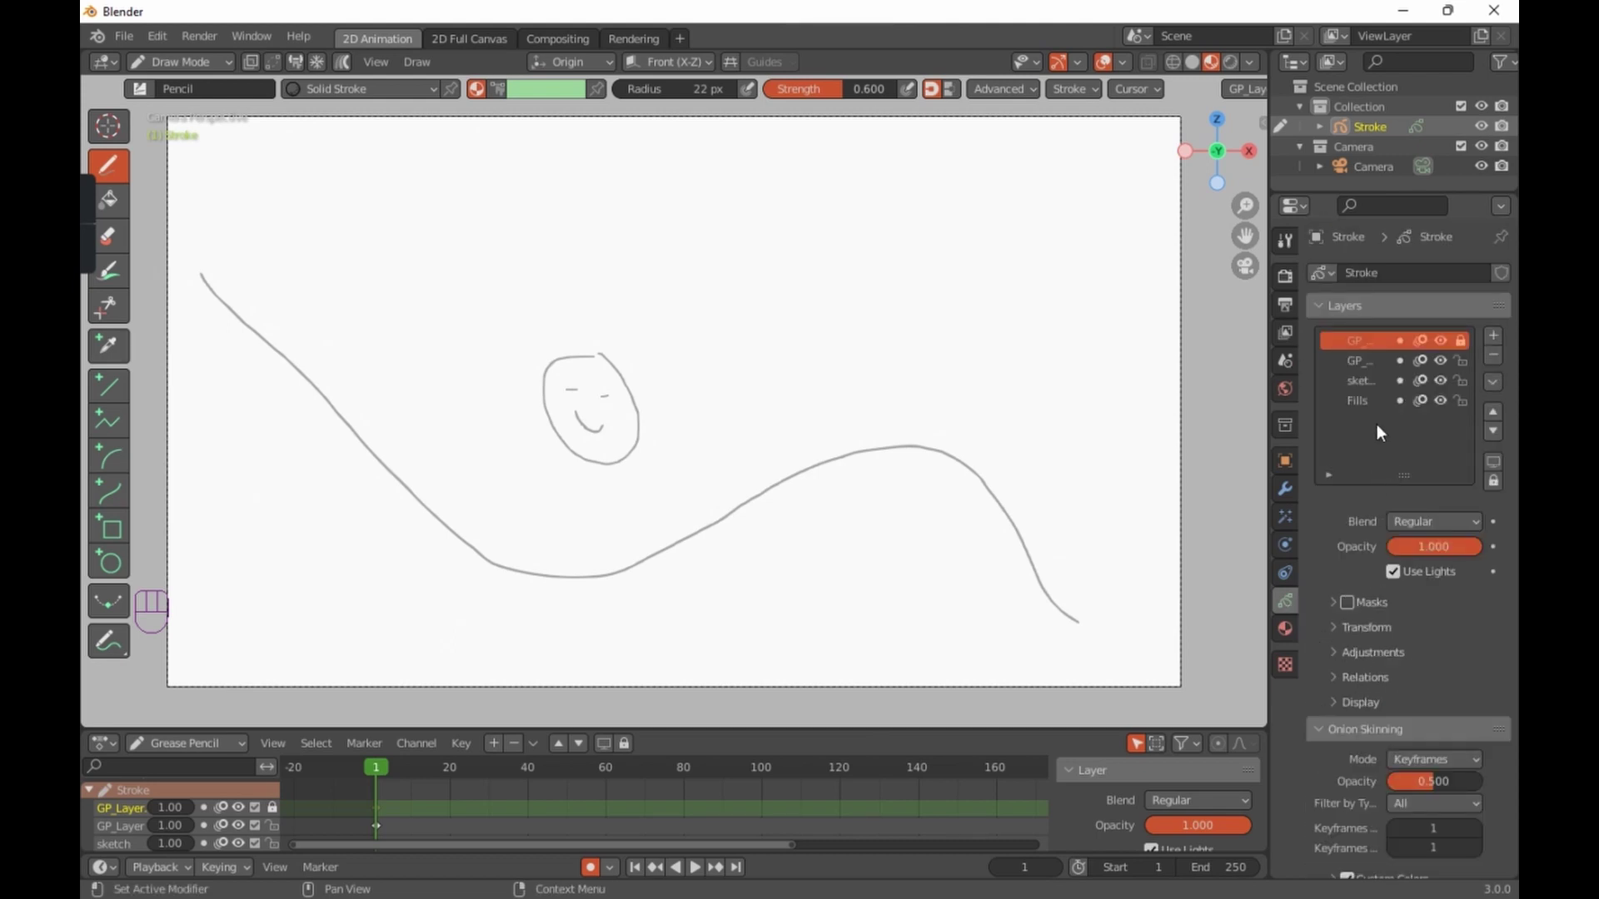
{"action": "left_click", "coordinate": [1369, 382]}
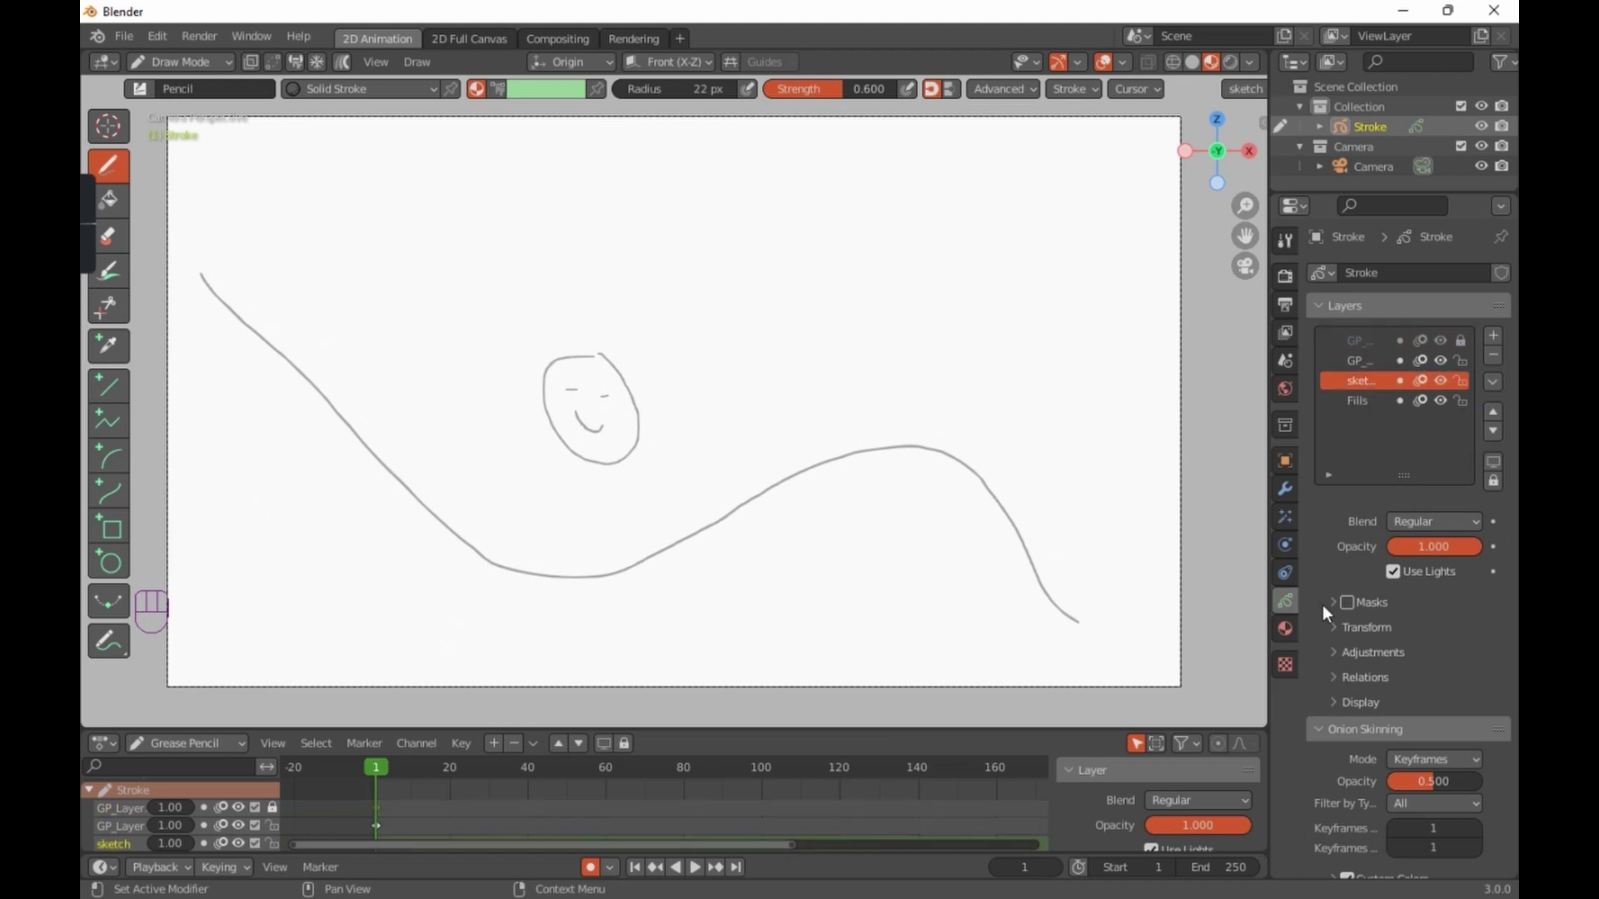
Step: Examine the onion skinning settings: opacity, keyframes before and after, the filter-by-type options and the custom before and after colours
{"action": "scroll", "coordinate": [1307, 587], "scroll_direction": "down", "scroll_amount": 5}
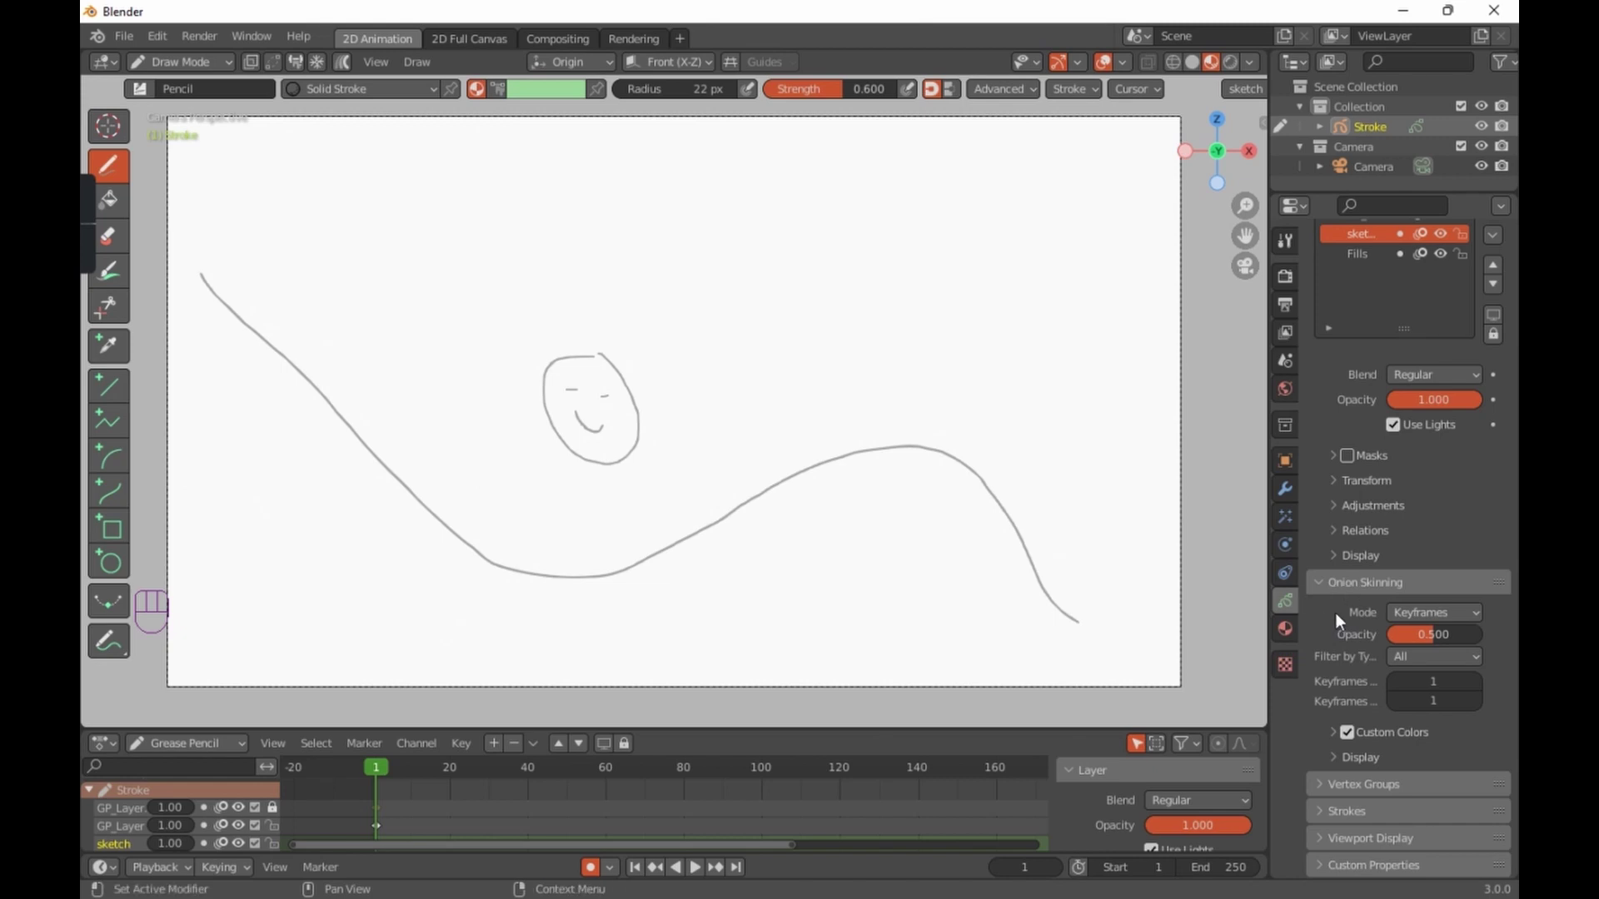
{"action": "mouse_move", "coordinate": [1422, 637]}
{"action": "left_mouse_down"}
{"action": "mouse_move", "coordinate": [1438, 636]}
{"action": "mouse_move", "coordinate": [1424, 635]}
{"action": "left_mouse_up"}
{"action": "left_click_drag", "start_coordinate": [1439, 684], "coordinate": [1439, 685]}
{"action": "left_click", "coordinate": [1454, 657]}
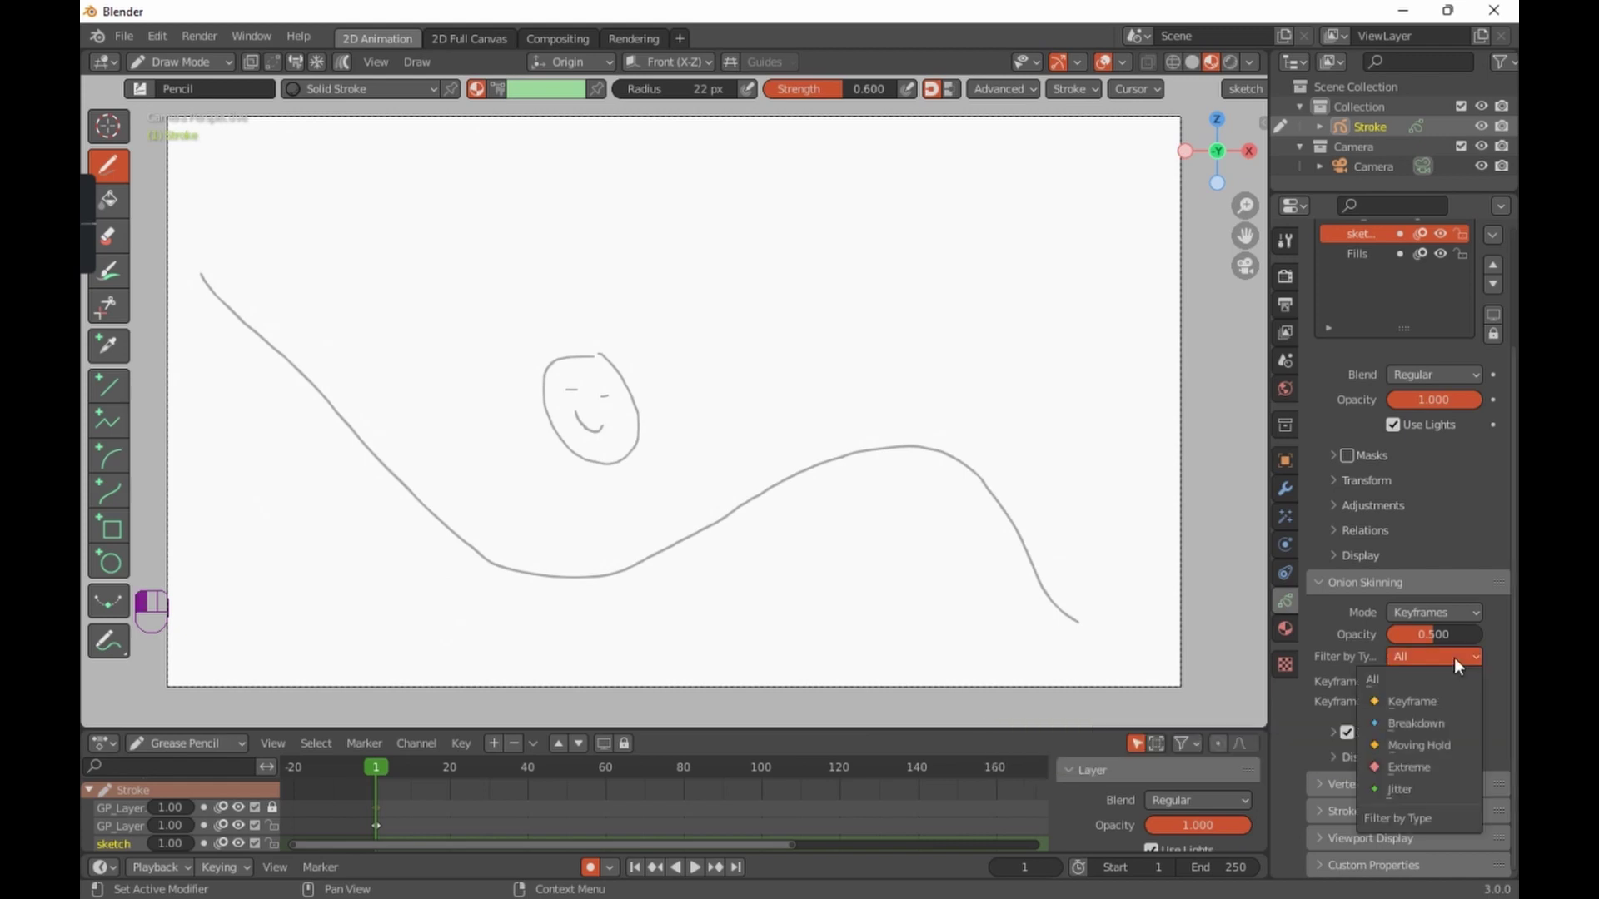
{"action": "left_click", "coordinate": [1454, 657]}
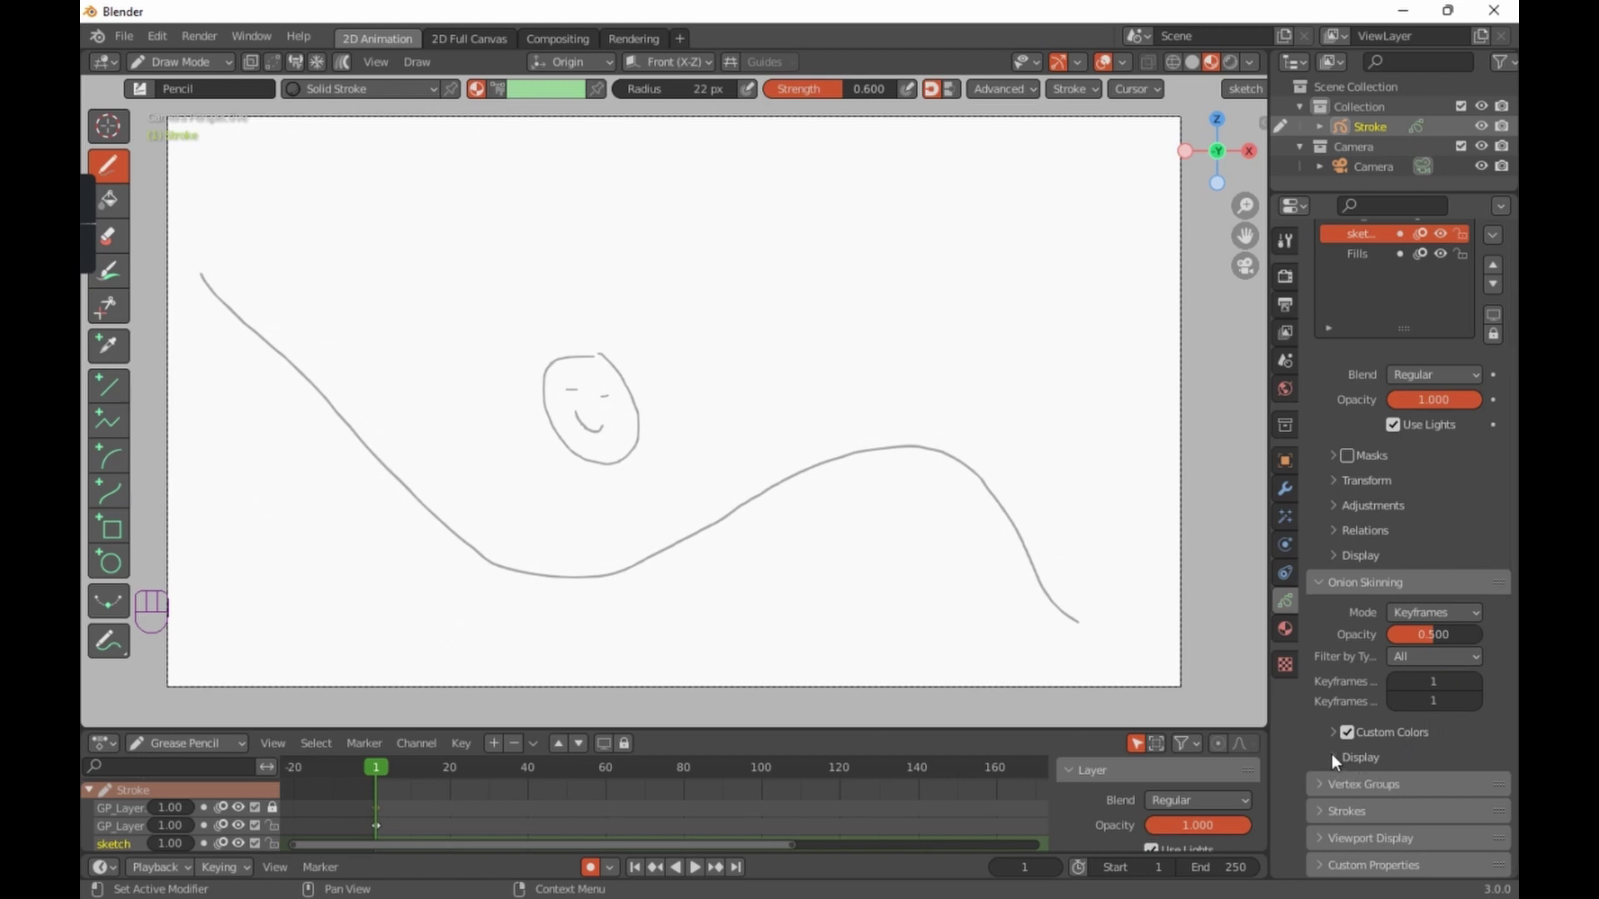
{"action": "left_click", "coordinate": [1330, 730]}
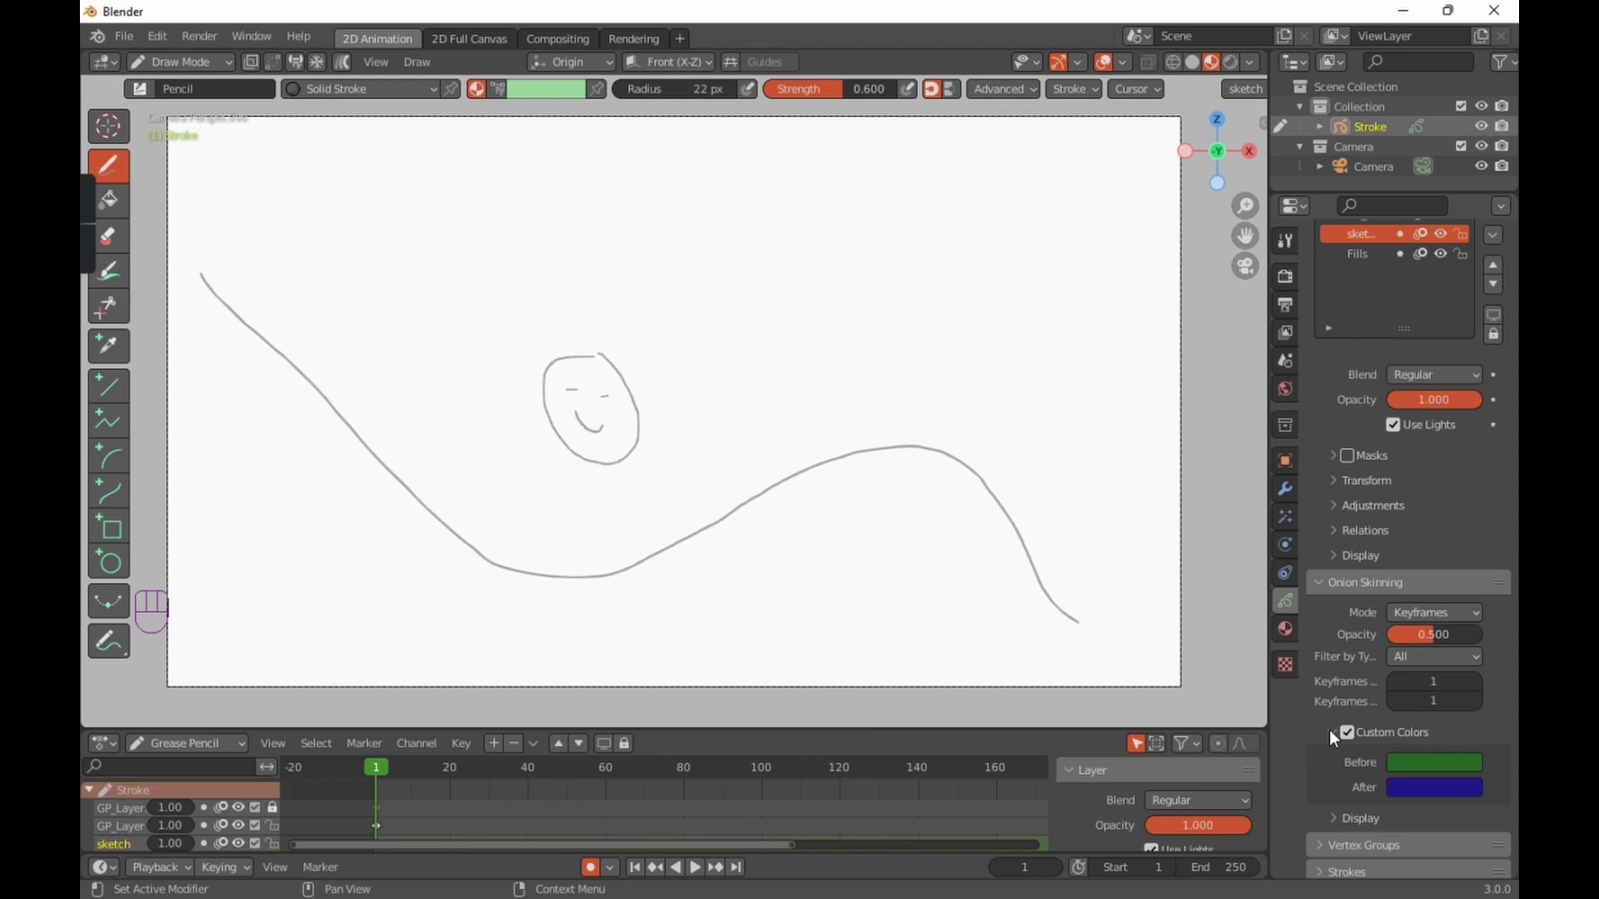
{"action": "left_click", "coordinate": [1330, 730]}
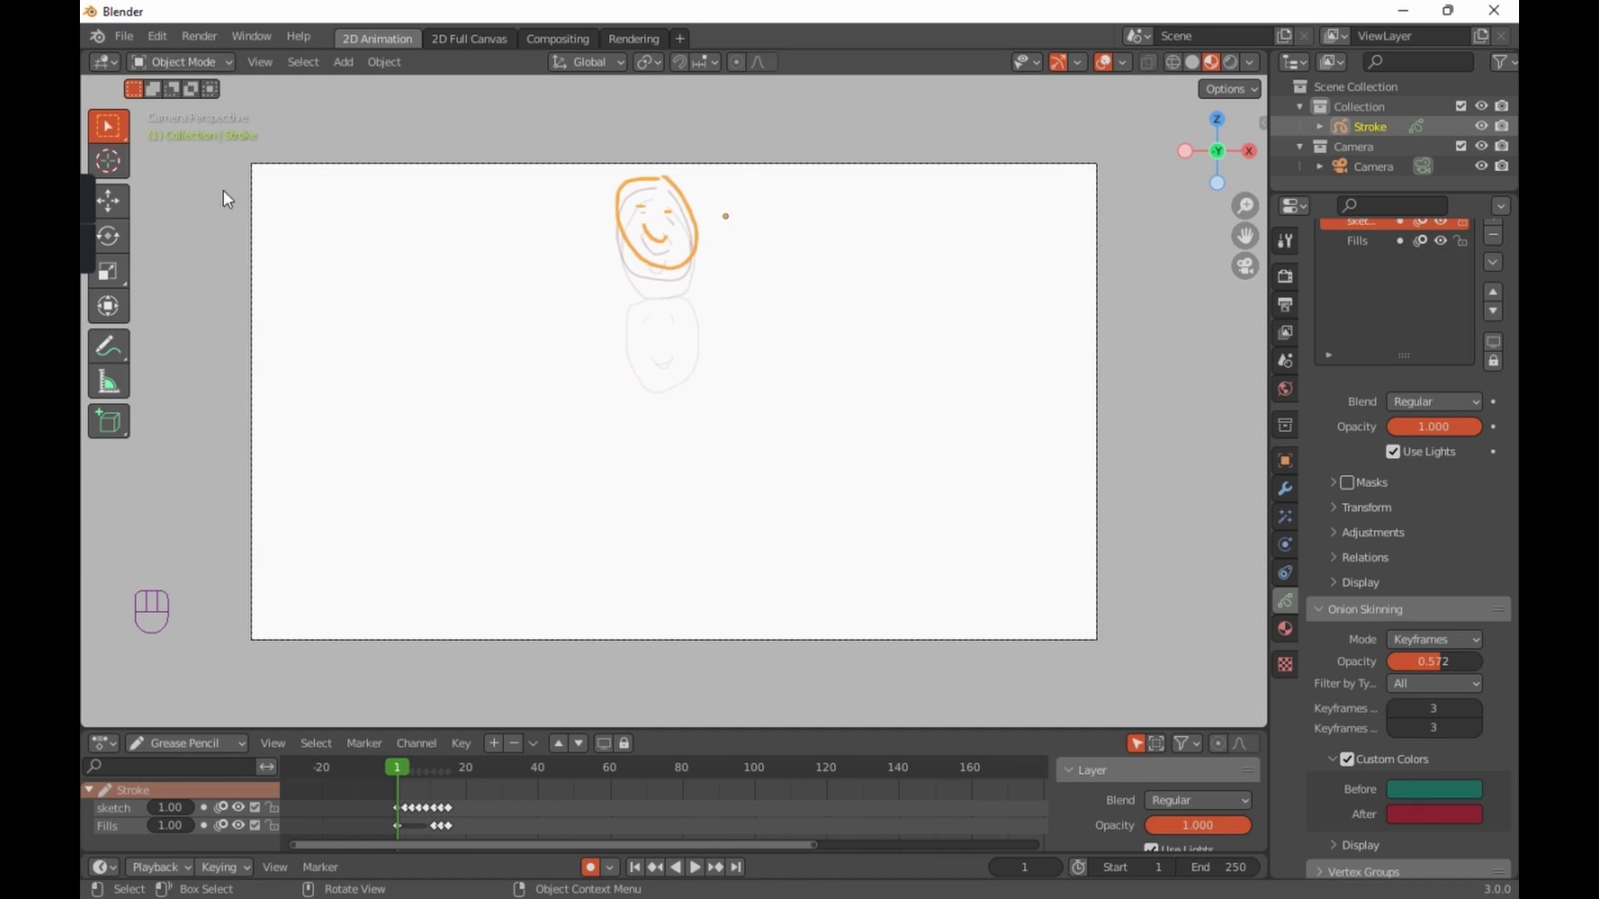
Step: Switch the Stroke object to Draw Mode and play the falling smiley face animation from frame 0
{"action": "key", "text": "Tab"}
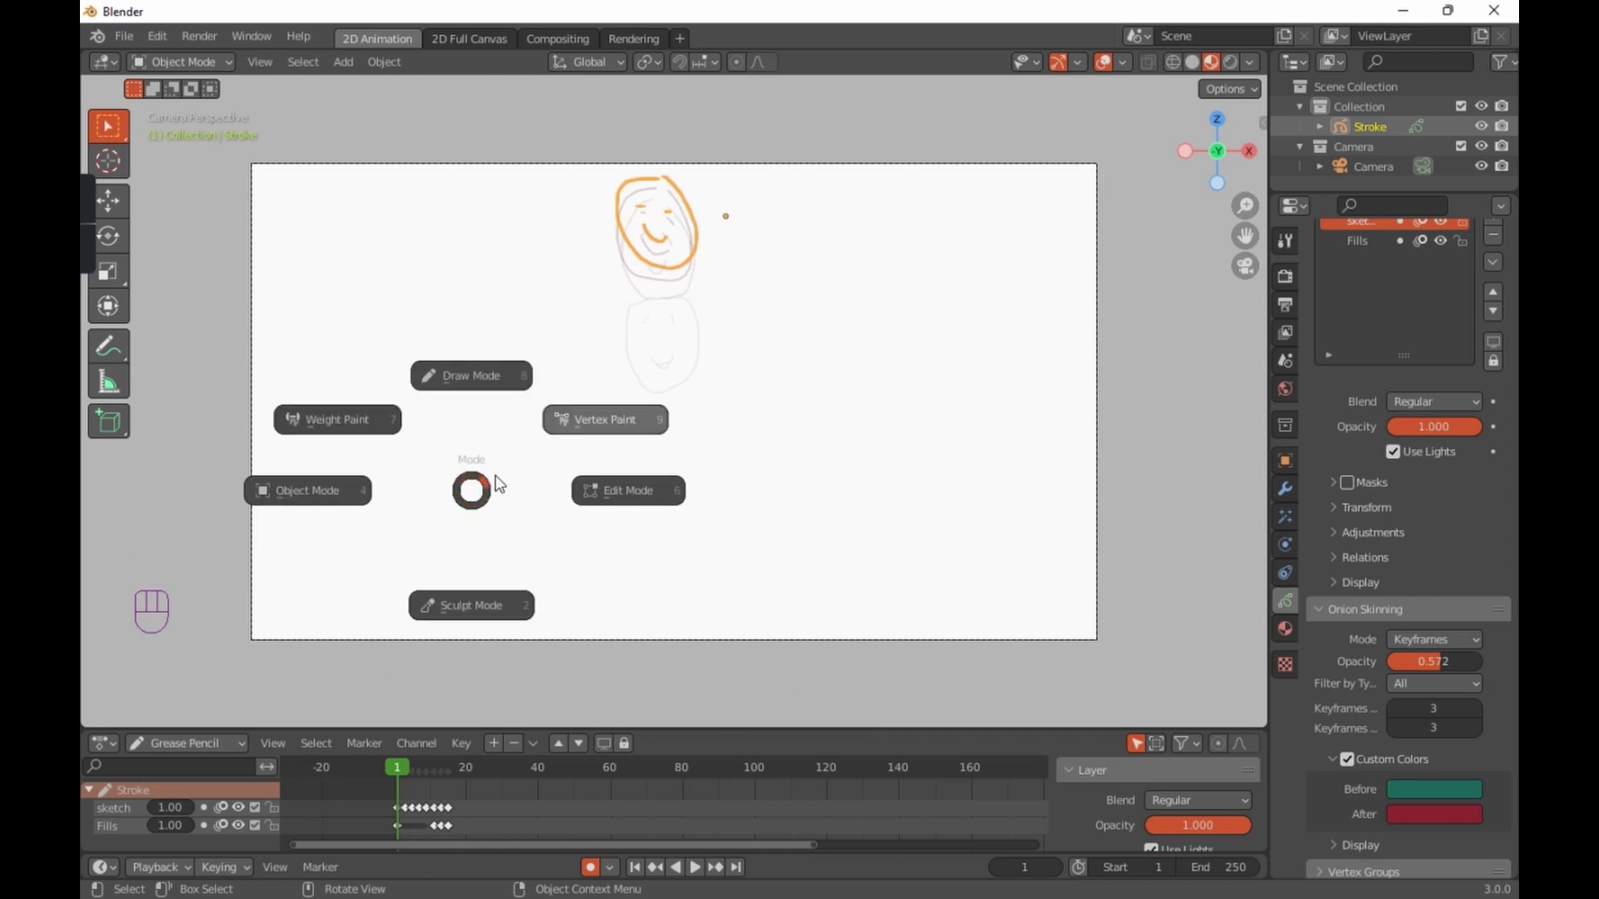
{"action": "left_click", "coordinate": [429, 374]}
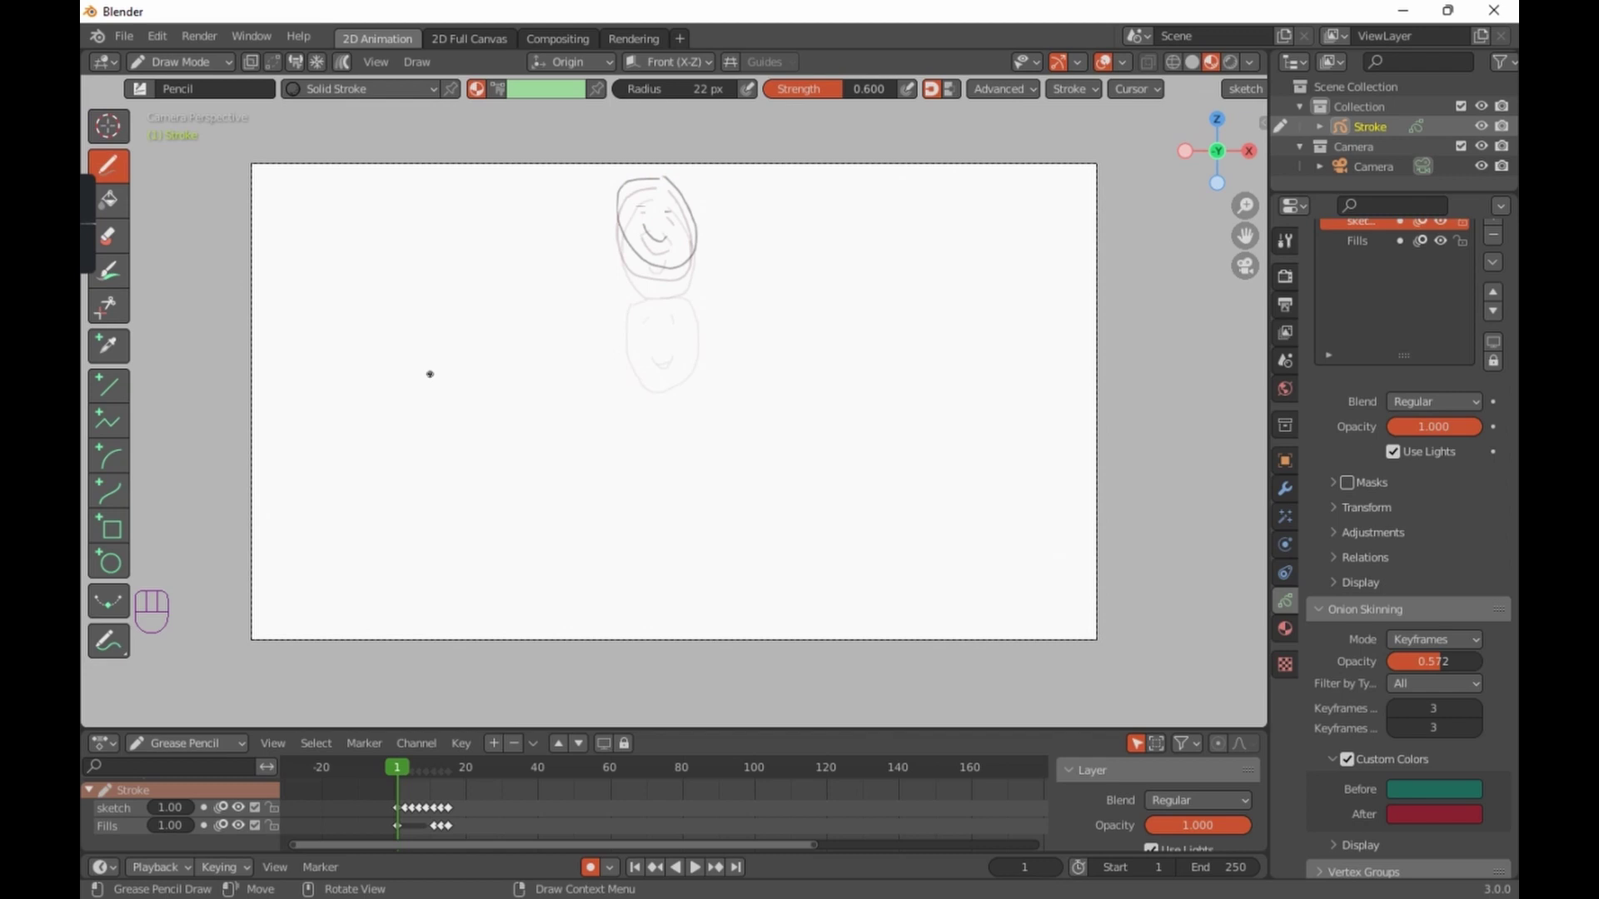
{"action": "key", "text": "space"}
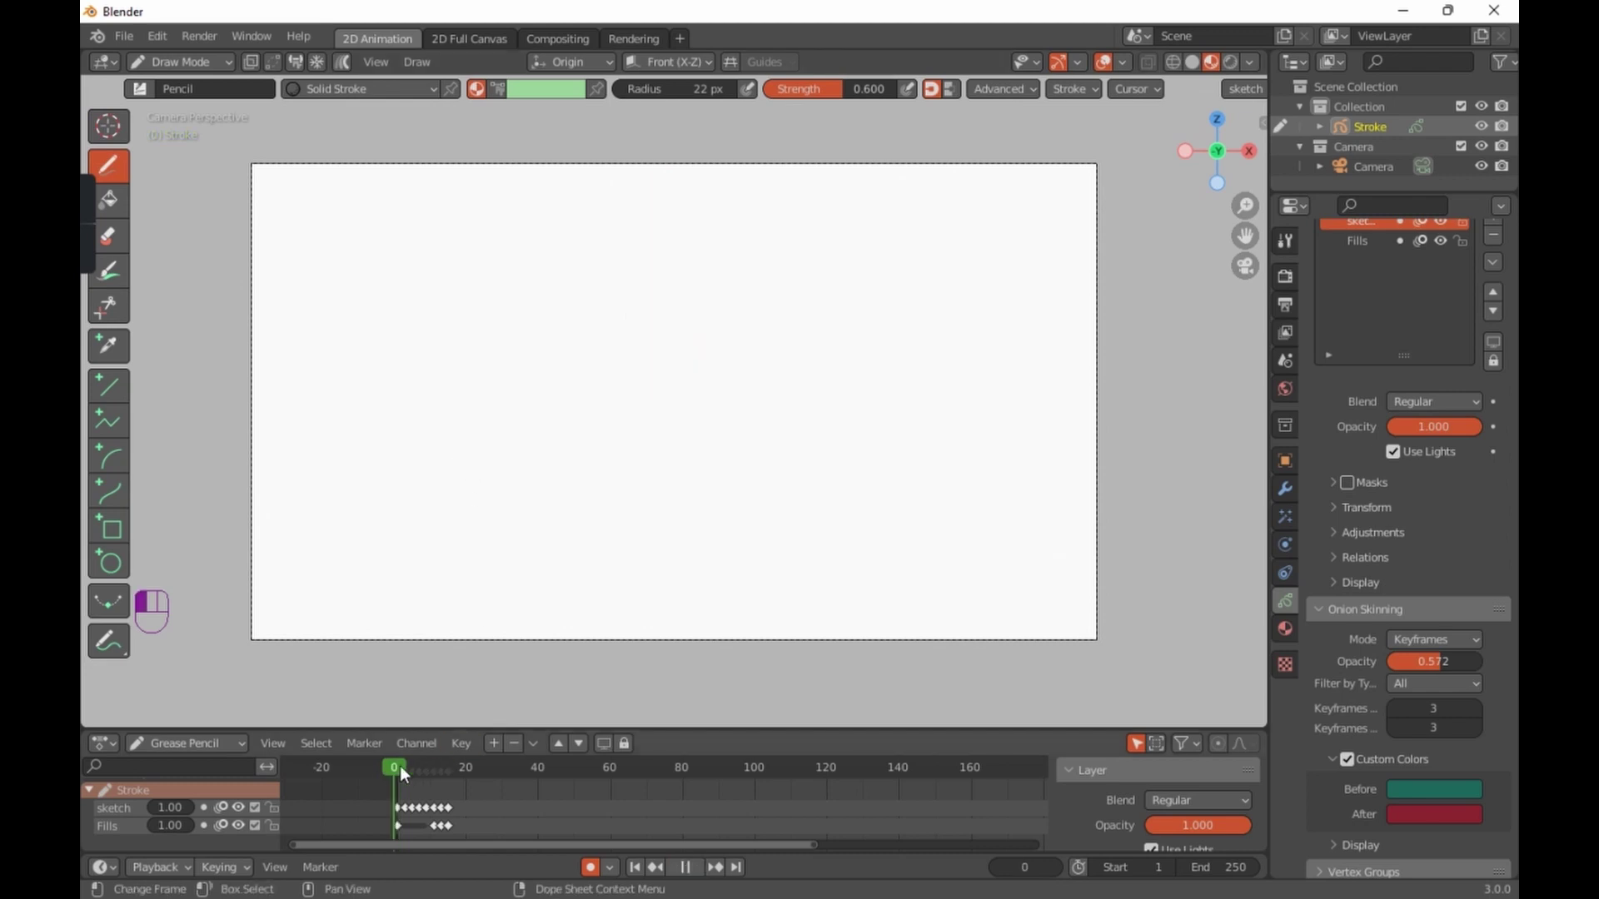
{"action": "mouse_move", "coordinate": [393, 782]}
{"action": "left_mouse_down"}
{"action": "mouse_move", "coordinate": [445, 788]}
{"action": "mouse_move", "coordinate": [368, 781]}
{"action": "left_mouse_up"}
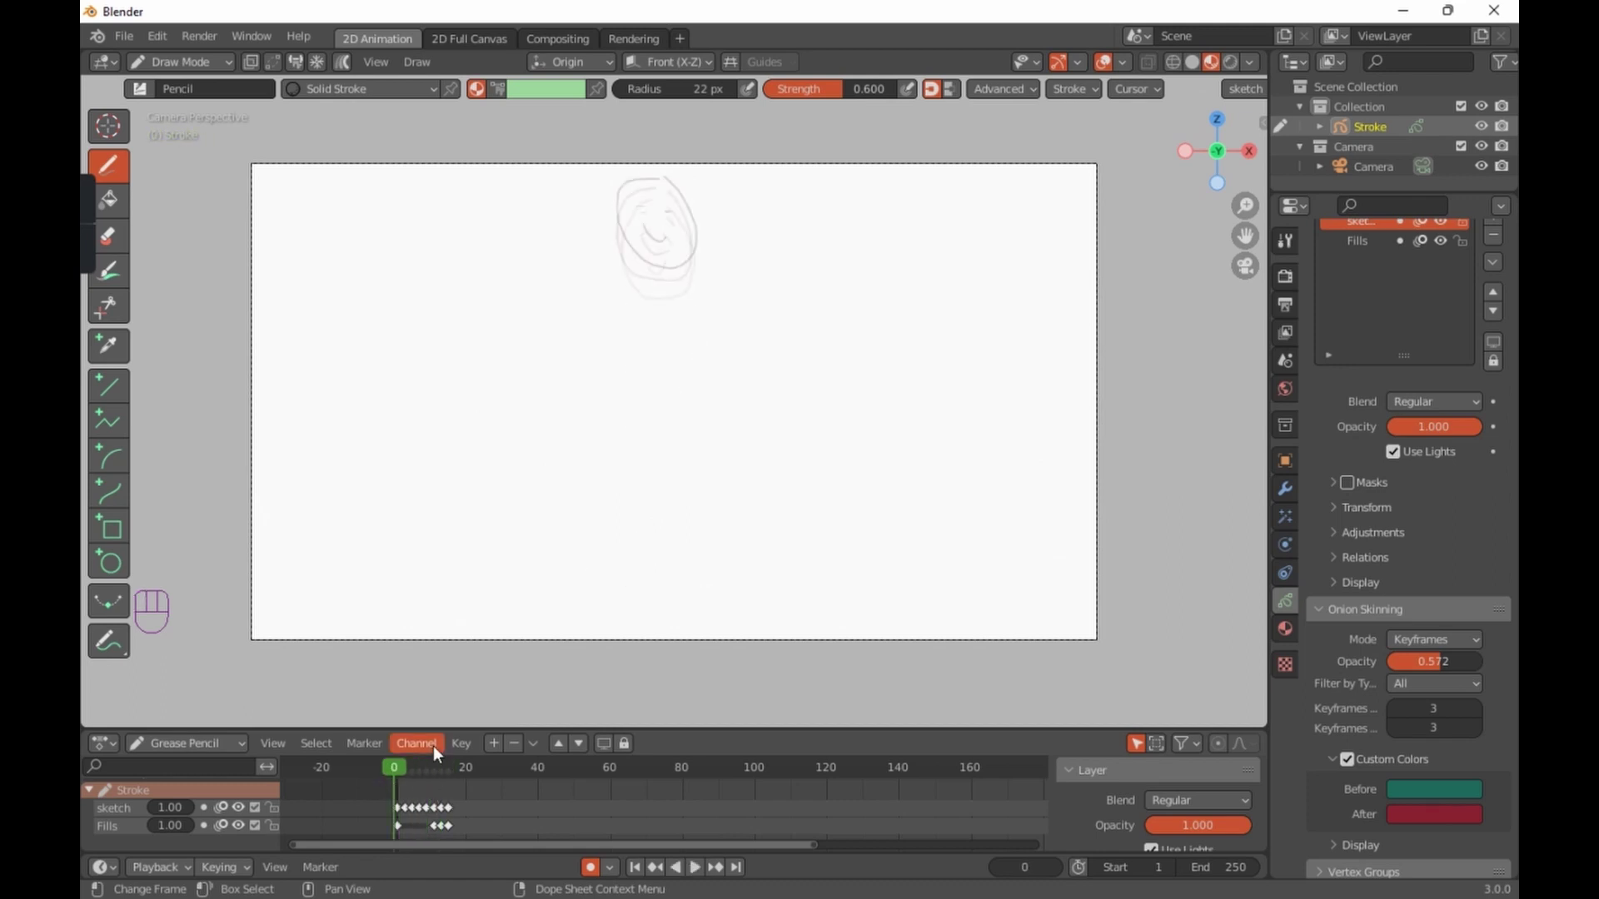
{"action": "key", "text": "space"}
{"action": "key", "text": "space"}
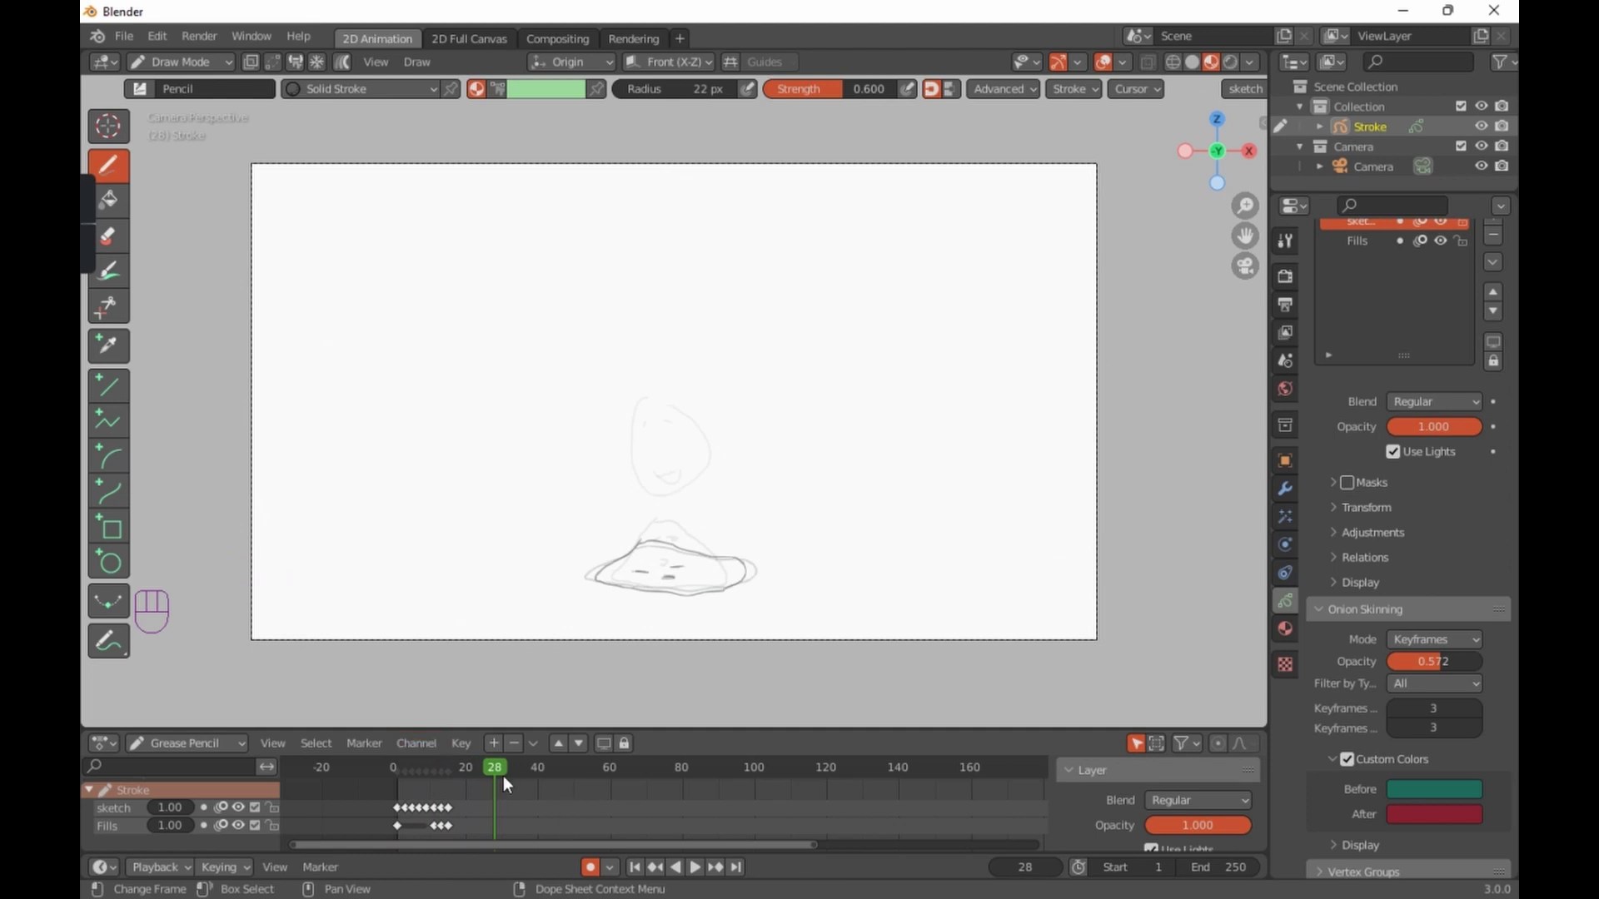
Step: Step frame by frame back to frame 4 and forward to frame 7, examining the onion skins of the neighbouring poses
{"action": "key", "text": "Left"}
{"action": "key", "text": "Left"}
{"action": "key", "text": "Left"}
{"action": "key", "text": "Left"}
{"action": "key", "text": "Left"}
{"action": "key", "text": "Left"}
{"action": "key", "text": "Left"}
{"action": "key", "text": "Right"}
{"action": "key", "text": "Left"}
{"action": "key", "text": "Left"}
{"action": "key", "text": "Left"}
{"action": "key", "text": "Left"}
{"action": "key", "text": "Left"}
{"action": "key", "text": "Left"}
{"action": "key", "text": "Left"}
{"action": "key", "text": "Left"}
{"action": "key", "text": "Left"}
{"action": "key", "text": "Left"}
{"action": "key", "text": "Left"}
{"action": "key", "text": "Left"}
{"action": "key", "text": "Left"}
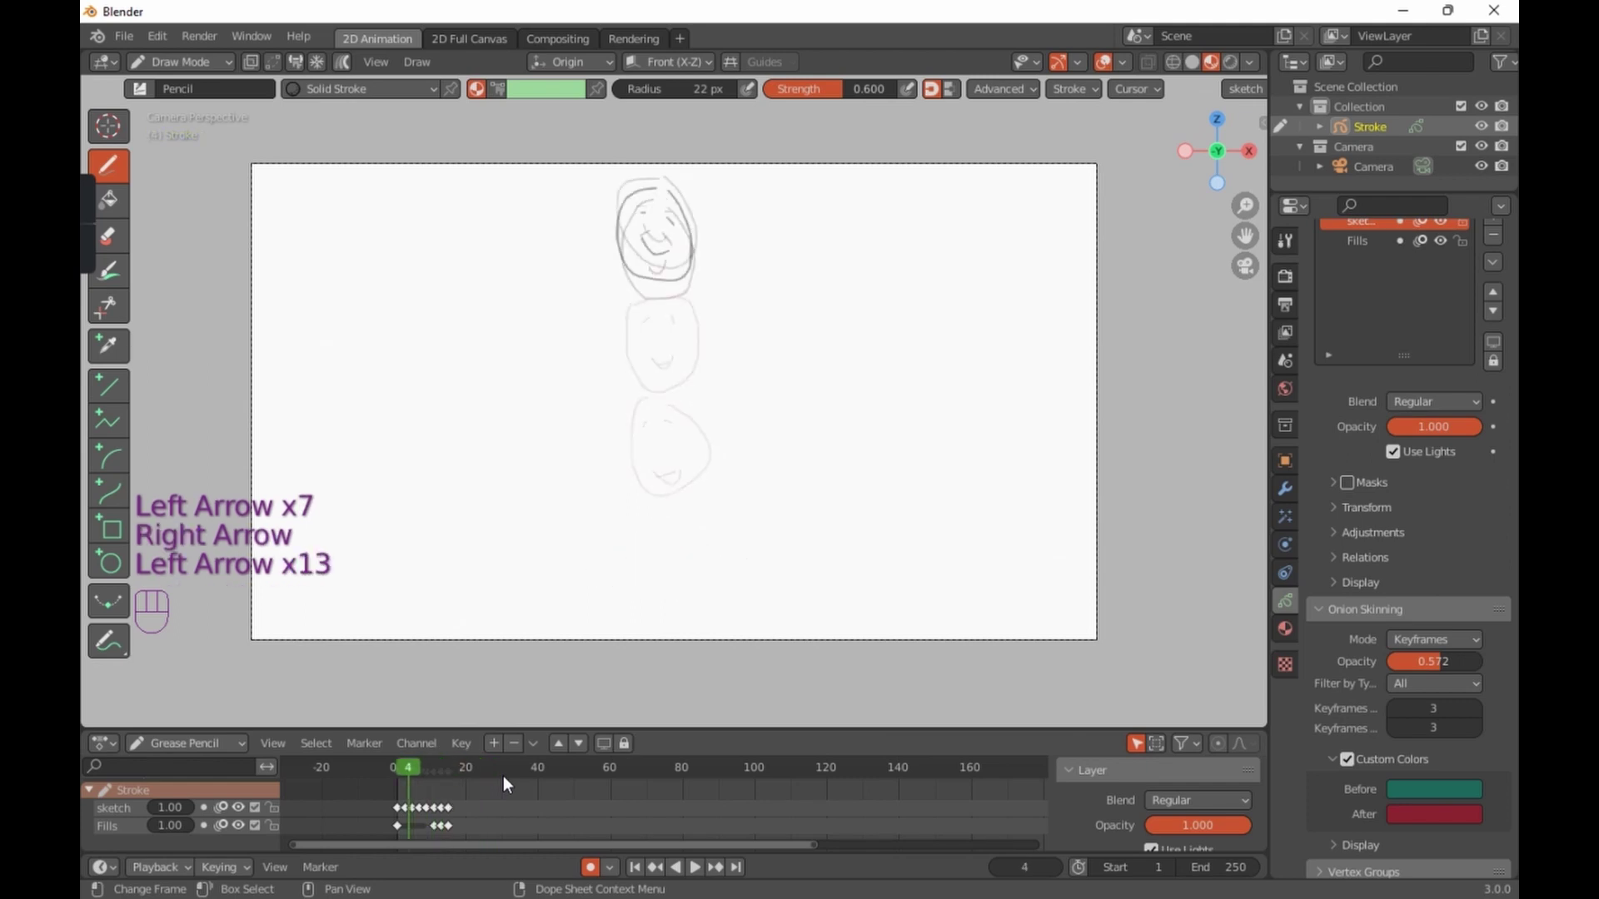
{"action": "key", "text": "Right"}
{"action": "key", "text": "Right"}
{"action": "key", "text": "Right"}
{"action": "key", "text": "Right"}
{"action": "key", "text": "Right"}
{"action": "key", "text": "Right"}
{"action": "key", "text": "Left"}
{"action": "key", "text": "Left"}
{"action": "key", "text": "Left"}
{"action": "key", "text": "Right"}
{"action": "key", "text": "Left"}
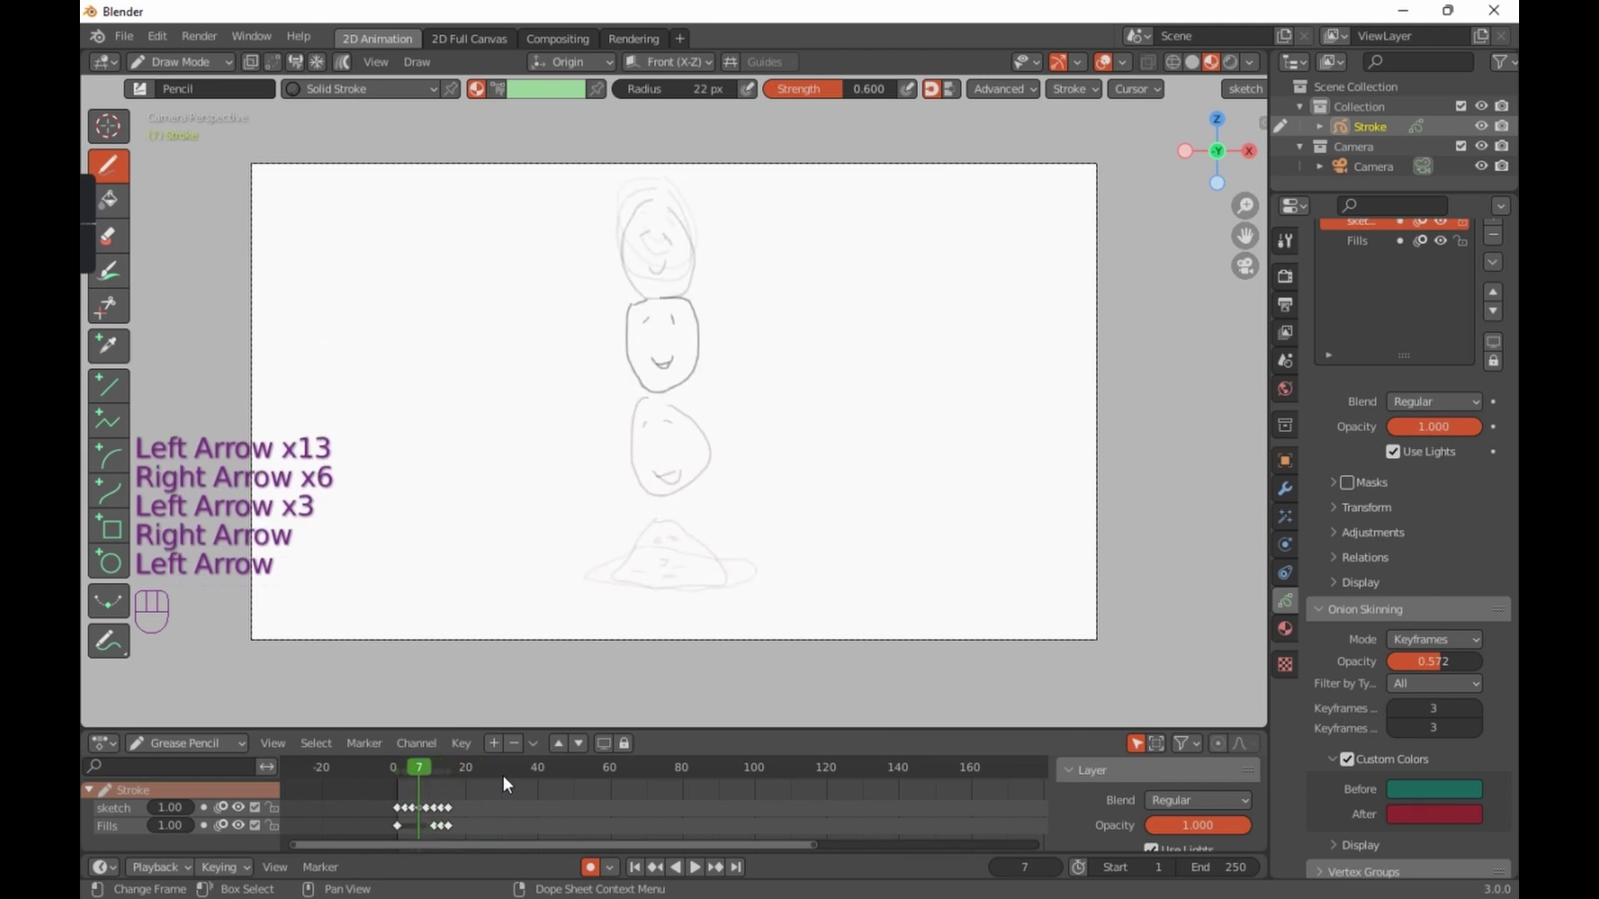
Step: Step forward past the landing pose at frame 11 and back to frame 3, comparing the poses with the enlarged timeline keyframes
{"action": "scroll", "coordinate": [503, 777], "scroll_direction": "up", "scroll_amount": 4}
{"action": "key", "text": "Right"}
{"action": "key", "text": "Right"}
{"action": "key", "text": "Right"}
{"action": "key", "text": "Right"}
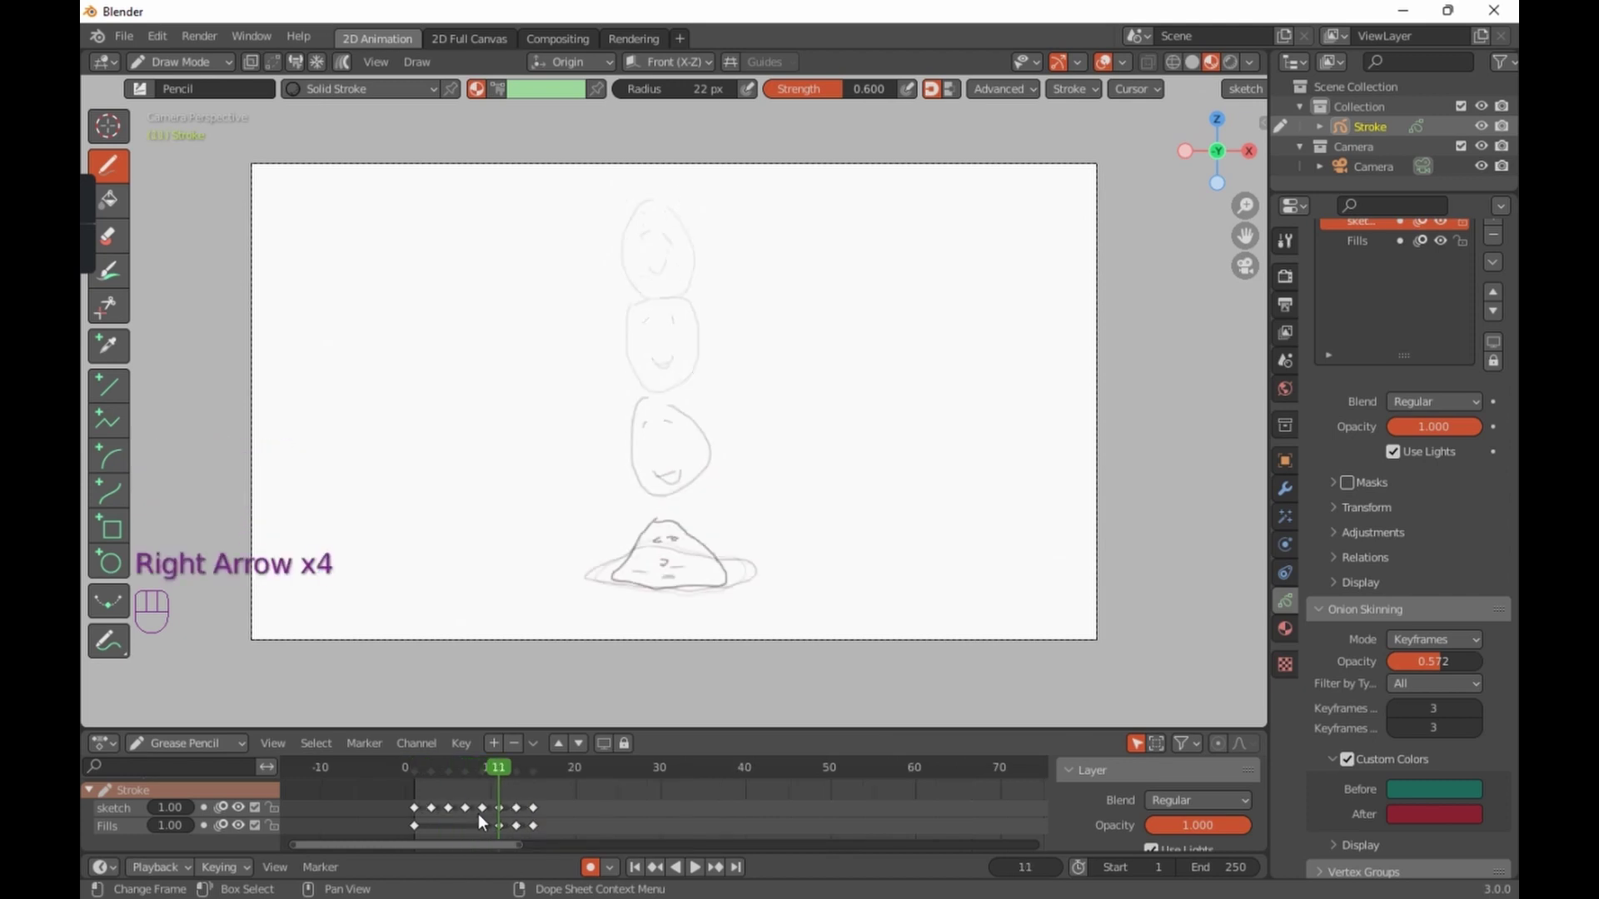
{"action": "key", "text": "Right"}
{"action": "key", "text": "Left"}
{"action": "key", "text": "Left"}
{"action": "key", "text": "Left"}
{"action": "key", "text": "Left"}
{"action": "key", "text": "Left"}
{"action": "key", "text": "Right"}
{"action": "key", "text": "Left"}
{"action": "key", "text": "Left"}
{"action": "key", "text": "Left"}
{"action": "key", "text": "Left"}
{"action": "key", "text": "Left"}
{"action": "key", "text": "Left"}
{"action": "key", "text": "Right"}
{"action": "key", "text": "Right"}
{"action": "key", "text": "Left"}
Step: Select all sketch and Fills keyframes after frame 3, shift them two frames later, and go to the freed frame 5
{"action": "mouse_move", "coordinate": [442, 796]}
{"action": "left_mouse_down"}
{"action": "mouse_move", "coordinate": [552, 839]}
{"action": "mouse_move", "coordinate": [504, 809]}
{"action": "mouse_move", "coordinate": [519, 811]}
{"action": "left_mouse_up"}
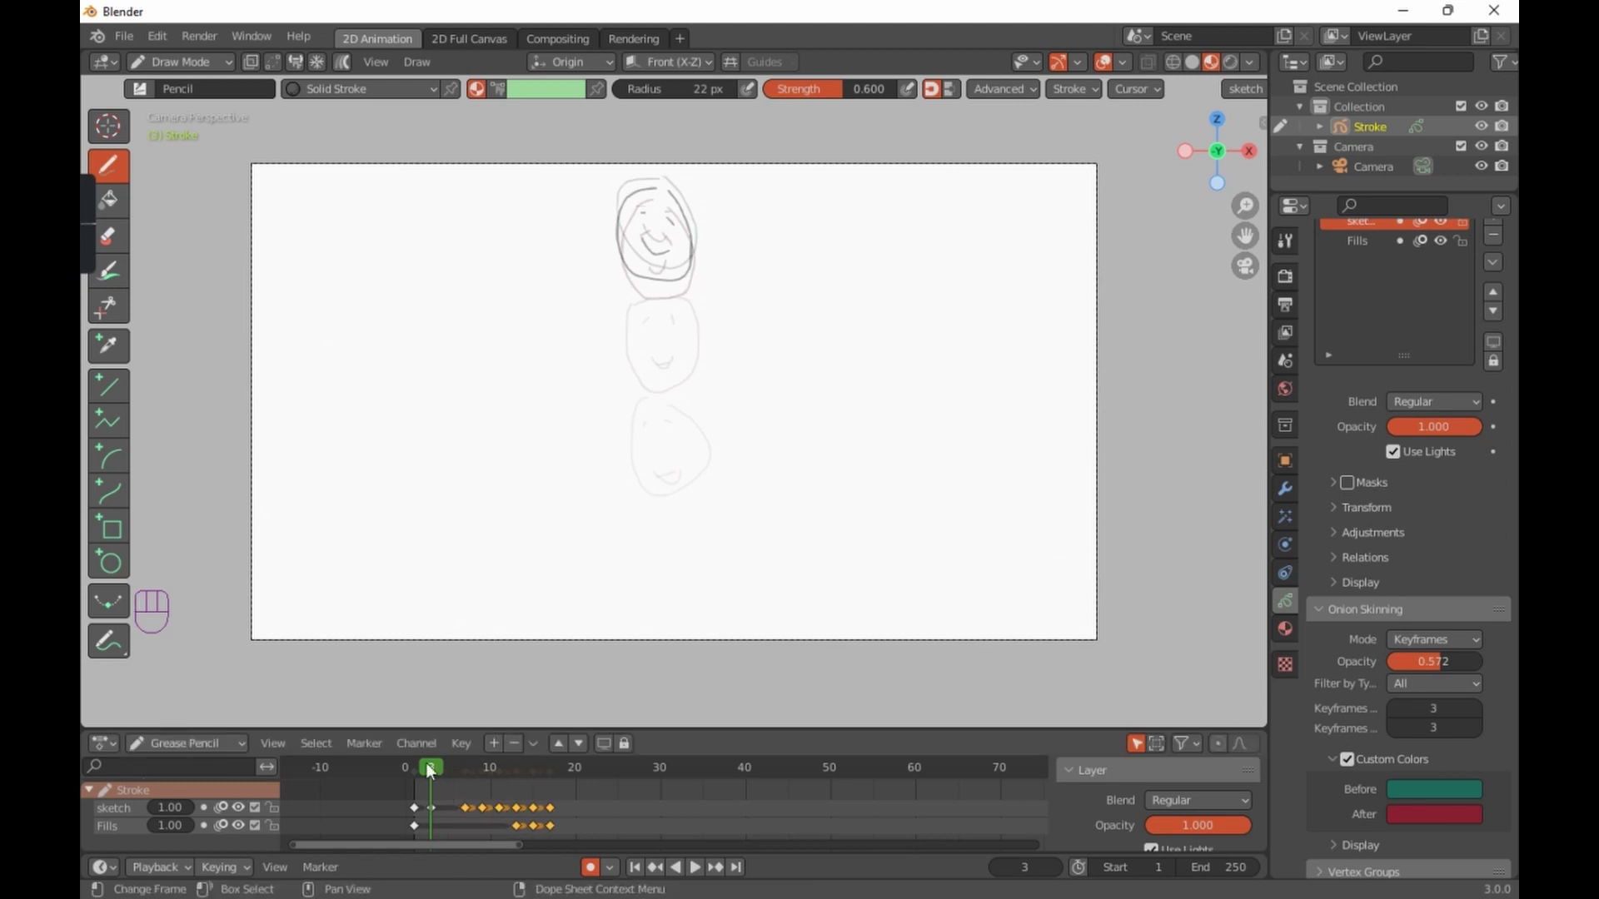
{"action": "key", "text": "Right"}
{"action": "key", "text": "Right"}
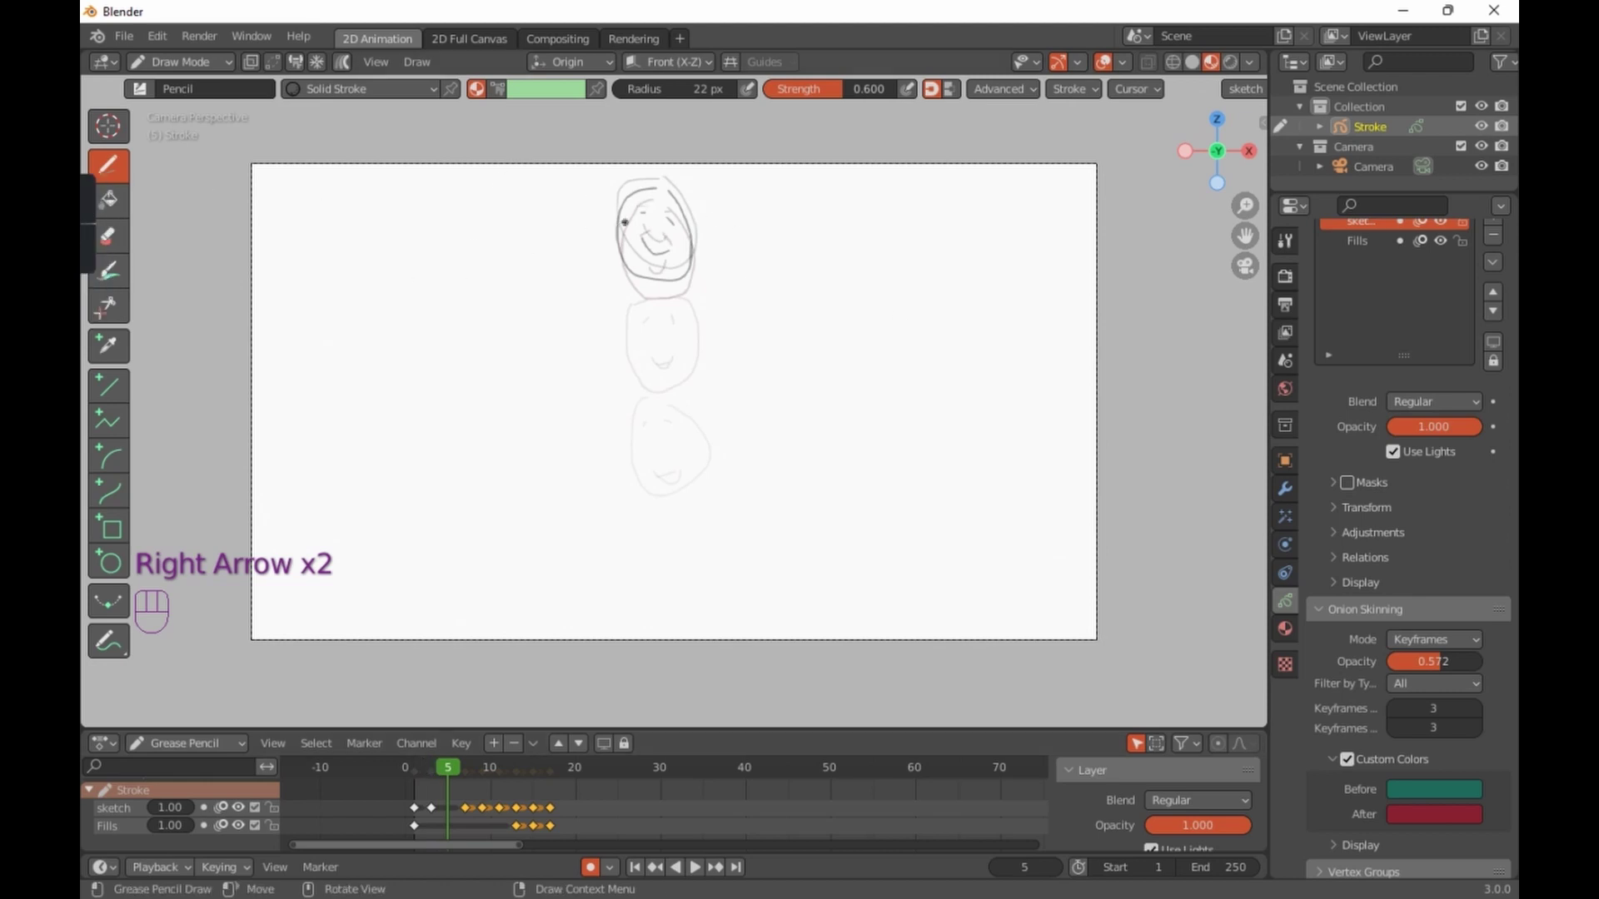
Step: Draw the eyes and smile of the in-between face at frame 5
{"action": "mouse_move", "coordinate": [637, 205]}
{"action": "left_mouse_down"}
{"action": "mouse_move", "coordinate": [687, 280]}
{"action": "mouse_move", "coordinate": [658, 196]}
{"action": "mouse_move", "coordinate": [637, 195]}
{"action": "left_mouse_up"}
{"action": "left_click", "coordinate": [649, 217]}
{"action": "left_click_drag", "start_coordinate": [641, 250], "coordinate": [665, 264]}
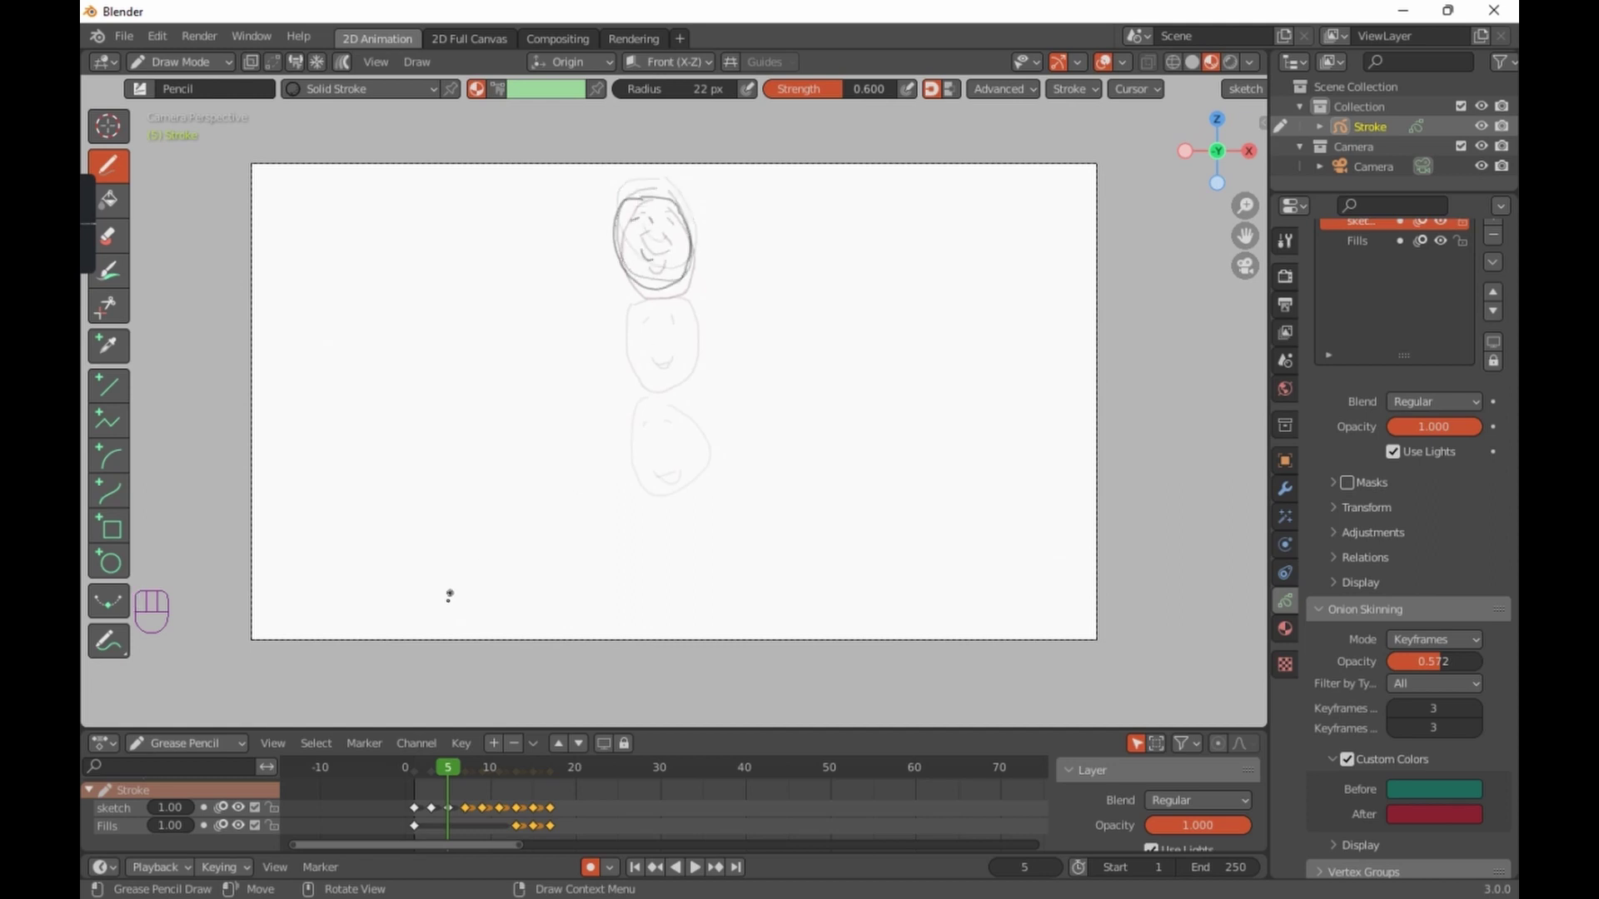
Step: Play the falling face animation several times from the first frame to check the motion with the added pose
{"action": "left_click_drag", "start_coordinate": [424, 767], "coordinate": [406, 766]}
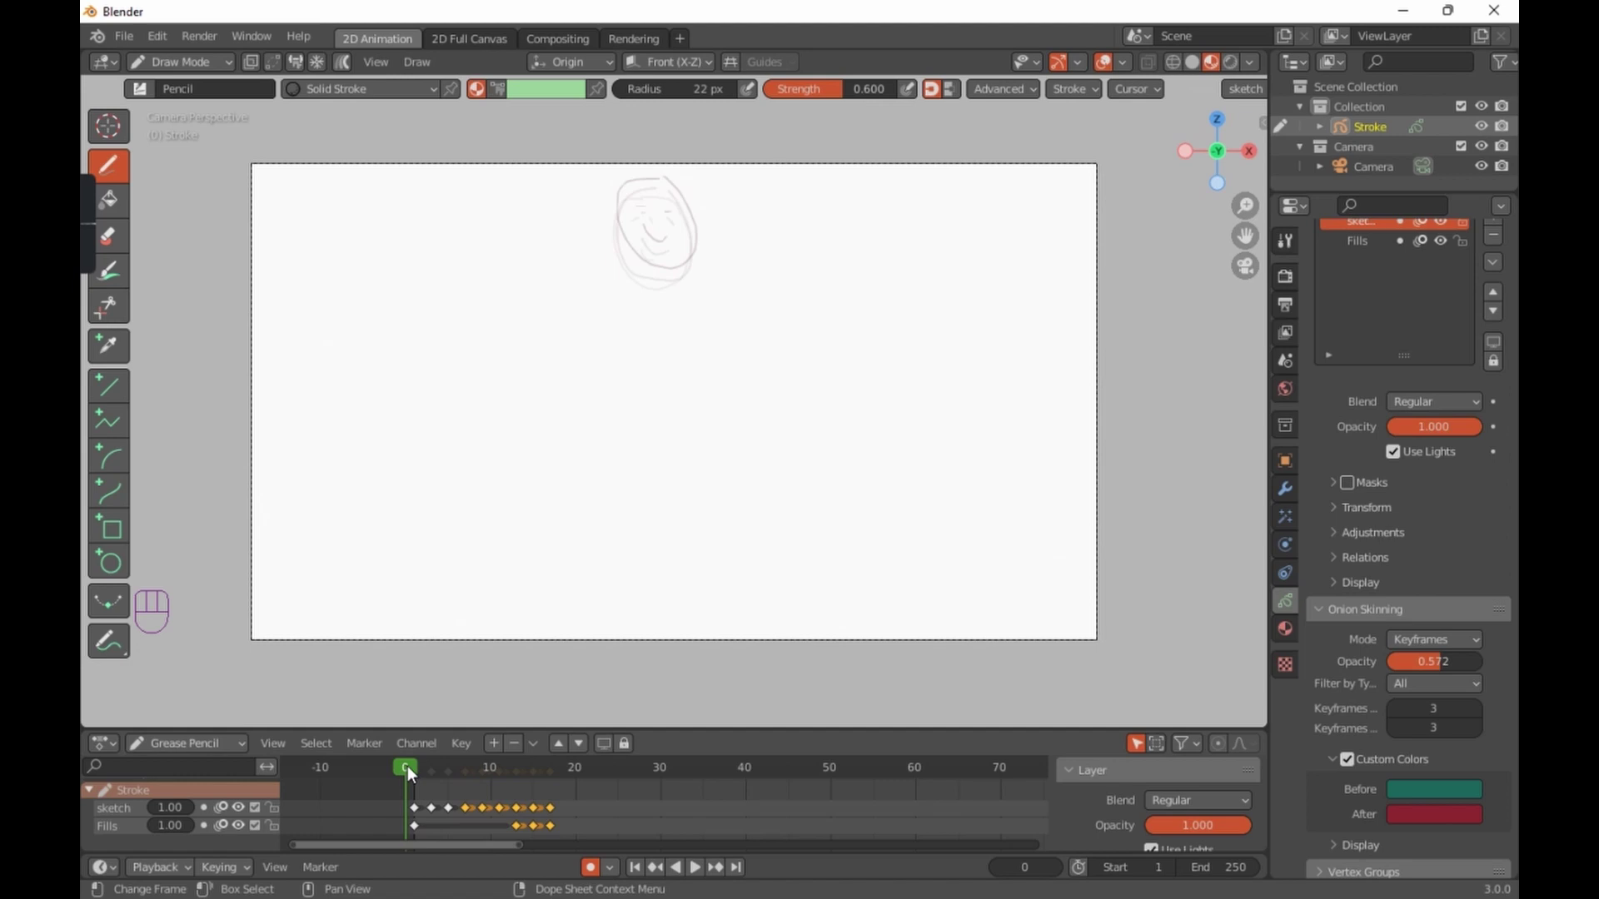
{"action": "key", "text": "space"}
{"action": "left_click", "coordinate": [409, 773]}
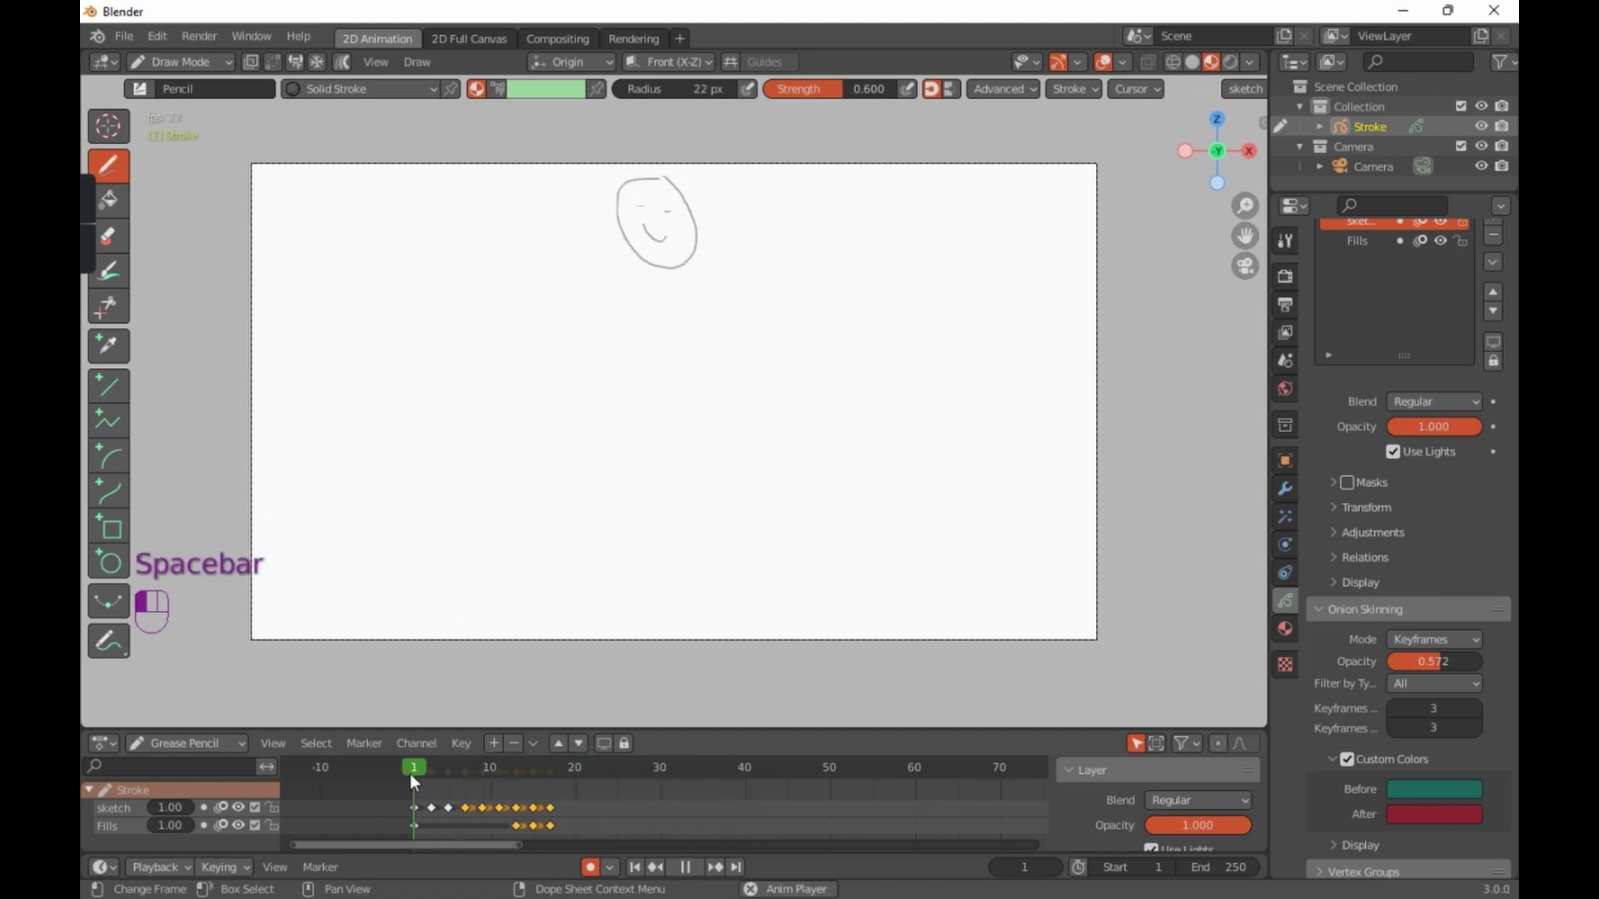
{"action": "key", "text": "space"}
{"action": "key", "text": "space"}
{"action": "left_click", "coordinate": [413, 768]}
{"action": "key", "text": "space"}
{"action": "left_click", "coordinate": [413, 768]}
{"action": "key", "text": "space"}
{"action": "left_click", "coordinate": [413, 768]}
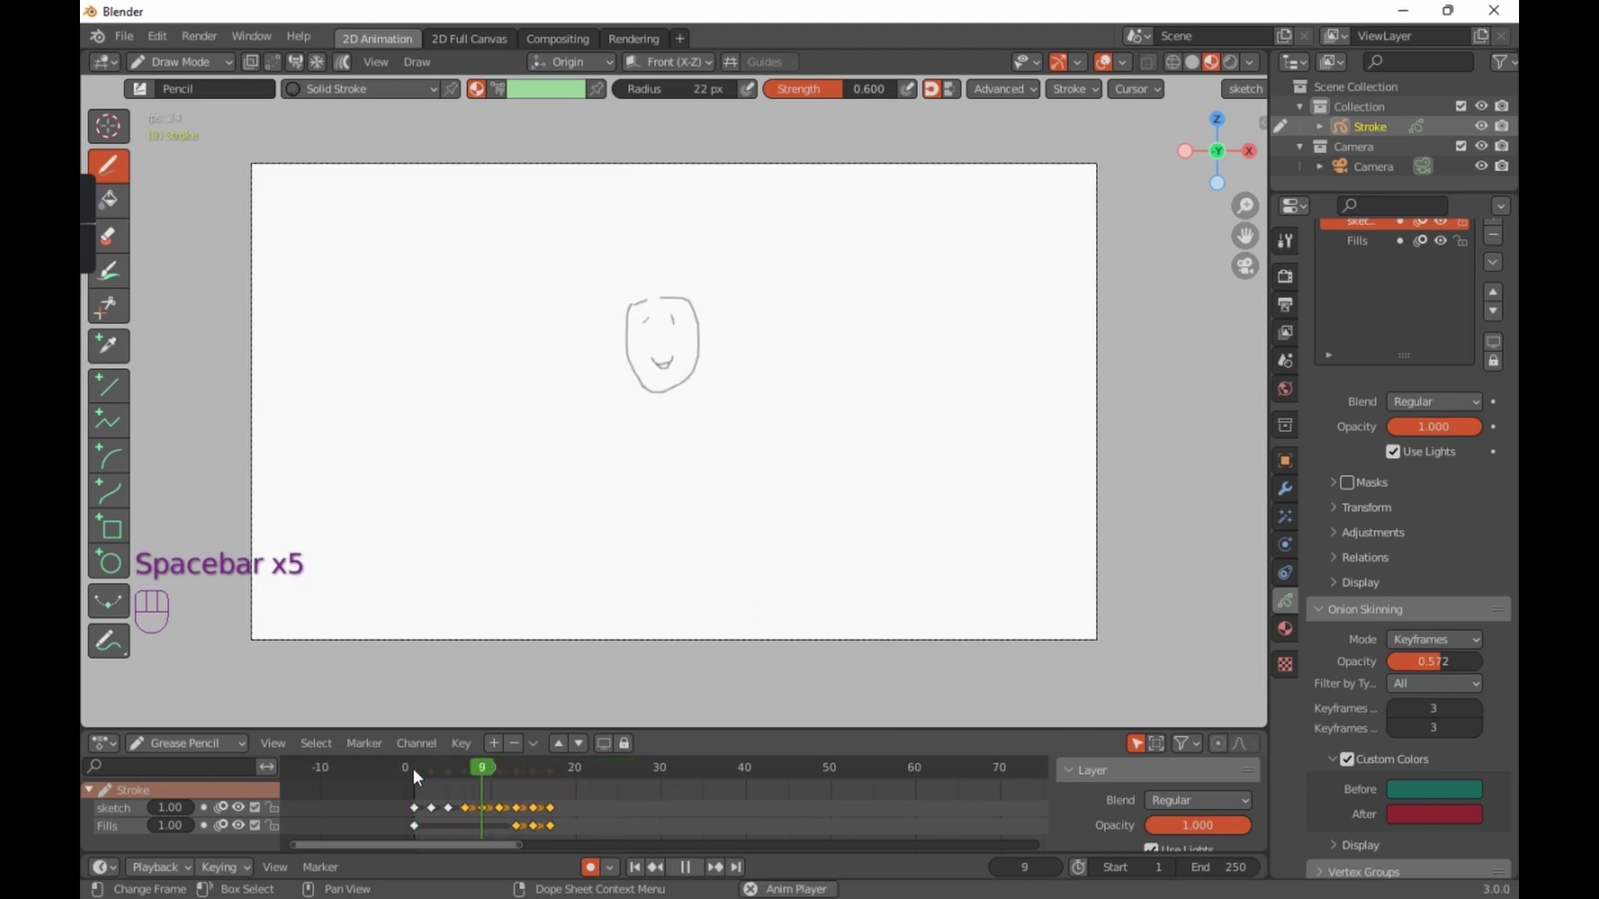
{"action": "left_click", "coordinate": [413, 768]}
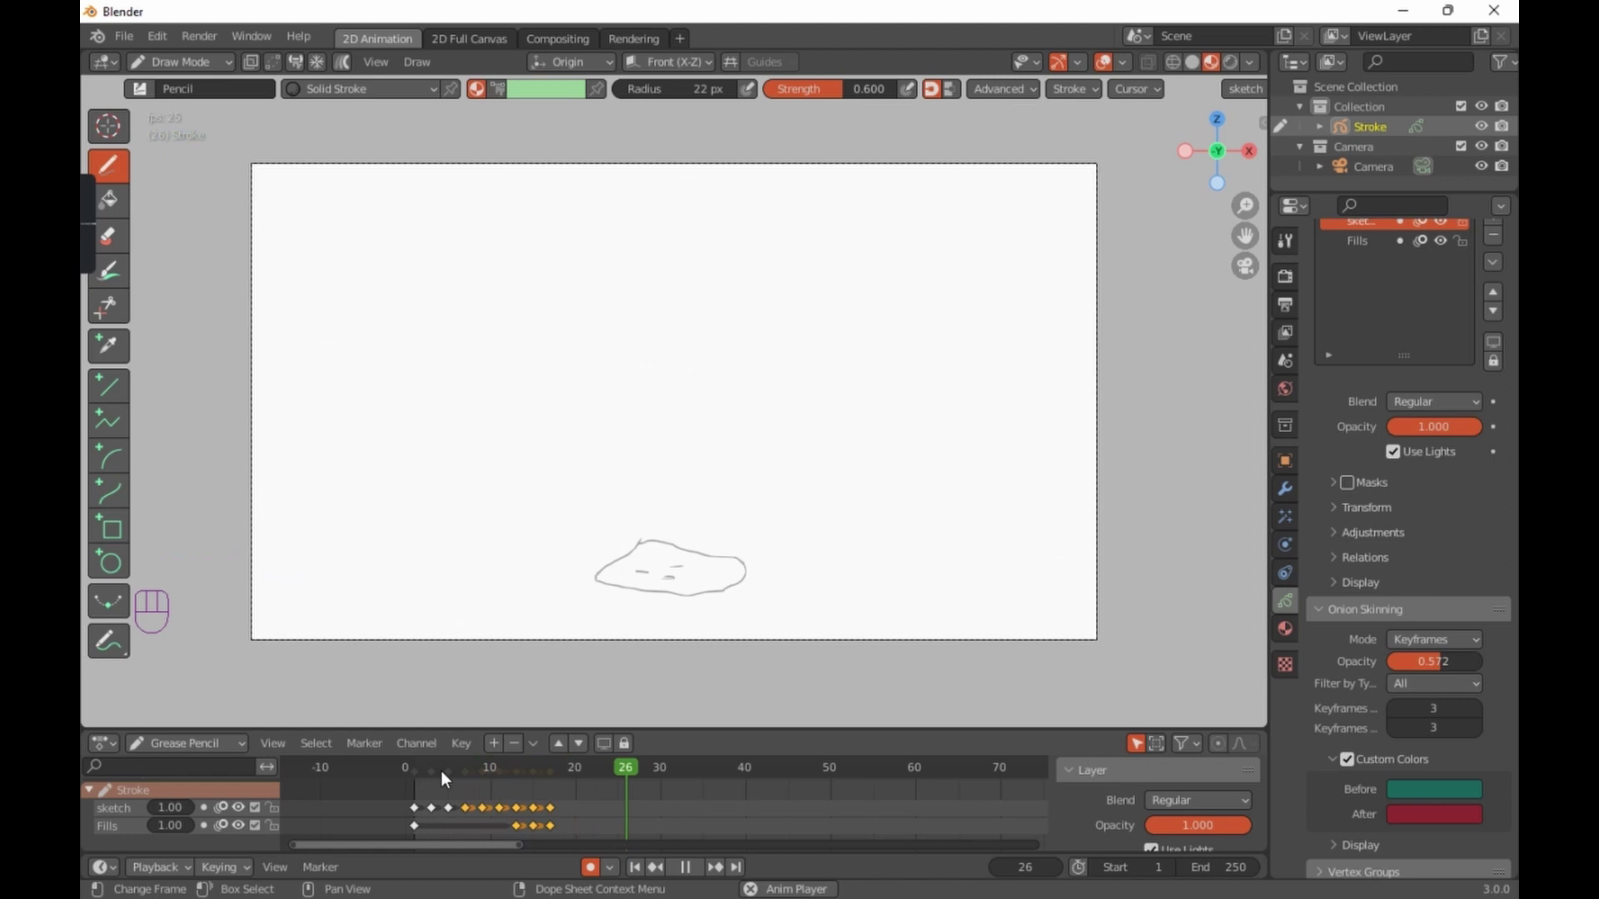
{"action": "key", "text": "space"}
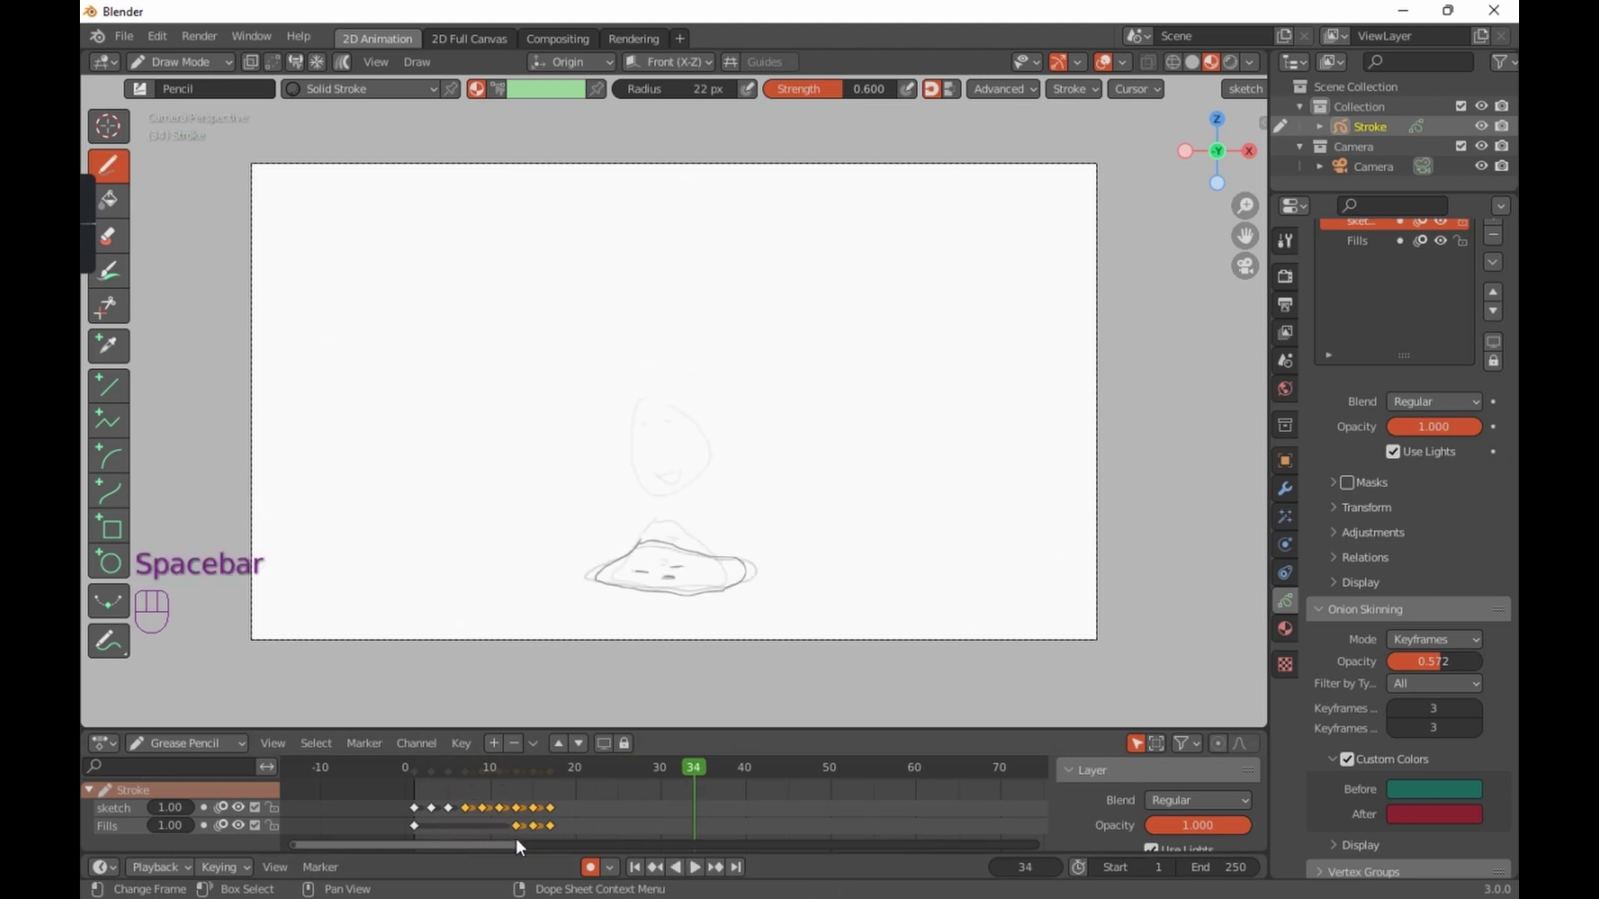
Step: Select the sketch and Fills keyframes after frame 7, shift them two frames later, and go to frame 9
{"action": "mouse_move", "coordinate": [448, 807]}
{"action": "left_mouse_down"}
{"action": "mouse_move", "coordinate": [485, 801]}
{"action": "mouse_move", "coordinate": [398, 793]}
{"action": "mouse_move", "coordinate": [572, 837]}
{"action": "mouse_move", "coordinate": [546, 811]}
{"action": "mouse_move", "coordinate": [584, 816]}
{"action": "mouse_move", "coordinate": [525, 814]}
{"action": "left_mouse_up"}
{"action": "right_click", "coordinate": [426, 793]}
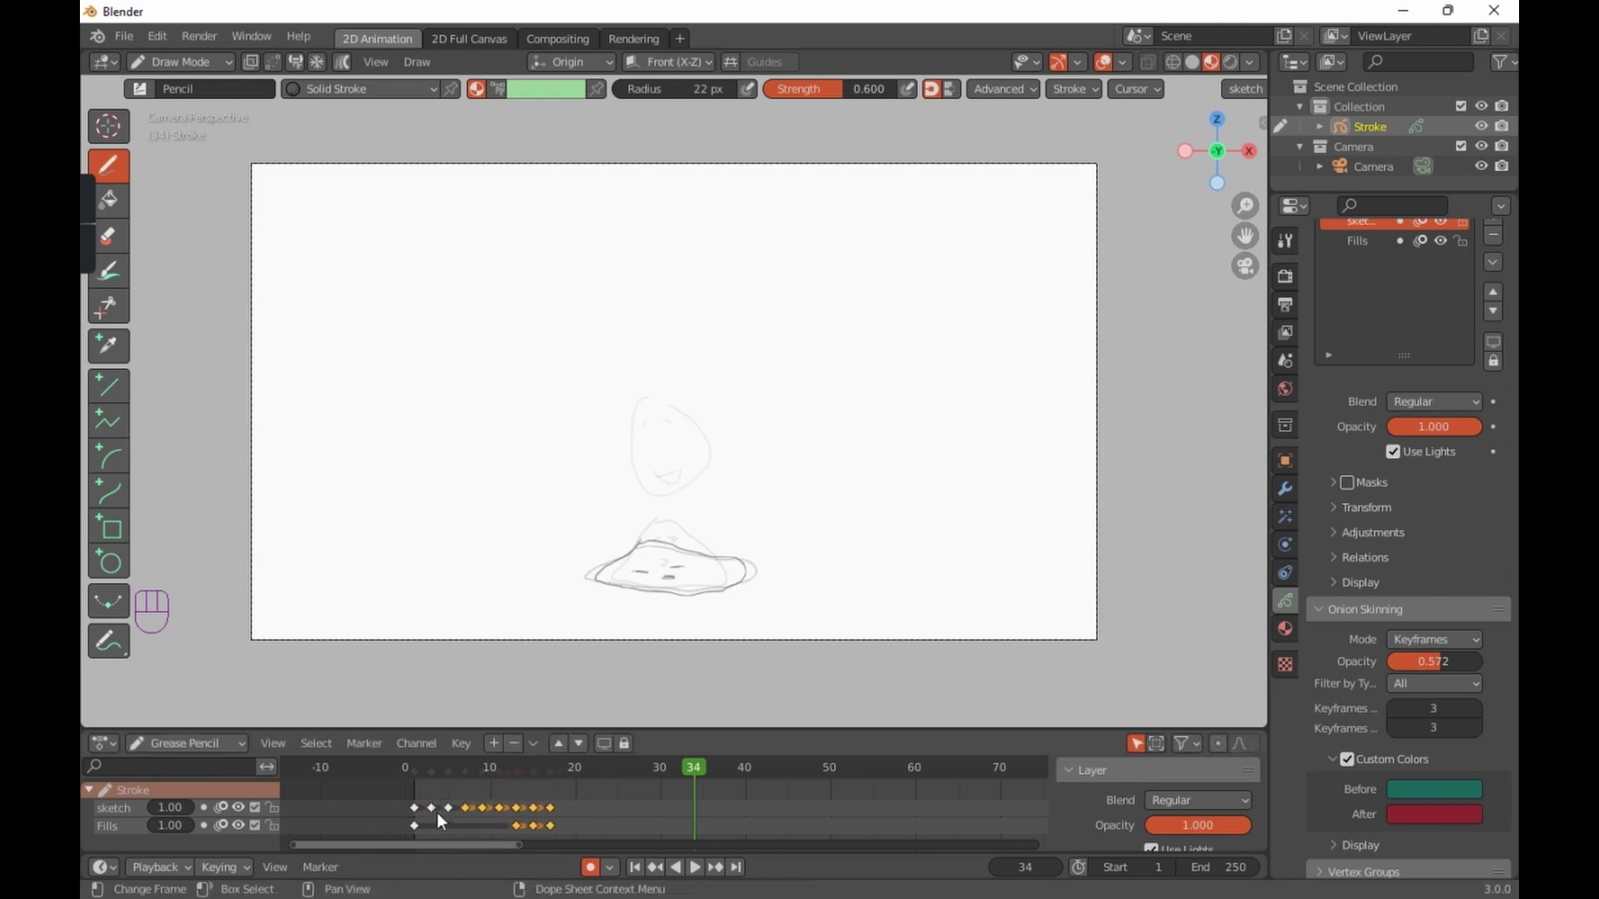
{"action": "left_click", "coordinate": [461, 786]}
{"action": "left_click_drag", "start_coordinate": [462, 786], "coordinate": [573, 842]}
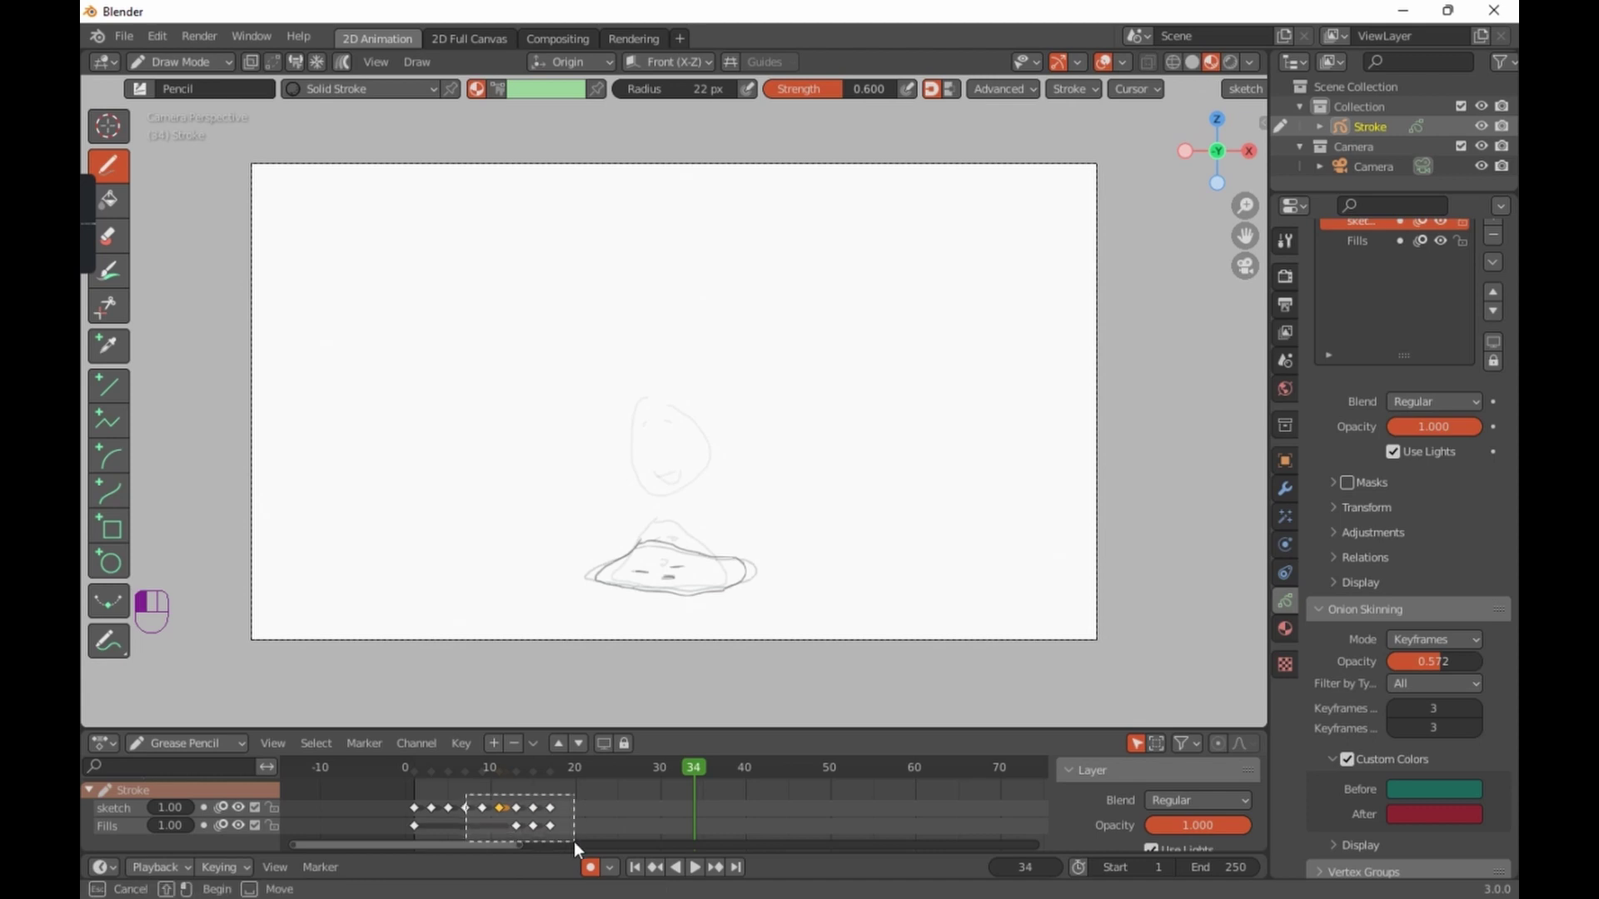
{"action": "mouse_move", "coordinate": [483, 807]}
{"action": "left_mouse_down"}
{"action": "mouse_move", "coordinate": [504, 806]}
{"action": "mouse_move", "coordinate": [481, 771]}
{"action": "left_mouse_up"}
Step: Try two long freehand curves from the sides of the face at frame 9, and undo them together with the keyframe shift
{"action": "left_click_drag", "start_coordinate": [637, 265], "coordinate": [684, 360]}
{"action": "mouse_move", "coordinate": [689, 282]}
{"action": "left_mouse_down"}
{"action": "mouse_move", "coordinate": [778, 428]}
{"action": "mouse_move", "coordinate": [766, 455]}
{"action": "left_mouse_up"}
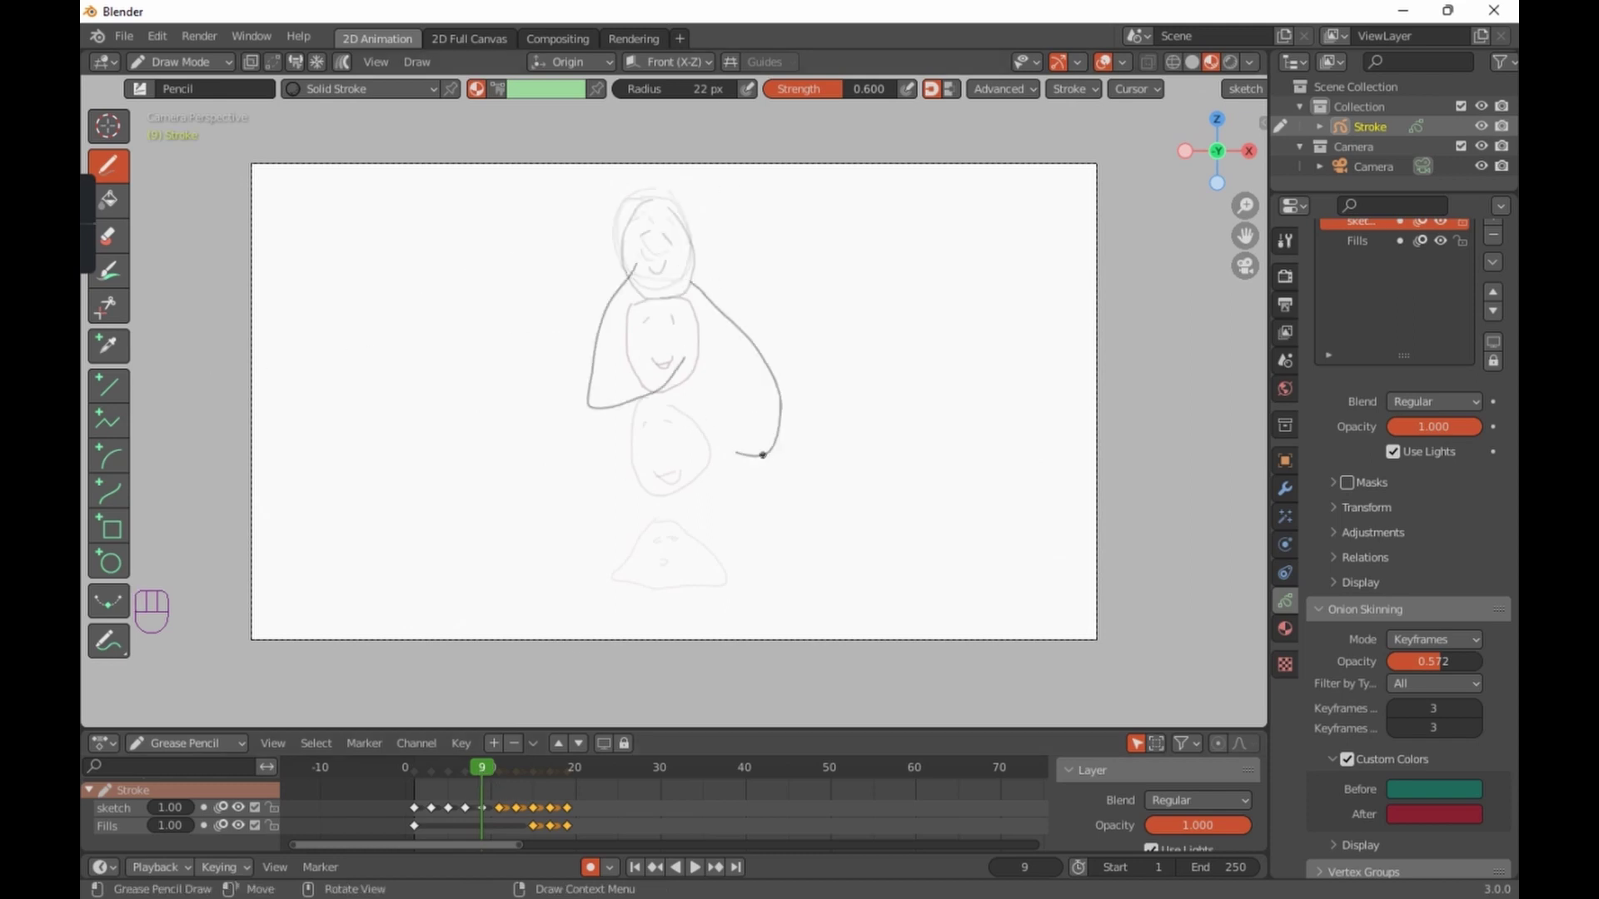
{"action": "key", "text": "ctrl+z"}
{"action": "key", "text": "ctrl+z"}
{"action": "key", "text": "ctrl+z"}
{"action": "key", "text": "ctrl+z"}
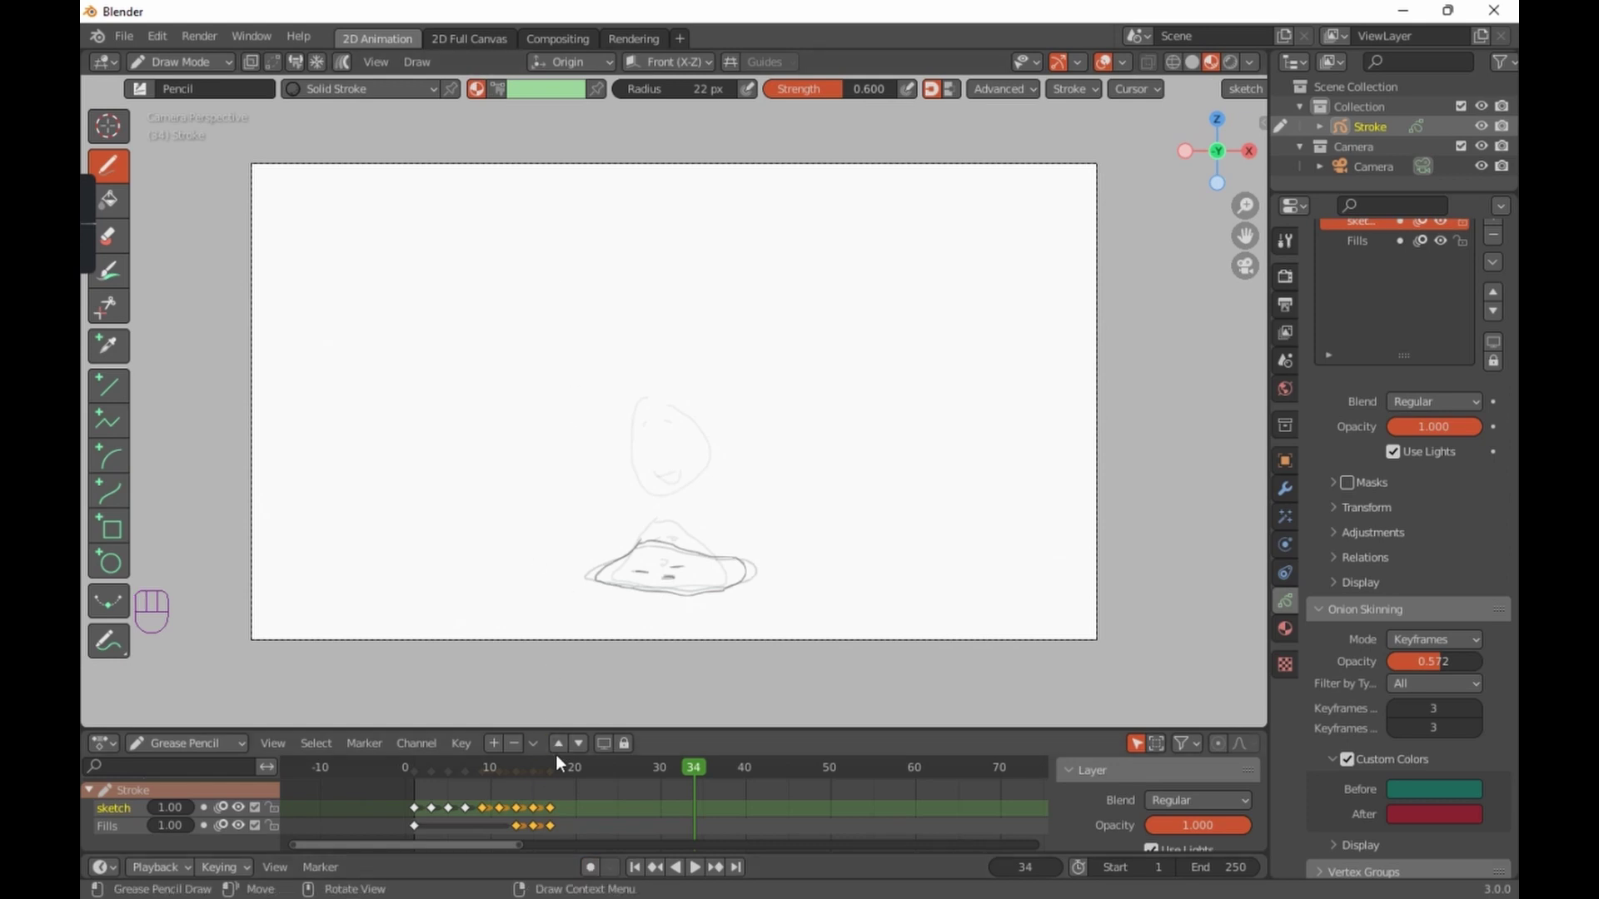
Step: Sketch loose test strokes around the flattened face with auto keying off, and scrub the timeline to check which frames carry them
{"action": "left_click_drag", "start_coordinate": [700, 499], "coordinate": [734, 522]}
{"action": "mouse_move", "coordinate": [613, 500]}
{"action": "left_mouse_down"}
{"action": "mouse_move", "coordinate": [551, 532]}
{"action": "mouse_move", "coordinate": [534, 520]}
{"action": "mouse_move", "coordinate": [672, 520]}
{"action": "mouse_move", "coordinate": [619, 496]}
{"action": "mouse_move", "coordinate": [583, 431]}
{"action": "left_mouse_up"}
{"action": "left_click_drag", "start_coordinate": [682, 777], "coordinate": [672, 766]}
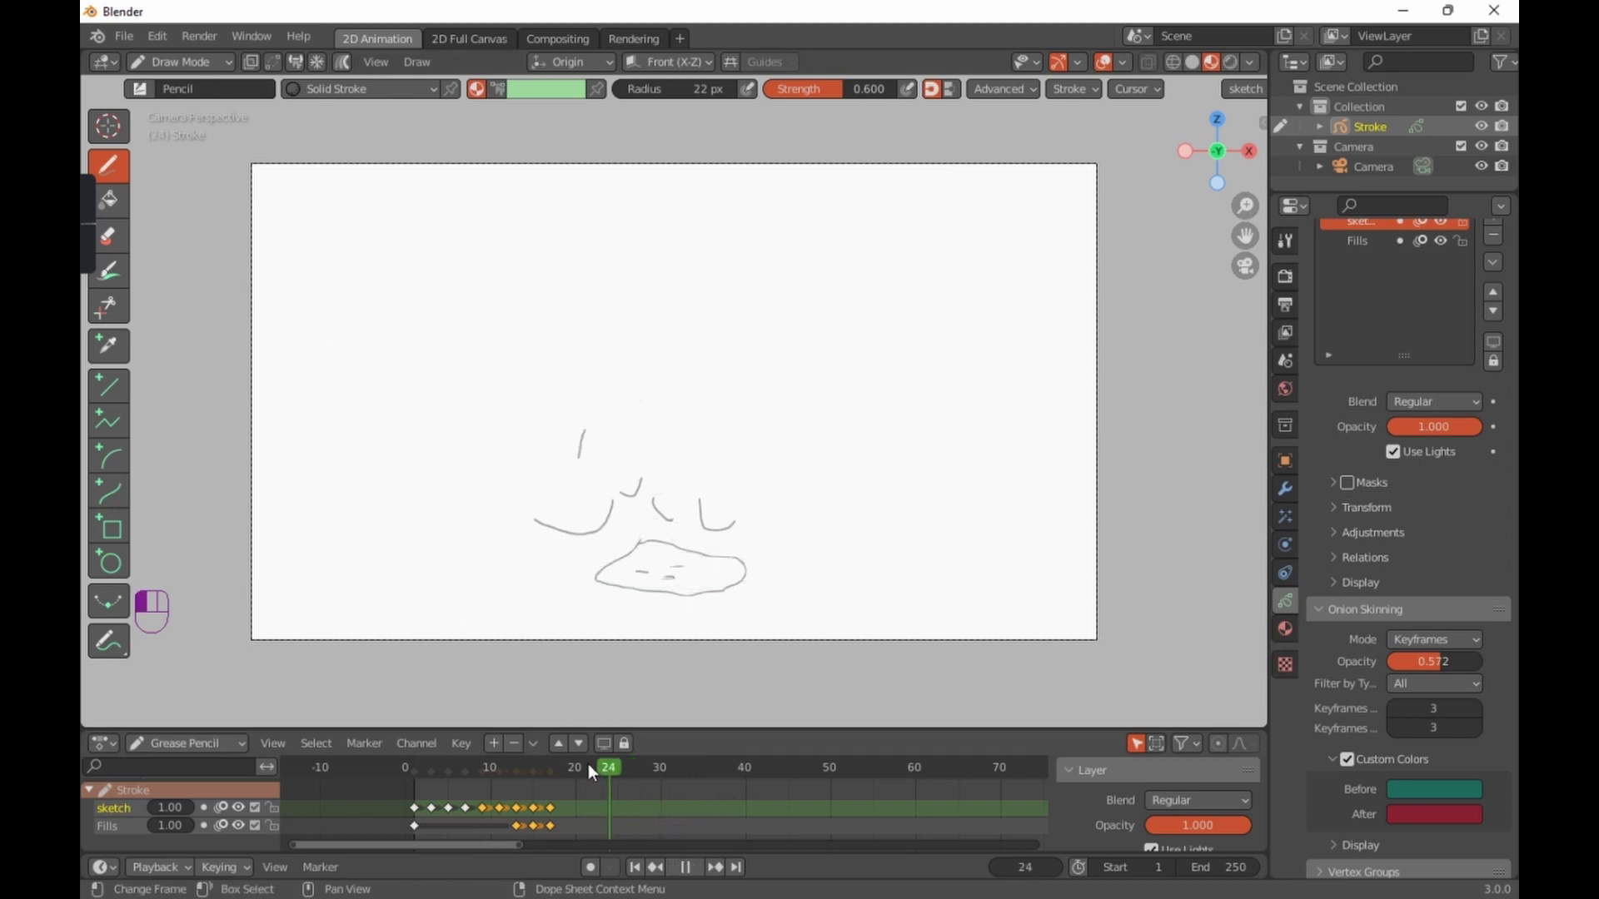
{"action": "mouse_move", "coordinate": [549, 761]}
{"action": "left_mouse_down"}
{"action": "mouse_move", "coordinate": [582, 758]}
{"action": "mouse_move", "coordinate": [523, 749]}
{"action": "mouse_move", "coordinate": [687, 750]}
{"action": "left_mouse_up"}
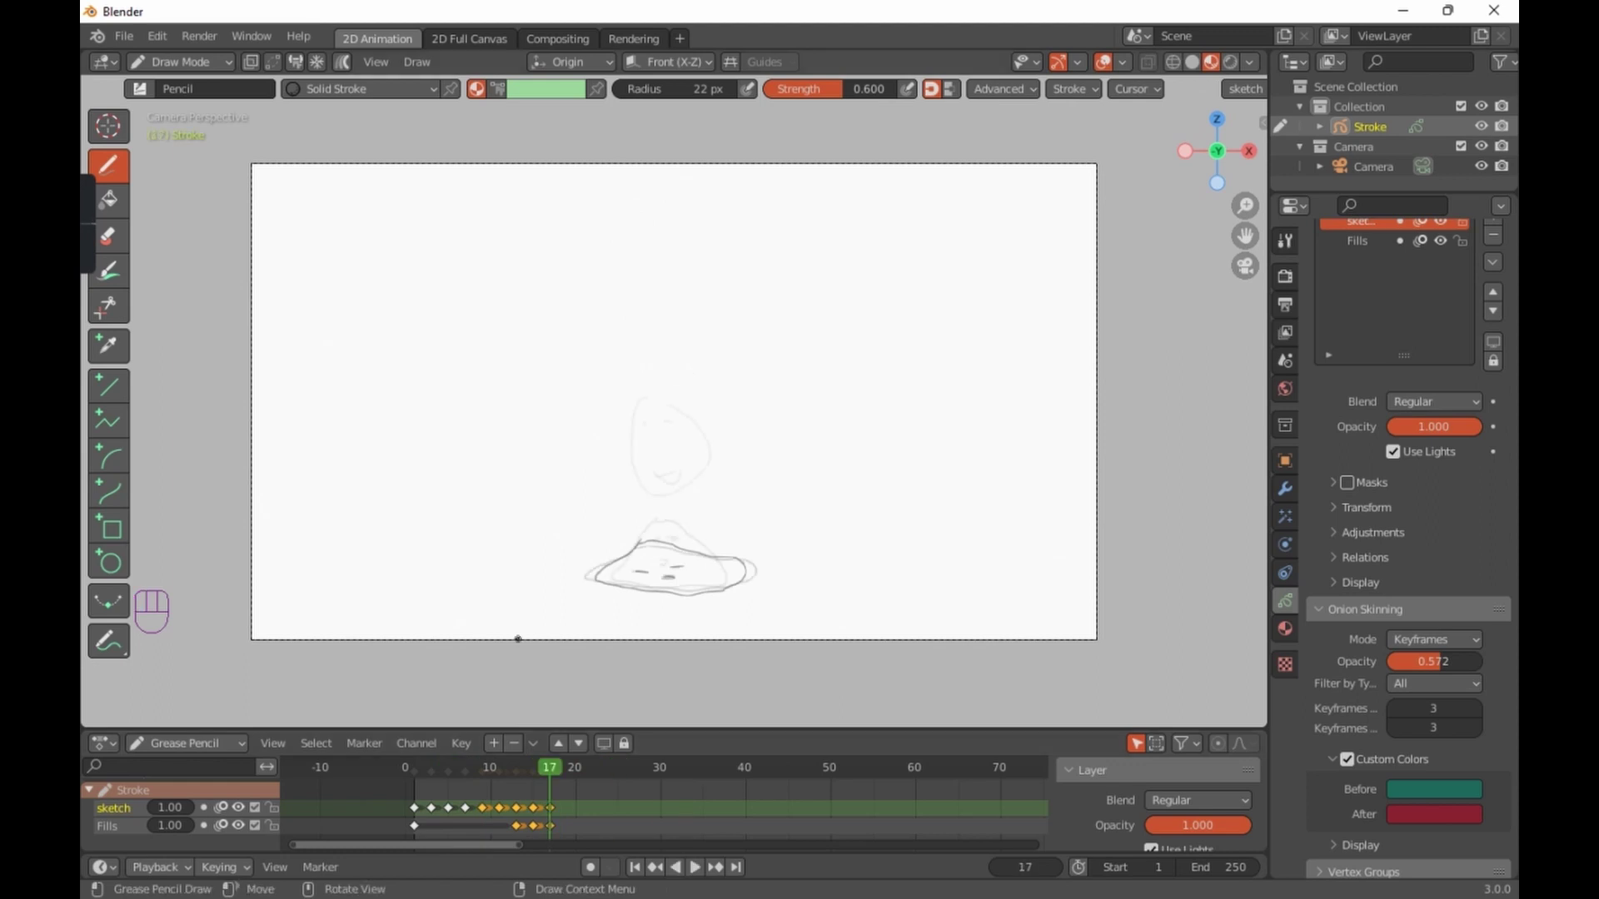
Step: Switch the Stroke object to Edit Mode, turn on auto keying, and go to frame 19
{"action": "left_click", "coordinate": [188, 59]}
{"action": "left_click", "coordinate": [227, 108]}
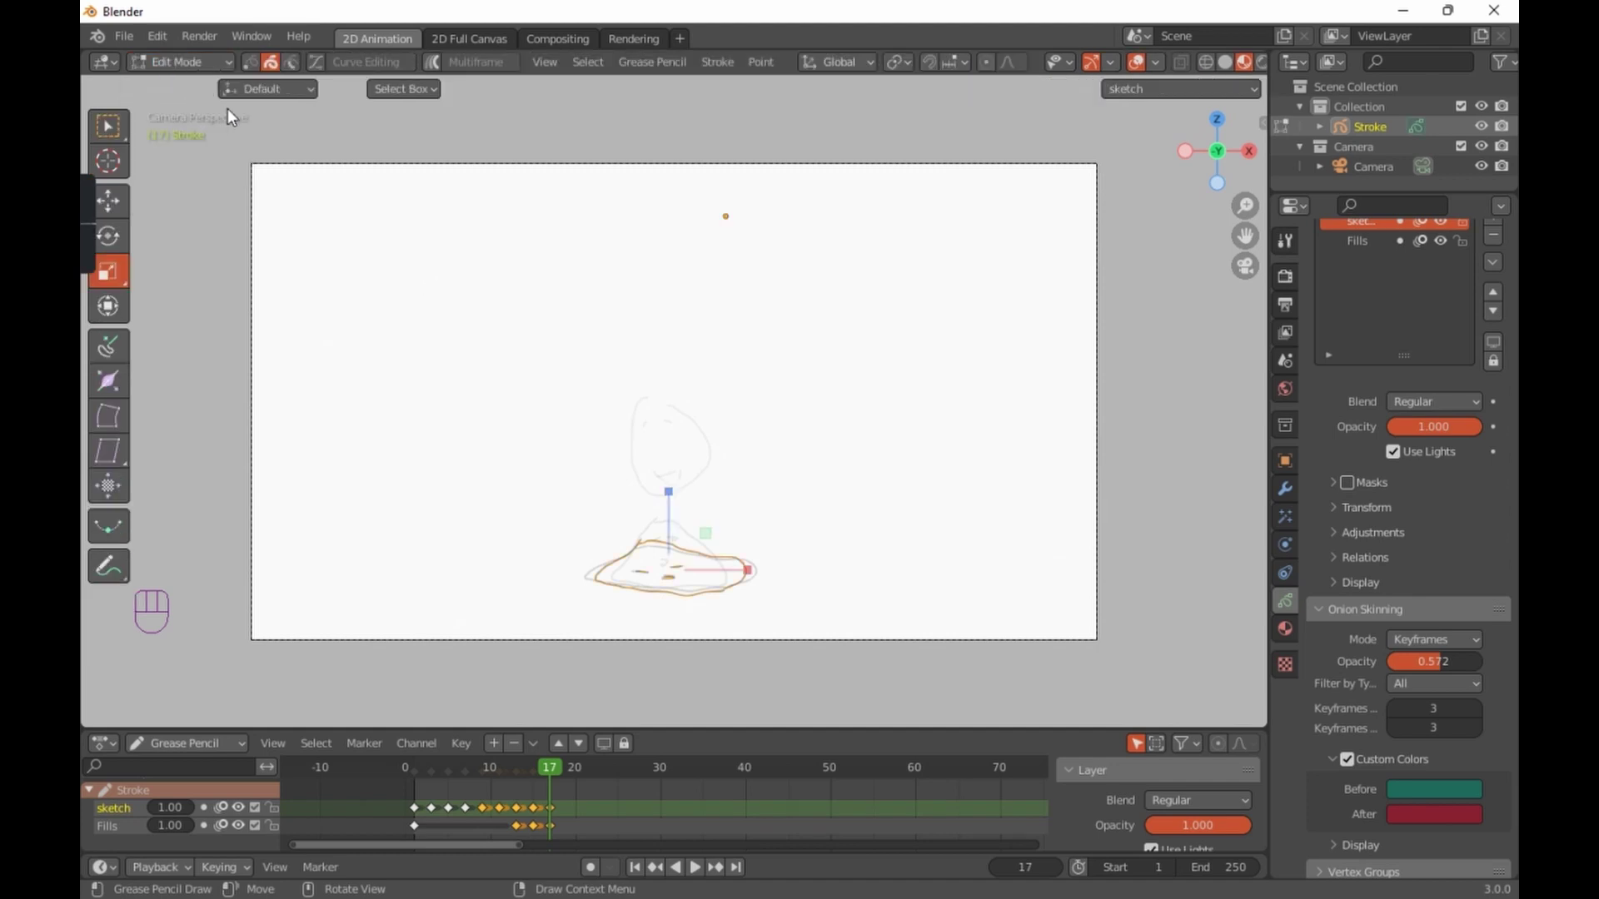
{"action": "mouse_move", "coordinate": [575, 768]}
{"action": "left_mouse_down"}
{"action": "mouse_move", "coordinate": [522, 767]}
{"action": "mouse_move", "coordinate": [558, 763]}
{"action": "left_mouse_up"}
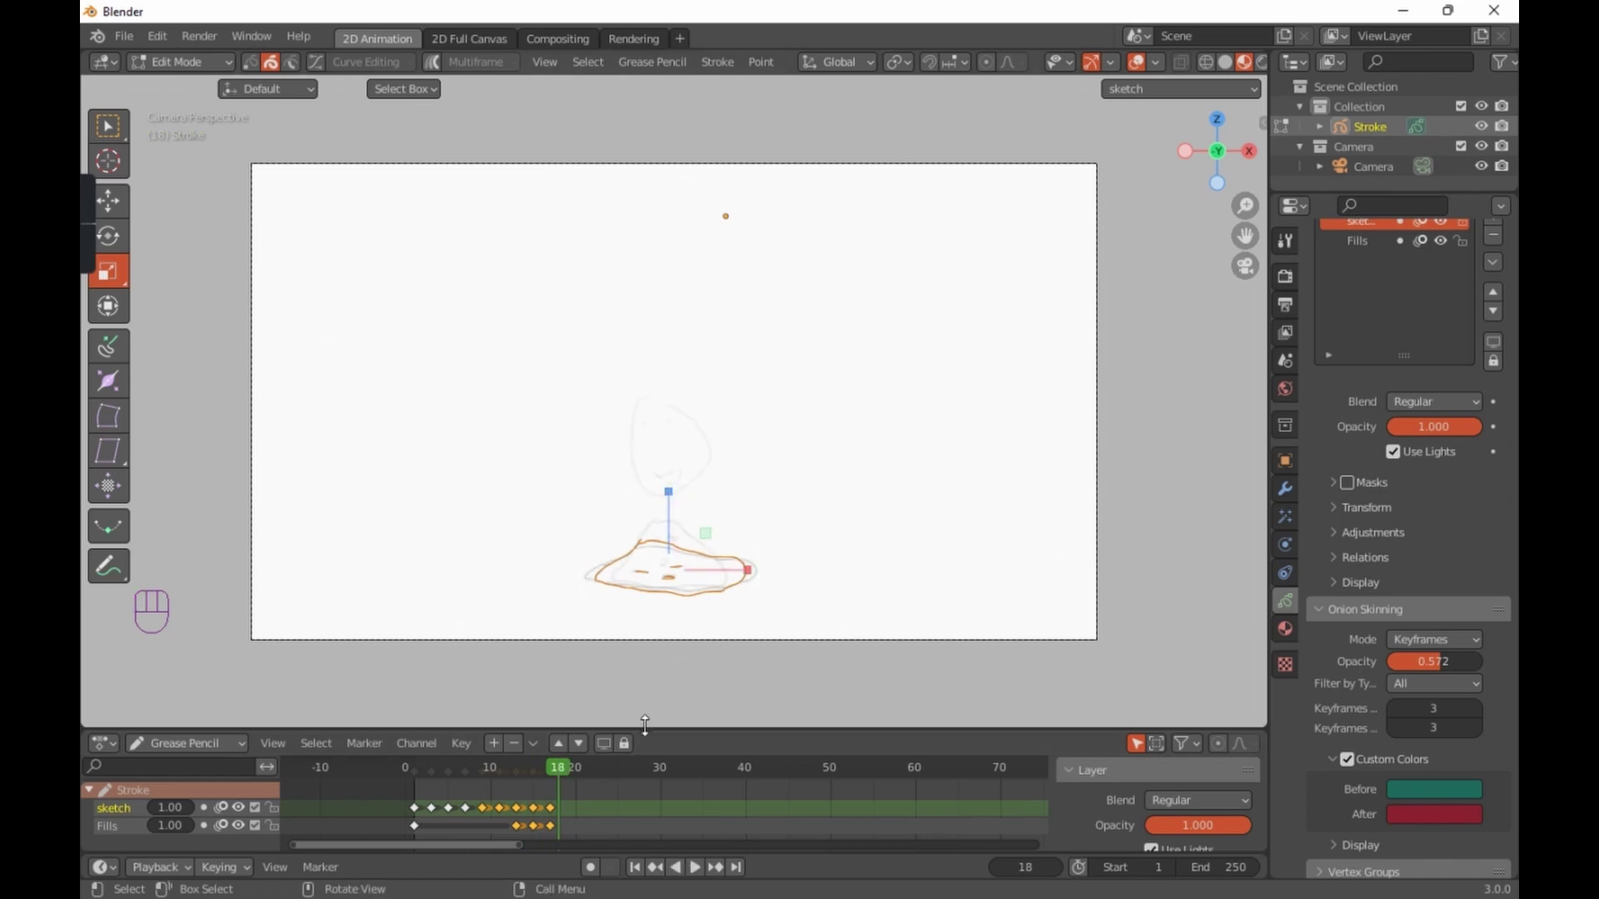
{"action": "left_click", "coordinate": [590, 868]}
{"action": "key", "text": "Left"}
{"action": "key", "text": "Right"}
{"action": "key", "text": "Right"}
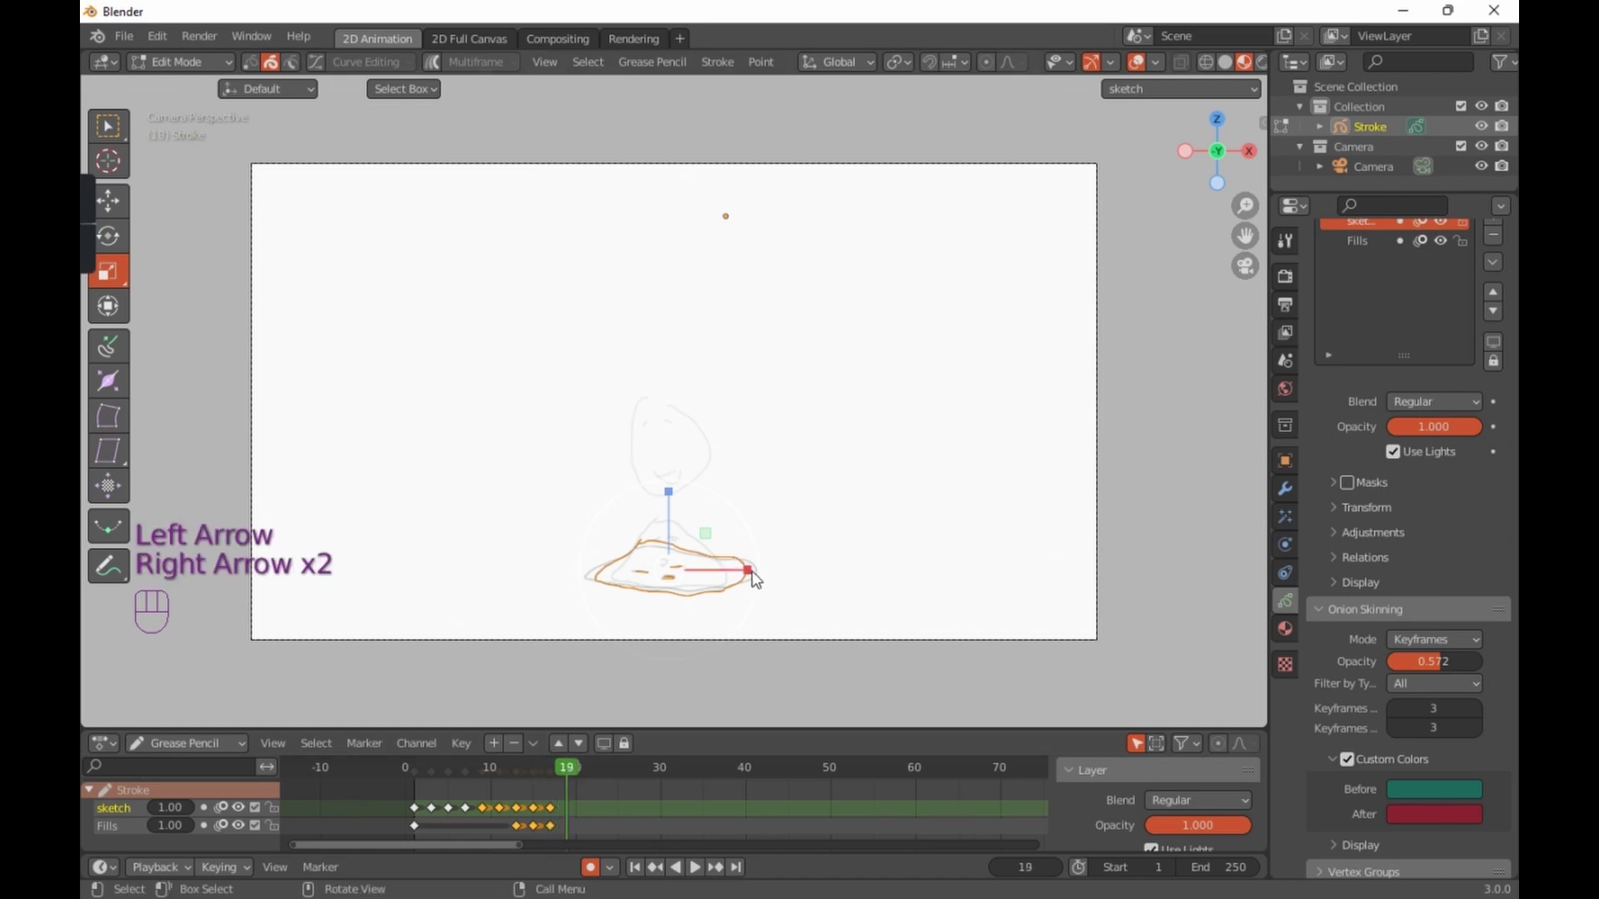
Step: Scale the flattened face slightly in width and height at frame 19, and again at frame 21
{"action": "left_click_drag", "start_coordinate": [751, 571], "coordinate": [759, 571]}
{"action": "left_click_drag", "start_coordinate": [673, 497], "coordinate": [671, 495]}
{"action": "key", "text": "Right"}
{"action": "key", "text": "Right"}
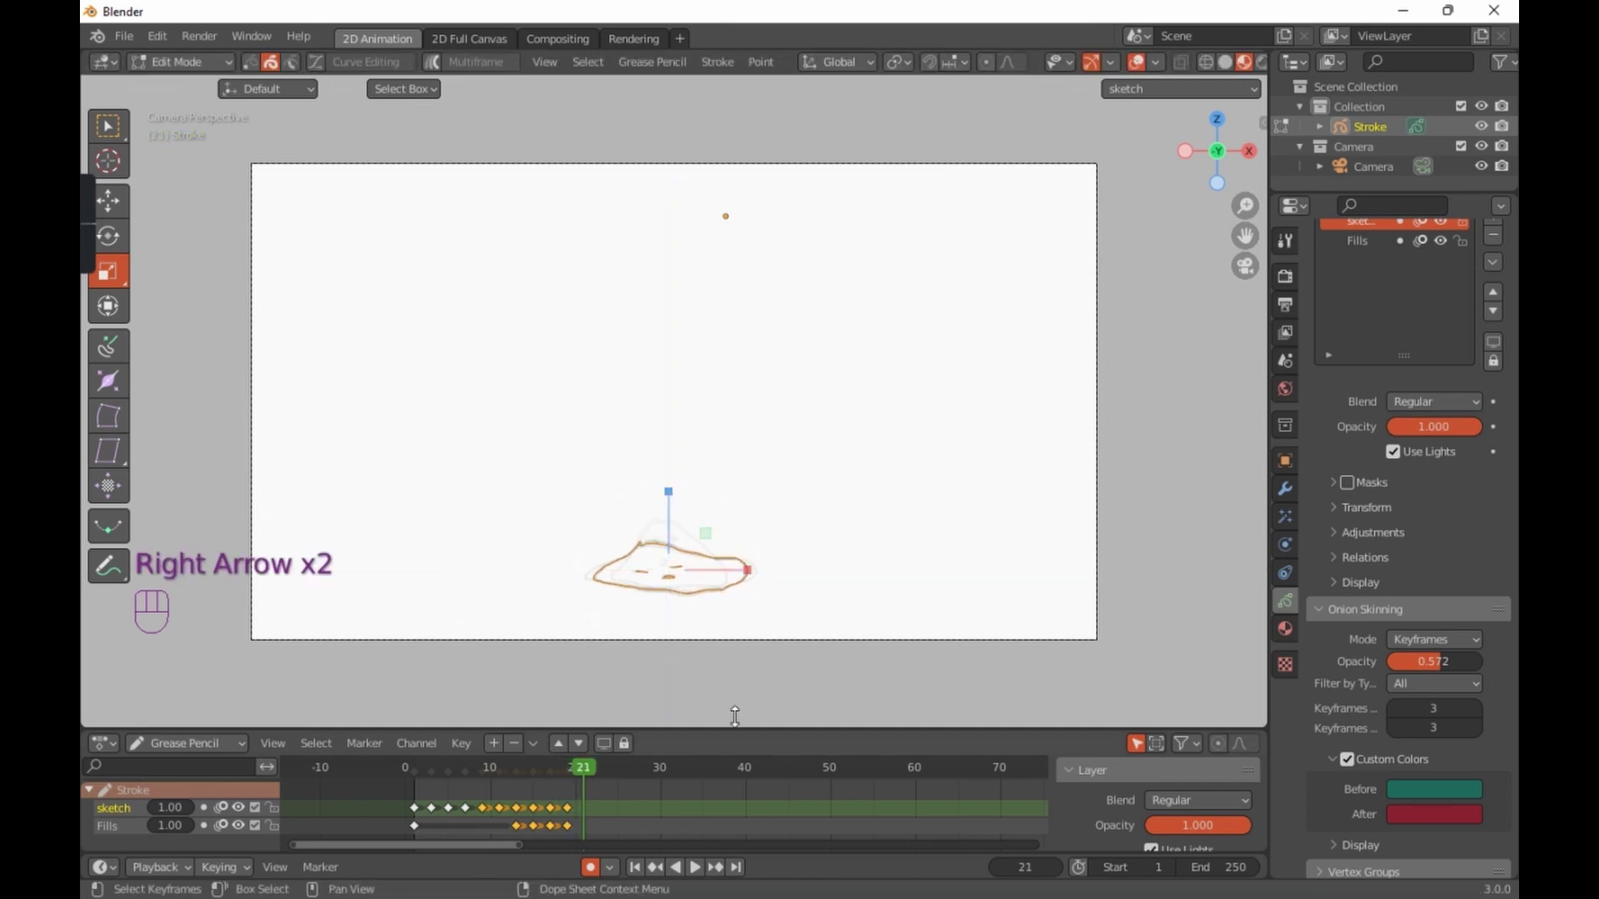
{"action": "left_click_drag", "start_coordinate": [744, 573], "coordinate": [736, 566]}
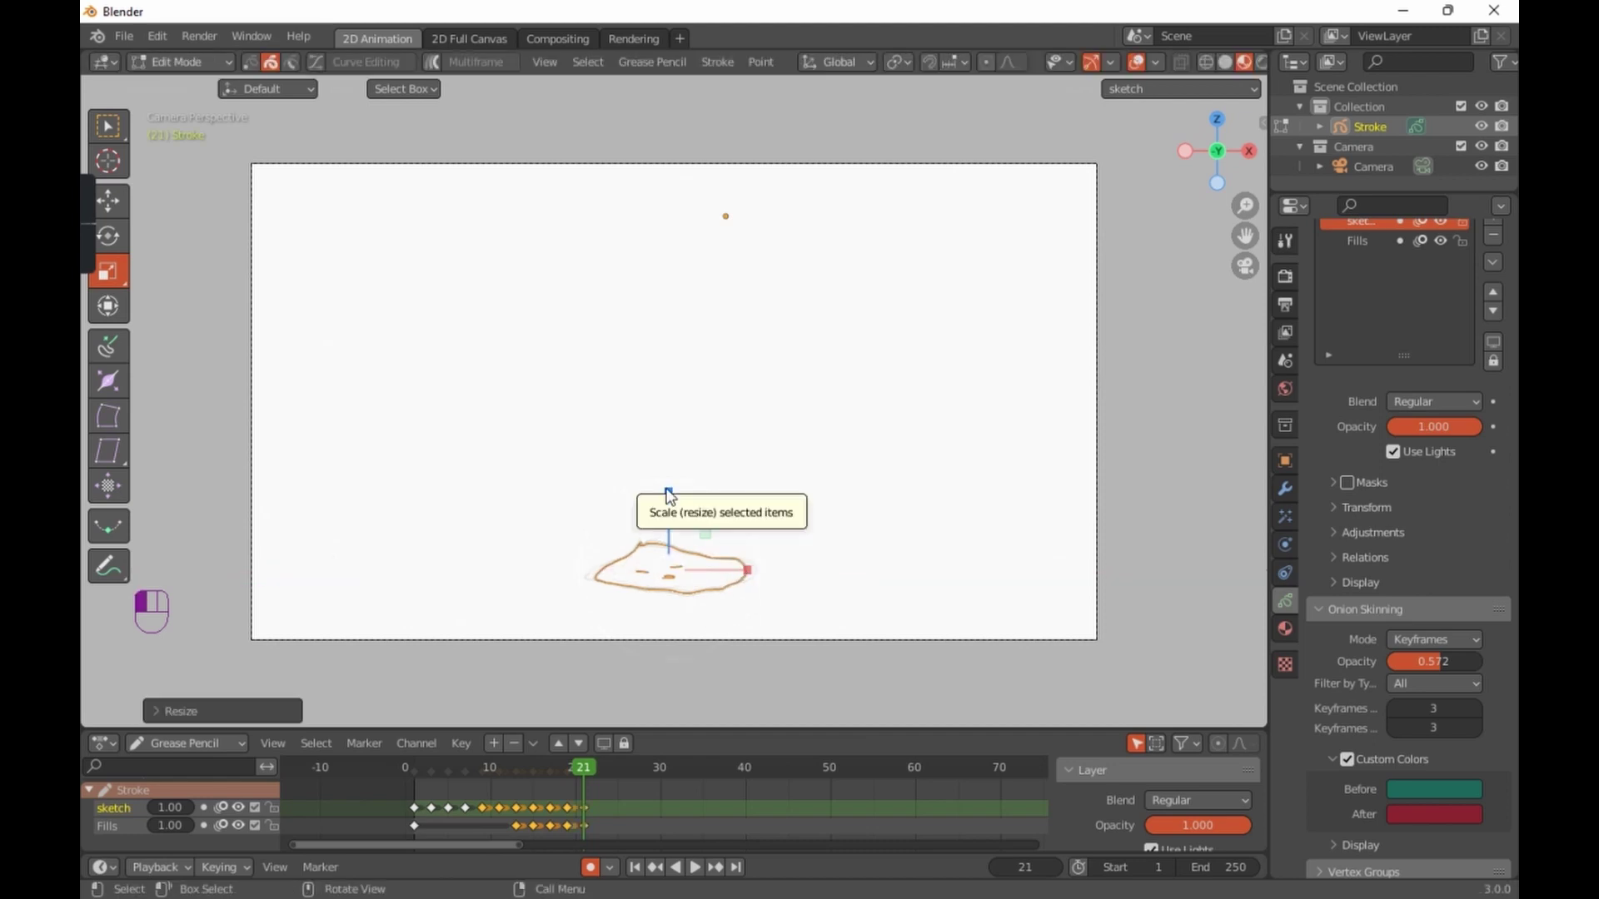
{"action": "left_click_drag", "start_coordinate": [665, 486], "coordinate": [667, 488]}
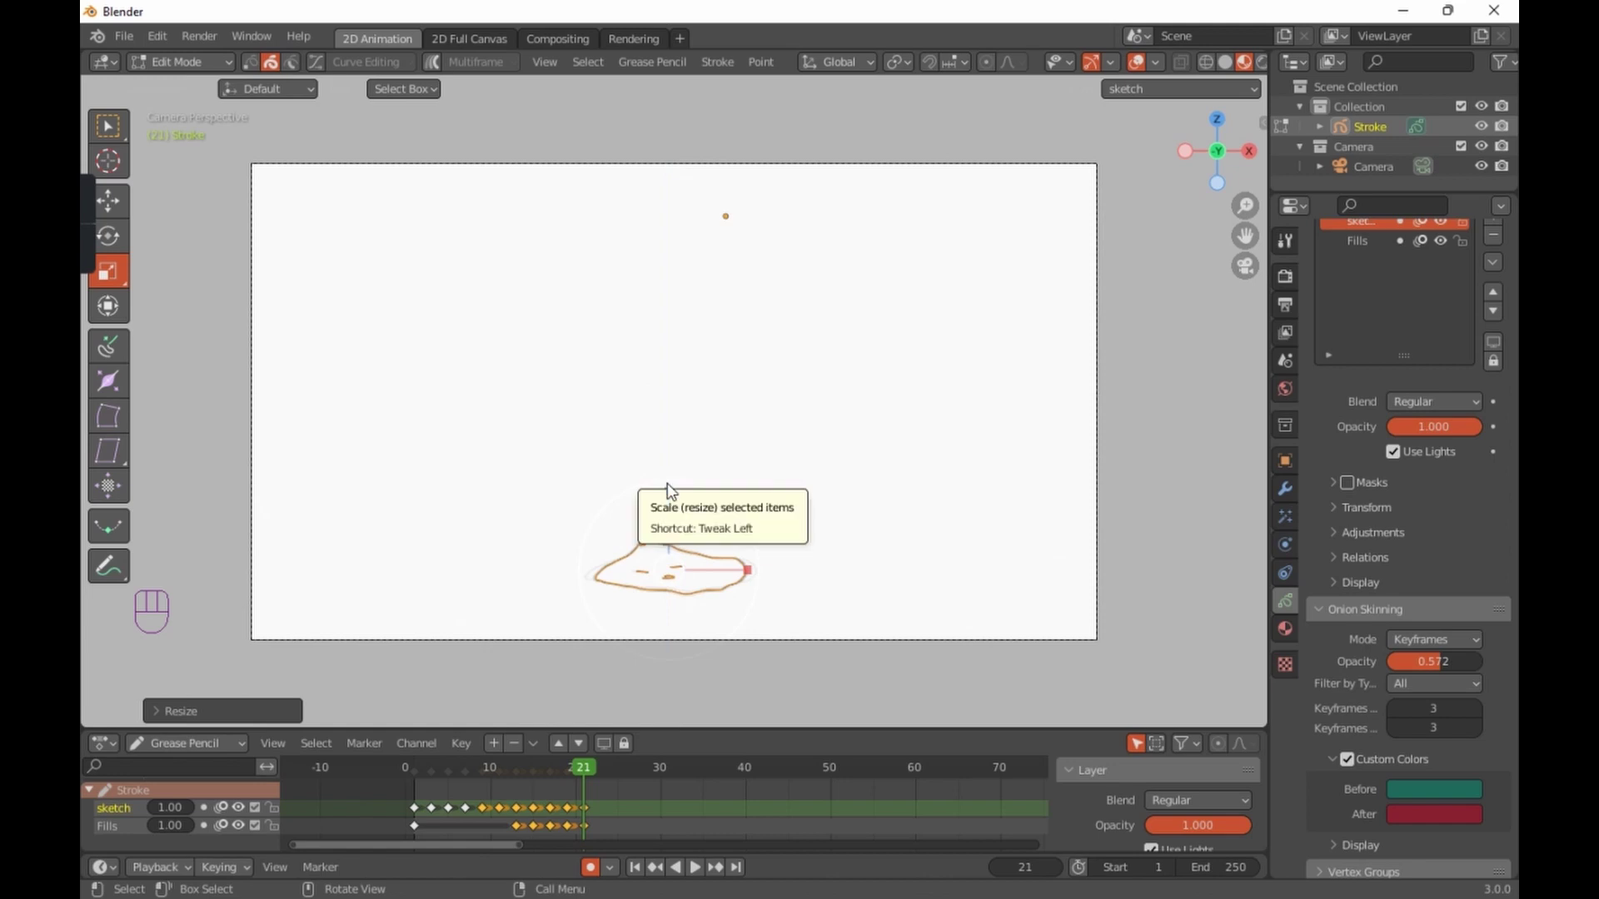
{"action": "key", "text": "Return"}
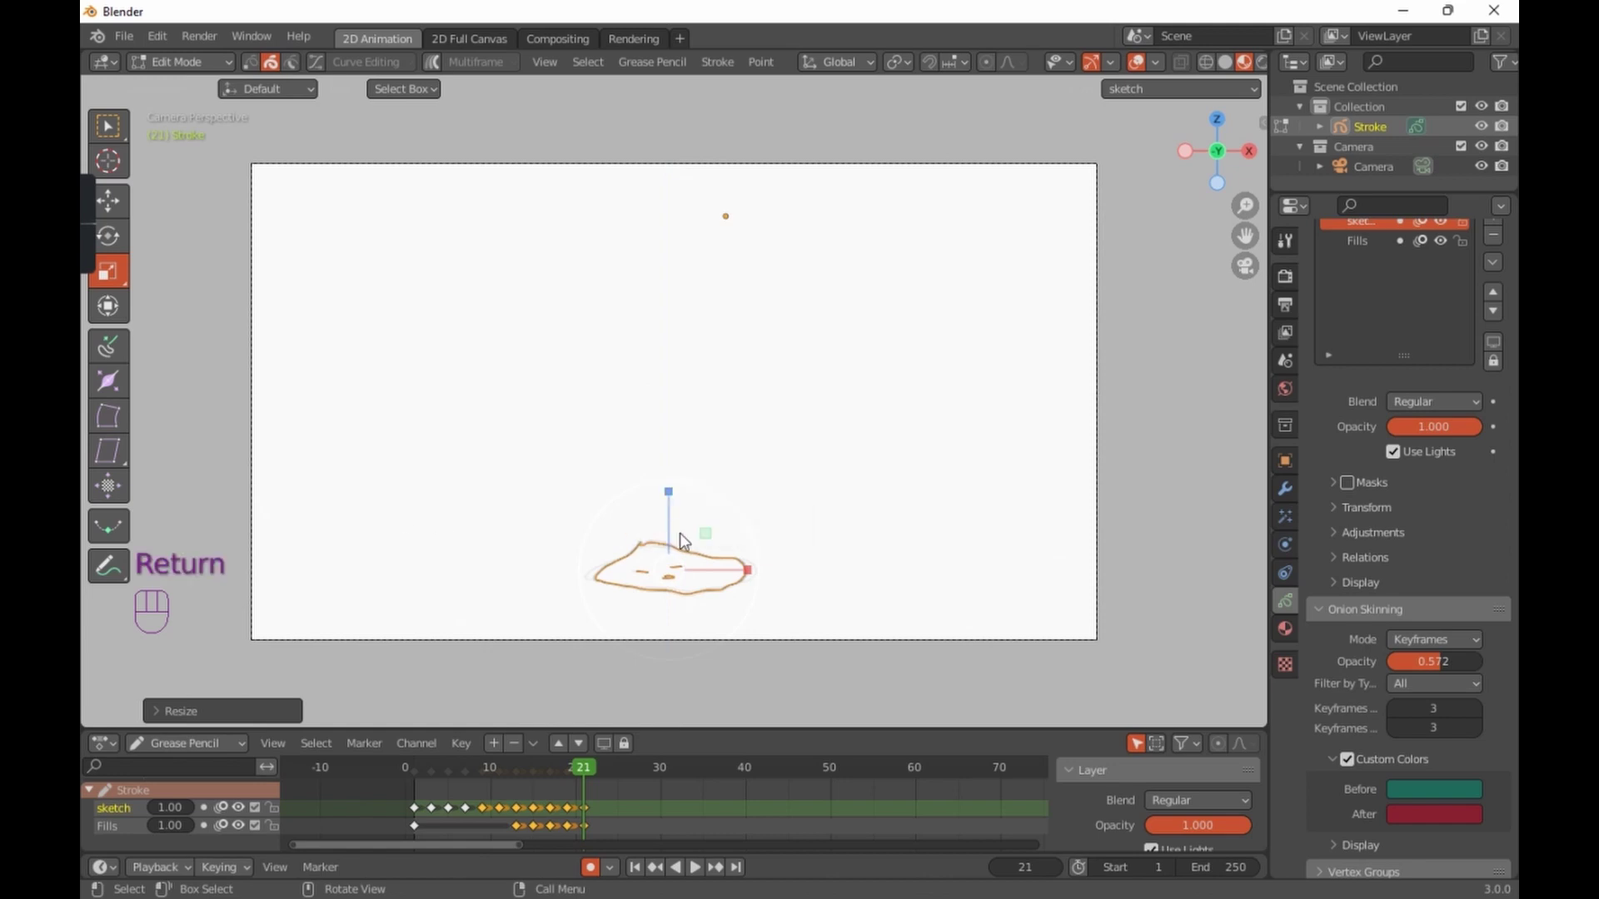
Step: Play the animation from frame 1 to check the scaled landing poses
{"action": "left_click_drag", "start_coordinate": [573, 768], "coordinate": [413, 768]}
{"action": "key", "text": "space"}
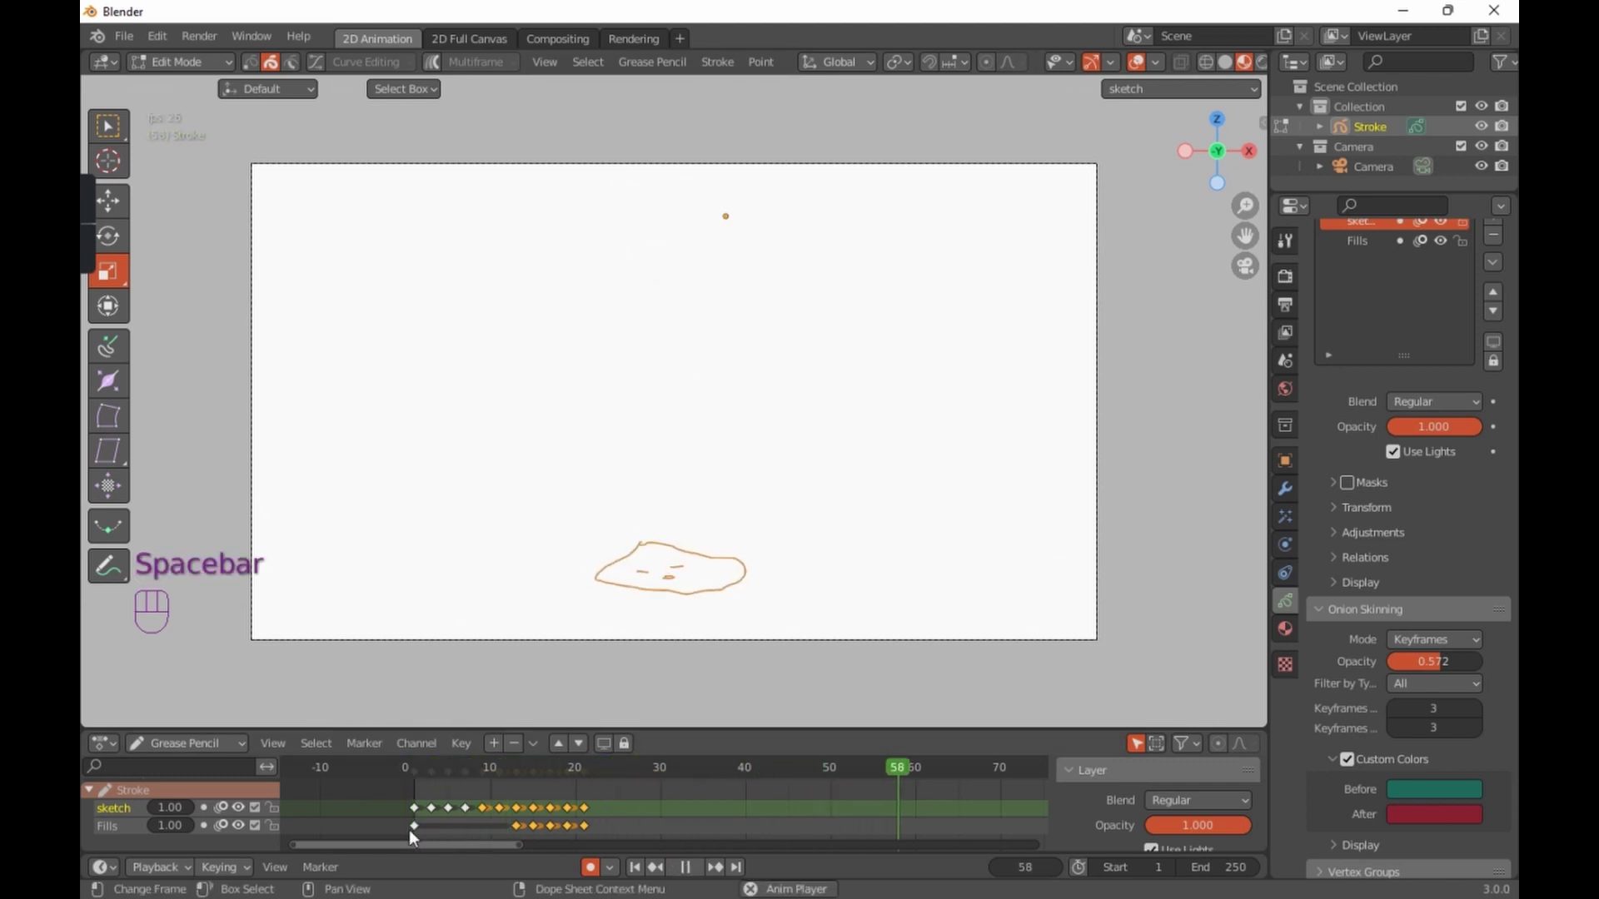
{"action": "left_click", "coordinate": [413, 767]}
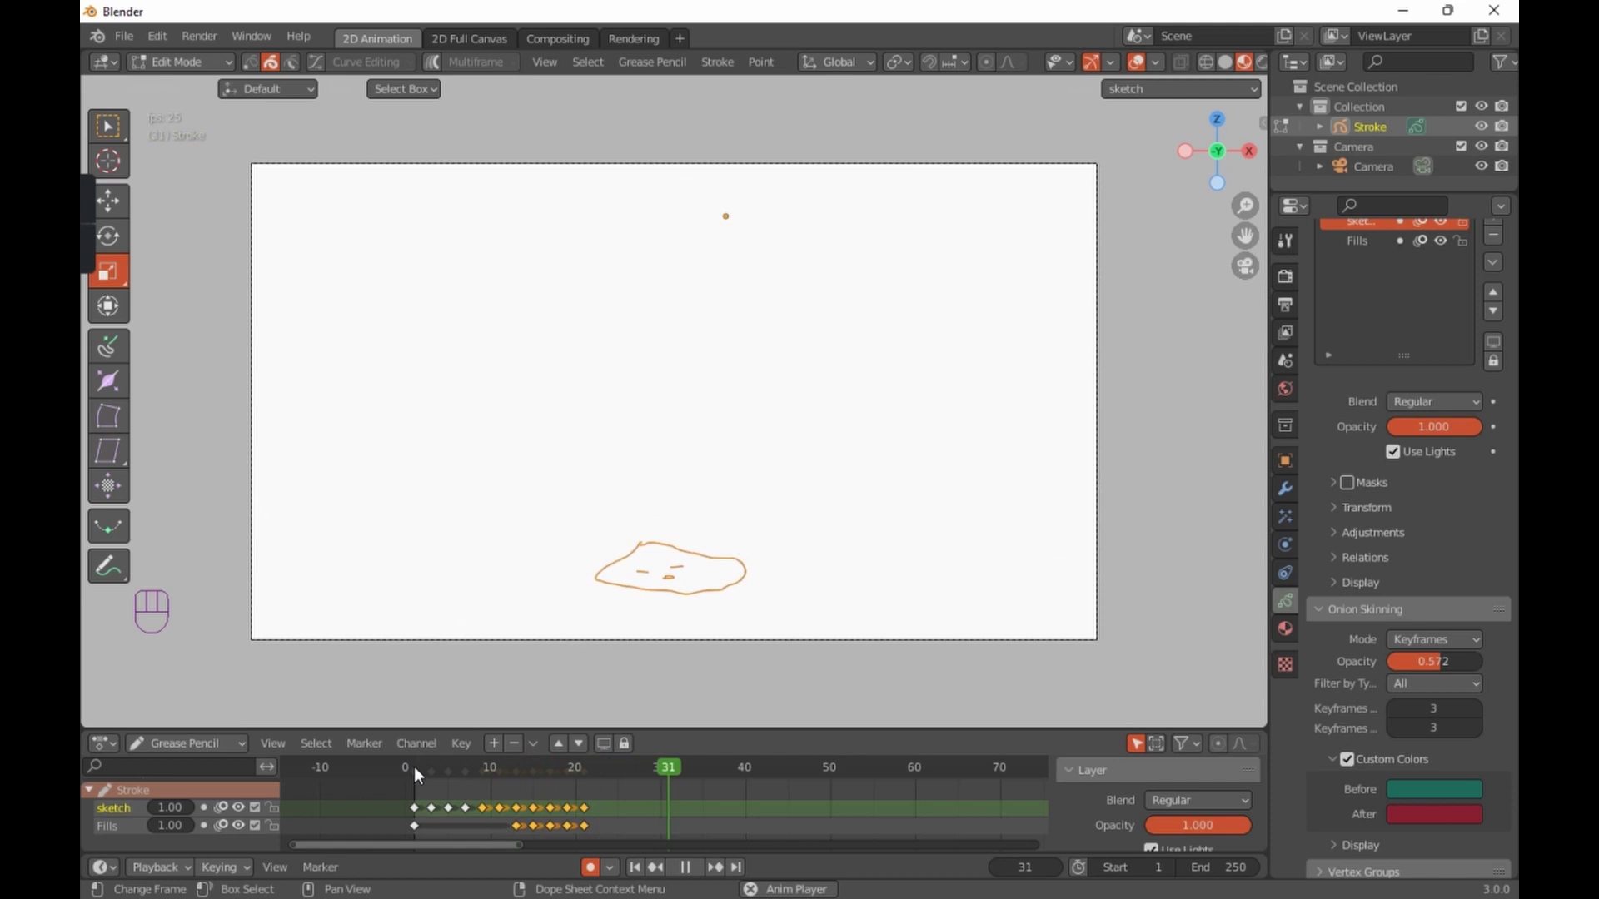
{"action": "key", "text": "space"}
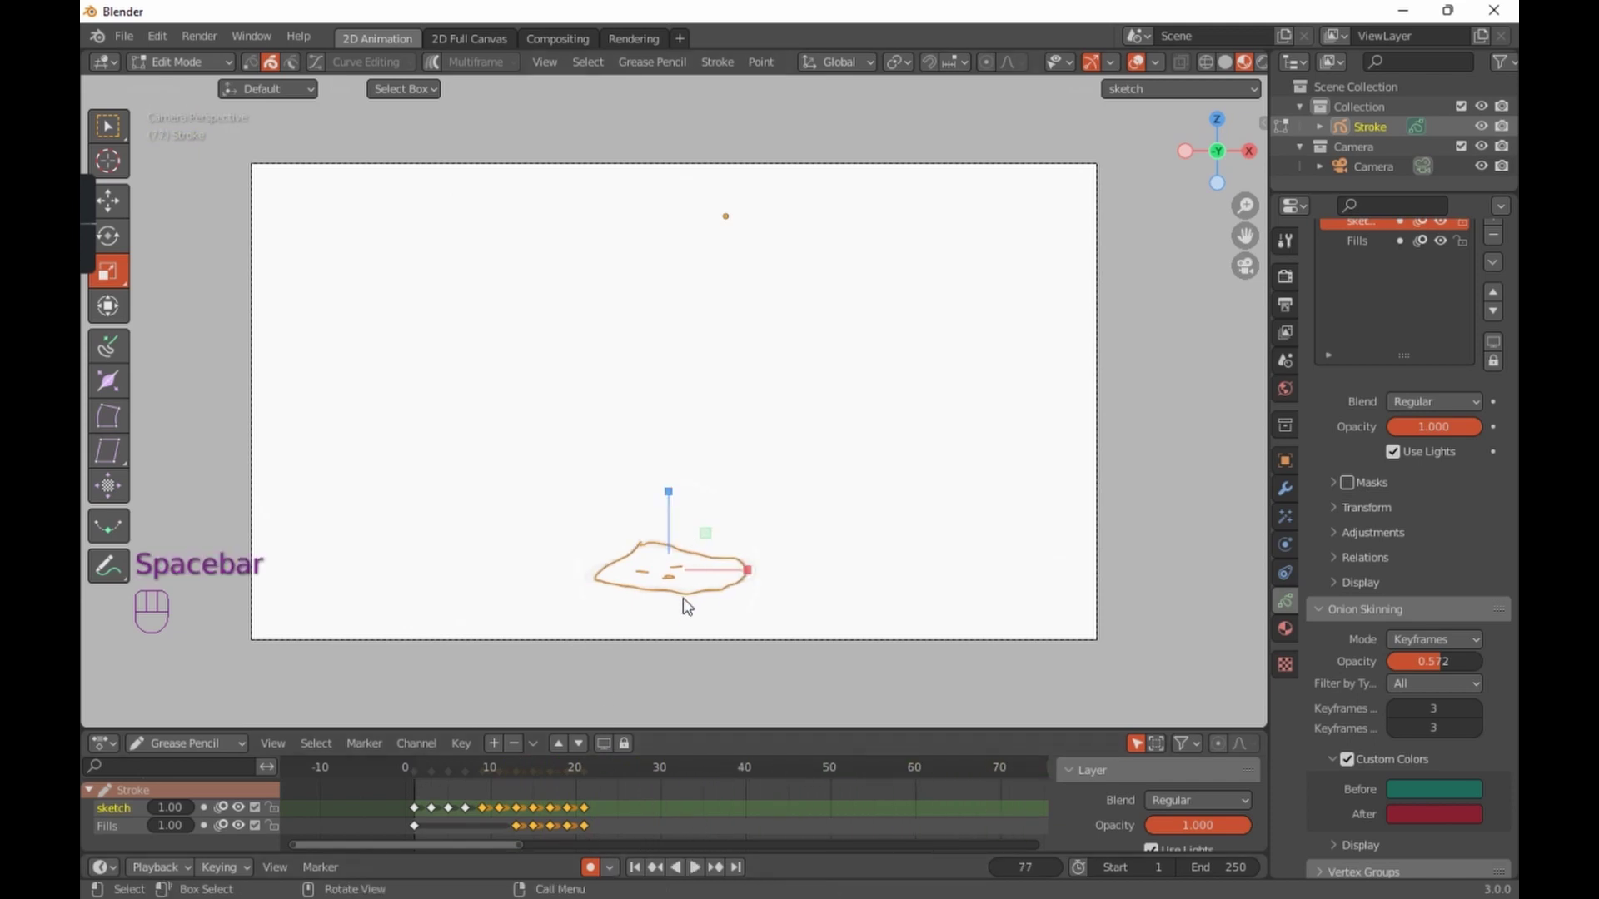
Step: Go to frame 23 and turn off auto keying
{"action": "mouse_move", "coordinate": [578, 759]}
{"action": "left_mouse_down"}
{"action": "mouse_move", "coordinate": [539, 766]}
{"action": "mouse_move", "coordinate": [512, 745]}
{"action": "mouse_move", "coordinate": [594, 742]}
{"action": "left_mouse_up"}
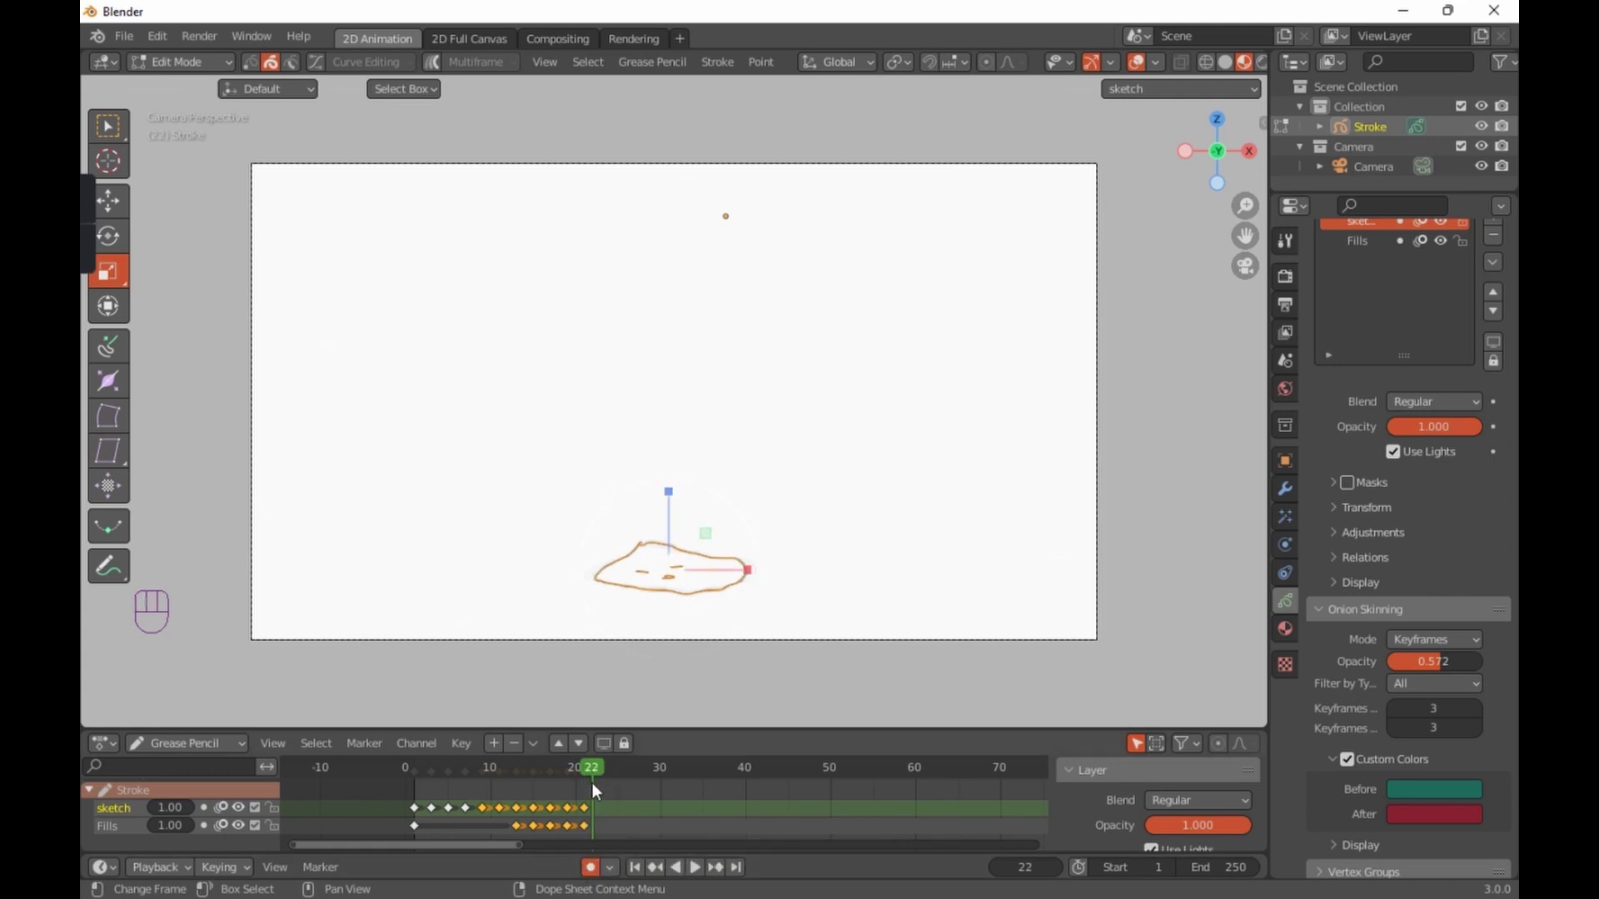
{"action": "key", "text": "Right"}
{"action": "left_click", "coordinate": [588, 868]}
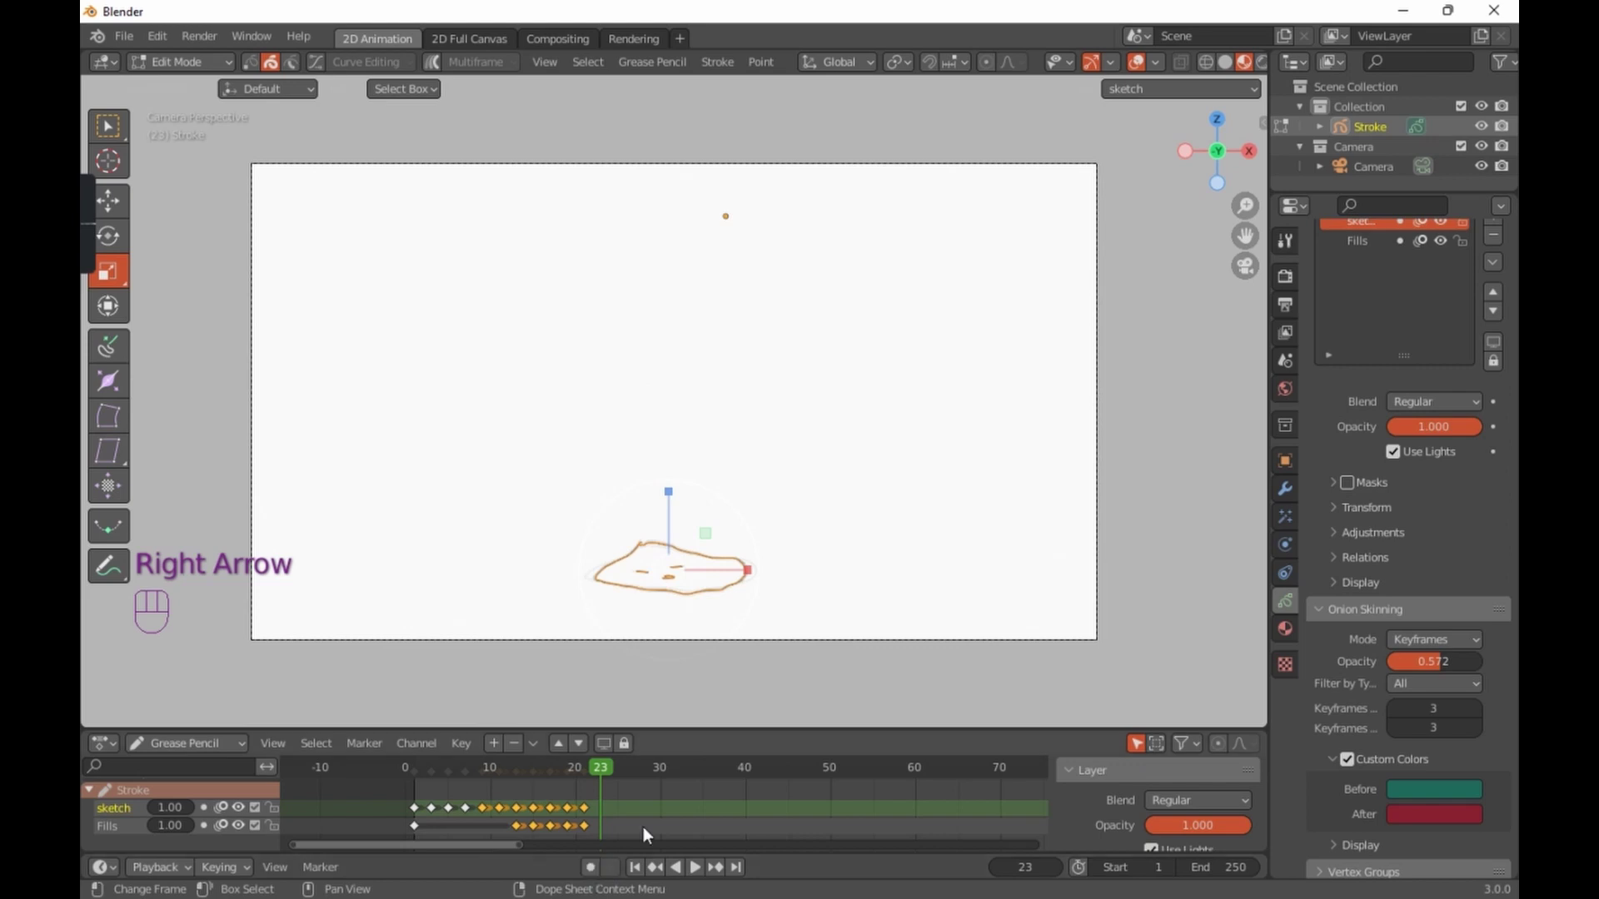
Step: Try inserting a keyframe in the active group at frame 23, scrub around it, and undo the last change
{"action": "key", "text": "i"}
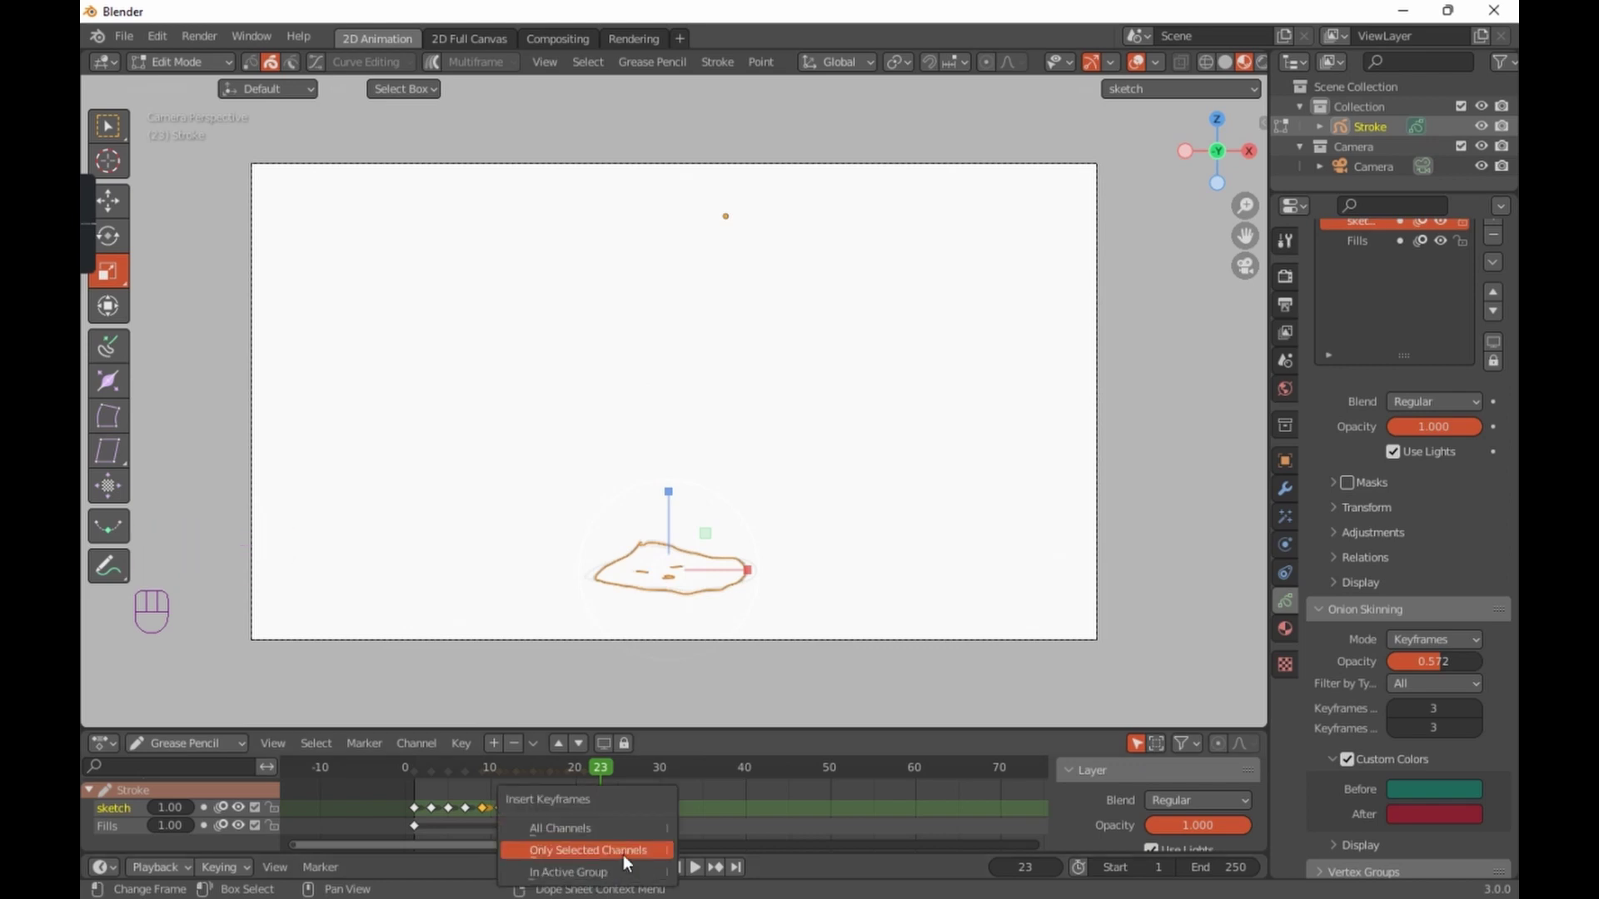
{"action": "left_click", "coordinate": [568, 874]}
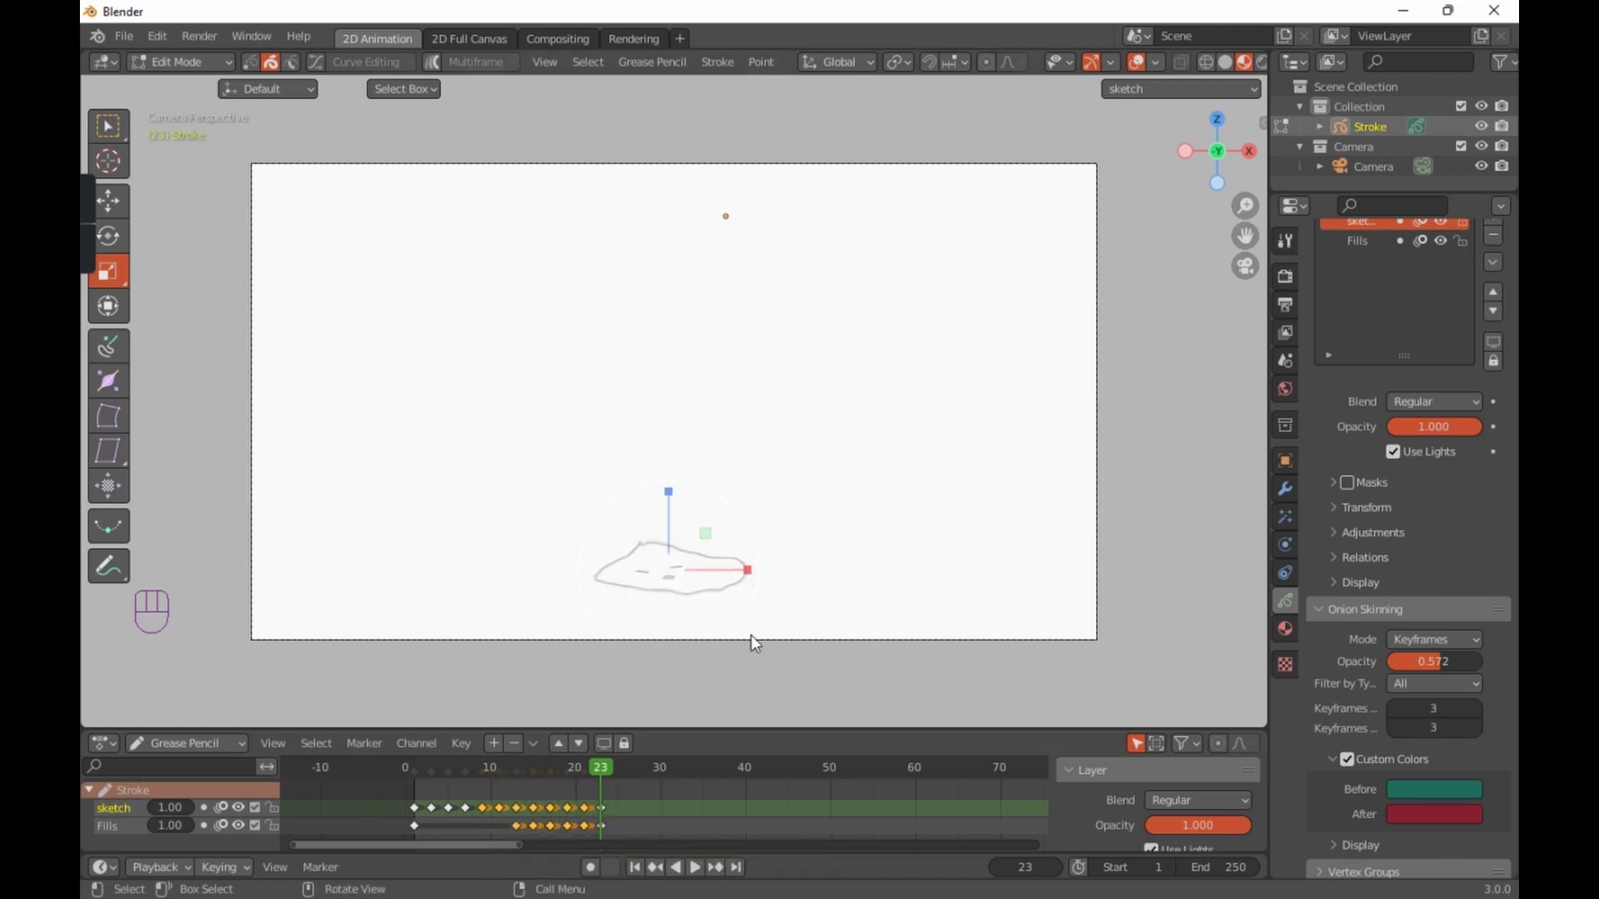
{"action": "mouse_move", "coordinate": [595, 767]}
{"action": "left_mouse_down"}
{"action": "mouse_move", "coordinate": [573, 768]}
{"action": "mouse_move", "coordinate": [611, 768]}
{"action": "mouse_move", "coordinate": [587, 777]}
{"action": "mouse_move", "coordinate": [603, 789]}
{"action": "left_mouse_up"}
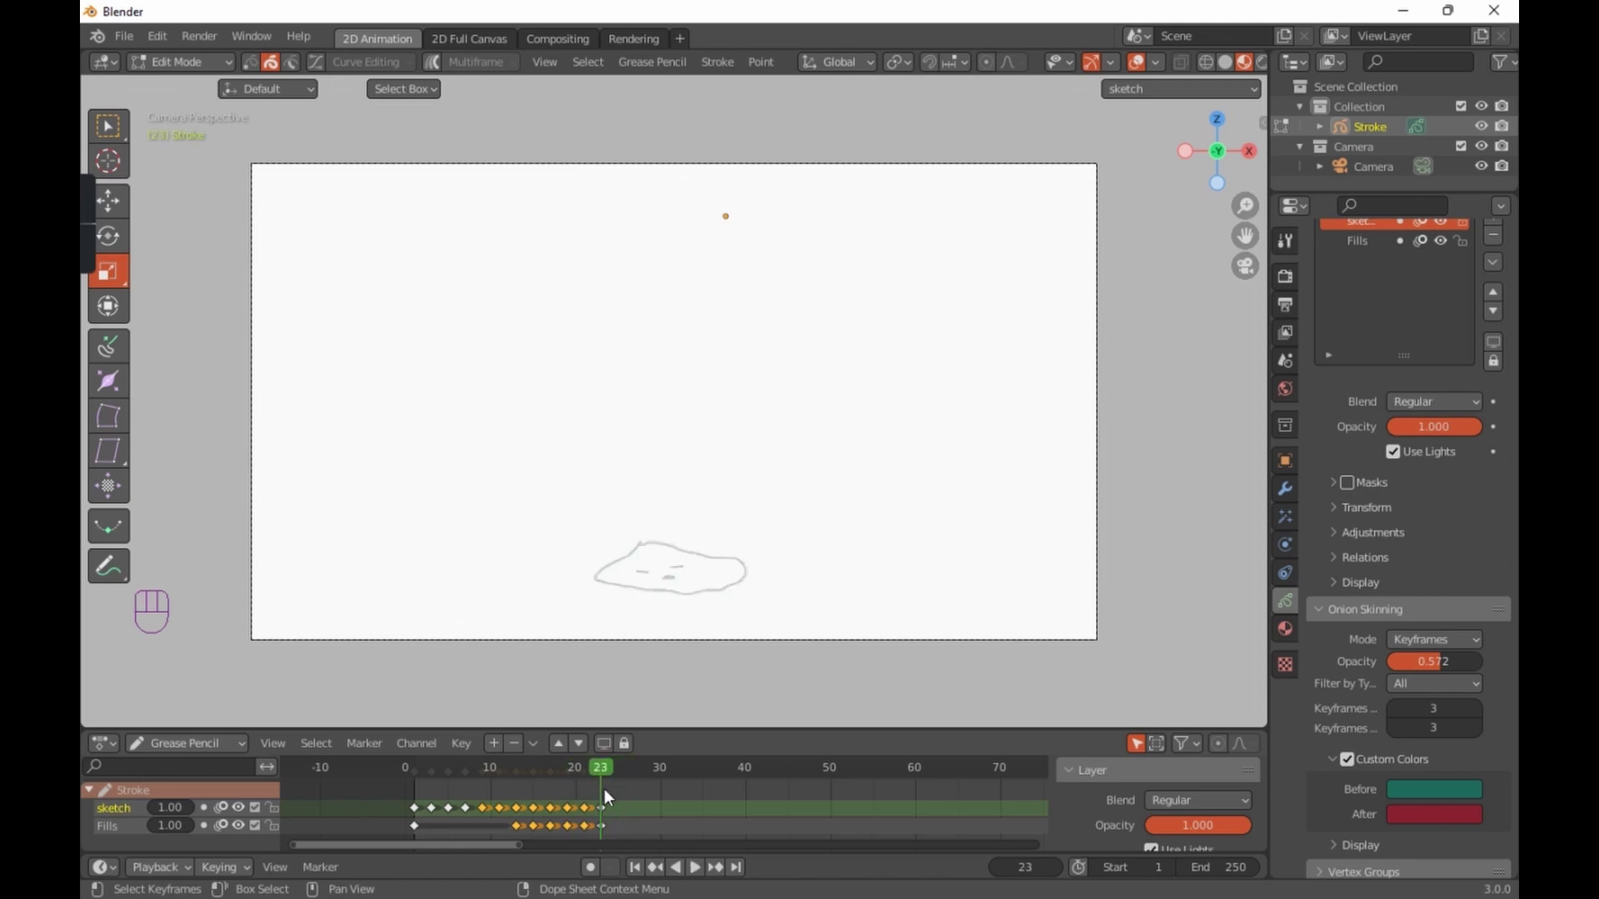
{"action": "key", "text": "ctrl+z"}
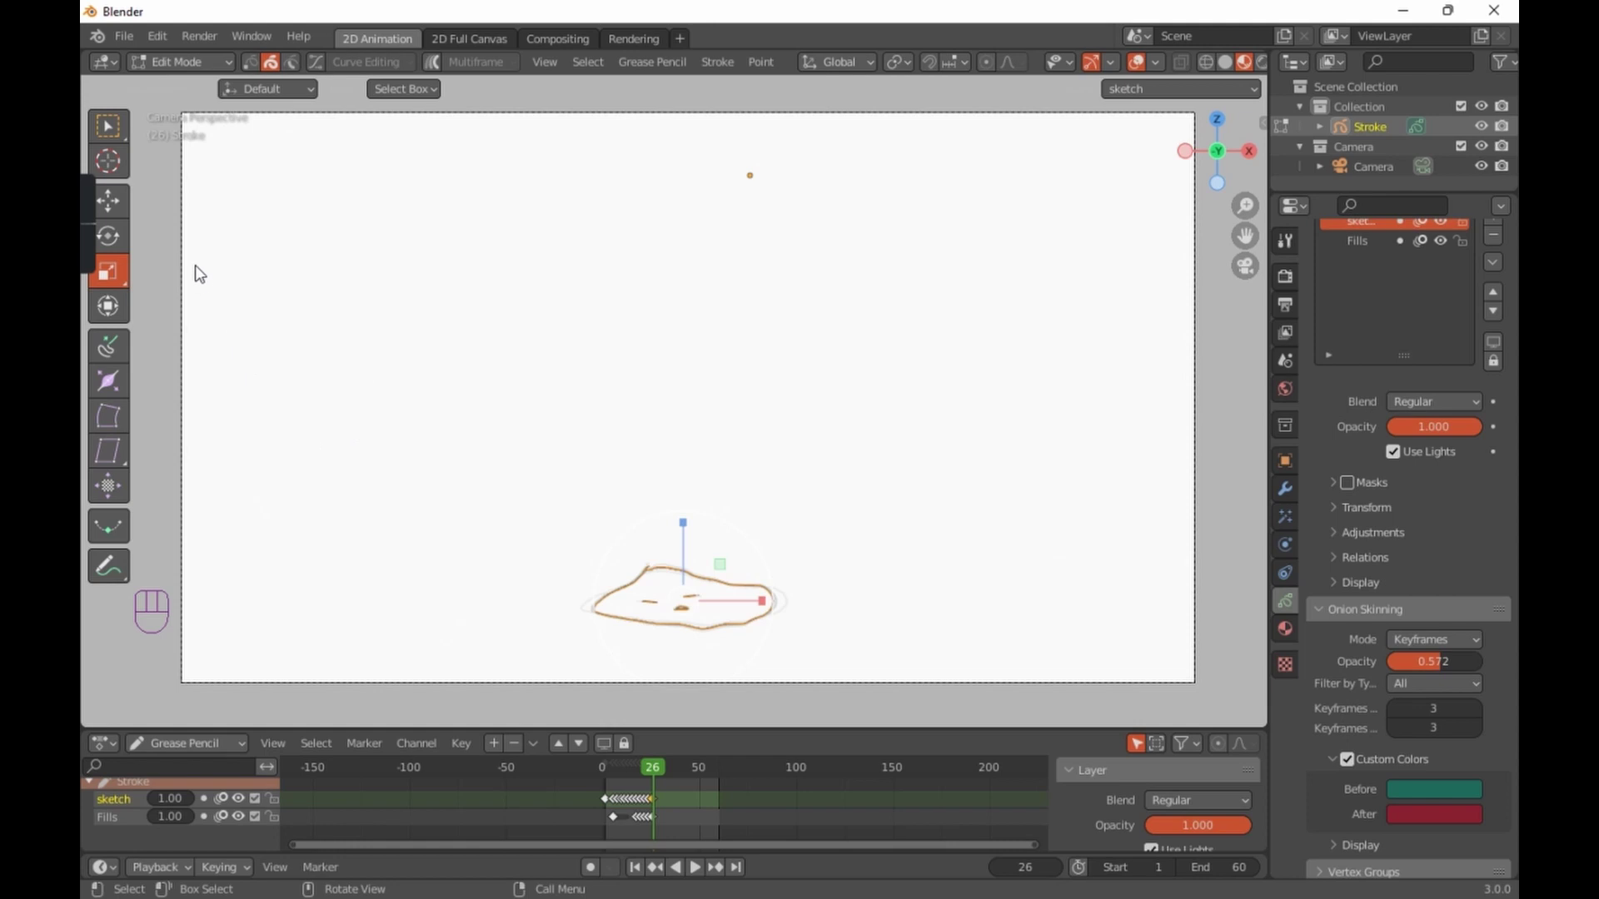
Step: Zoom in on the flattened face at frame 26 and select its eye and mouth strokes one at a time
{"action": "mouse_move", "coordinate": [86, 210]}
{"action": "scroll", "coordinate": [589, 581], "scroll_direction": "up", "scroll_amount": 5}
{"action": "middle_click_drag", "start_coordinate": [591, 581], "coordinate": [618, 95], "text": "shift"}
{"action": "scroll", "coordinate": [657, 309], "scroll_direction": "up", "scroll_amount": 6}
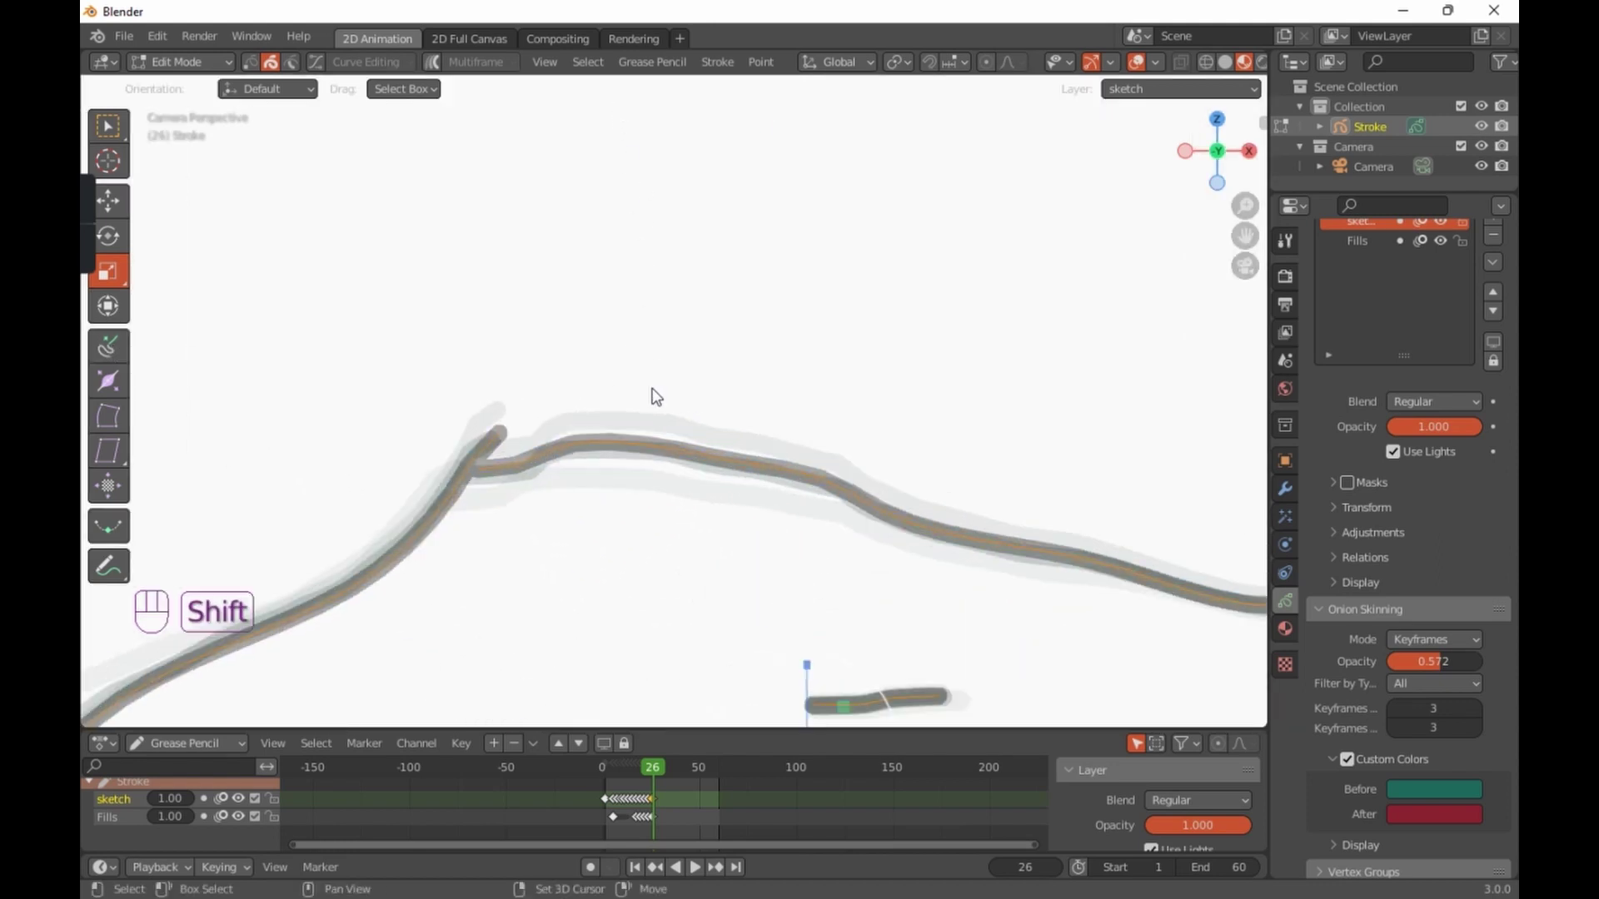
{"action": "mouse_move", "coordinate": [655, 396]}
{"action": "middle_mouse_down", "text": "shift"}
{"action": "mouse_move", "coordinate": [802, 83]}
{"action": "mouse_move", "coordinate": [824, 146]}
{"action": "middle_mouse_up", "text": "shift"}
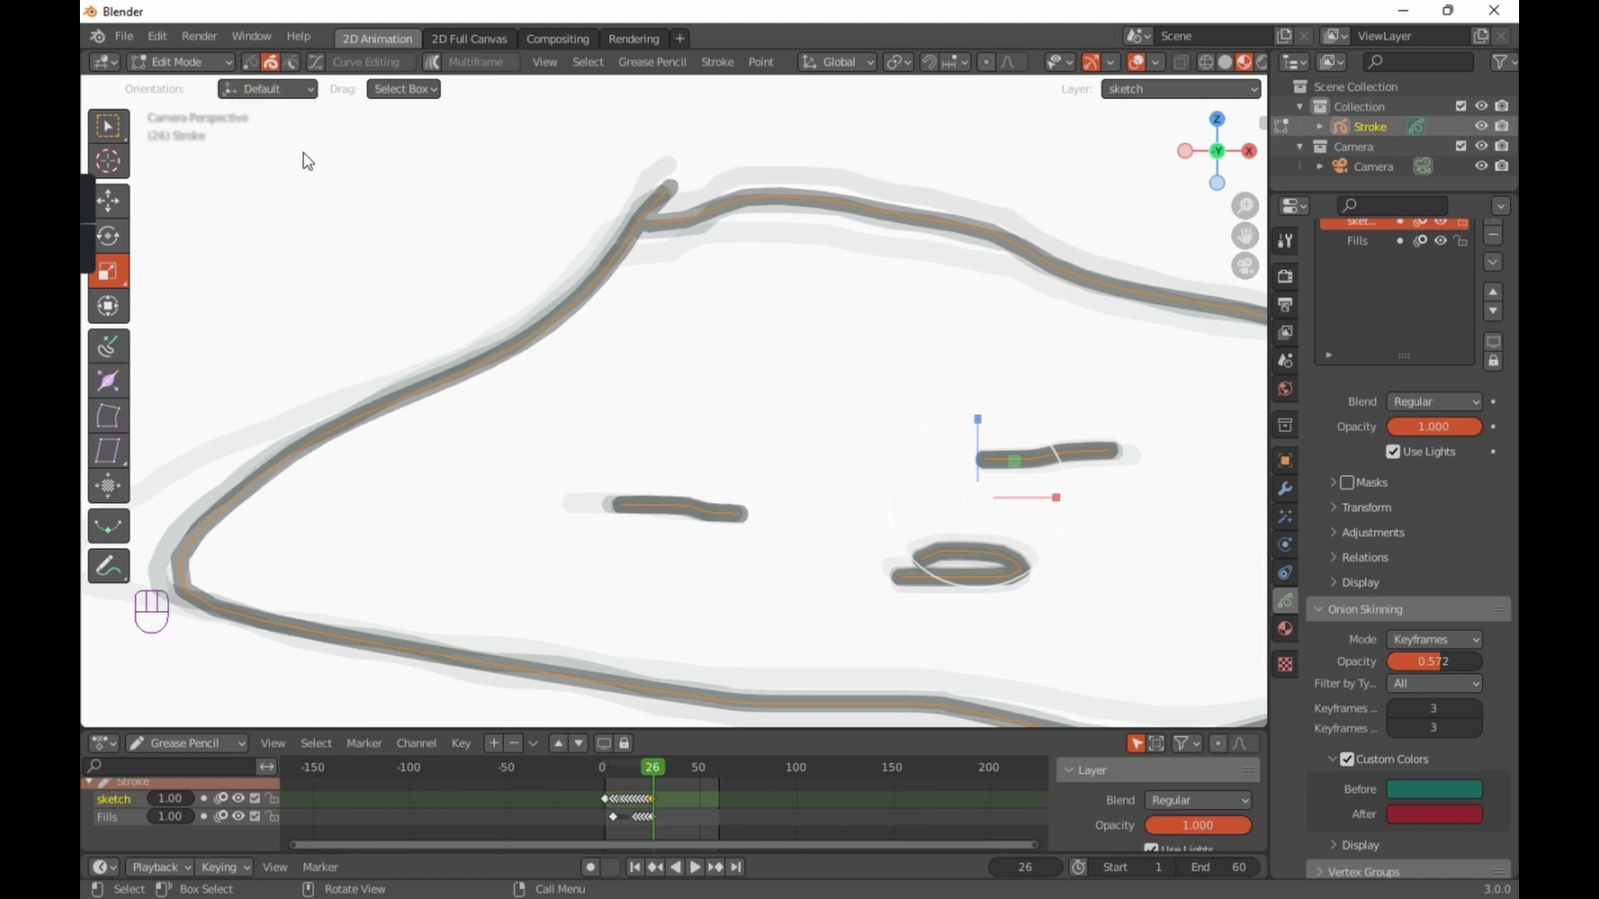
{"action": "left_click", "coordinate": [537, 533]}
{"action": "left_click", "coordinate": [673, 508]}
{"action": "left_click", "coordinate": [896, 557]}
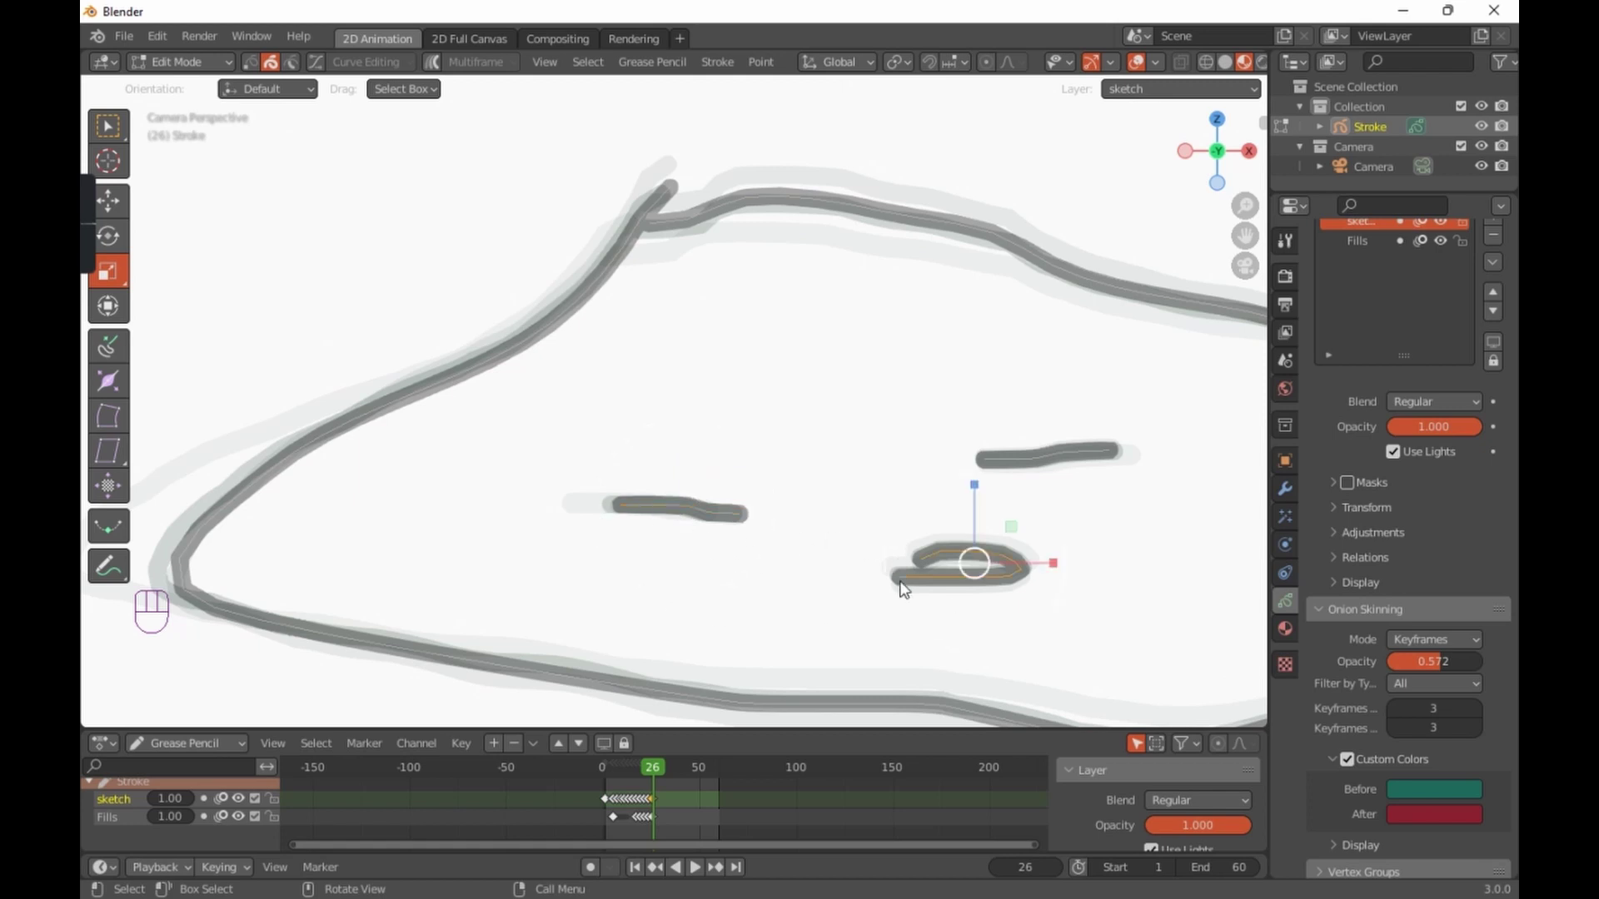
Step: Switch to point selection, select one point on the face outline, and examine the points near the outline's peak
{"action": "left_click", "coordinate": [246, 63]}
{"action": "left_click", "coordinate": [491, 366]}
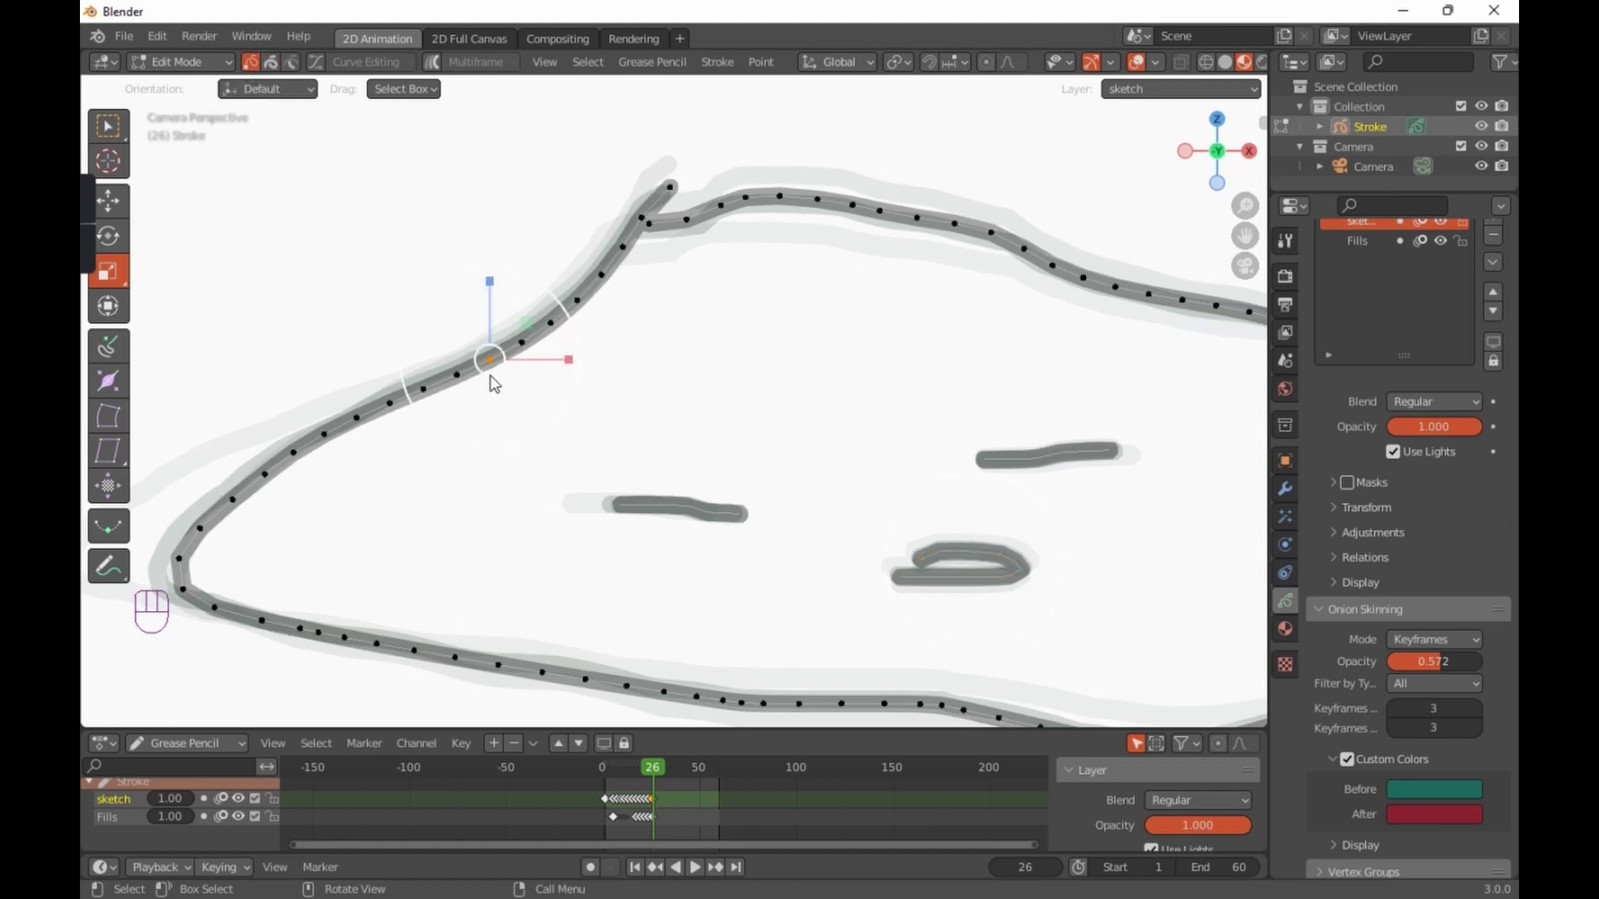
{"action": "middle_click_drag", "start_coordinate": [653, 603], "coordinate": [528, 570], "text": "shift"}
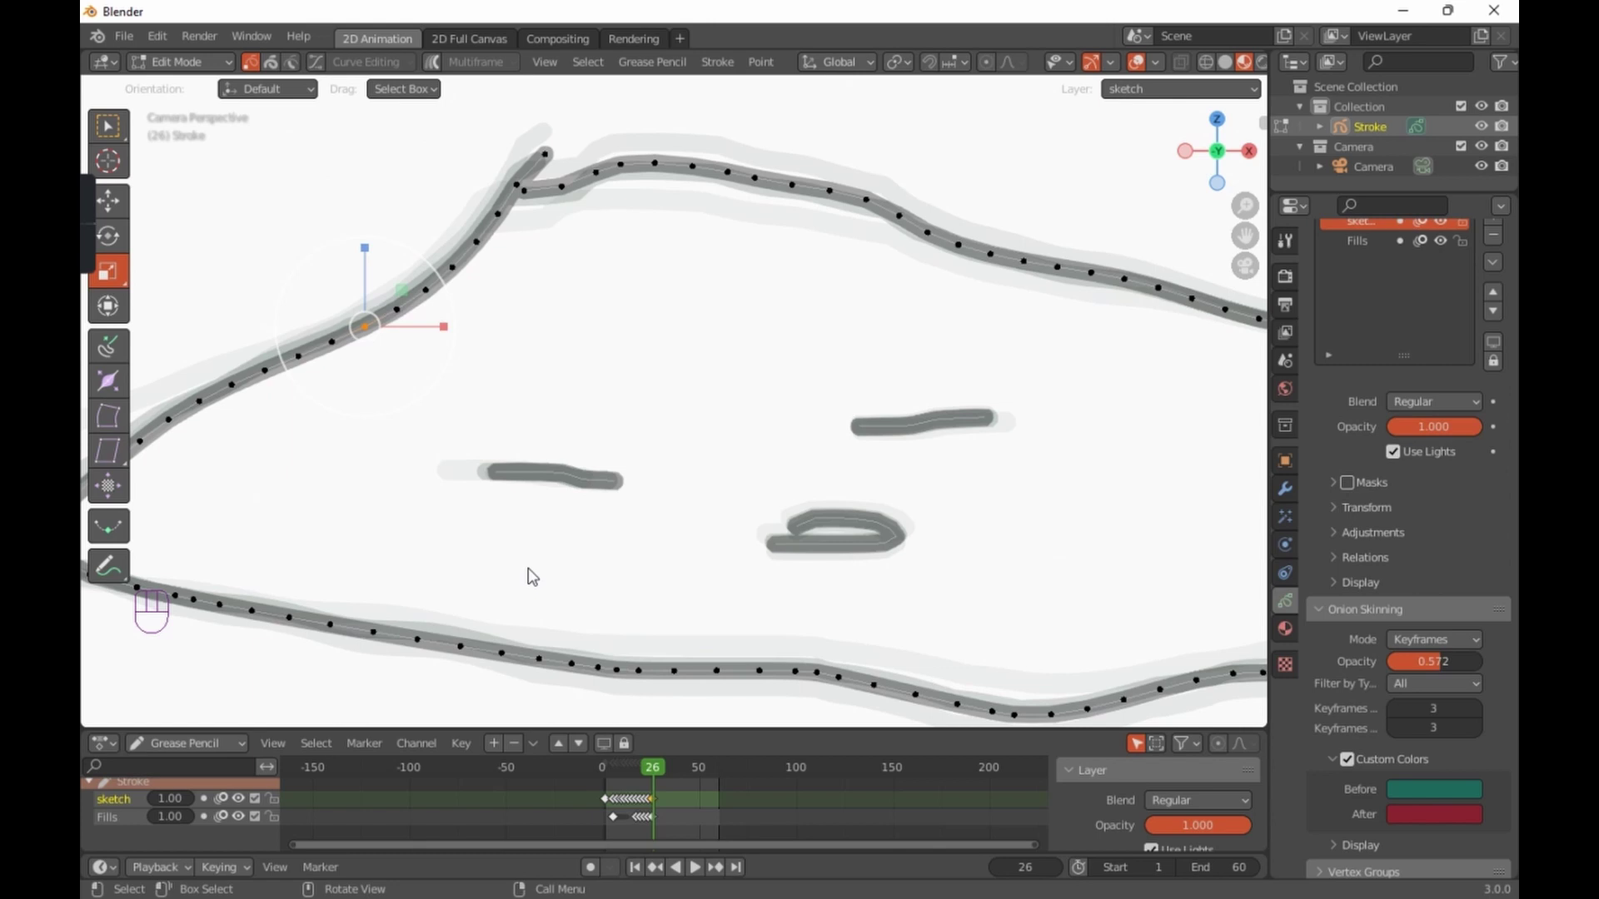
{"action": "mouse_move", "coordinate": [531, 577]}
{"action": "middle_mouse_down", "text": "shift"}
{"action": "mouse_move", "coordinate": [672, 542]}
{"action": "mouse_move", "coordinate": [738, 586]}
{"action": "mouse_move", "coordinate": [673, 617]}
{"action": "middle_mouse_up", "text": "shift"}
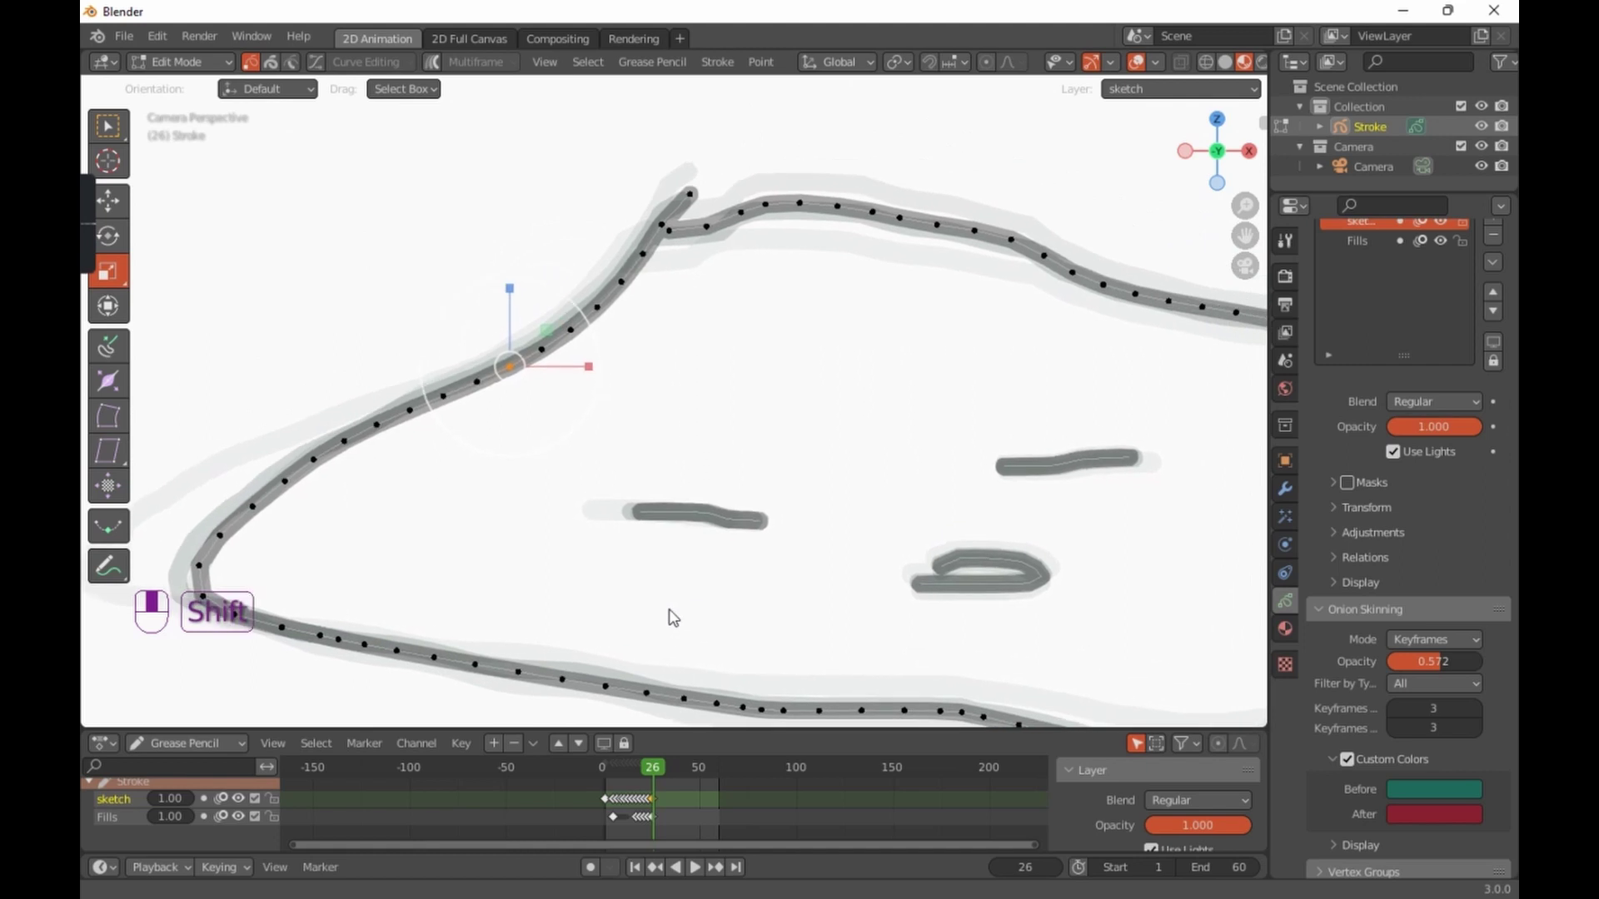
{"action": "scroll", "coordinate": [646, 396], "scroll_direction": "up", "scroll_amount": 3}
{"action": "middle_click_drag", "start_coordinate": [667, 314], "coordinate": [617, 563], "text": "shift"}
{"action": "scroll", "coordinate": [617, 563], "scroll_direction": "up", "scroll_amount": 3}
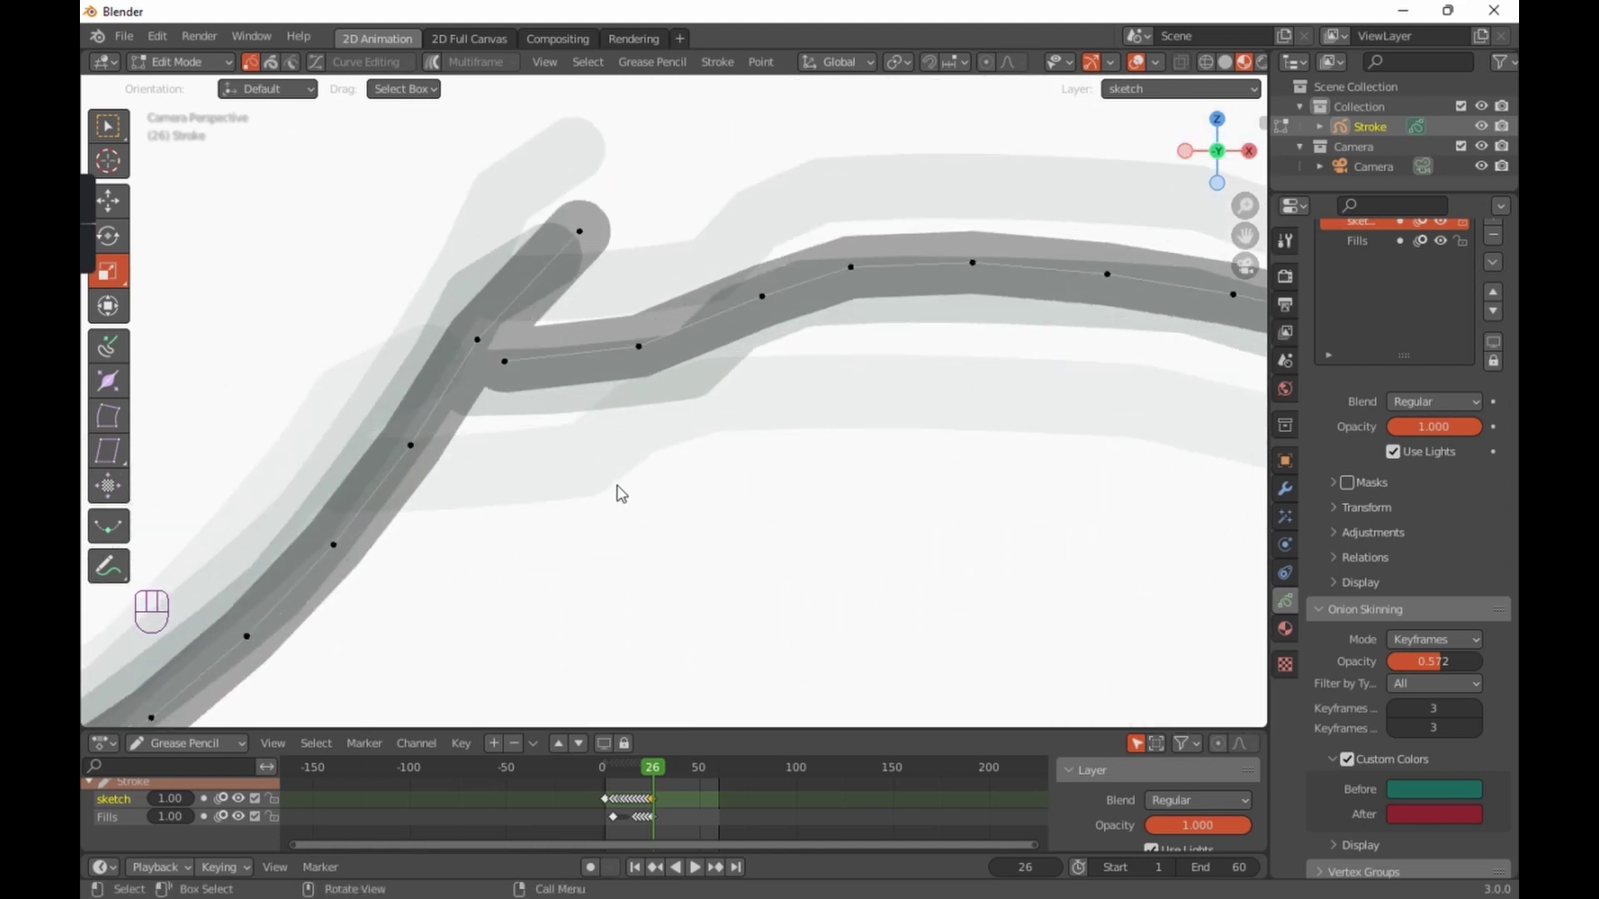
Step: Select the loose end point at the peak of the face outline and try scaling and moving it
{"action": "middle_click_drag", "start_coordinate": [617, 494], "coordinate": [640, 643], "text": "shift"}
{"action": "left_click", "coordinate": [599, 384]}
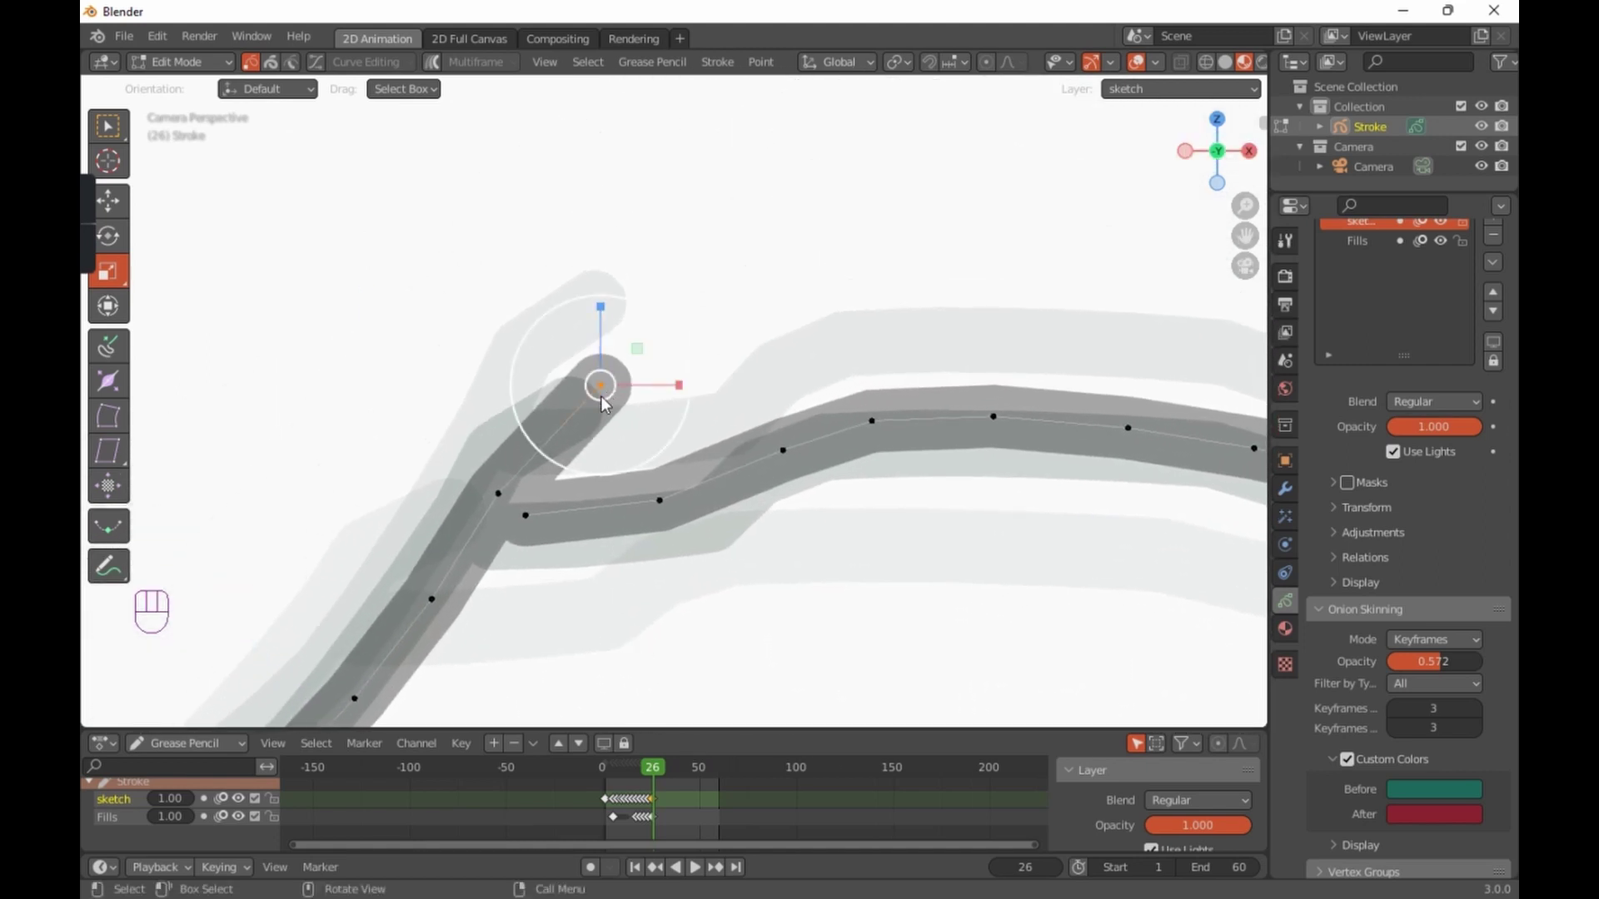
{"action": "mouse_move", "coordinate": [676, 390]}
{"action": "left_mouse_down"}
{"action": "mouse_move", "coordinate": [672, 317]}
{"action": "mouse_move", "coordinate": [626, 364]}
{"action": "left_mouse_up"}
{"action": "key", "text": "g"}
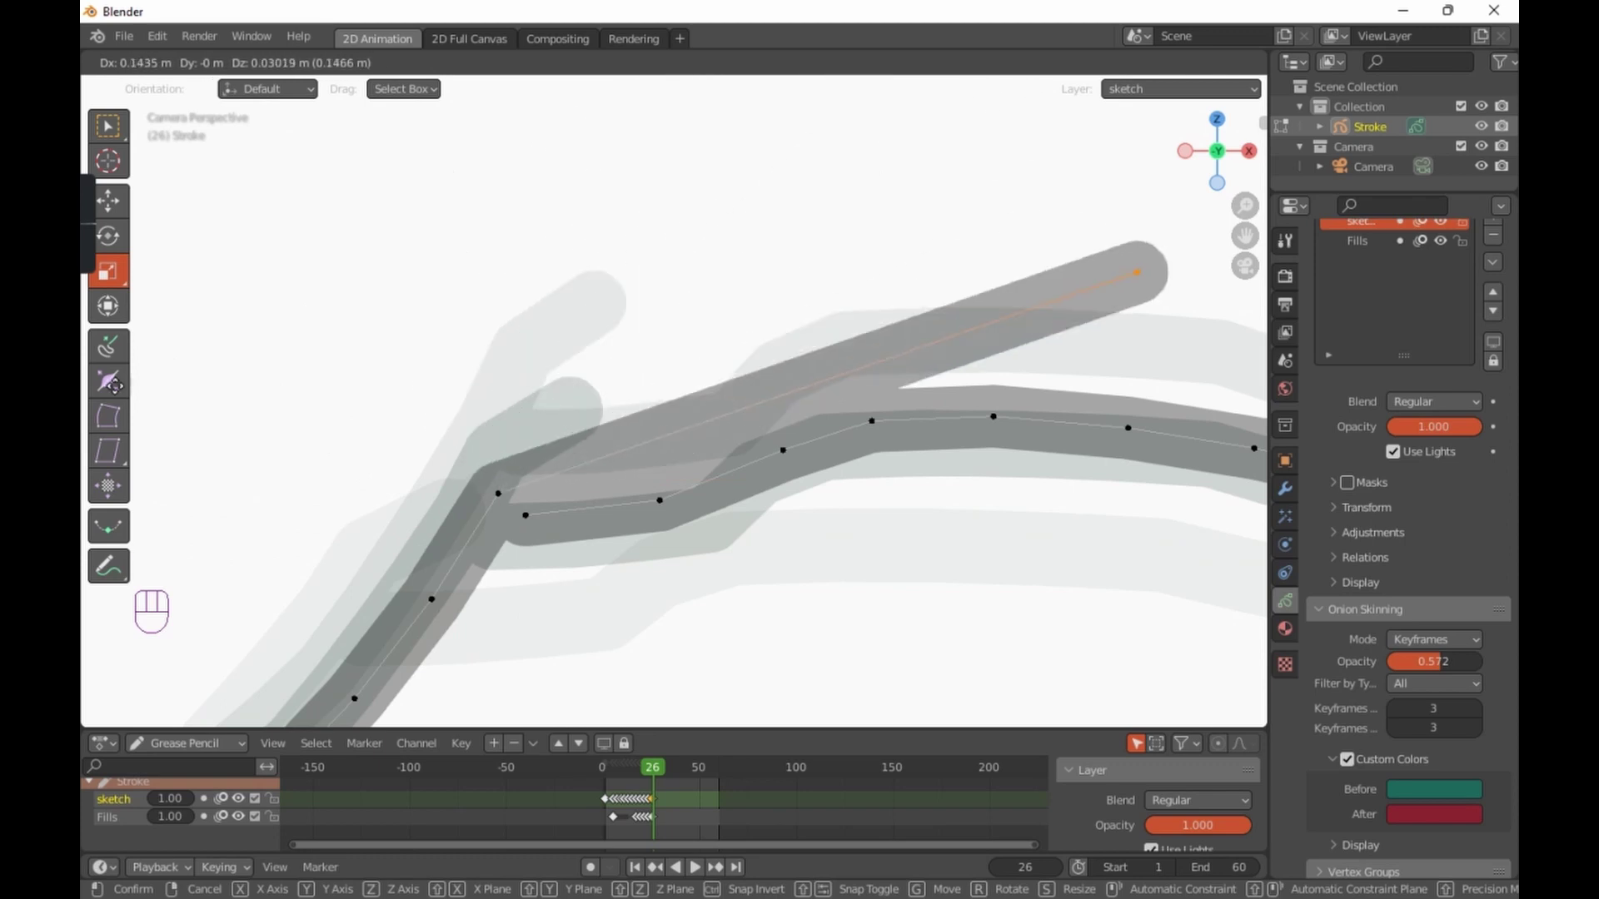
{"action": "right_click", "coordinate": [836, 316]}
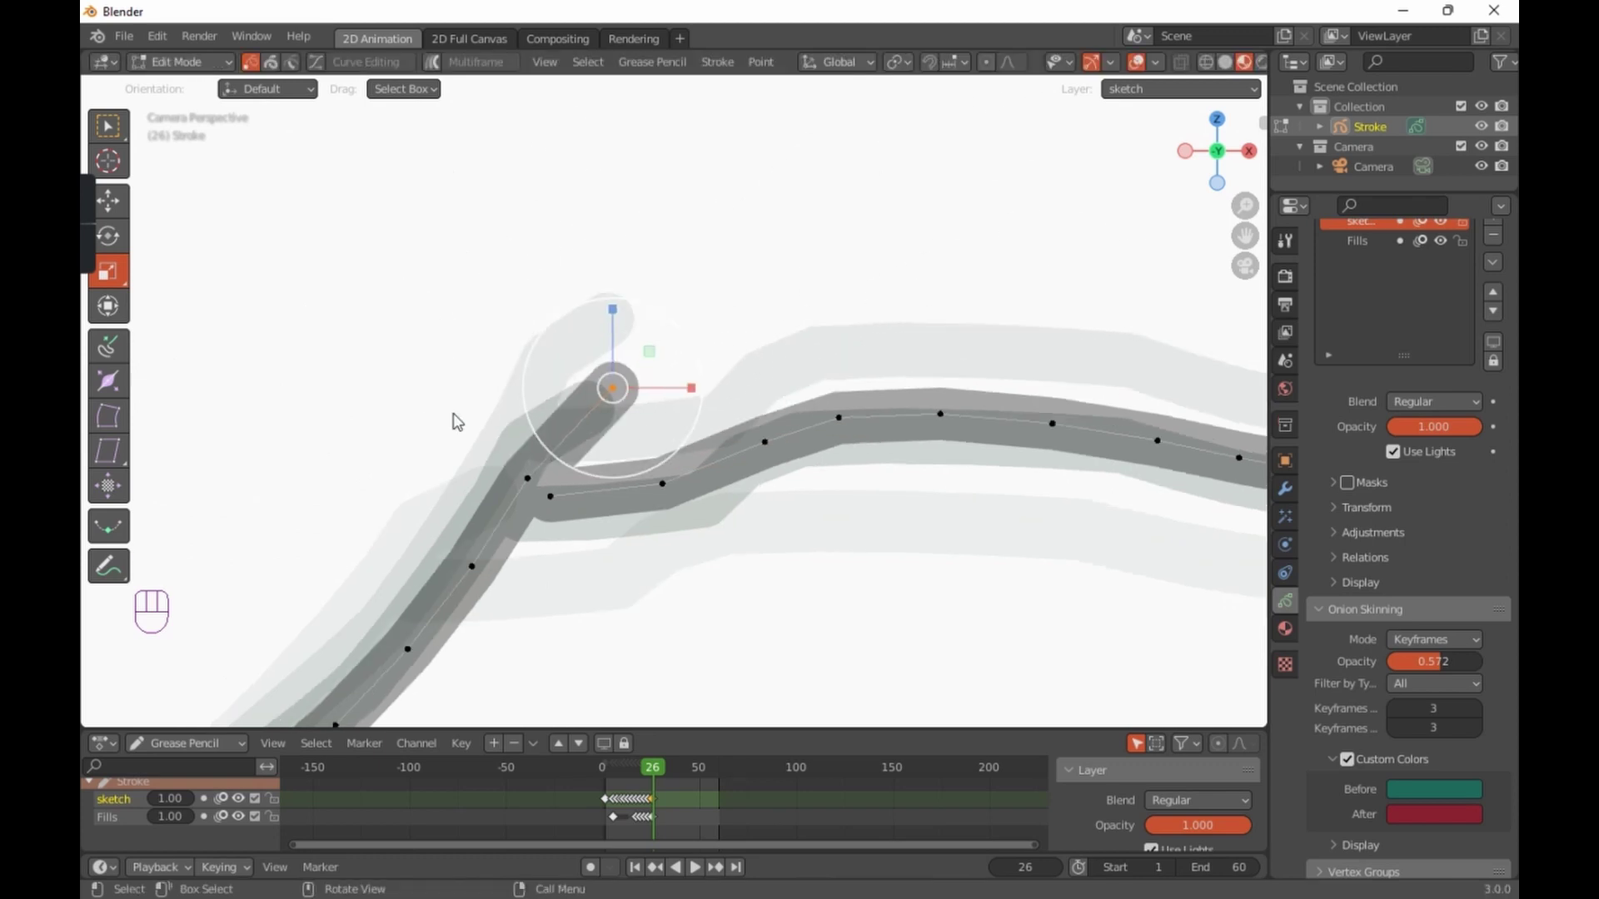
Step: Extrude the outline's loose end point twice with the Extrude tool to add two segments above the peak
{"action": "left_click", "coordinate": [104, 358]}
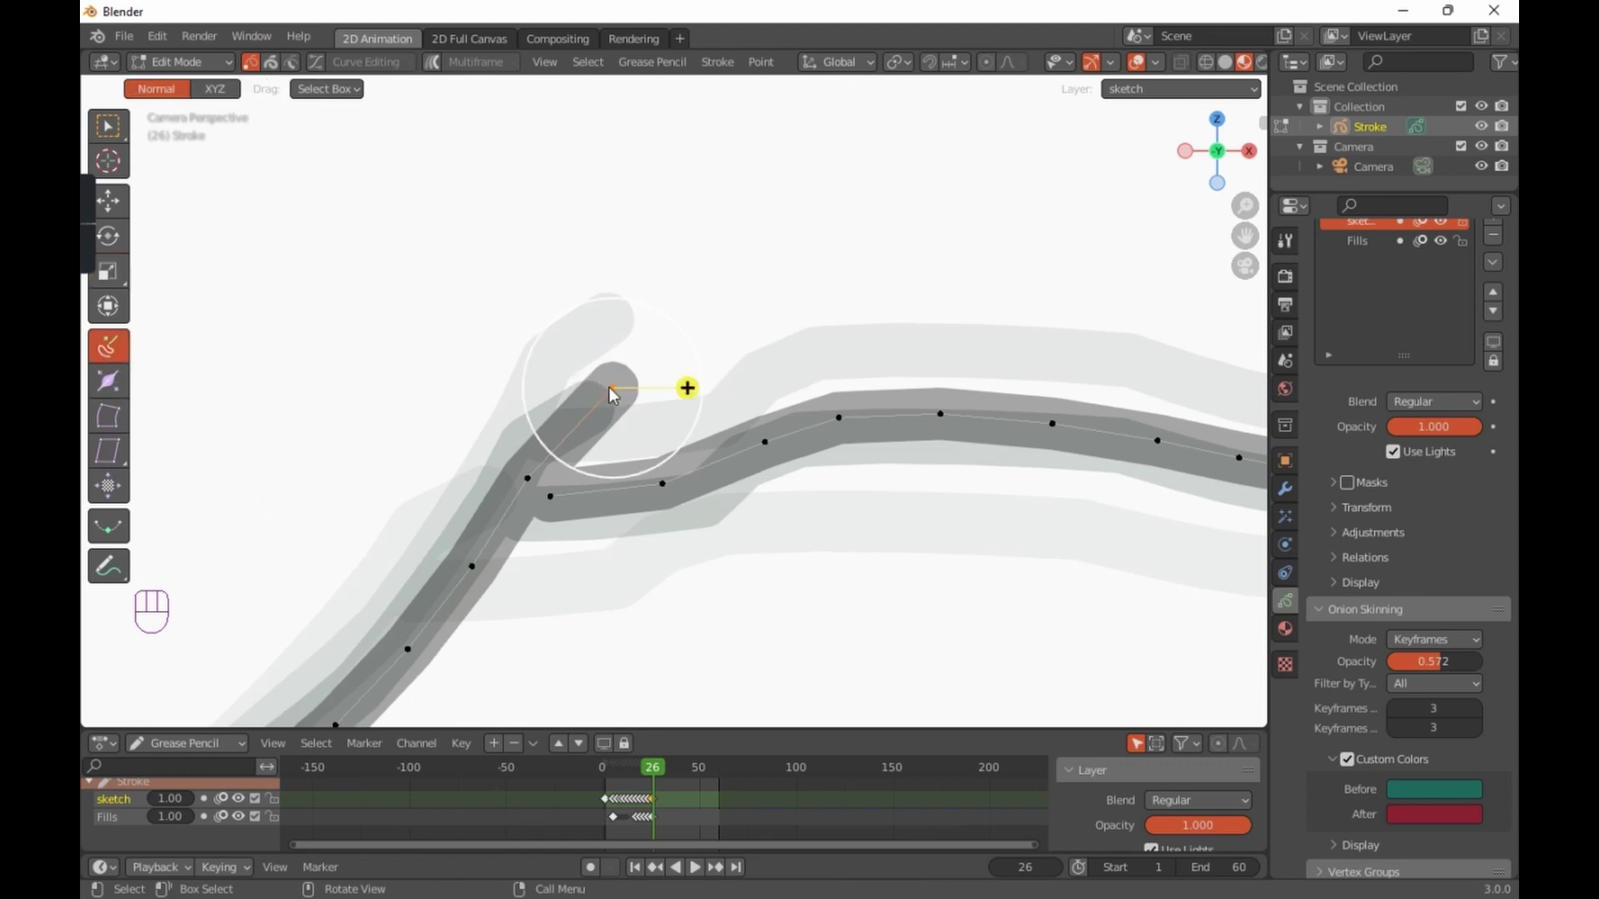
{"action": "mouse_move", "coordinate": [617, 392]}
{"action": "left_mouse_down"}
{"action": "mouse_move", "coordinate": [770, 287]}
{"action": "mouse_move", "coordinate": [712, 303]}
{"action": "mouse_move", "coordinate": [767, 293]}
{"action": "mouse_move", "coordinate": [787, 269]}
{"action": "mouse_move", "coordinate": [716, 320]}
{"action": "mouse_move", "coordinate": [867, 285]}
{"action": "mouse_move", "coordinate": [696, 317]}
{"action": "mouse_move", "coordinate": [924, 292]}
{"action": "mouse_move", "coordinate": [865, 300]}
{"action": "left_mouse_up"}
{"action": "key", "text": "Return"}
{"action": "key", "text": "Return"}
{"action": "left_click", "coordinate": [892, 299]}
{"action": "left_click", "coordinate": [692, 326]}
{"action": "key", "text": "Return"}
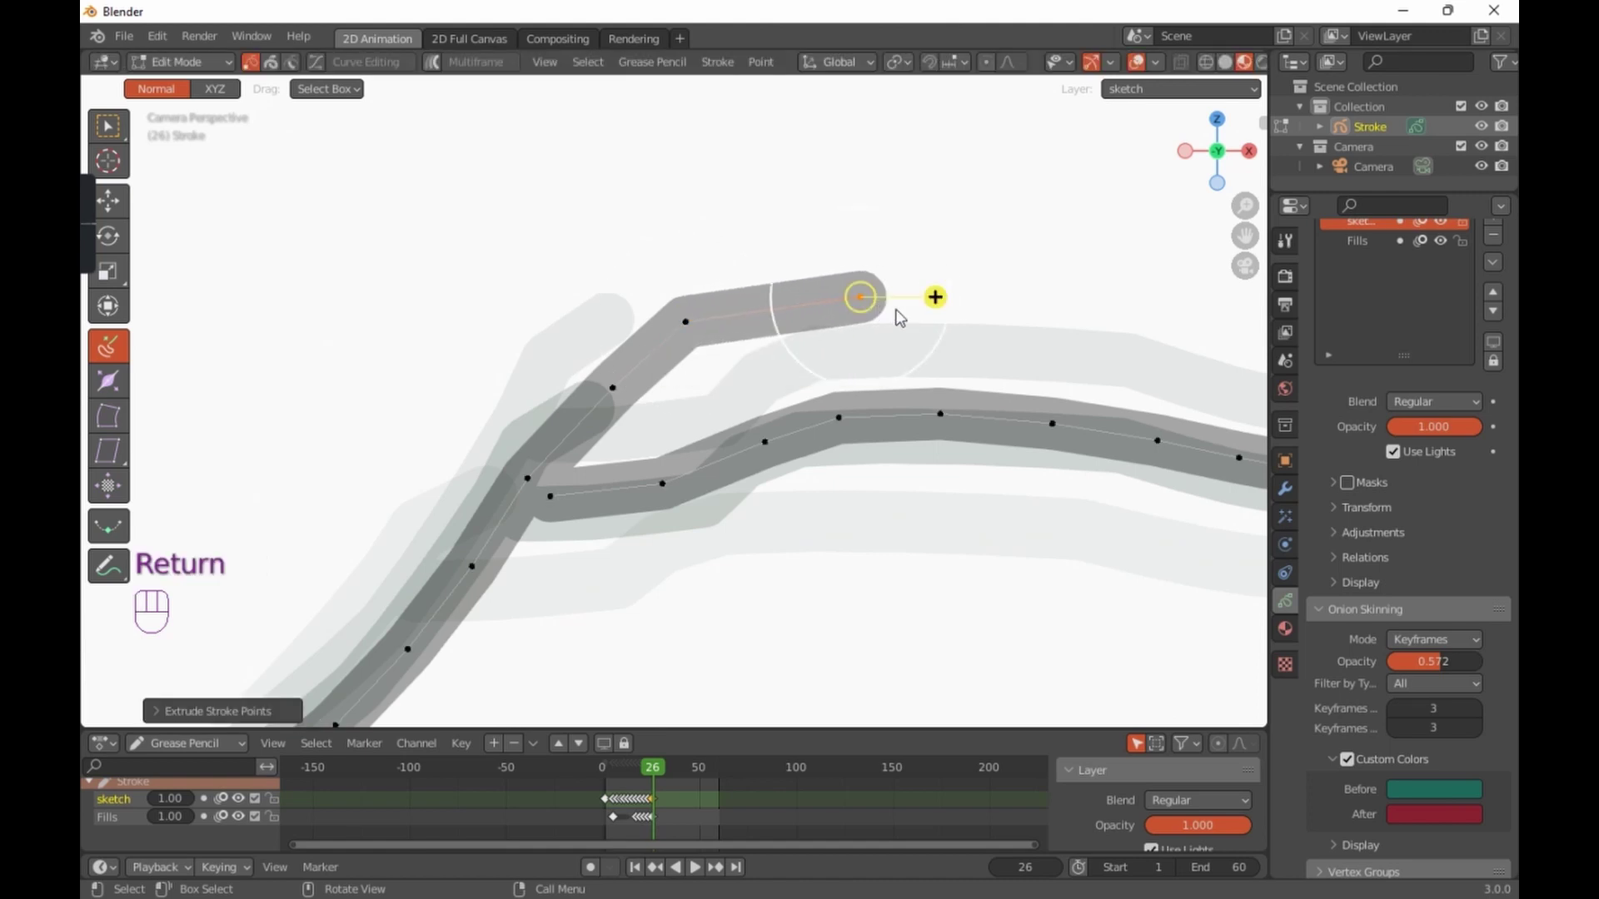
Step: Select a point on the outline's upper edge and try the Radius tool near the face's pointed corner
{"action": "left_click", "coordinate": [944, 410]}
{"action": "left_click", "coordinate": [863, 303]}
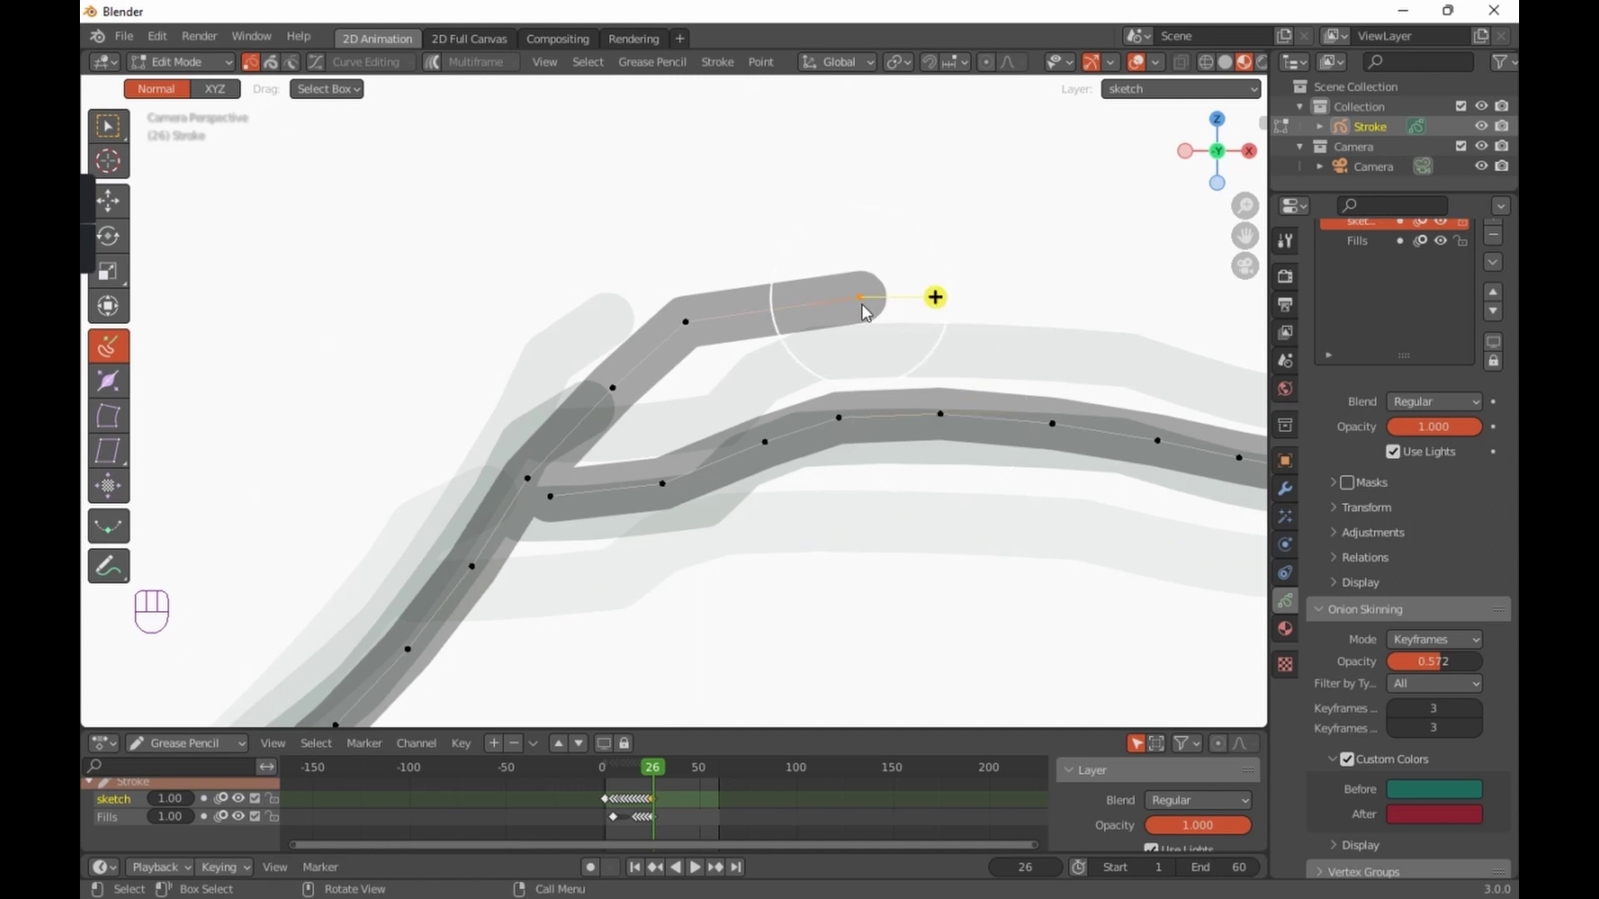
{"action": "left_click", "coordinate": [947, 407]}
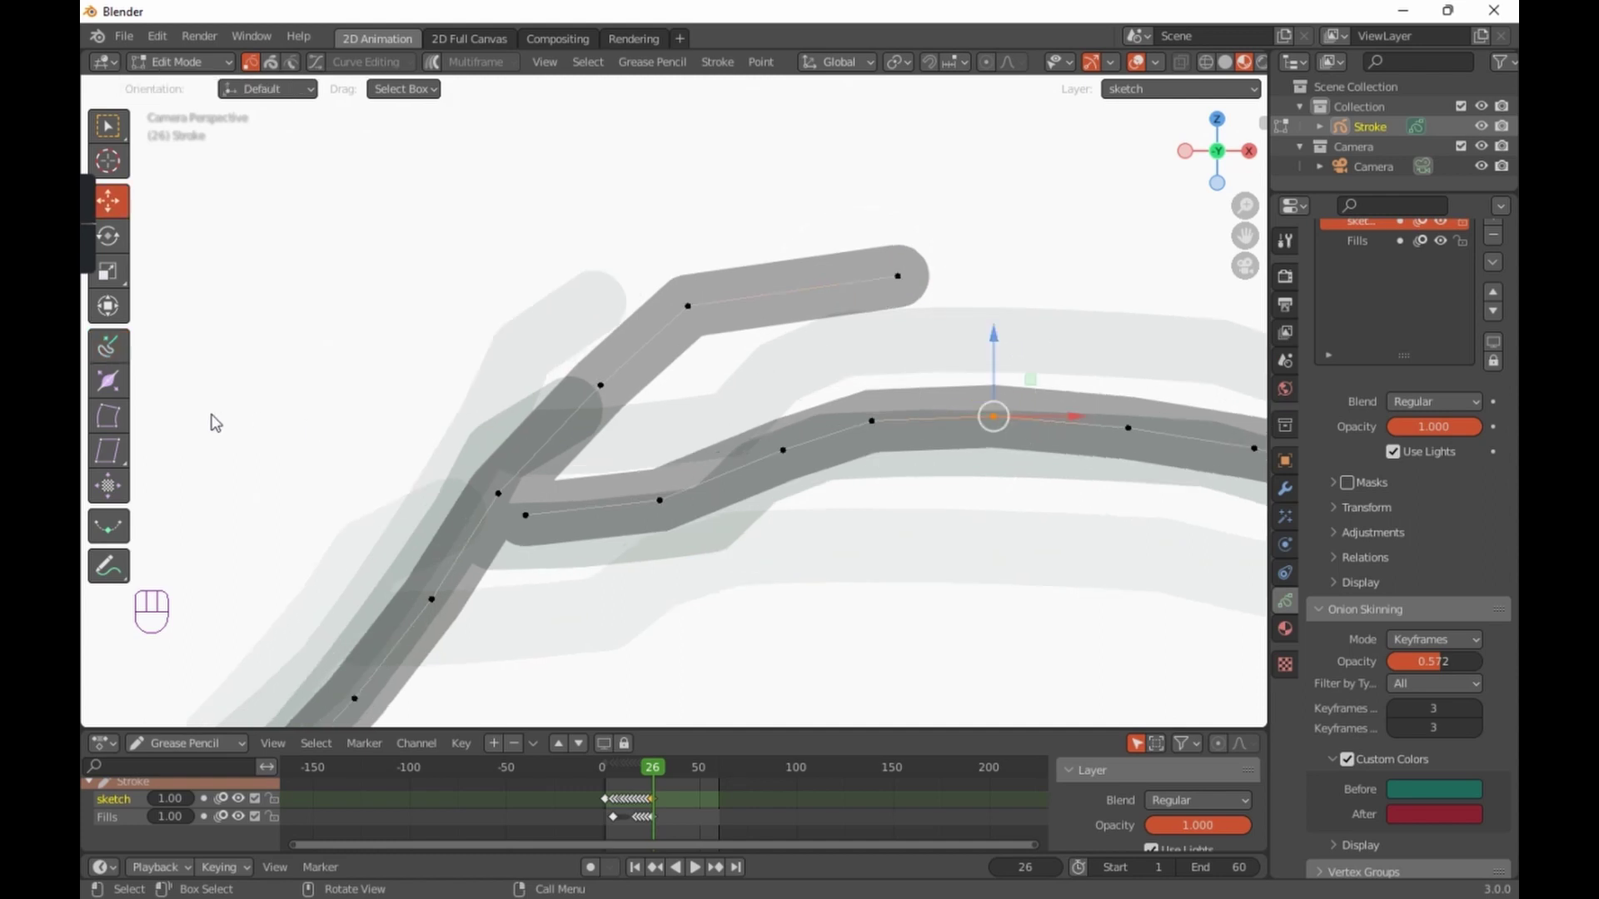
{"action": "left_click", "coordinate": [108, 381]}
{"action": "scroll", "coordinate": [787, 415], "scroll_direction": "down", "scroll_amount": 2}
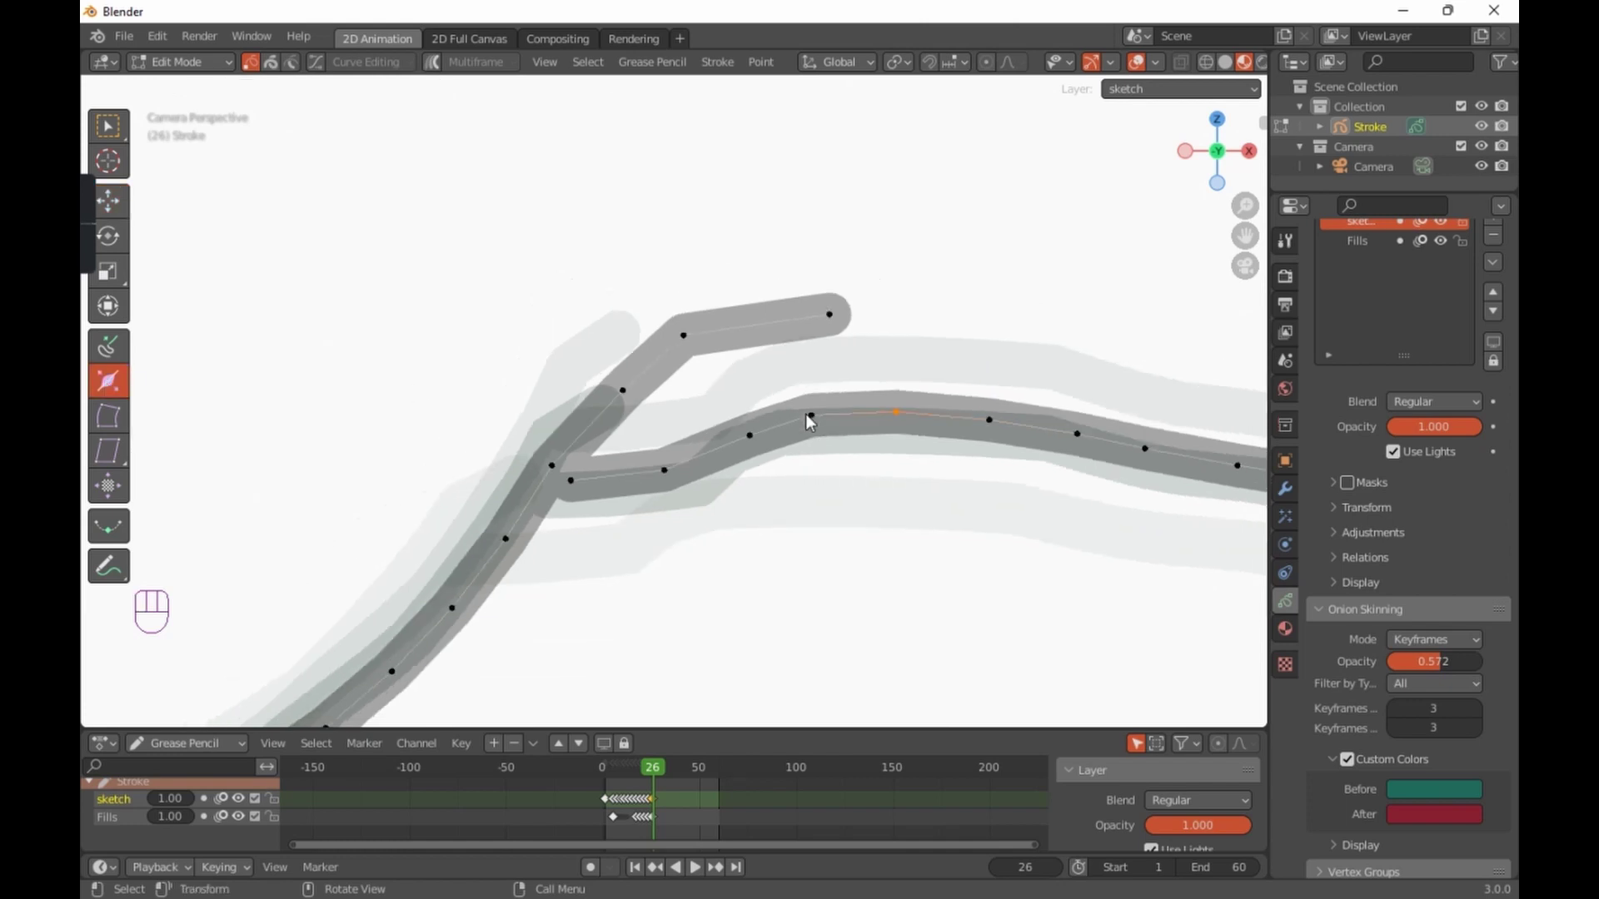
{"action": "mouse_move", "coordinate": [800, 453]}
{"action": "middle_mouse_down", "text": "shift"}
{"action": "mouse_move", "coordinate": [906, 272]}
{"action": "mouse_move", "coordinate": [949, 239]}
{"action": "mouse_move", "coordinate": [868, 379]}
{"action": "mouse_move", "coordinate": [941, 257]}
{"action": "middle_mouse_up", "text": "shift"}
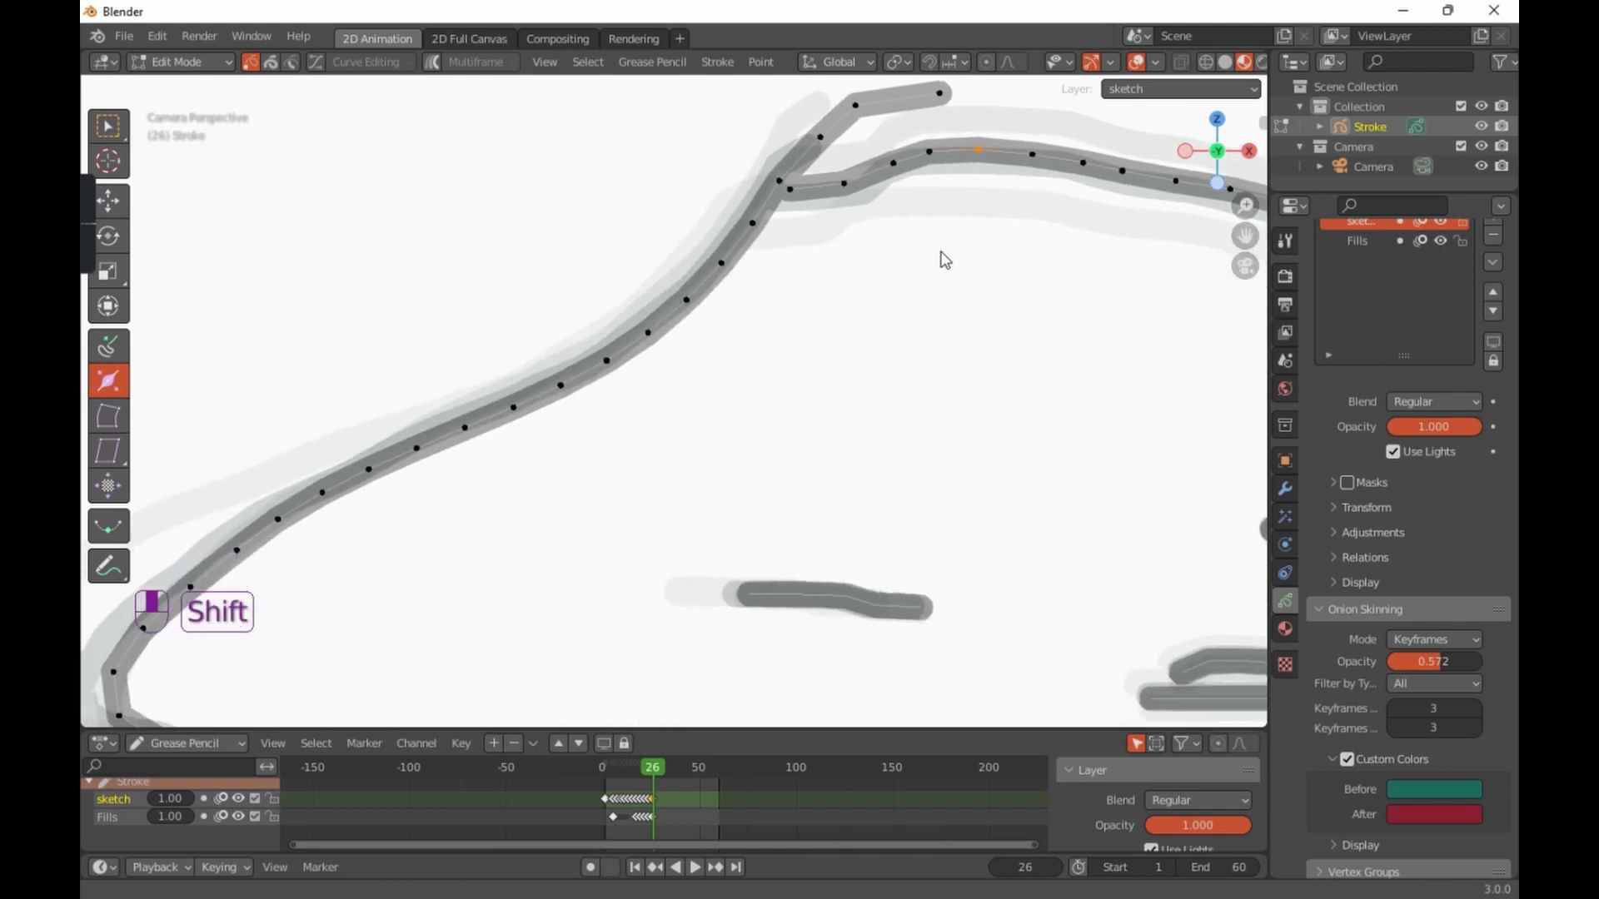
{"action": "scroll", "coordinate": [924, 292], "scroll_direction": "down", "scroll_amount": 2}
{"action": "left_click_drag", "start_coordinate": [293, 606], "coordinate": [366, 596]}
{"action": "left_click_drag", "start_coordinate": [258, 666], "coordinate": [364, 585]}
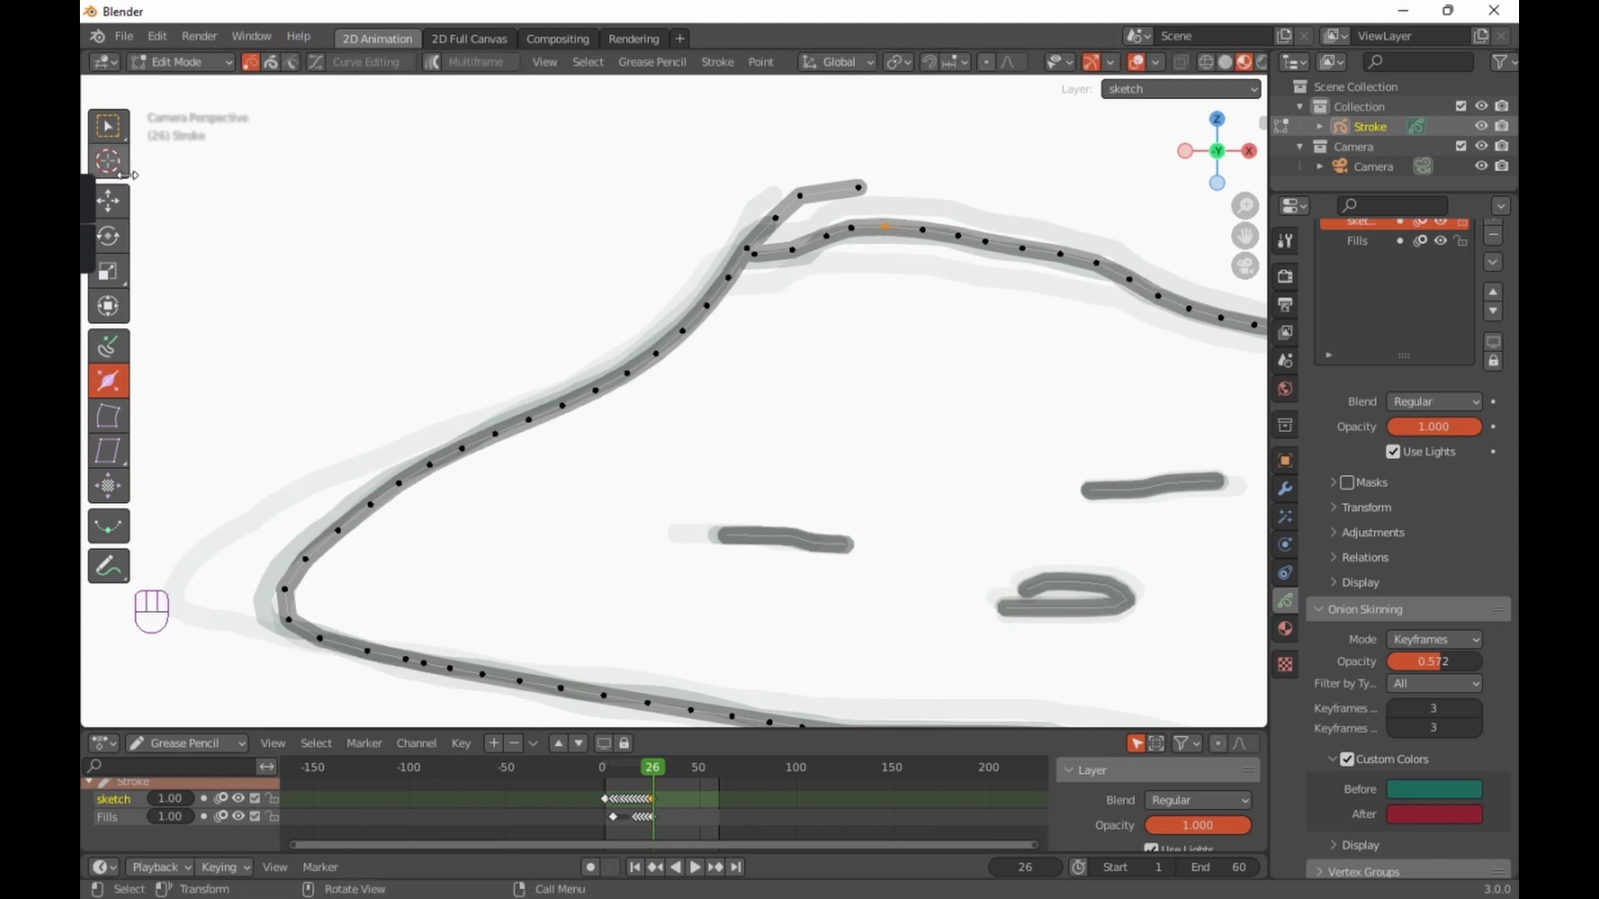
Step: Box-select the outline points around the face's pointed corner and try changing their thickness with the Radius tool
{"action": "left_click", "coordinate": [108, 126]}
{"action": "mouse_move", "coordinate": [249, 674]}
{"action": "left_mouse_down"}
{"action": "mouse_move", "coordinate": [460, 630]}
{"action": "mouse_move", "coordinate": [500, 583]}
{"action": "left_mouse_up"}
{"action": "left_click", "coordinate": [108, 380]}
{"action": "left_click_drag", "start_coordinate": [325, 678], "coordinate": [564, 574]}
{"action": "right_click", "coordinate": [565, 573]}
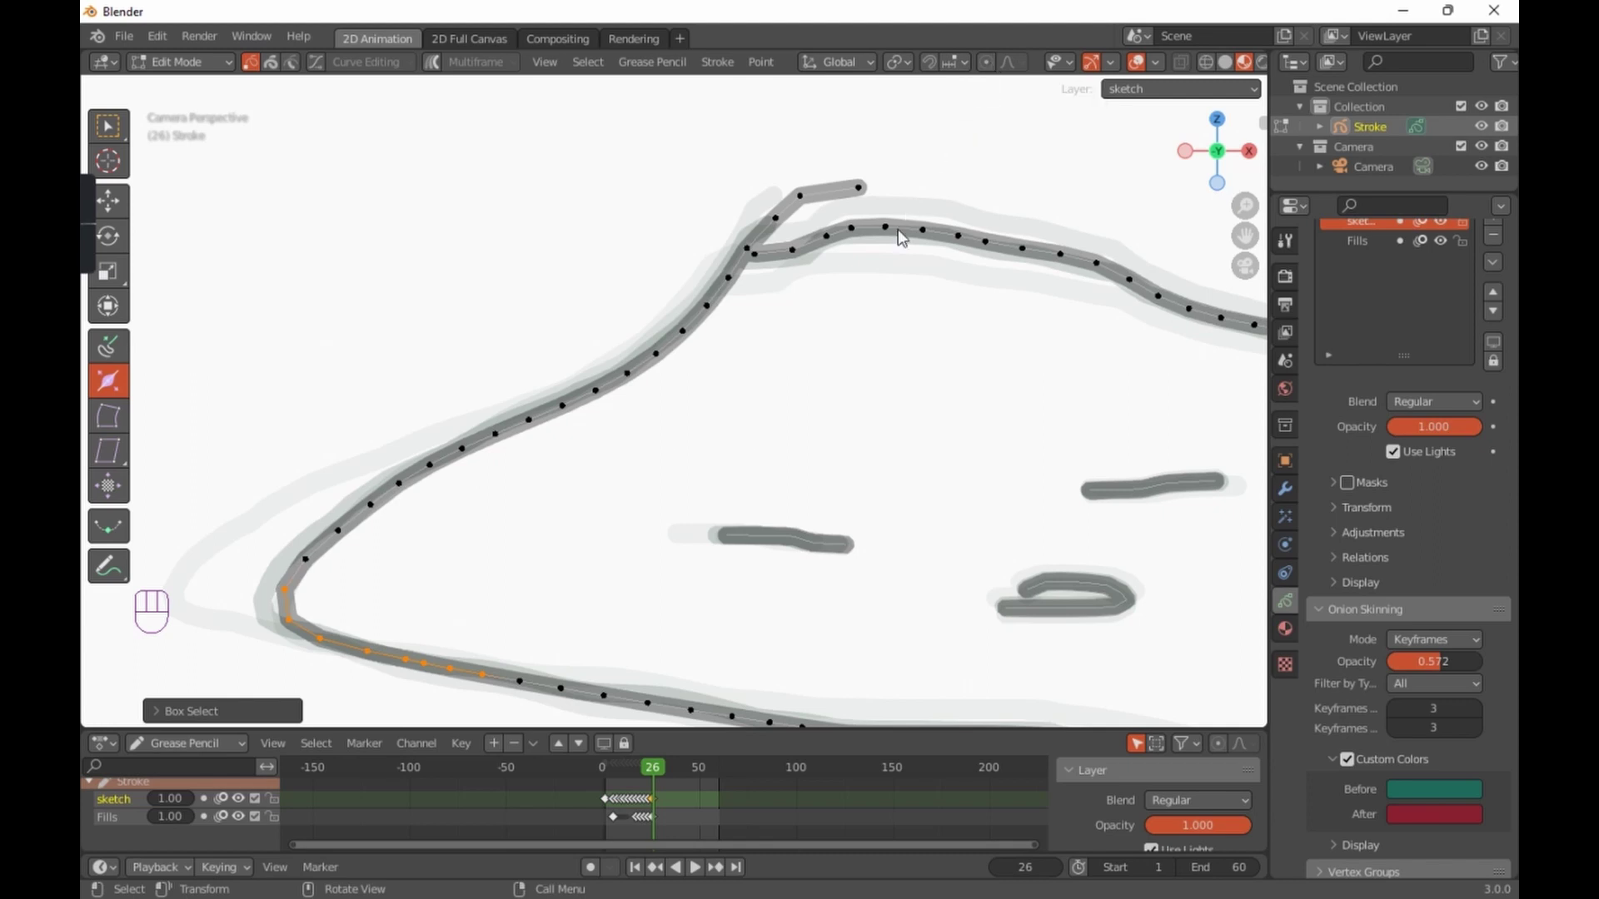
Step: Turn on proportional editing and thicken the selected corner points with Shrink/Fatten to about 2.65, adjusting the size of the influence area
{"action": "key", "text": "o"}
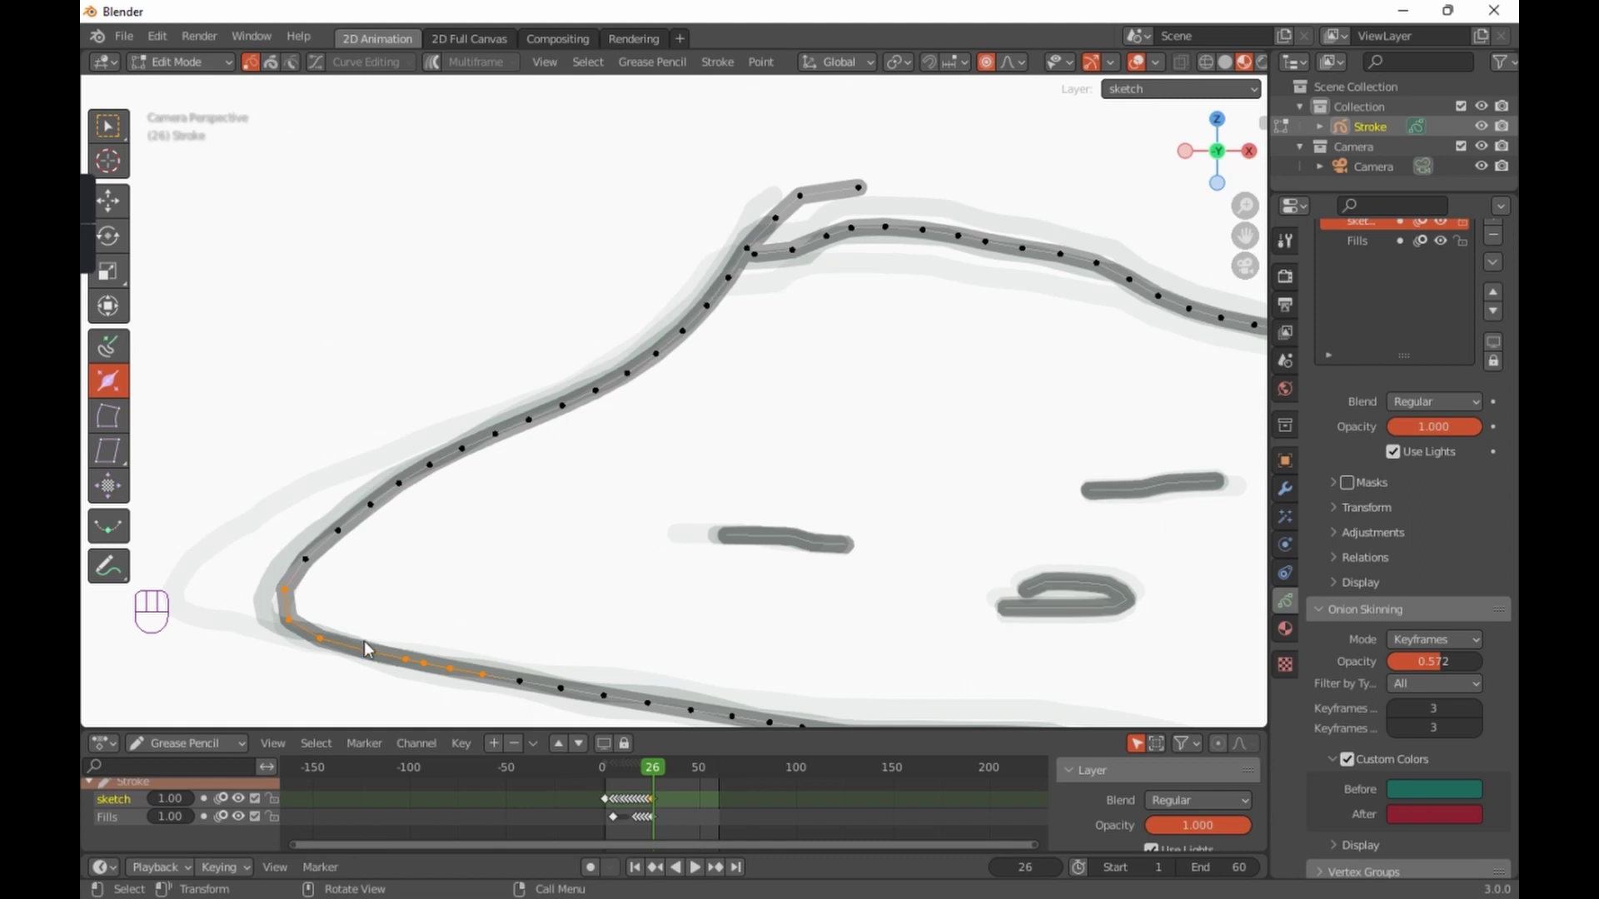
{"action": "key", "text": "alt+s"}
{"action": "scroll", "coordinate": [420, 606], "scroll_direction": "down", "scroll_amount": 5}
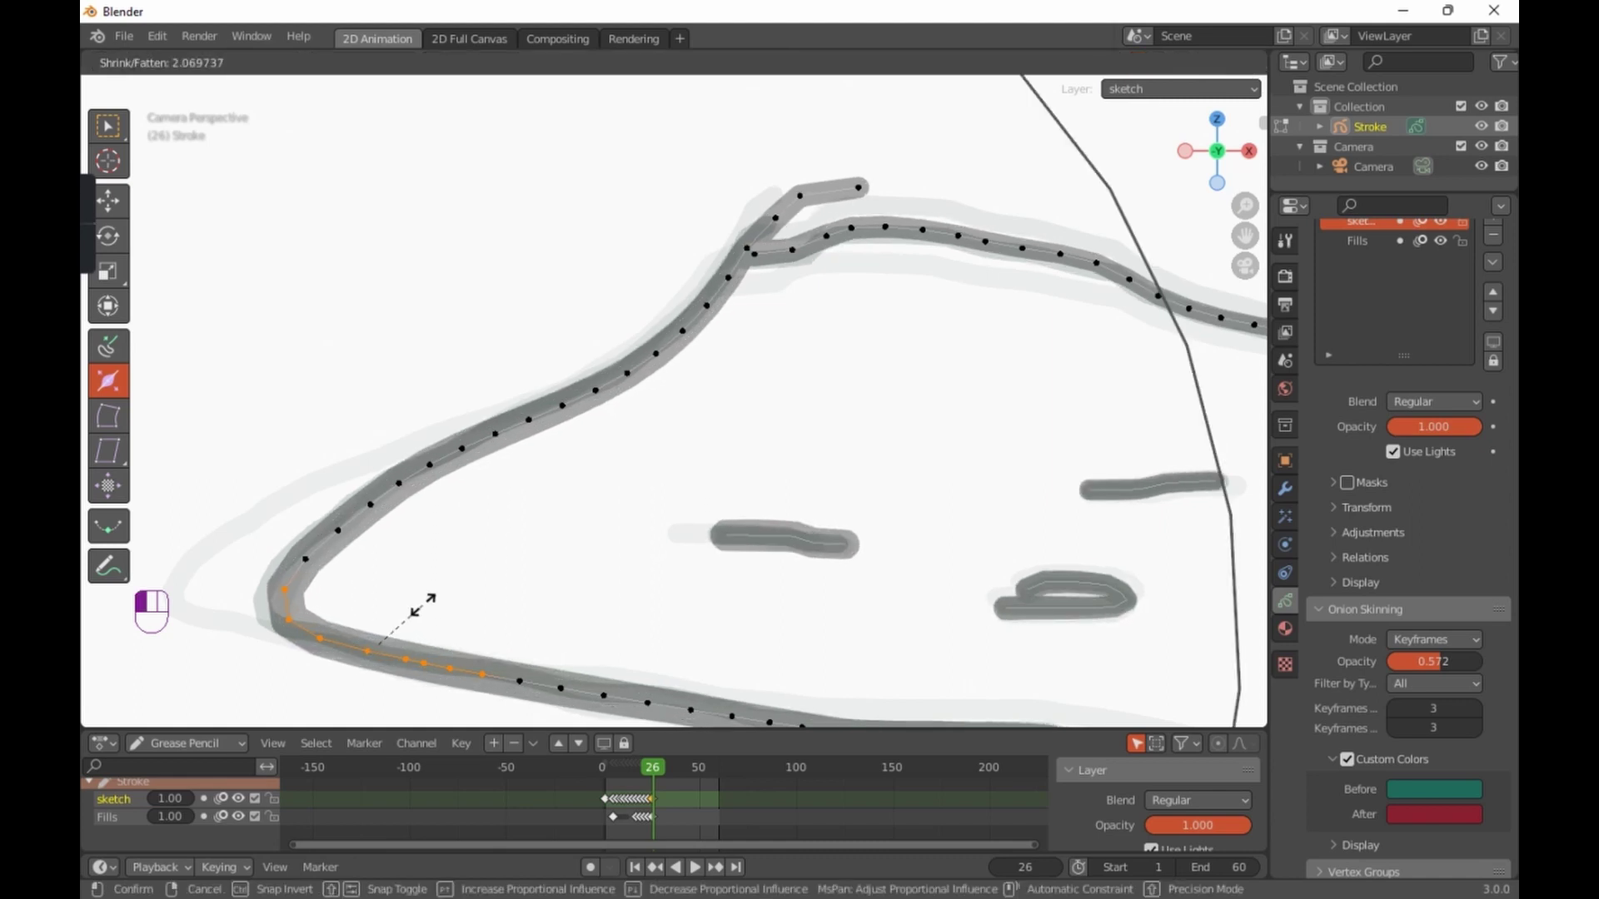
{"action": "scroll", "coordinate": [421, 606], "scroll_direction": "up", "scroll_amount": 4}
{"action": "scroll", "coordinate": [433, 591], "scroll_direction": "up", "scroll_amount": 2}
{"action": "scroll", "coordinate": [433, 591], "scroll_direction": "up", "scroll_amount": 5}
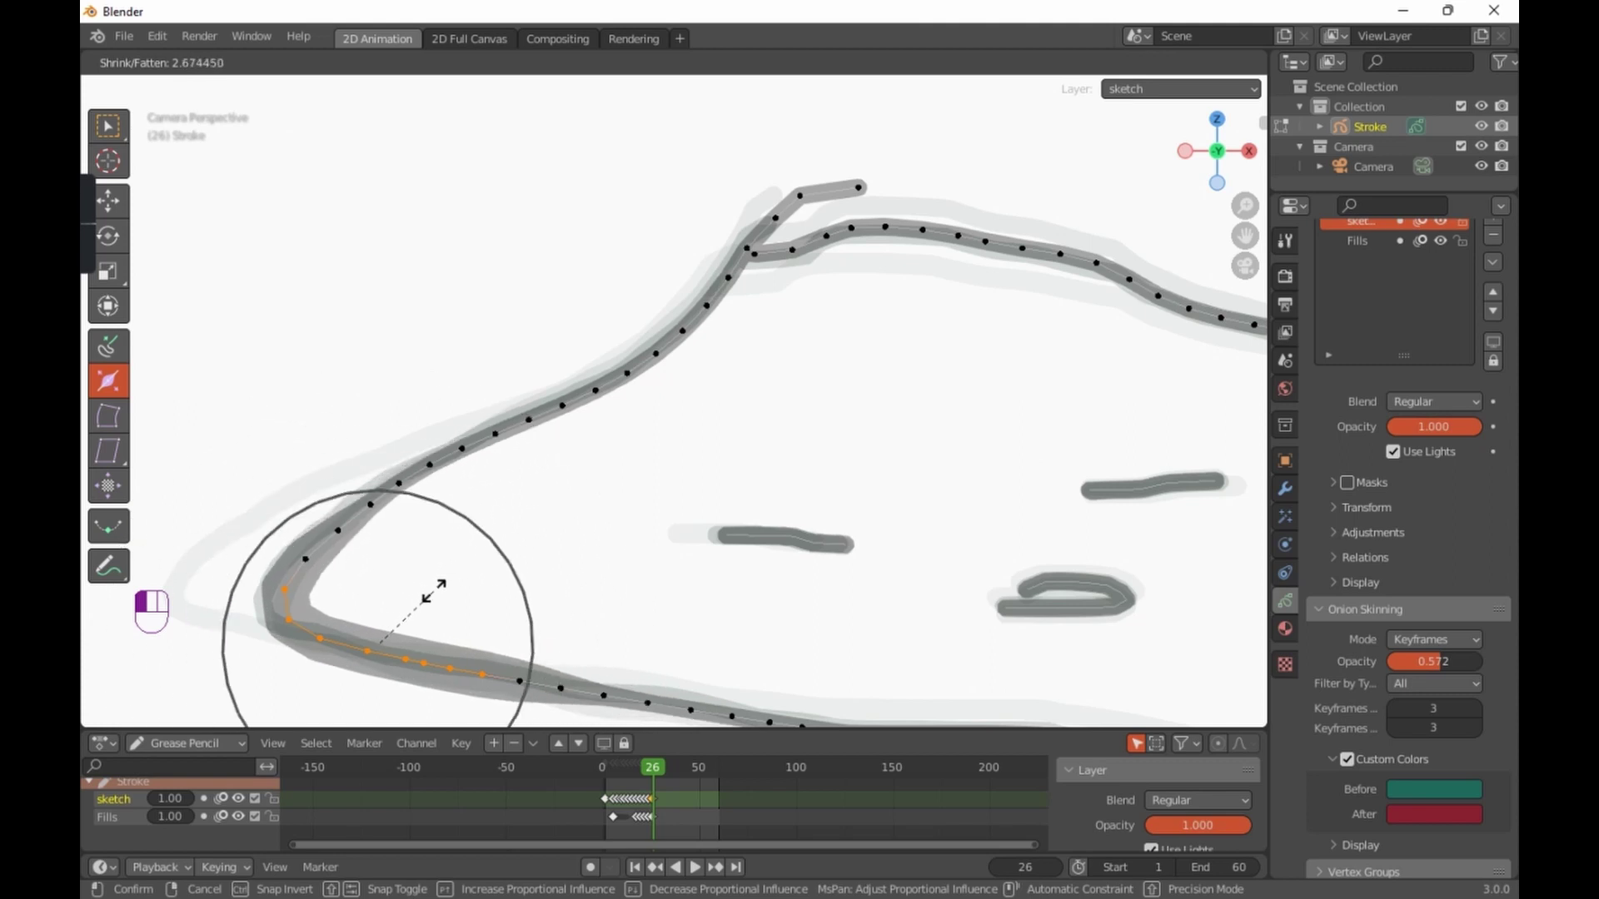
{"action": "scroll", "coordinate": [432, 592], "scroll_direction": "down", "scroll_amount": 6}
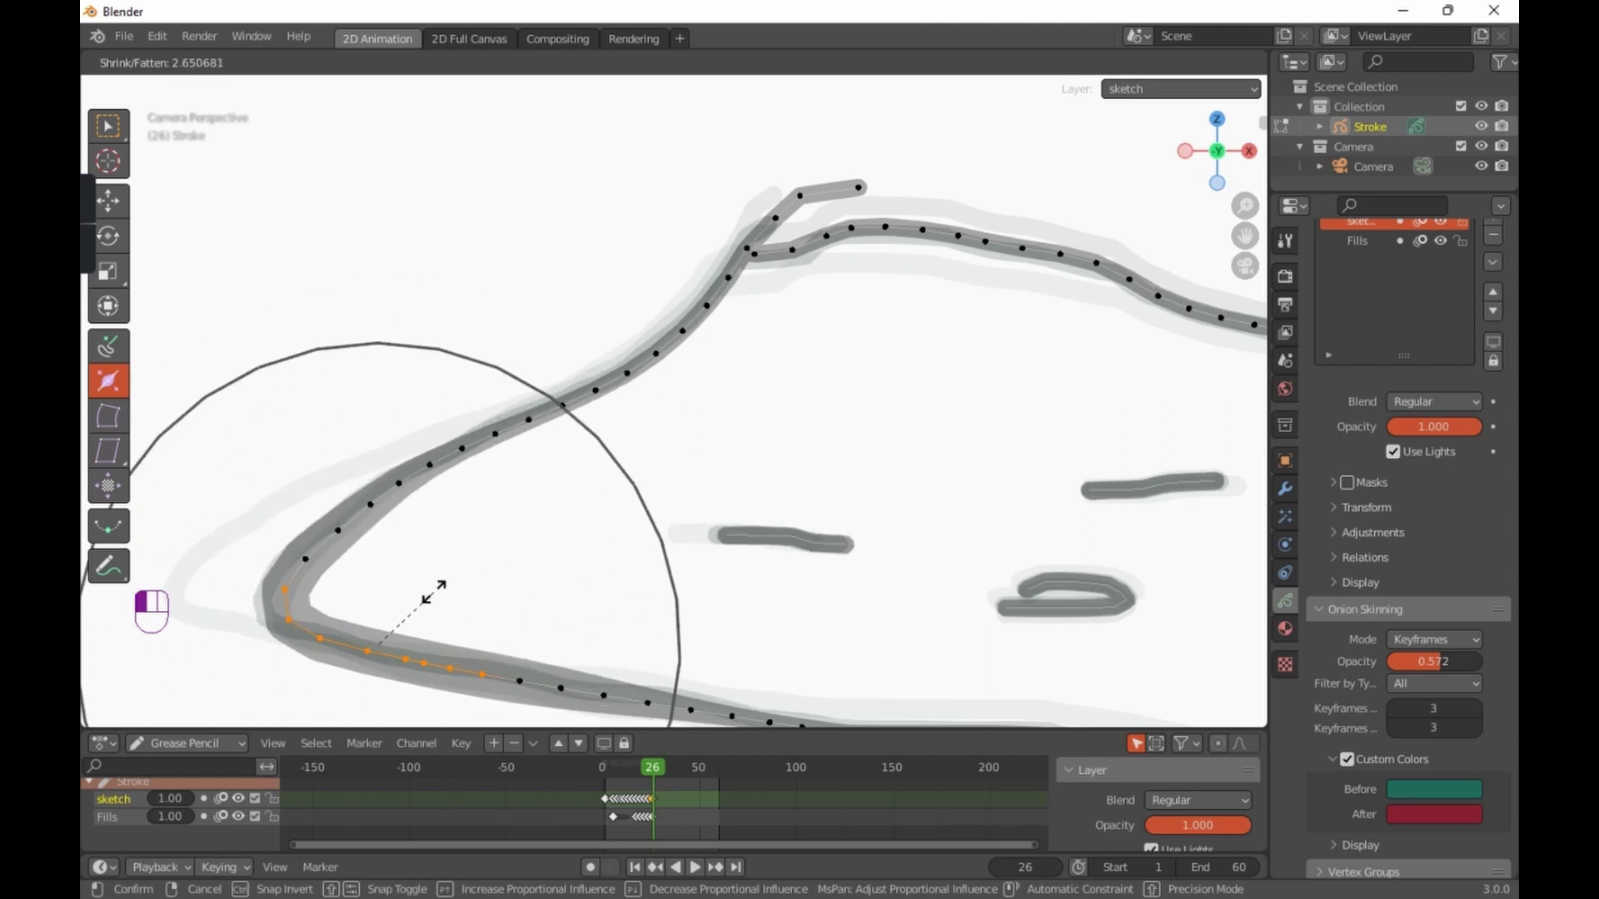
{"action": "scroll", "coordinate": [433, 591], "scroll_direction": "down", "scroll_amount": 2}
{"action": "scroll", "coordinate": [433, 591], "scroll_direction": "up", "scroll_amount": 4}
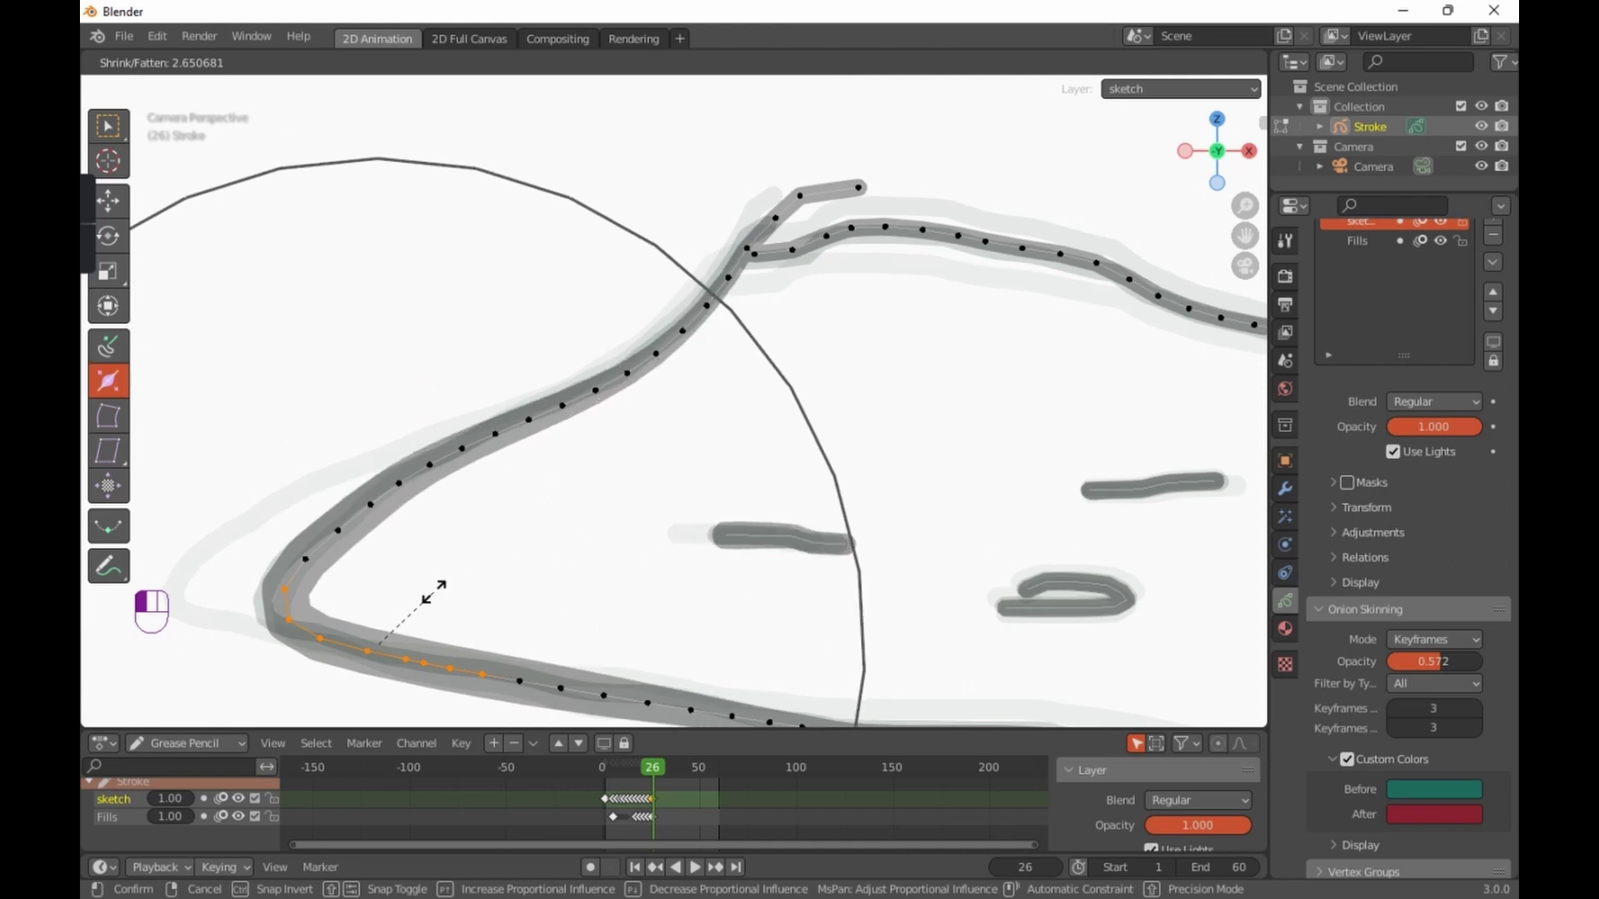
{"action": "scroll", "coordinate": [433, 592], "scroll_direction": "up", "scroll_amount": 1}
{"action": "scroll", "coordinate": [433, 593], "scroll_direction": "down", "scroll_amount": 1}
{"action": "scroll", "coordinate": [433, 593], "scroll_direction": "up", "scroll_amount": 1}
{"action": "left_click", "coordinate": [437, 598]}
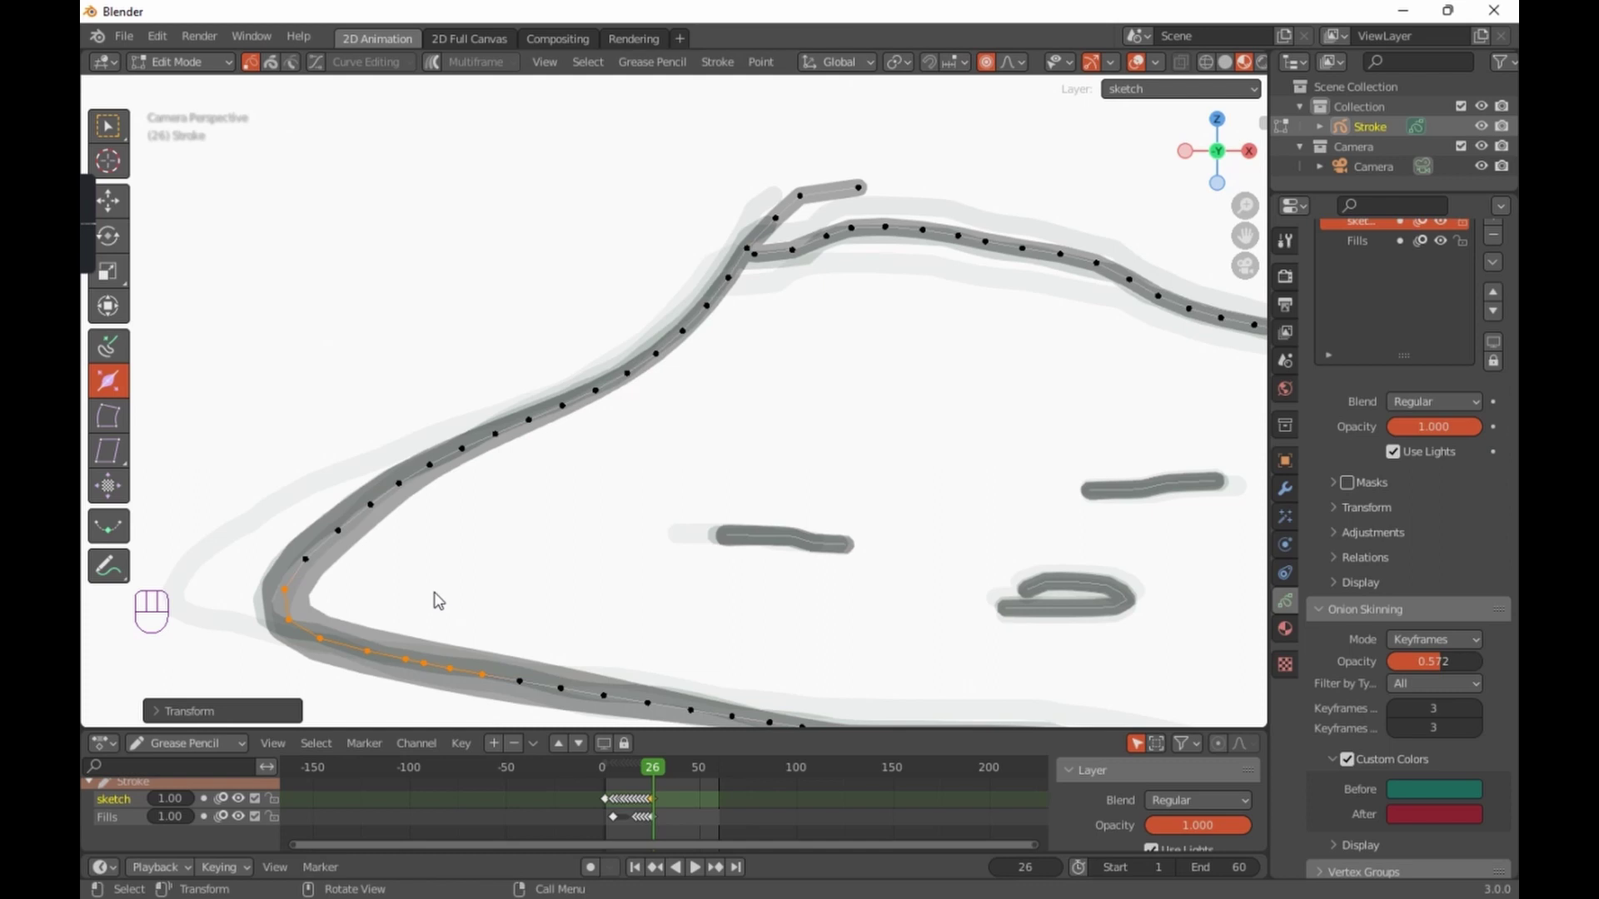
Step: Try bending the selected corner points with the Bend tool, both close up and with the whole face in view
{"action": "mouse_move", "coordinate": [636, 605]}
{"action": "middle_mouse_down", "text": "shift"}
{"action": "mouse_move", "coordinate": [556, 440]}
{"action": "mouse_move", "coordinate": [592, 524]}
{"action": "mouse_move", "coordinate": [514, 510]}
{"action": "middle_mouse_up", "text": "shift"}
{"action": "scroll", "coordinate": [547, 450], "scroll_direction": "down", "scroll_amount": 6}
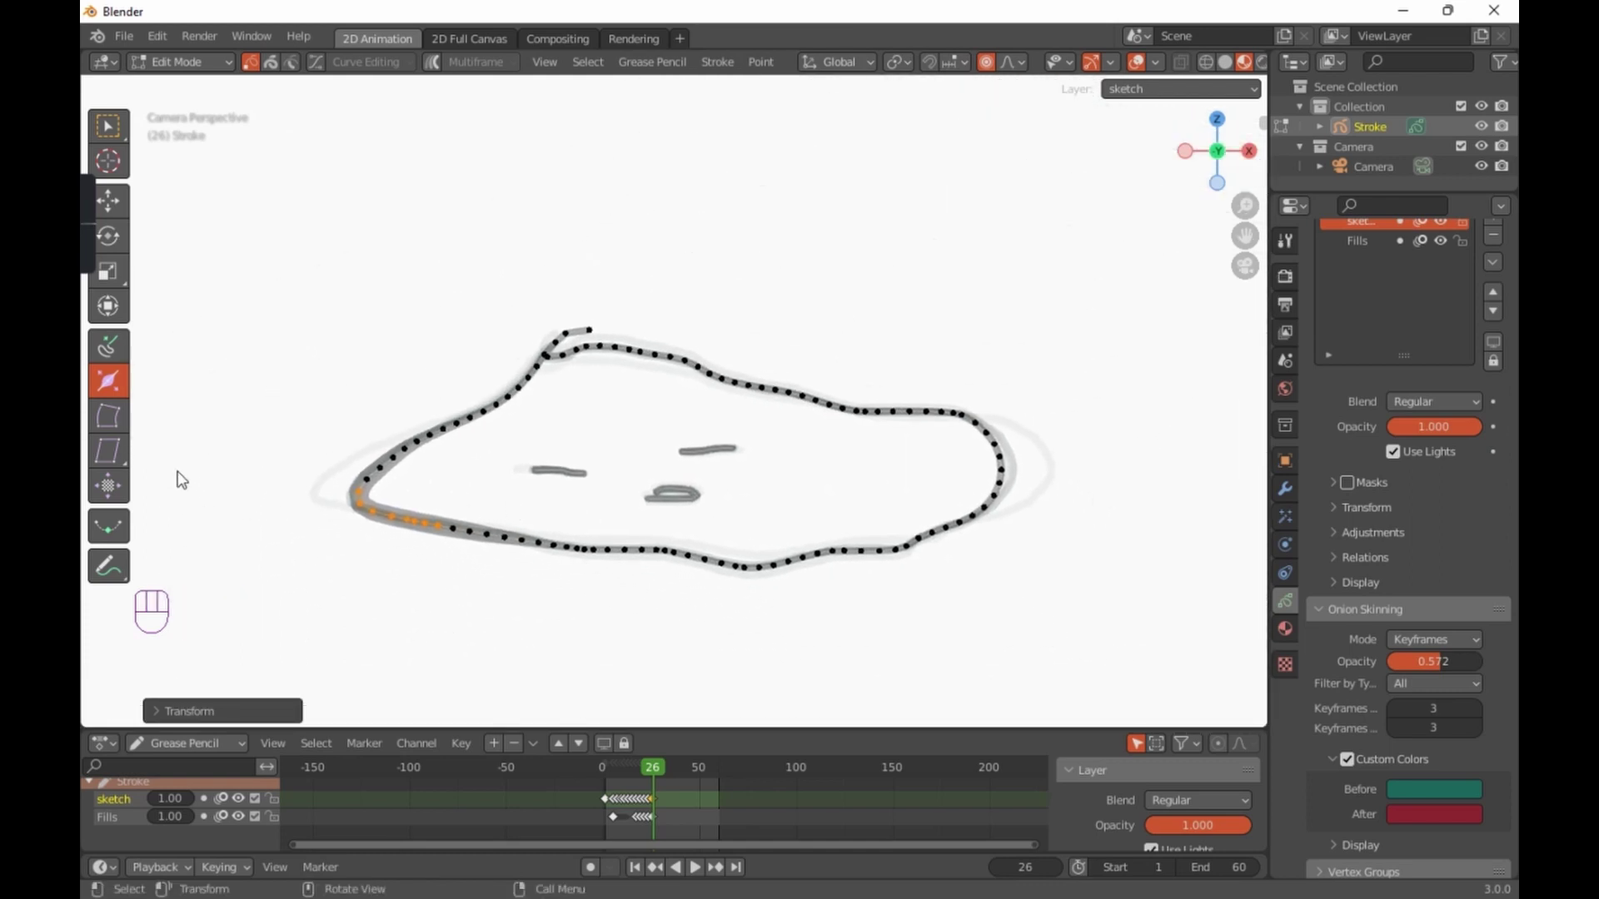
{"action": "left_click", "coordinate": [103, 416]}
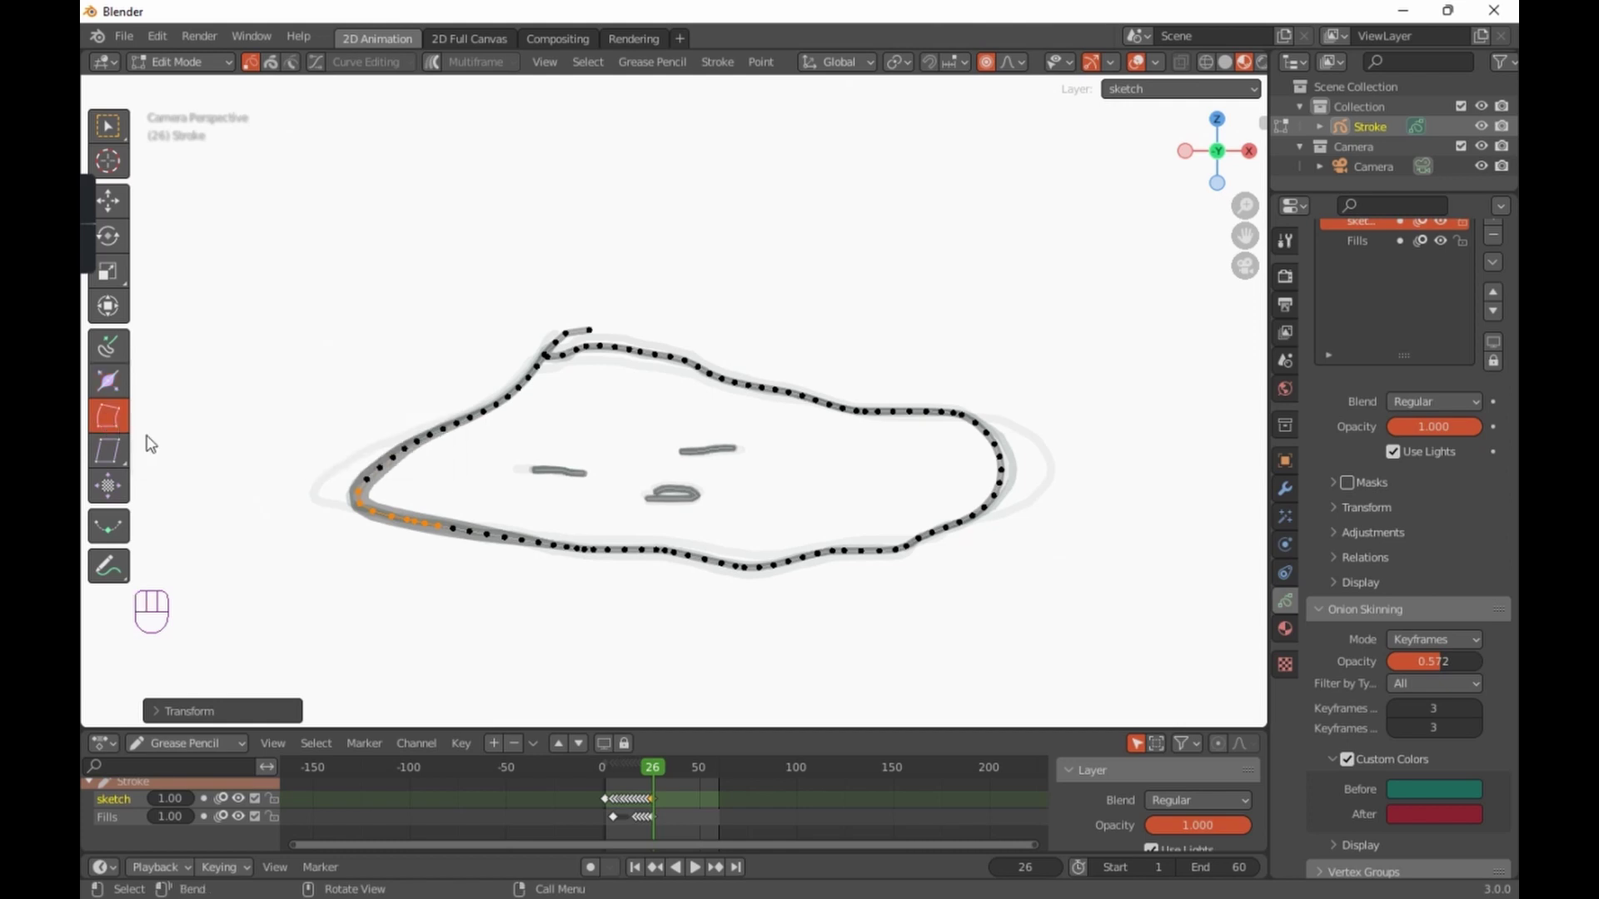
{"action": "mouse_move", "coordinate": [448, 470]}
{"action": "left_mouse_down"}
{"action": "mouse_move", "coordinate": [452, 423]}
{"action": "mouse_move", "coordinate": [317, 333]}
{"action": "mouse_move", "coordinate": [314, 366]}
{"action": "left_mouse_up"}
{"action": "right_click", "coordinate": [314, 367]}
{"action": "scroll", "coordinate": [727, 409], "scroll_direction": "down", "scroll_amount": 6}
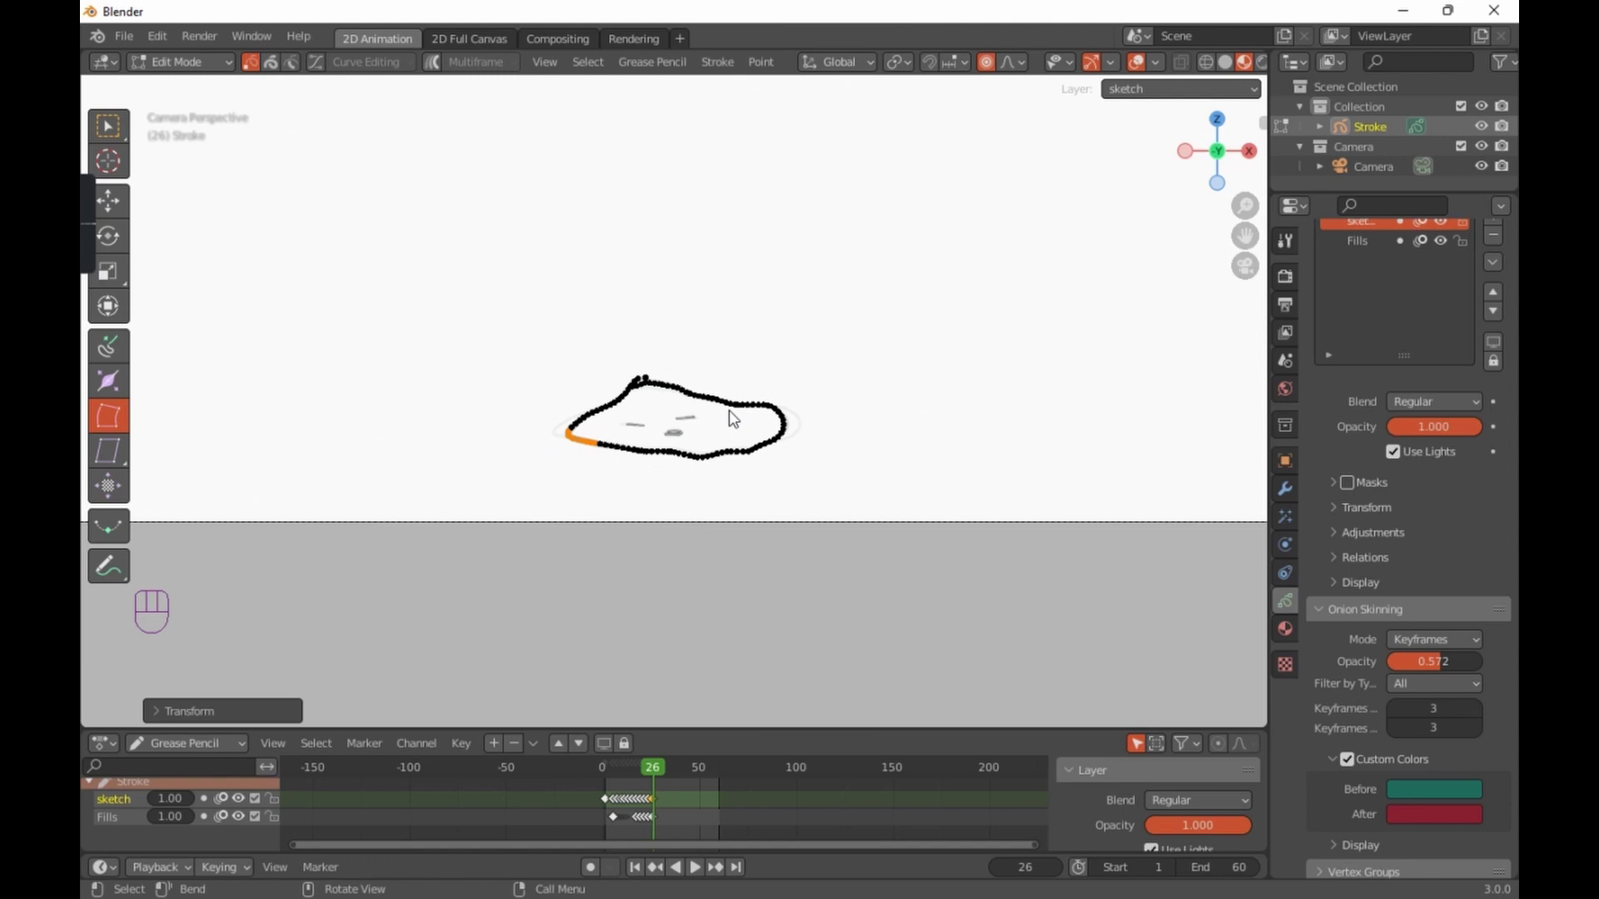
{"action": "middle_click_drag", "start_coordinate": [728, 409], "coordinate": [684, 601], "text": "shift"}
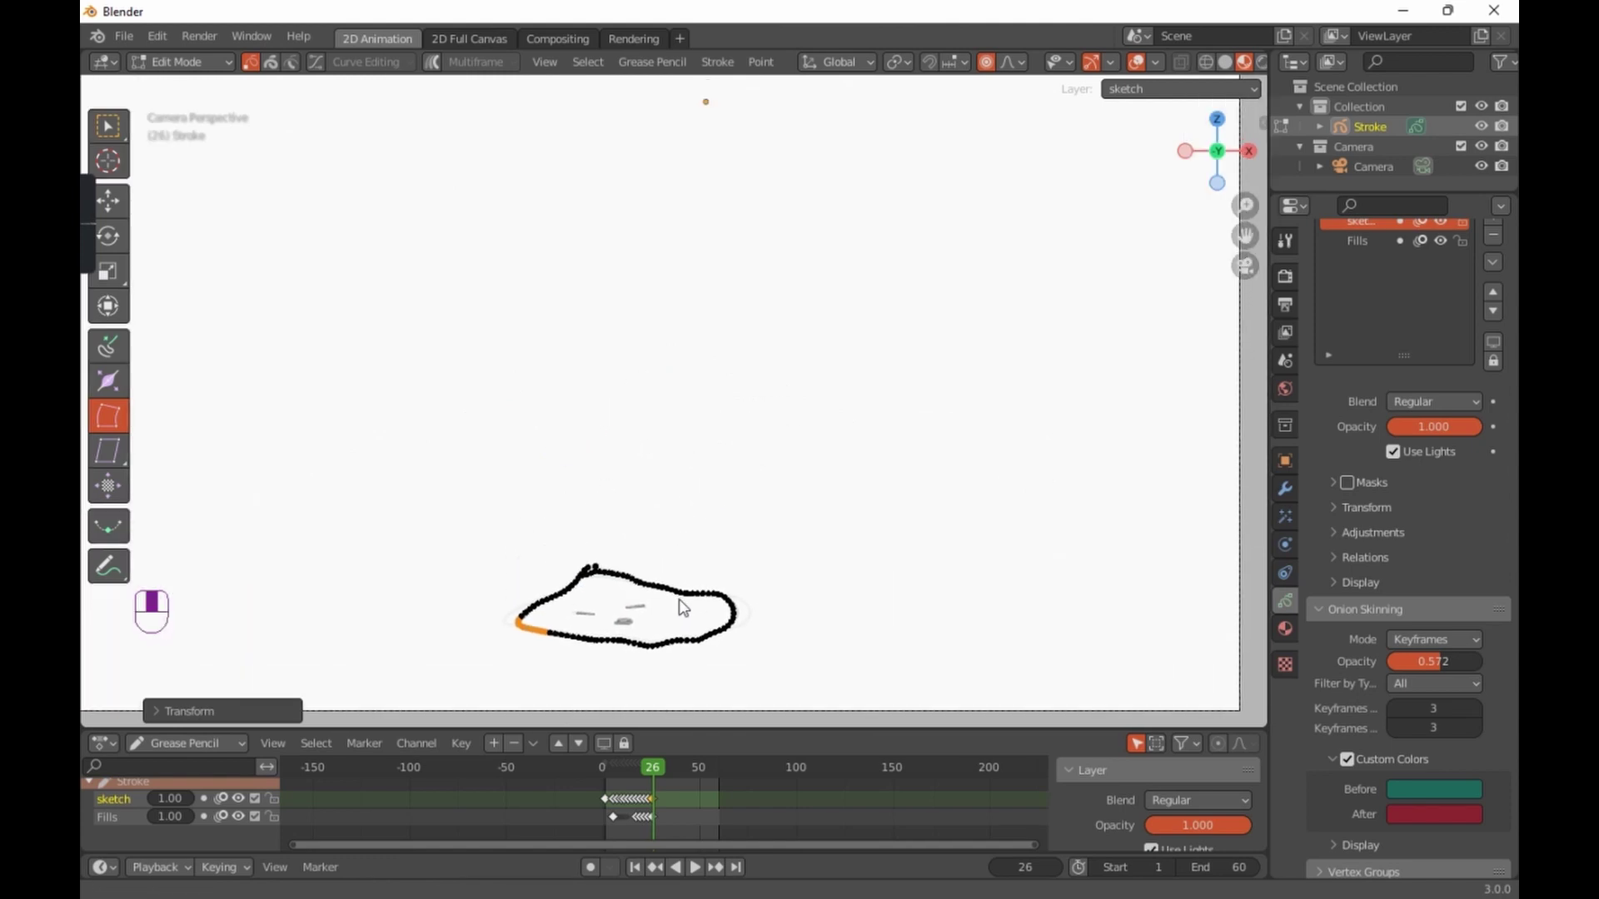
{"action": "middle_click_drag", "start_coordinate": [685, 533], "coordinate": [689, 546], "text": "shift"}
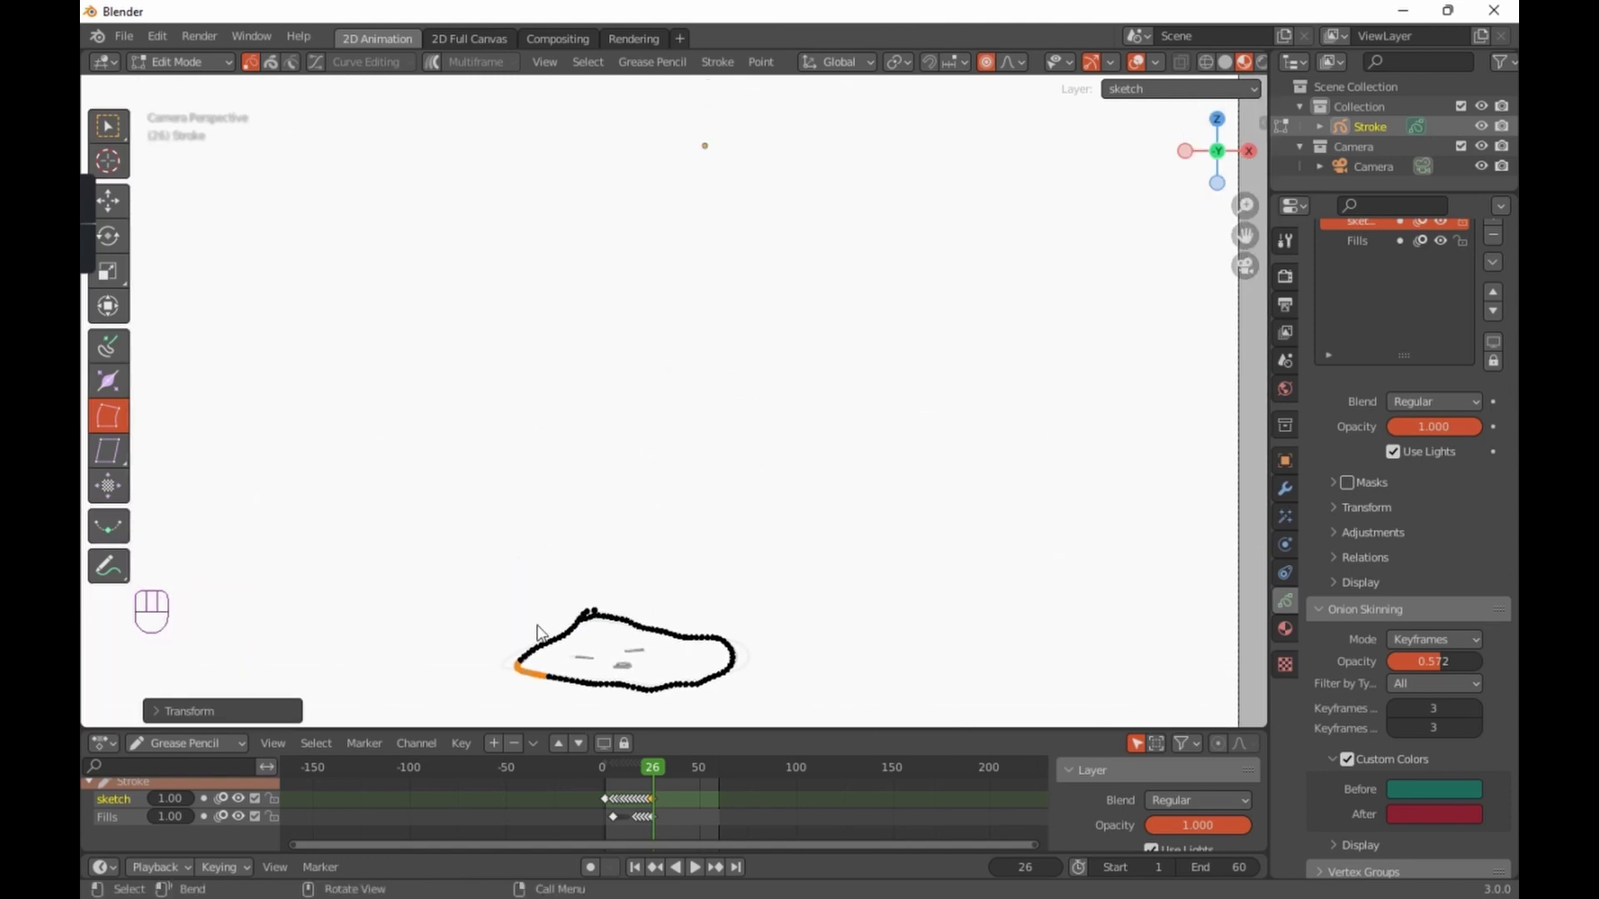
{"action": "mouse_move", "coordinate": [631, 412]}
{"action": "left_mouse_down"}
{"action": "mouse_move", "coordinate": [492, 450]}
{"action": "mouse_move", "coordinate": [490, 329]}
{"action": "mouse_move", "coordinate": [508, 253]}
{"action": "mouse_move", "coordinate": [541, 240]}
{"action": "left_mouse_up"}
{"action": "right_click", "coordinate": [540, 240]}
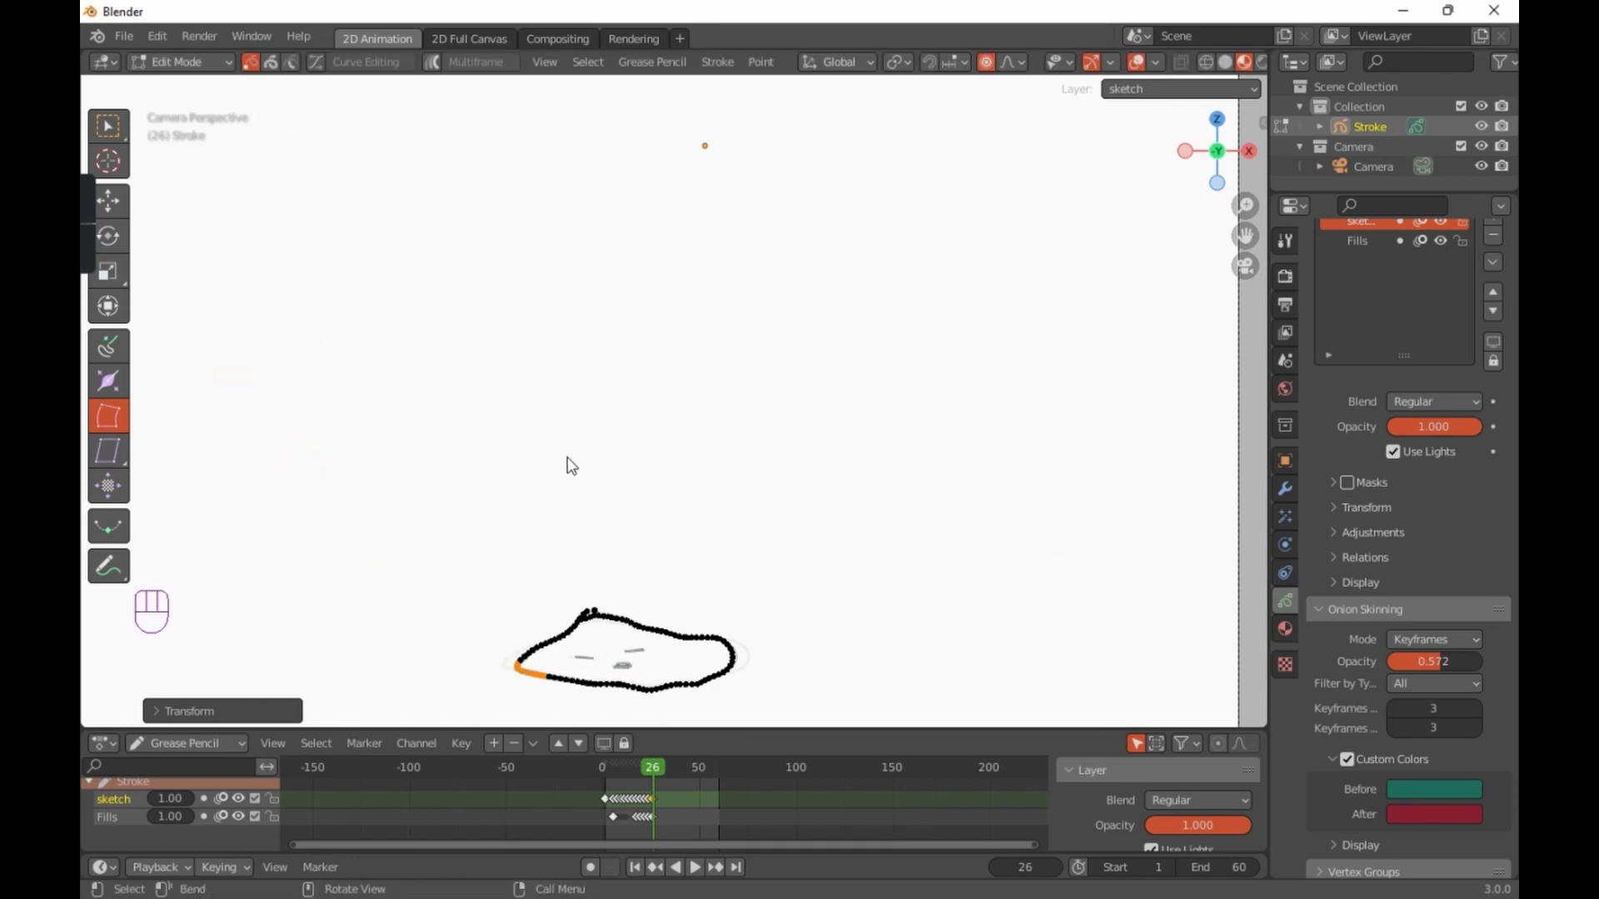
Step: Try shearing the selected outline points with the Shear tool
{"action": "left_click", "coordinate": [106, 452]}
{"action": "left_click", "coordinate": [106, 456]}
{"action": "mouse_move", "coordinate": [519, 482]}
{"action": "left_mouse_down"}
{"action": "mouse_move", "coordinate": [289, 426]}
{"action": "mouse_move", "coordinate": [1057, 411]}
{"action": "mouse_move", "coordinate": [403, 482]}
{"action": "mouse_move", "coordinate": [397, 183]}
{"action": "mouse_move", "coordinate": [266, 678]}
{"action": "left_mouse_up"}
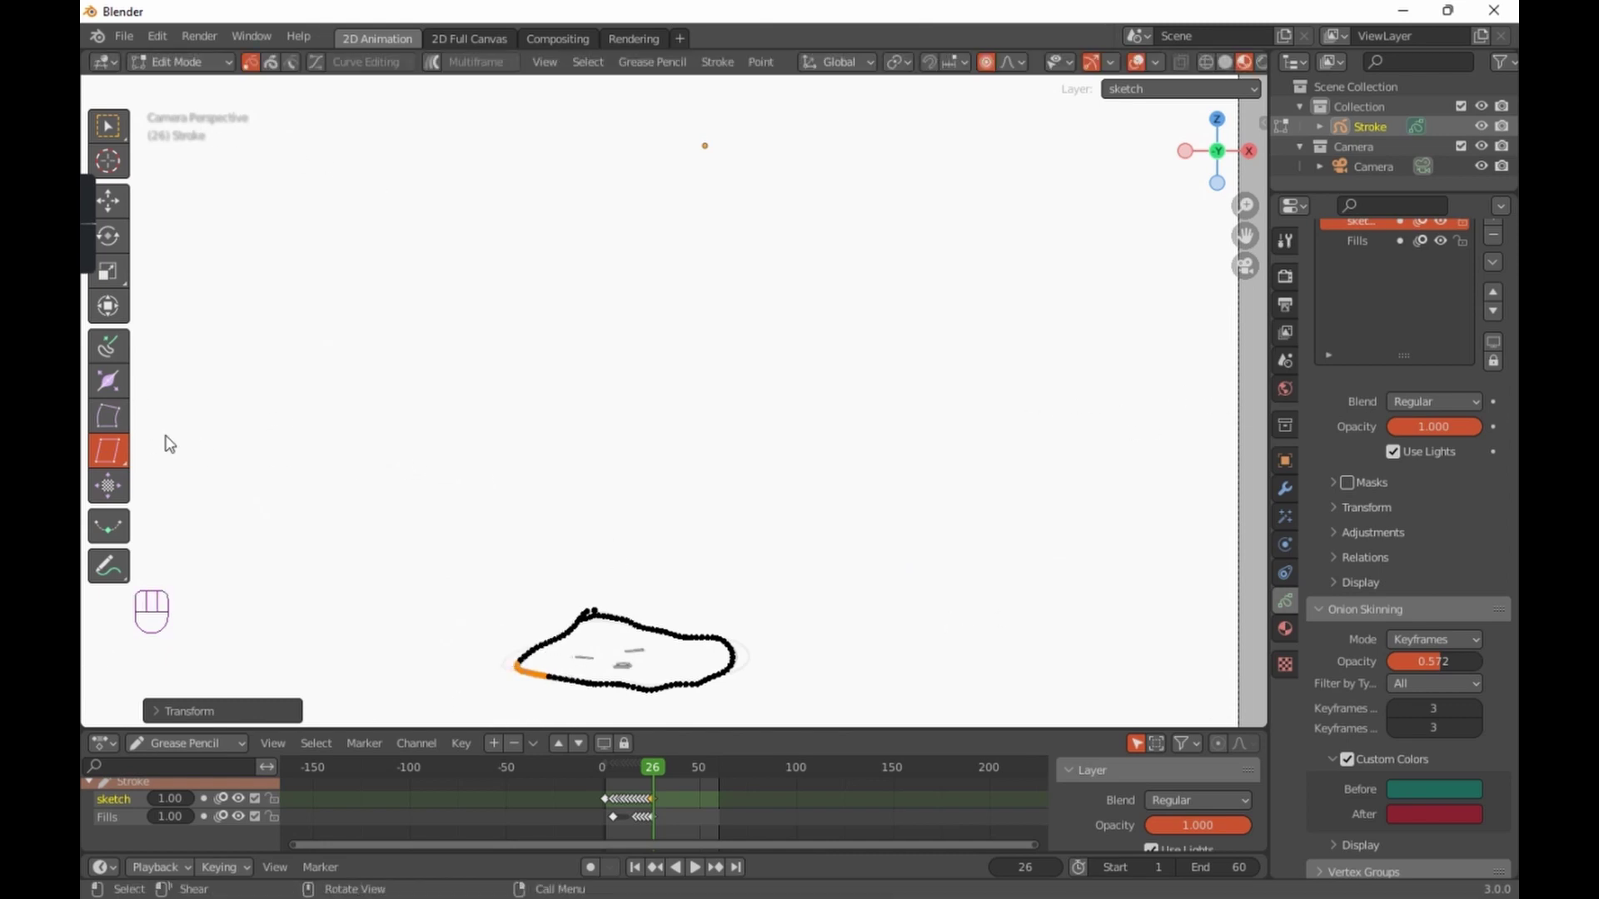
Step: Activate the To Sphere tool, switch to stroke selection, and try rounding the whole face outline with it
{"action": "left_click_drag", "start_coordinate": [105, 457], "coordinate": [235, 508]}
{"action": "left_click", "coordinate": [270, 62]}
{"action": "mouse_move", "coordinate": [321, 225]}
{"action": "left_mouse_down"}
{"action": "mouse_move", "coordinate": [735, 627]}
{"action": "mouse_move", "coordinate": [980, 666]}
{"action": "mouse_move", "coordinate": [1017, 636]}
{"action": "mouse_move", "coordinate": [347, 542]}
{"action": "mouse_move", "coordinate": [846, 578]}
{"action": "mouse_move", "coordinate": [802, 589]}
{"action": "left_mouse_up"}
{"action": "right_click", "coordinate": [801, 589]}
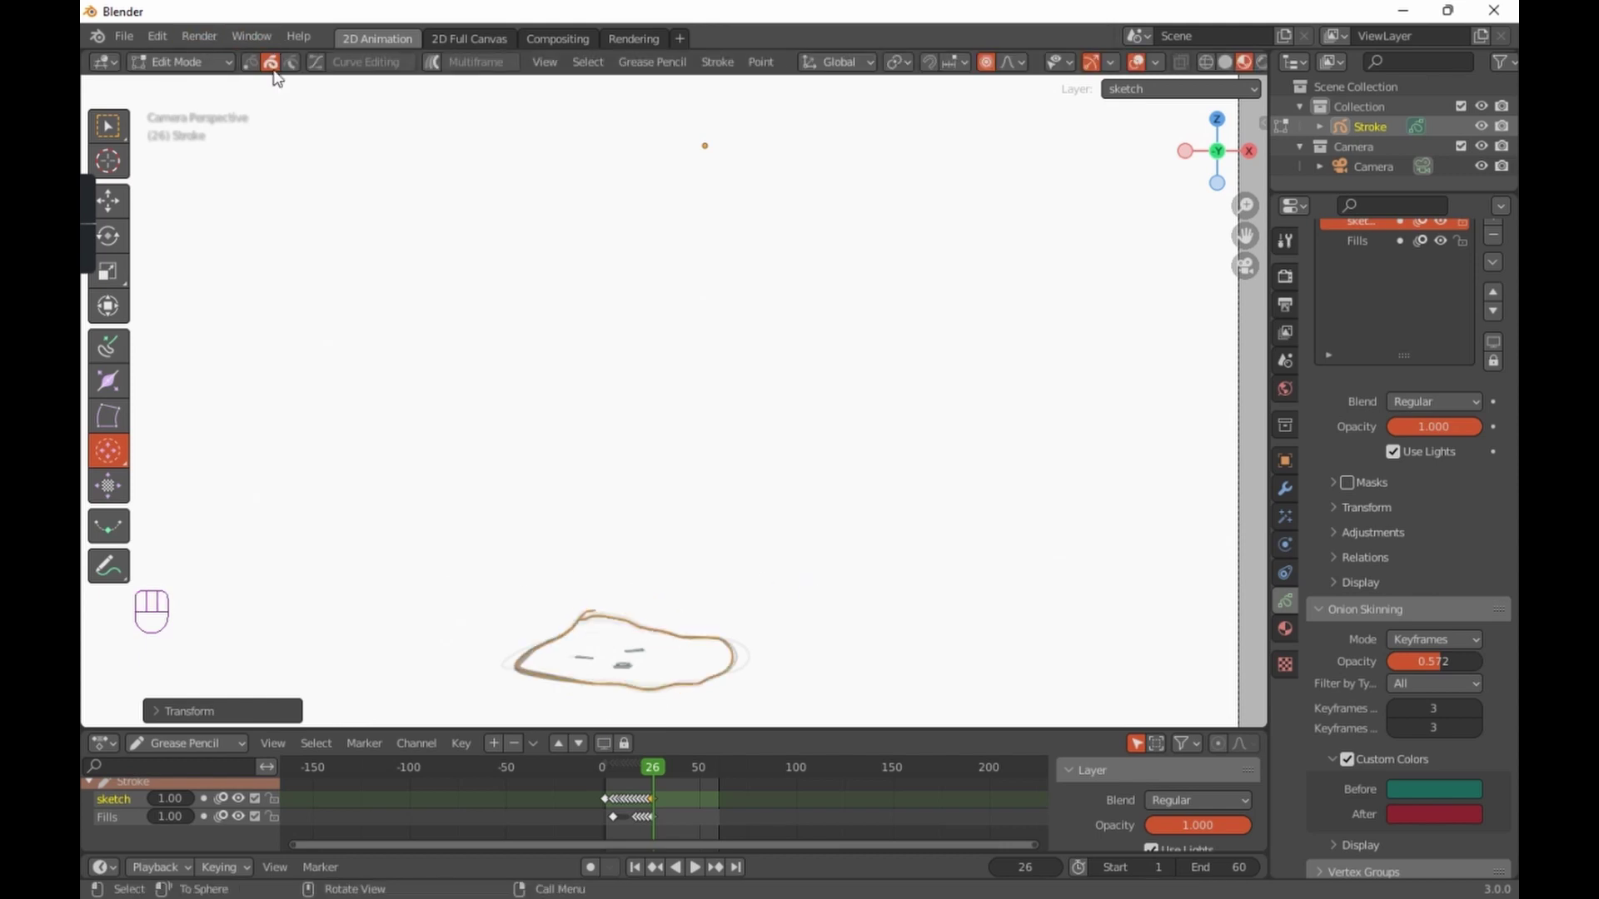
{"action": "mouse_move", "coordinate": [449, 425]}
{"action": "left_mouse_down"}
{"action": "mouse_move", "coordinate": [907, 111]}
{"action": "mouse_move", "coordinate": [292, 347]}
{"action": "mouse_move", "coordinate": [975, 264]}
{"action": "mouse_move", "coordinate": [1073, 369]}
{"action": "left_mouse_up"}
{"action": "right_click", "coordinate": [1074, 369]}
Step: Turn off proportional editing and try moving, scaling and rotating the selected face outline freely
{"action": "key", "text": "o"}
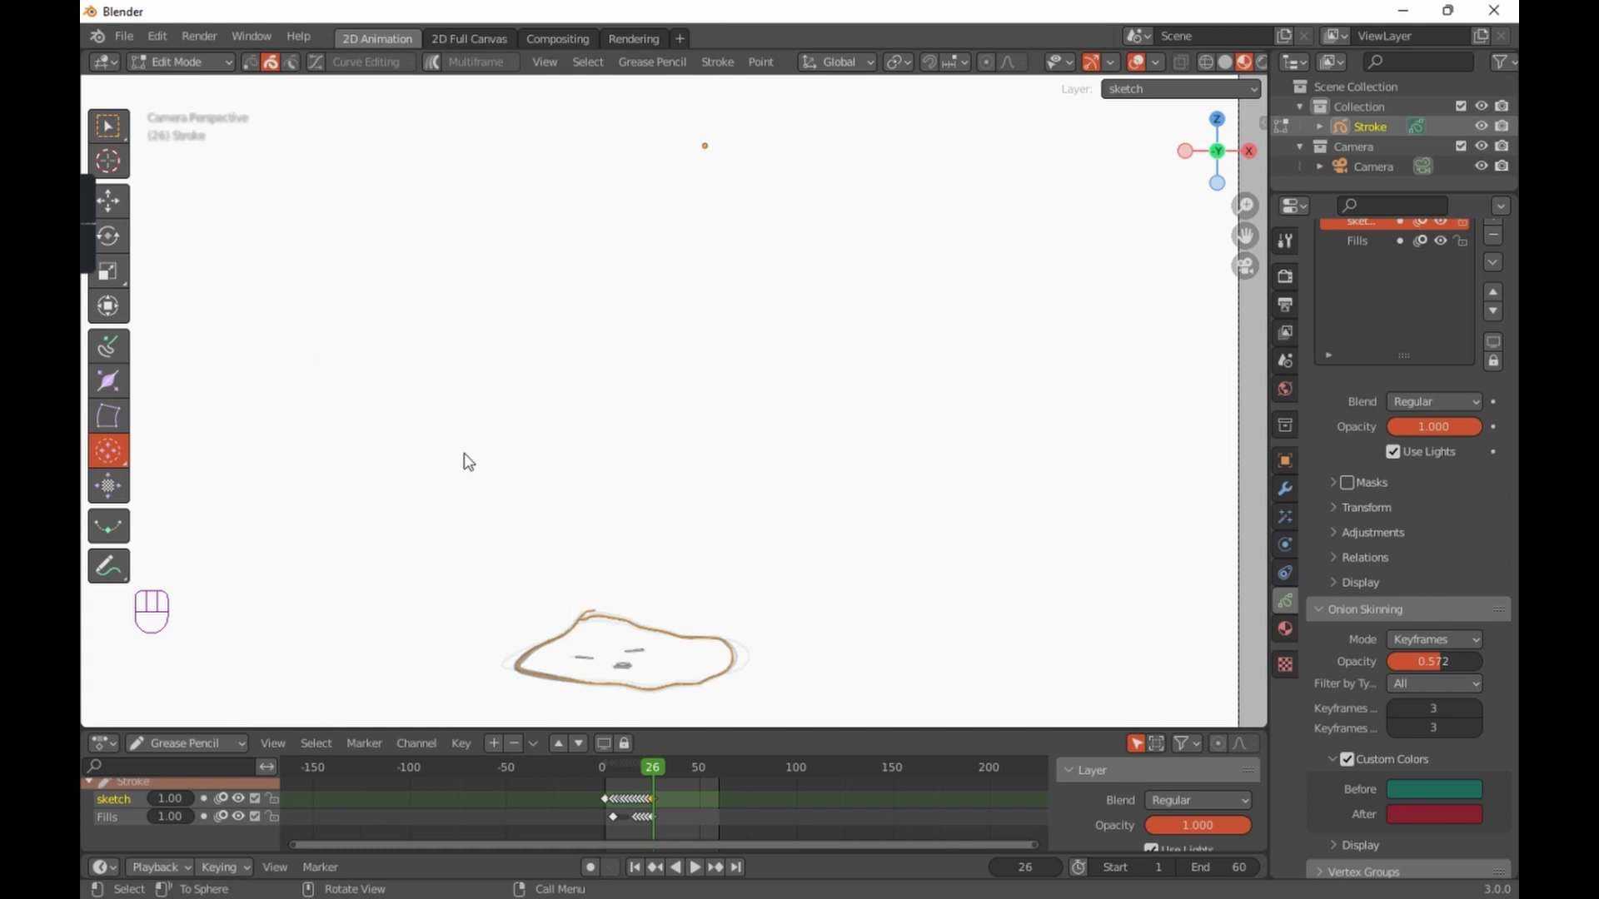
{"action": "key", "text": "g"}
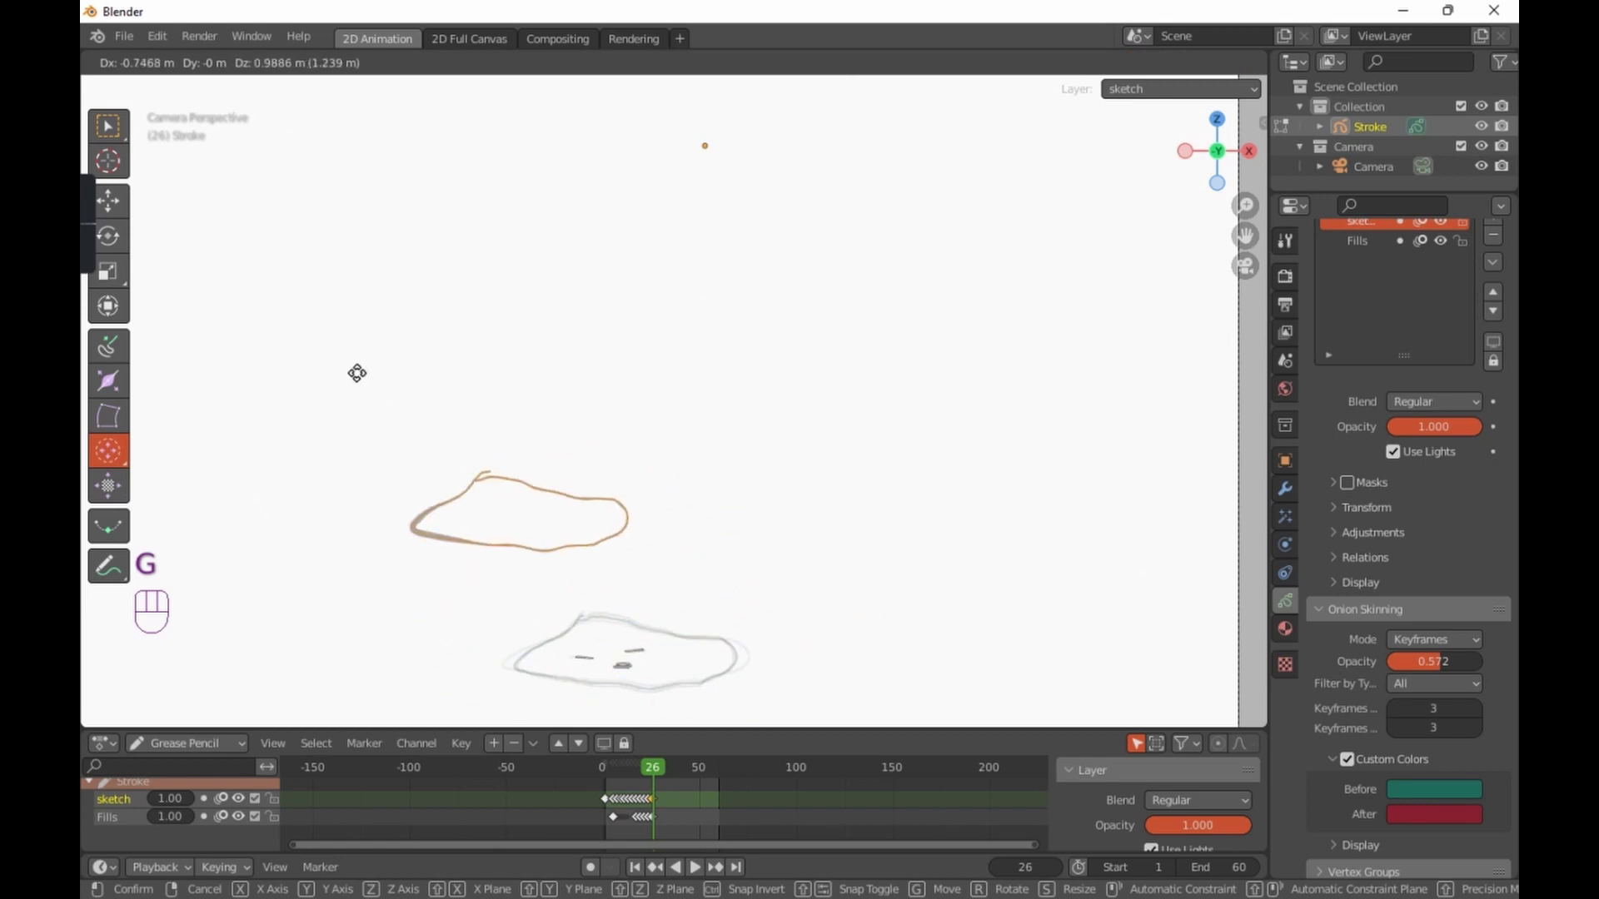
{"action": "right_click", "coordinate": [500, 362]}
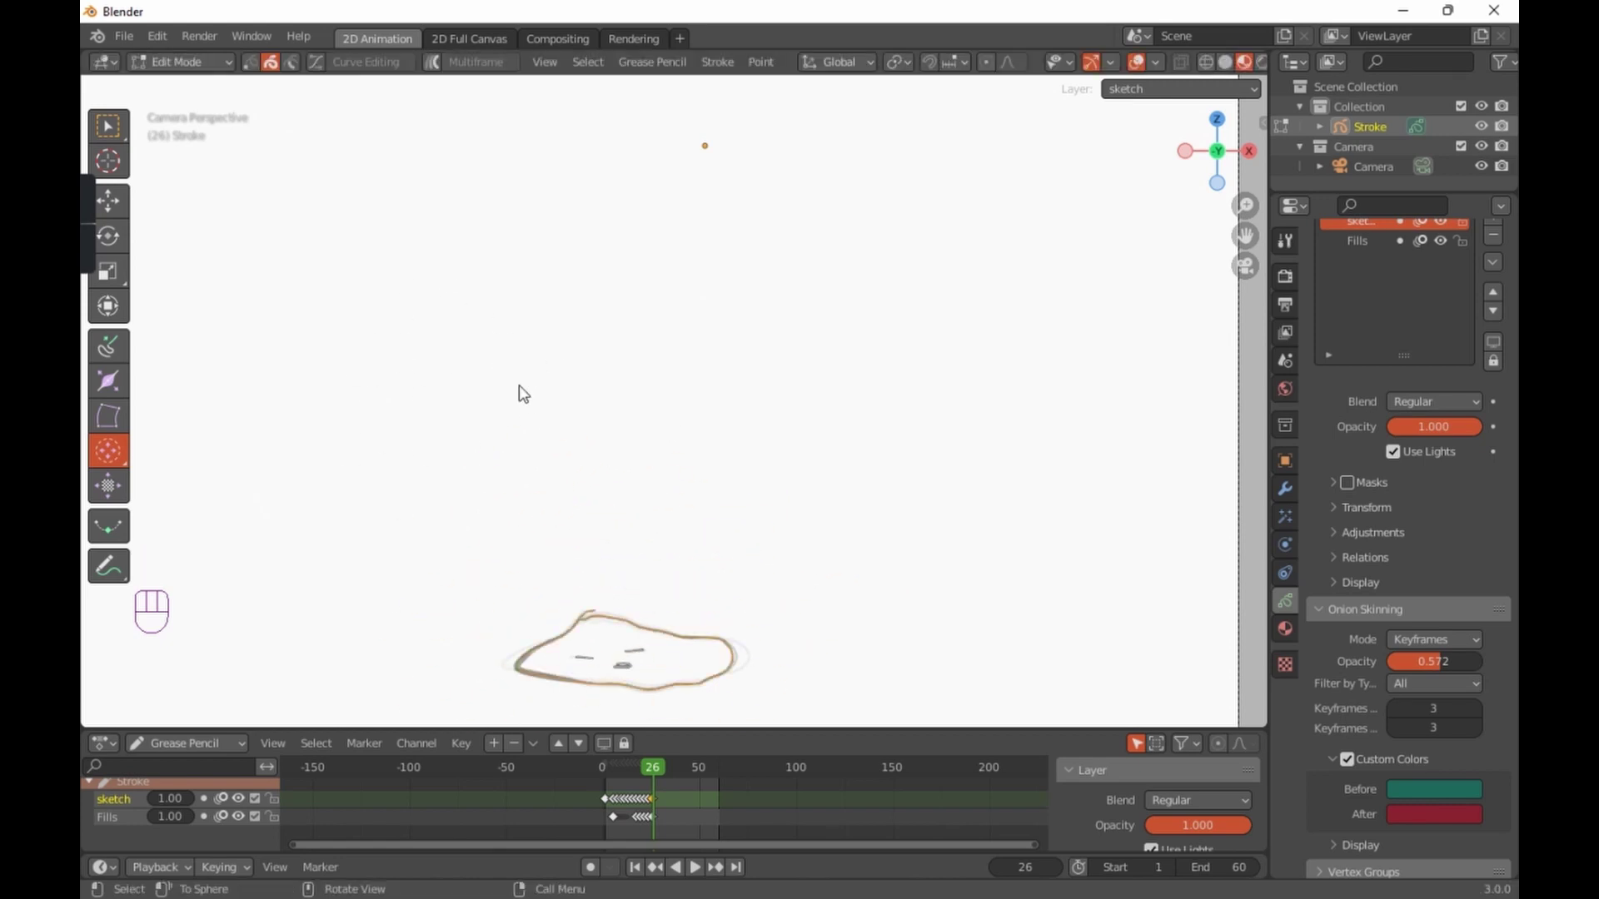
{"action": "key", "text": "s"}
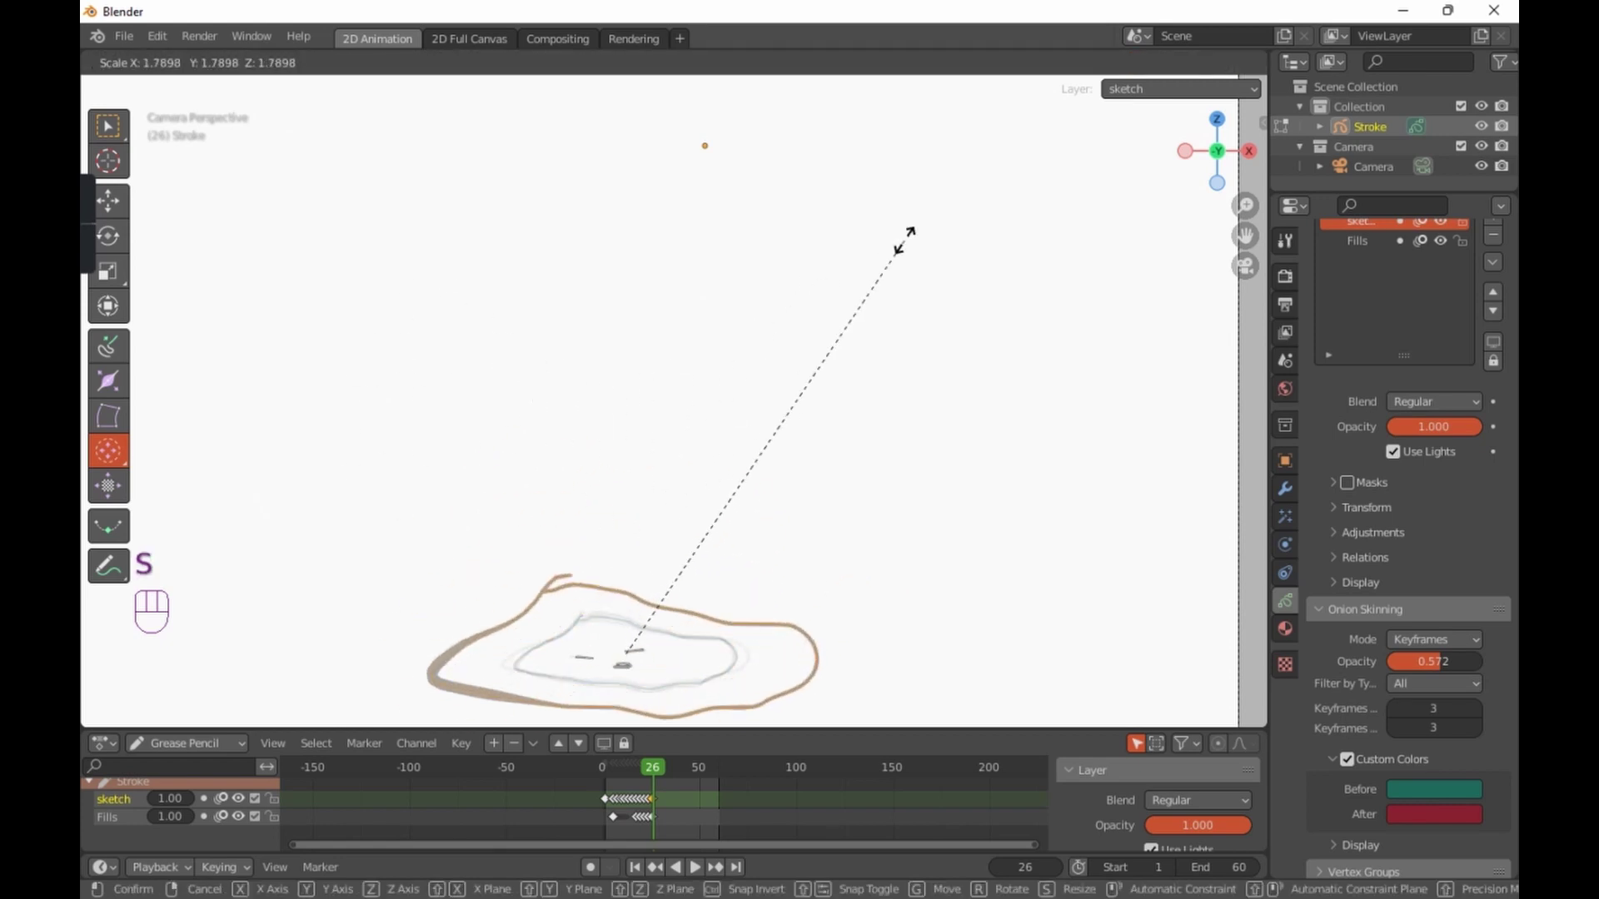
{"action": "right_click", "coordinate": [904, 246]}
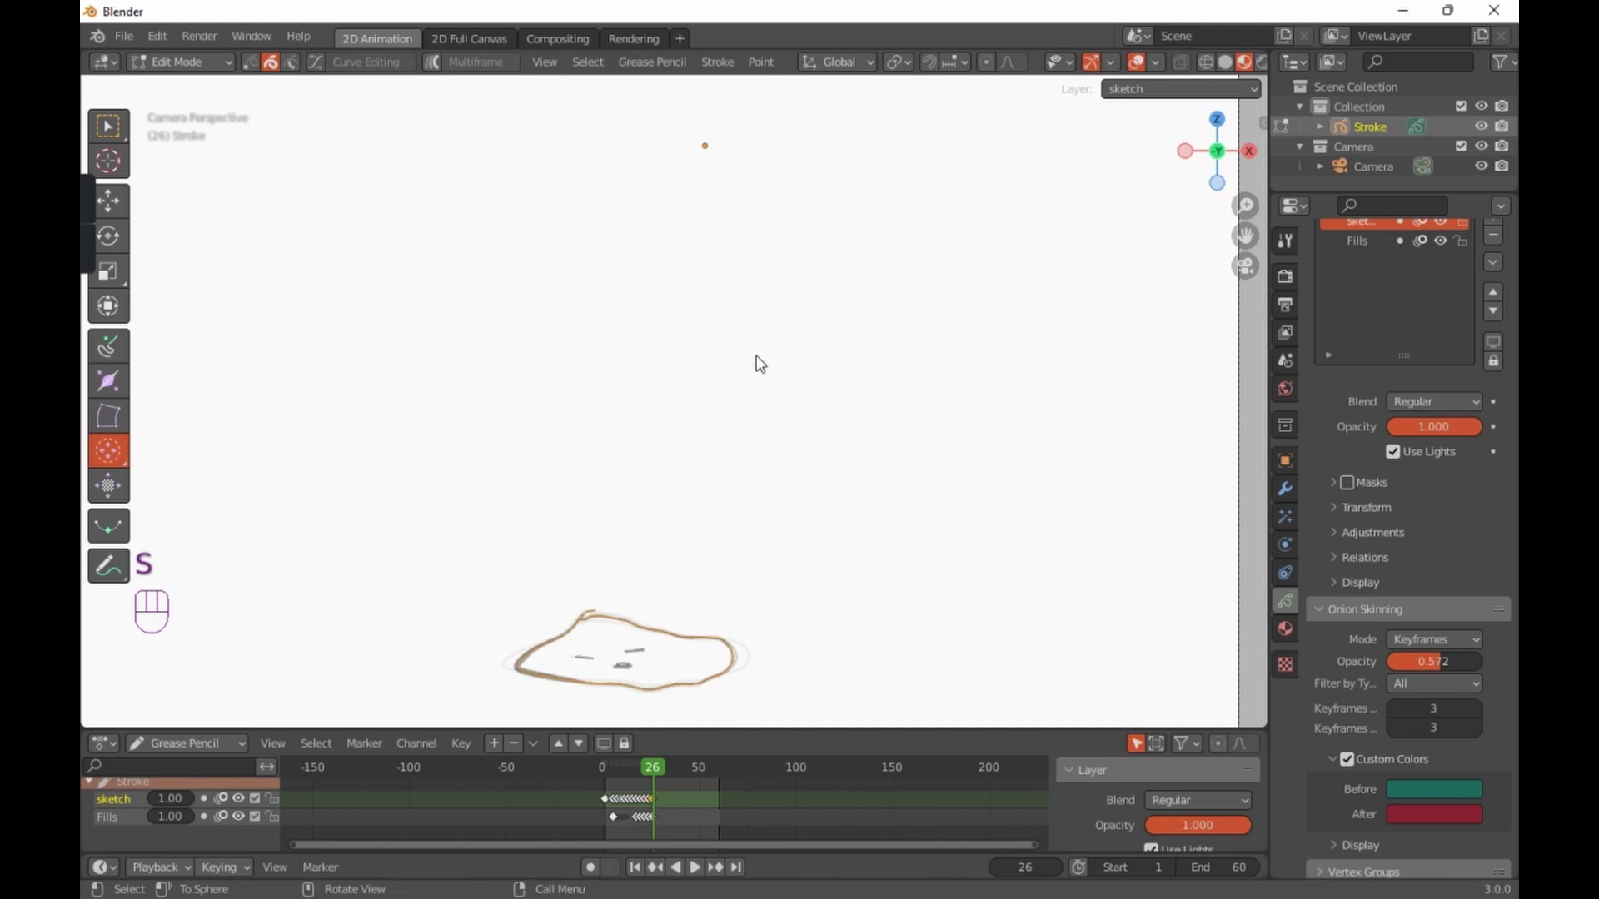
{"action": "key", "text": "r"}
{"action": "right_click", "coordinate": [1017, 332]}
Step: Try moving the selected face outline along the X axis only
{"action": "middle_click_drag", "start_coordinate": [843, 413], "coordinate": [842, 267], "text": "shift"}
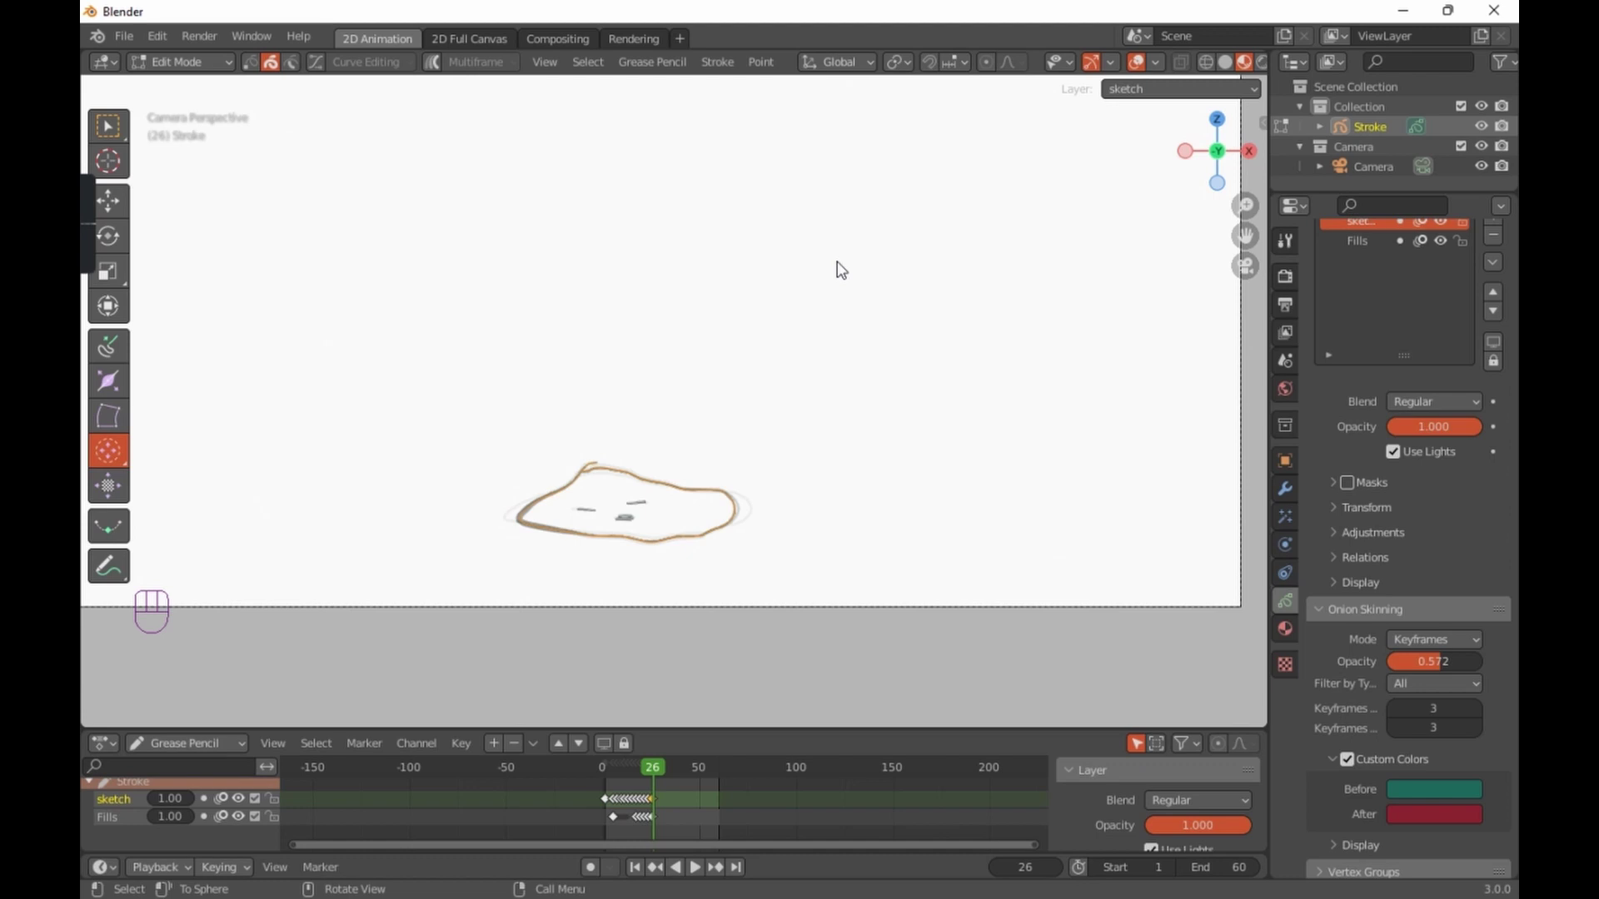
{"action": "key", "text": "g"}
{"action": "key", "text": "x"}
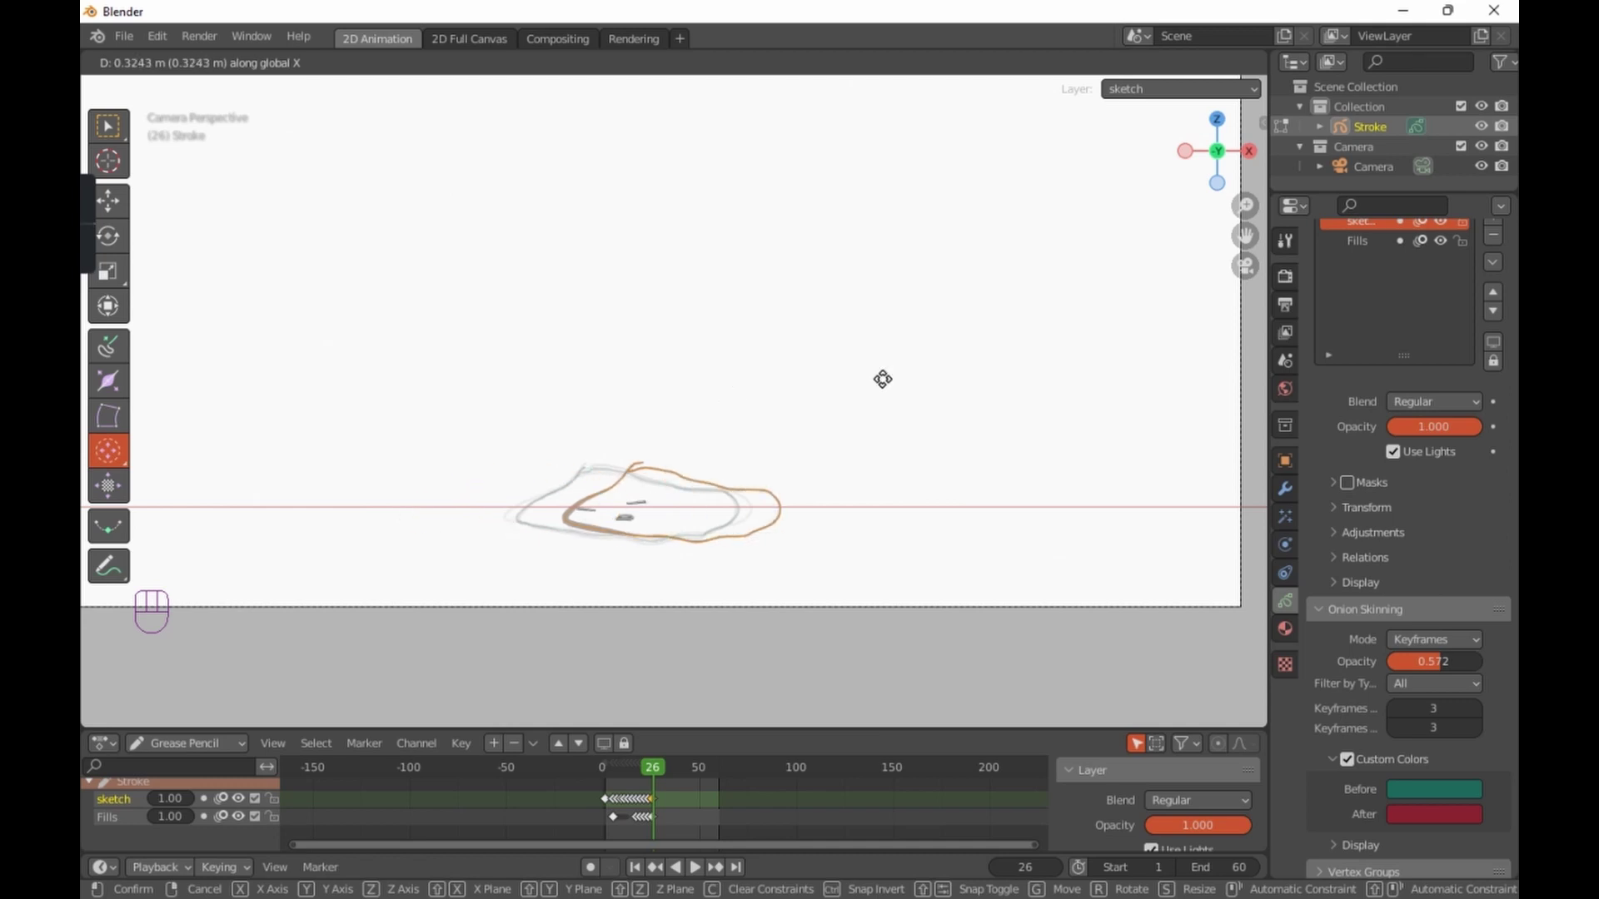
{"action": "key", "text": "Escape"}
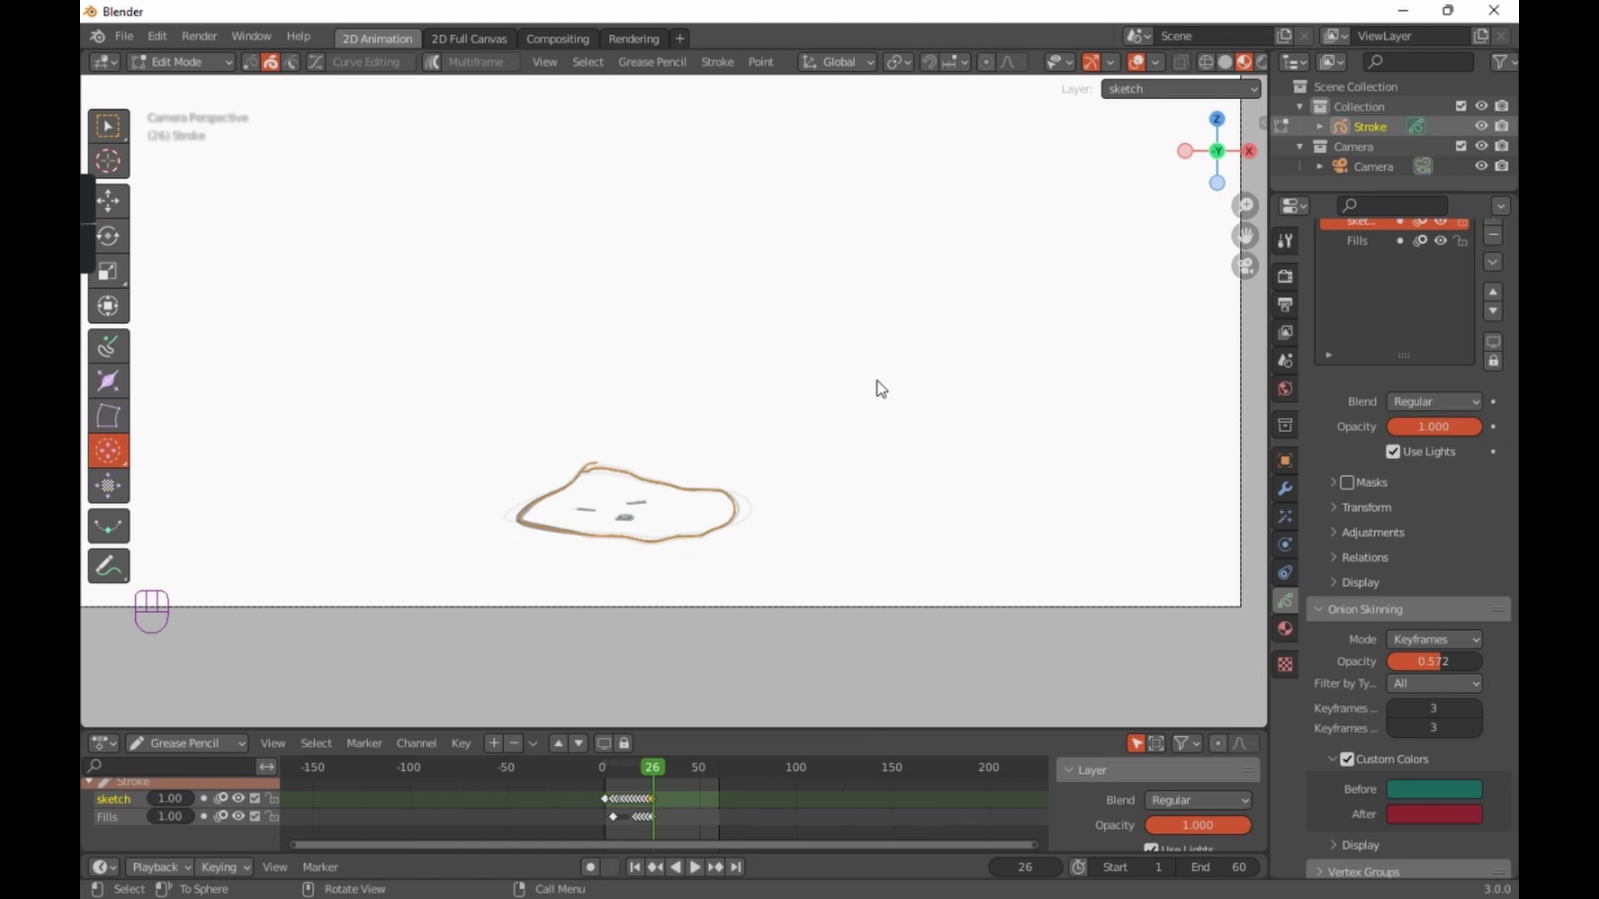
Step: Switch the Grease Pencil object from Edit Mode to Sculpt Mode
{"action": "scroll", "coordinate": [724, 489], "scroll_direction": "up", "scroll_amount": 3}
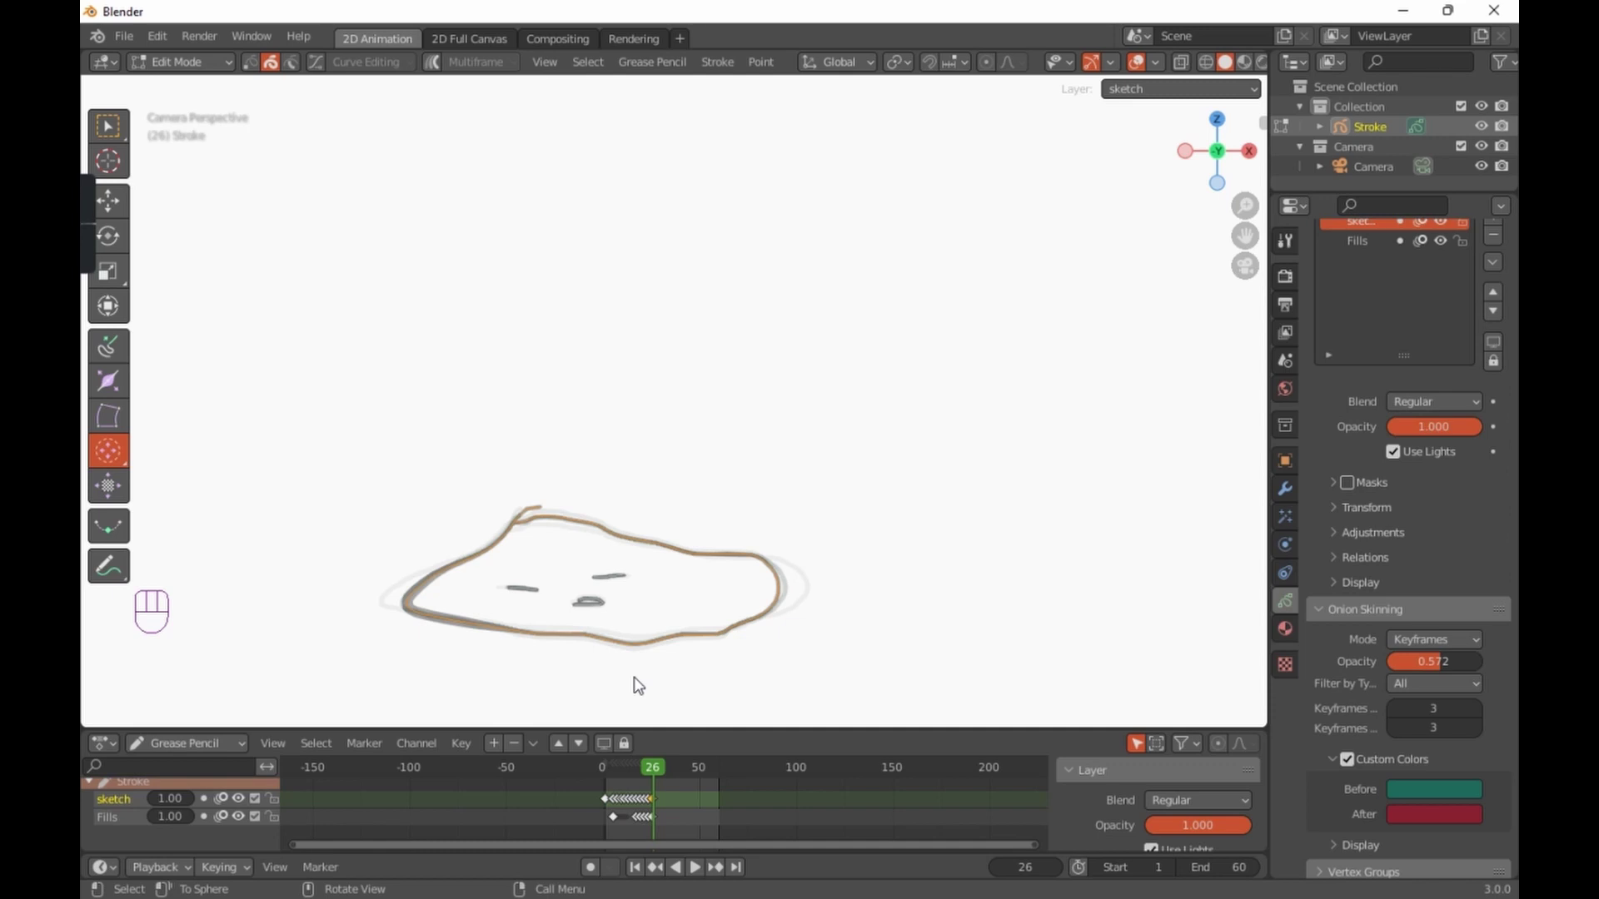
{"action": "key", "text": "Tab"}
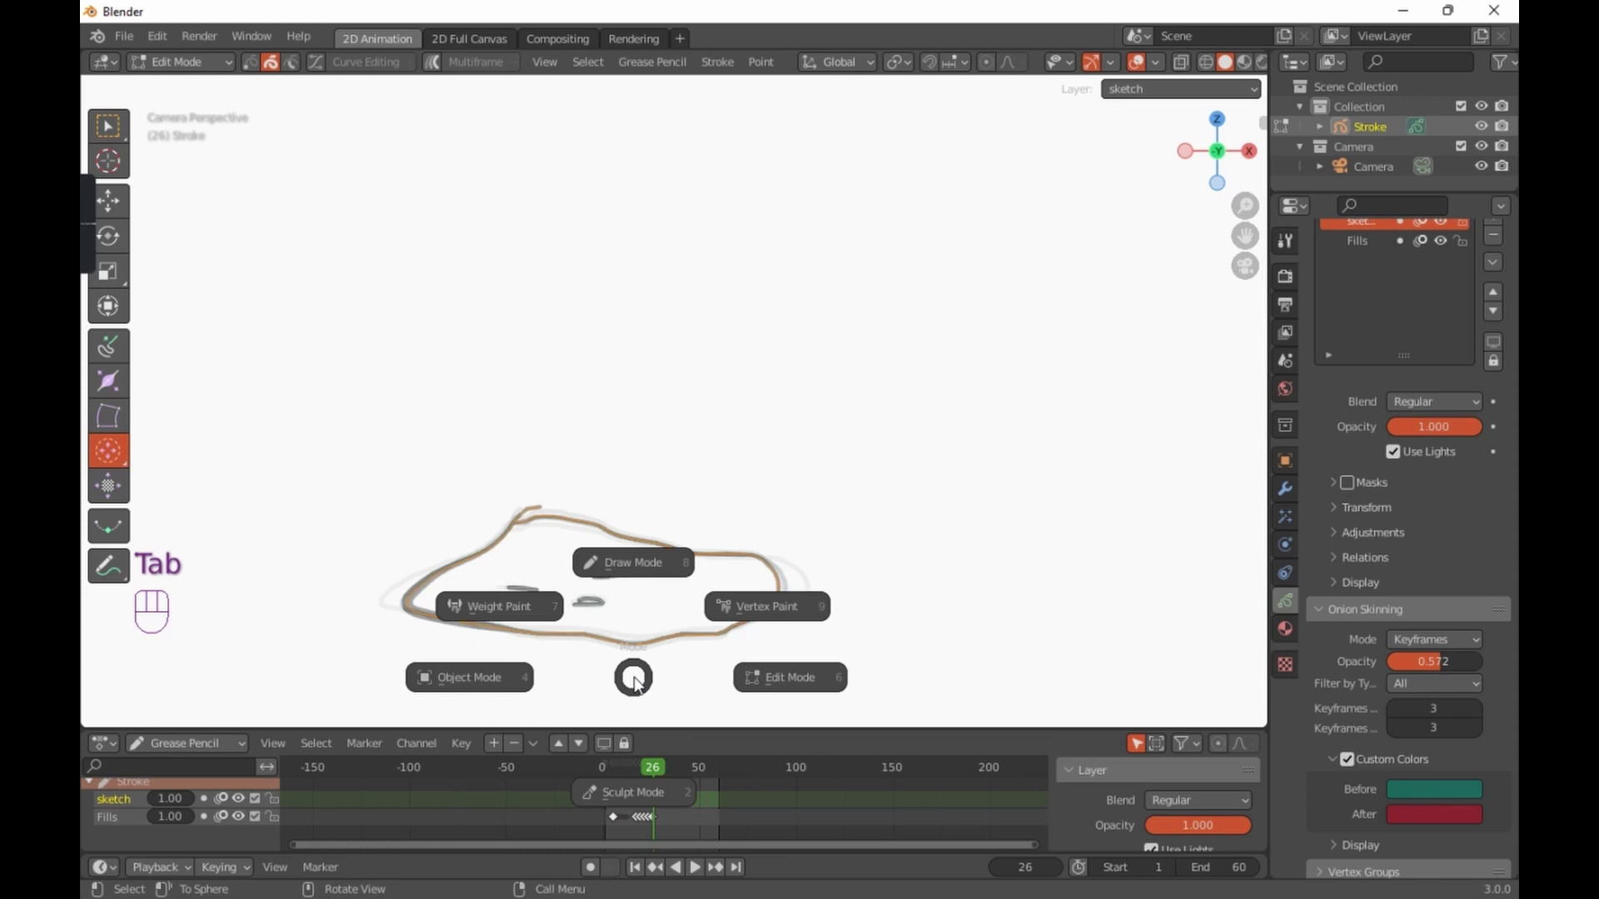
{"action": "left_click", "coordinate": [646, 802]}
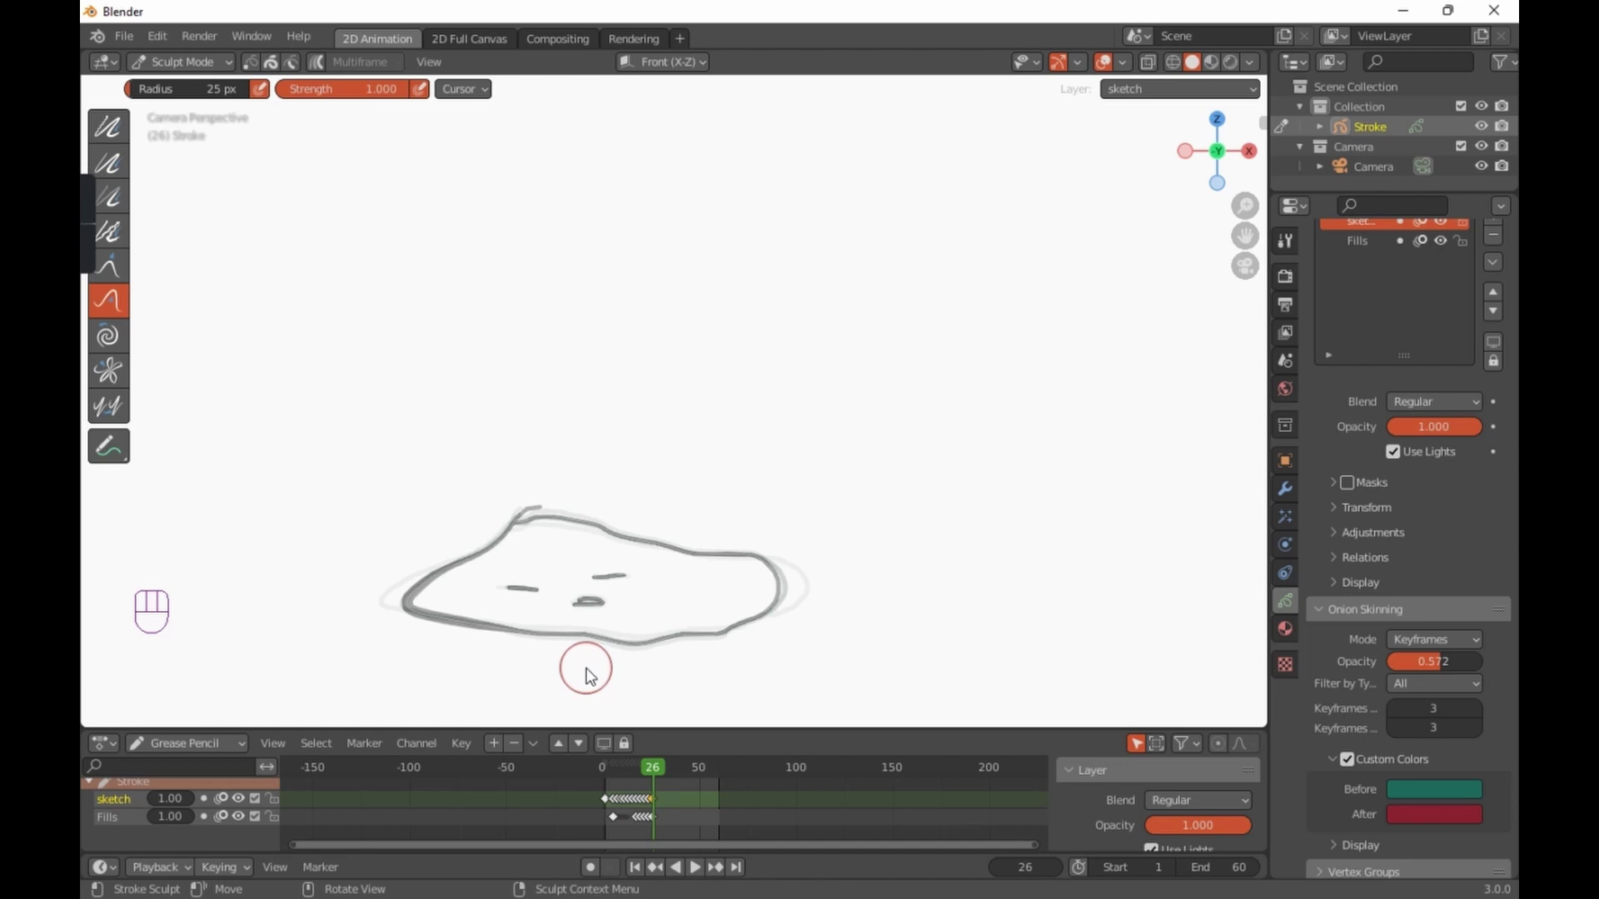
Step: Try distorting the face outline and its facial features with the Push brush, and undo the stroke
{"action": "scroll", "coordinate": [588, 670], "scroll_direction": "up", "scroll_amount": 4}
{"action": "middle_click_drag", "start_coordinate": [589, 657], "coordinate": [652, 467], "text": "shift"}
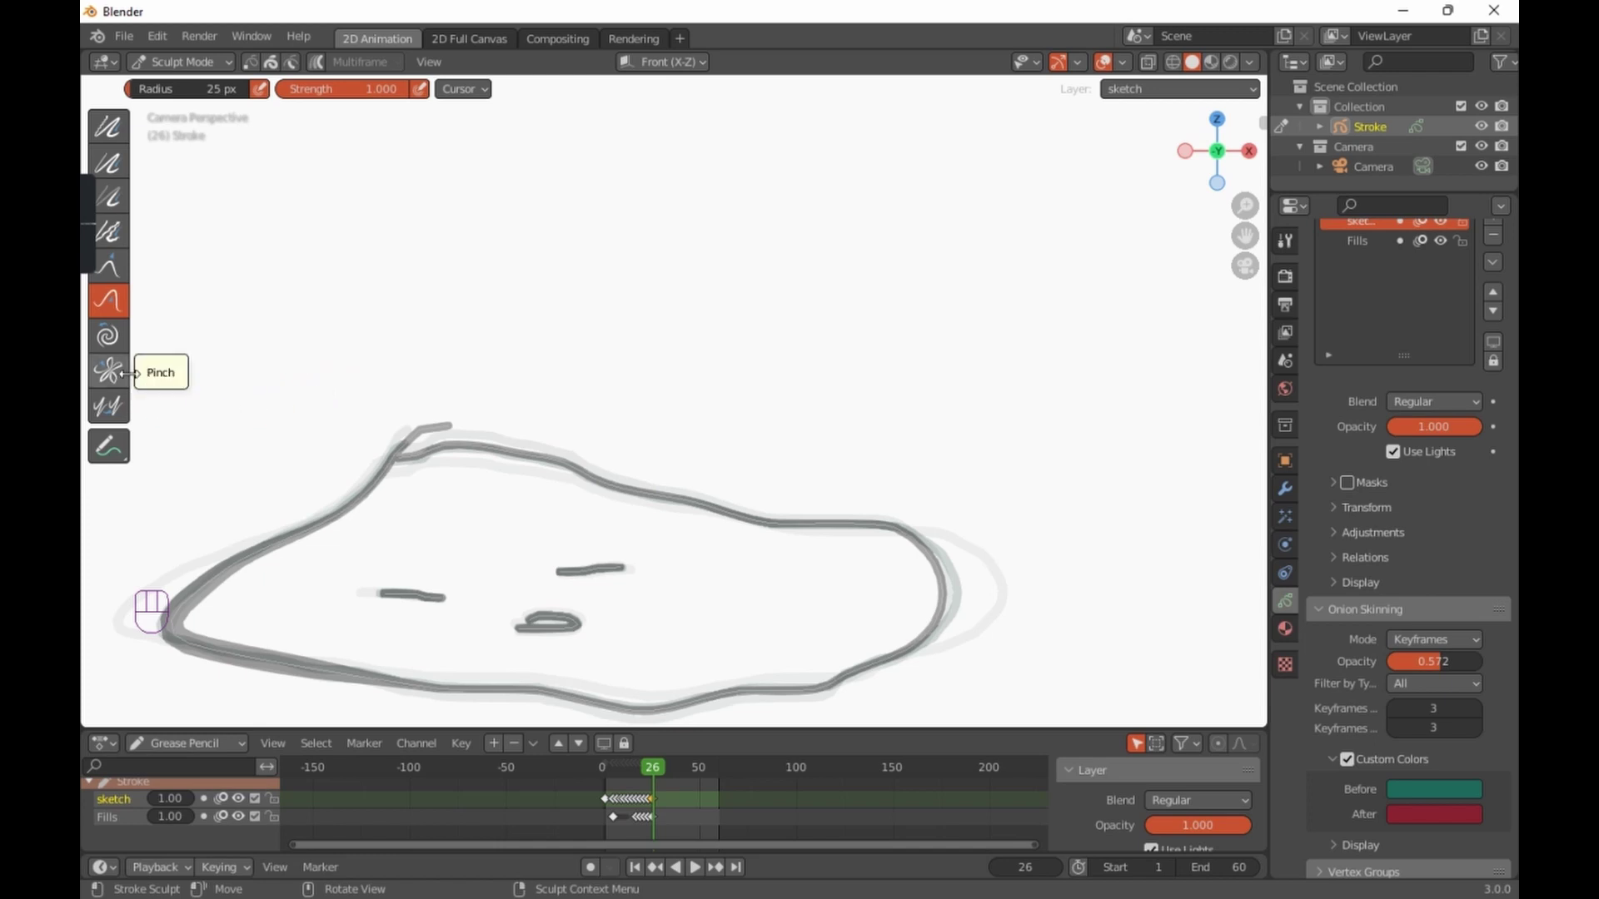
{"action": "mouse_move", "coordinate": [572, 453]}
{"action": "left_mouse_down"}
{"action": "mouse_move", "coordinate": [583, 403]}
{"action": "mouse_move", "coordinate": [428, 571]}
{"action": "mouse_move", "coordinate": [587, 618]}
{"action": "left_mouse_up"}
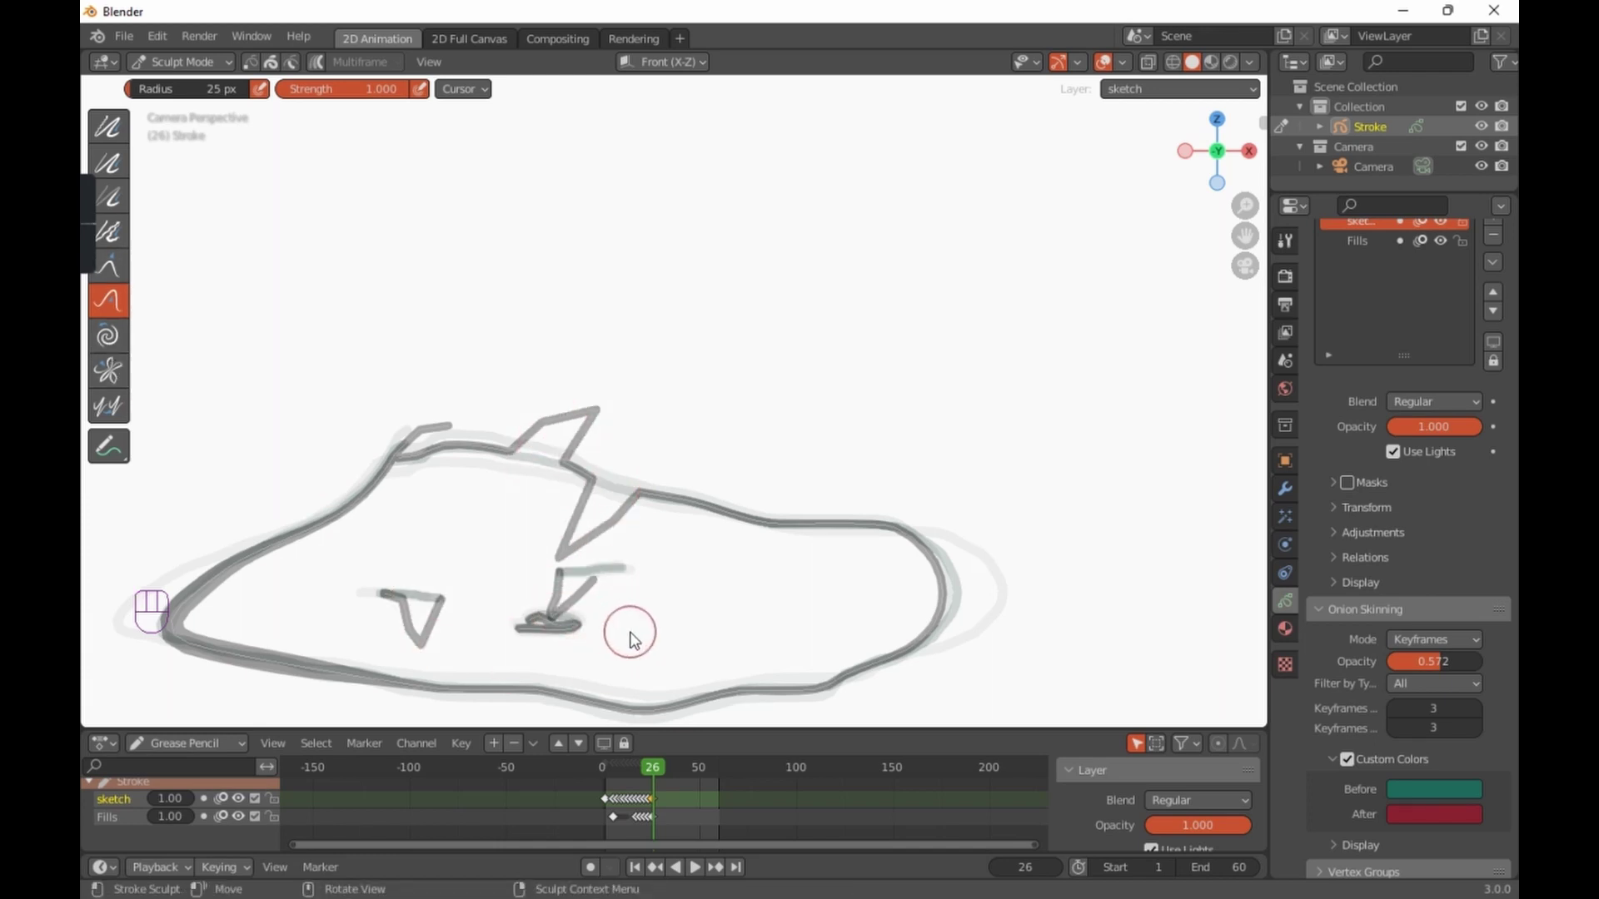
{"action": "key", "text": "ctrl+z"}
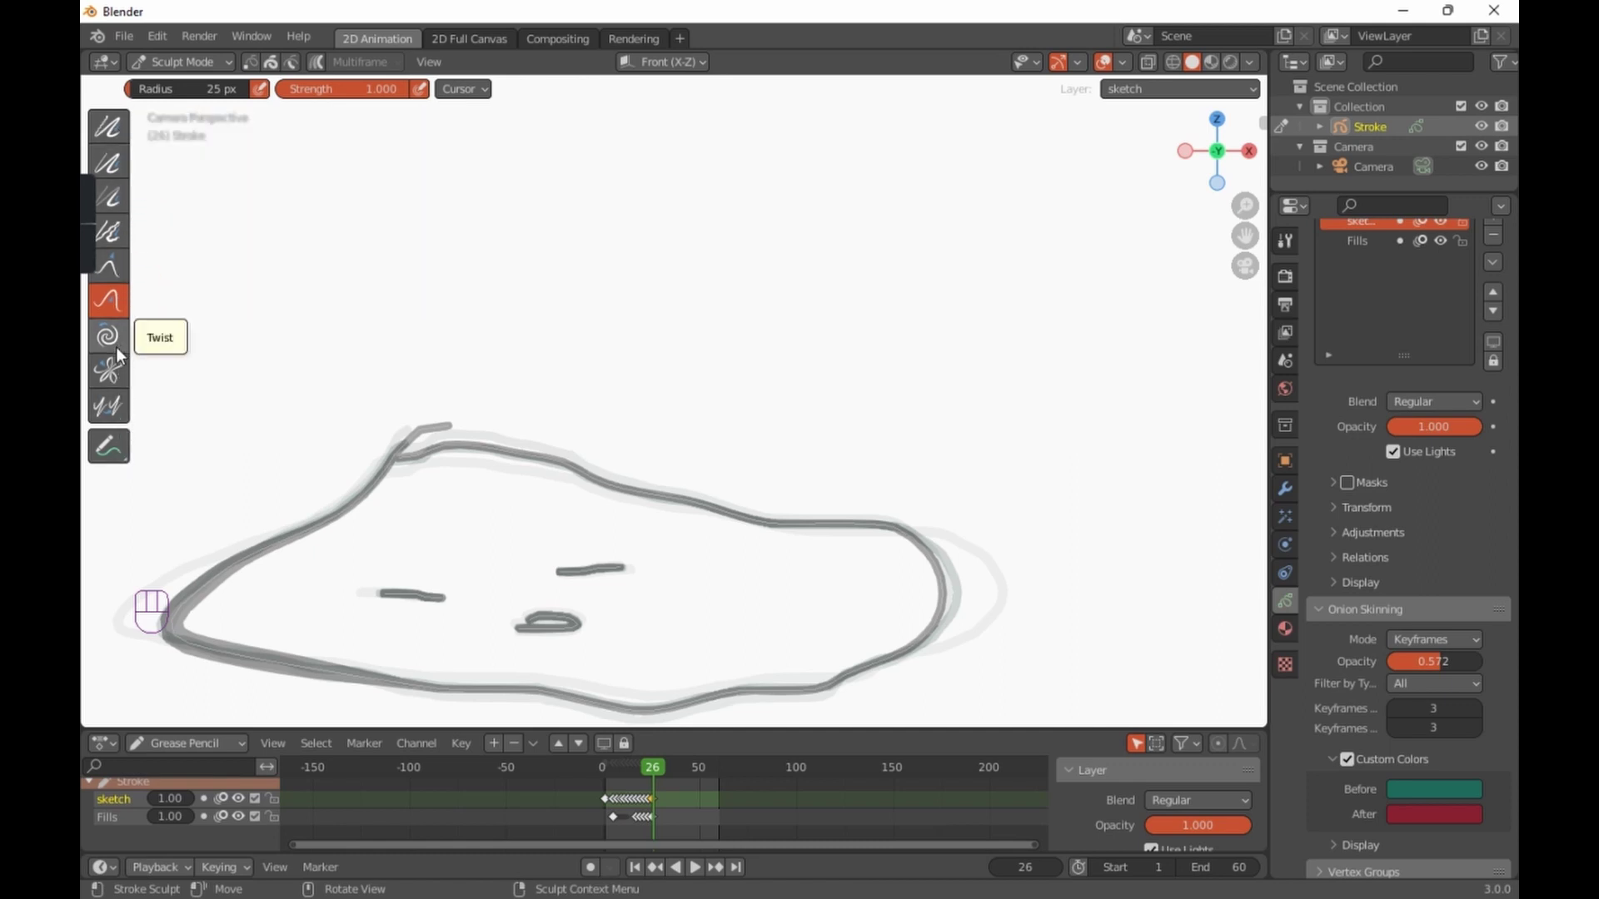
Step: Try smoothing the face outline with the Smooth brush, undoing each attempt
{"action": "left_click", "coordinate": [105, 129]}
{"action": "scroll", "coordinate": [438, 529], "scroll_direction": "down", "scroll_amount": 2}
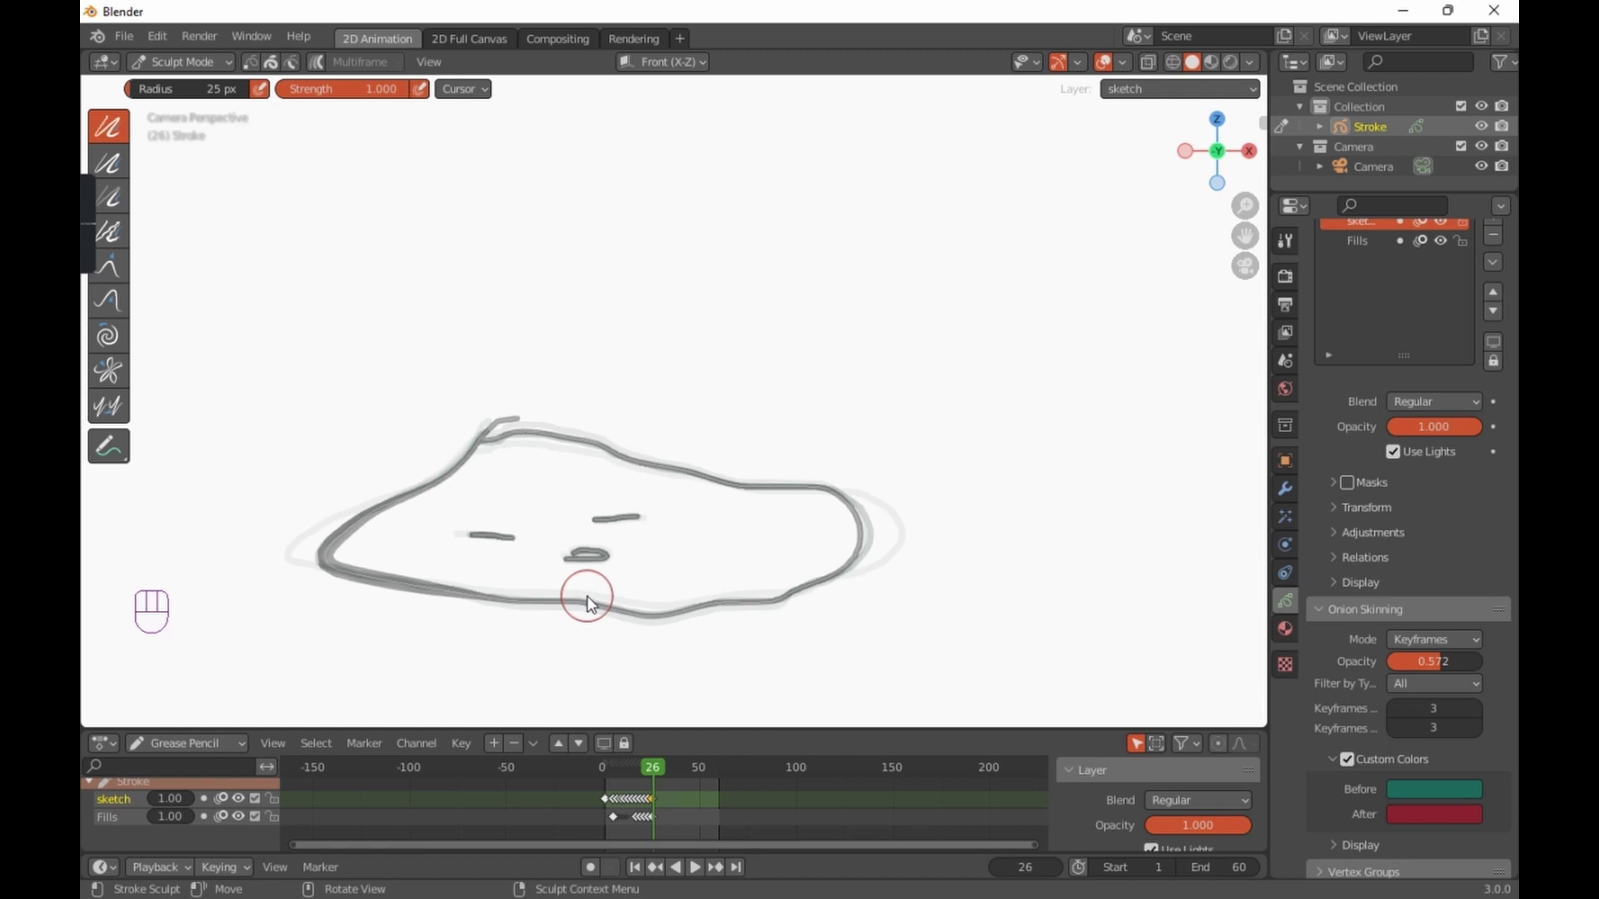
{"action": "mouse_move", "coordinate": [585, 601]}
{"action": "left_mouse_down"}
{"action": "mouse_move", "coordinate": [787, 598]}
{"action": "mouse_move", "coordinate": [660, 611]}
{"action": "mouse_move", "coordinate": [376, 587]}
{"action": "mouse_move", "coordinate": [415, 511]}
{"action": "mouse_move", "coordinate": [524, 442]}
{"action": "mouse_move", "coordinate": [504, 428]}
{"action": "mouse_move", "coordinate": [549, 432]}
{"action": "mouse_move", "coordinate": [488, 464]}
{"action": "mouse_move", "coordinate": [498, 435]}
{"action": "mouse_move", "coordinate": [406, 498]}
{"action": "left_mouse_up"}
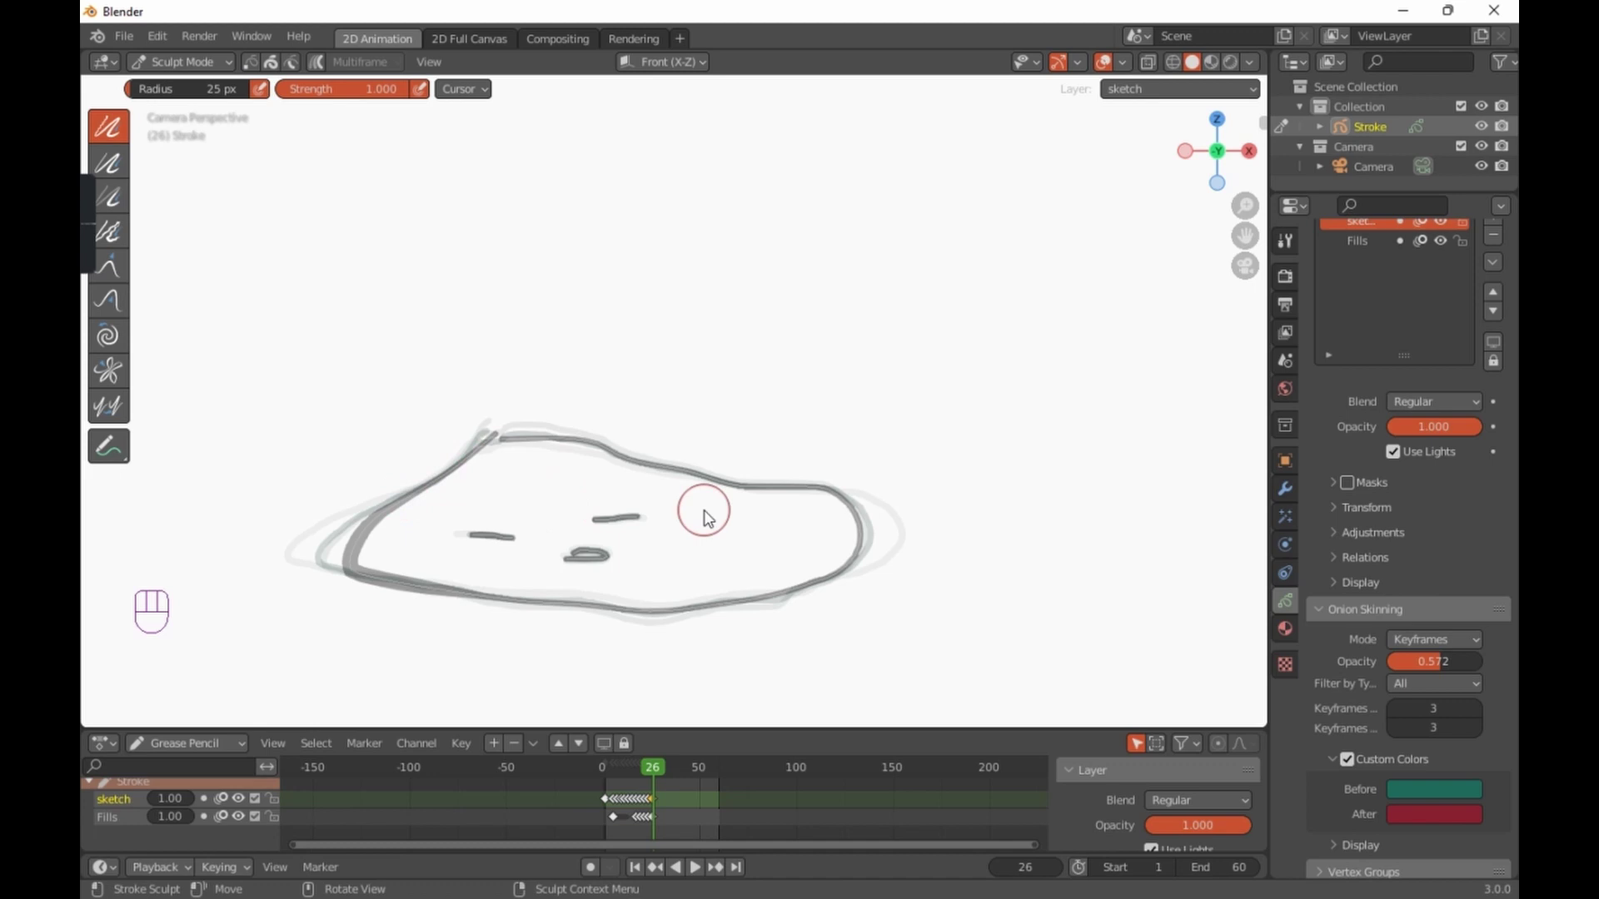
{"action": "key", "text": "ctrl+z"}
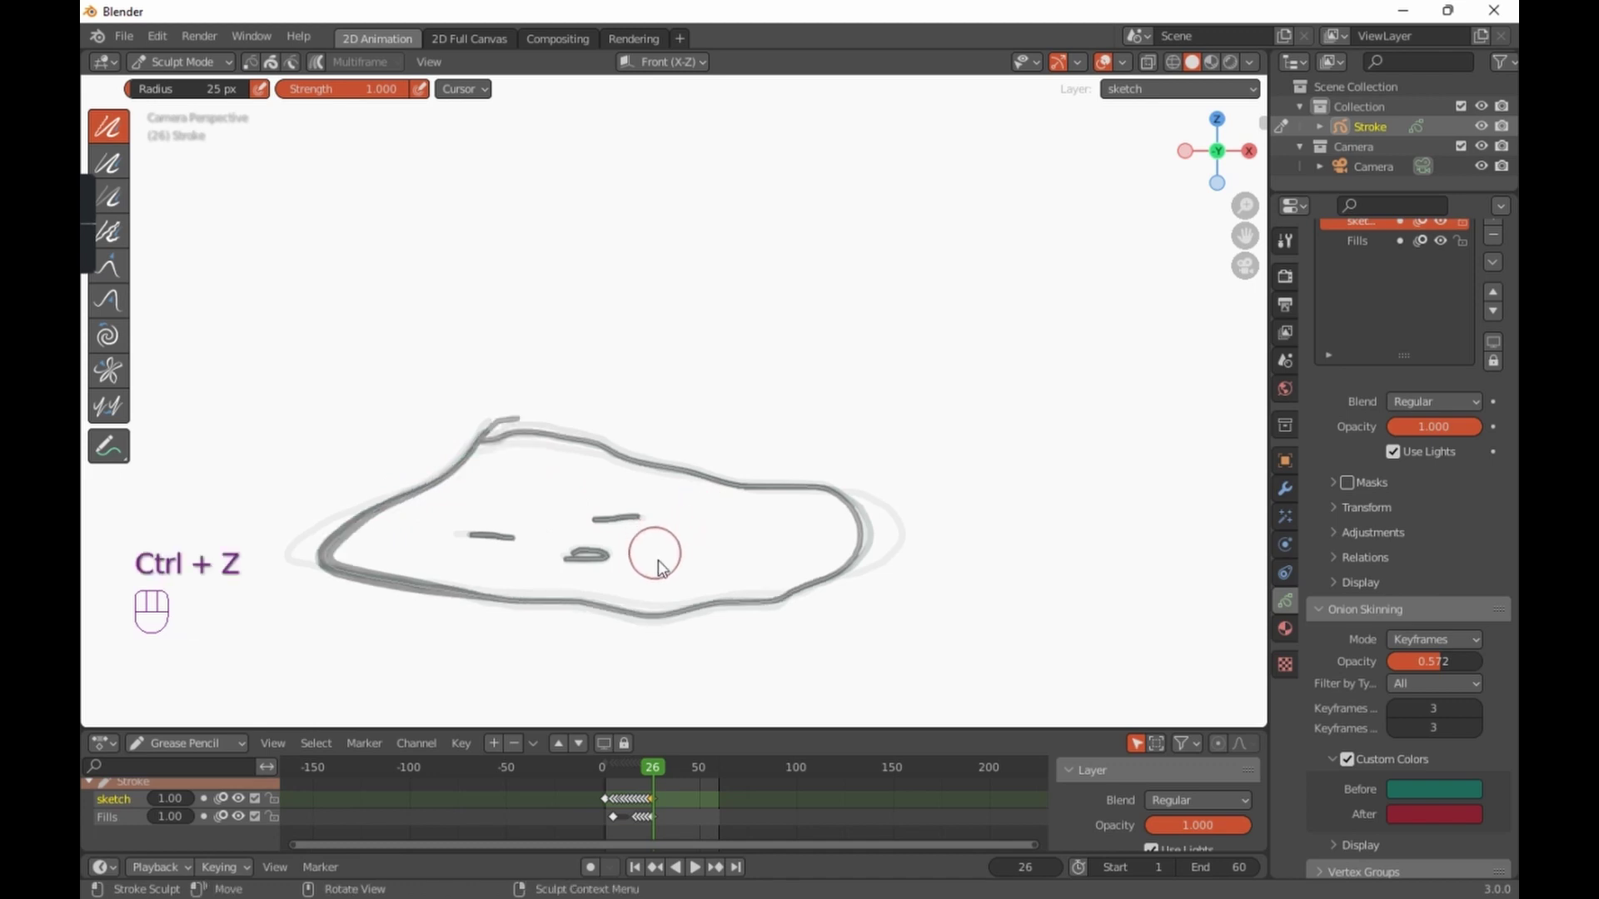
{"action": "left_click_drag", "start_coordinate": [715, 612], "coordinate": [849, 533]}
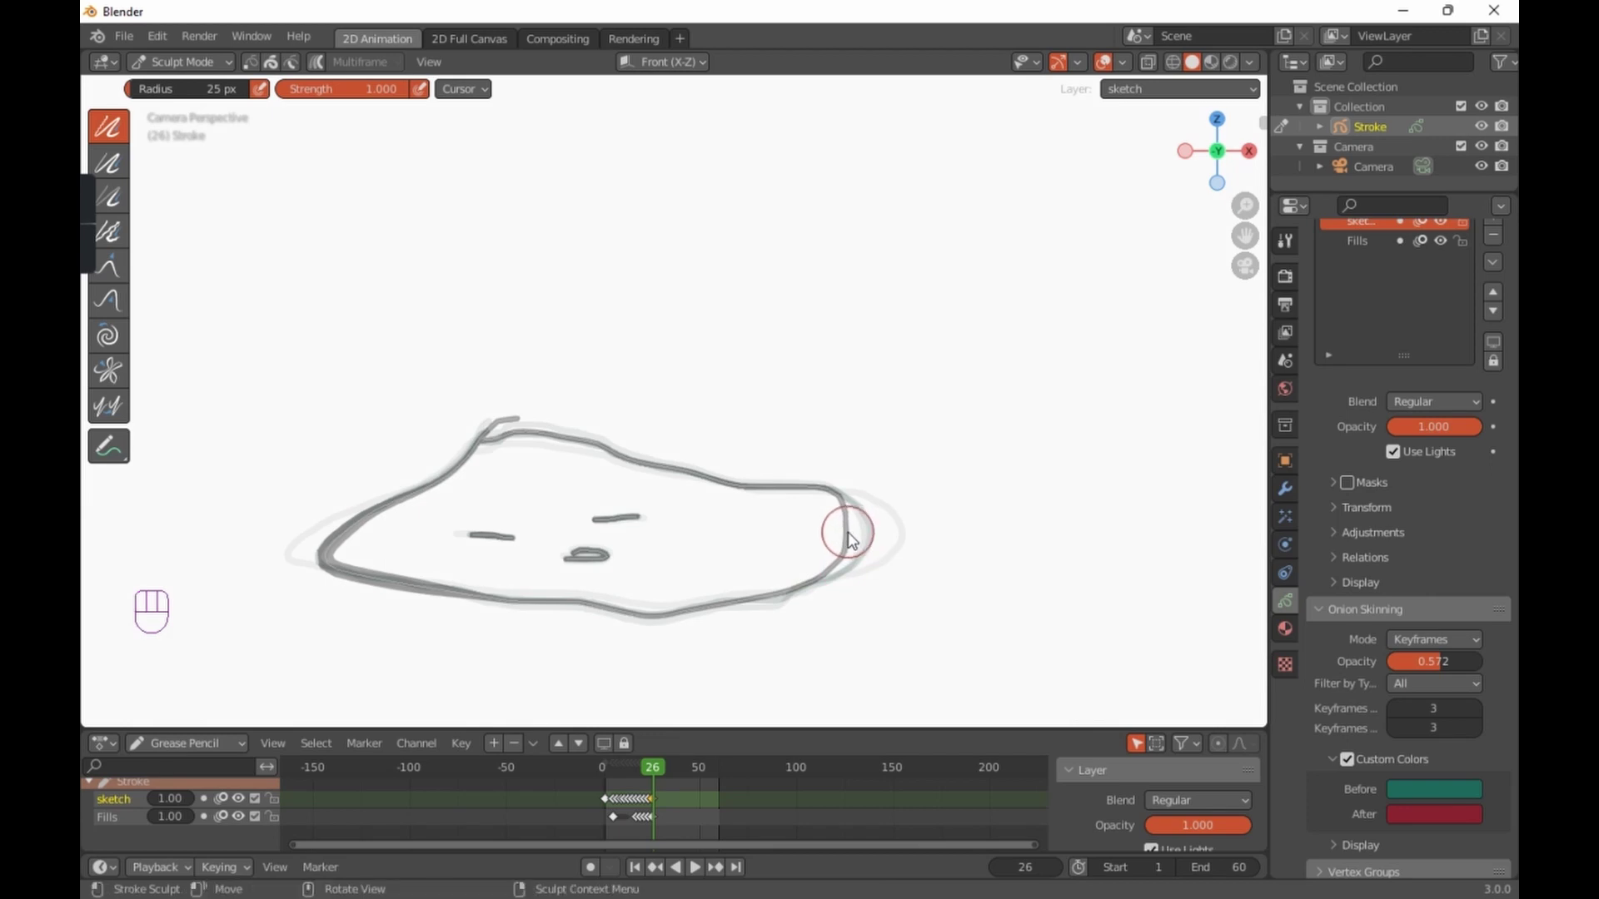
{"action": "key", "text": "ctrl+z"}
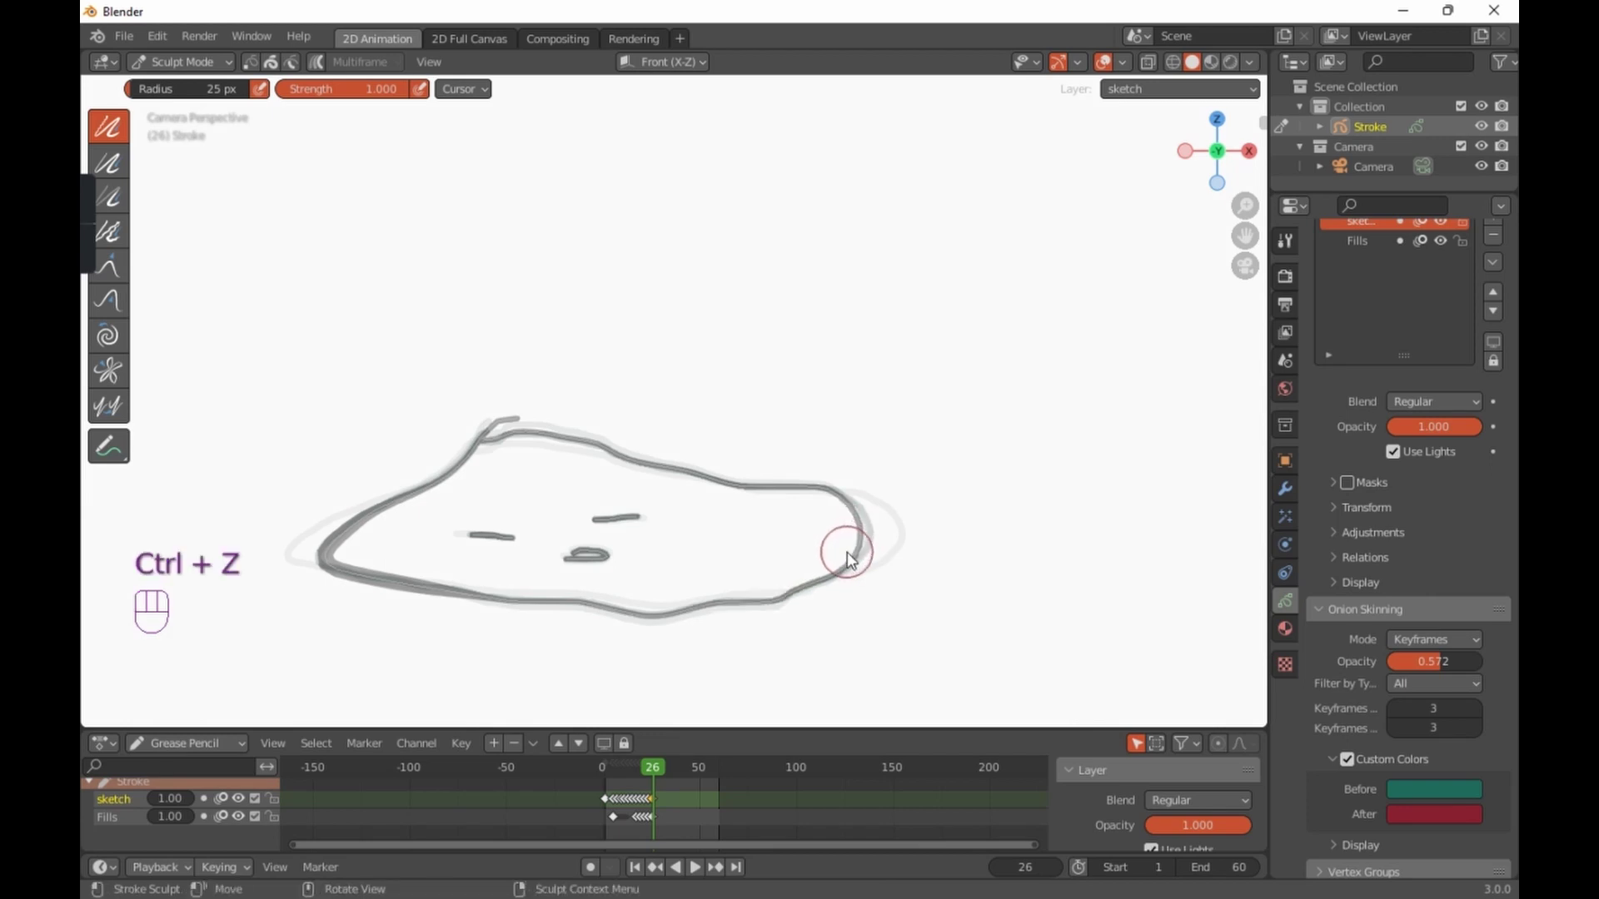
Step: Try thickening the face outline and both eyes with the Thickness brush, and undo all the strokes
{"action": "left_click", "coordinate": [130, 171]}
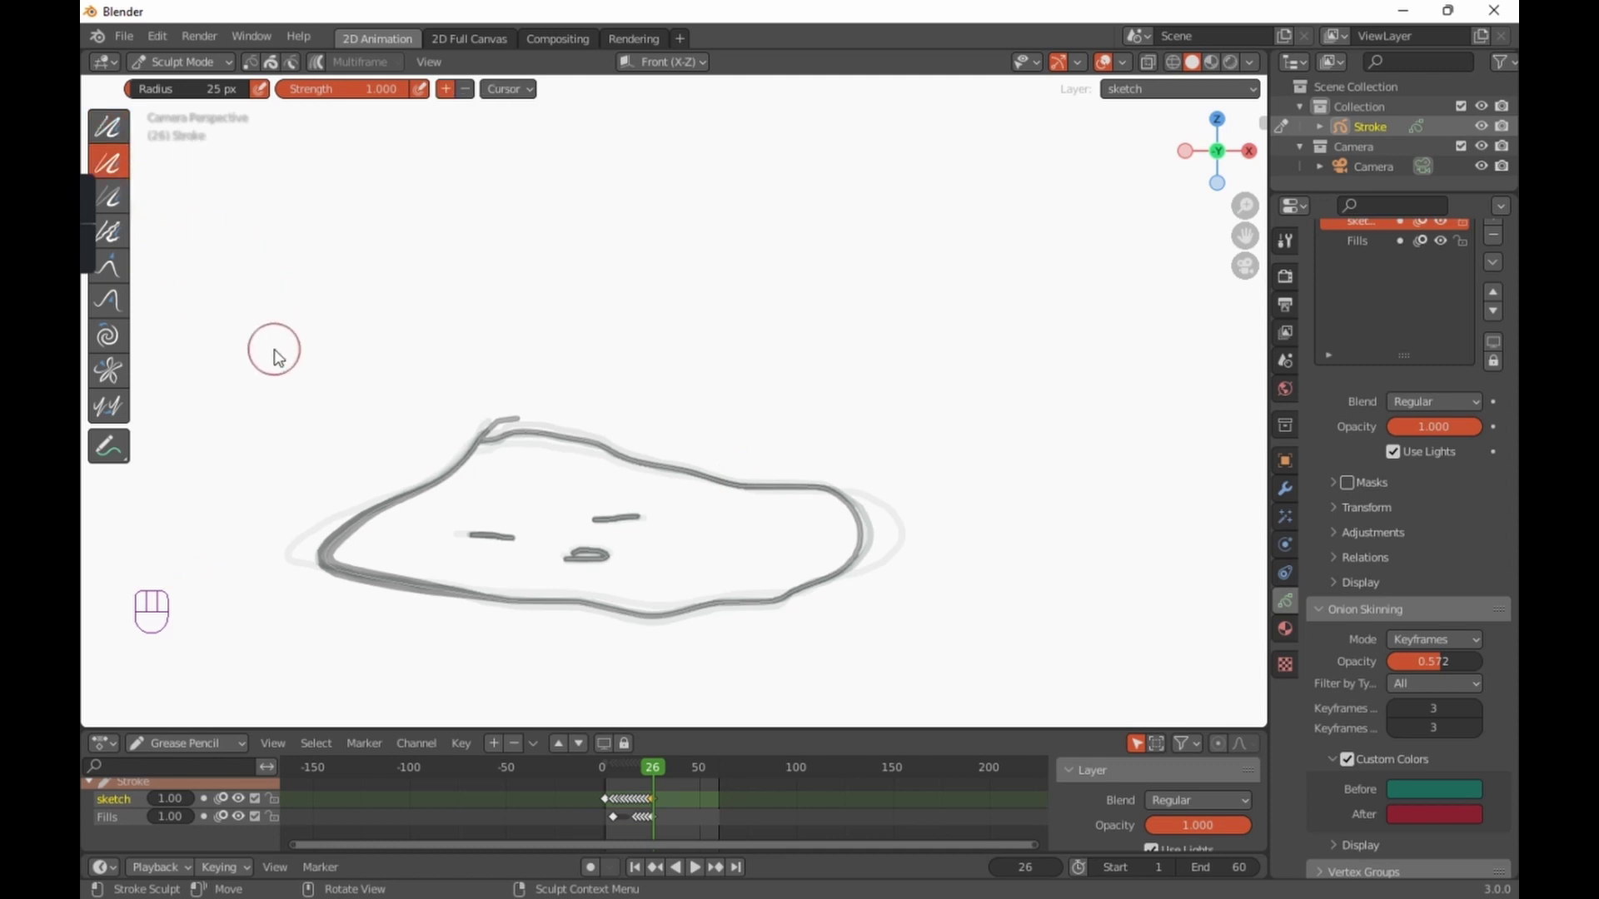
{"action": "mouse_move", "coordinate": [719, 609]}
{"action": "left_mouse_down"}
{"action": "mouse_move", "coordinate": [816, 596]}
{"action": "mouse_move", "coordinate": [853, 562]}
{"action": "left_mouse_up"}
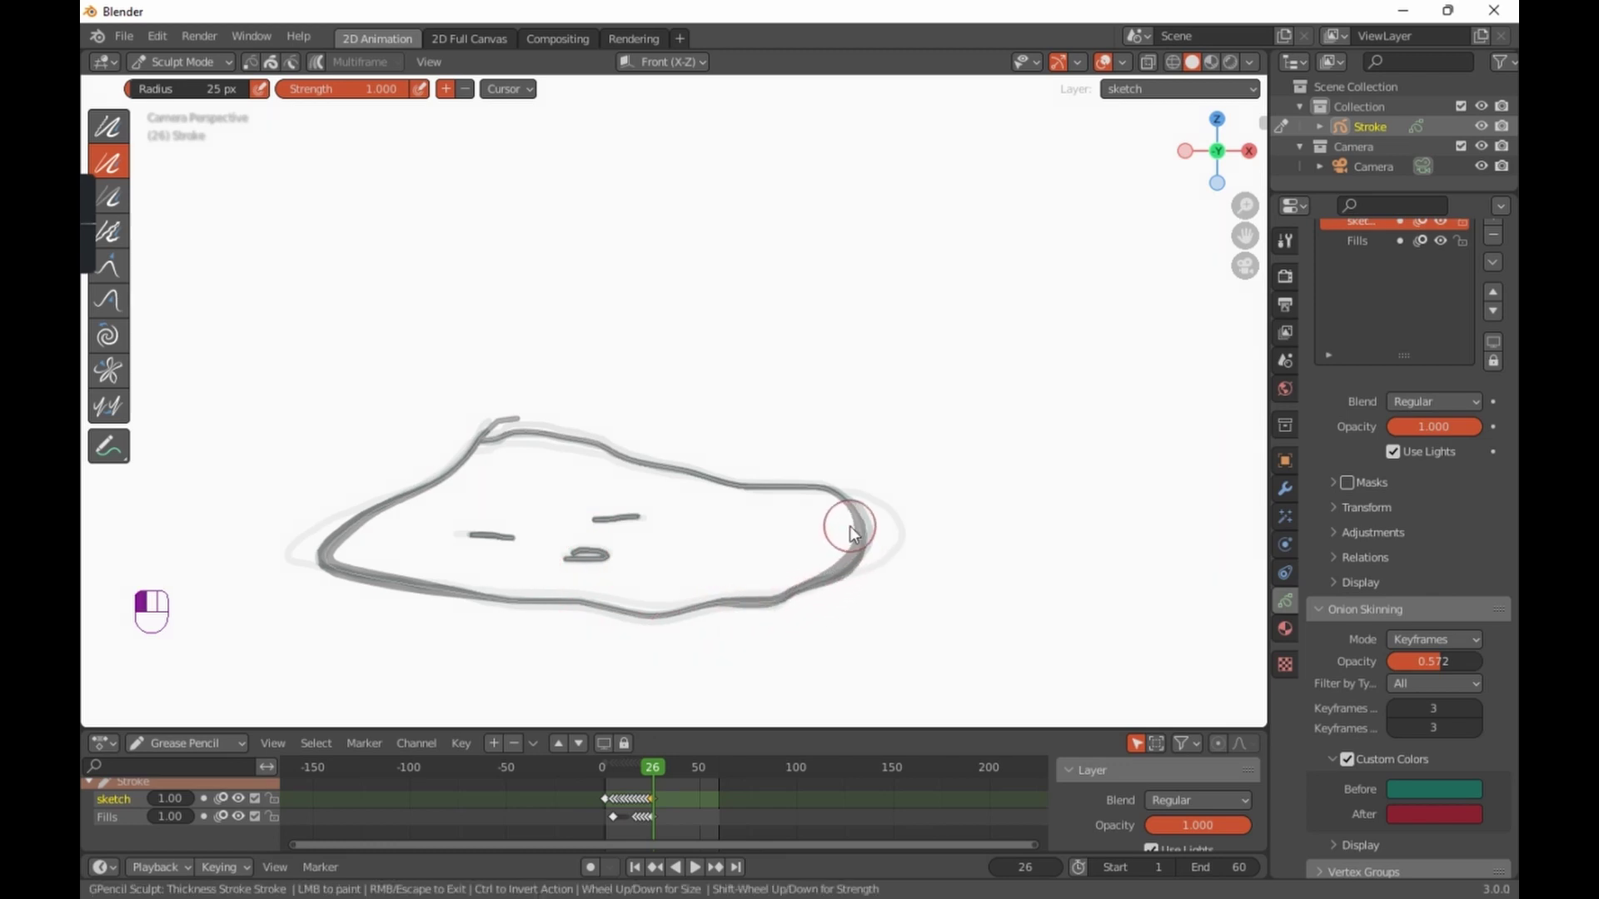
{"action": "left_click_drag", "start_coordinate": [700, 606], "coordinate": [704, 611]}
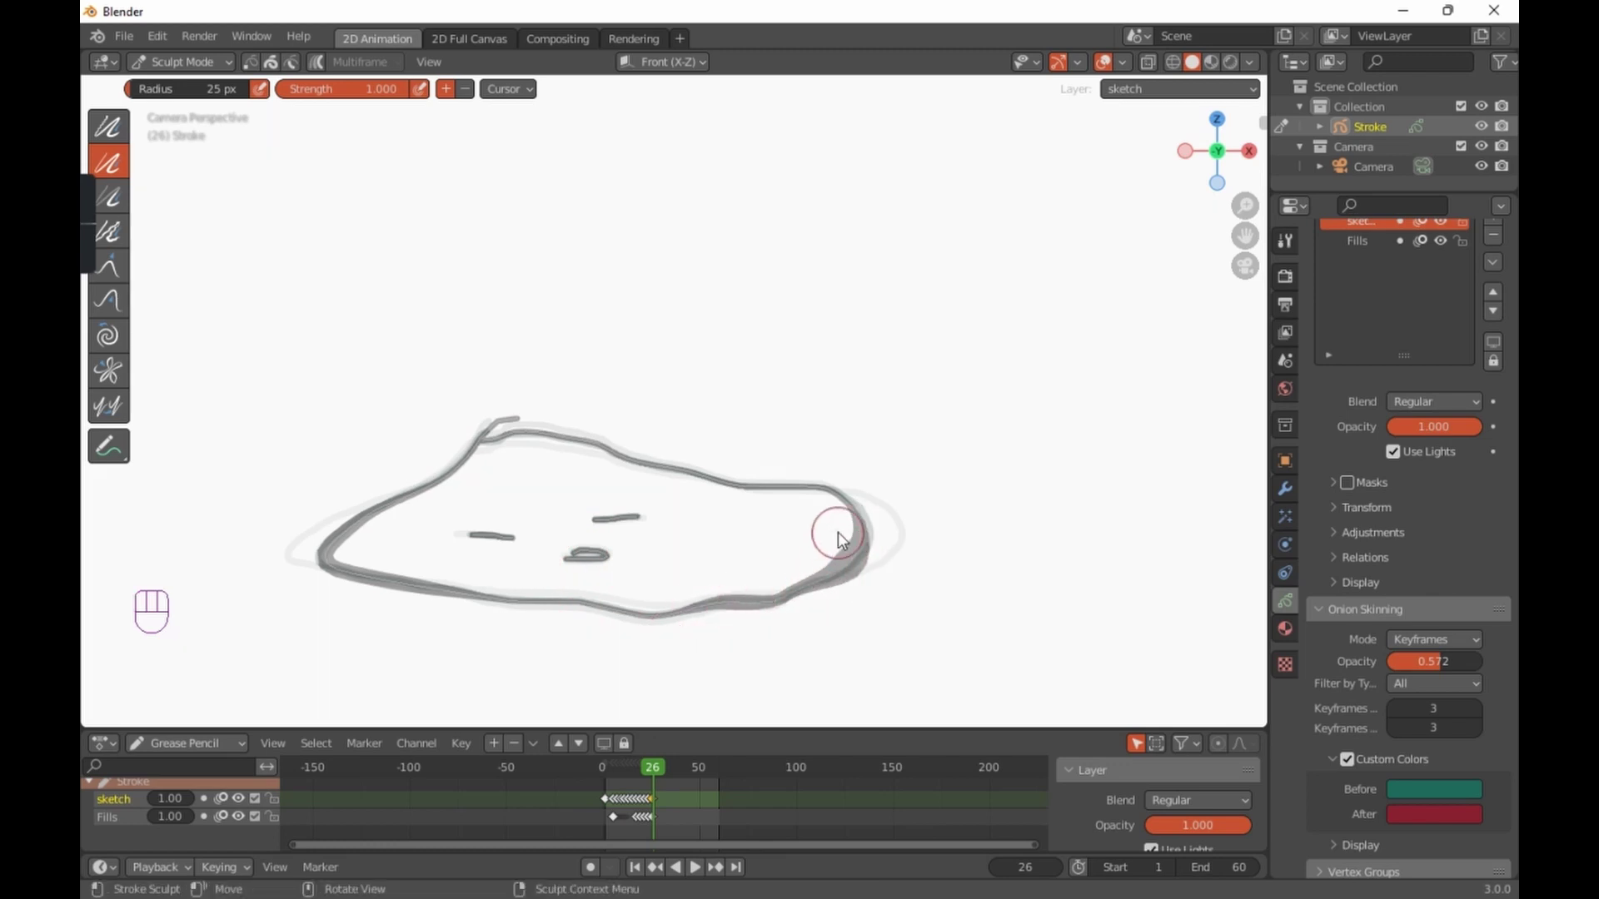
{"action": "left_click_drag", "start_coordinate": [831, 517], "coordinate": [603, 451]}
{"action": "left_click_drag", "start_coordinate": [504, 428], "coordinate": [473, 443]}
{"action": "left_click_drag", "start_coordinate": [481, 529], "coordinate": [510, 540]}
{"action": "left_click_drag", "start_coordinate": [598, 518], "coordinate": [658, 518]}
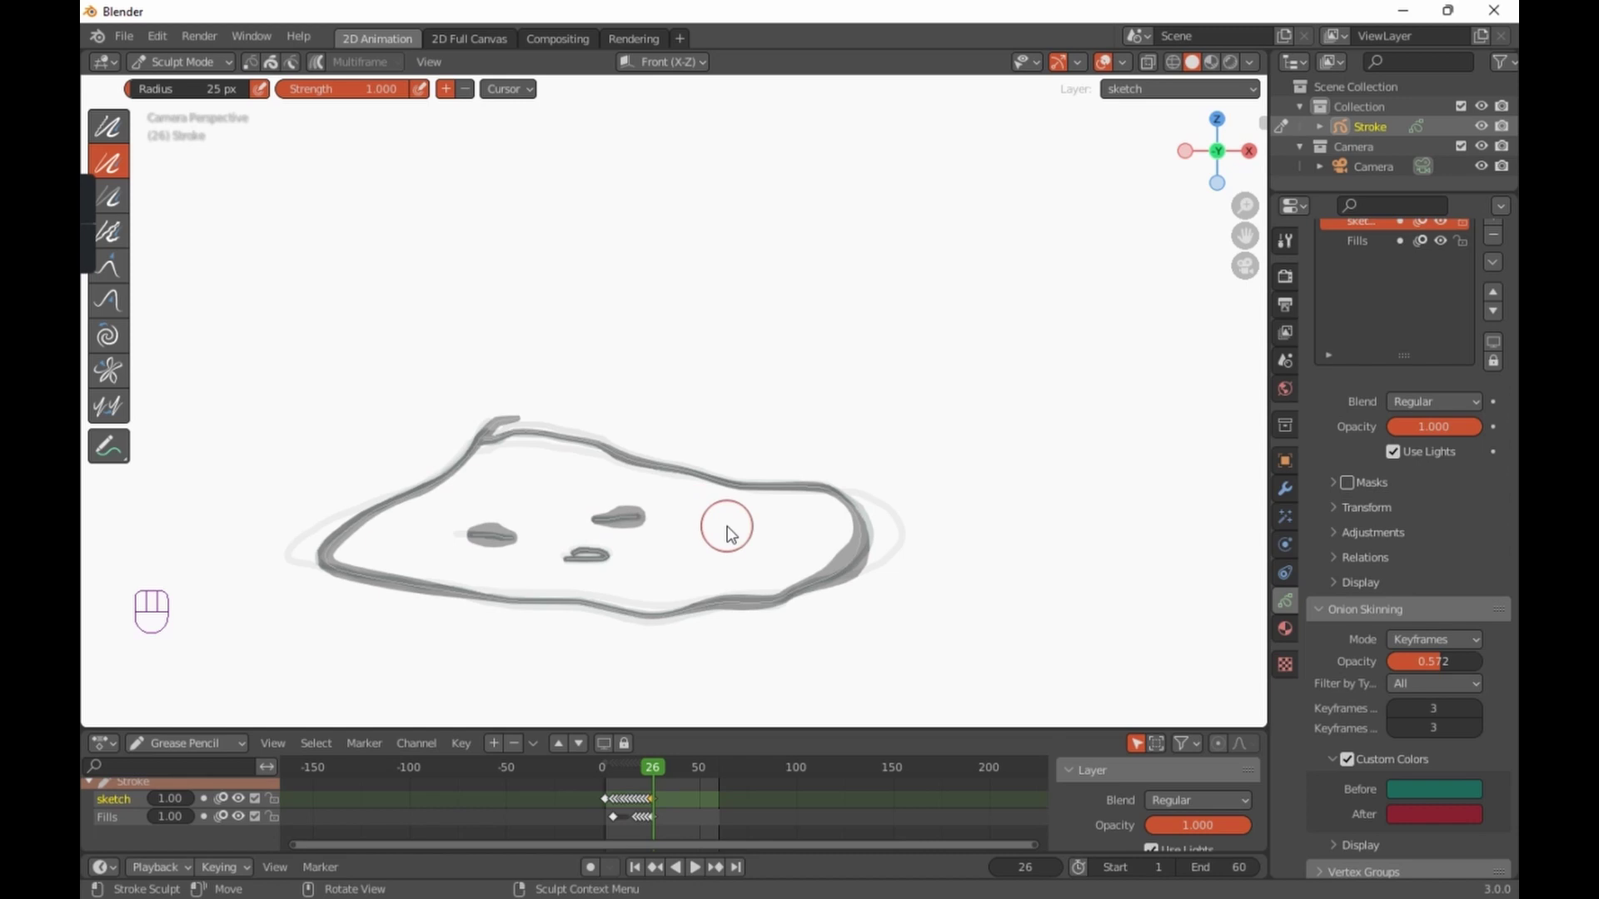
{"action": "key", "text": "ctrl+z"}
{"action": "key", "text": "ctrl+z"}
{"action": "key", "text": "ctrl+z"}
{"action": "key", "text": "ctrl+z"}
{"action": "key", "text": "ctrl+z"}
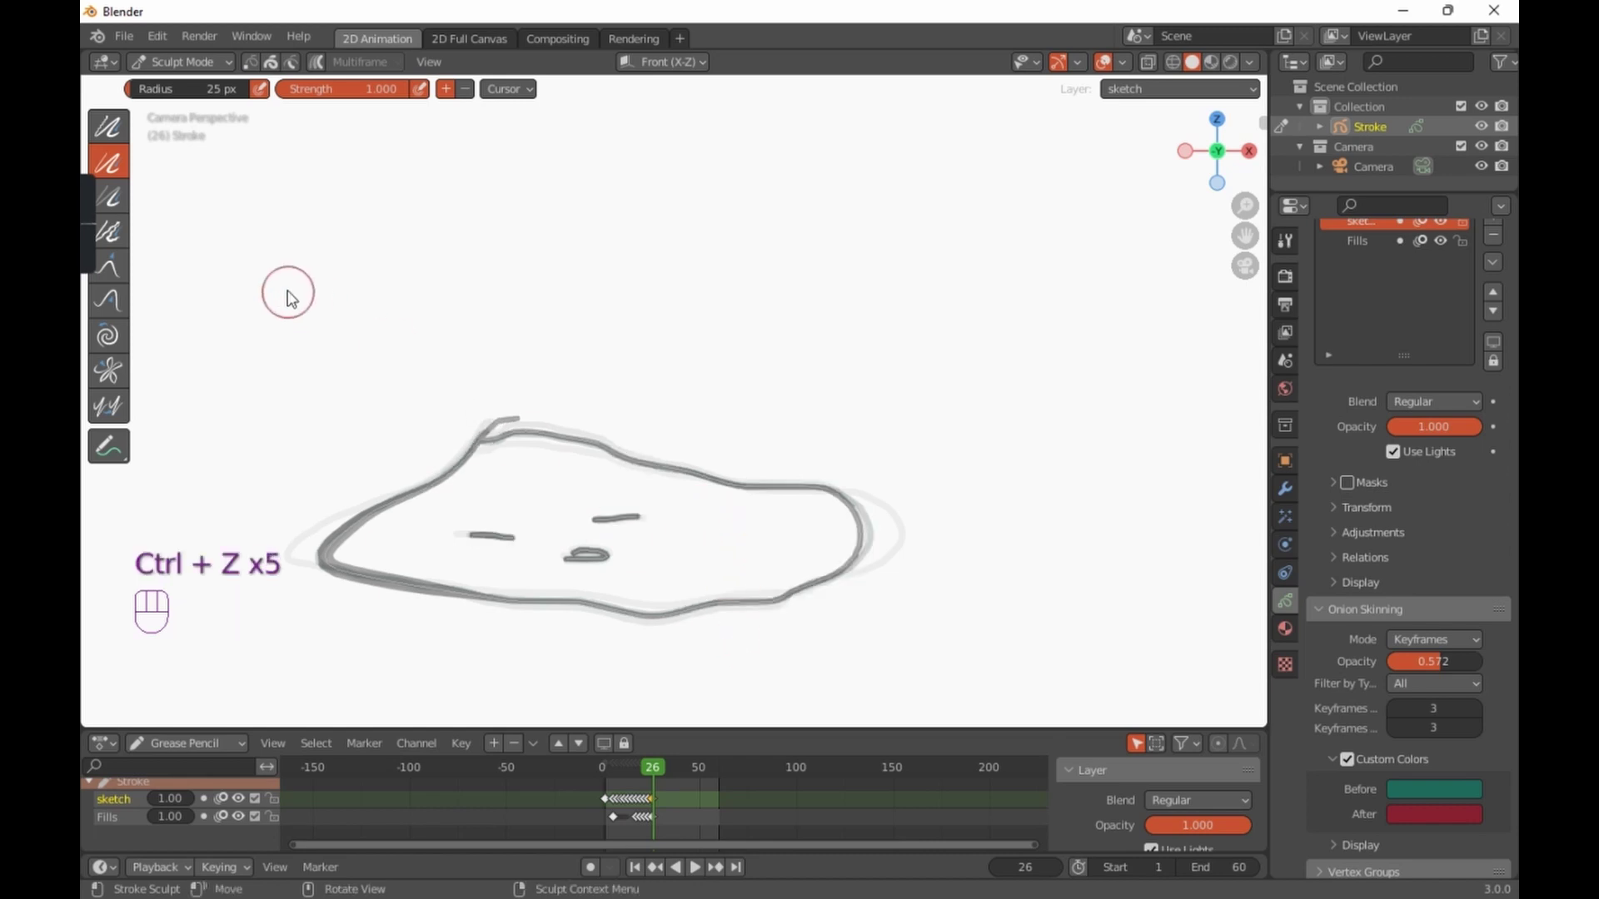
Step: Try darkening the face outline and mouth with the Strength brush at full strength, and undo it
{"action": "left_click", "coordinate": [123, 204]}
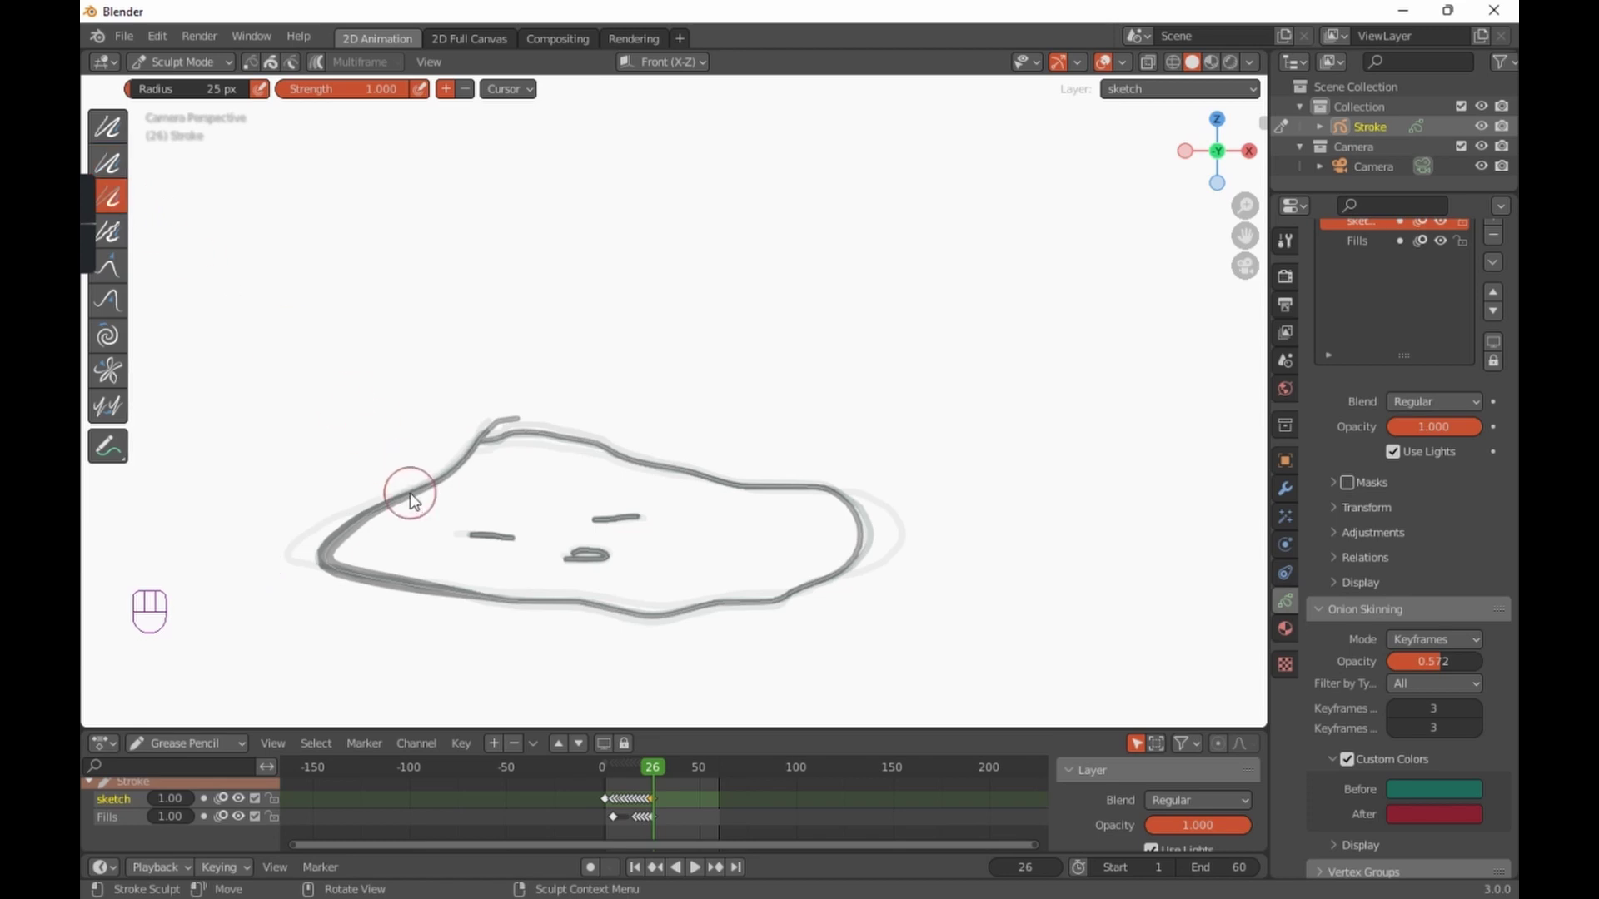
{"action": "mouse_move", "coordinate": [398, 502]}
{"action": "left_mouse_down"}
{"action": "mouse_move", "coordinate": [346, 536]}
{"action": "mouse_move", "coordinate": [356, 575]}
{"action": "mouse_move", "coordinate": [474, 596]}
{"action": "mouse_move", "coordinate": [646, 603]}
{"action": "mouse_move", "coordinate": [853, 547]}
{"action": "mouse_move", "coordinate": [600, 476]}
{"action": "mouse_move", "coordinate": [428, 463]}
{"action": "mouse_move", "coordinate": [493, 436]}
{"action": "mouse_move", "coordinate": [411, 539]}
{"action": "mouse_move", "coordinate": [601, 560]}
{"action": "left_mouse_up"}
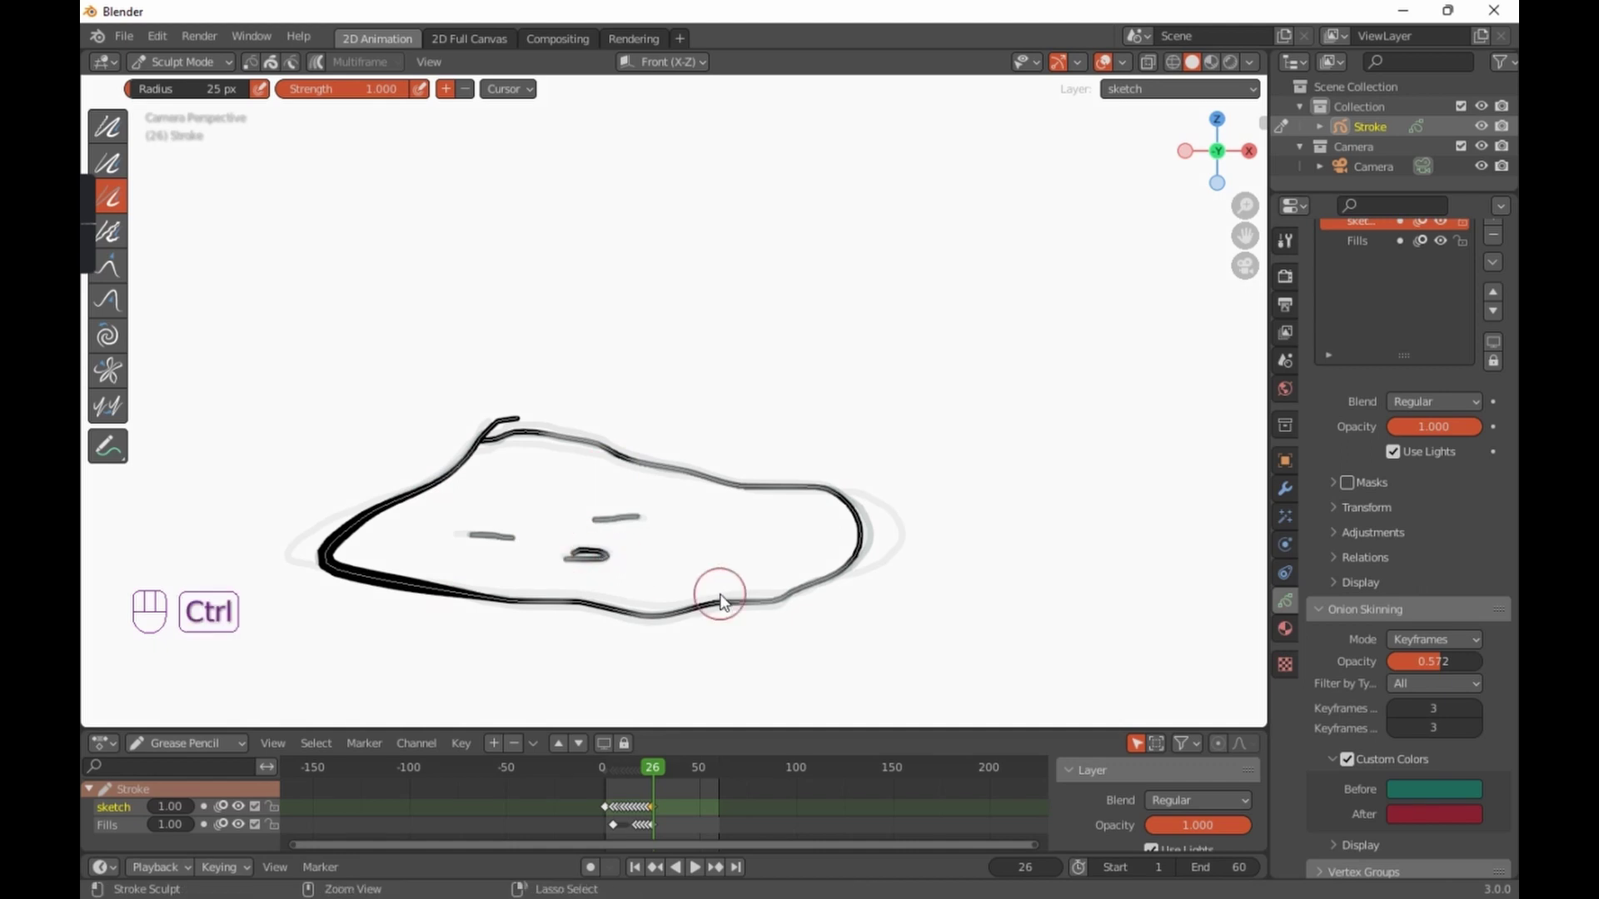
{"action": "key", "text": "ctrl+z"}
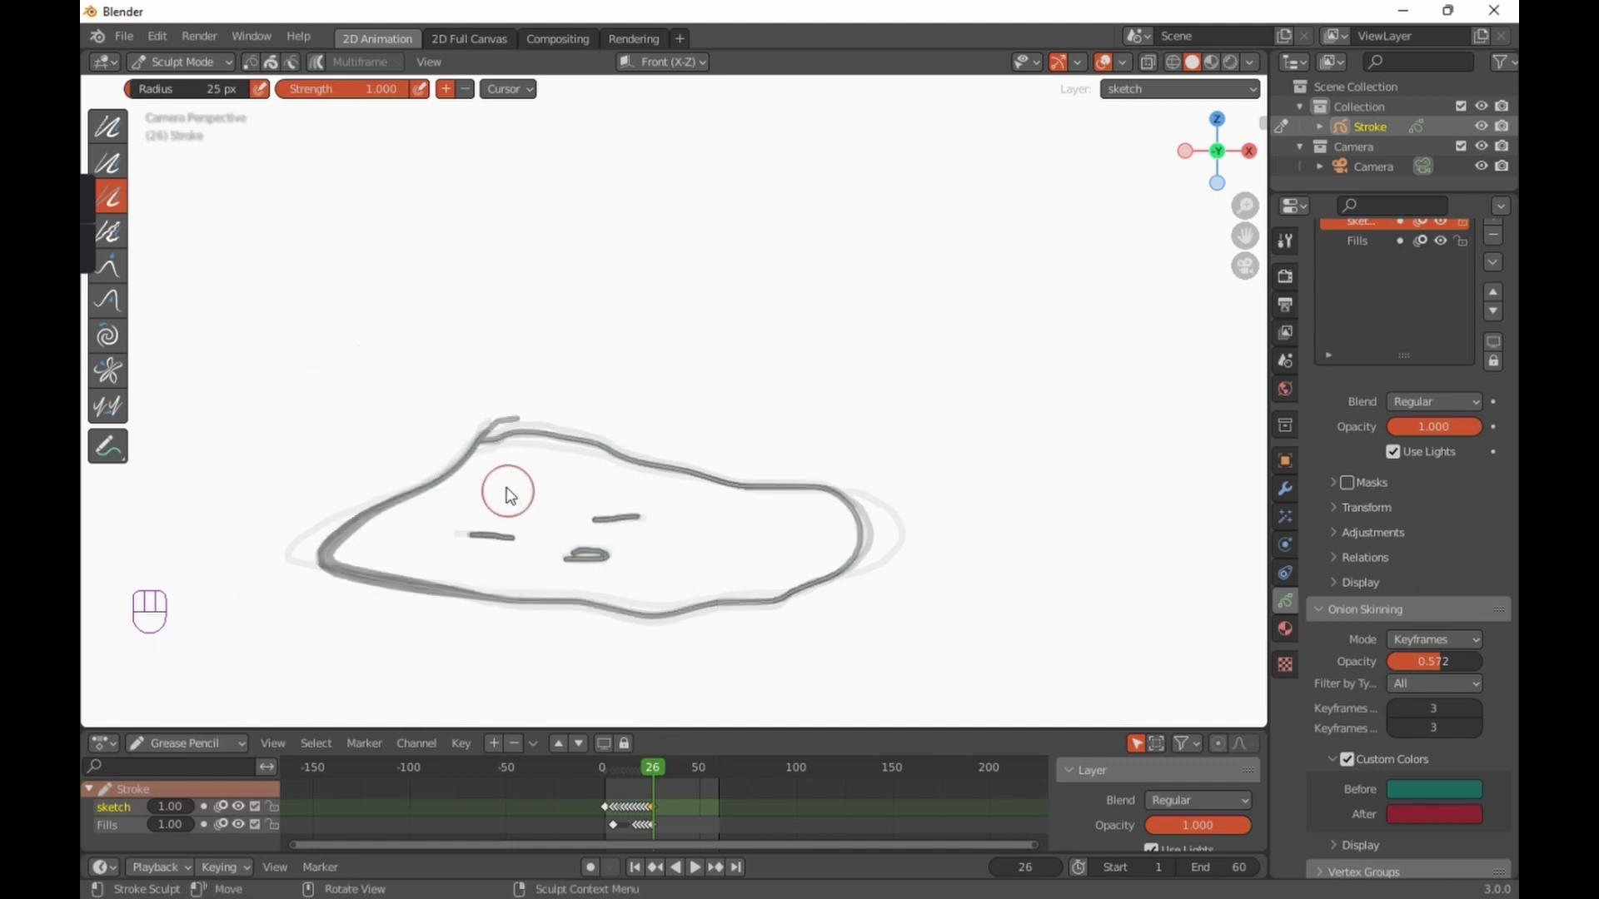
Step: Lower the Strength brush's strength to 0.488, test it on one eye and the nearby outline, and undo the strokes
{"action": "right_click", "coordinate": [442, 338]}
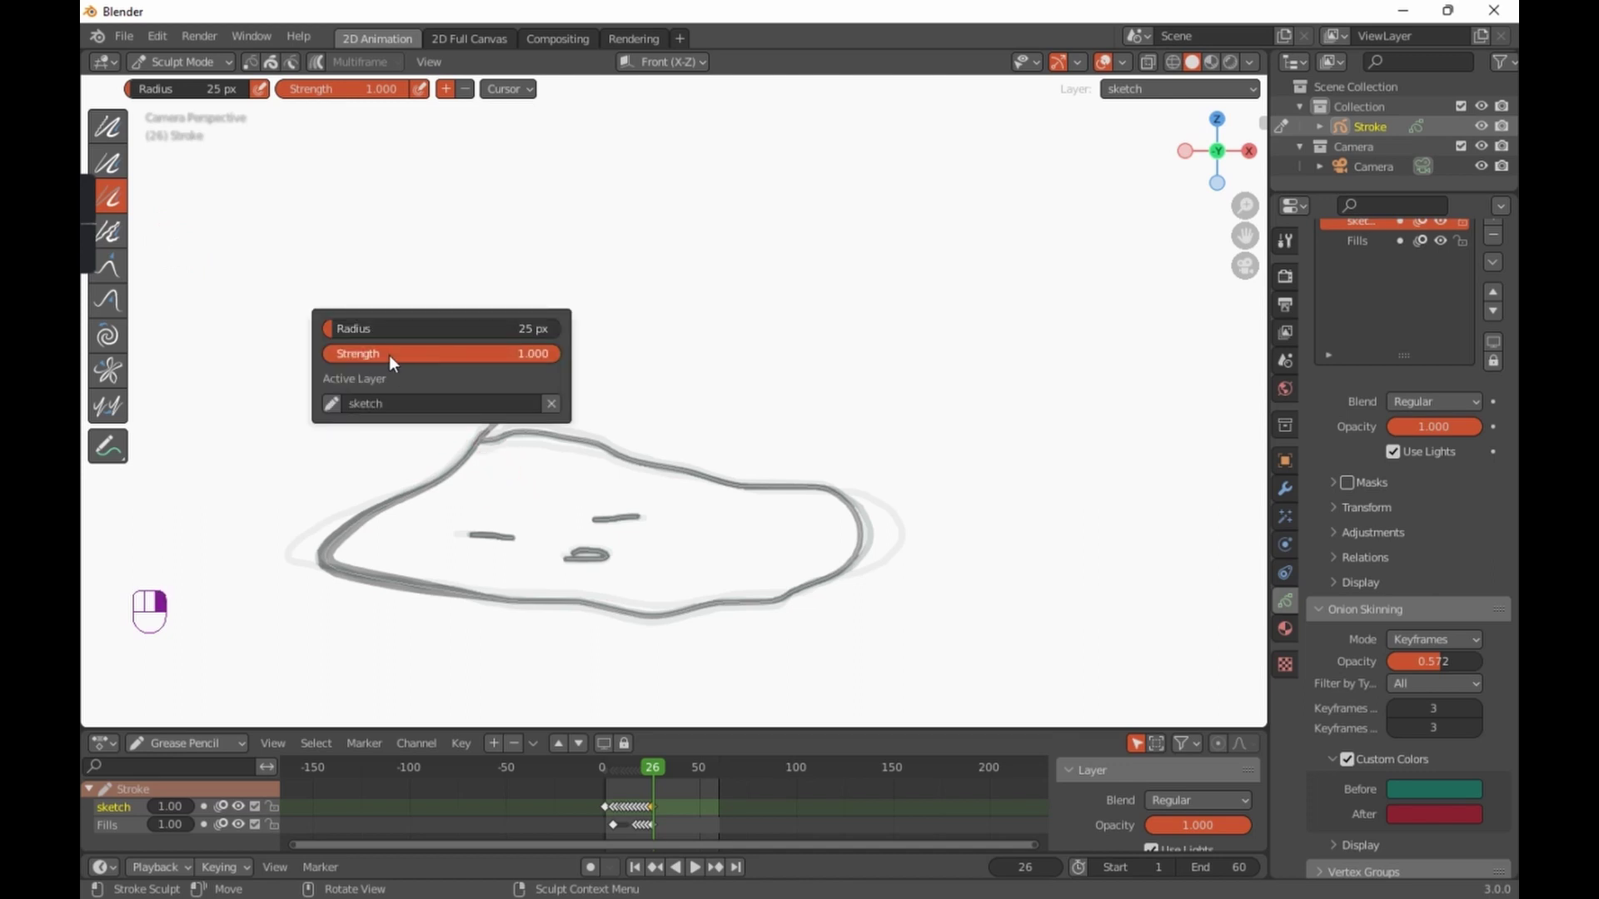
{"action": "left_click_drag", "start_coordinate": [549, 353], "coordinate": [492, 353]}
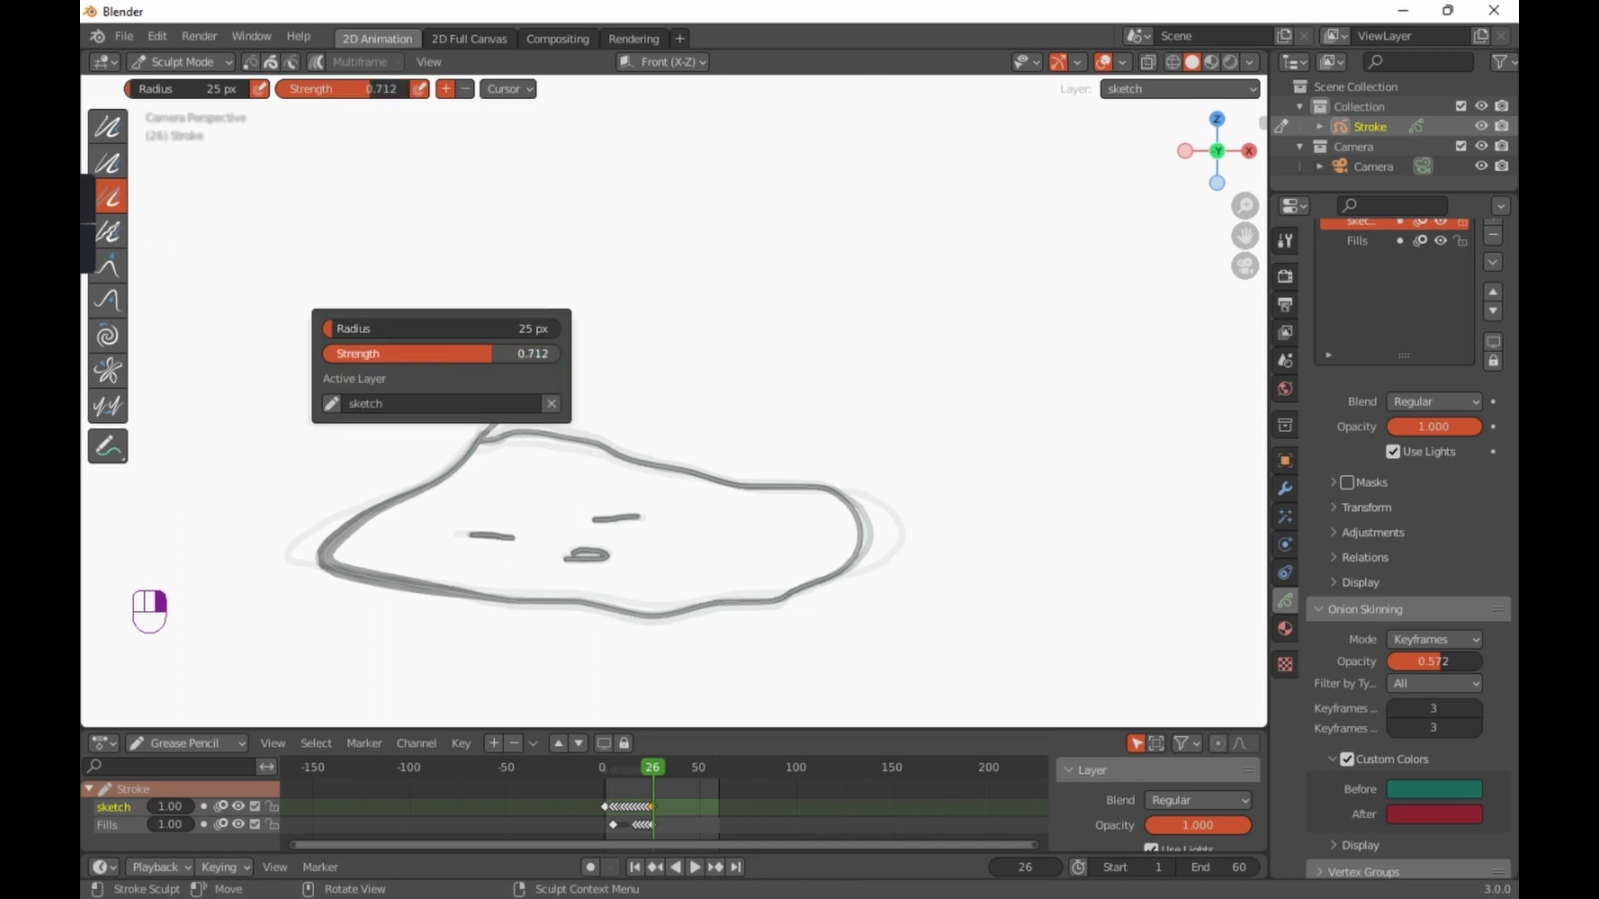
{"action": "mouse_move", "coordinate": [358, 330]}
{"action": "left_mouse_down"}
{"action": "mouse_move", "coordinate": [400, 330]}
{"action": "mouse_move", "coordinate": [359, 330]}
{"action": "left_mouse_up"}
{"action": "mouse_move", "coordinate": [489, 520]}
{"action": "left_mouse_down"}
{"action": "mouse_move", "coordinate": [517, 543]}
{"action": "mouse_move", "coordinate": [497, 539]}
{"action": "mouse_move", "coordinate": [442, 432]}
{"action": "mouse_move", "coordinate": [342, 542]}
{"action": "mouse_move", "coordinate": [370, 564]}
{"action": "left_mouse_up"}
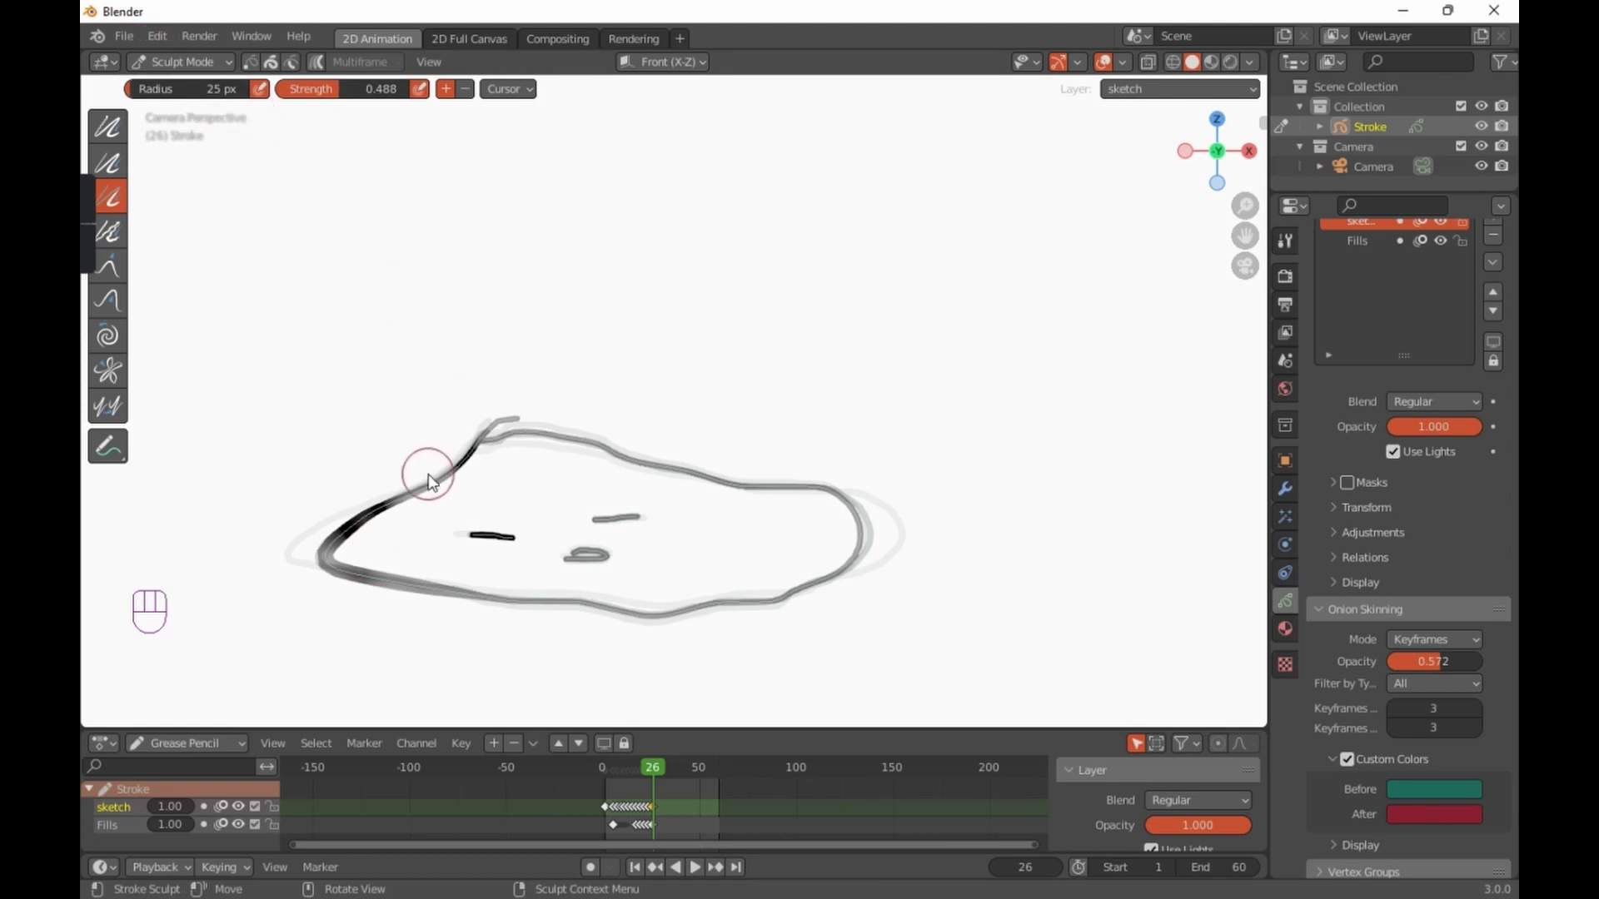
{"action": "key", "text": "ctrl+z"}
{"action": "key", "text": "ctrl+z"}
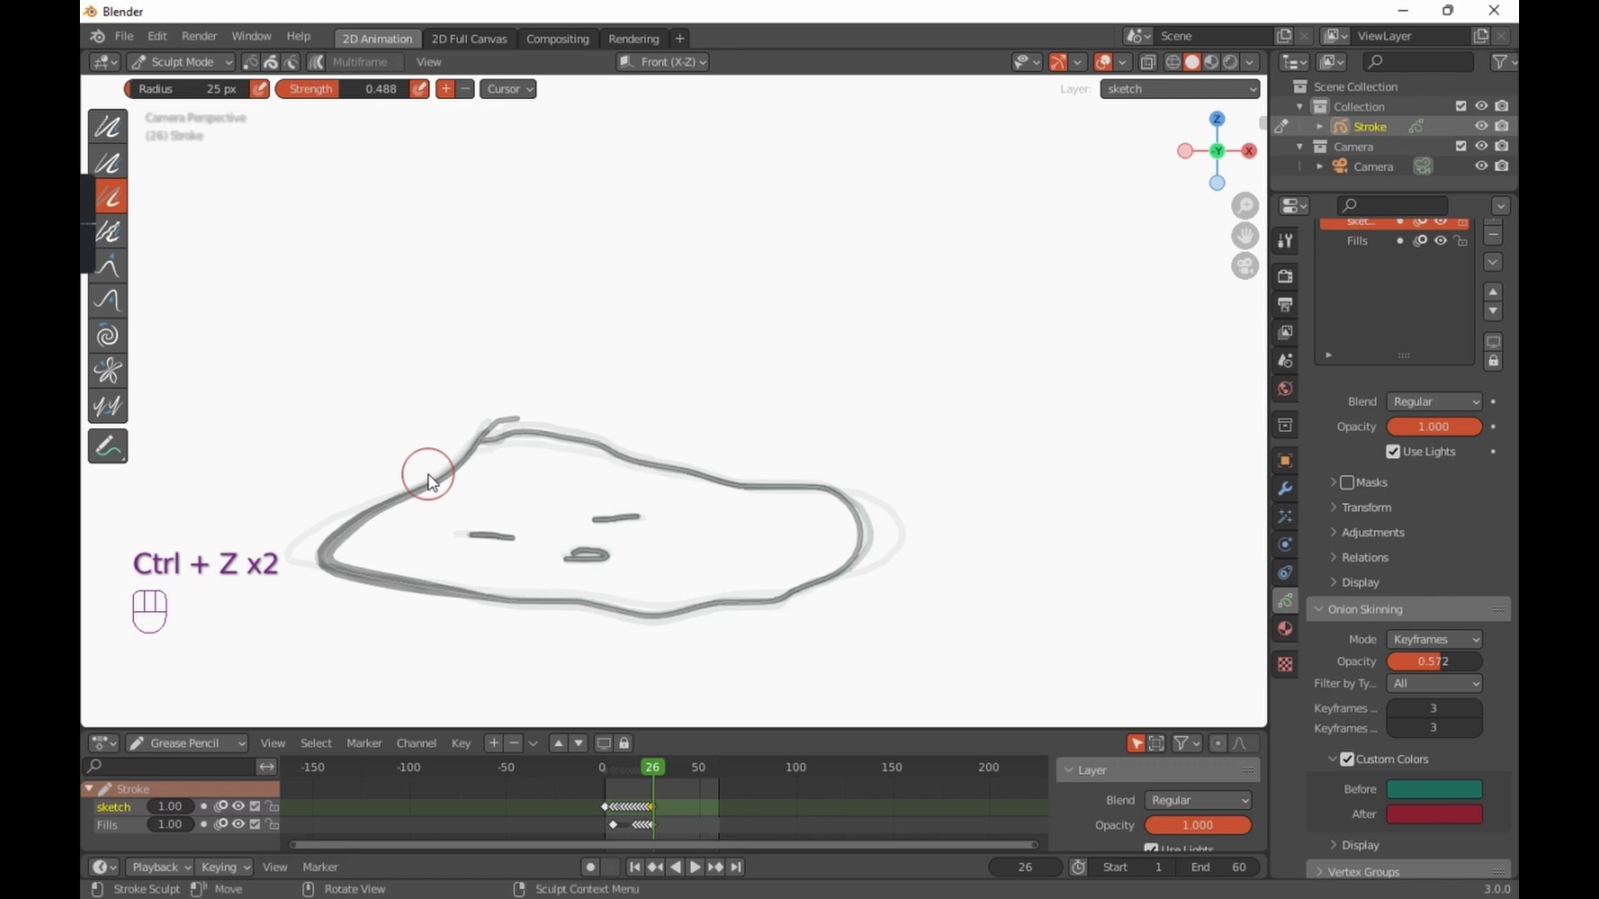
Step: Try roughening the face outline with the Randomize brush, including at strength 1.000, and undo the strokes
{"action": "left_click", "coordinate": [121, 236]}
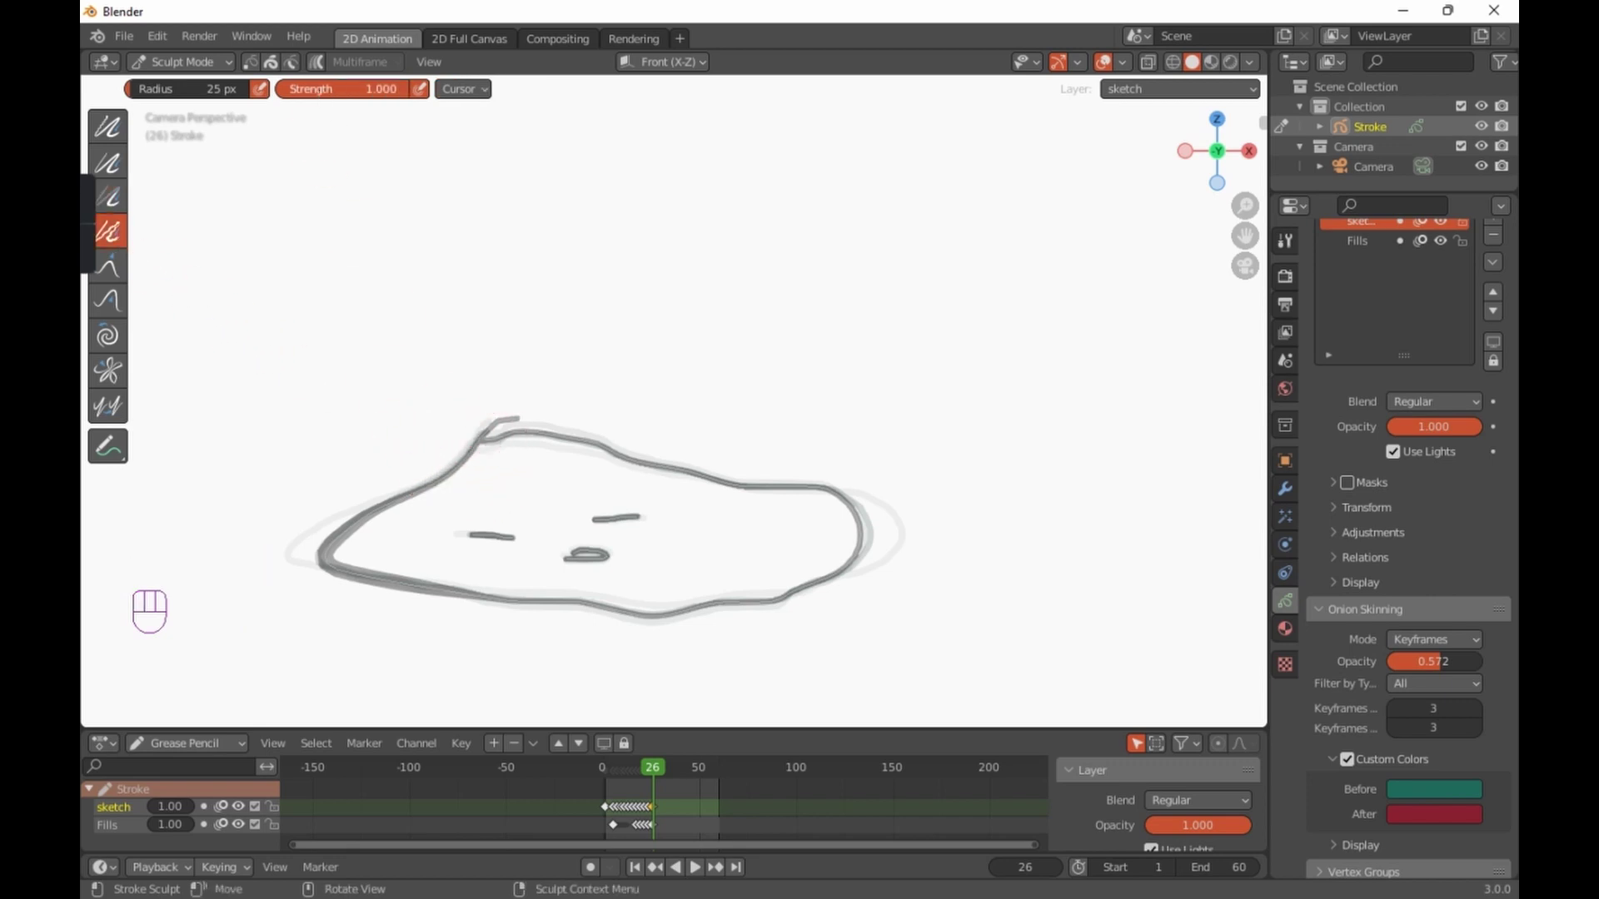
{"action": "mouse_move", "coordinate": [464, 435]}
{"action": "left_mouse_down"}
{"action": "mouse_move", "coordinate": [333, 540]}
{"action": "mouse_move", "coordinate": [534, 434]}
{"action": "mouse_move", "coordinate": [845, 498]}
{"action": "left_mouse_up"}
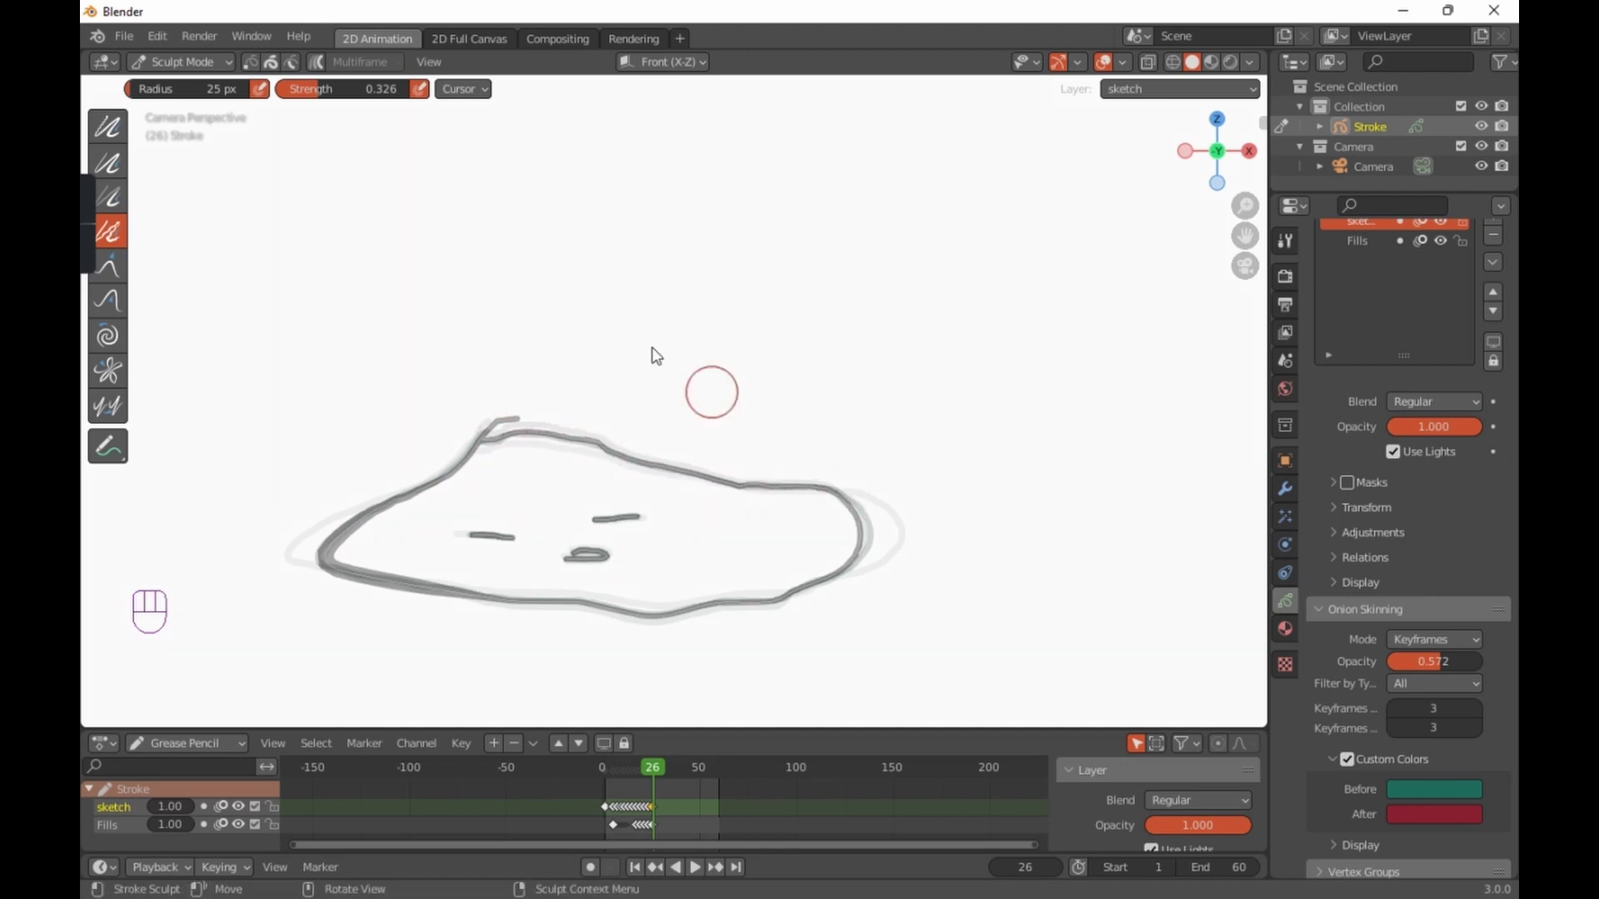
{"action": "left_click_drag", "start_coordinate": [346, 88], "coordinate": [413, 89]}
{"action": "mouse_move", "coordinate": [492, 445]}
{"action": "left_mouse_down"}
{"action": "mouse_move", "coordinate": [619, 433]}
{"action": "mouse_move", "coordinate": [885, 546]}
{"action": "left_mouse_up"}
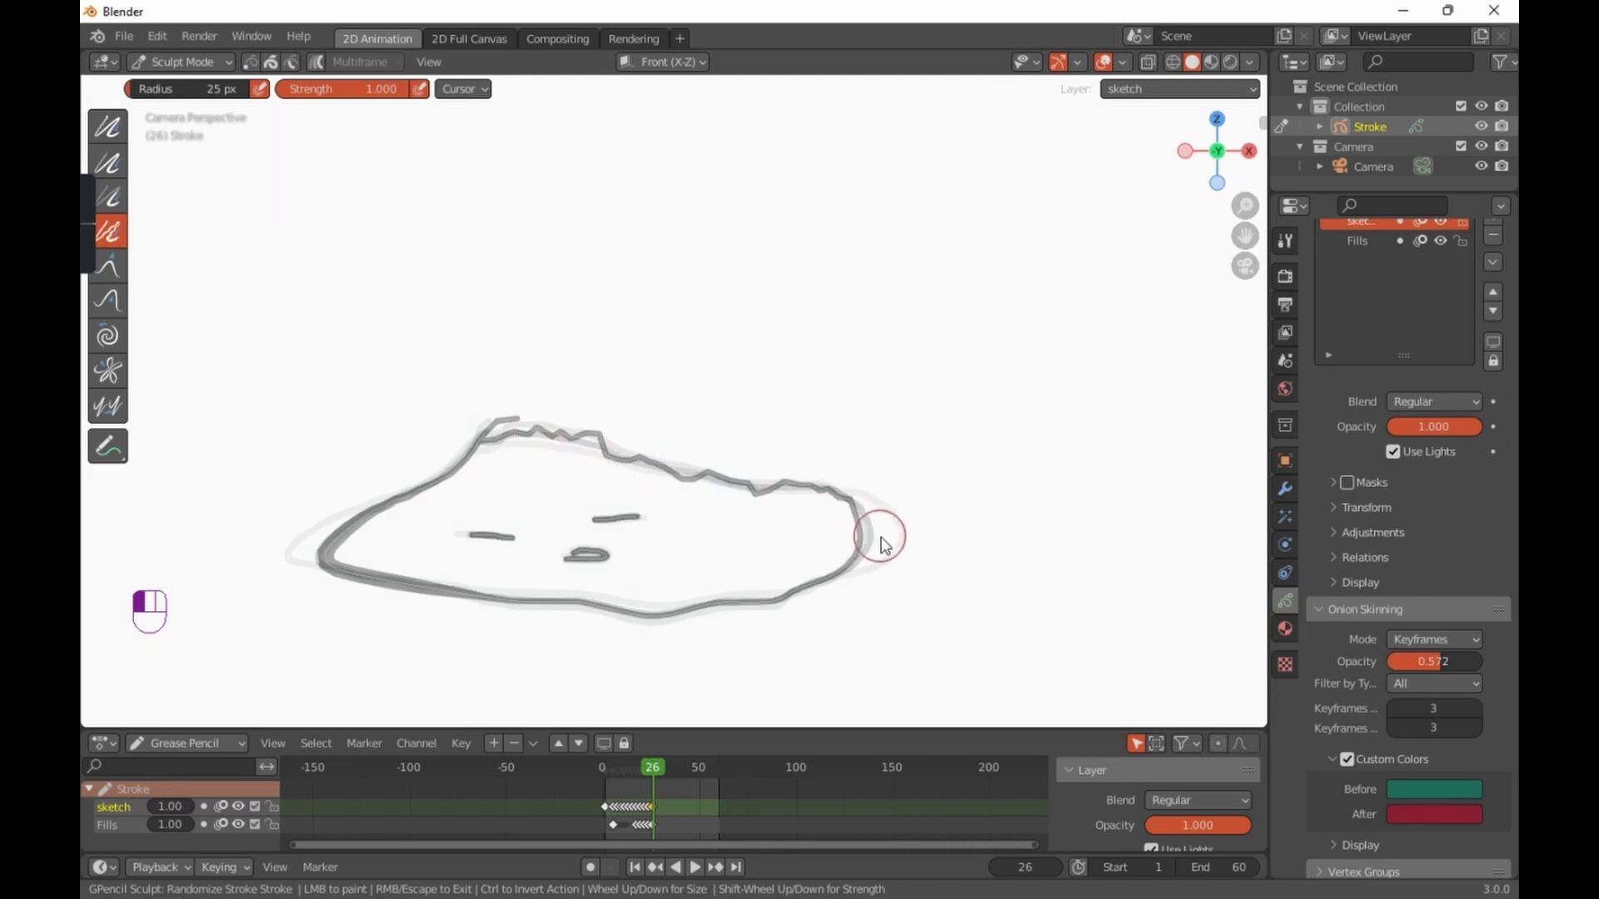
{"action": "mouse_move", "coordinate": [717, 584]}
{"action": "left_mouse_down"}
{"action": "mouse_move", "coordinate": [596, 607]}
{"action": "mouse_move", "coordinate": [442, 597]}
{"action": "mouse_move", "coordinate": [310, 524]}
{"action": "mouse_move", "coordinate": [491, 490]}
{"action": "mouse_move", "coordinate": [428, 460]}
{"action": "mouse_move", "coordinate": [471, 528]}
{"action": "mouse_move", "coordinate": [588, 546]}
{"action": "mouse_move", "coordinate": [605, 517]}
{"action": "mouse_move", "coordinate": [535, 571]}
{"action": "mouse_move", "coordinate": [614, 614]}
{"action": "mouse_move", "coordinate": [414, 582]}
{"action": "mouse_move", "coordinate": [430, 625]}
{"action": "mouse_move", "coordinate": [541, 612]}
{"action": "left_mouse_up"}
{"action": "key", "text": "ctrl+z"}
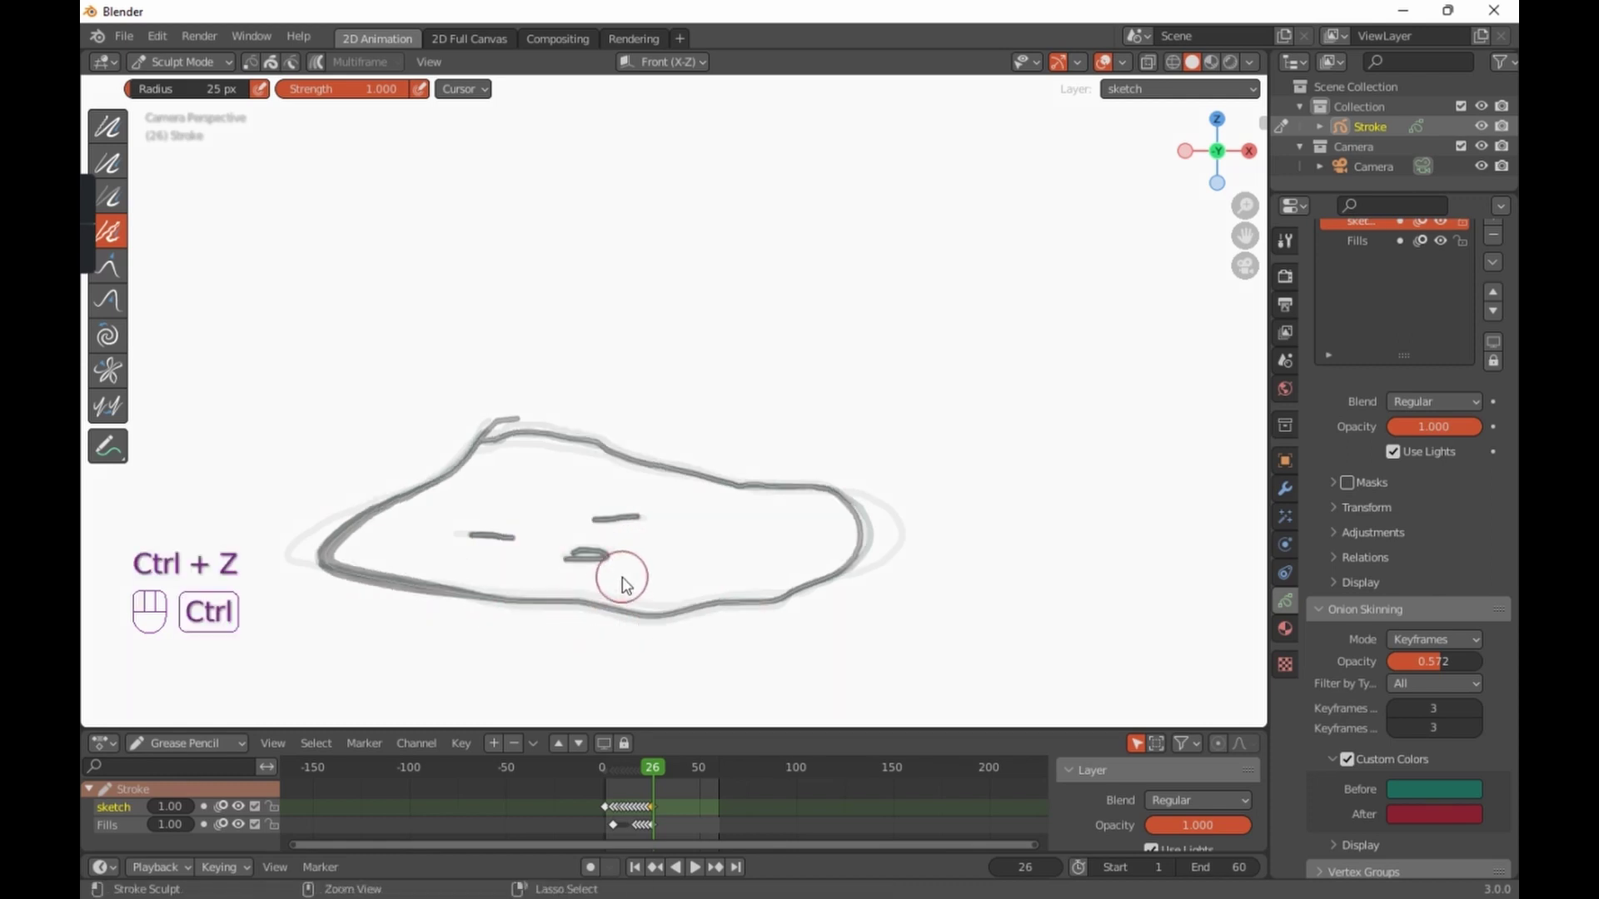
{"action": "key", "text": "ctrl+z"}
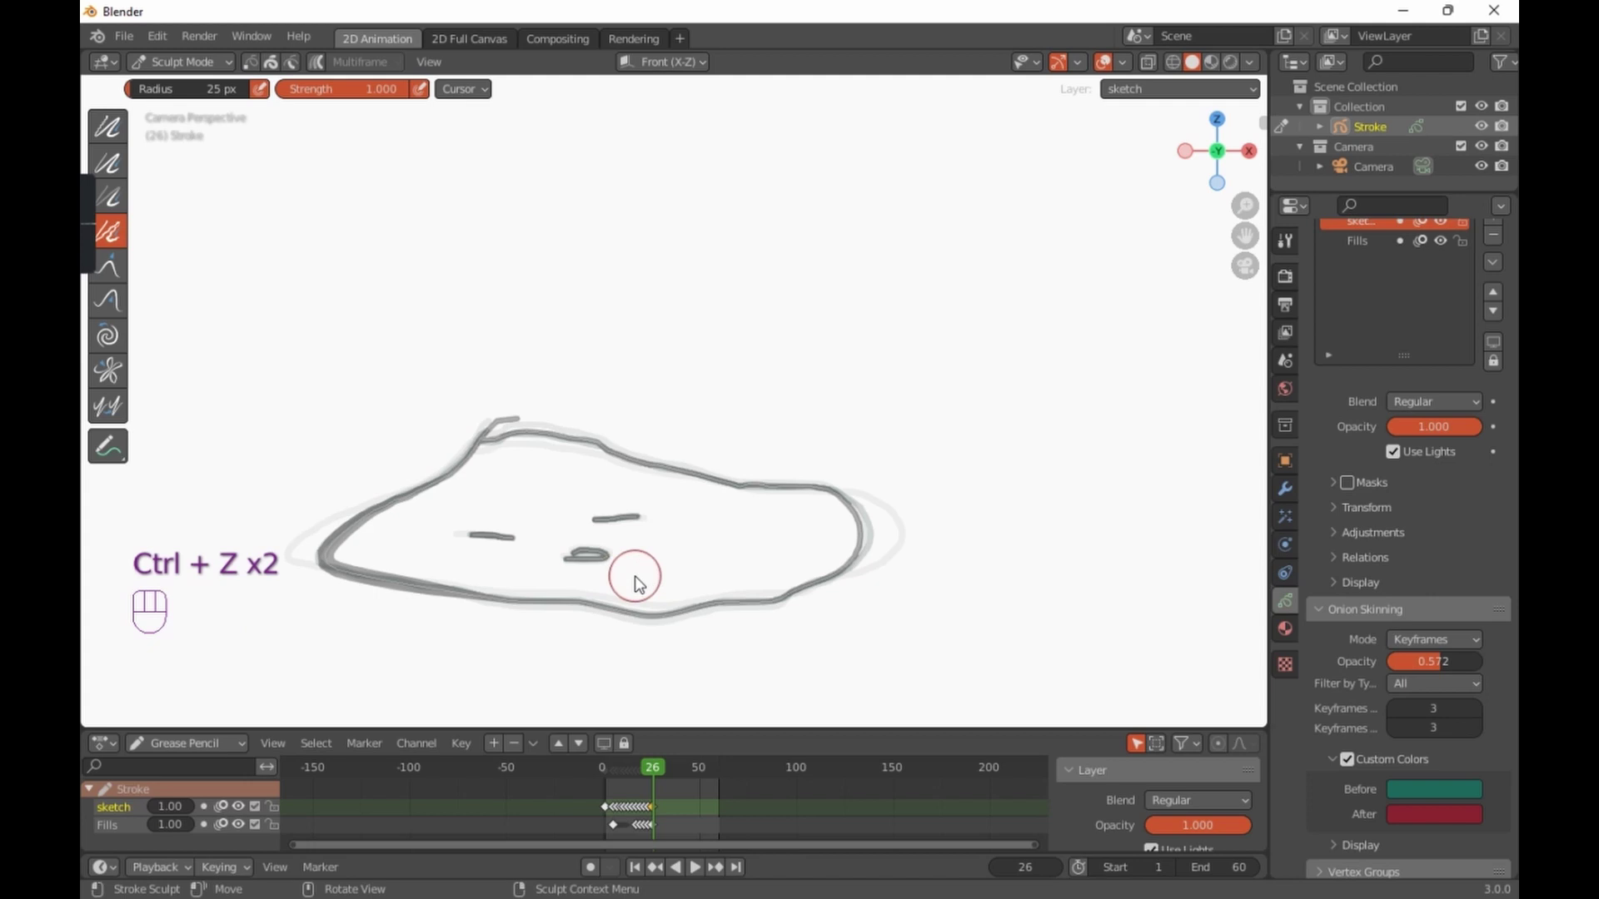
{"action": "key", "text": "ctrl+z"}
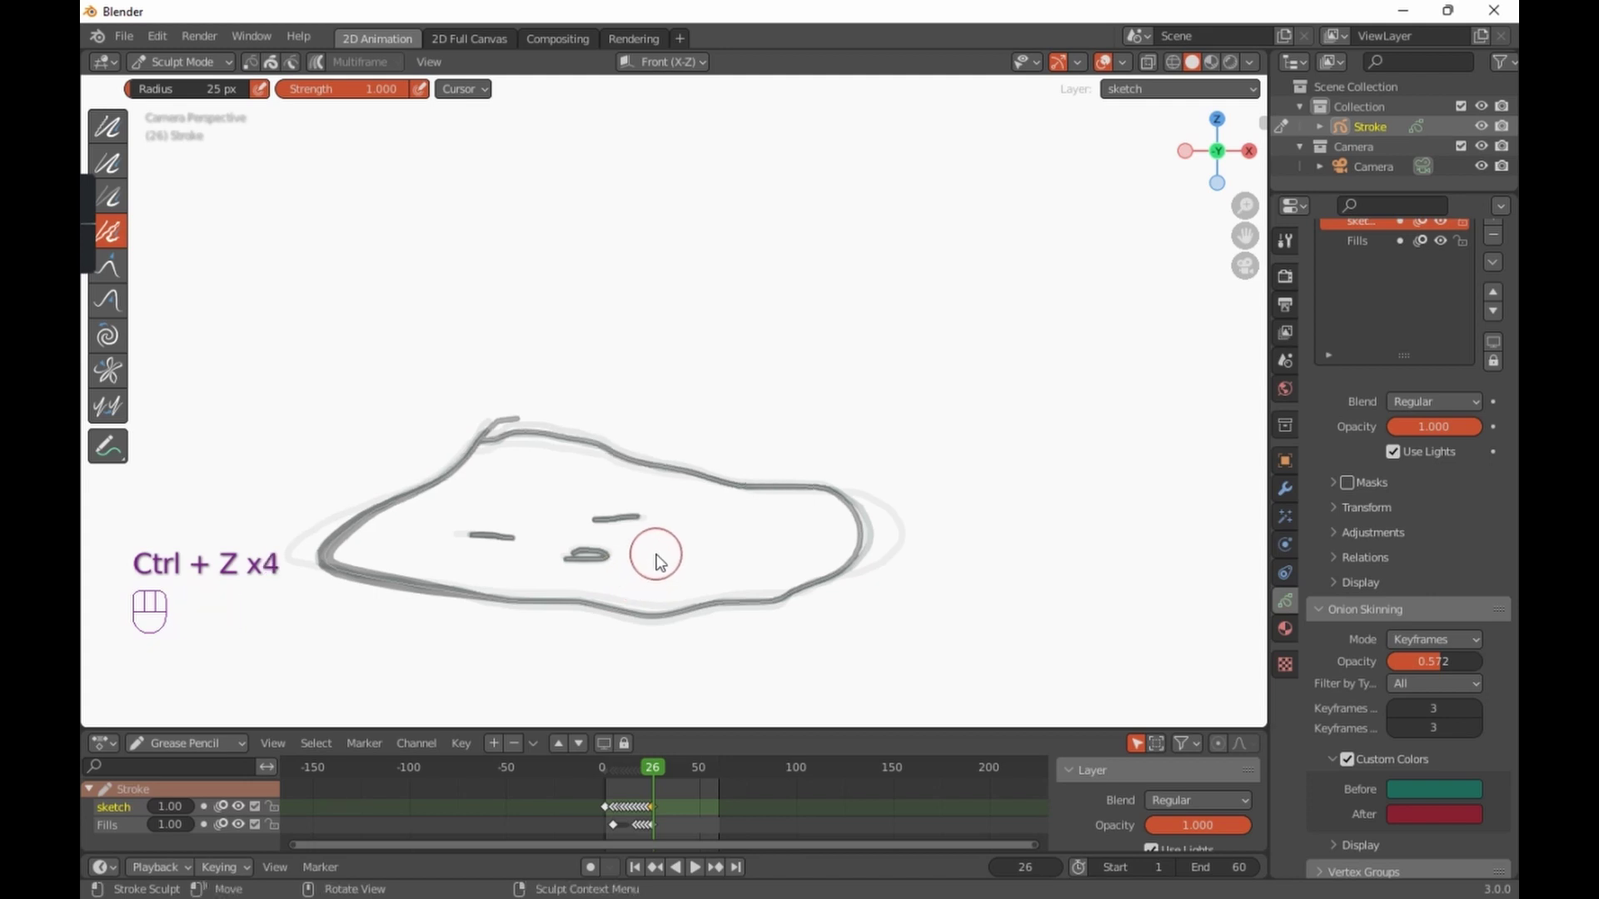
Step: Try pulling the upper part of the face outline outward with the Grab brush, and undo it
{"action": "left_click", "coordinate": [108, 268]}
{"action": "mouse_move", "coordinate": [458, 481]}
{"action": "left_mouse_down"}
{"action": "mouse_move", "coordinate": [437, 455]}
{"action": "mouse_move", "coordinate": [451, 476]}
{"action": "mouse_move", "coordinate": [387, 504]}
{"action": "mouse_move", "coordinate": [375, 489]}
{"action": "mouse_move", "coordinate": [438, 475]}
{"action": "left_mouse_up"}
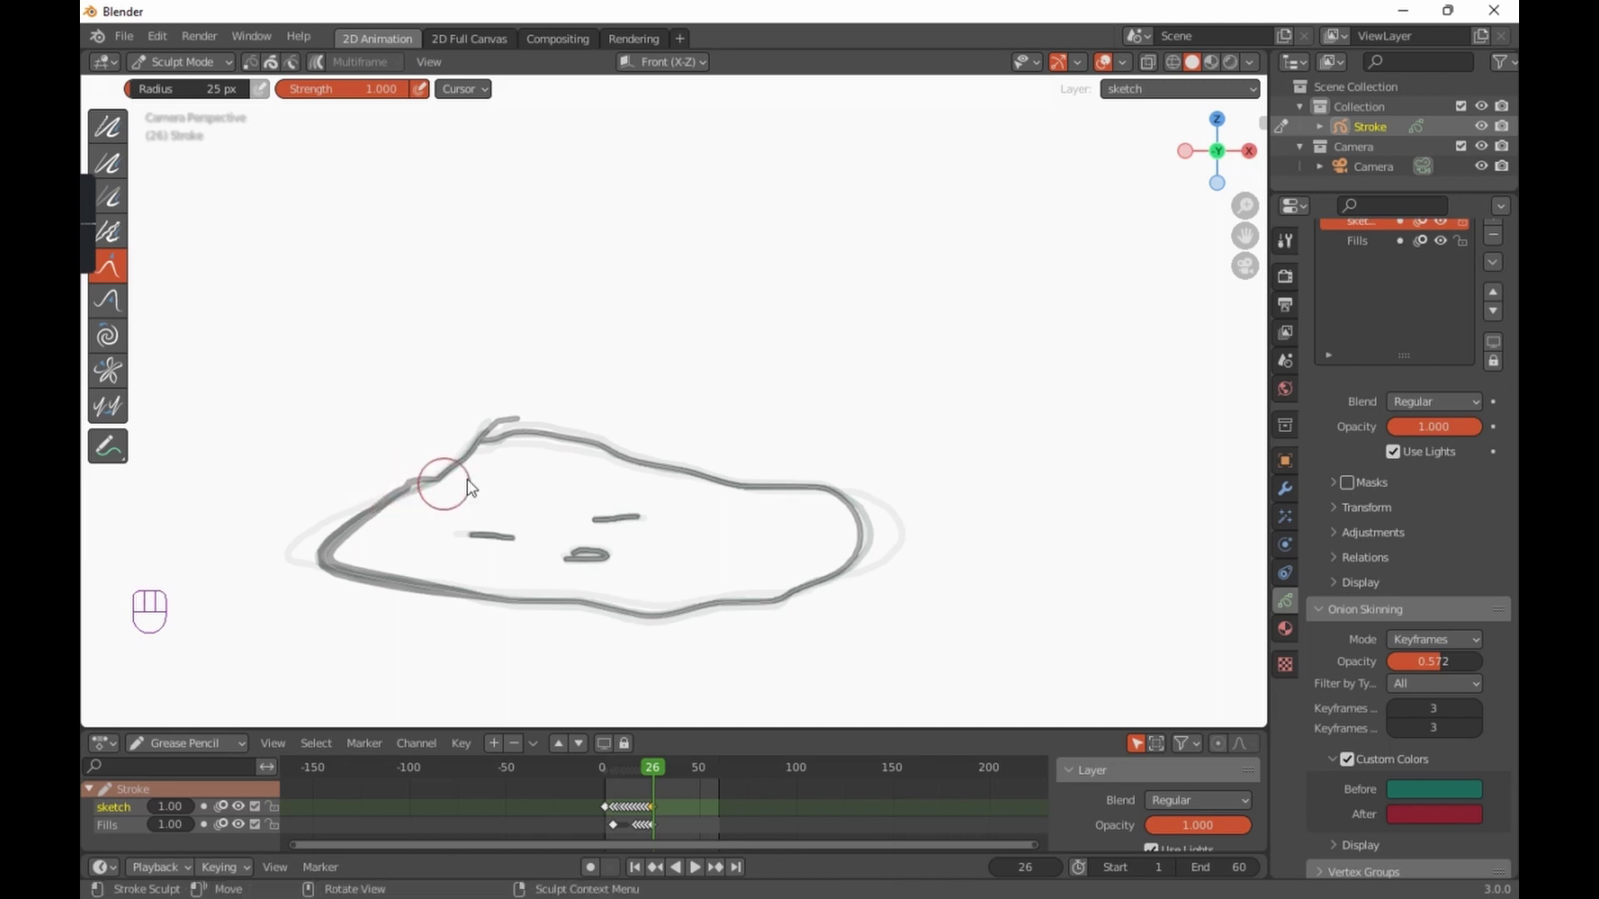
{"action": "key", "text": "ctrl+z"}
{"action": "key", "text": "ctrl+z"}
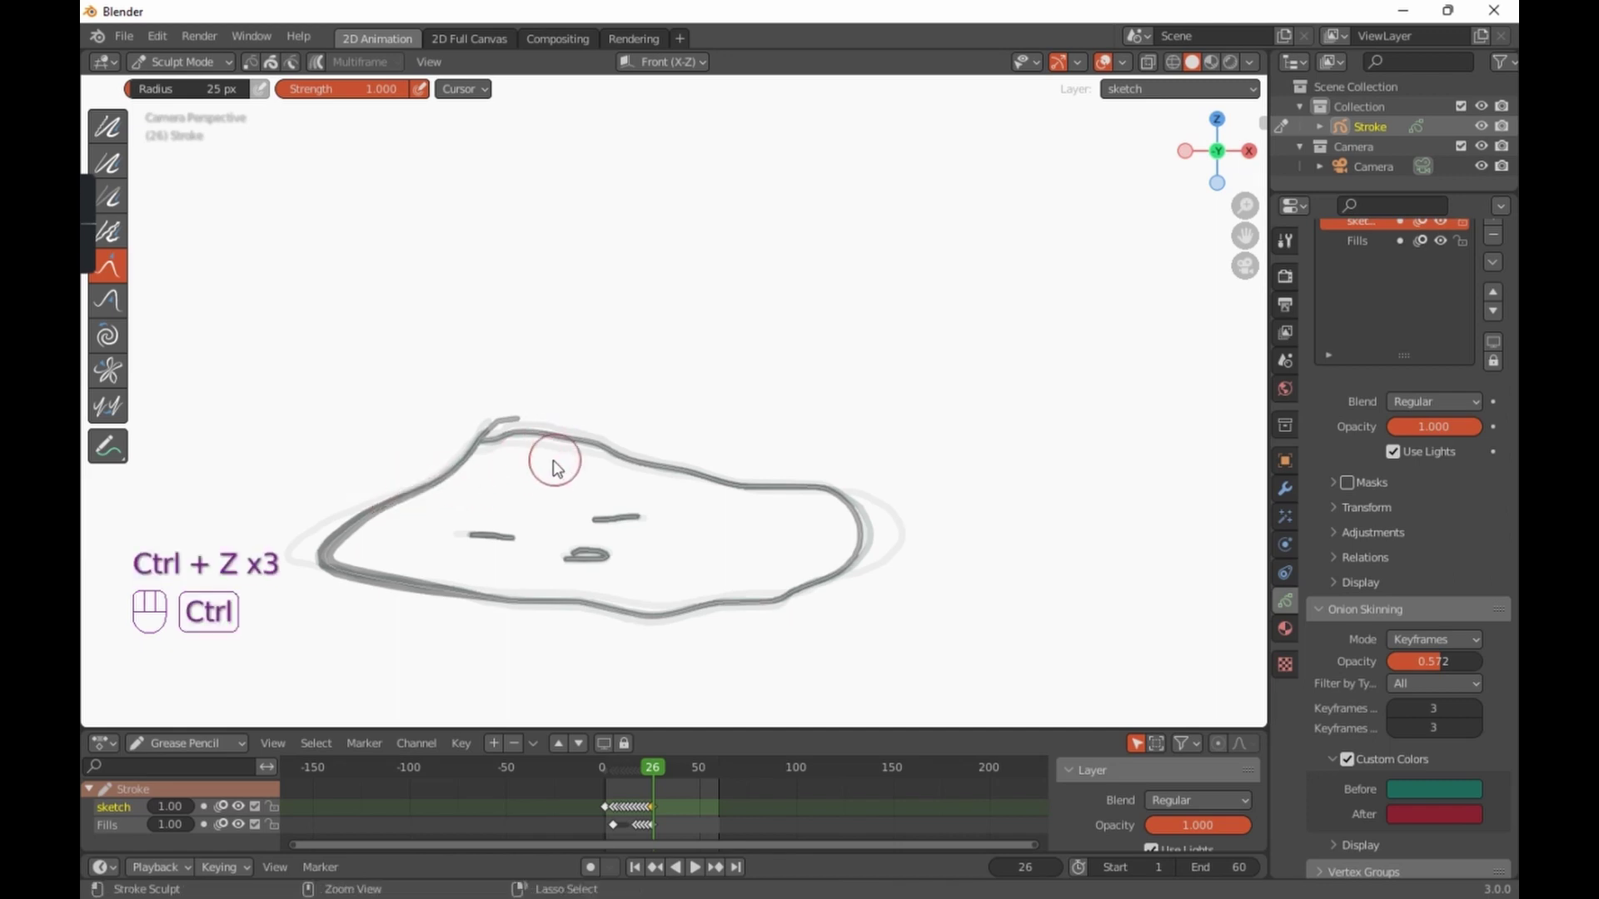
Step: Try pinching the face strokes together with the Pinch brush at a 50 px radius, and undo it
{"action": "left_click", "coordinate": [108, 370]}
{"action": "mouse_move", "coordinate": [372, 486]}
{"action": "left_mouse_down"}
{"action": "mouse_move", "coordinate": [420, 504]}
{"action": "mouse_move", "coordinate": [442, 488]}
{"action": "mouse_move", "coordinate": [471, 570]}
{"action": "mouse_move", "coordinate": [496, 540]}
{"action": "mouse_move", "coordinate": [517, 547]}
{"action": "left_mouse_up"}
{"action": "key", "text": "ctrl+z"}
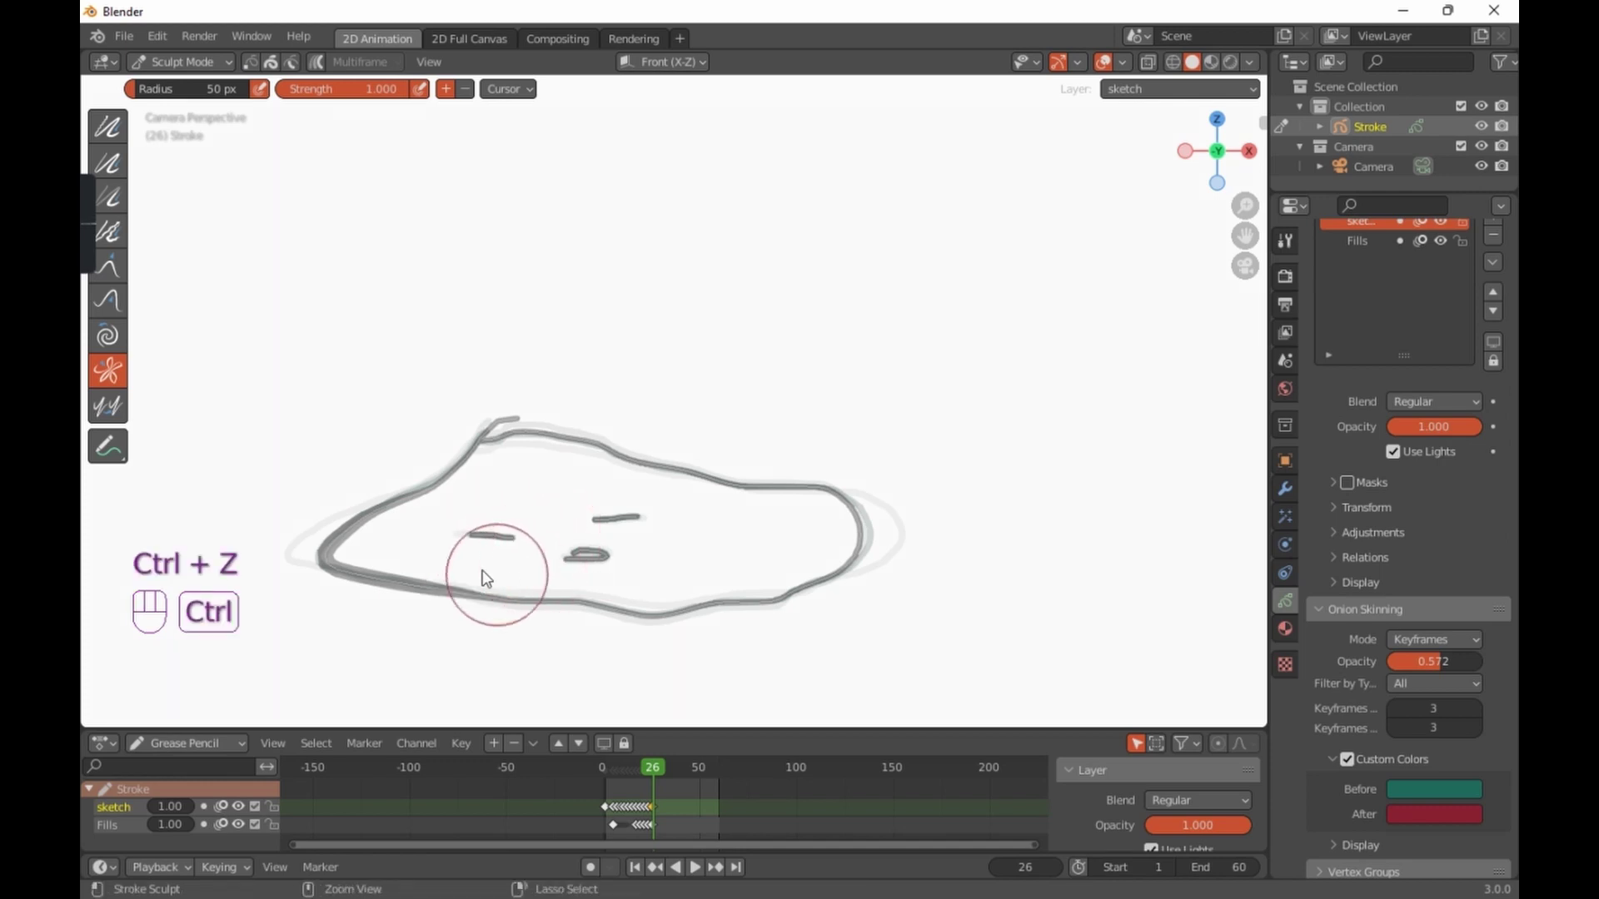
{"action": "key", "text": "ctrl+z"}
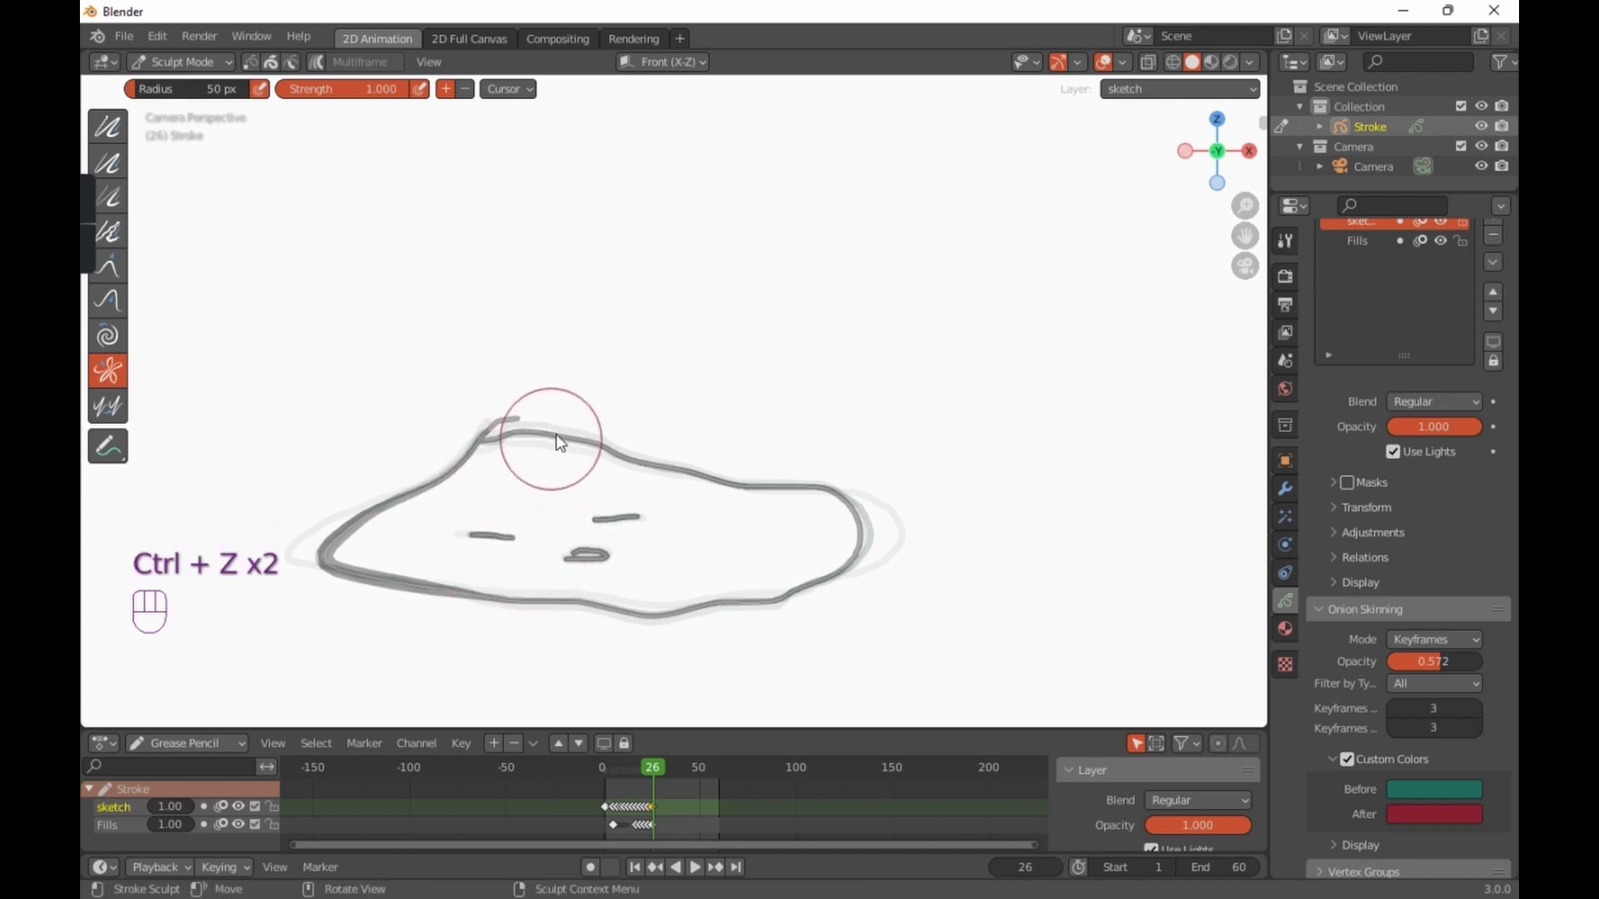
Step: Move the current frame of the animation to frame 27
{"action": "scroll", "coordinate": [552, 466], "scroll_direction": "down", "scroll_amount": 4}
{"action": "scroll", "coordinate": [500, 462], "scroll_direction": "up", "scroll_amount": 4}
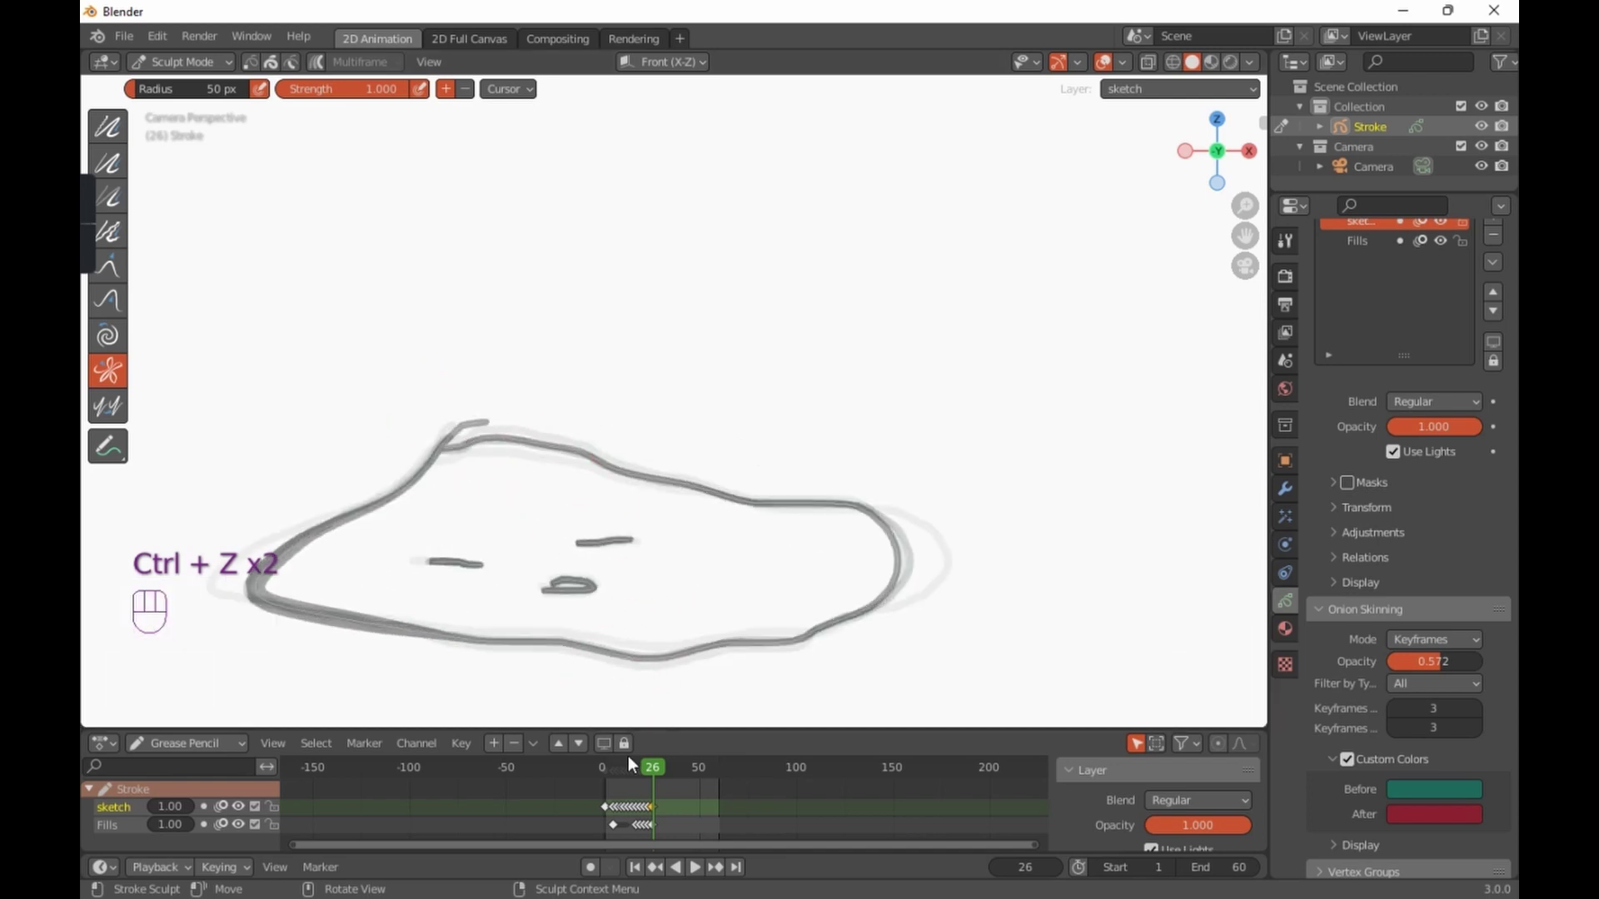
{"action": "mouse_move", "coordinate": [653, 773]}
{"action": "left_mouse_down"}
{"action": "mouse_move", "coordinate": [630, 773]}
{"action": "mouse_move", "coordinate": [664, 771]}
{"action": "left_mouse_up"}
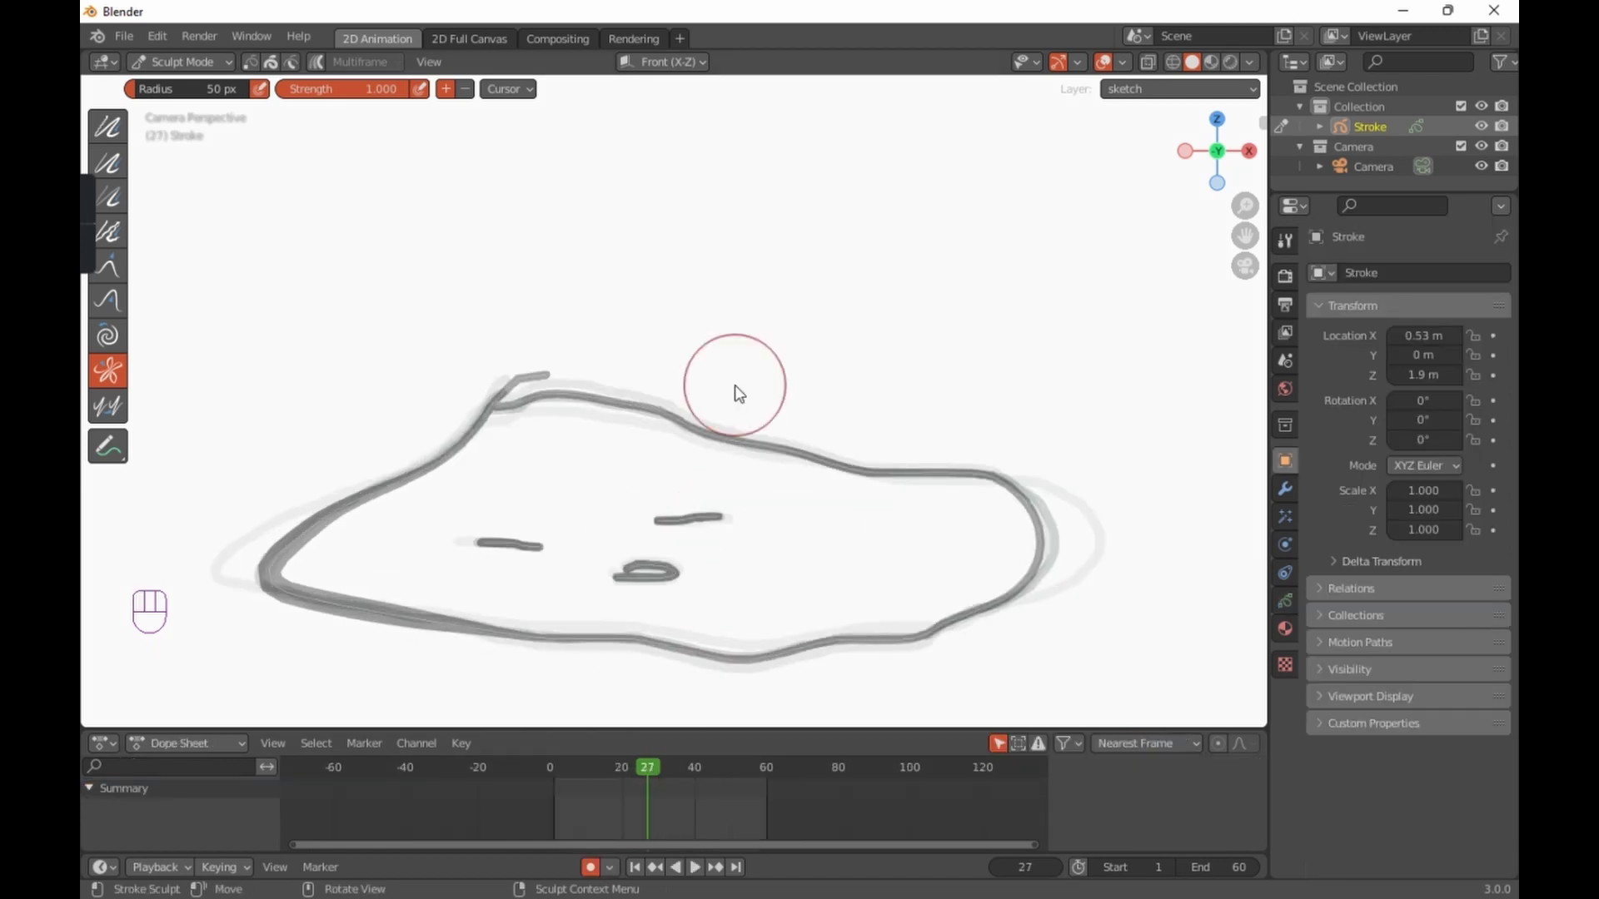
Step: Switch the smiley drawing to Object Mode and fit the whole camera frame in view
{"action": "key", "text": "Tab"}
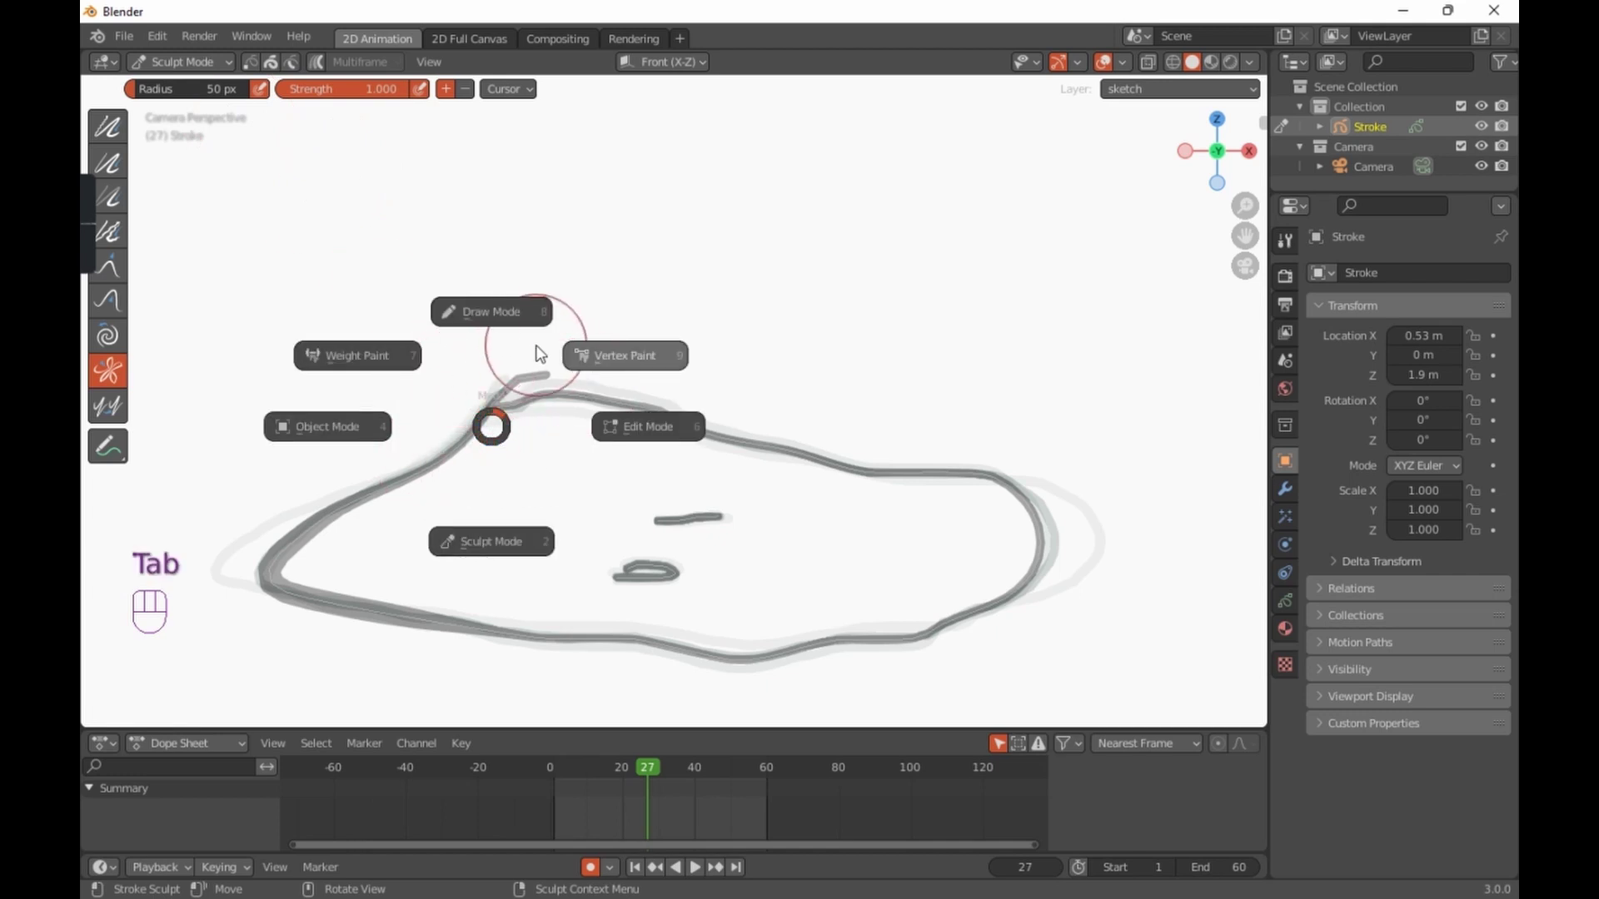
{"action": "left_click", "coordinate": [362, 420]}
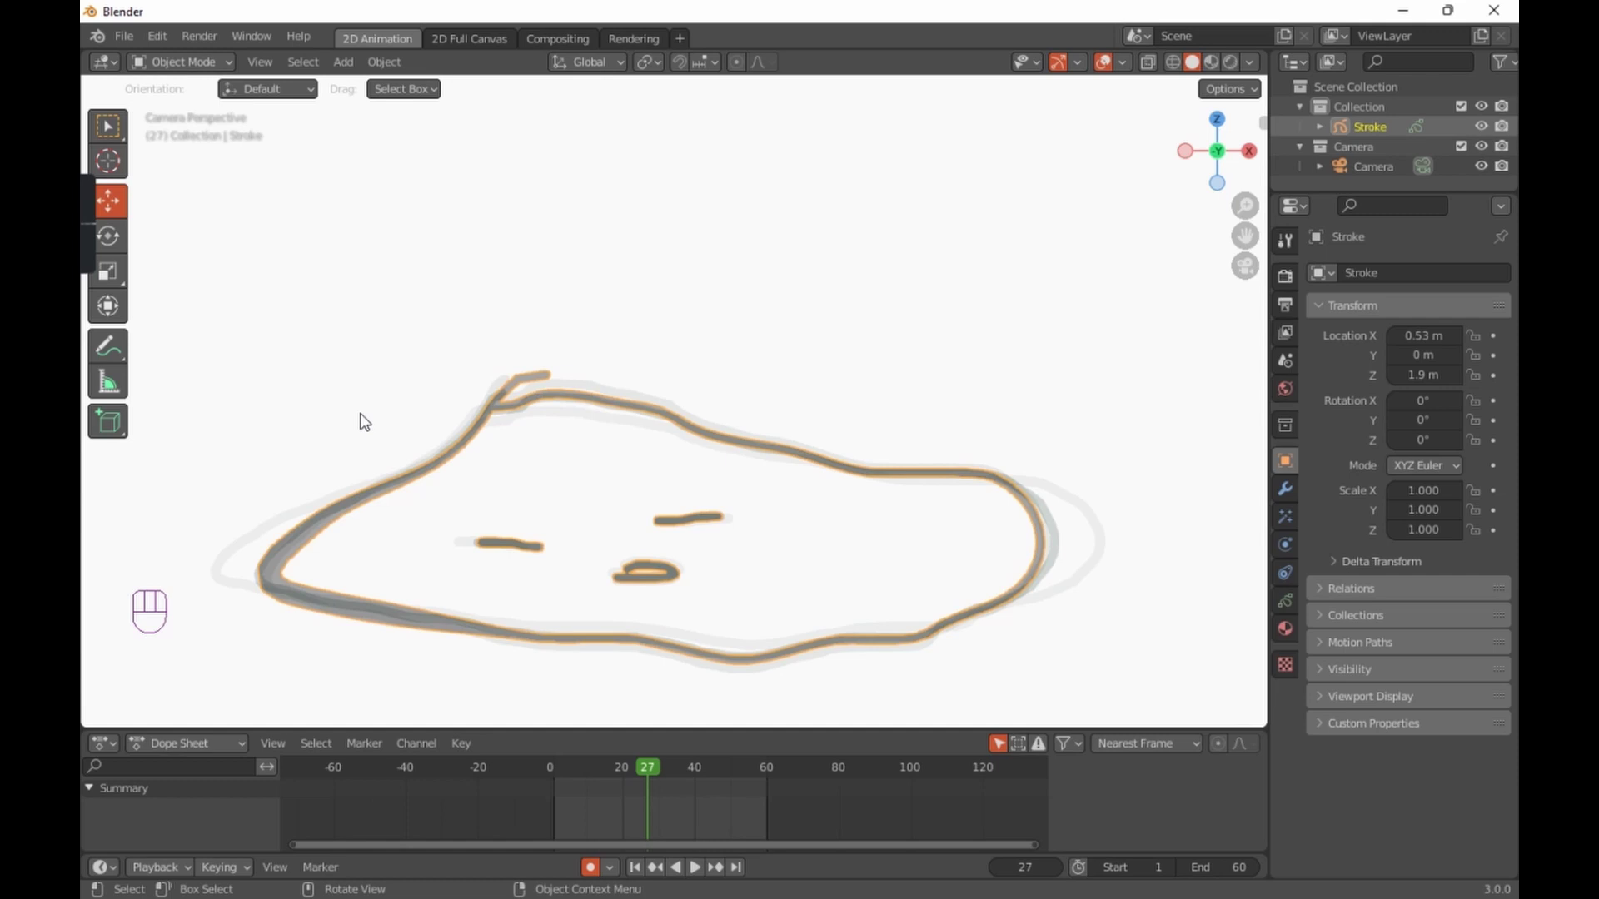
{"action": "scroll", "coordinate": [364, 422], "scroll_direction": "down", "scroll_amount": 6}
{"action": "mouse_move", "coordinate": [368, 415]}
{"action": "middle_mouse_down", "text": "shift"}
{"action": "mouse_move", "coordinate": [466, 443]}
{"action": "mouse_move", "coordinate": [496, 332]}
{"action": "mouse_move", "coordinate": [474, 436]}
{"action": "mouse_move", "coordinate": [491, 419]}
{"action": "middle_mouse_up", "text": "shift"}
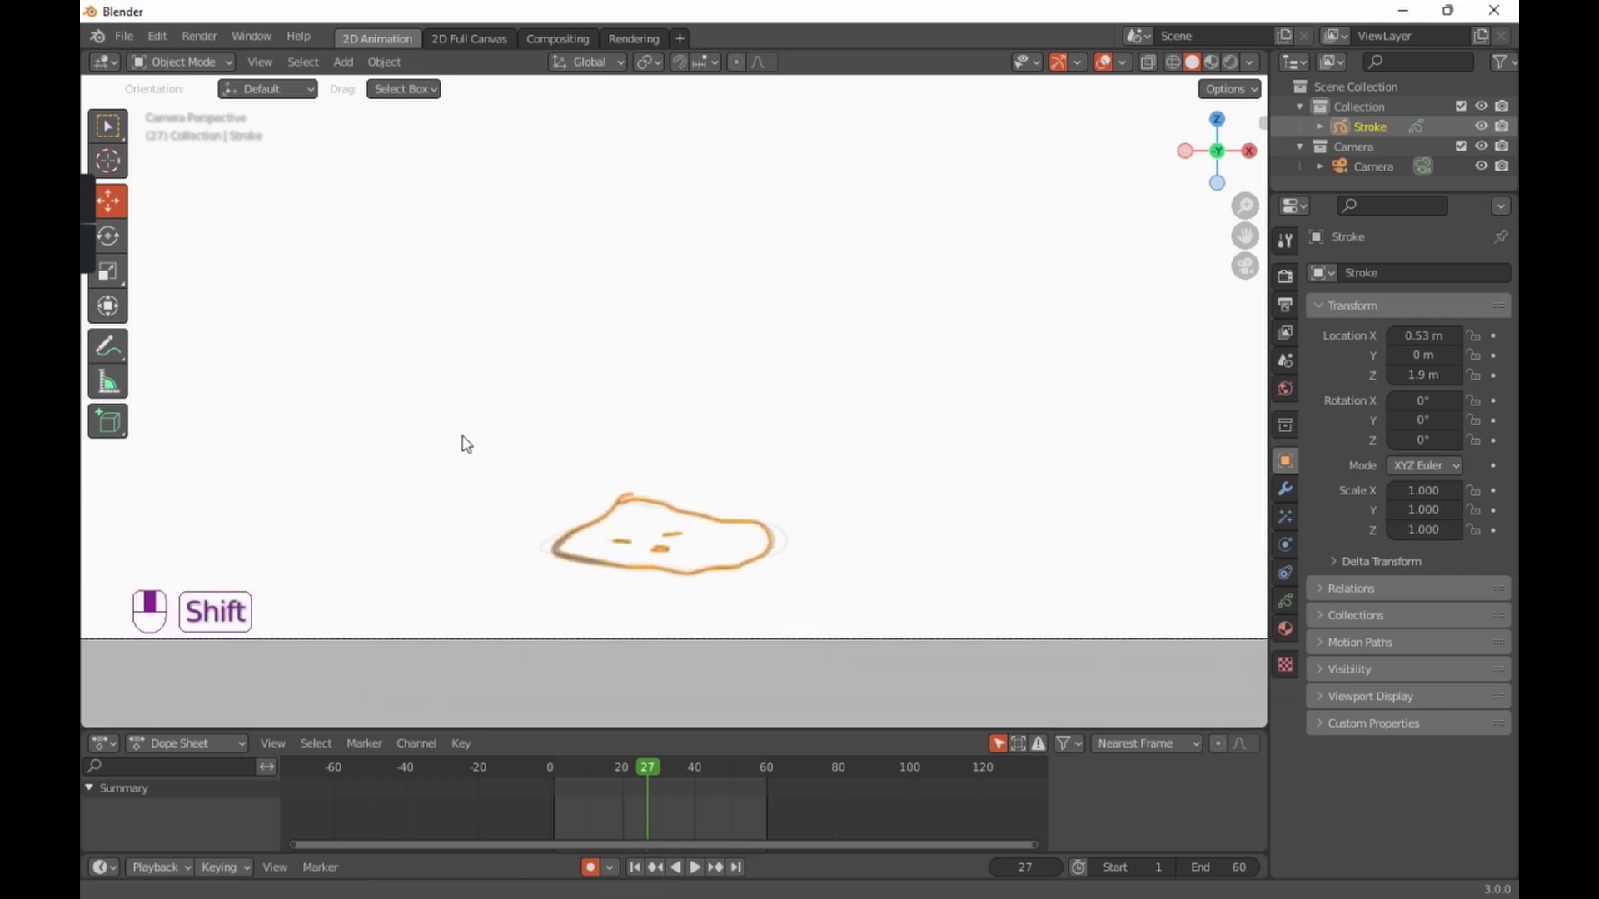
{"action": "scroll", "coordinate": [480, 437], "scroll_direction": "up", "scroll_amount": 1}
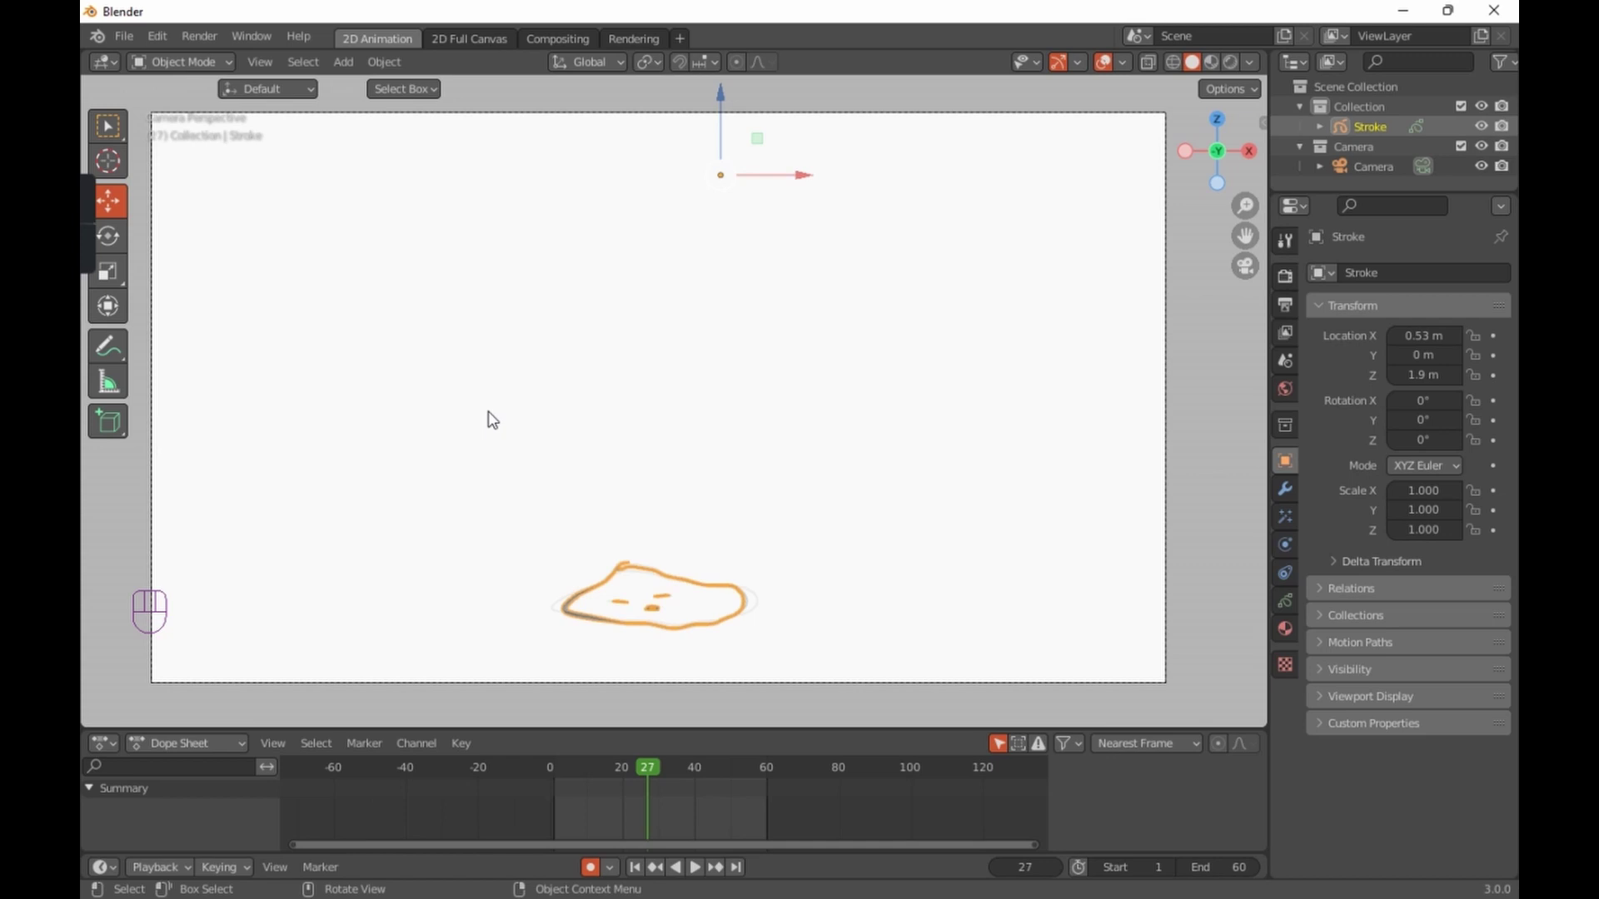
Step: Inspect the drawing from other angles in 3D space and return to the camera view
{"action": "middle_click_drag", "start_coordinate": [489, 419], "coordinate": [558, 468]}
{"action": "mouse_move", "coordinate": [853, 557]}
{"action": "middle_mouse_down"}
{"action": "mouse_move", "coordinate": [782, 674]}
{"action": "mouse_move", "coordinate": [818, 233]}
{"action": "middle_mouse_up"}
{"action": "mouse_move", "coordinate": [771, 423]}
{"action": "middle_mouse_down"}
{"action": "mouse_move", "coordinate": [917, 333]}
{"action": "mouse_move", "coordinate": [887, 388]}
{"action": "middle_mouse_up"}
{"action": "key", "text": "KP_0"}
{"action": "scroll", "coordinate": [767, 560], "scroll_direction": "up", "scroll_amount": 2}
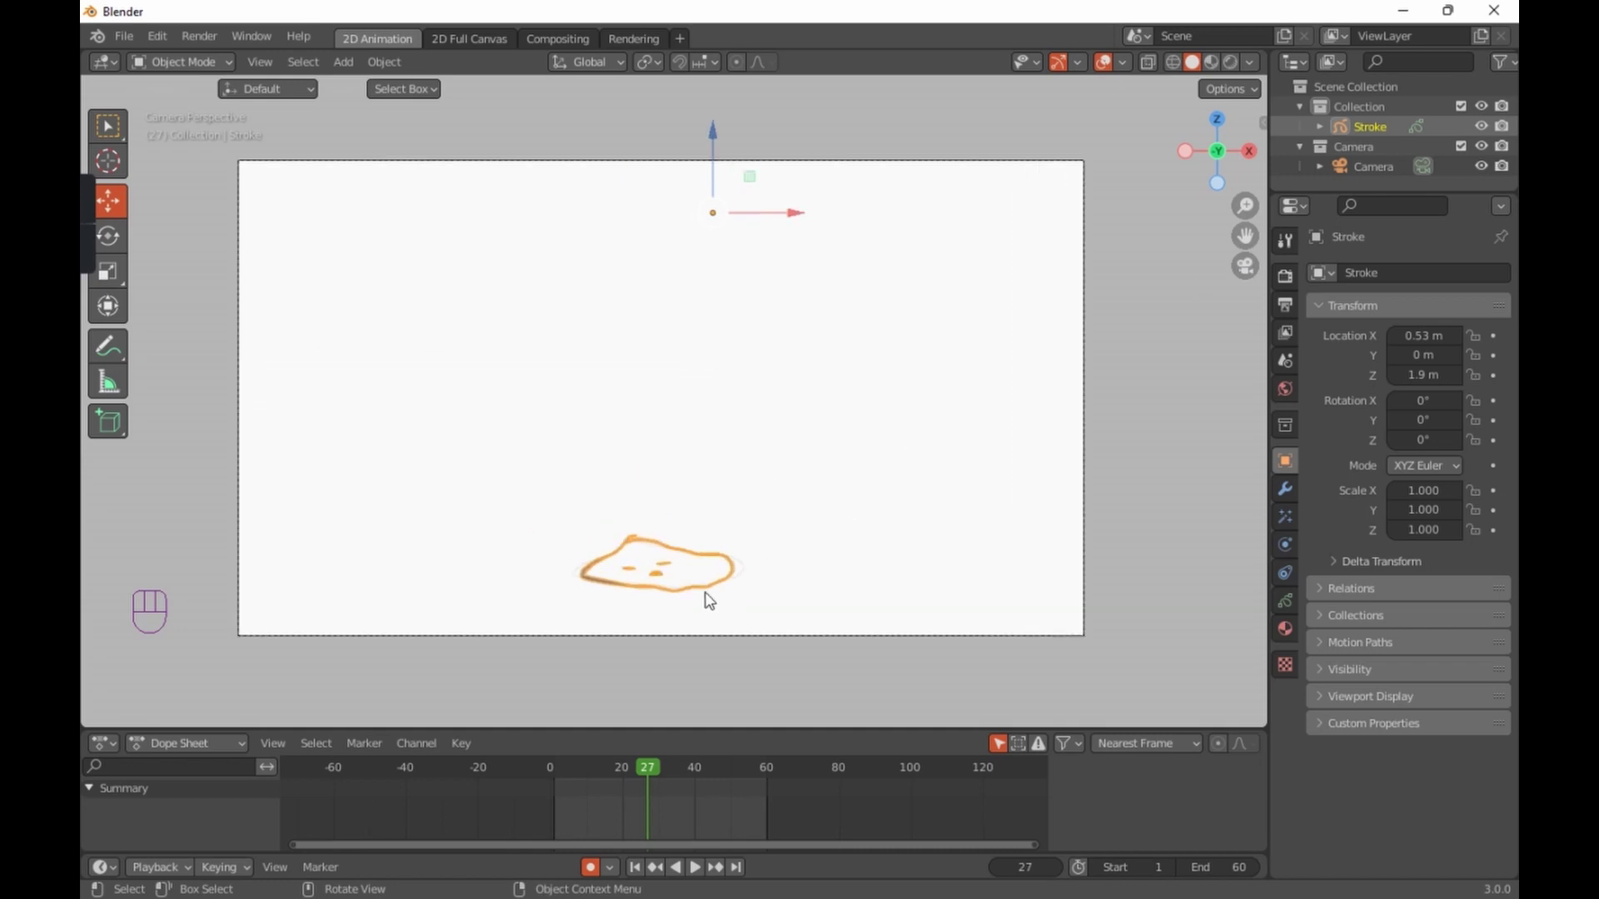
{"action": "scroll", "coordinate": [572, 517], "scroll_direction": "down", "scroll_amount": 1}
{"action": "scroll", "coordinate": [590, 508], "scroll_direction": "up", "scroll_amount": 2}
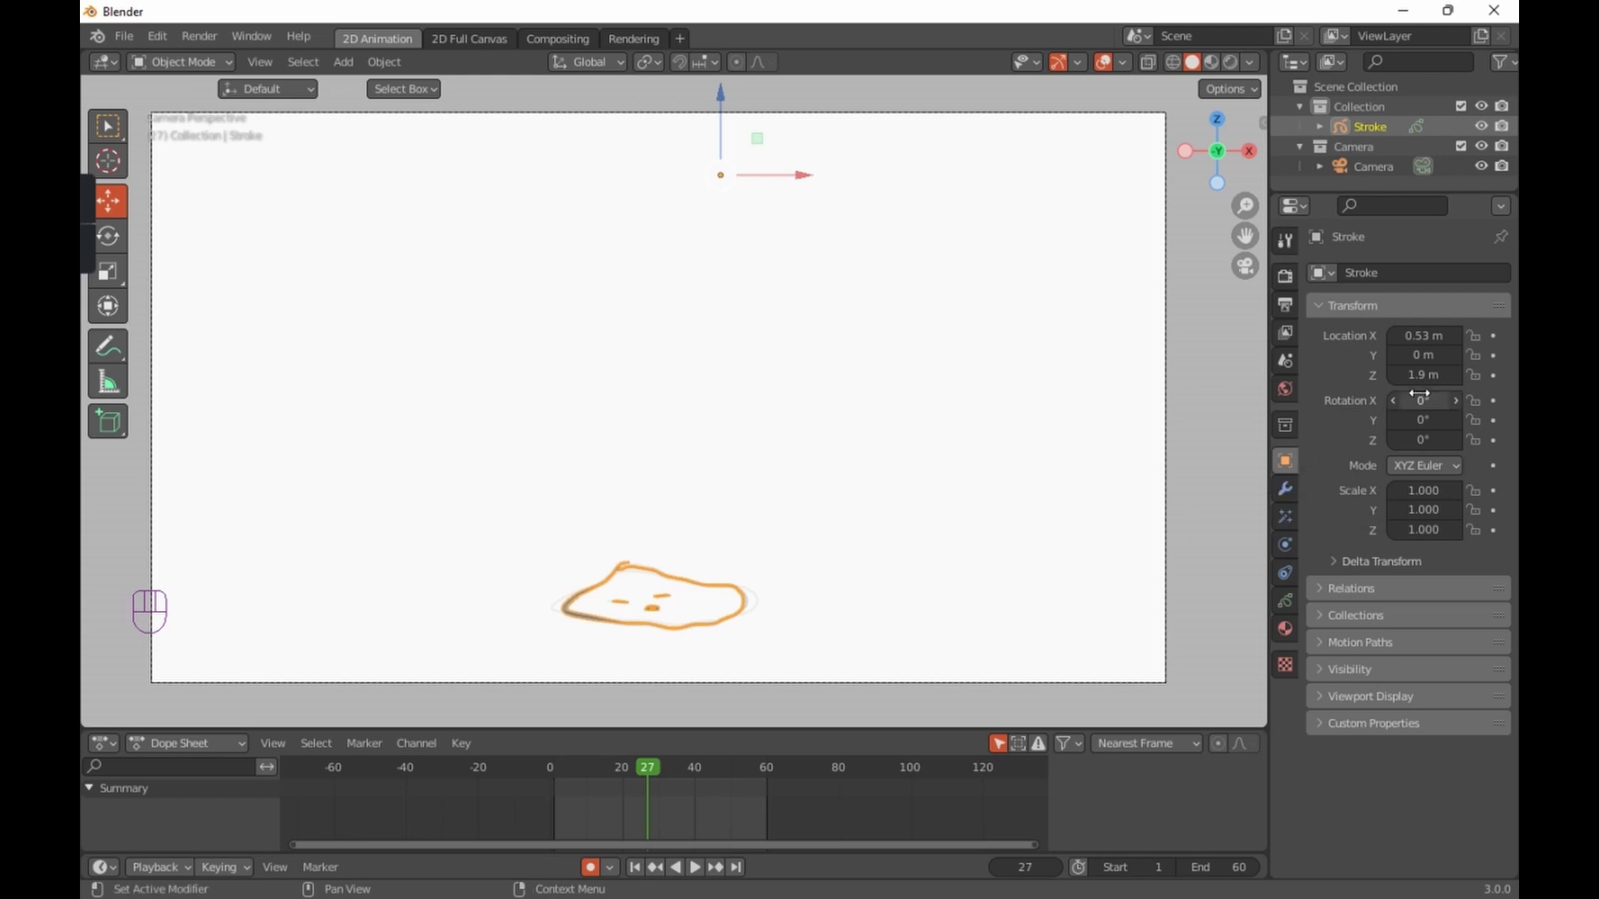
Step: Insert keyframes for the Stroke object's Location X, Y and Z at frame 27
{"action": "left_click", "coordinate": [1492, 337]}
{"action": "left_click", "coordinate": [1493, 354]}
{"action": "left_click", "coordinate": [1493, 377]}
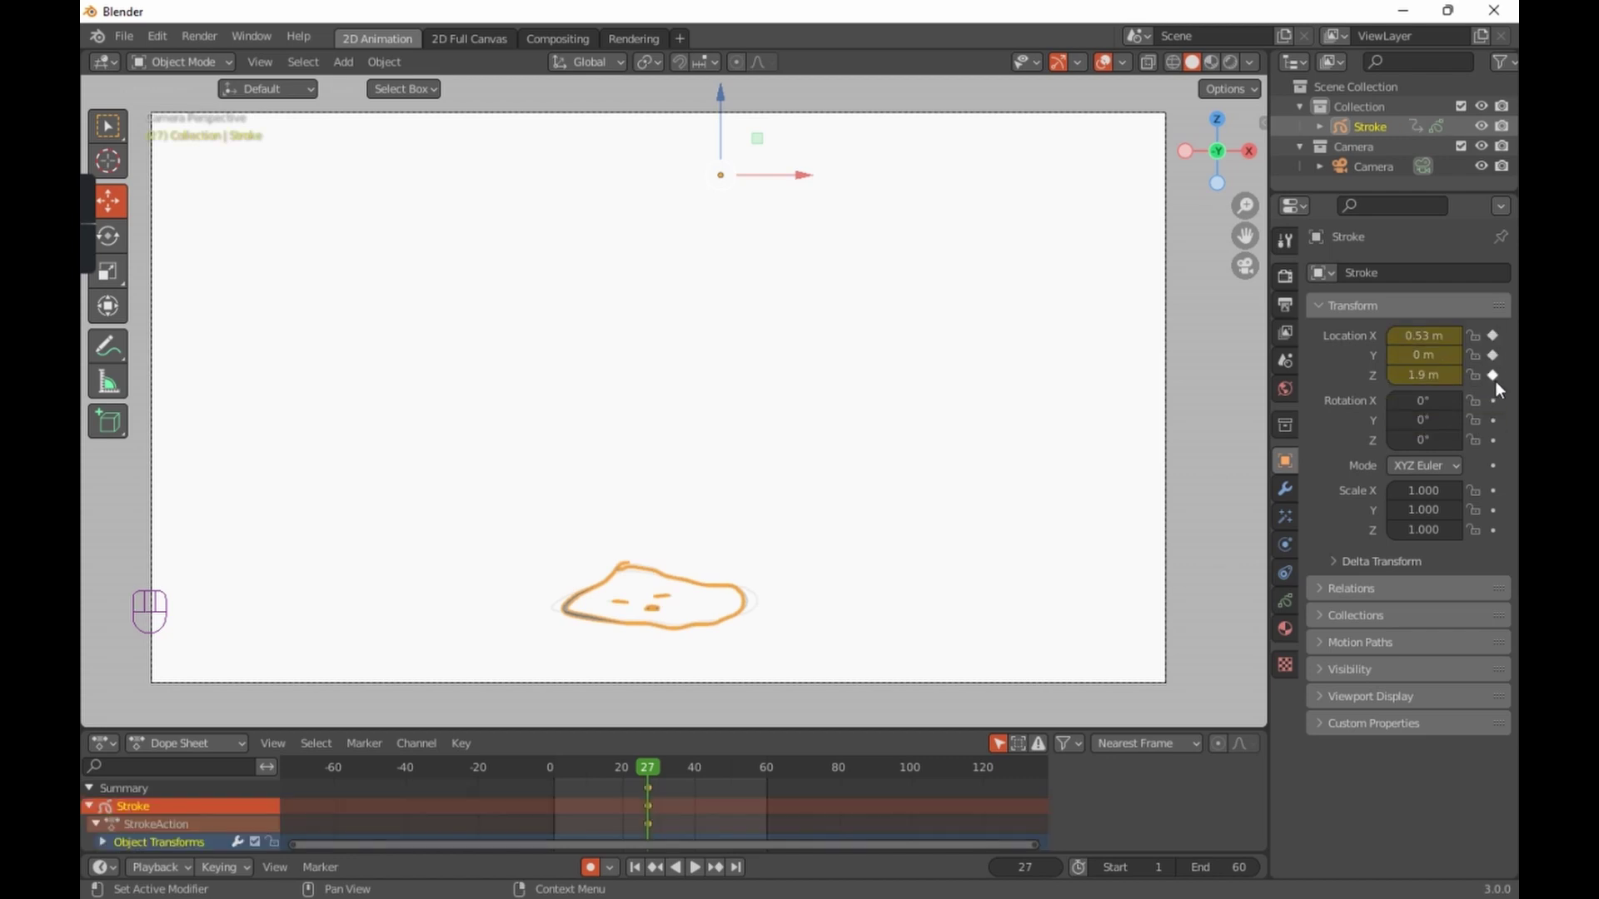
Step: At frame 50, move the Stroke object along X to -2.1178 m and scrub back to check the motion
{"action": "mouse_move", "coordinate": [647, 762]}
{"action": "left_mouse_down"}
{"action": "mouse_move", "coordinate": [609, 774]}
{"action": "mouse_move", "coordinate": [730, 773]}
{"action": "left_mouse_up"}
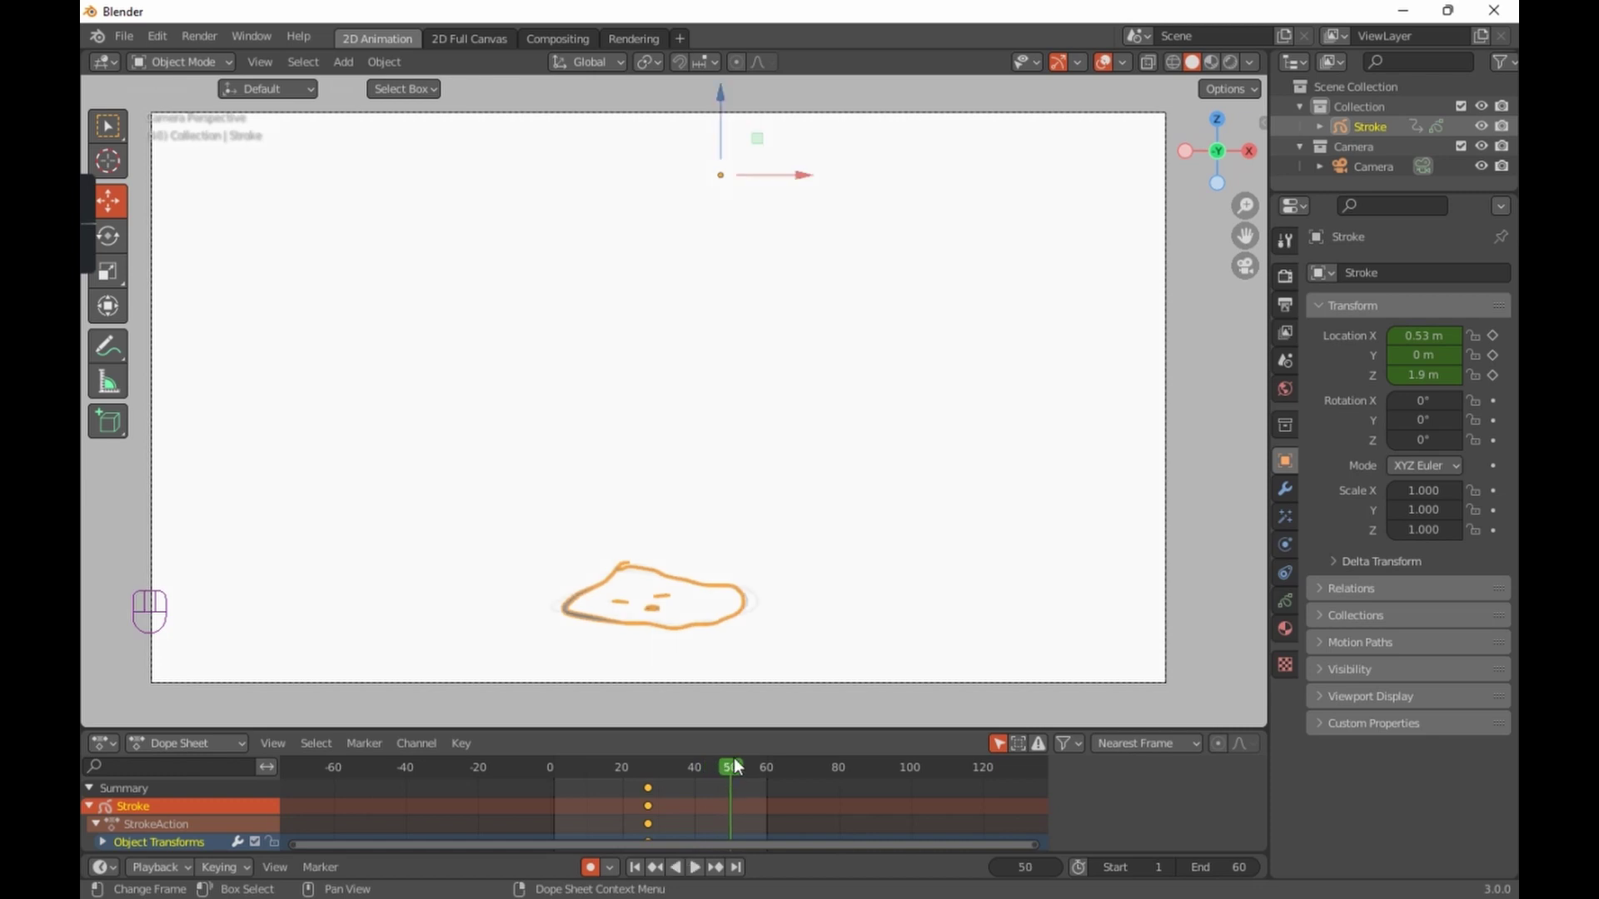
{"action": "left_click_drag", "start_coordinate": [812, 178], "coordinate": [496, 189]}
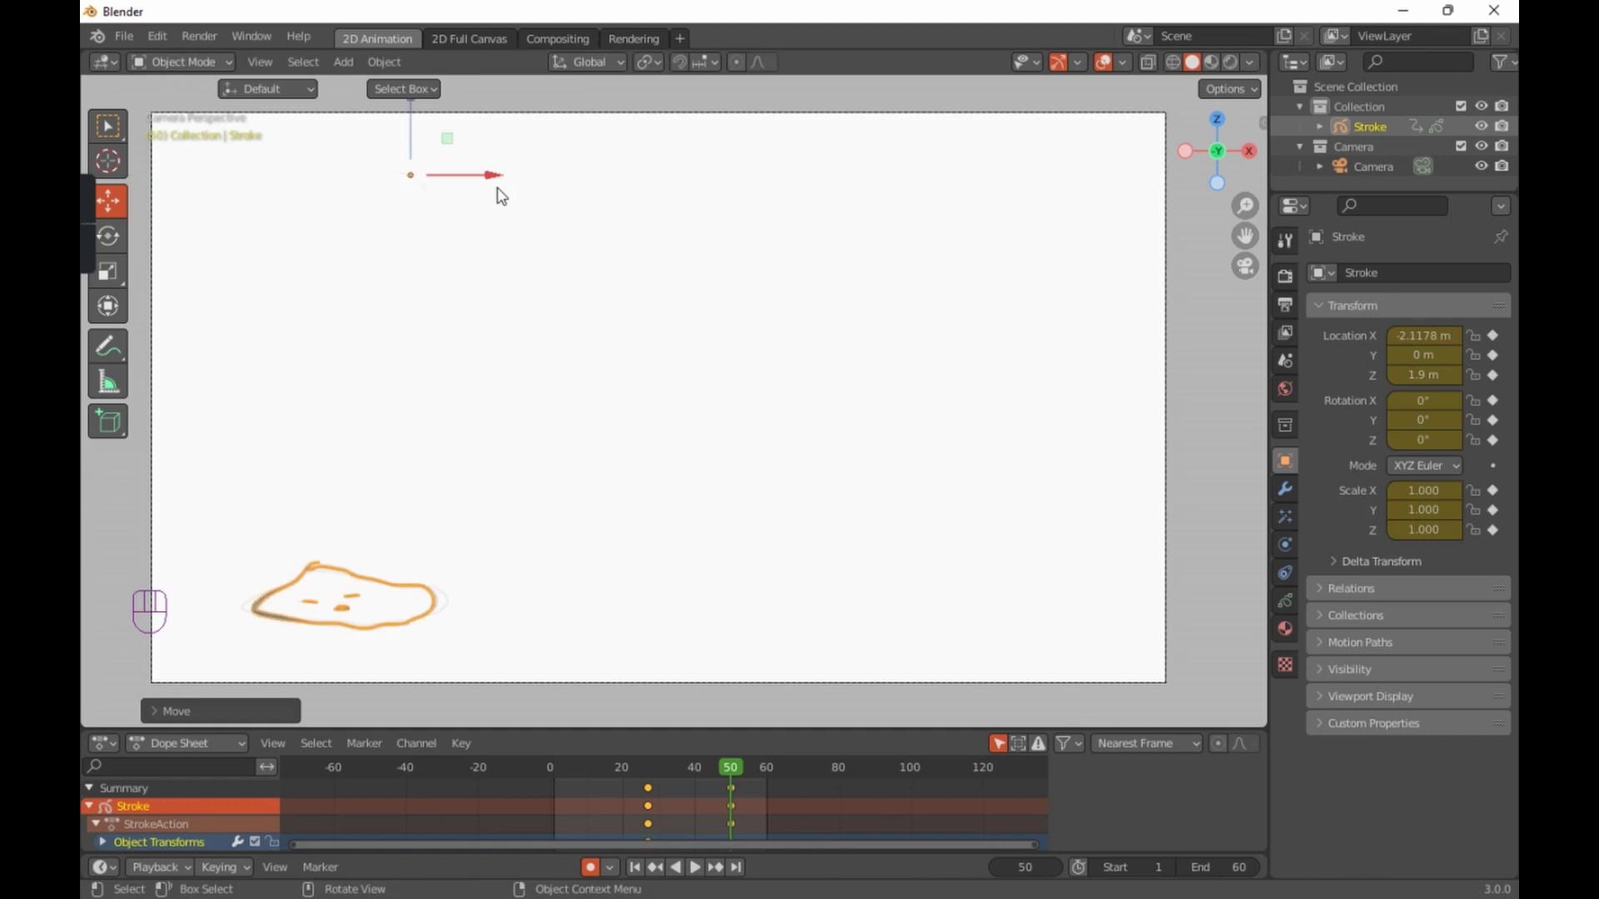
{"action": "mouse_move", "coordinate": [737, 779]}
{"action": "left_mouse_down"}
{"action": "mouse_move", "coordinate": [623, 761]}
{"action": "mouse_move", "coordinate": [669, 771]}
{"action": "left_mouse_up"}
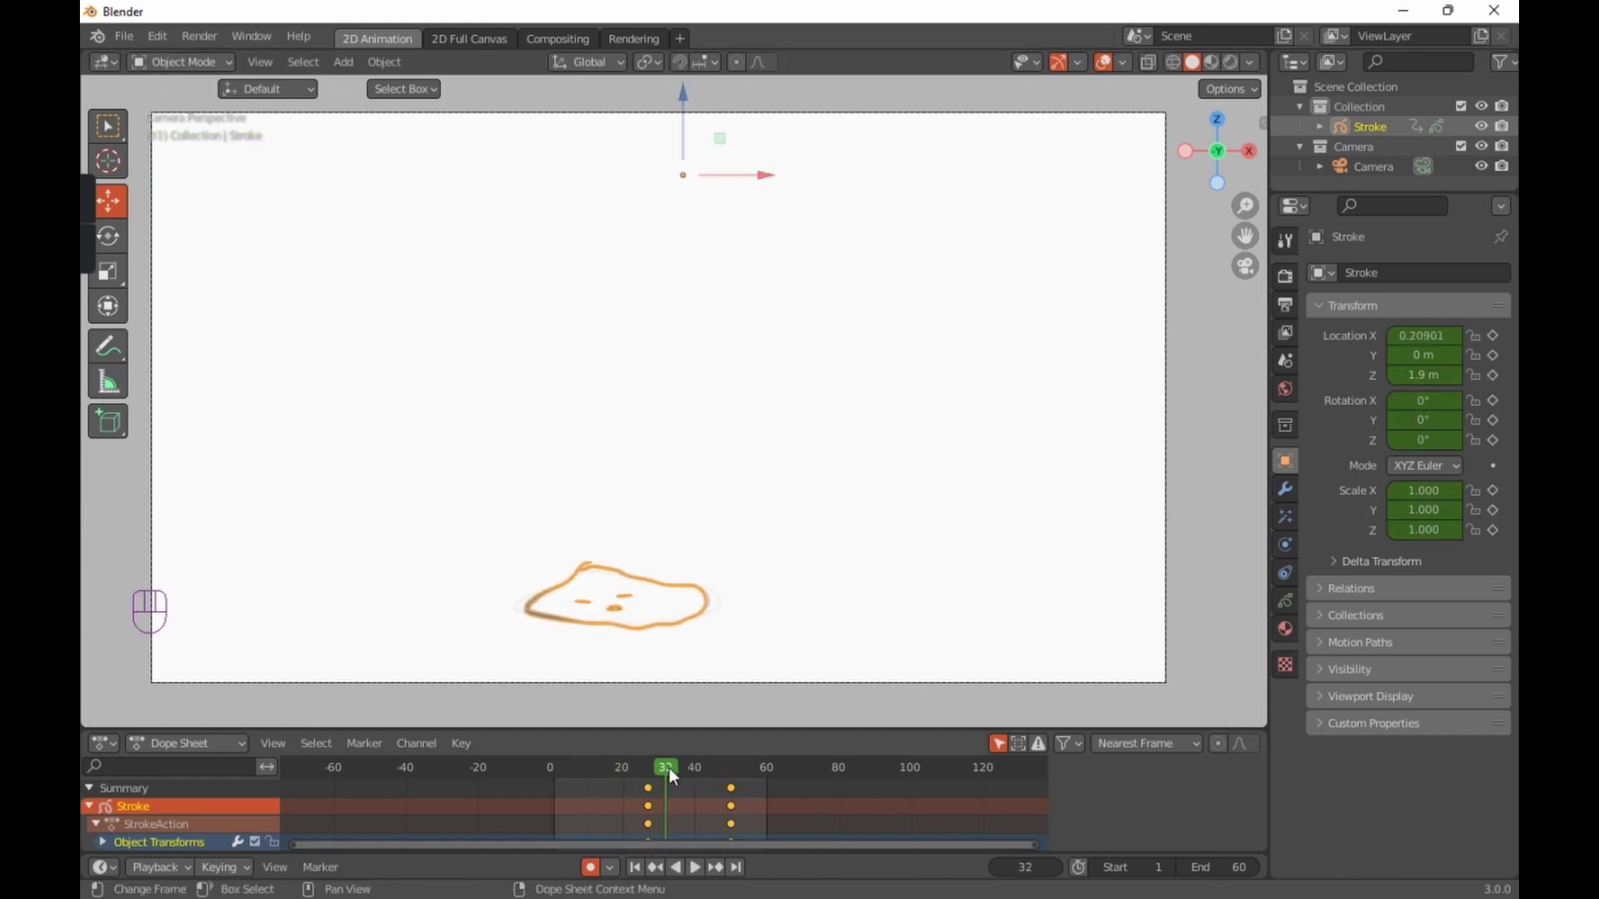
Step: Show the drawing's frame keys in Grease Pencil mode of the animation editor and scrub to frame 41
{"action": "left_click", "coordinate": [206, 743]}
{"action": "left_click", "coordinate": [207, 743]}
{"action": "left_click", "coordinate": [207, 743]}
{"action": "left_click", "coordinate": [206, 743]}
{"action": "left_click", "coordinate": [173, 748]}
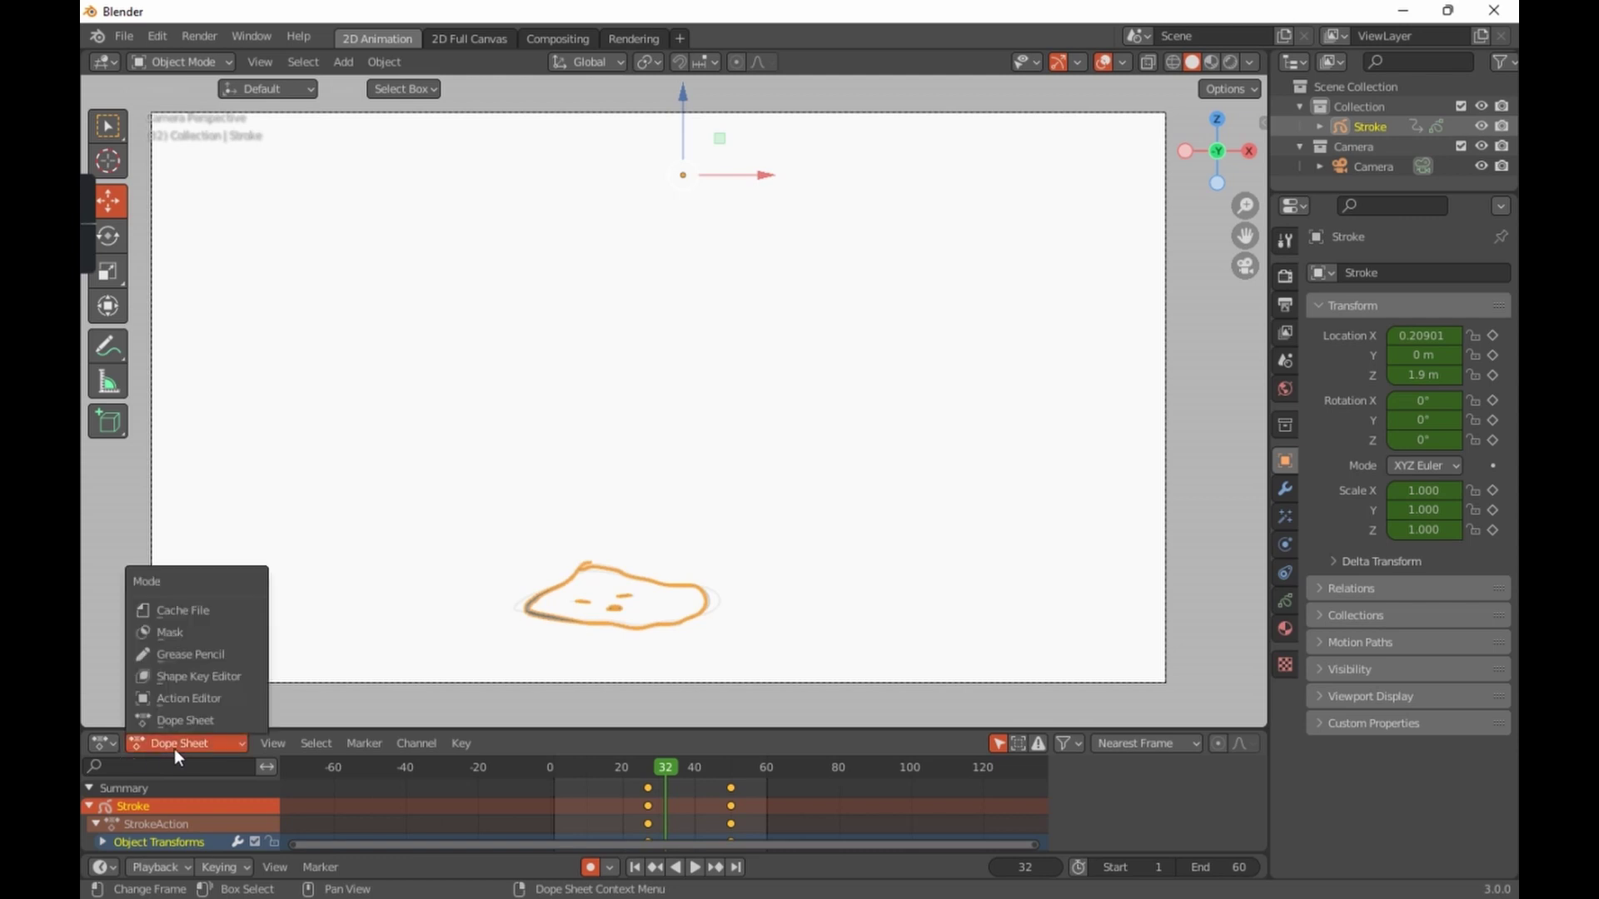
{"action": "left_click", "coordinate": [183, 656]}
{"action": "mouse_move", "coordinate": [667, 788]}
{"action": "left_mouse_down"}
{"action": "mouse_move", "coordinate": [648, 773]}
{"action": "mouse_move", "coordinate": [583, 797]}
{"action": "mouse_move", "coordinate": [701, 793]}
{"action": "left_mouse_up"}
{"action": "scroll", "coordinate": [704, 831], "scroll_direction": "up", "scroll_amount": 1}
{"action": "scroll", "coordinate": [697, 819], "scroll_direction": "up", "scroll_amount": 1, "text": "shift"}
Step: Return the animation editor to Dope Sheet mode to show the object's transform keyframes
{"action": "left_click", "coordinate": [226, 747]}
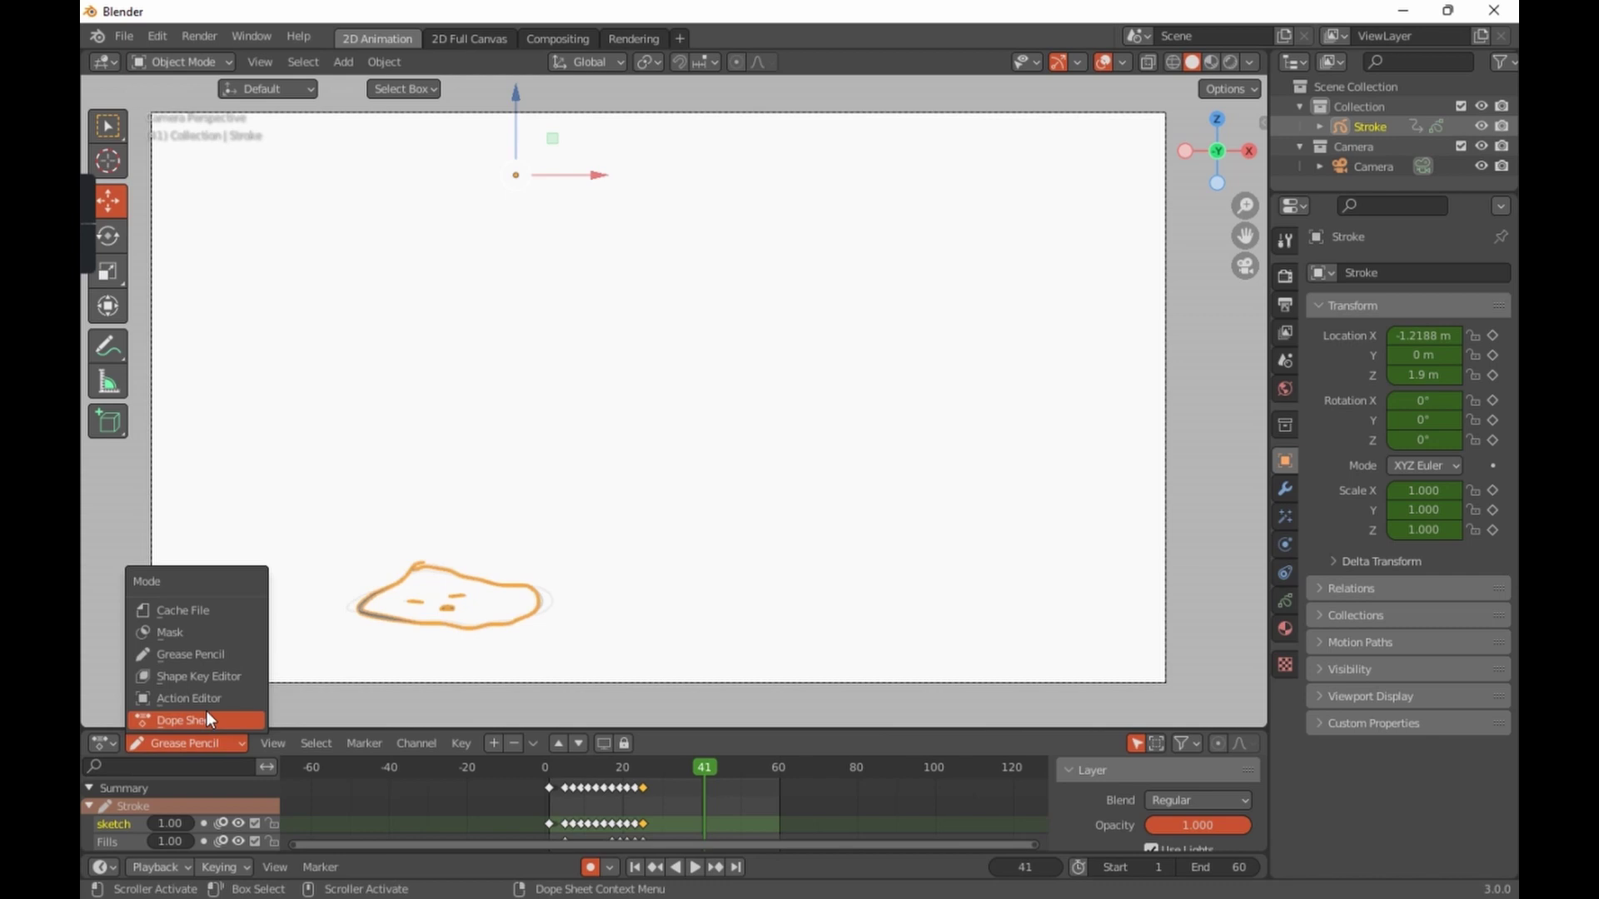
{"action": "left_click", "coordinate": [193, 742]}
{"action": "left_click", "coordinate": [193, 743]}
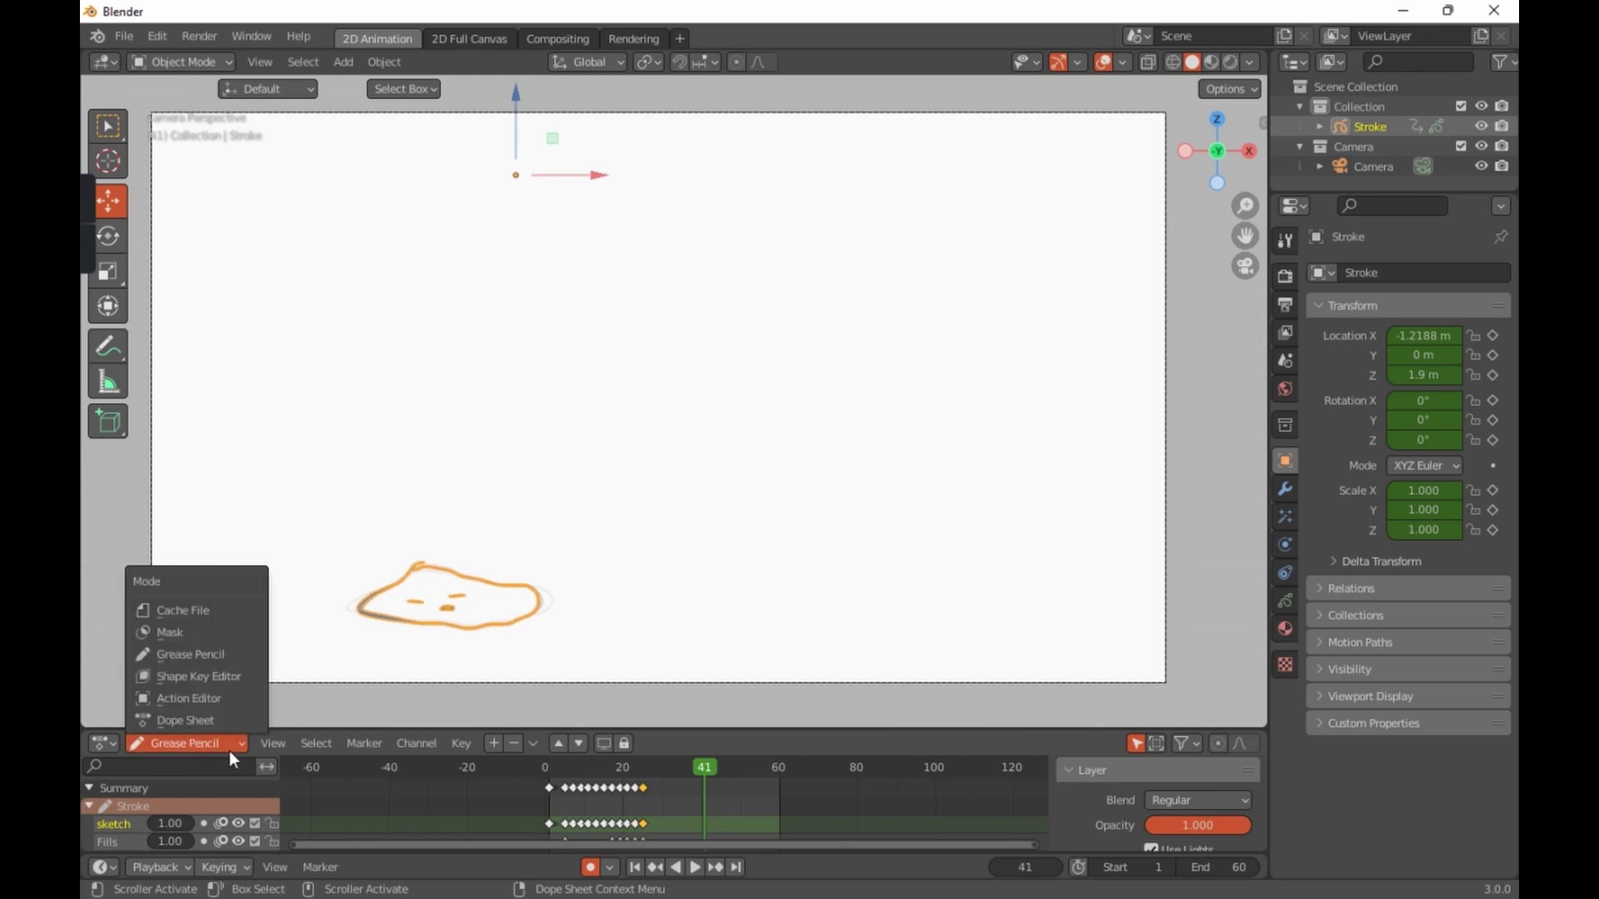
{"action": "left_click", "coordinate": [196, 721]}
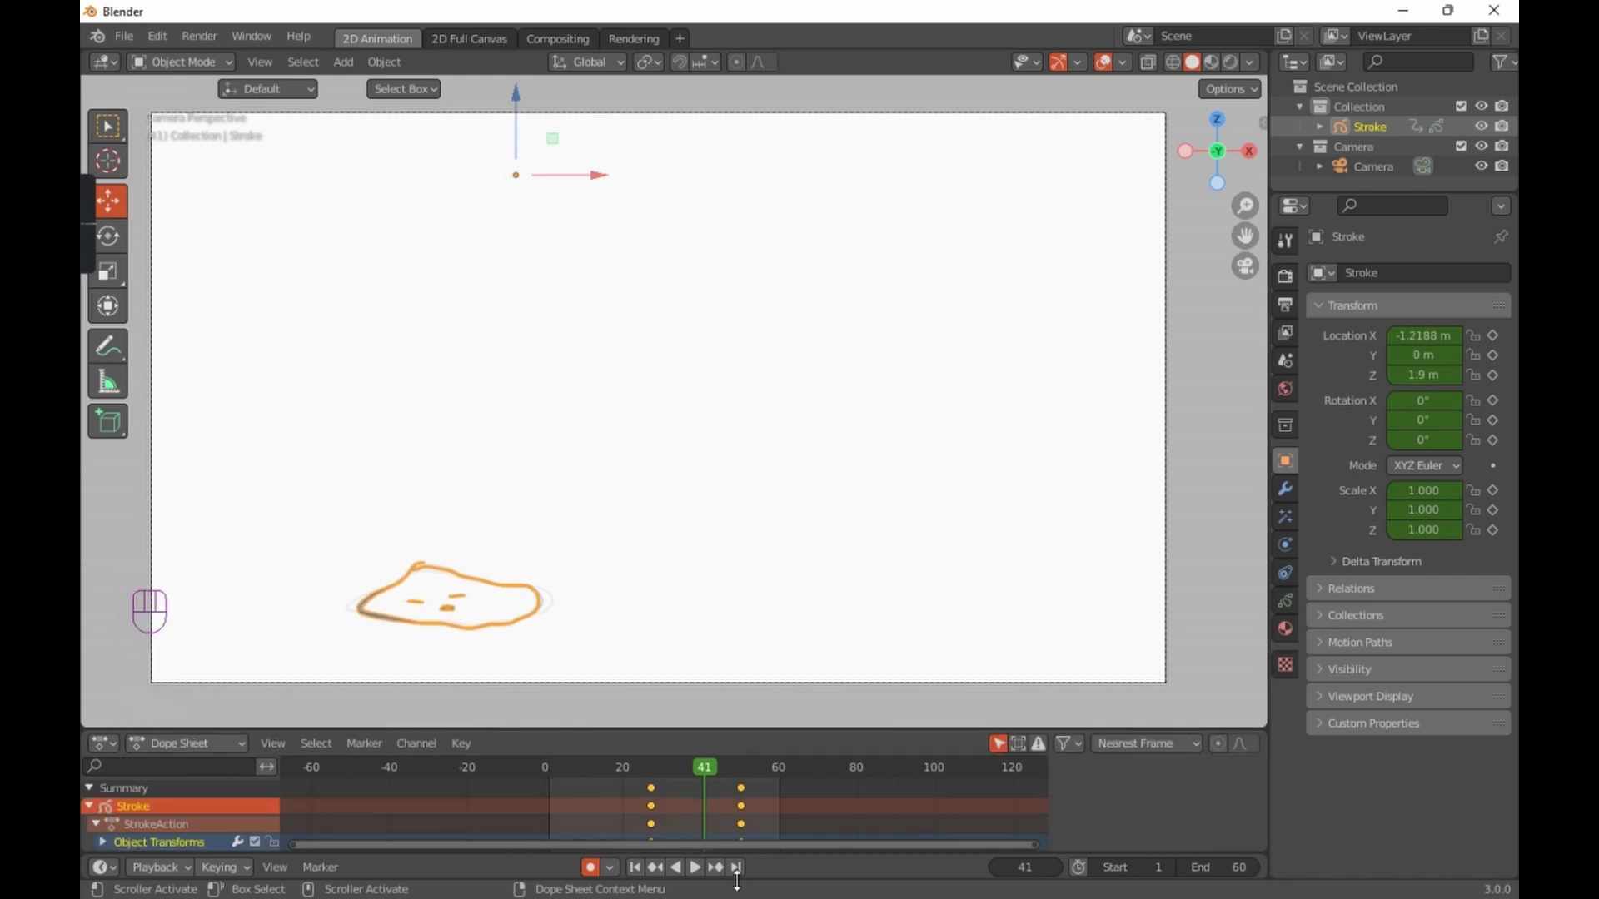
Step: Set the interpolation mode of the Stroke object's transform keyframes to Constant
{"action": "mouse_move", "coordinate": [681, 775]}
{"action": "left_mouse_down"}
{"action": "mouse_move", "coordinate": [610, 776]}
{"action": "mouse_move", "coordinate": [744, 772]}
{"action": "mouse_move", "coordinate": [627, 791]}
{"action": "mouse_move", "coordinate": [748, 792]}
{"action": "mouse_move", "coordinate": [629, 808]}
{"action": "left_mouse_up"}
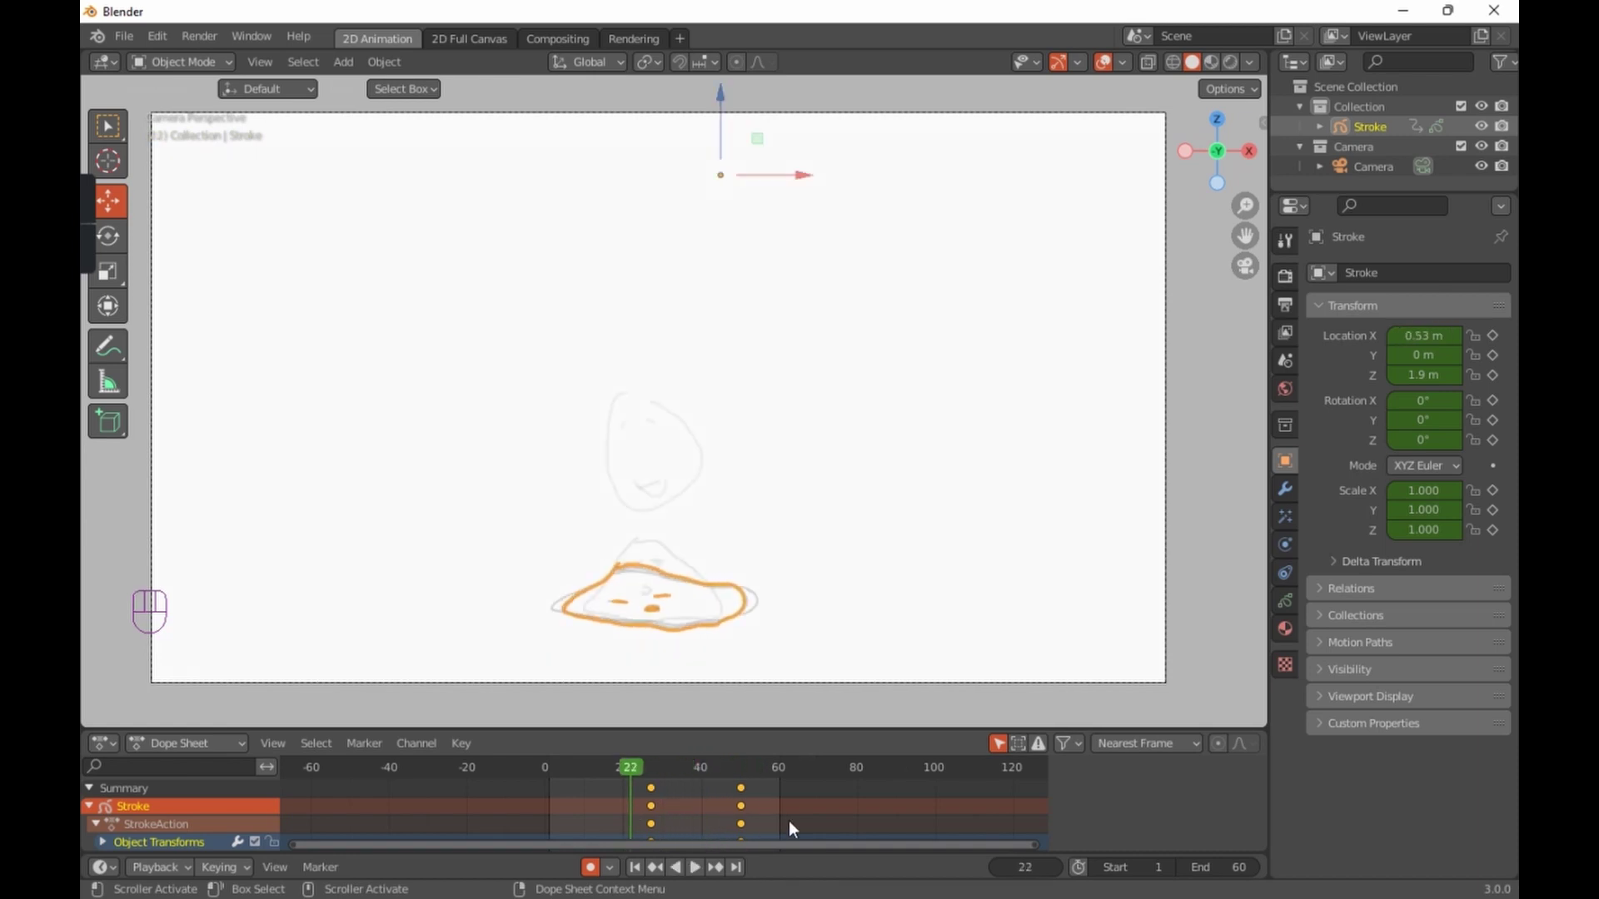
{"action": "right_click", "coordinate": [741, 807]}
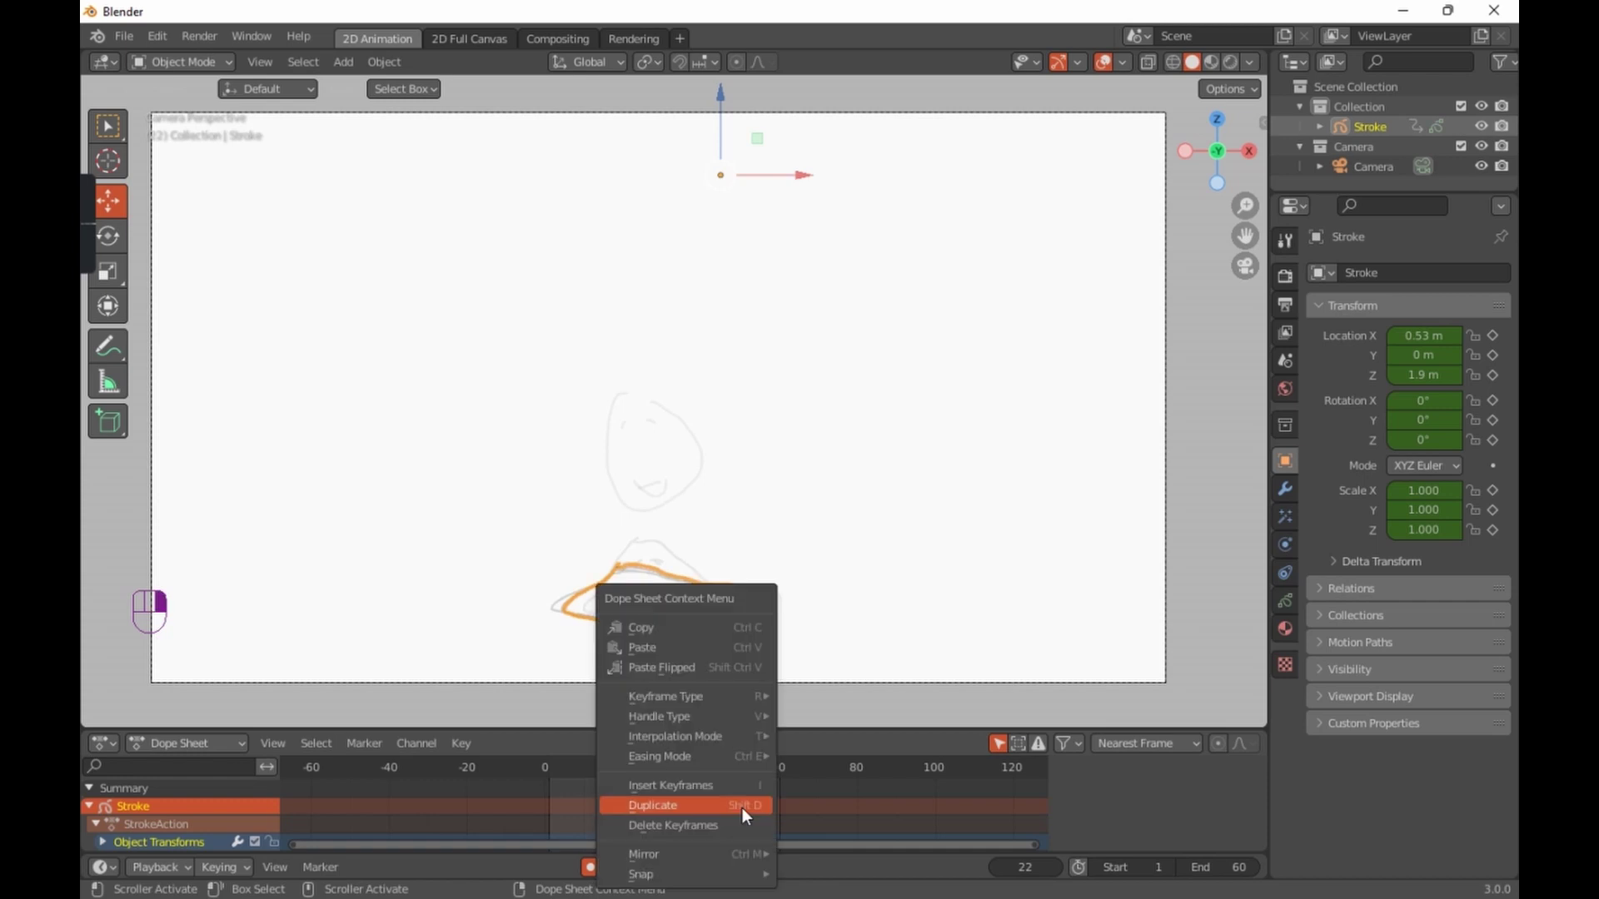
{"action": "mouse_move", "coordinate": [717, 738]}
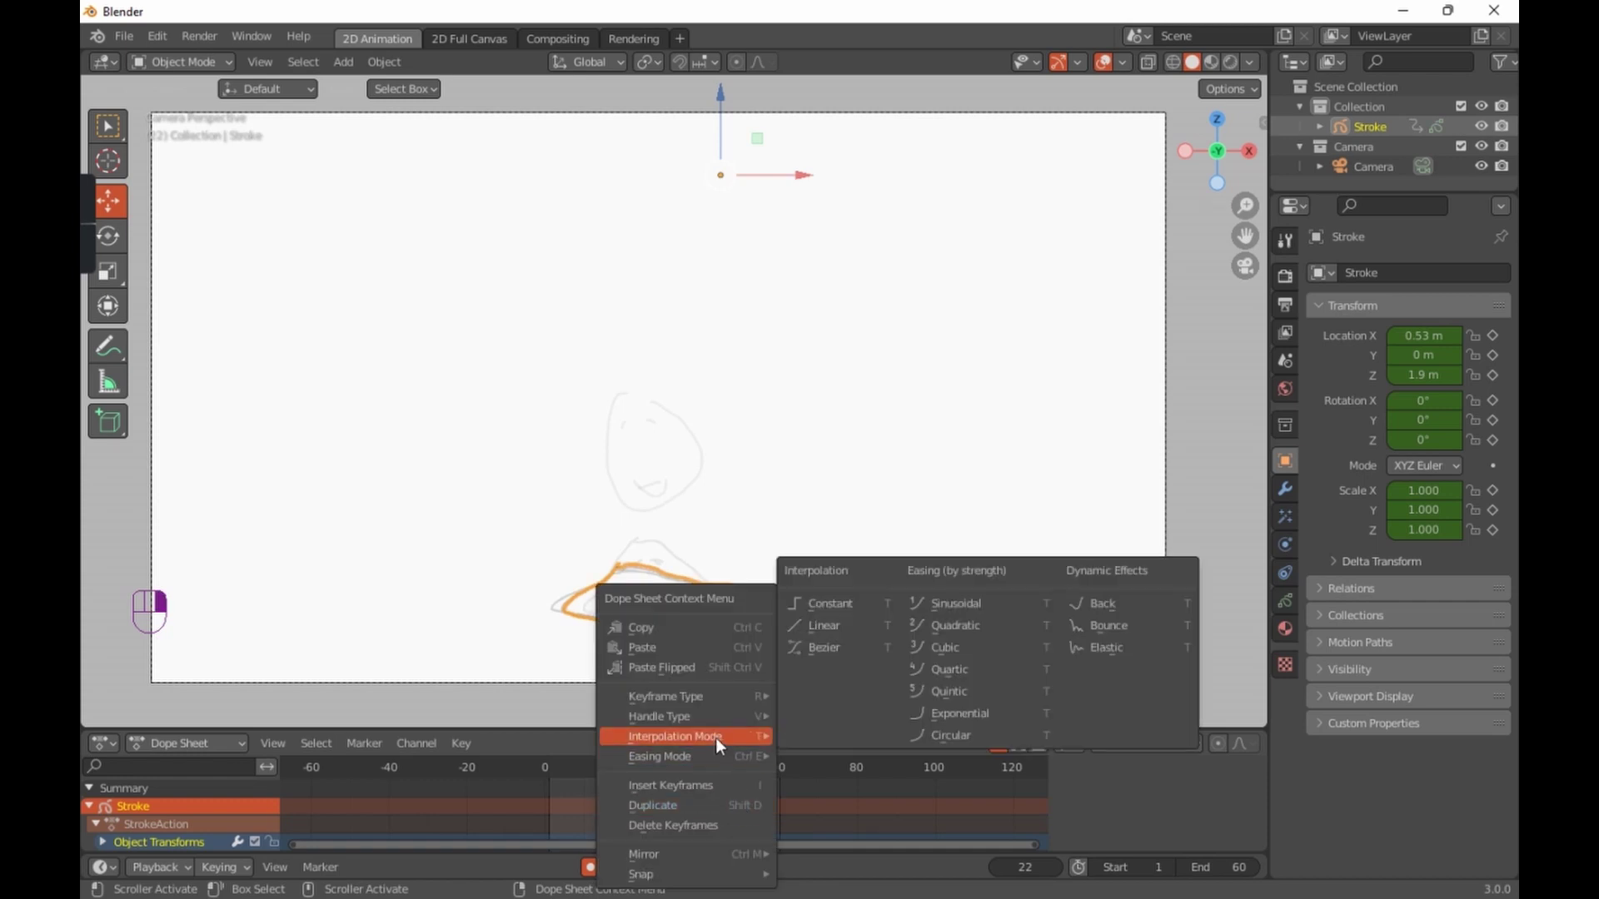
{"action": "left_click", "coordinate": [821, 597]}
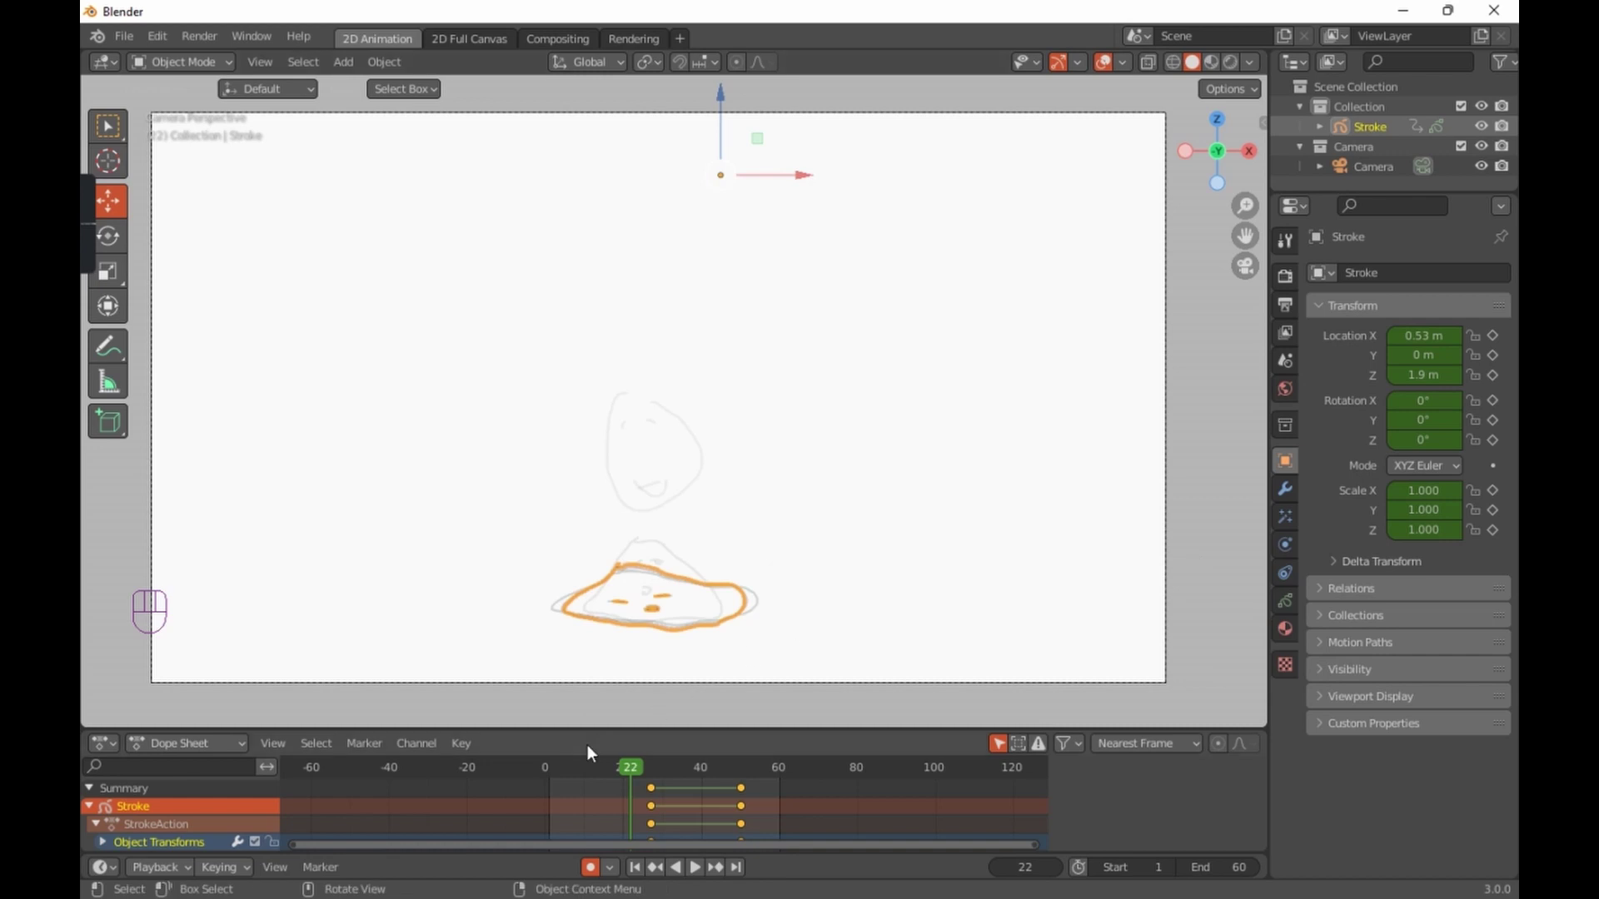
{"action": "key", "text": "v"}
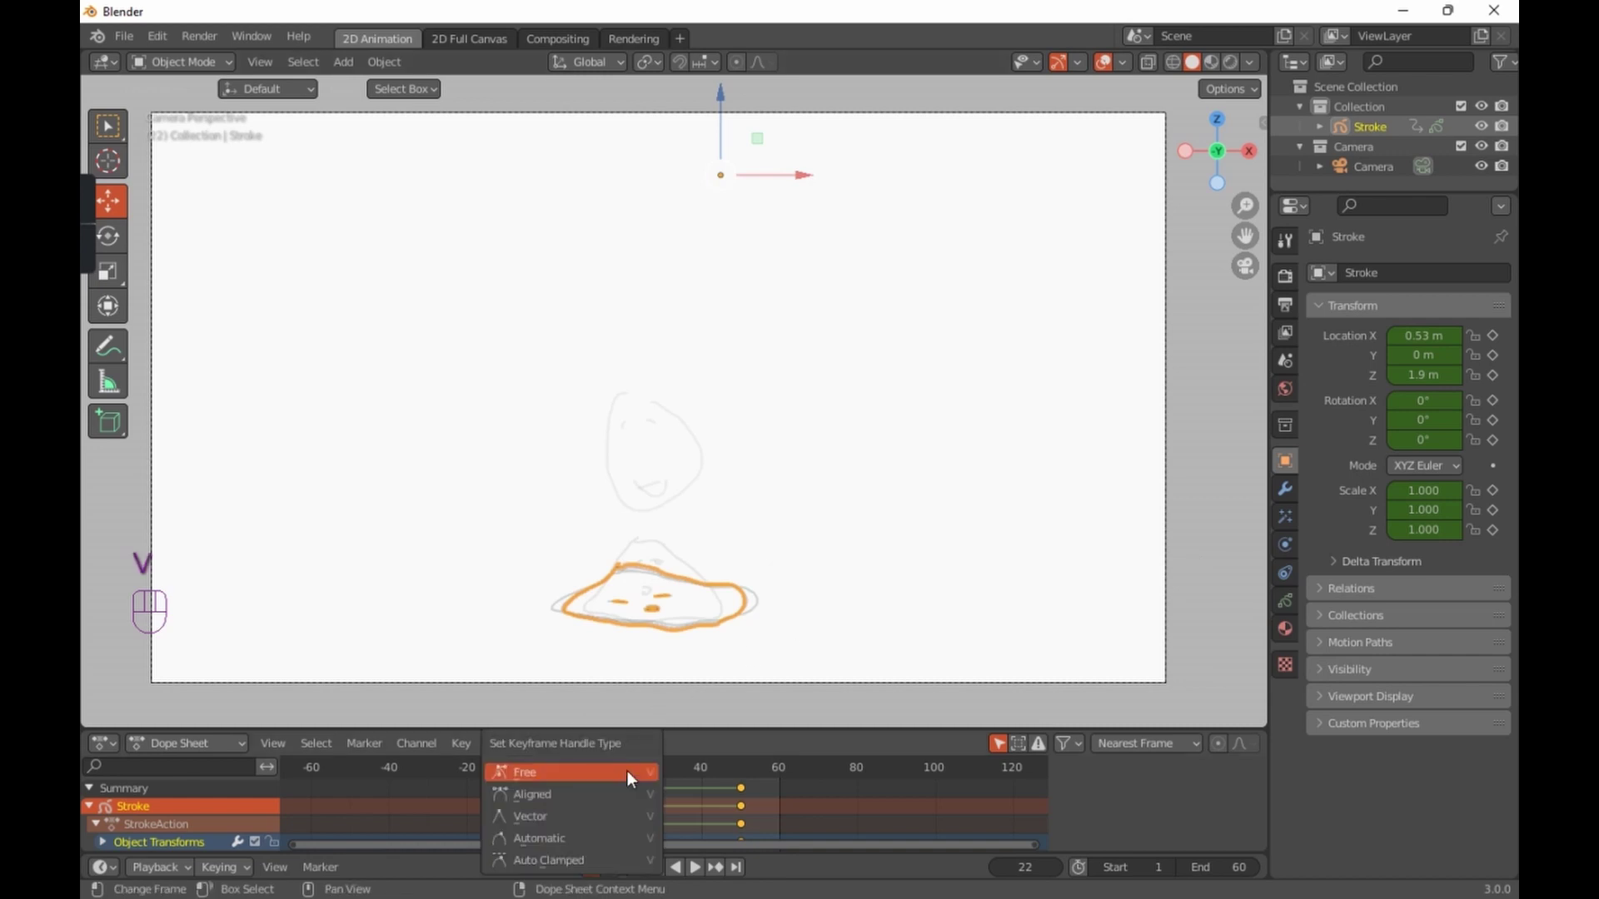
{"action": "left_click", "coordinate": [704, 776]}
Step: Play the animation to check the motion with Constant interpolation
{"action": "key", "text": "space"}
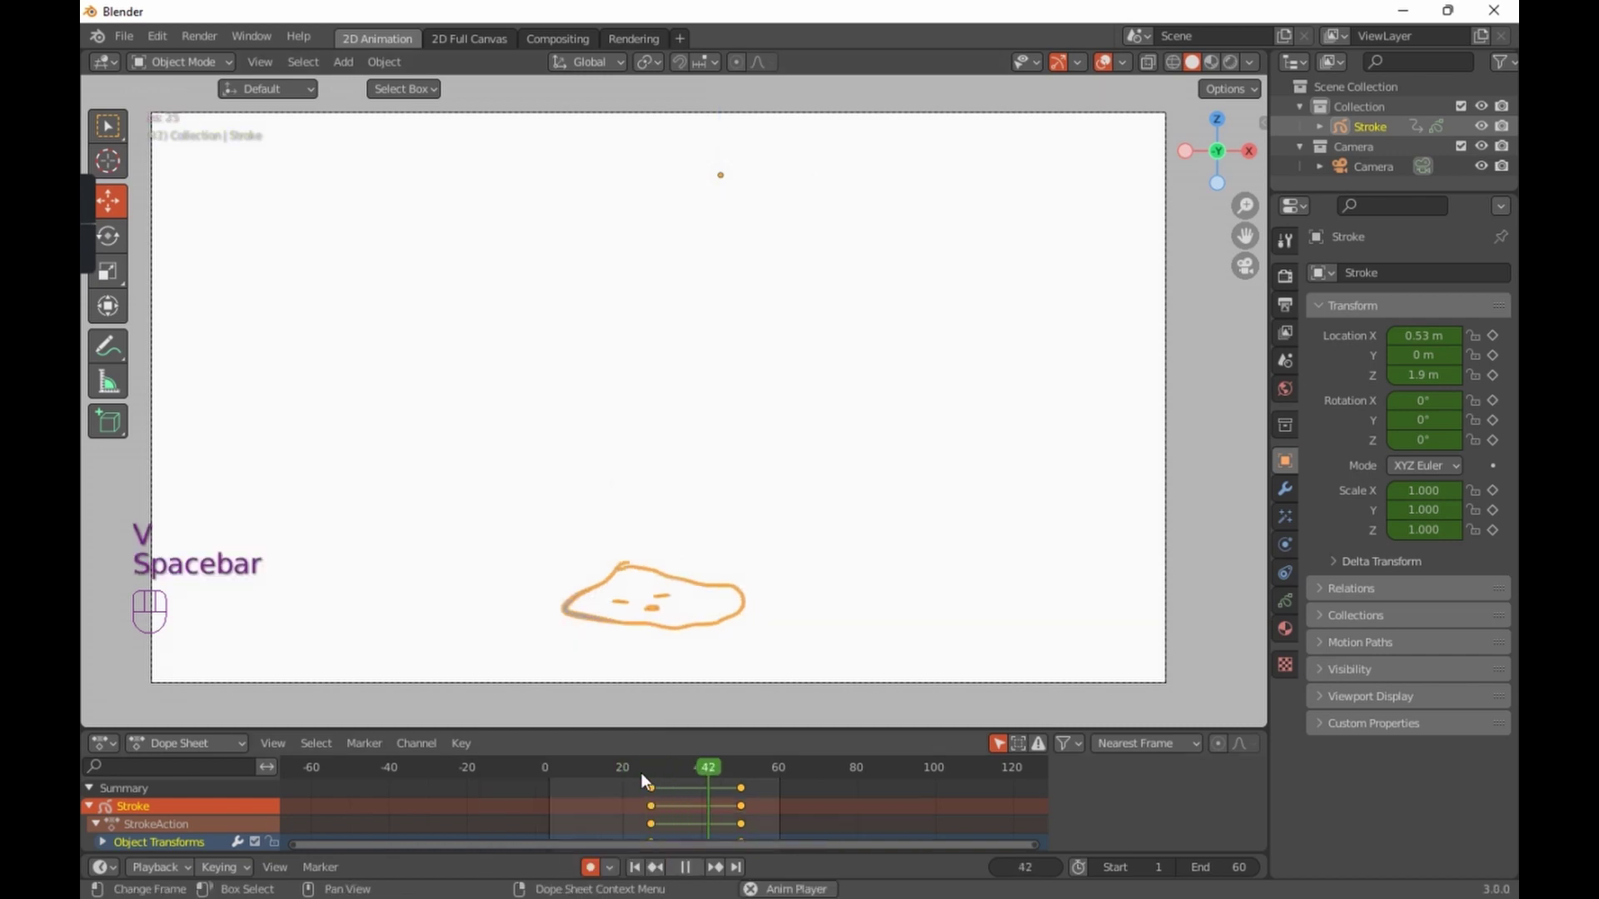
{"action": "key", "text": "space"}
{"action": "key", "text": "space"}
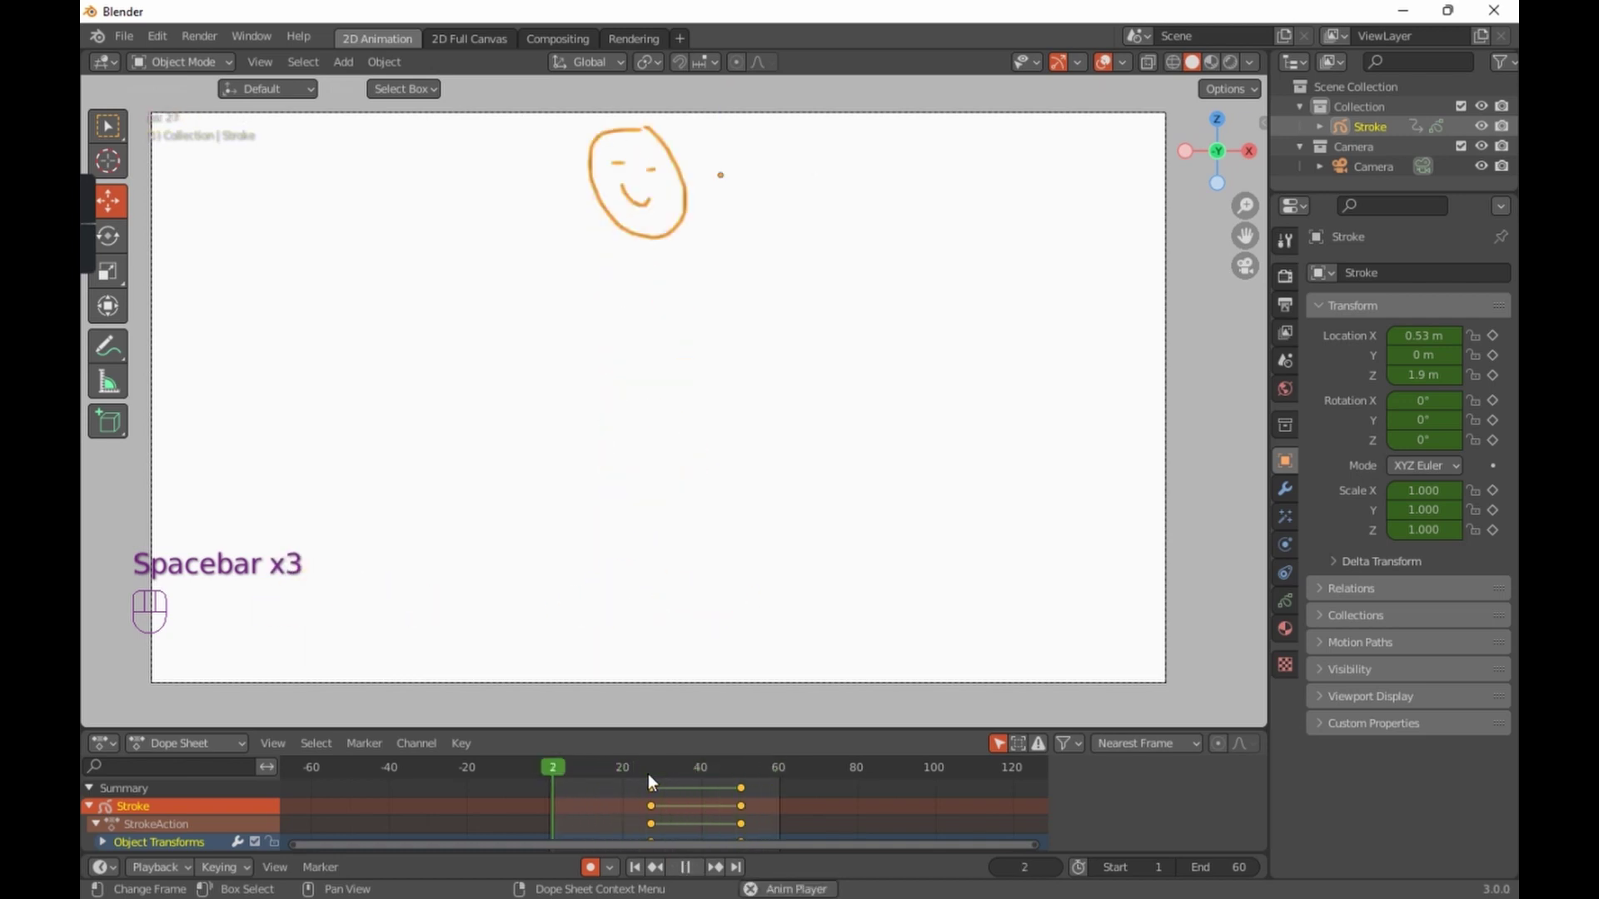
{"action": "key", "text": "space"}
Step: Set the interpolation mode of the Stroke object's transform keyframes to Linear
{"action": "right_click", "coordinate": [667, 798]}
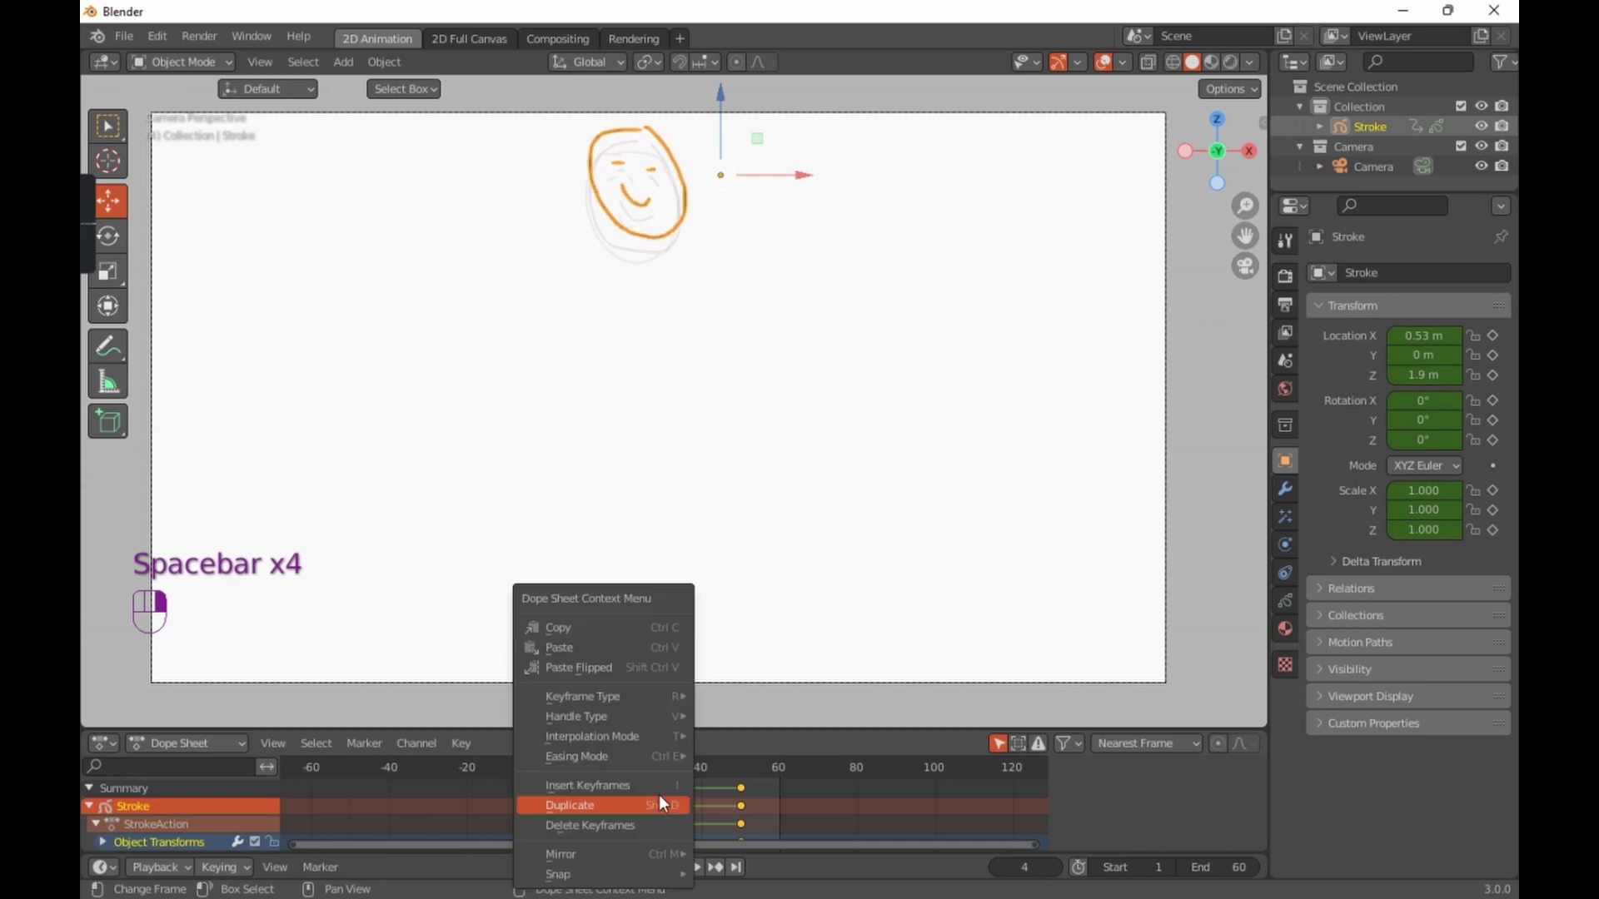
{"action": "mouse_move", "coordinate": [648, 737]}
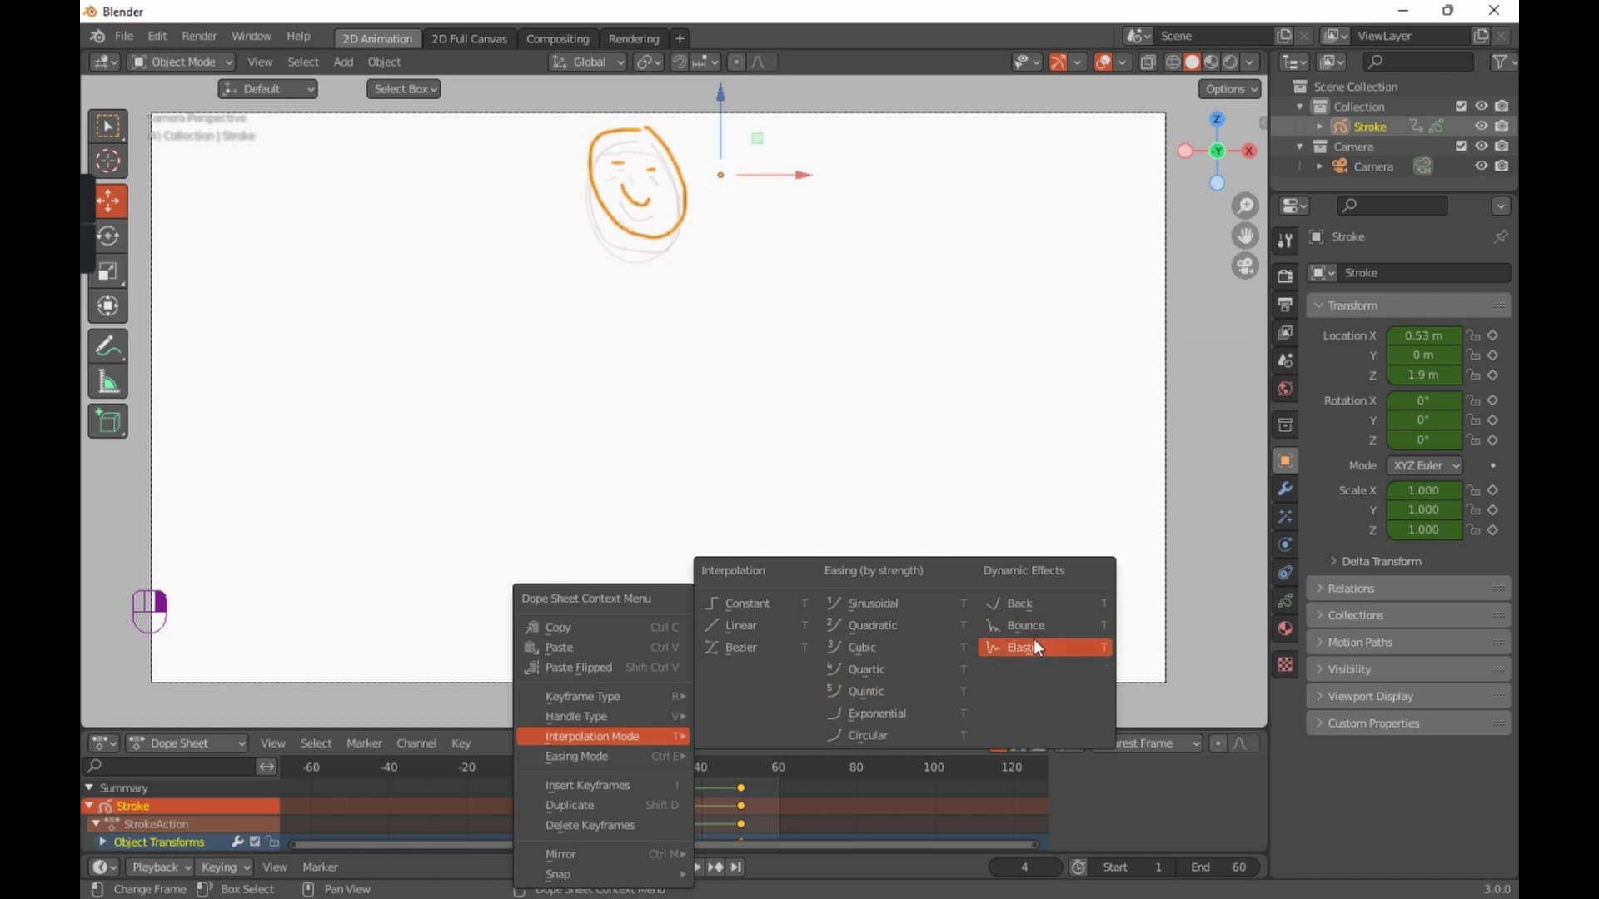
{"action": "left_click", "coordinate": [767, 632]}
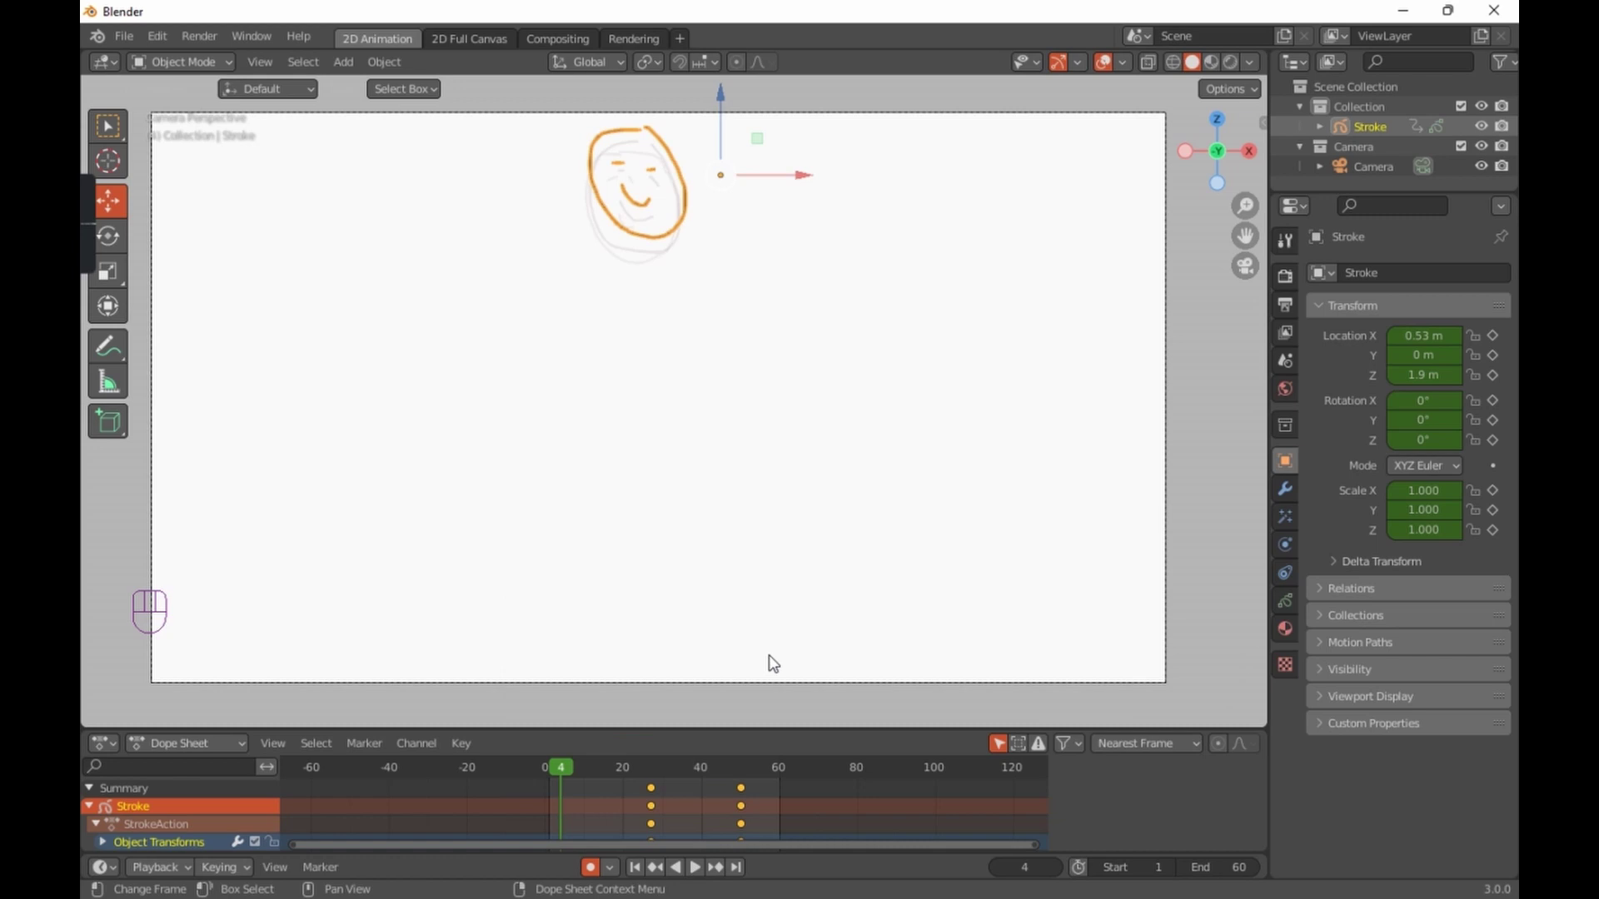
Step: Play the animation with the linear motion, and set the scene's end frame to 100
{"action": "key", "text": "space"}
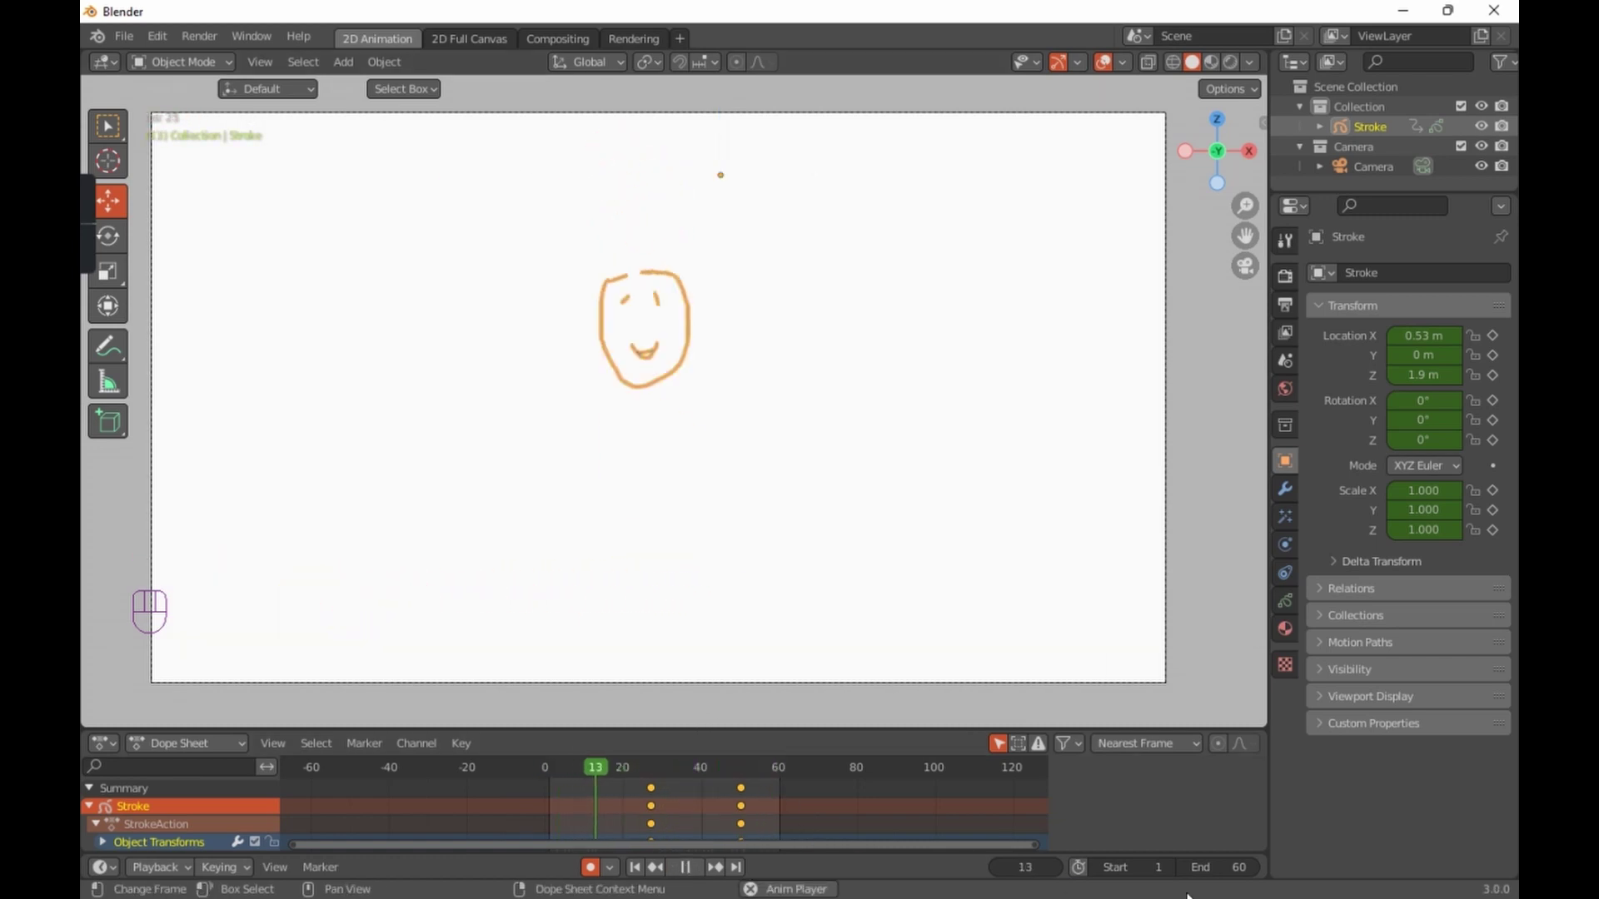
{"action": "key", "text": "space"}
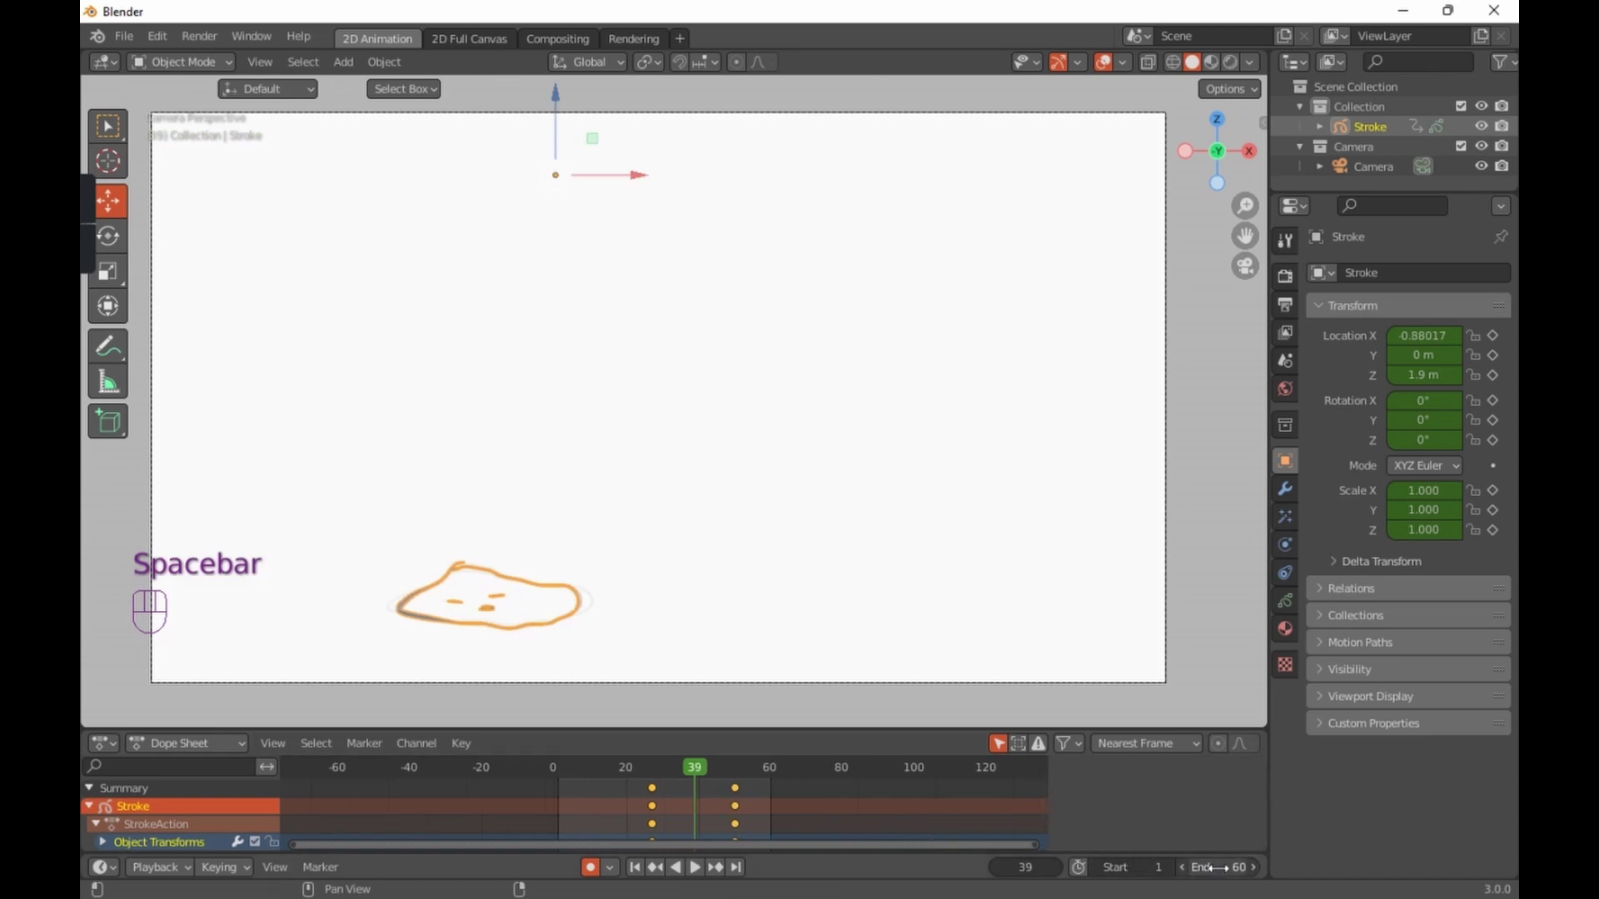
{"action": "mouse_move", "coordinate": [1217, 869]}
{"action": "left_mouse_down"}
{"action": "mouse_move", "coordinate": [1281, 869]}
{"action": "mouse_move", "coordinate": [1215, 870]}
{"action": "mouse_move", "coordinate": [1239, 869]}
{"action": "left_mouse_up"}
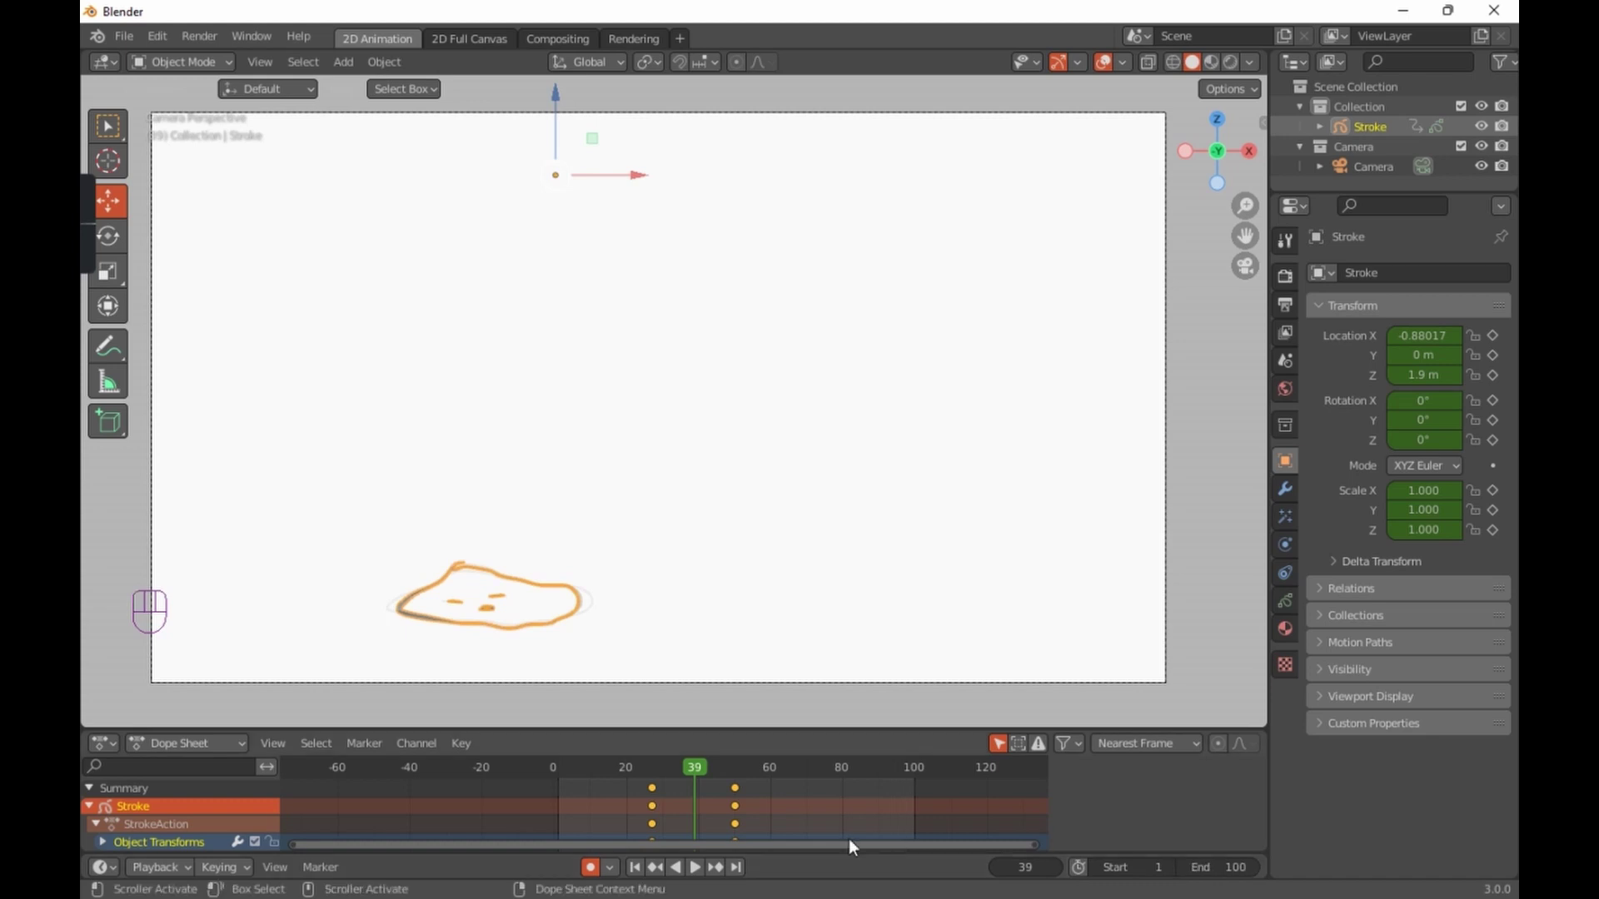
Step: Try moving the Stroke object along the X axis at frame 74
{"action": "mouse_move", "coordinate": [707, 767]}
{"action": "left_mouse_down"}
{"action": "mouse_move", "coordinate": [898, 768]}
{"action": "mouse_move", "coordinate": [714, 786]}
{"action": "mouse_move", "coordinate": [822, 772]}
{"action": "left_mouse_up"}
{"action": "key", "text": "g"}
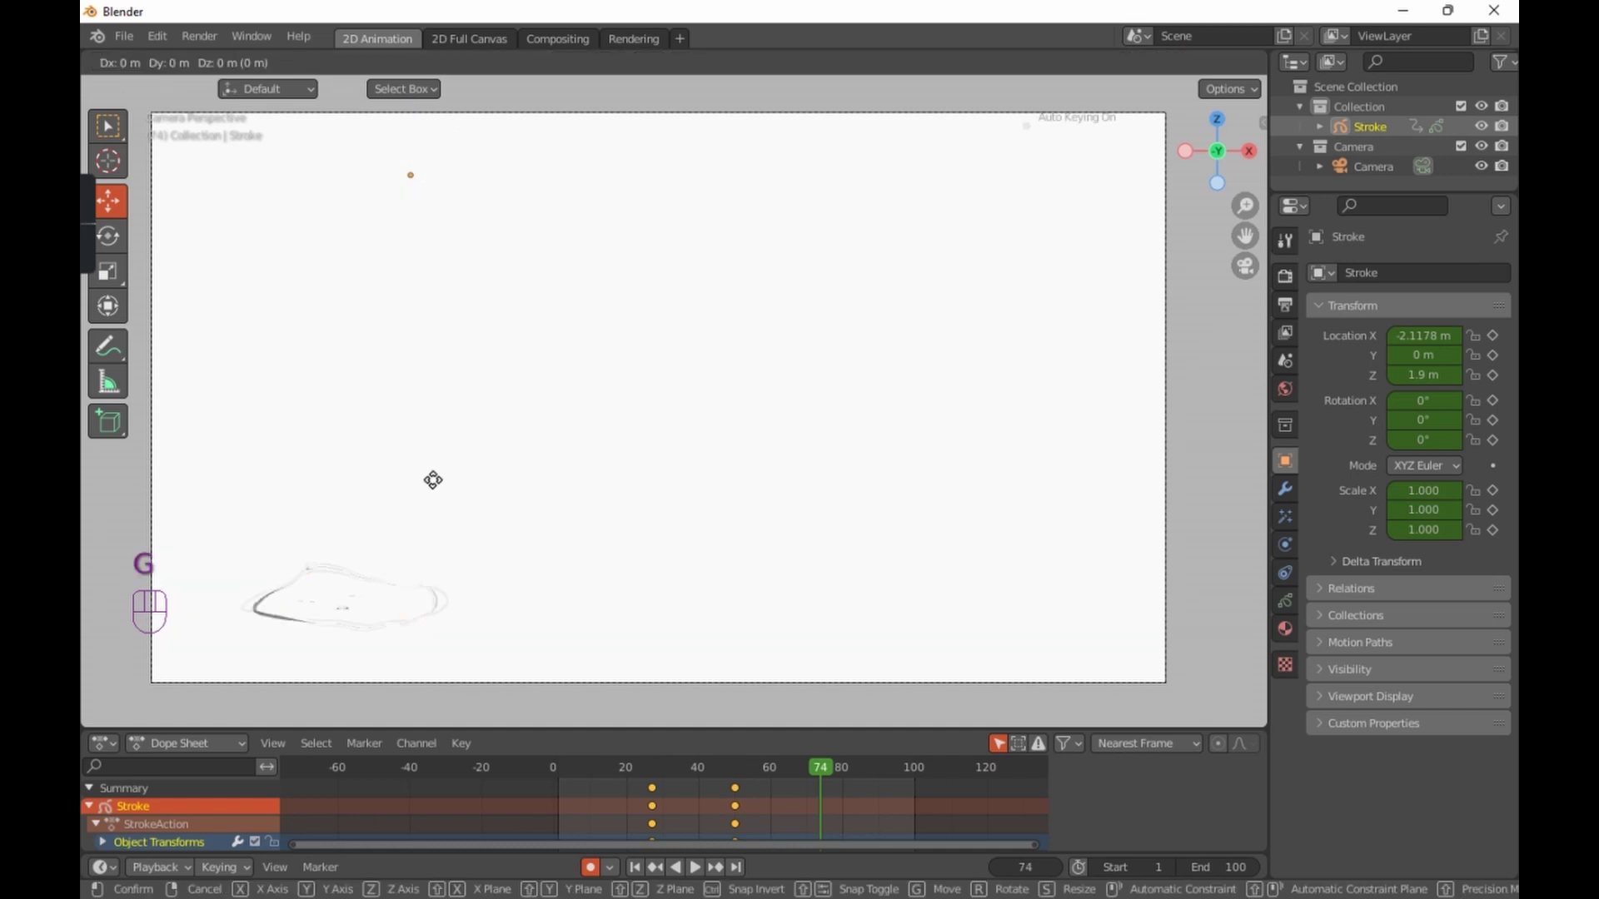
{"action": "key", "text": "y"}
{"action": "key", "text": "x"}
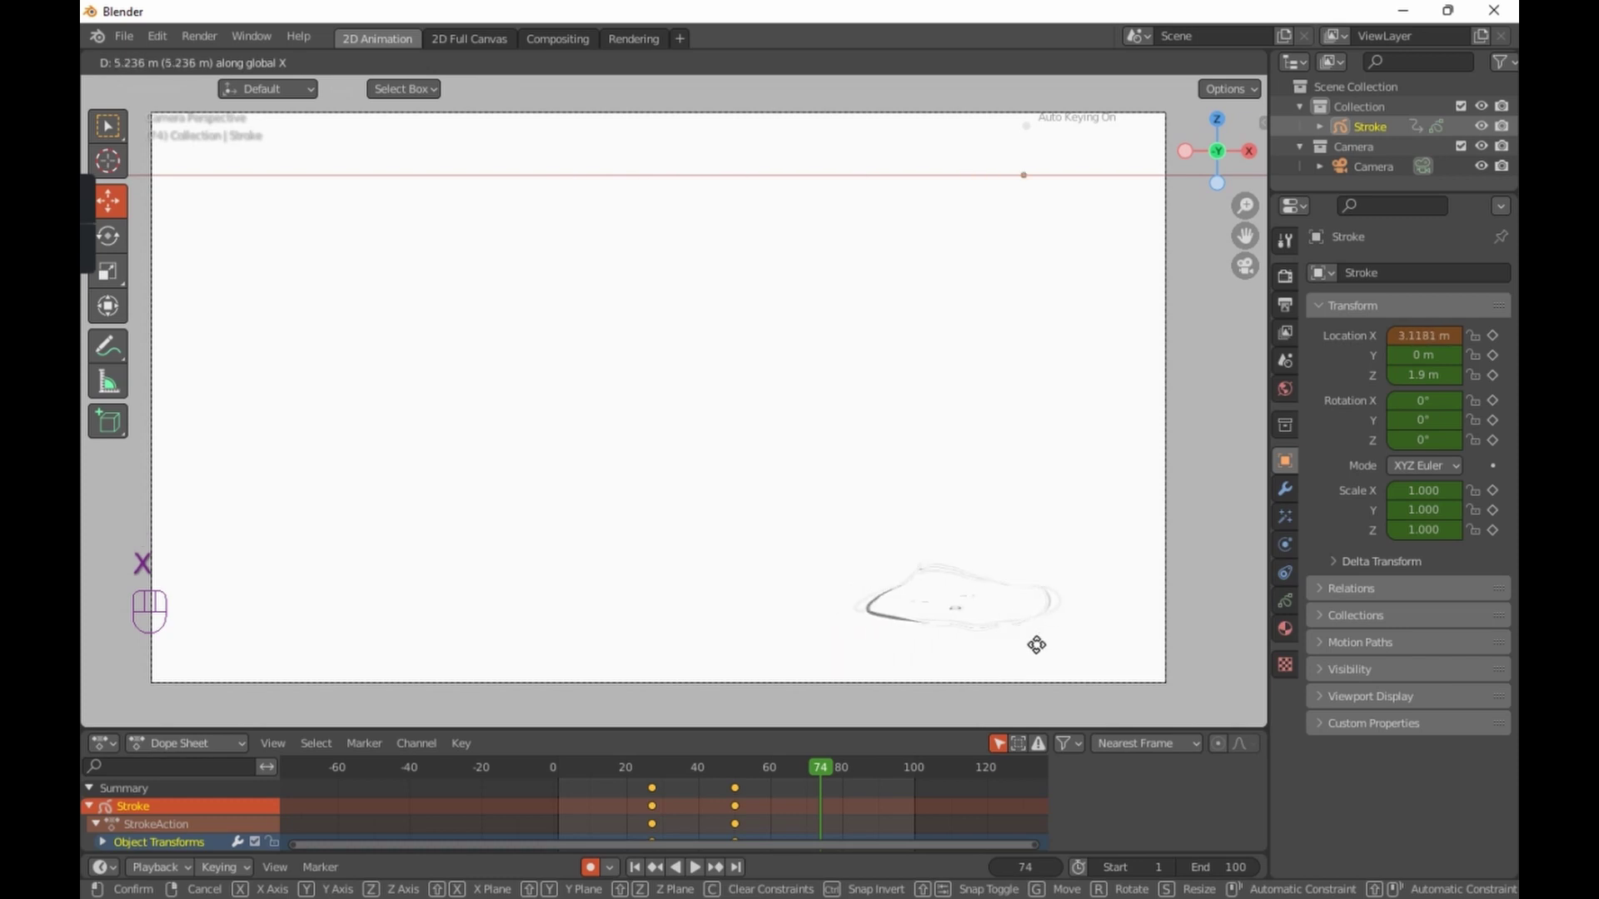
{"action": "right_click", "coordinate": [664, 580]}
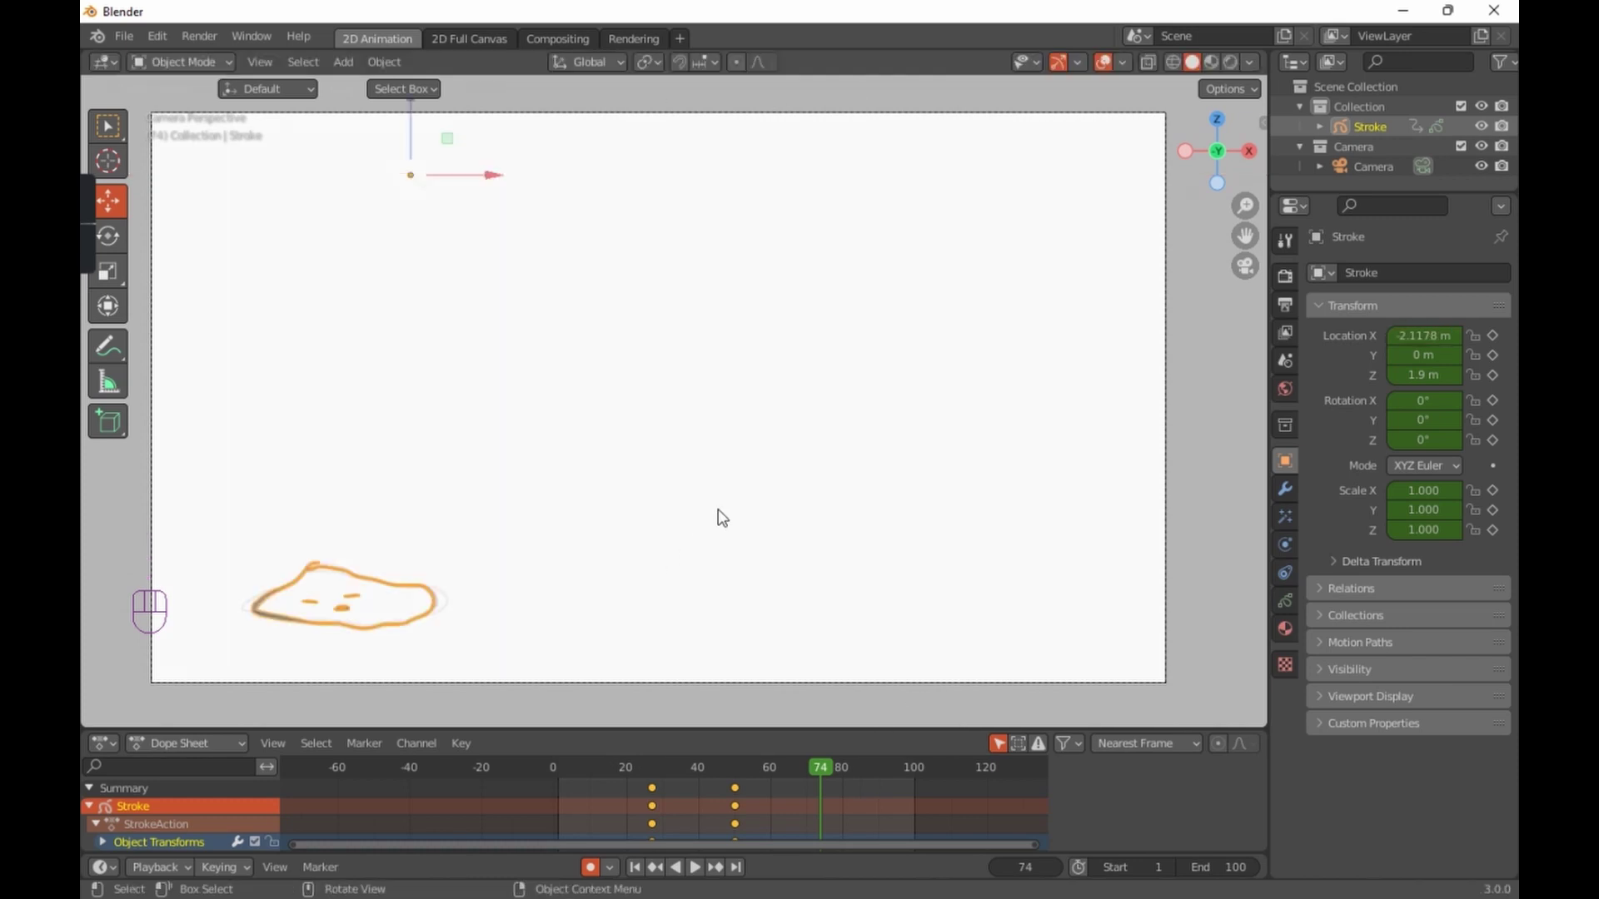
Step: At frame 74, move the Stroke object past the camera to X -0.04191 m and Y -13.029 m
{"action": "middle_click_drag", "start_coordinate": [877, 350], "coordinate": [678, 452]}
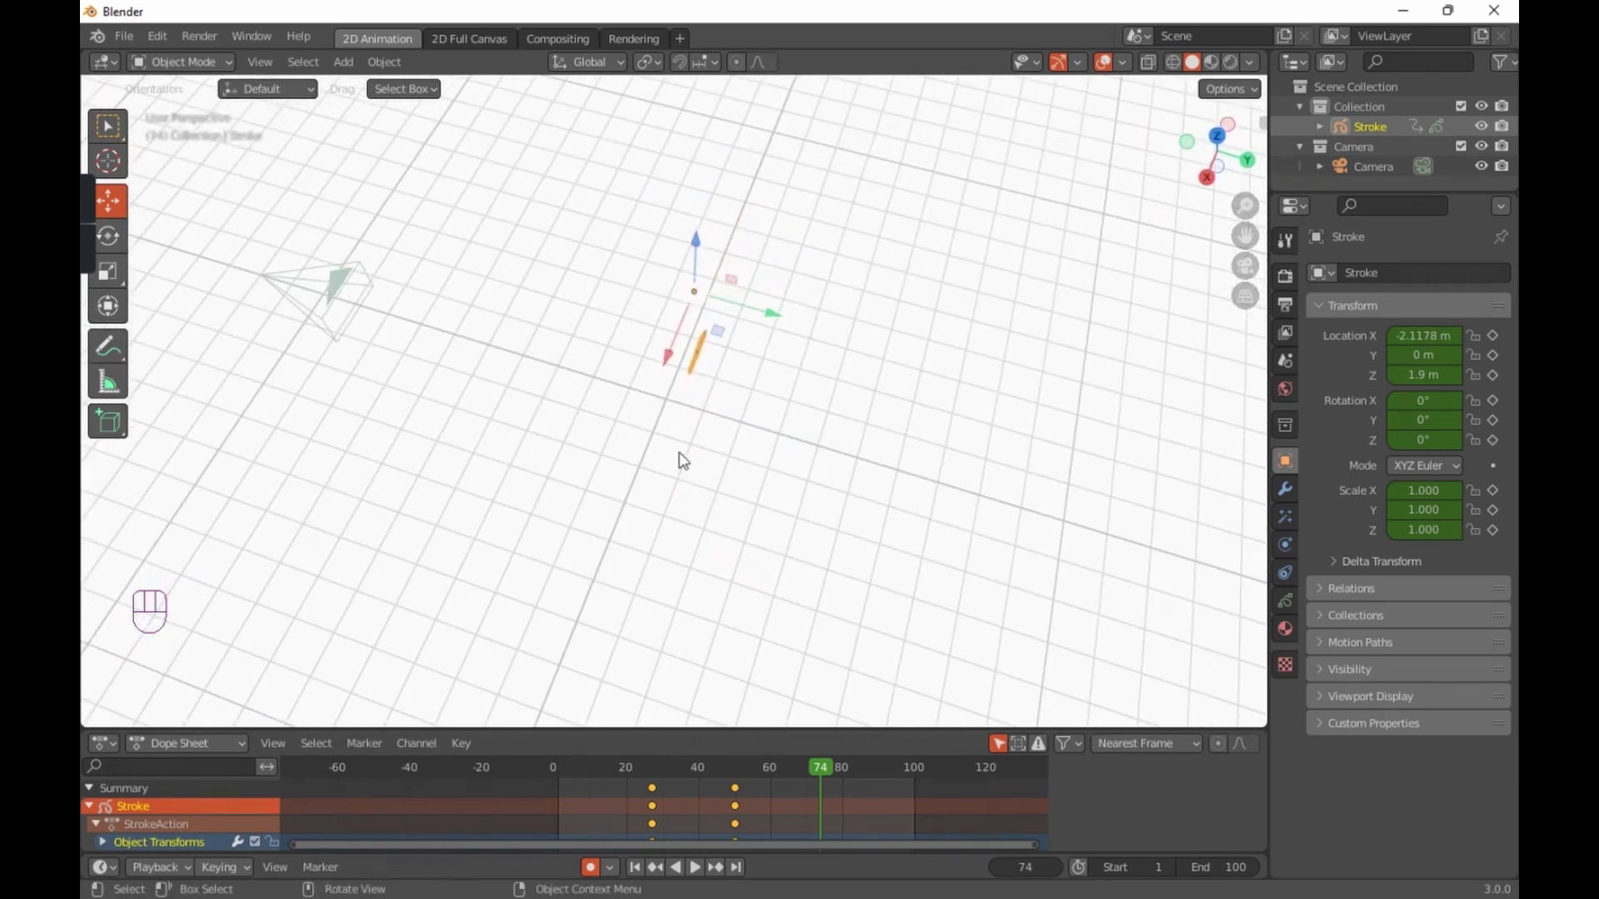
{"action": "mouse_move", "coordinate": [760, 314]}
{"action": "left_mouse_down"}
{"action": "mouse_move", "coordinate": [563, 295]}
{"action": "mouse_move", "coordinate": [489, 306]}
{"action": "mouse_move", "coordinate": [433, 358]}
{"action": "left_mouse_up"}
{"action": "mouse_move", "coordinate": [568, 328]}
{"action": "left_mouse_down"}
{"action": "mouse_move", "coordinate": [246, 267]}
{"action": "mouse_move", "coordinate": [259, 285]}
{"action": "left_mouse_up"}
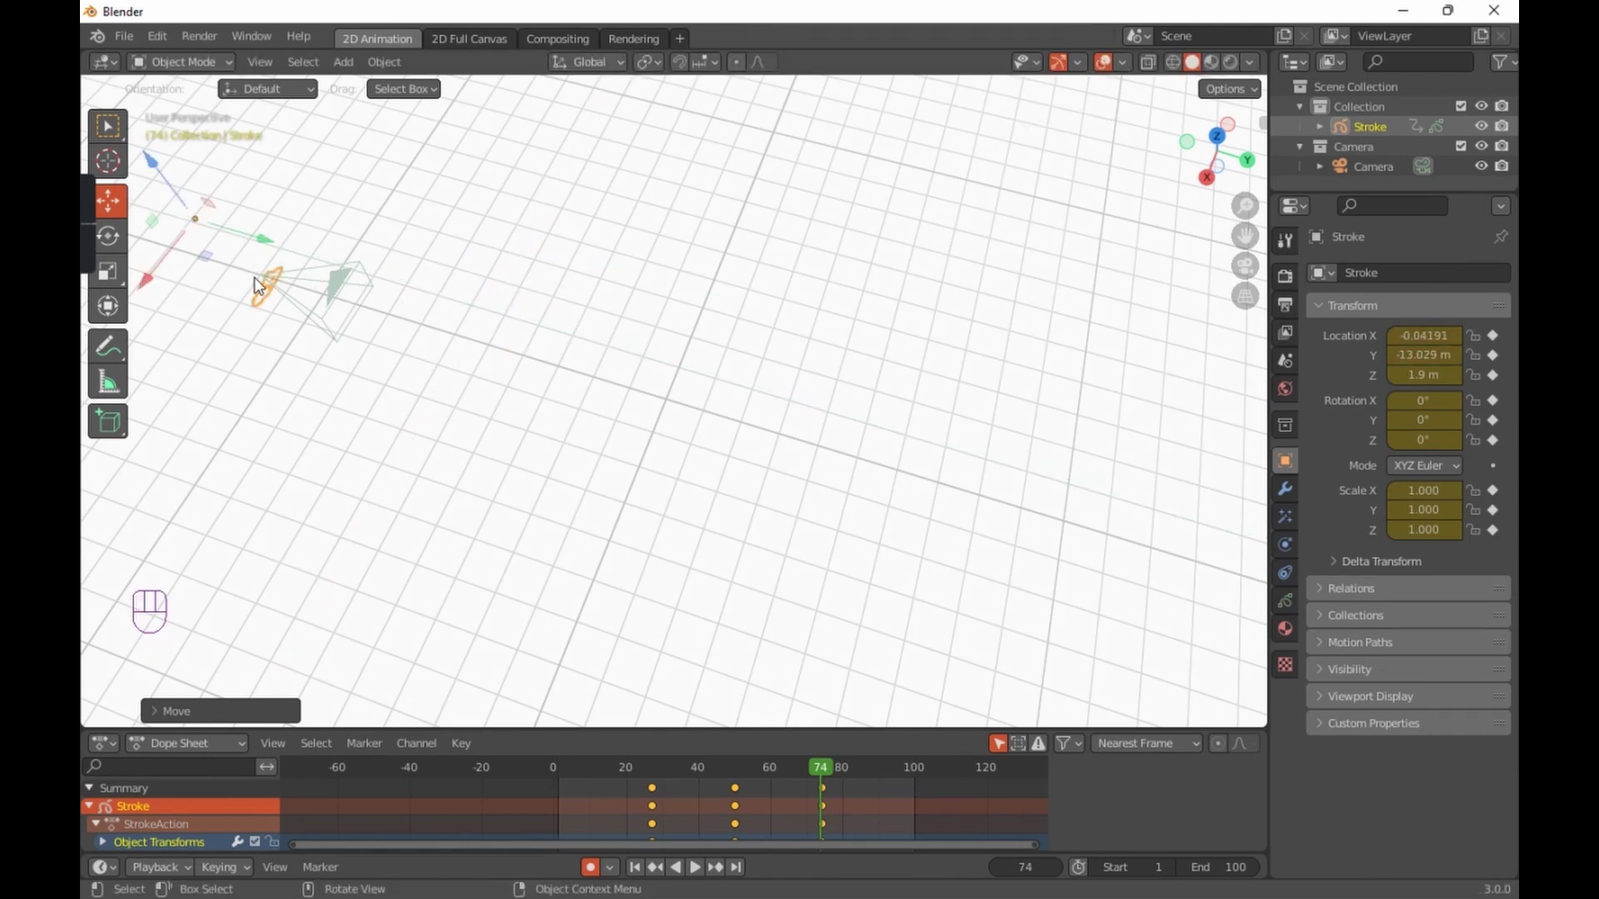
Step: Play the animation from its start through the camera view to check the new motion
{"action": "left_click", "coordinate": [1239, 268]}
{"action": "left_click_drag", "start_coordinate": [806, 759], "coordinate": [563, 758]}
{"action": "key", "text": "space"}
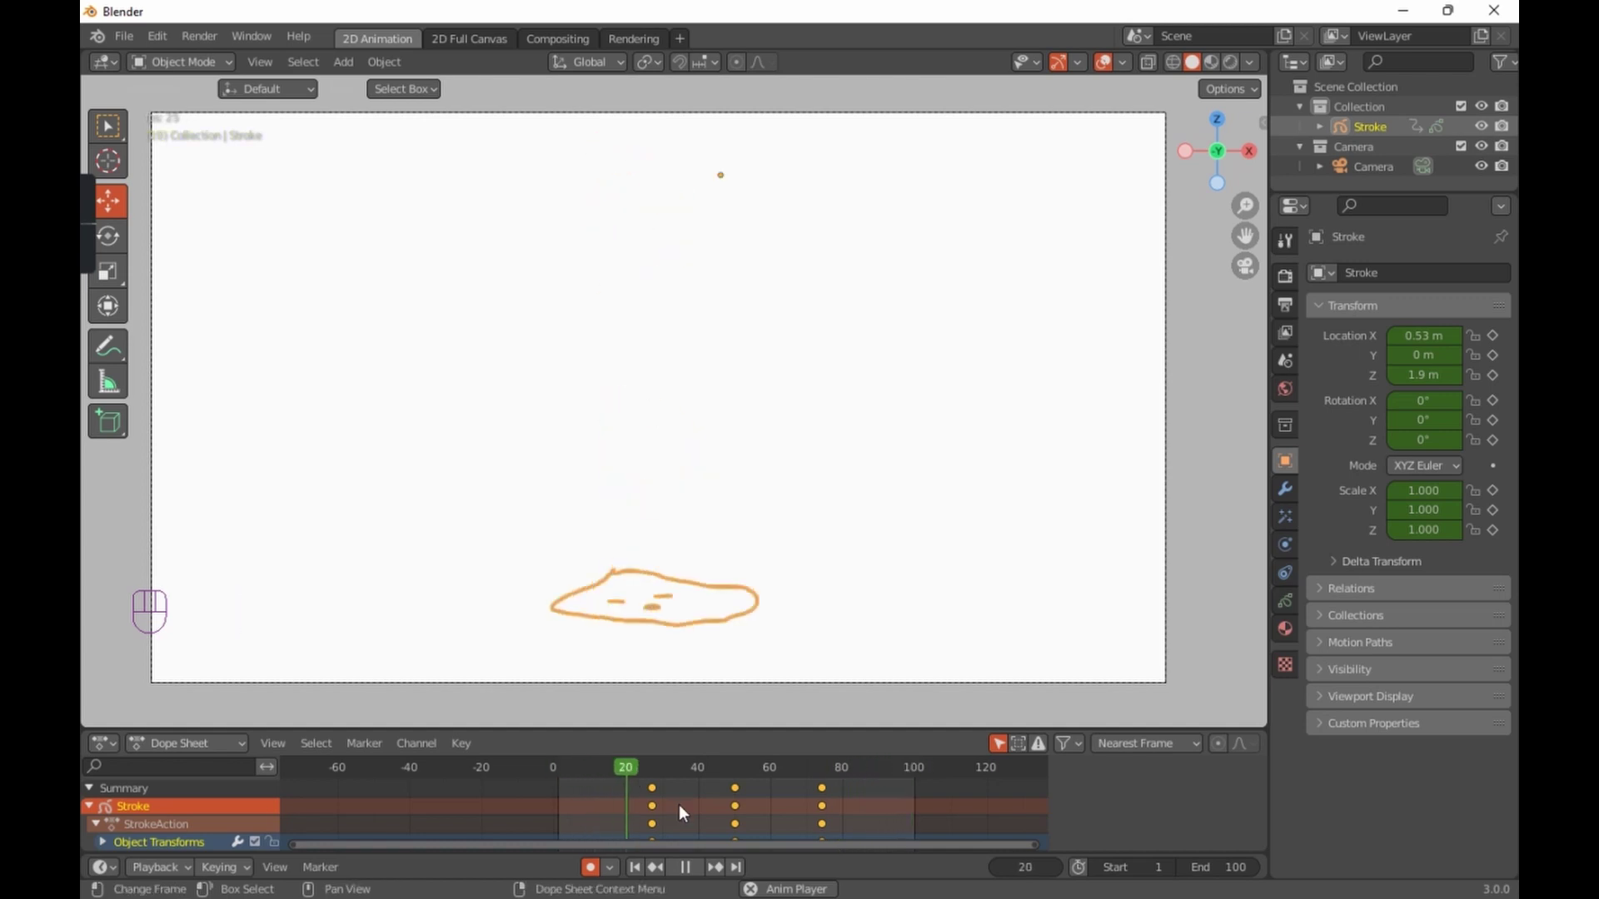
{"action": "key", "text": "space"}
Step: Undo the Stroke object's moves at frame 74 and go back to frame 39
{"action": "key", "text": "ctrl+z"}
{"action": "key", "text": "ctrl+z"}
{"action": "key", "text": "ctrl+z"}
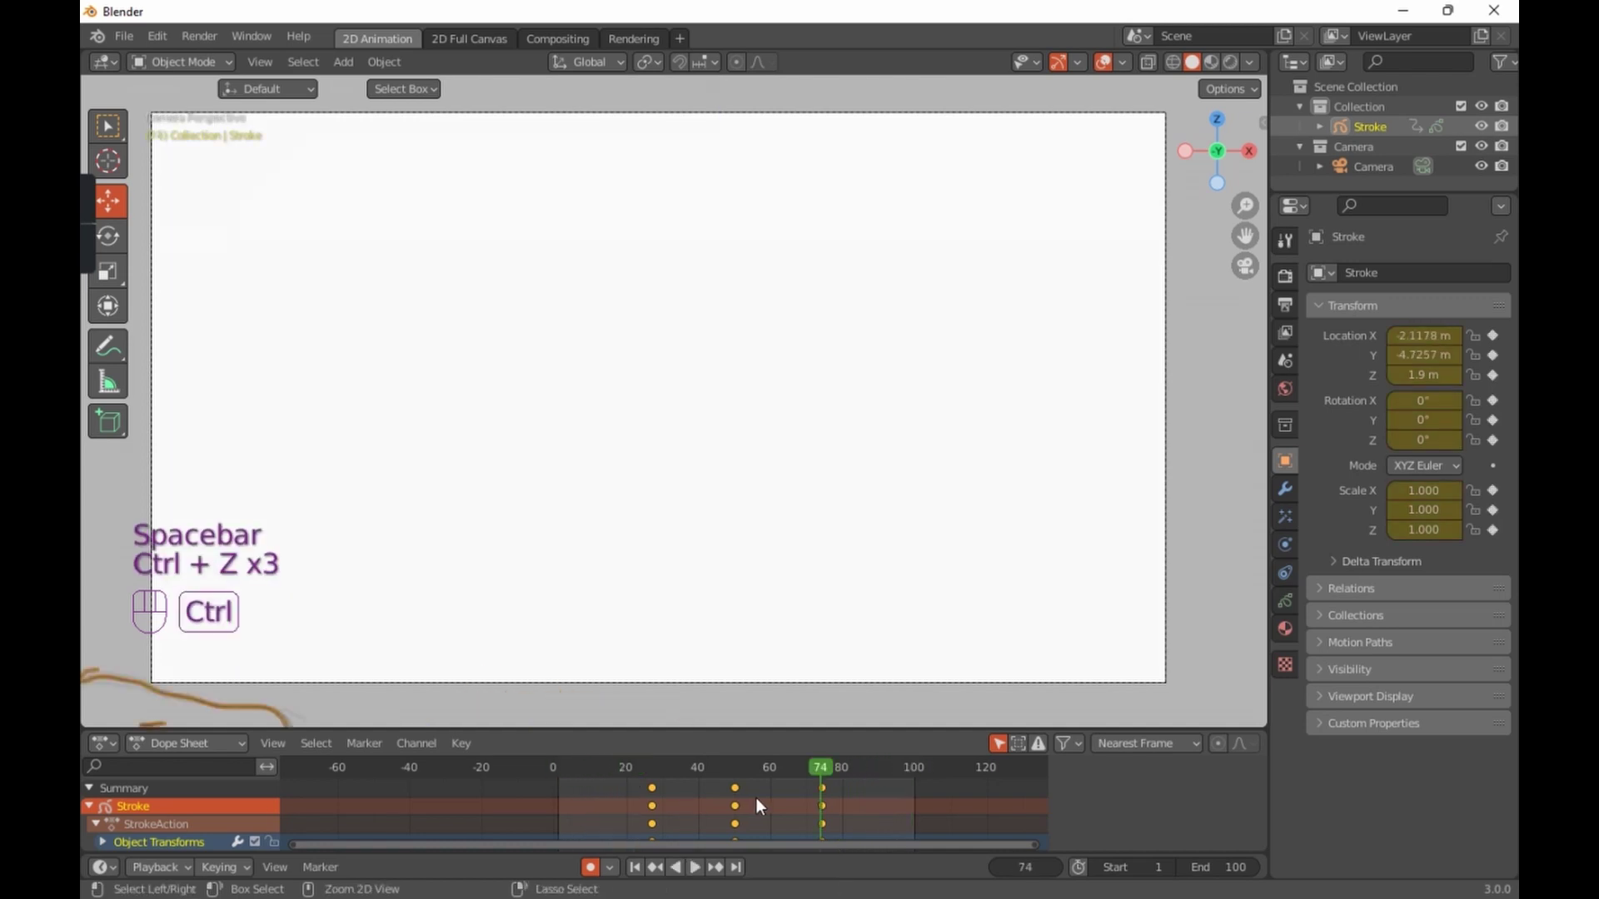
{"action": "key", "text": "ctrl+z"}
{"action": "key", "text": "ctrl+z"}
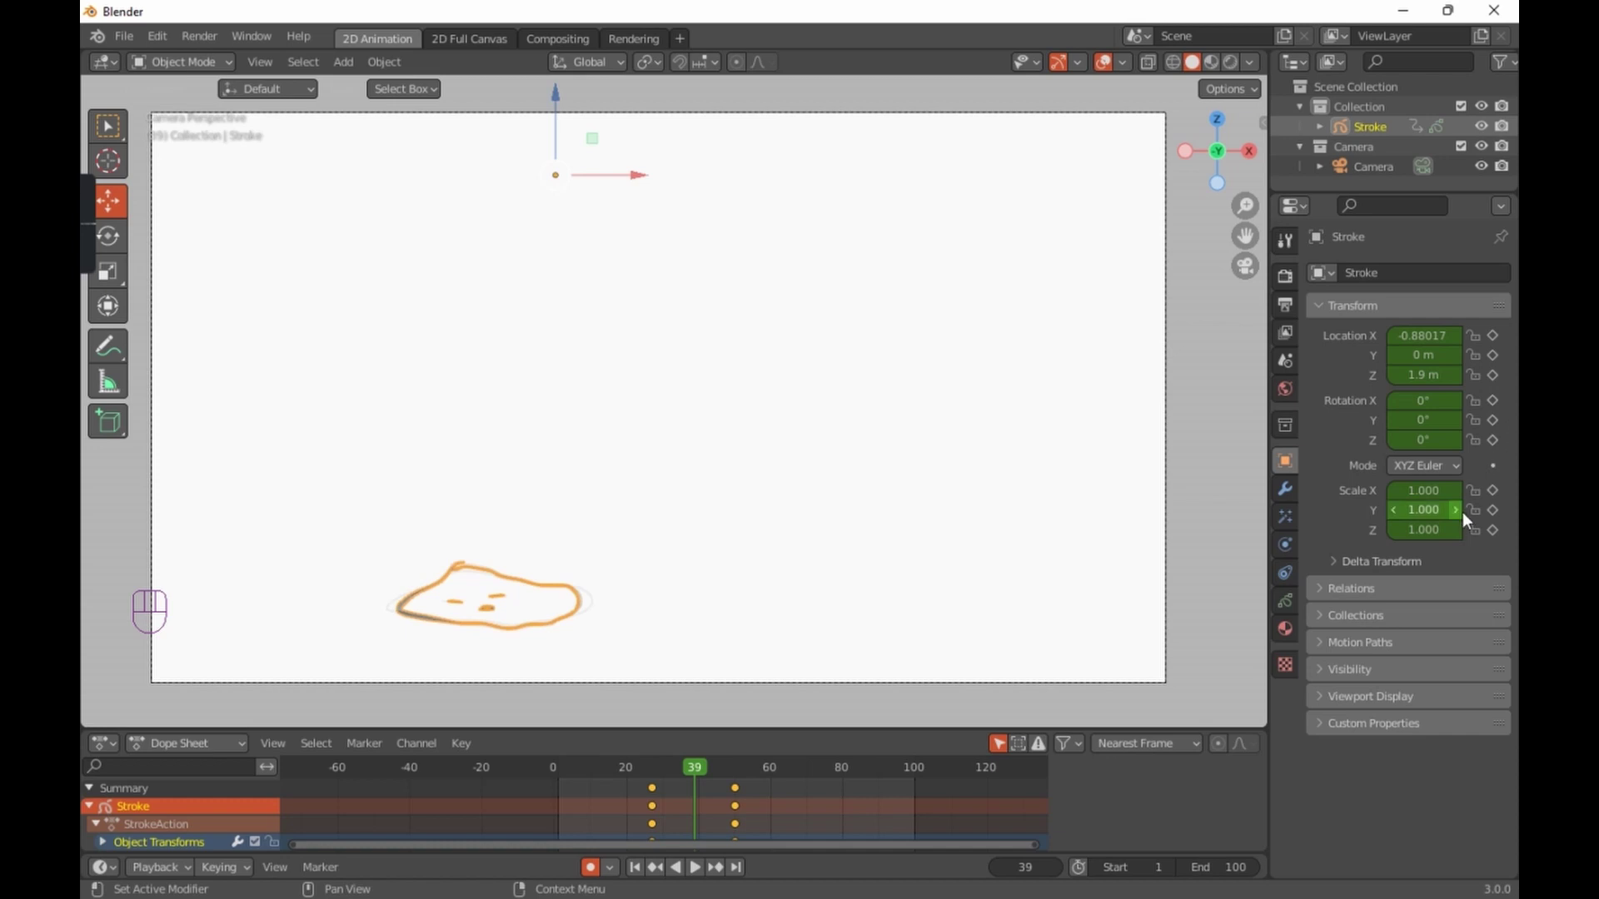
Step: Try keyframing the Stroke object's Y rotation at frame 58, and undo the keyframe
{"action": "left_click", "coordinate": [698, 766]}
{"action": "left_click_drag", "start_coordinate": [698, 766], "coordinate": [762, 764]}
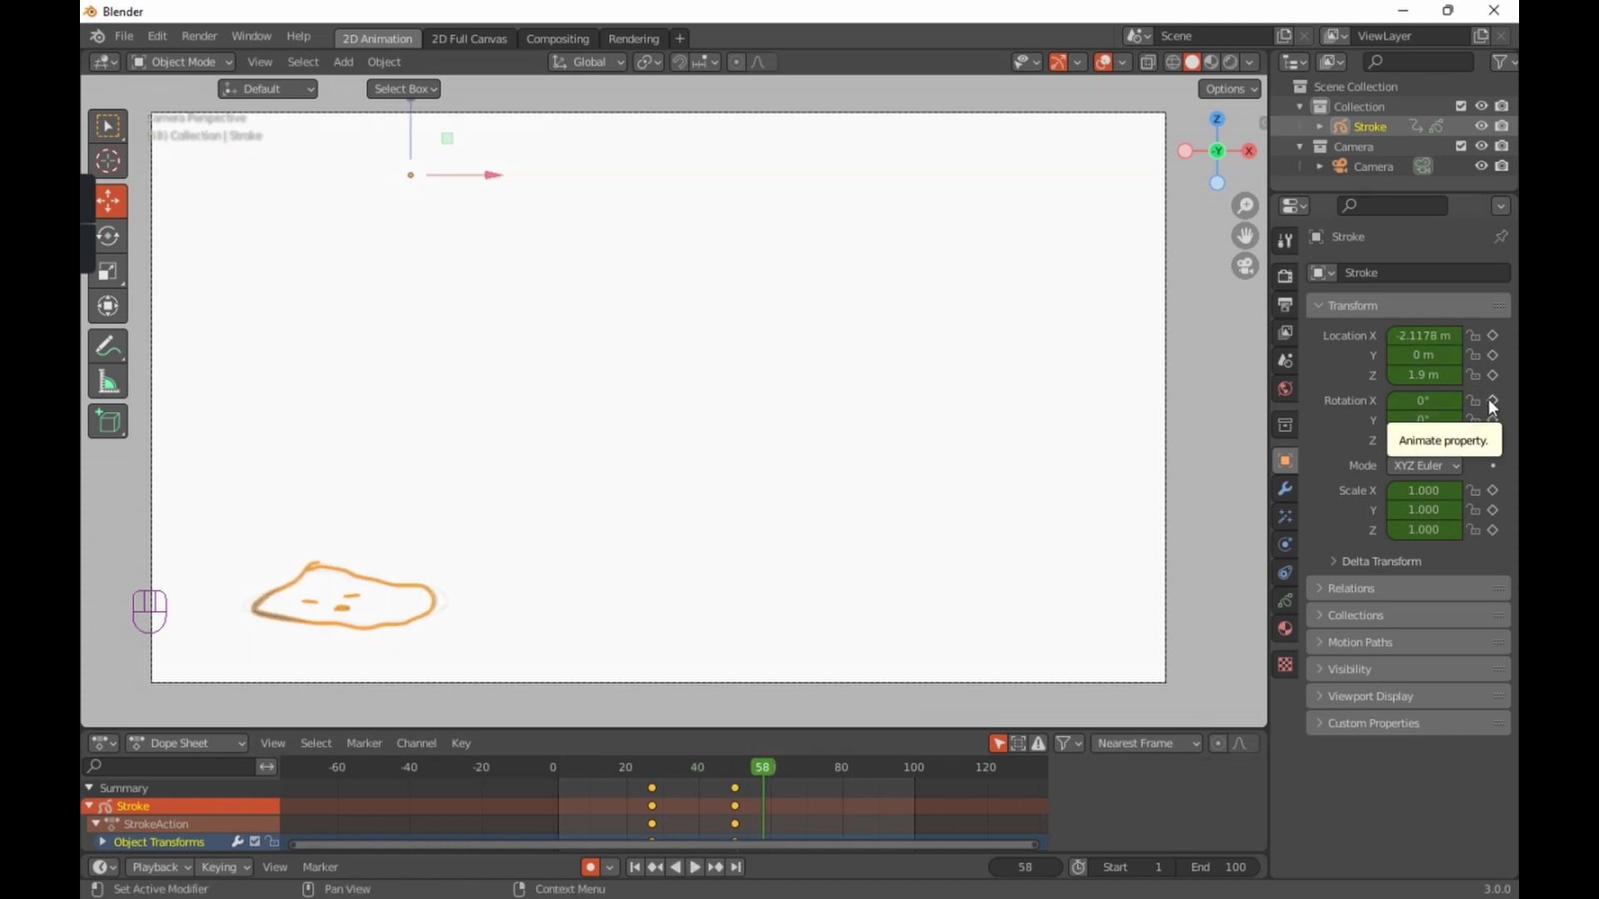
{"action": "left_click", "coordinate": [1492, 421]}
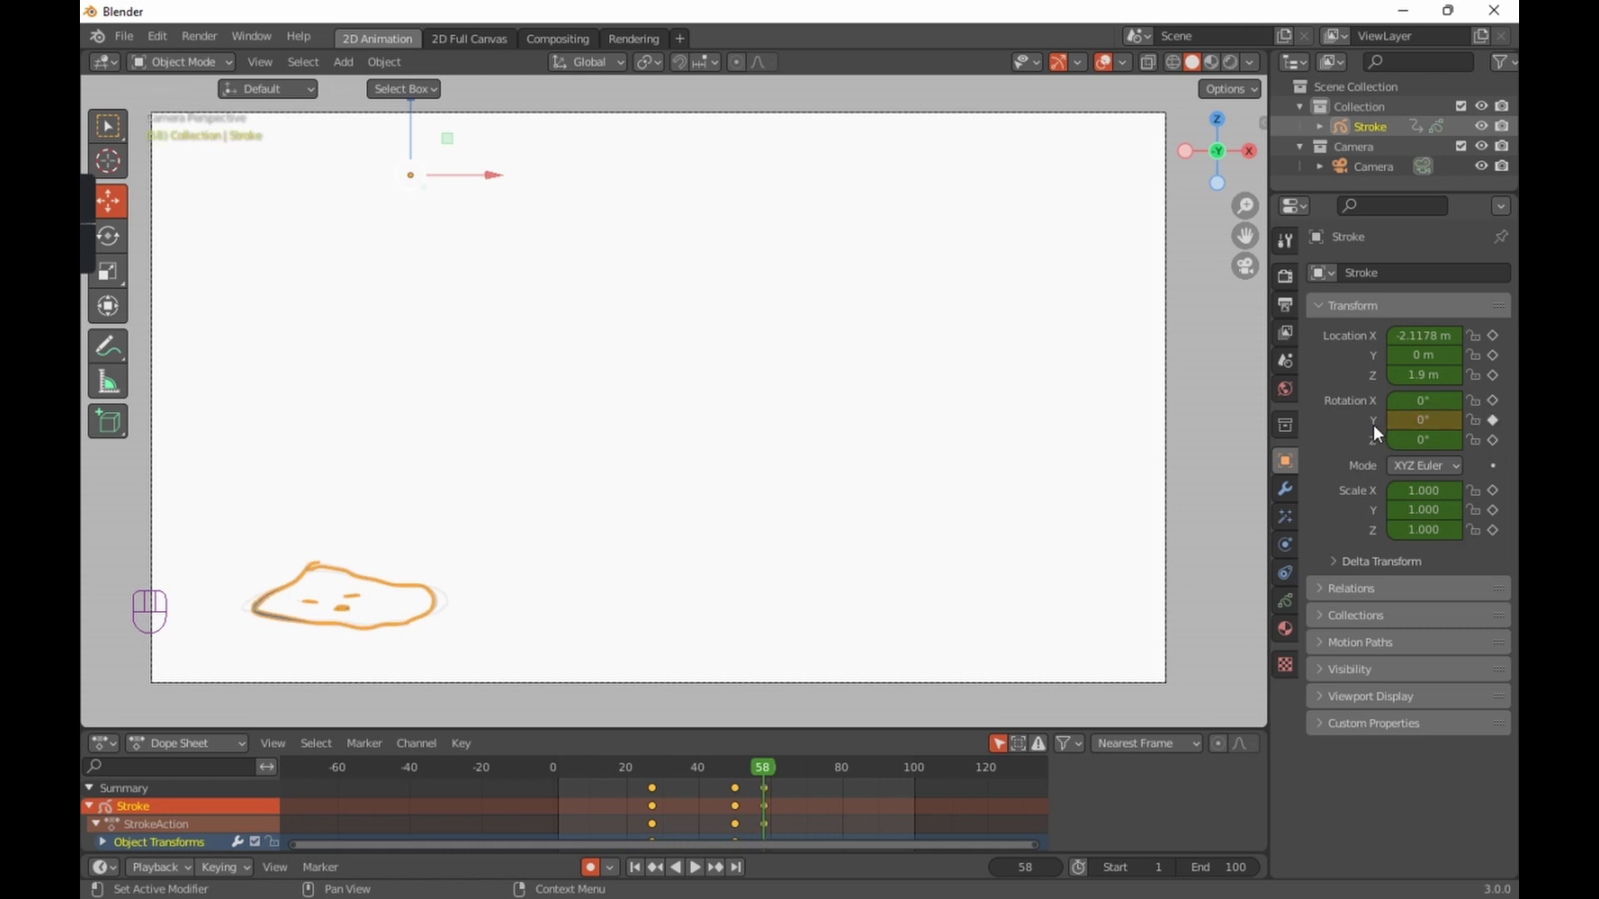
{"action": "key", "text": "ctrl+z"}
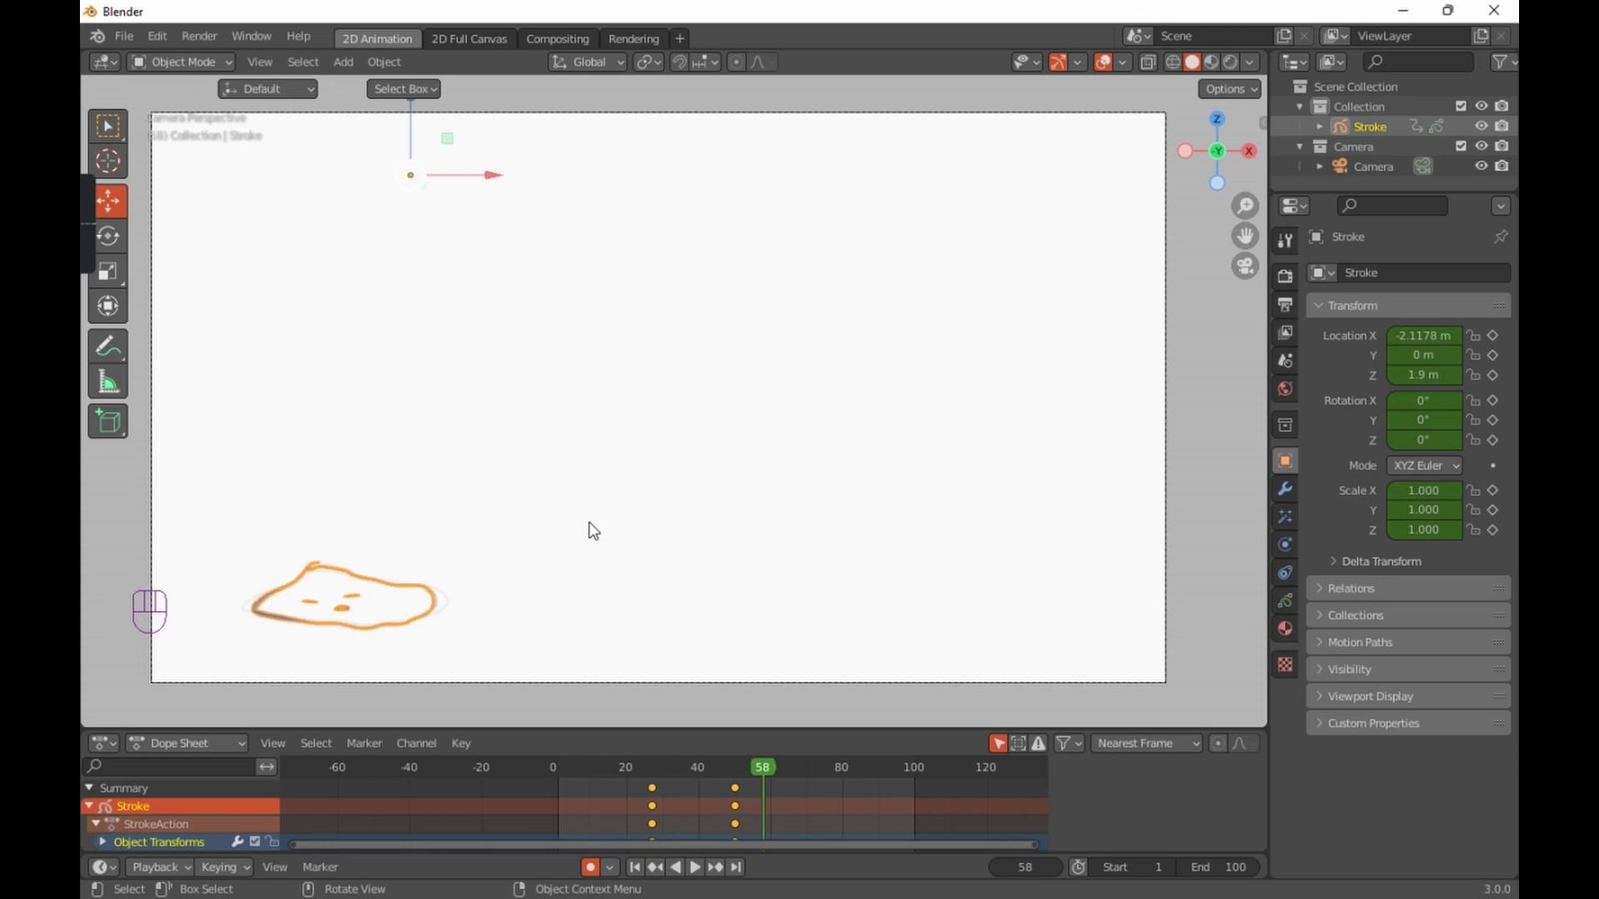
Step: Add a Noise modifier to the Stroke object and try out a keyframe on its Position, undoing the keyframe
{"action": "left_click", "coordinate": [1287, 489]}
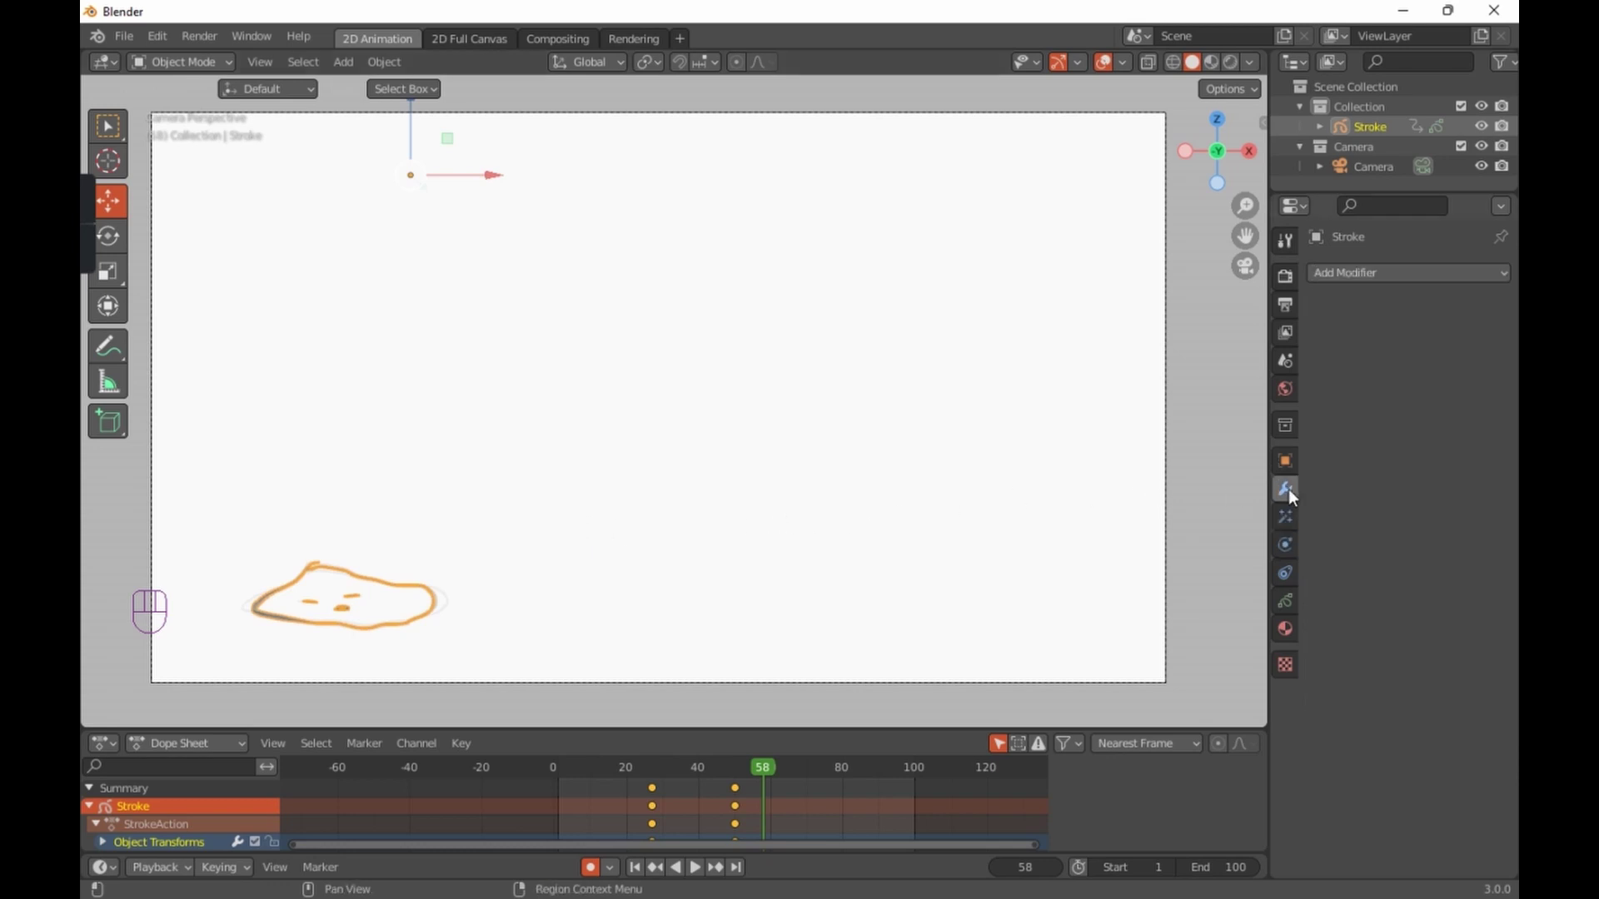
{"action": "left_click", "coordinate": [1373, 275]}
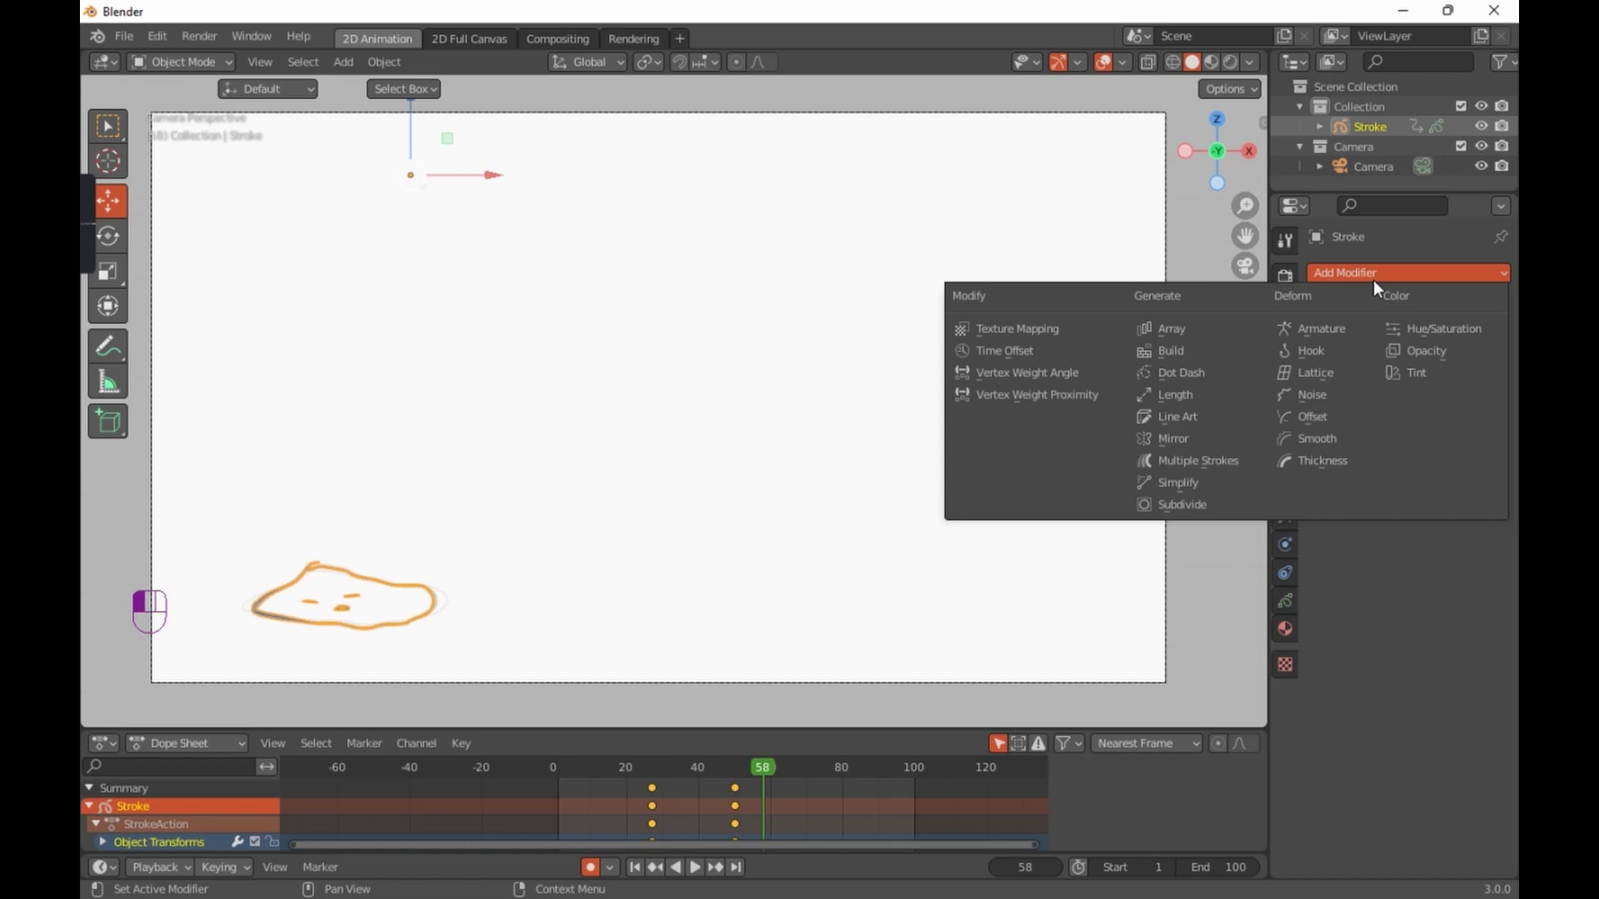
{"action": "left_click", "coordinate": [1314, 396]}
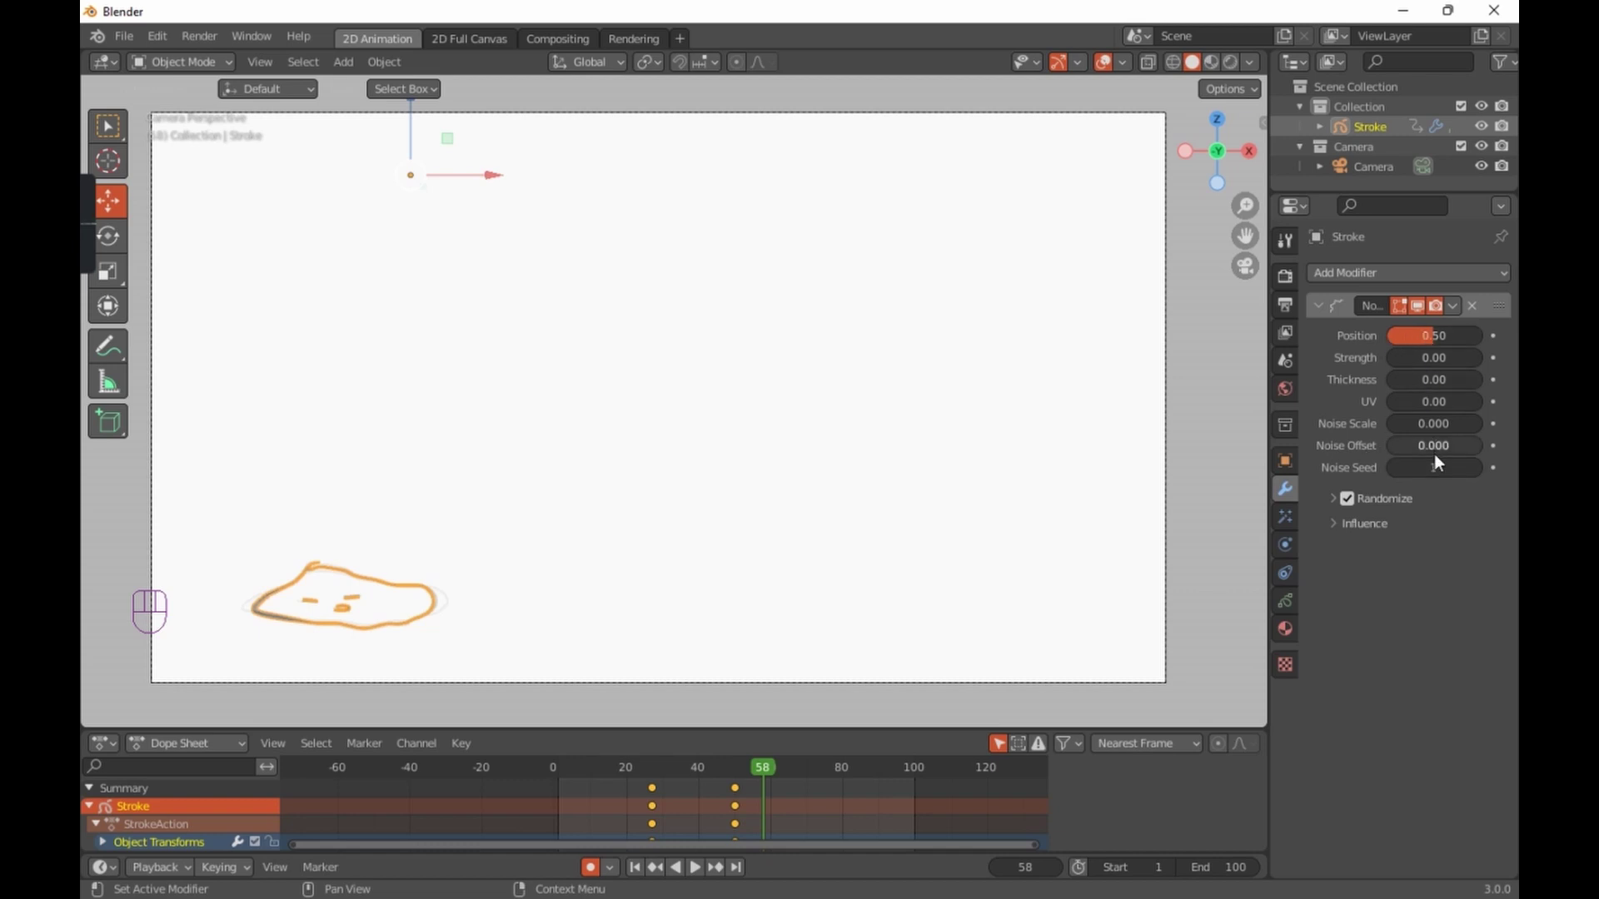
{"action": "left_click", "coordinate": [1494, 335]}
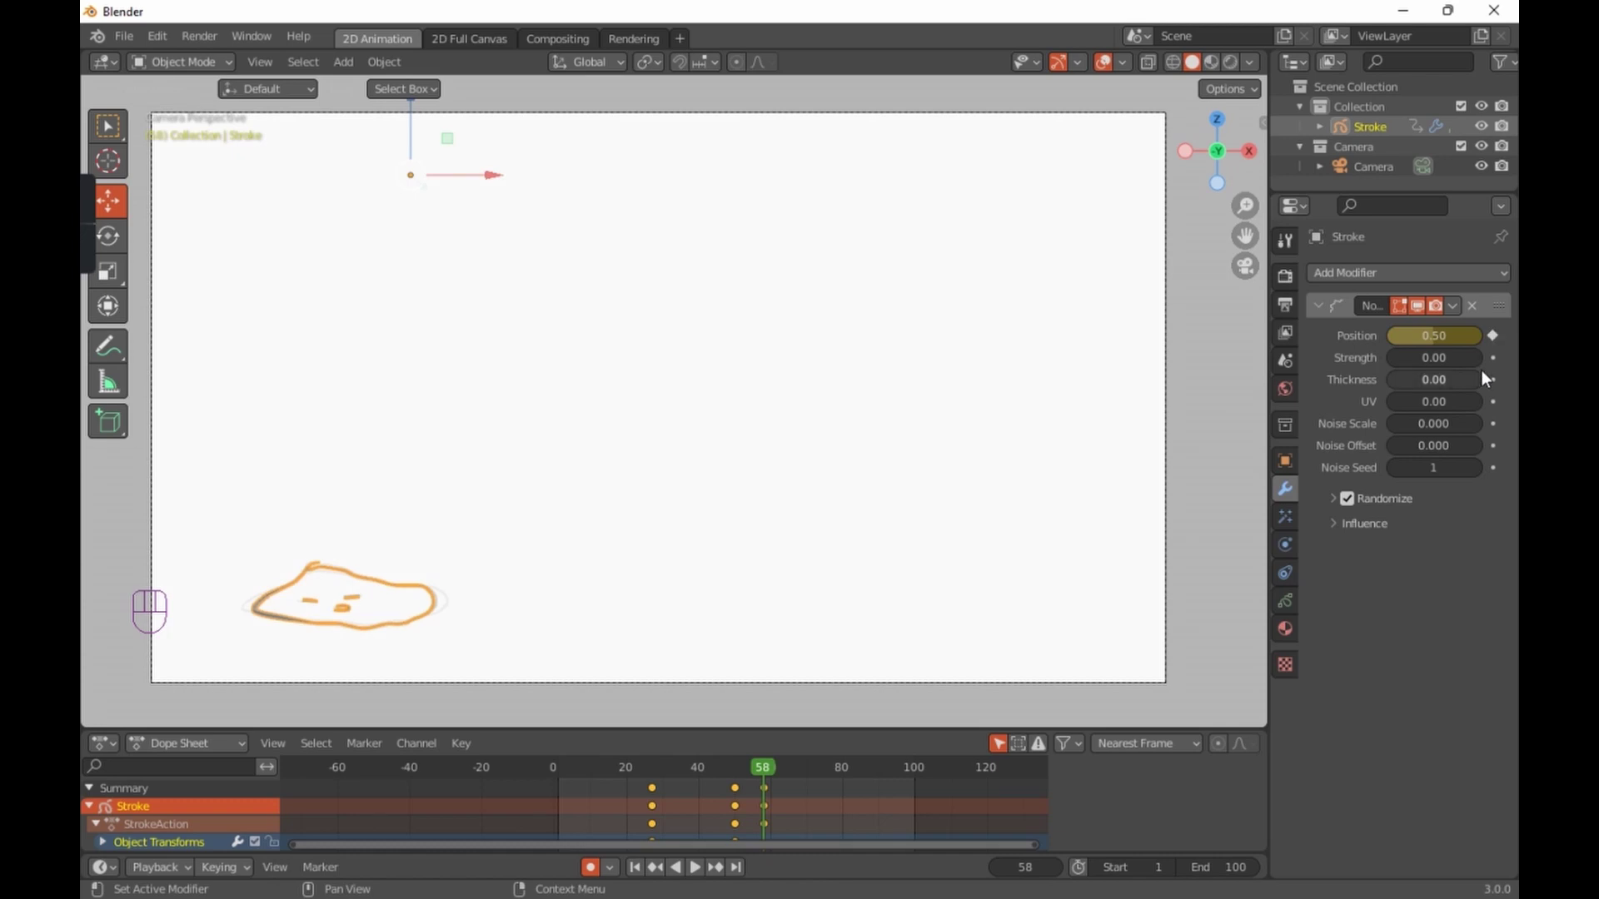
{"action": "key", "text": "ctrl+z"}
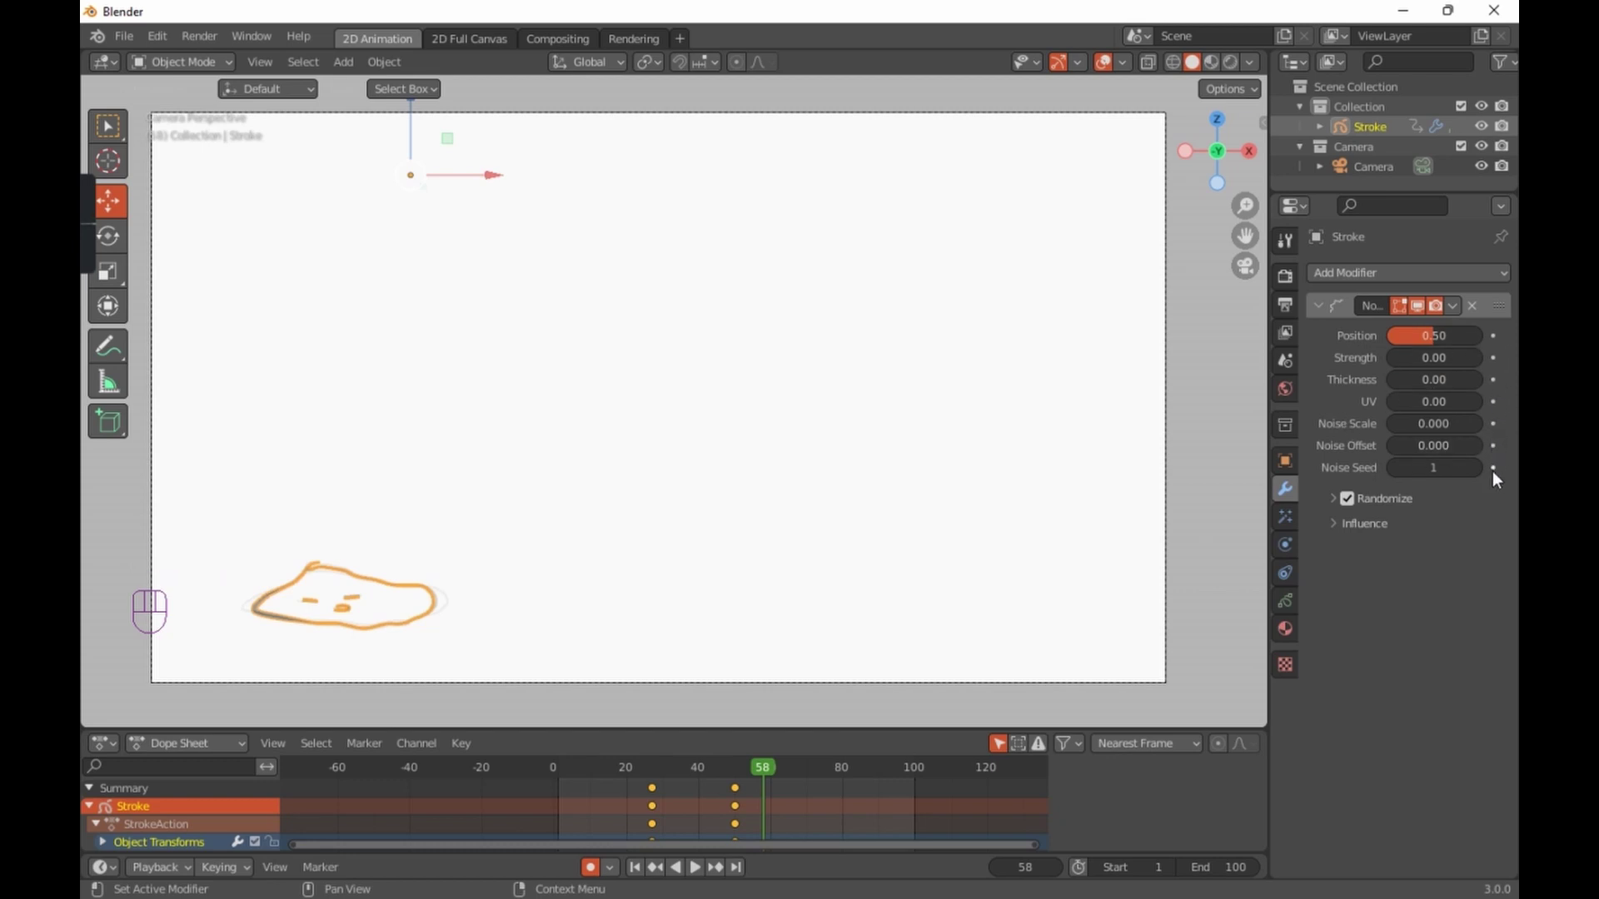
Step: Expand the Noise modifier's Randomize settings and look through its Influence settings
{"action": "left_click", "coordinate": [1330, 498]}
{"action": "left_click", "coordinate": [1331, 498]}
{"action": "left_click", "coordinate": [1330, 498]}
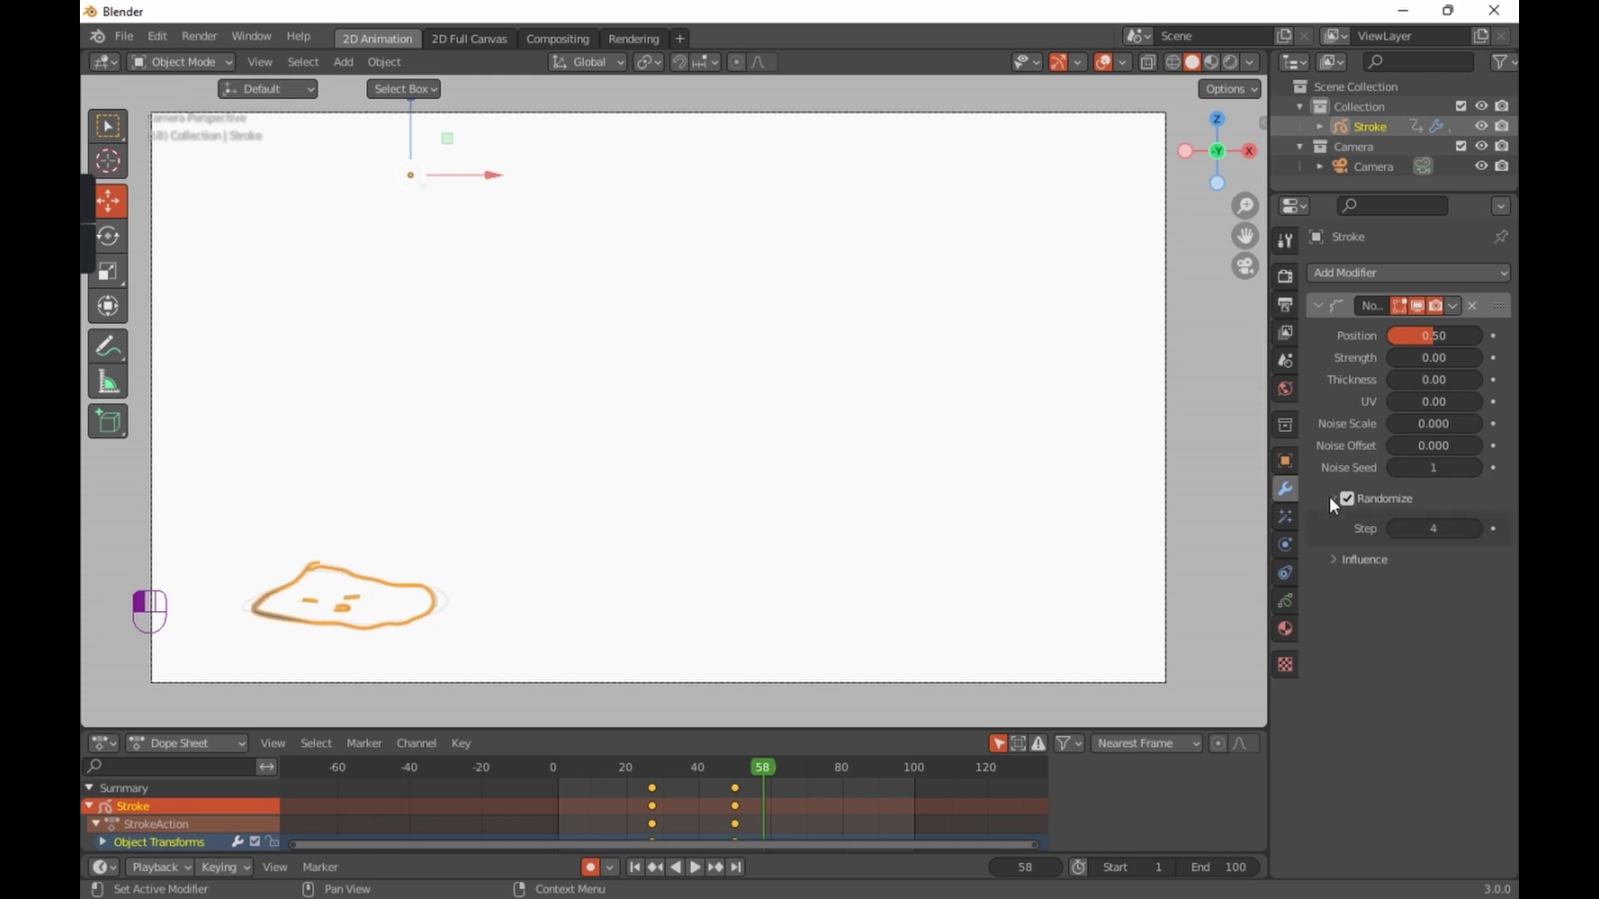
{"action": "left_click", "coordinate": [1340, 560]}
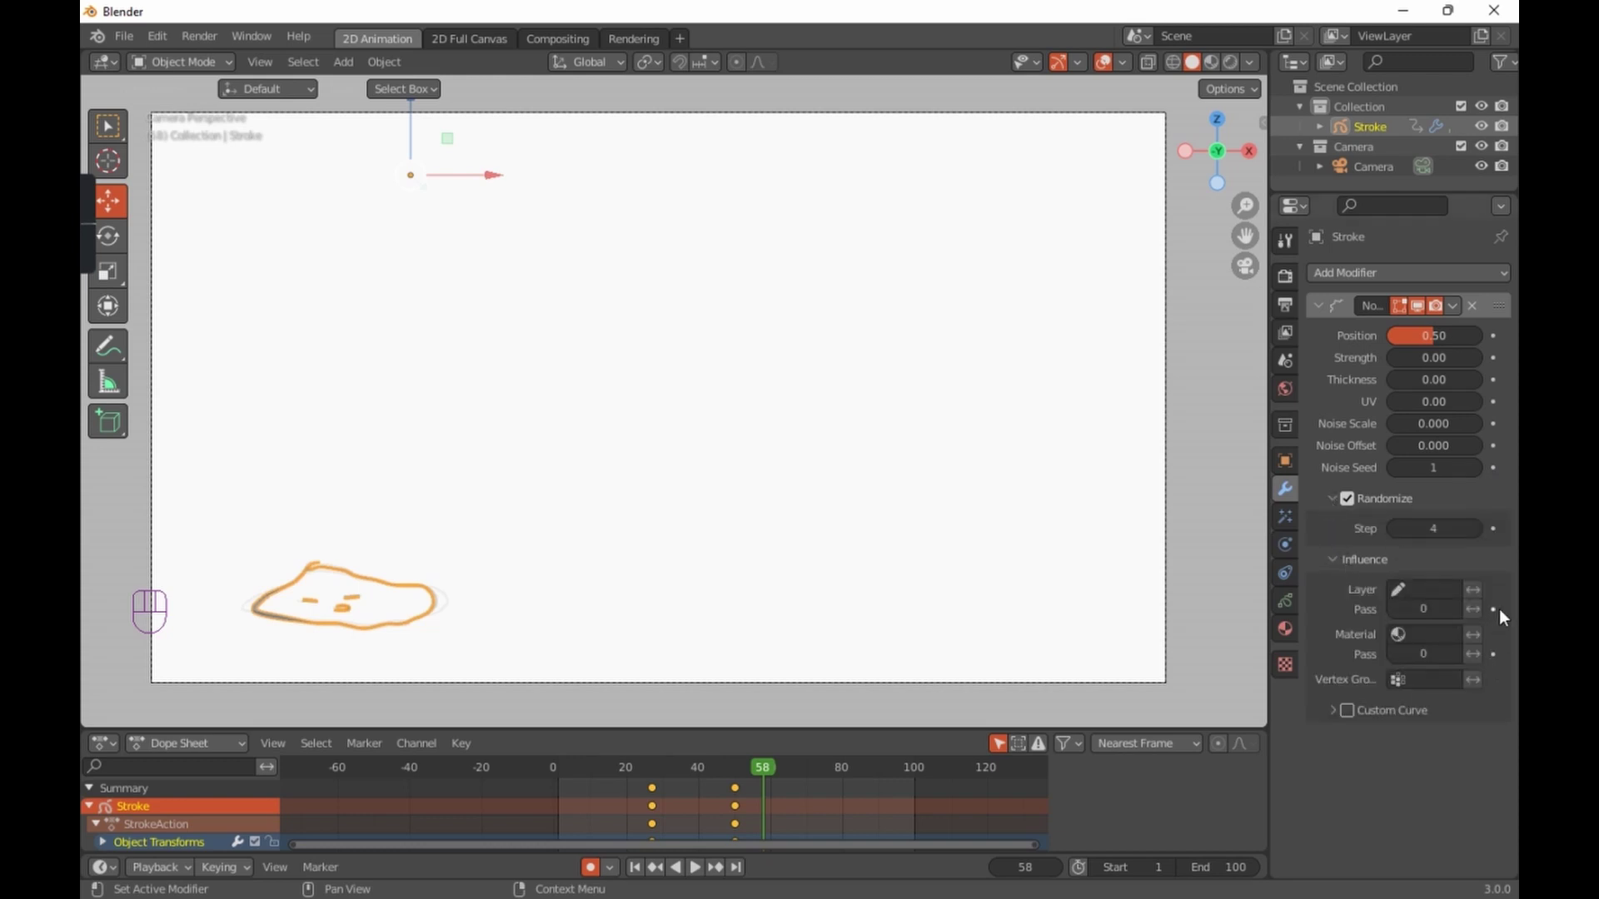
{"action": "left_click", "coordinate": [1340, 561]}
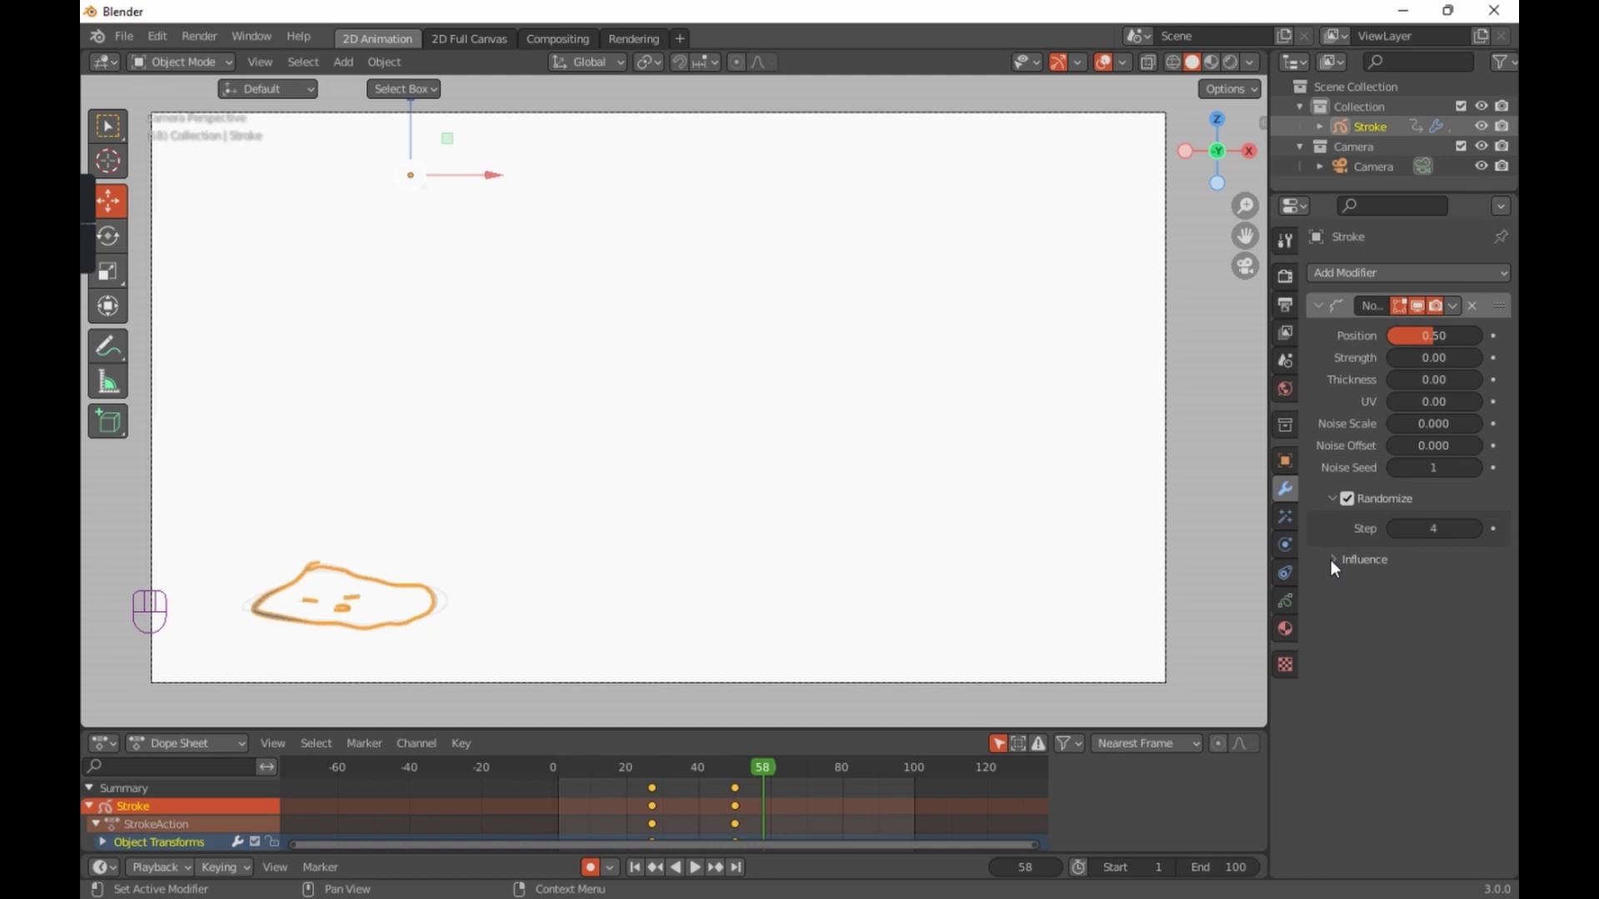
{"action": "scroll", "coordinate": [677, 721], "scroll_direction": "up", "scroll_amount": 1}
{"action": "scroll", "coordinate": [692, 592], "scroll_direction": "down", "scroll_amount": 2}
{"action": "scroll", "coordinate": [693, 588], "scroll_direction": "up", "scroll_amount": 1}
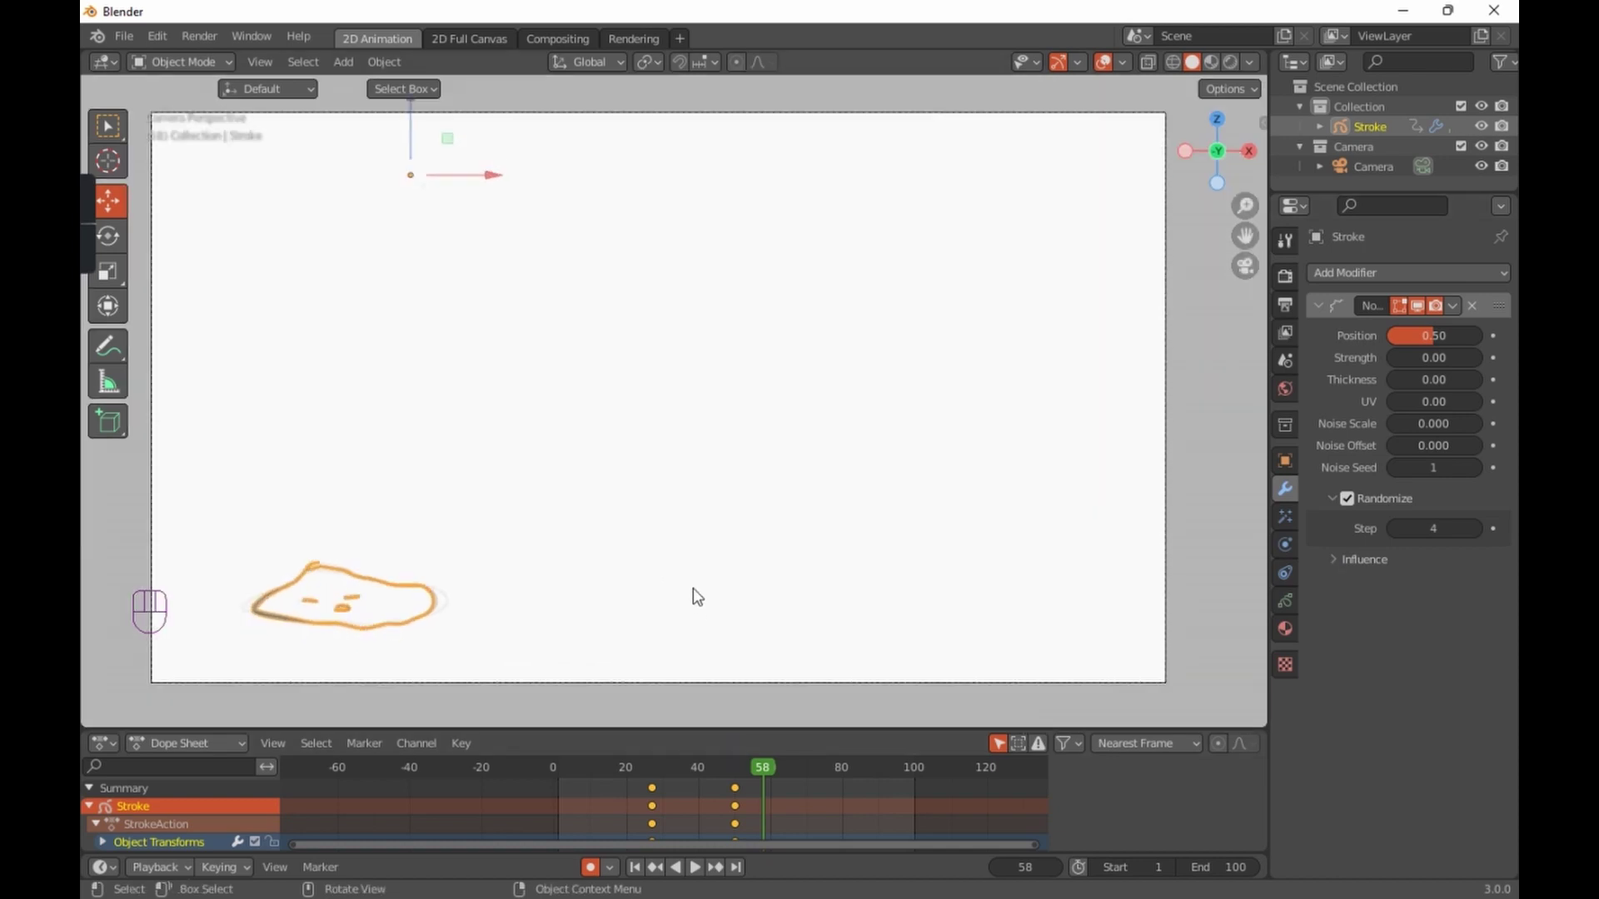
Step: Play the animation from frame 1 to check how the Noise modifier affects the drawing
{"action": "key", "text": "space"}
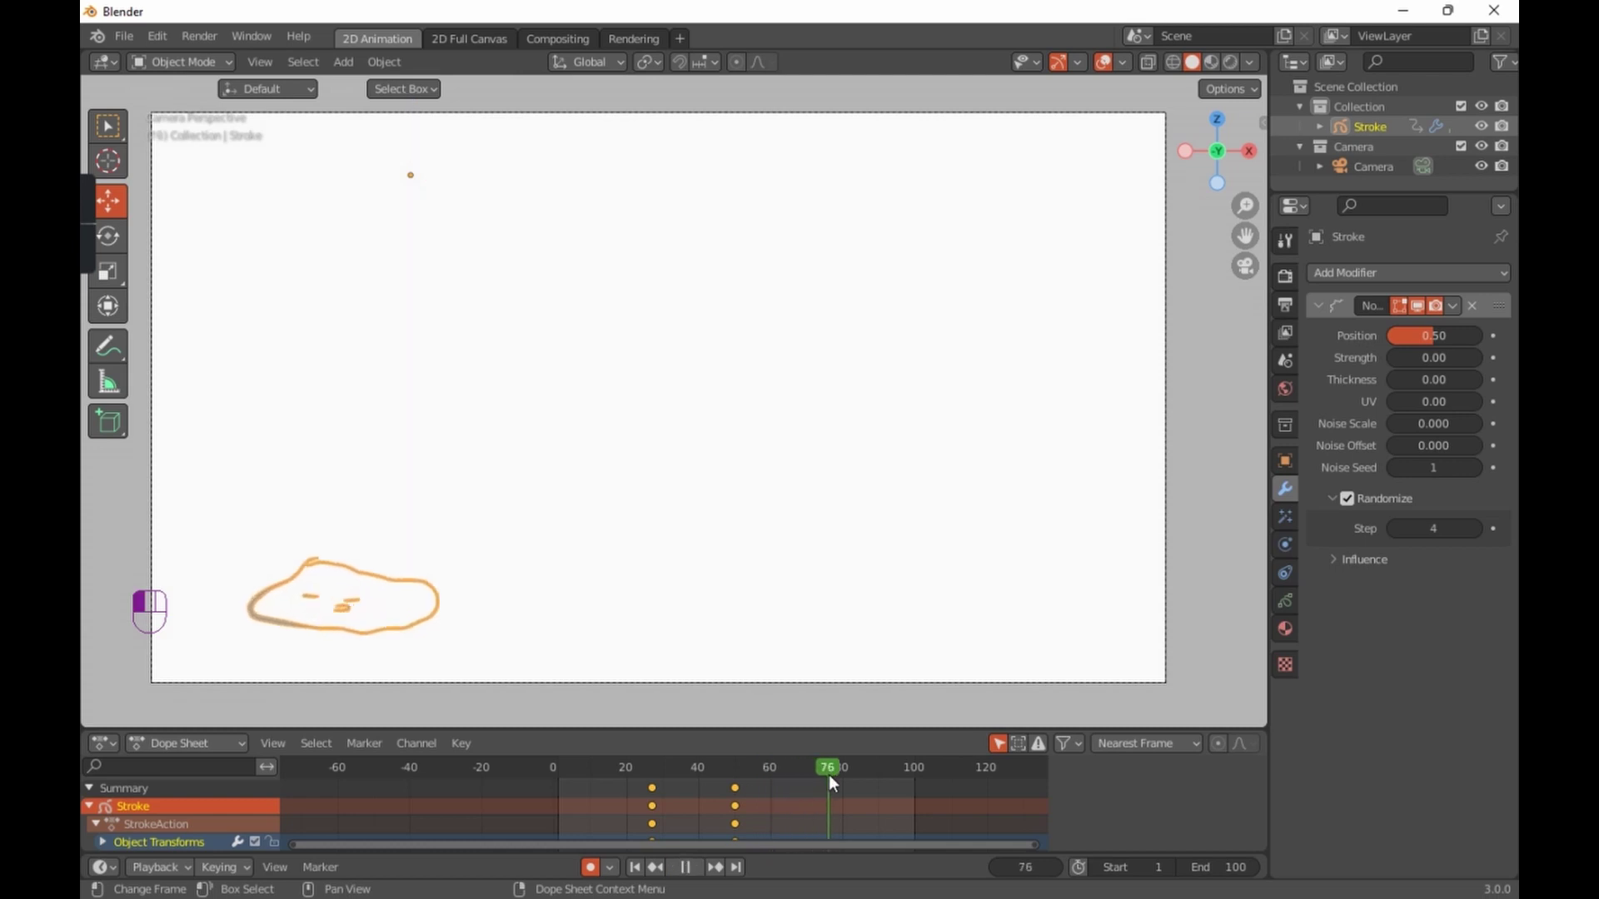
{"action": "left_click_drag", "start_coordinate": [886, 782], "coordinate": [559, 770]}
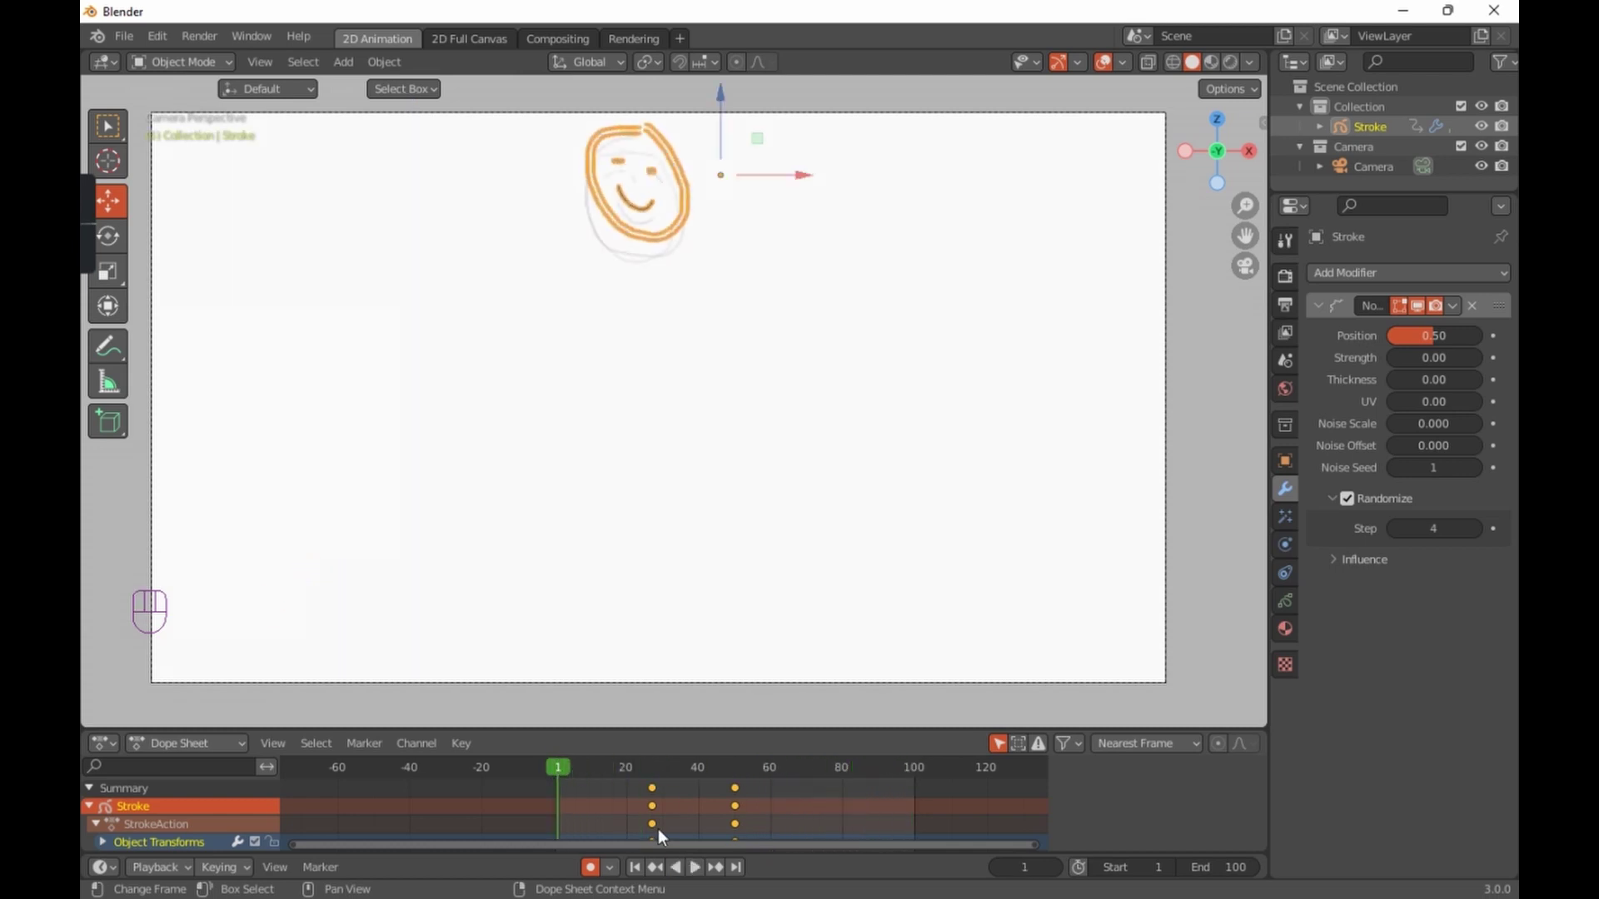
{"action": "left_click", "coordinate": [697, 868]}
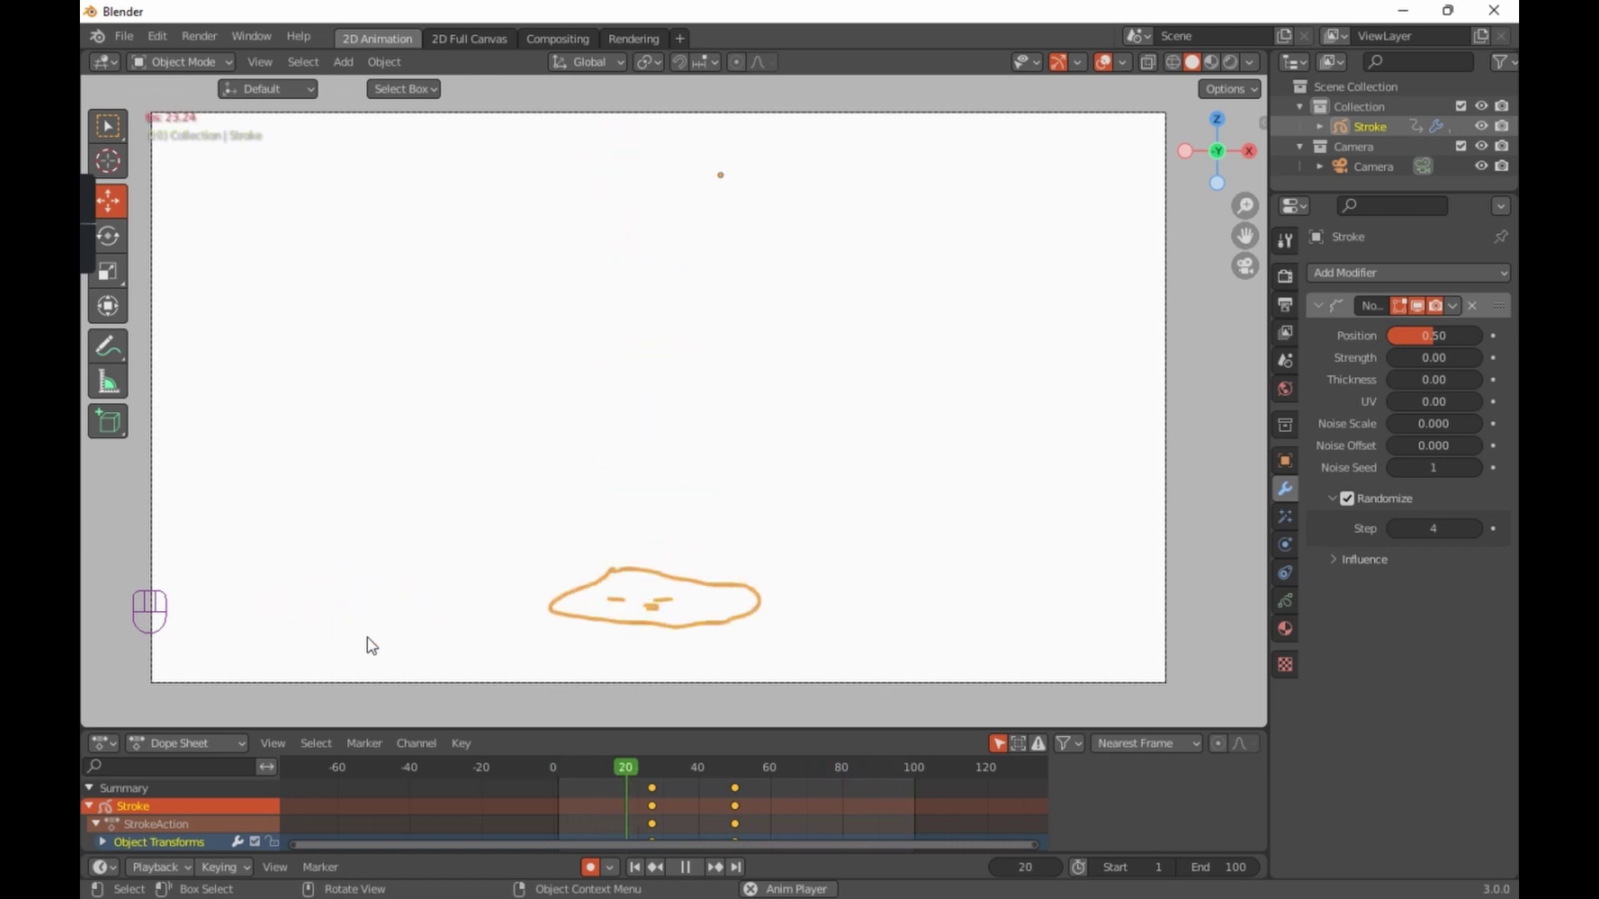
{"action": "left_click", "coordinate": [681, 868]}
Step: Set the Noise modifier's Position to 0.28 and play the animation from frame 0
{"action": "left_click_drag", "start_coordinate": [1417, 334], "coordinate": [1413, 335]}
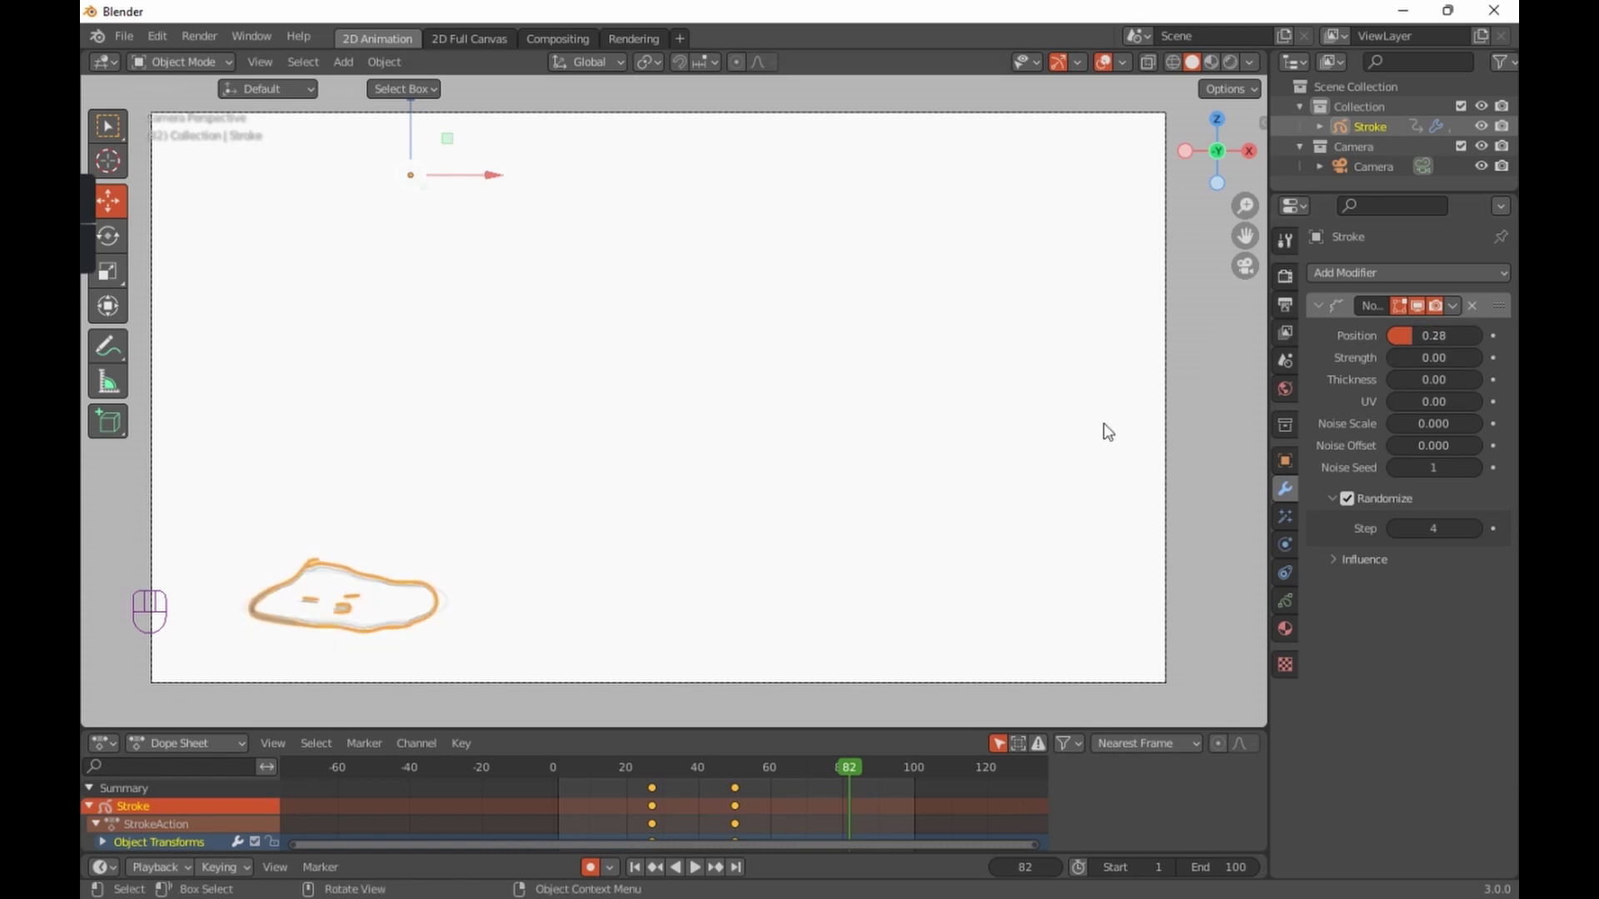
{"action": "left_click_drag", "start_coordinate": [583, 761], "coordinate": [553, 758]}
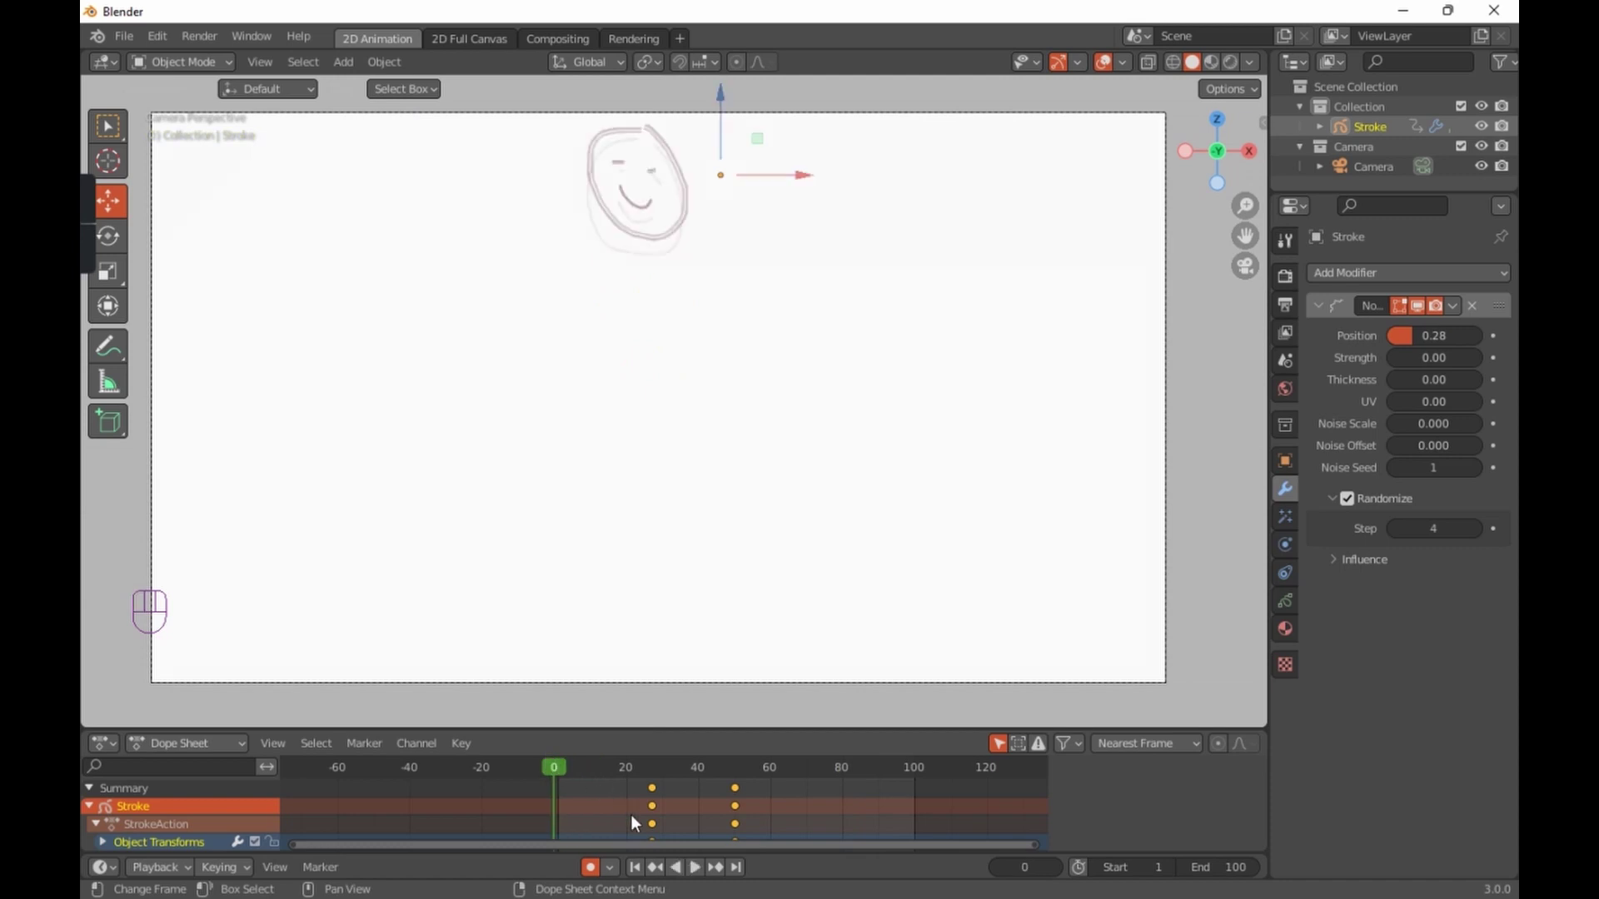
{"action": "left_click", "coordinate": [694, 868]}
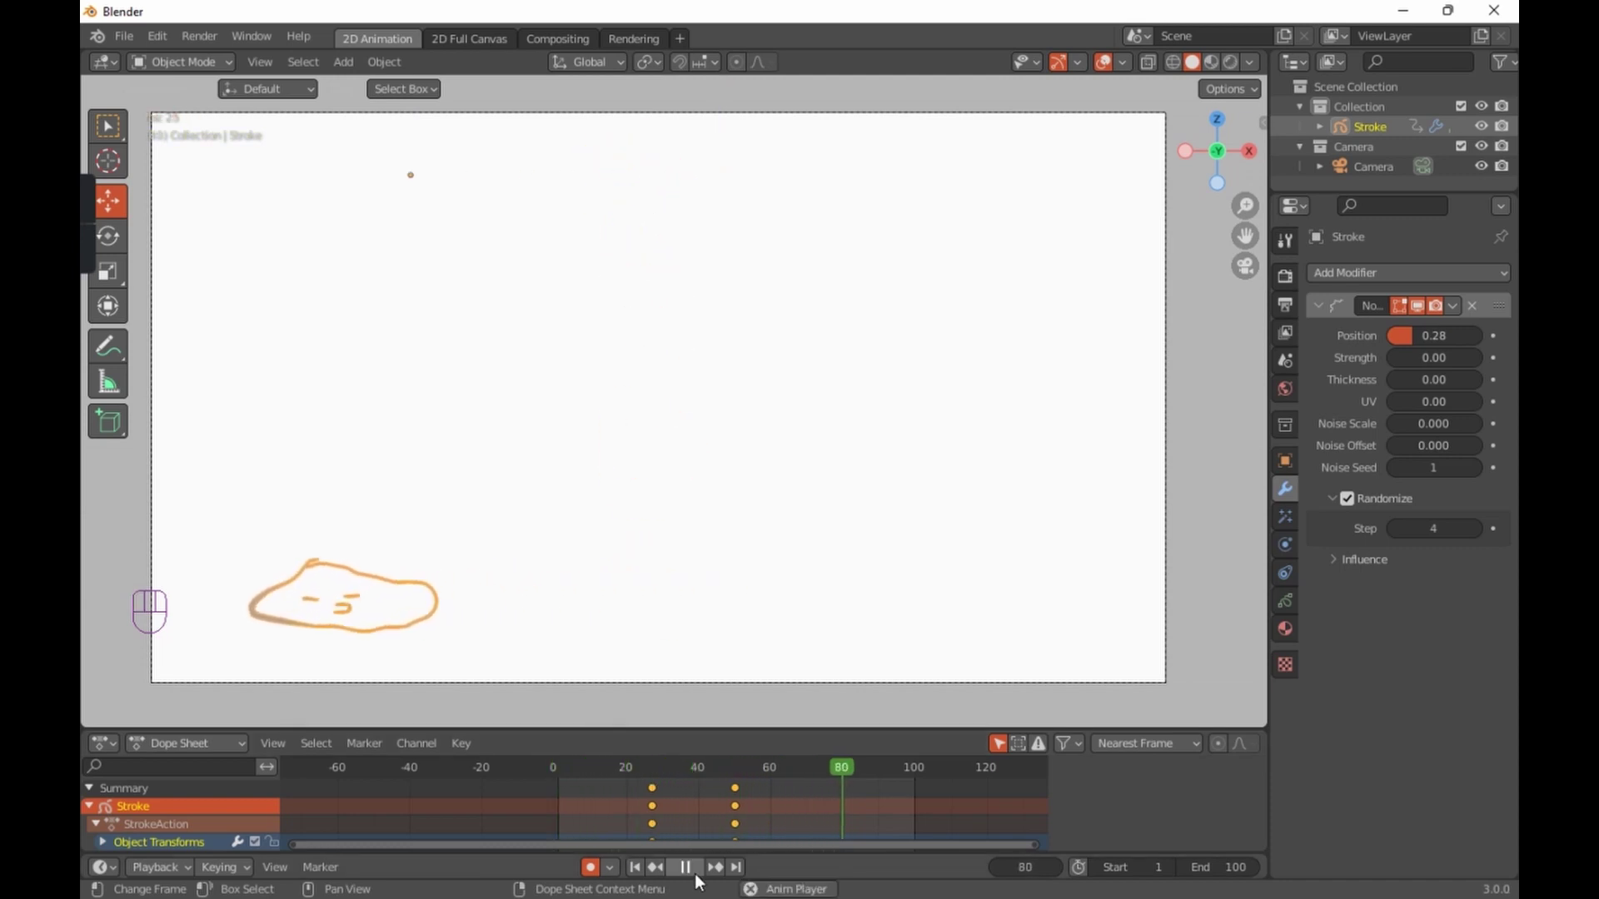
{"action": "left_click", "coordinate": [694, 872]}
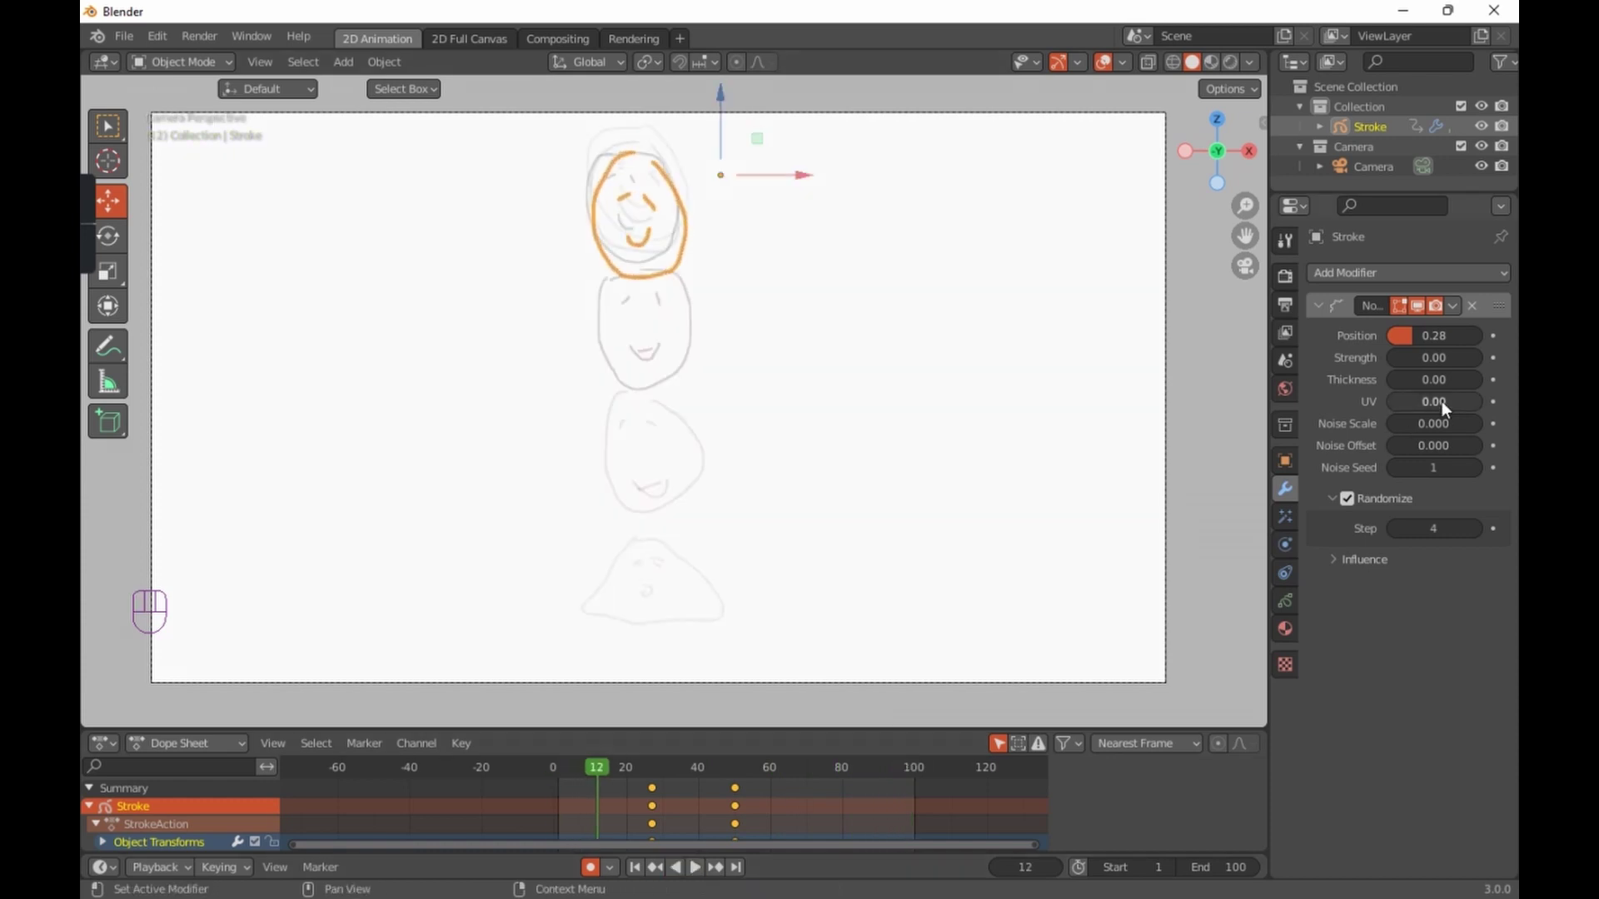
Step: Set the Noise modifier's Strength to 0.19 and play the animation from frame 12 to check it
{"action": "left_click_drag", "start_coordinate": [1414, 357], "coordinate": [1431, 357]}
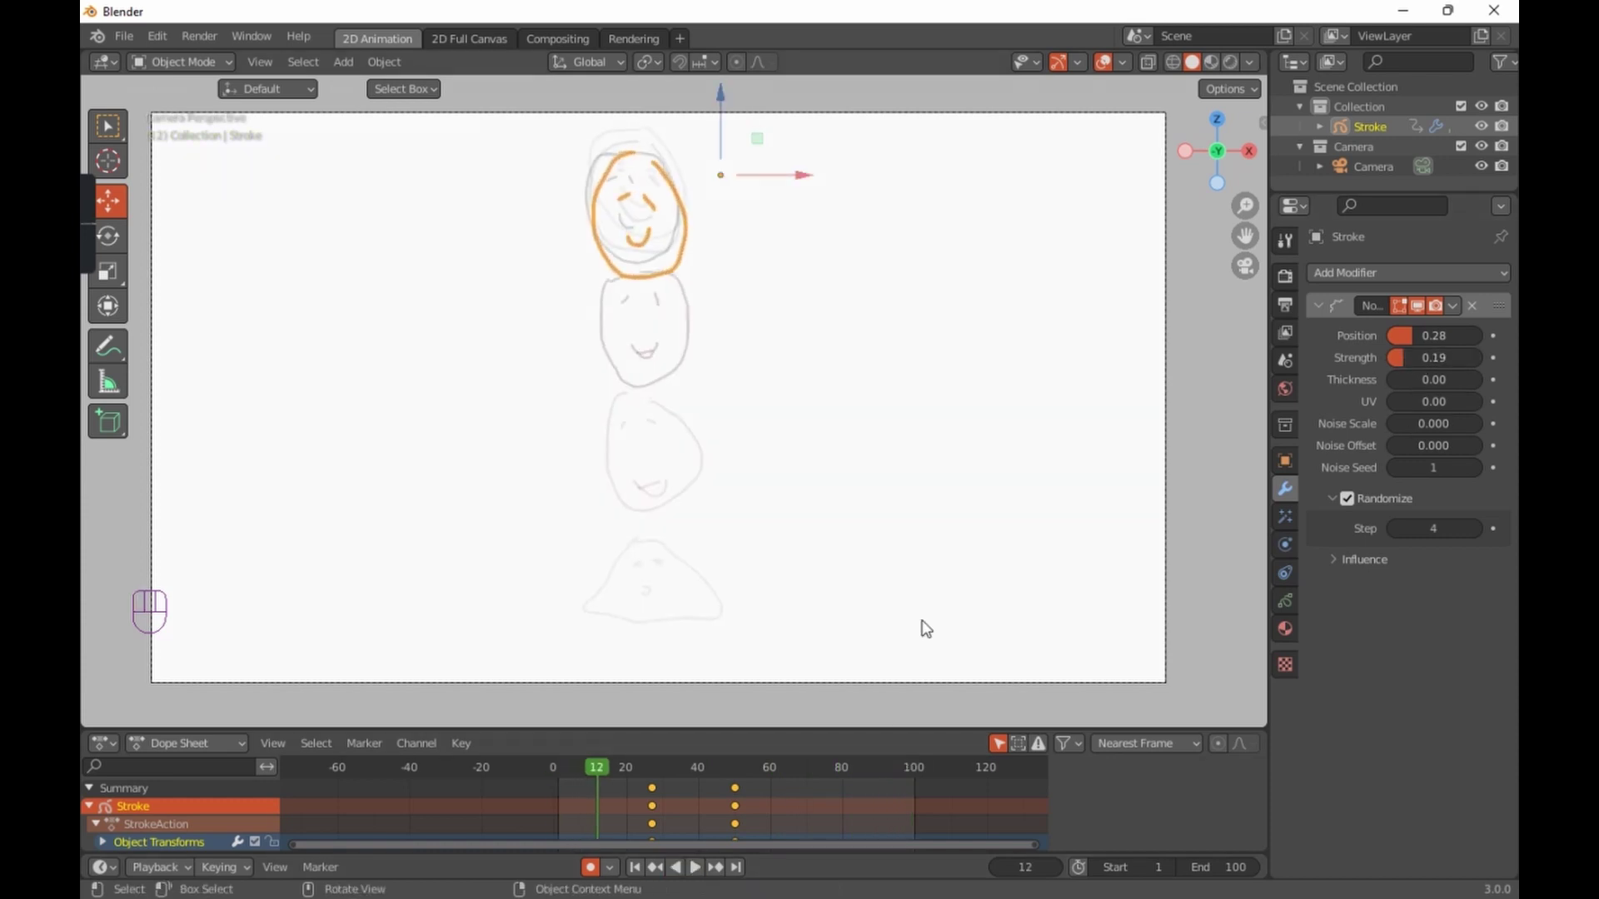
{"action": "left_click", "coordinate": [694, 867]}
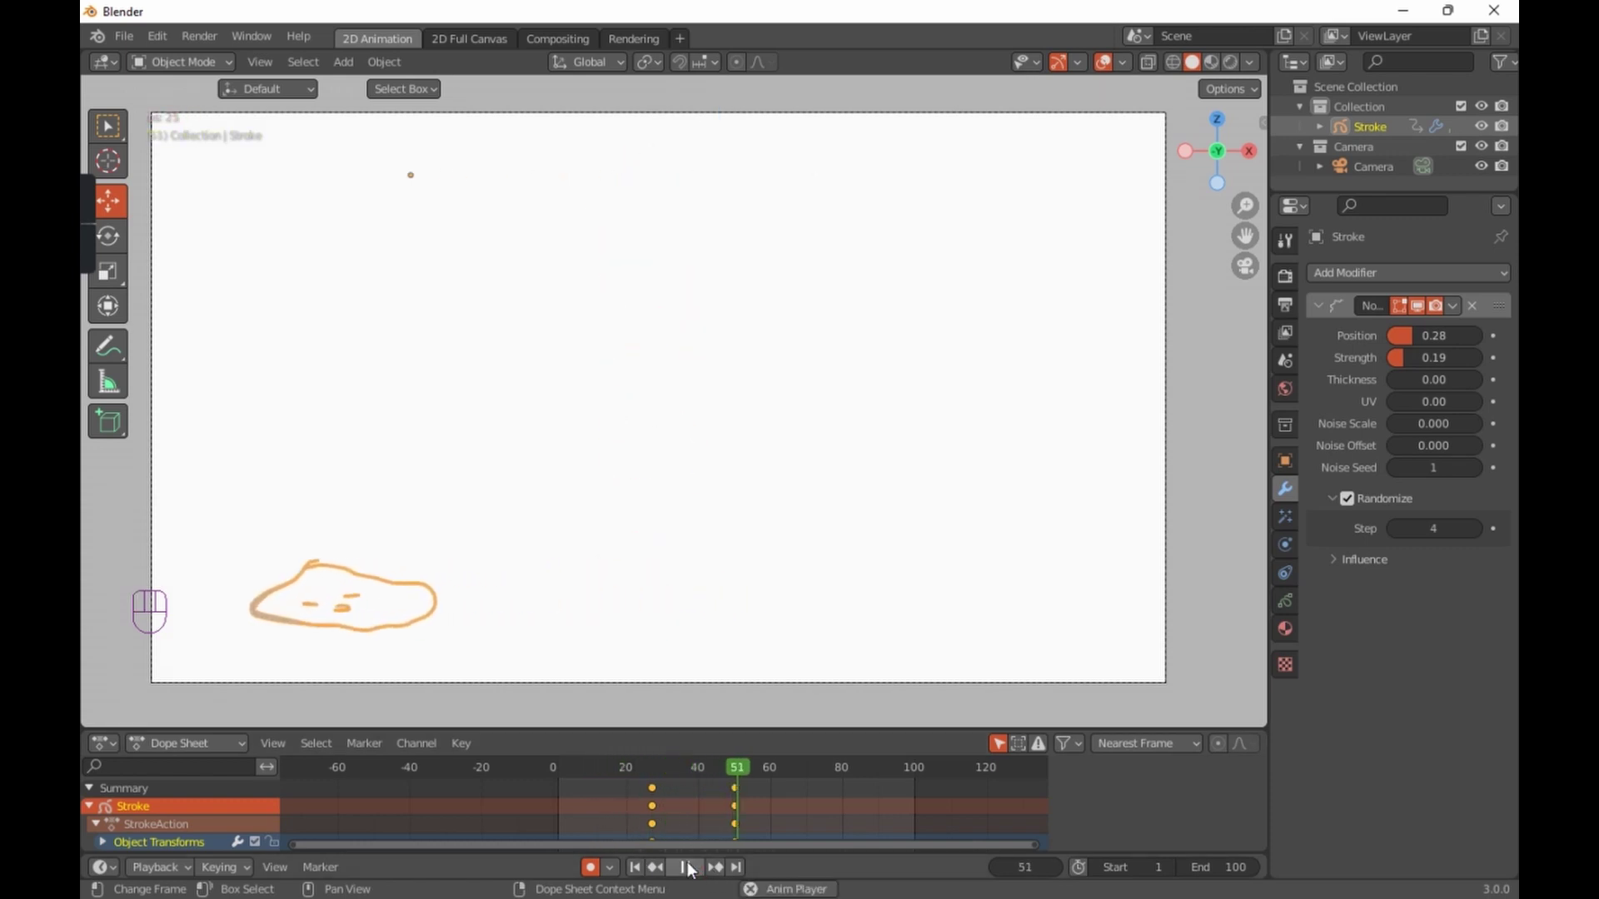
{"action": "left_click", "coordinate": [685, 867]}
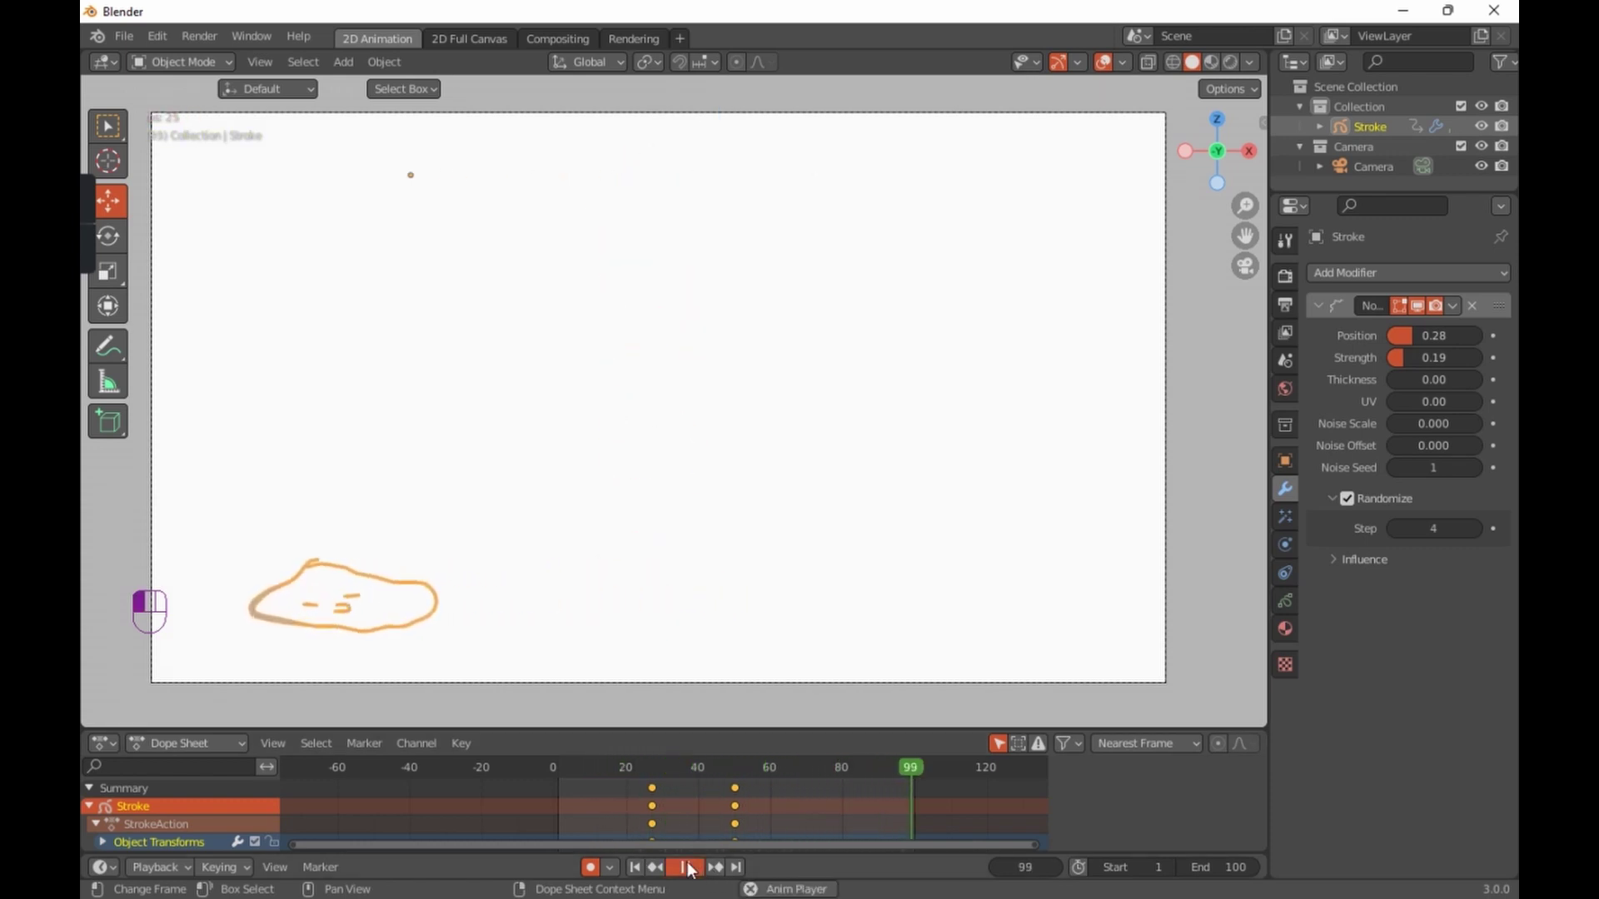
{"action": "mouse_move", "coordinate": [1417, 468]}
{"action": "left_mouse_down"}
{"action": "mouse_move", "coordinate": [1444, 468]}
{"action": "mouse_move", "coordinate": [1413, 470]}
{"action": "left_mouse_up"}
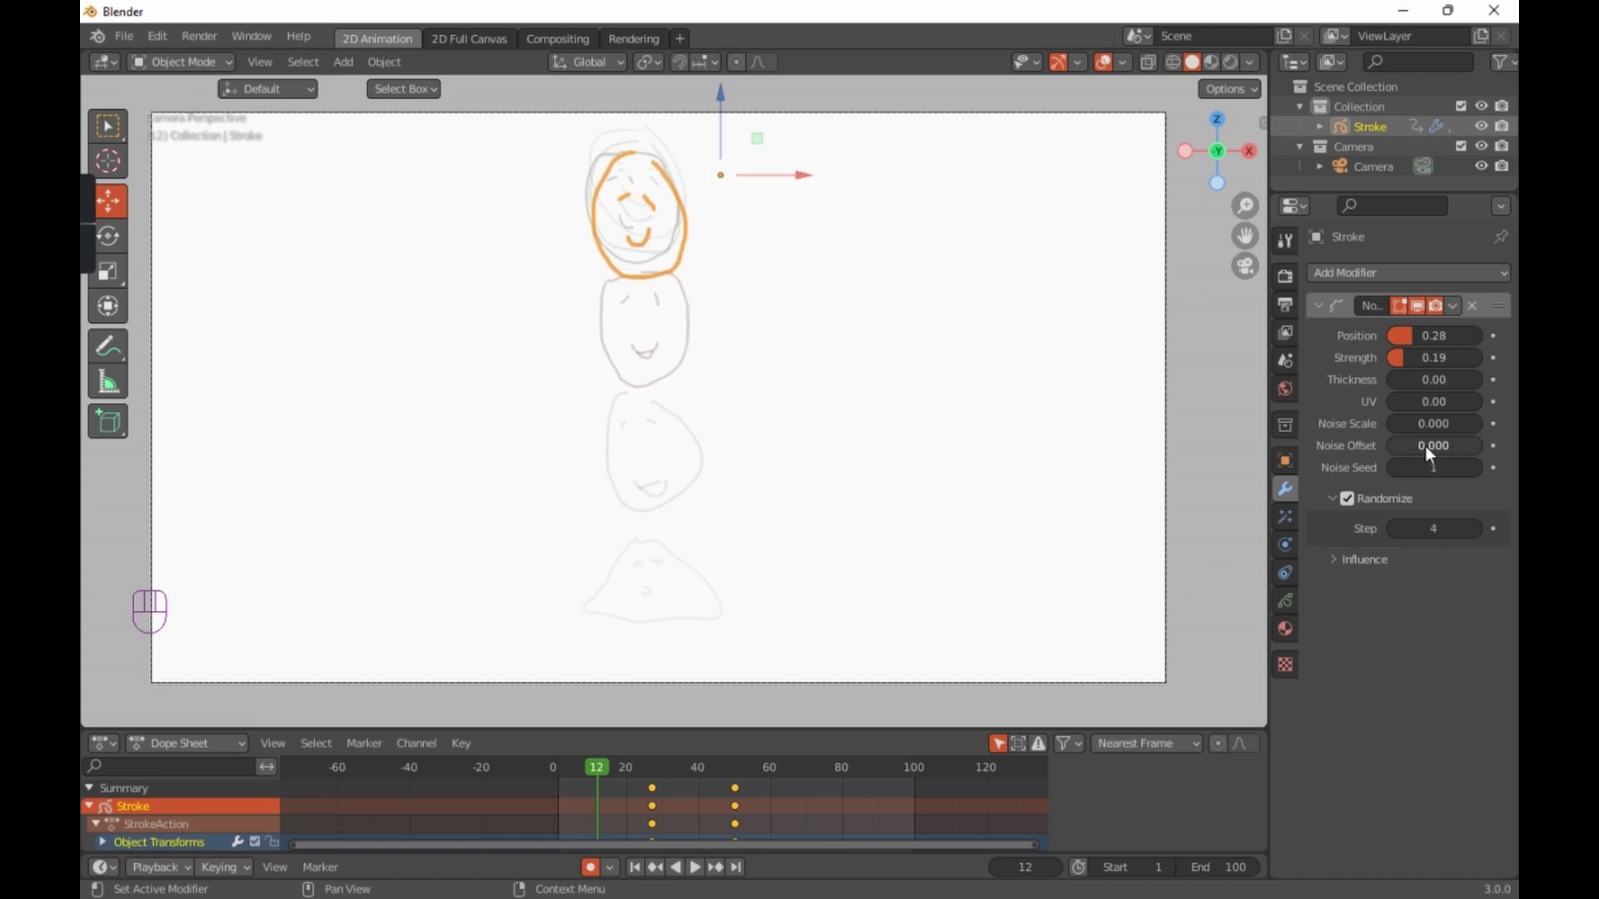
Step: Keyframe the Noise modifier's Position at frame 12 and bring its animation channel into view in the Dope Sheet
{"action": "left_click", "coordinate": [1492, 335]}
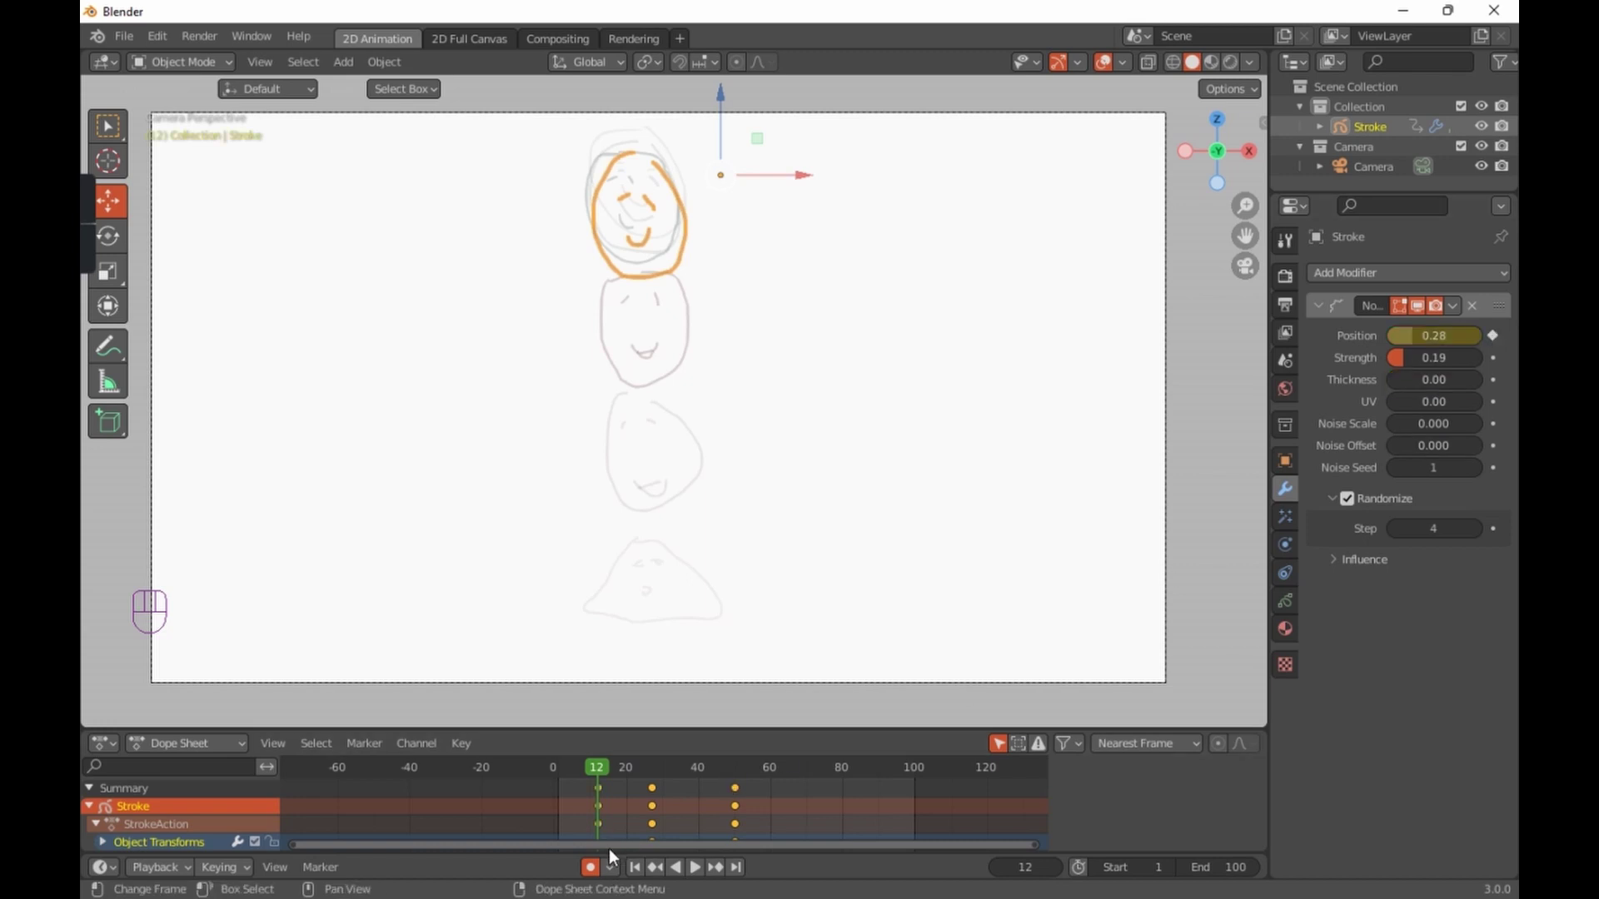
{"action": "scroll", "coordinate": [681, 820], "scroll_direction": "down", "scroll_amount": 2}
{"action": "scroll", "coordinate": [681, 812], "scroll_direction": "up", "scroll_amount": 1}
{"action": "middle_click_drag", "start_coordinate": [680, 811], "coordinate": [705, 773], "text": "shift"}
{"action": "scroll", "coordinate": [678, 811], "scroll_direction": "up", "scroll_amount": 3}
{"action": "scroll", "coordinate": [680, 816], "scroll_direction": "up", "scroll_amount": 4}
{"action": "scroll", "coordinate": [680, 812], "scroll_direction": "up", "scroll_amount": 1, "text": "shift"}
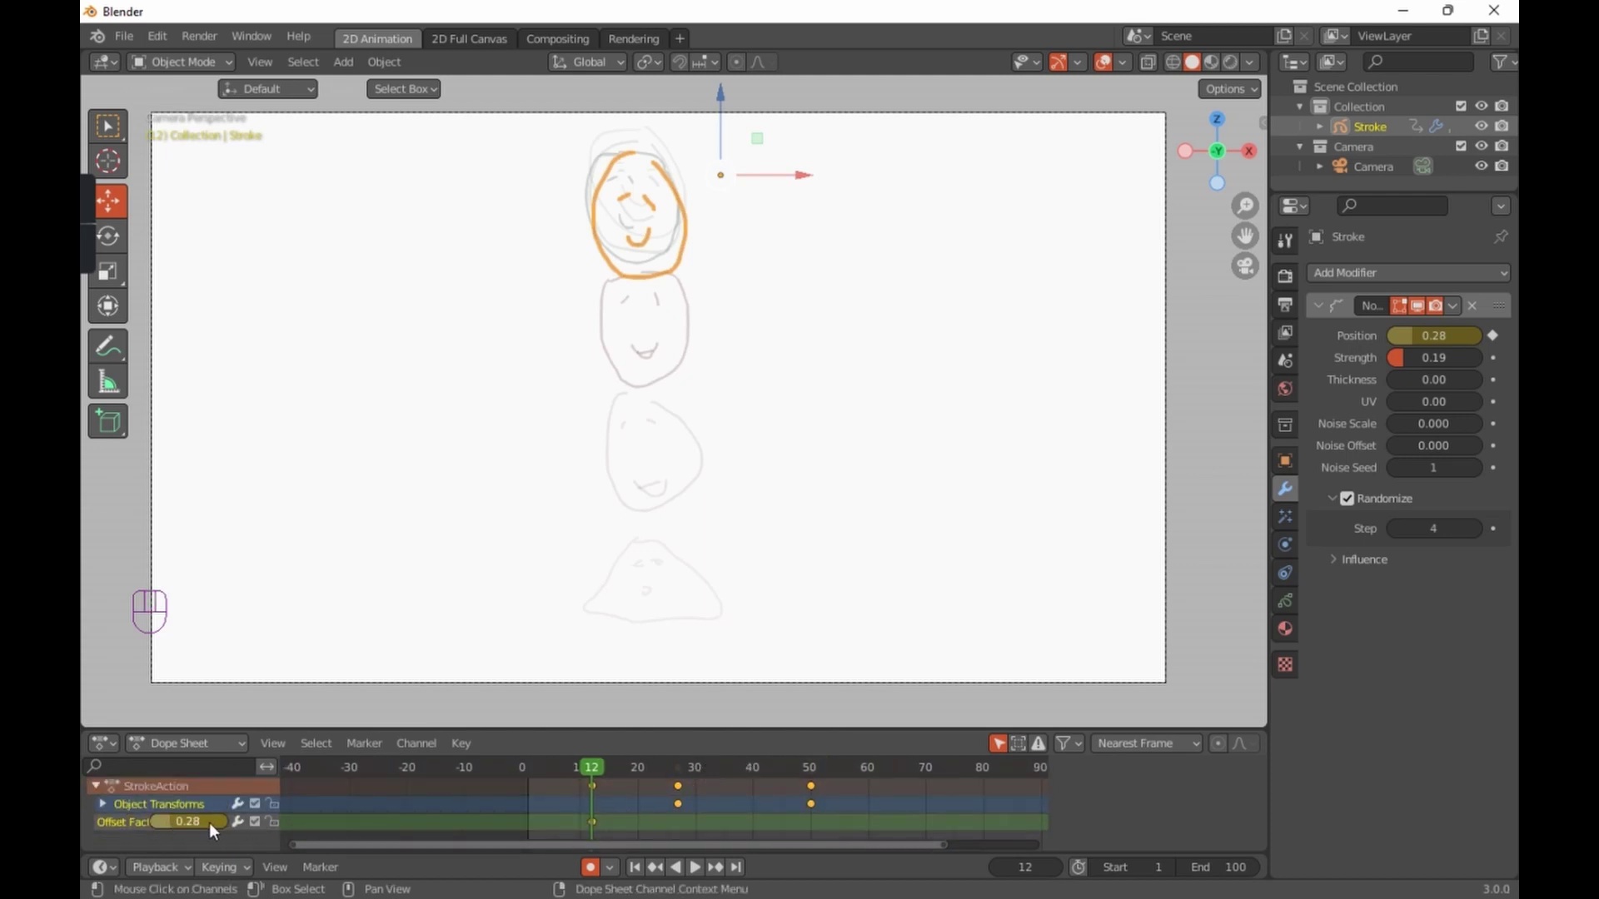
Step: Keyframe the Noise modifier's Position at 0.60 on frame 46 through its Dope Sheet channel, and play the animation
{"action": "left_click_drag", "start_coordinate": [538, 766], "coordinate": [787, 759]}
{"action": "left_click_drag", "start_coordinate": [172, 823], "coordinate": [204, 821]}
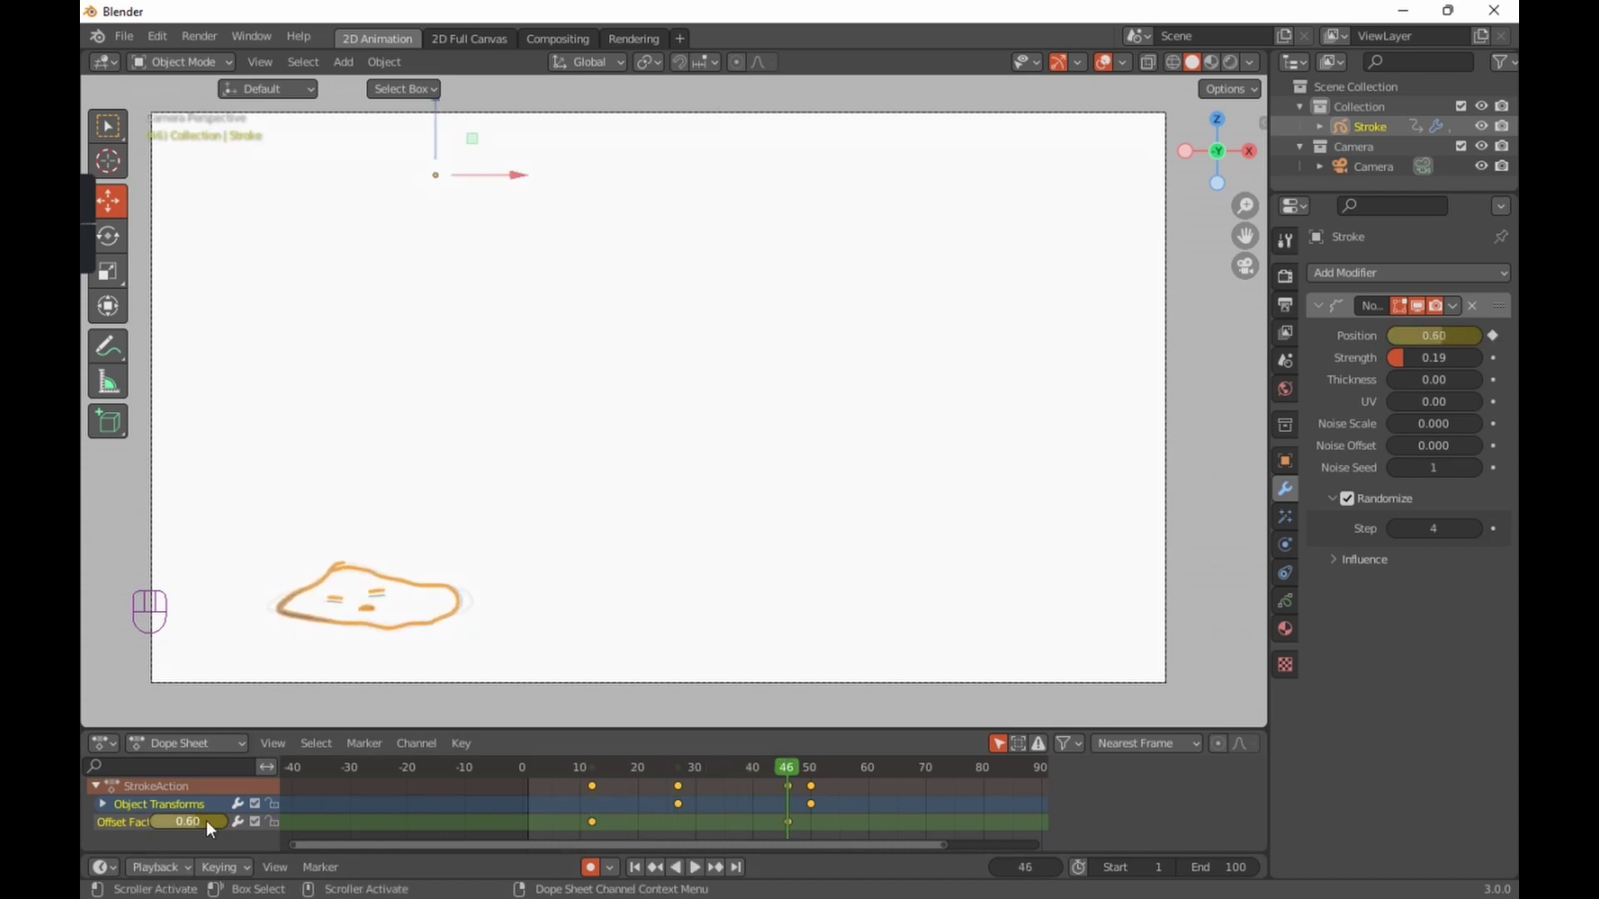
{"action": "mouse_move", "coordinate": [781, 767]}
{"action": "left_mouse_down"}
{"action": "mouse_move", "coordinate": [813, 771]}
{"action": "mouse_move", "coordinate": [586, 788]}
{"action": "mouse_move", "coordinate": [1041, 793]}
{"action": "mouse_move", "coordinate": [578, 793]}
{"action": "mouse_move", "coordinate": [769, 792]}
{"action": "left_mouse_up"}
{"action": "scroll", "coordinate": [681, 603], "scroll_direction": "down", "scroll_amount": 2}
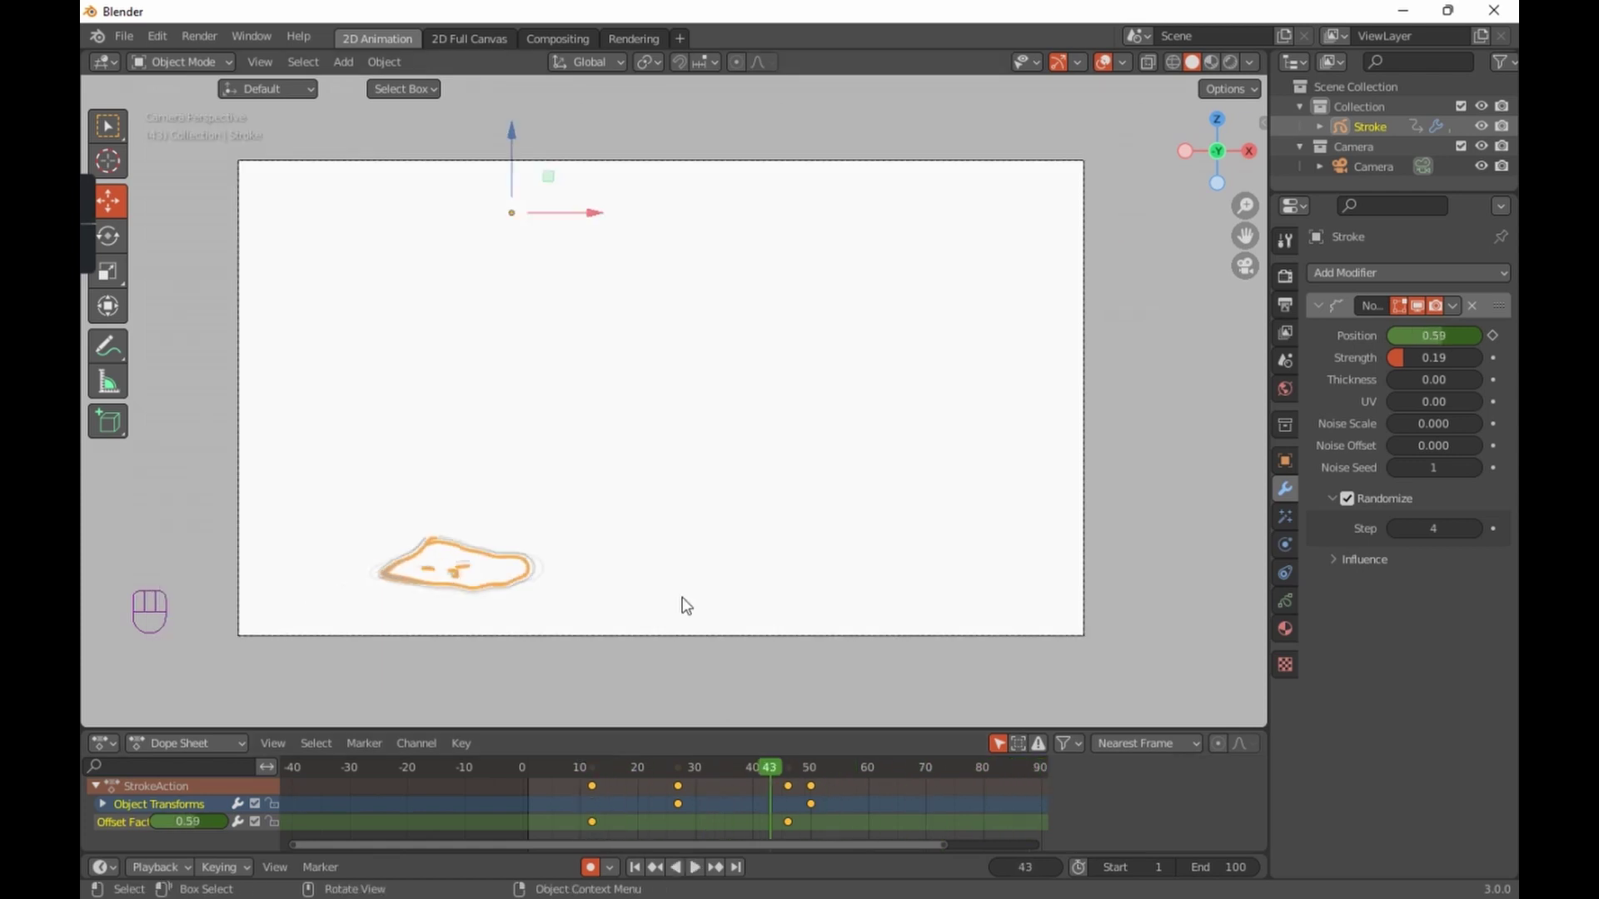
{"action": "middle_click_drag", "start_coordinate": [710, 572], "coordinate": [704, 609], "text": "shift"}
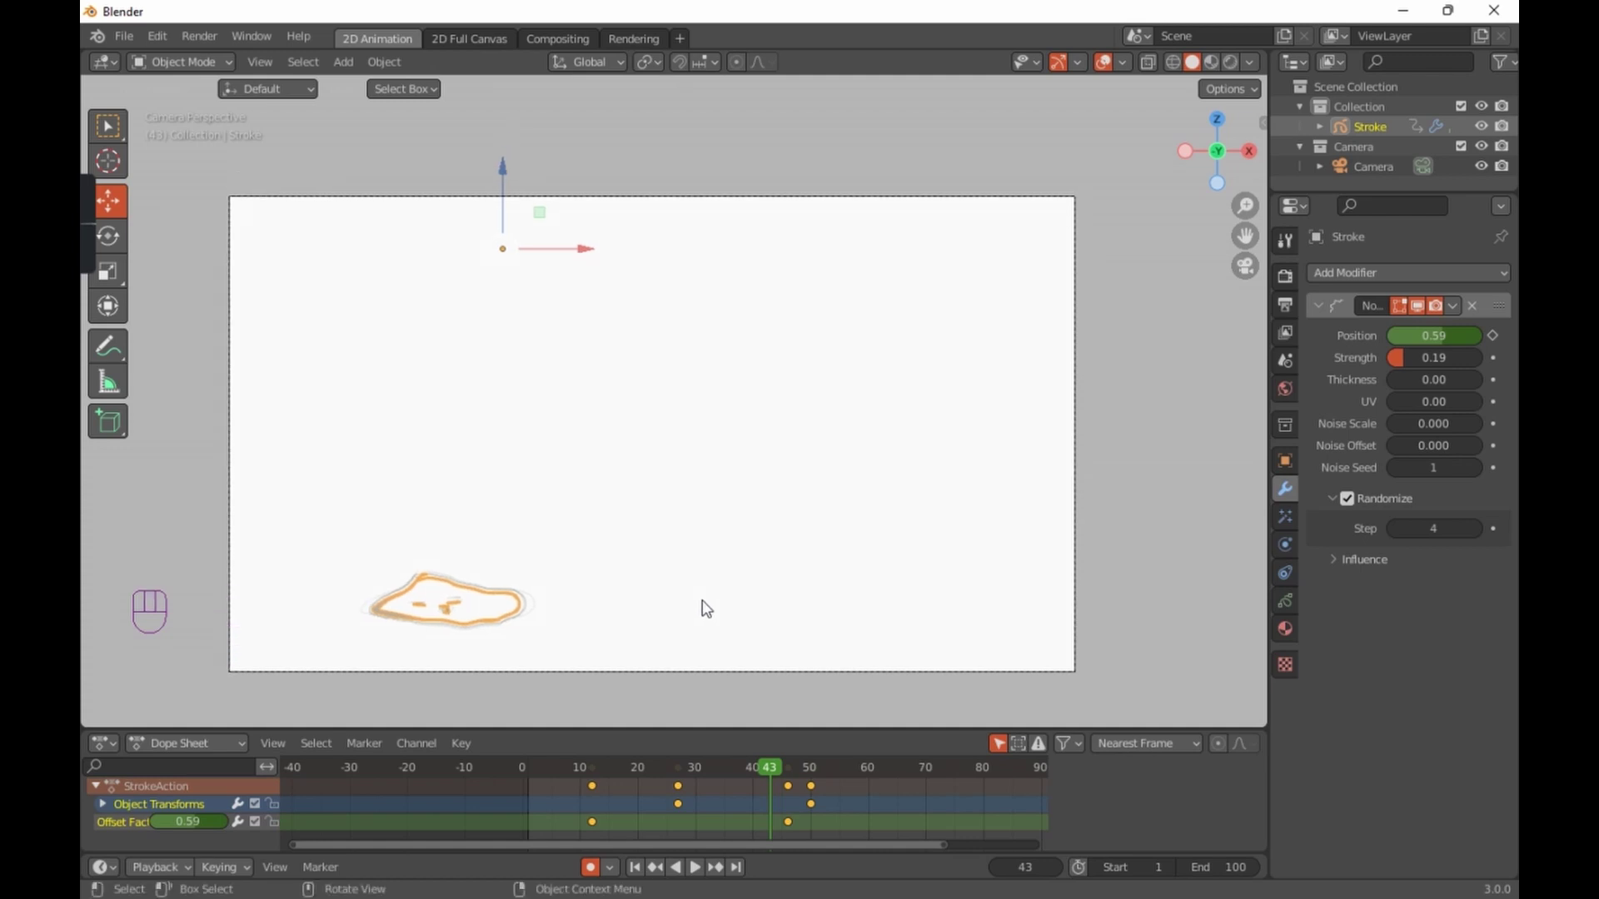
{"action": "left_click", "coordinate": [694, 868]}
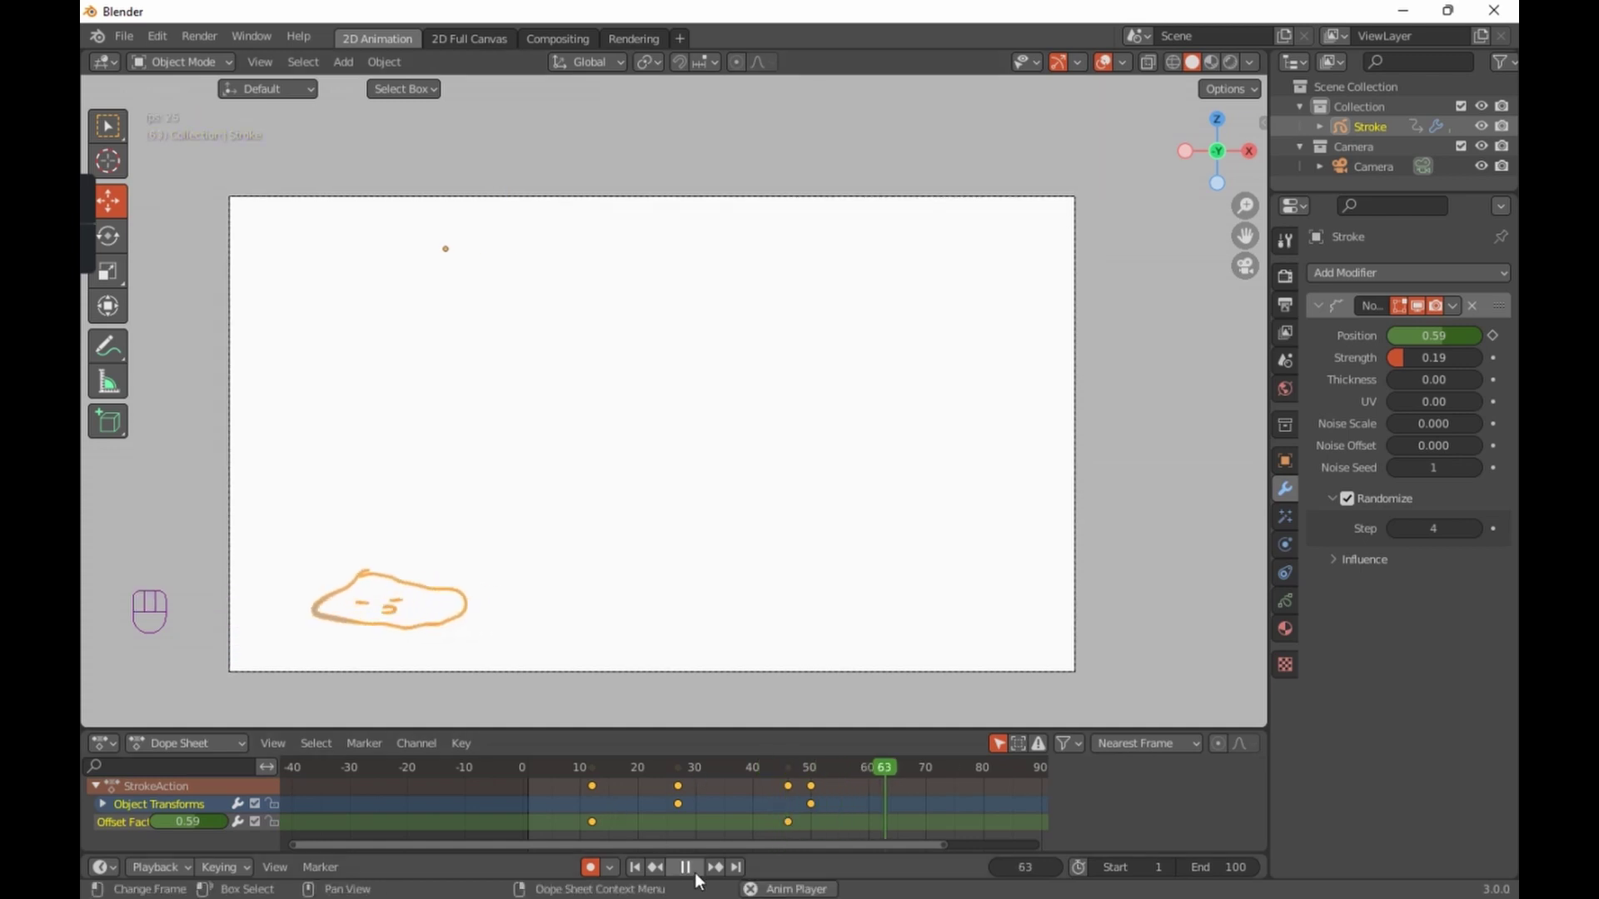